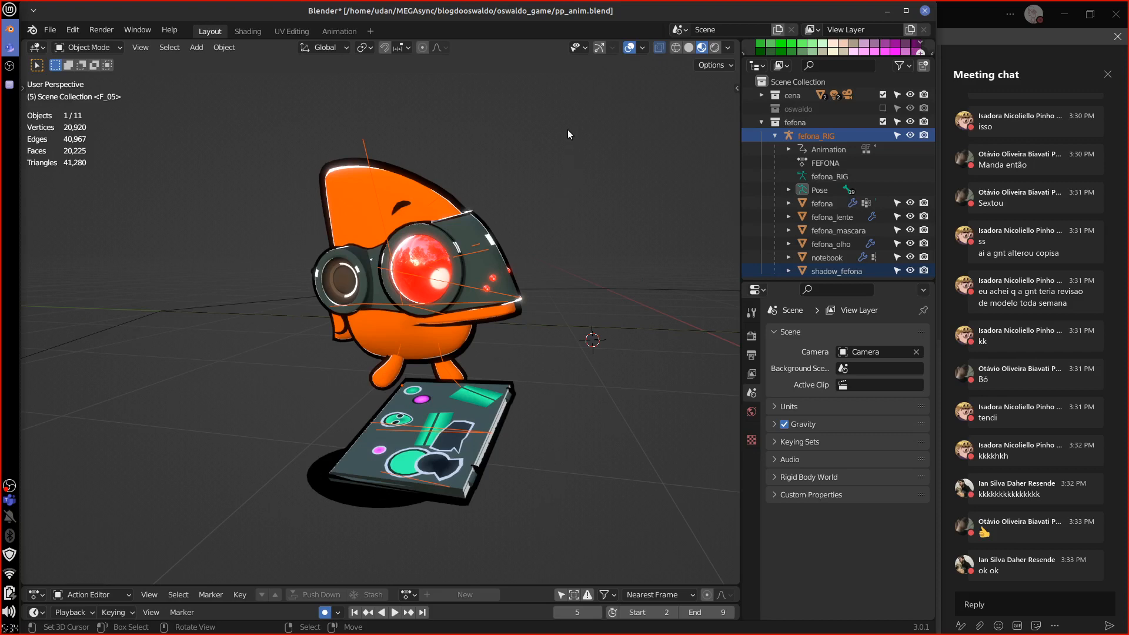
# Annotate "HIGH POLY" beside the character, circle the text and draw an arrow leading down from it.
pyautogui.moveTo(568, 126); pyautogui.dragTo(566, 175)
pyautogui.moveTo(585, 187)
pyautogui.mouseDown()
pyautogui.moveTo(638, 194)
pyautogui.moveTo(631, 217)
pyautogui.mouseUp()
pyautogui.moveTo(612, 97)
pyautogui.mouseDown()
pyautogui.moveTo(584, 242)
pyautogui.moveTo(601, 110)
pyautogui.mouseUp()
pyautogui.moveTo(610, 242); pyautogui.dragTo(630, 310)
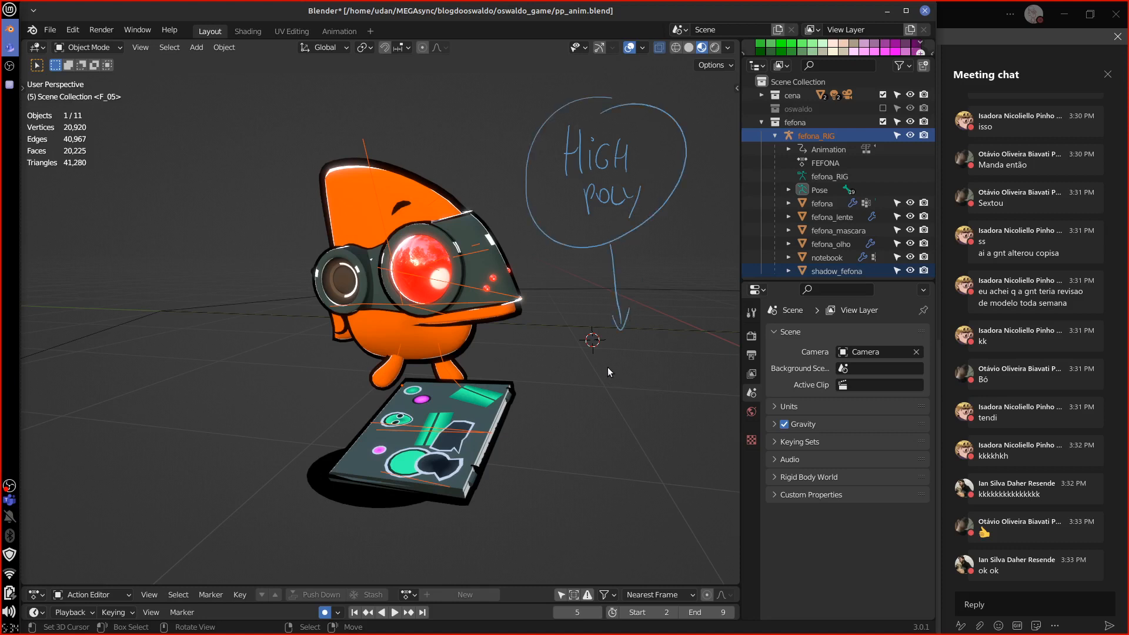
# Annotate "LOW POLY" below the arrow and circle the text.
pyautogui.moveTo(606, 360); pyautogui.dragTo(615, 377)
pyautogui.moveTo(625, 367)
pyautogui.mouseDown()
pyautogui.moveTo(654, 363)
pyautogui.moveTo(625, 412)
pyautogui.moveTo(635, 390)
pyautogui.moveTo(663, 393)
pyautogui.moveTo(669, 418)
pyautogui.mouseUp()
pyautogui.moveTo(675, 353)
pyautogui.mouseDown()
pyautogui.moveTo(624, 446)
pyautogui.moveTo(664, 343)
pyautogui.mouseUp()
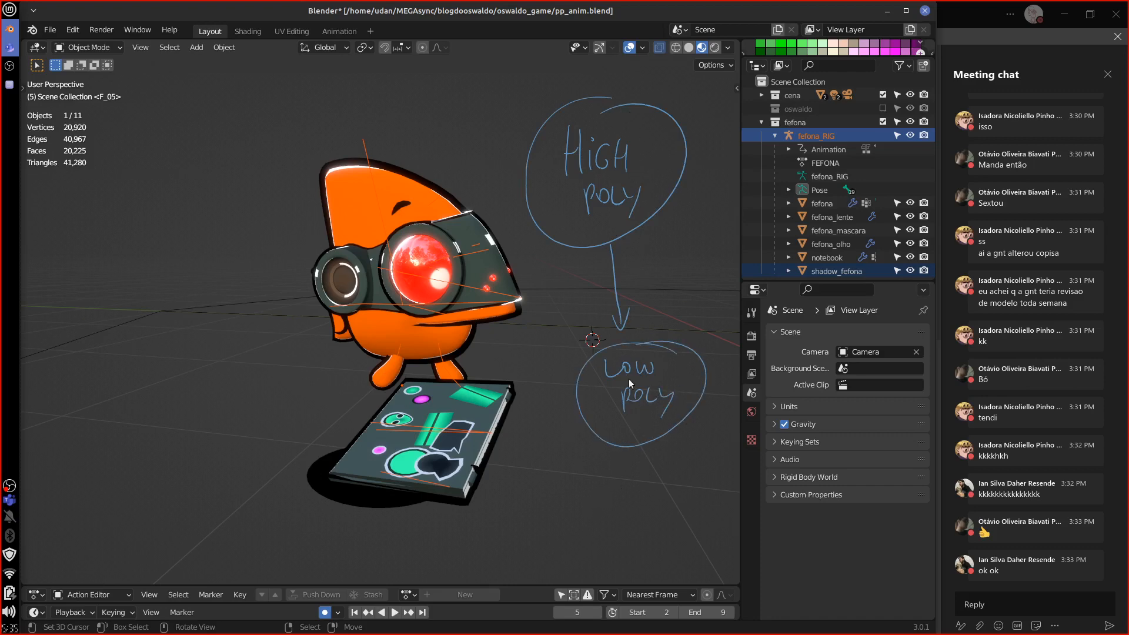
# Replace the circle around "HIGH POLY" with a hand-drawn box, removing the arrow and "LOW POLY", and erase all remaining annotations.
pyautogui.moveTo(654, 455)
pyautogui.mouseDown(button='right')
pyautogui.moveTo(682, 412)
pyautogui.moveTo(671, 388)
pyautogui.moveTo(603, 352)
pyautogui.moveTo(633, 417)
pyautogui.moveTo(578, 386)
pyautogui.moveTo(611, 244)
pyautogui.moveTo(665, 209)
pyautogui.moveTo(659, 118)
pyautogui.moveTo(521, 217)
pyautogui.moveTo(579, 256)
pyautogui.moveTo(640, 259)
pyautogui.mouseUp(button='right')
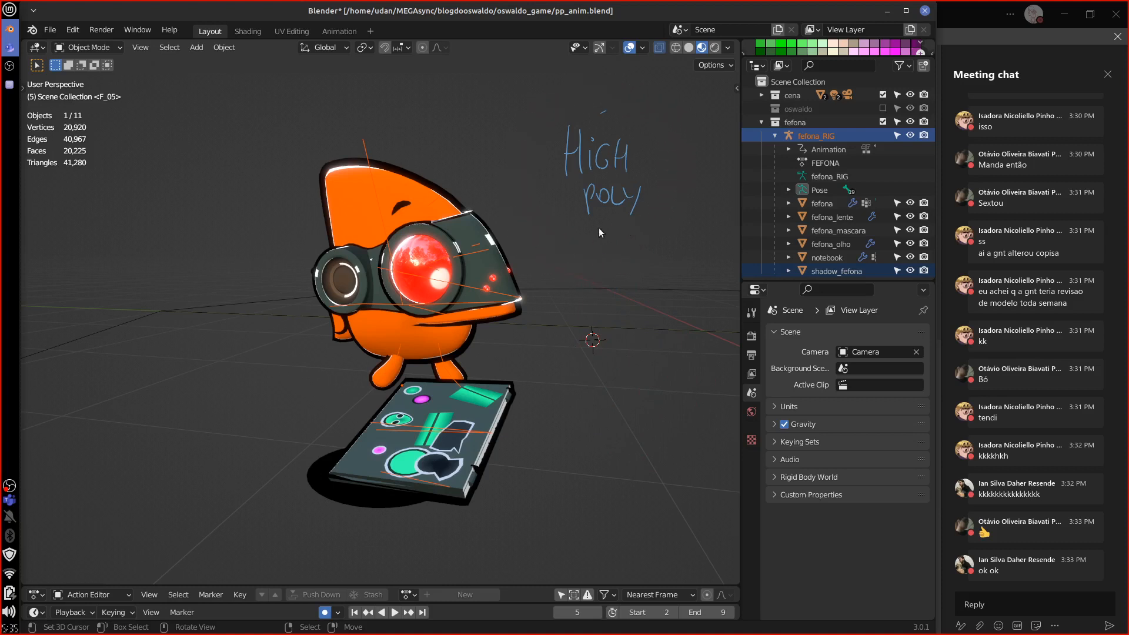
pyautogui.moveTo(572, 232)
pyautogui.mouseDown()
pyautogui.moveTo(667, 220)
pyautogui.moveTo(638, 99)
pyautogui.moveTo(564, 237)
pyautogui.mouseUp()
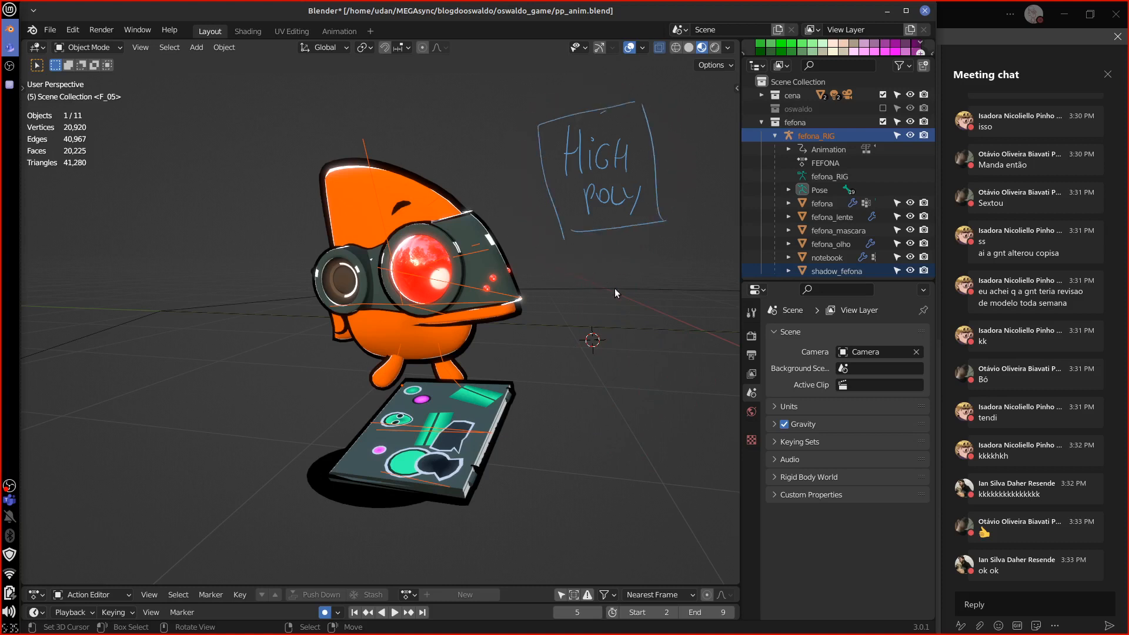
pyautogui.moveTo(578, 236)
pyautogui.mouseDown(button='right')
pyautogui.moveTo(642, 192)
pyautogui.moveTo(593, 189)
pyautogui.moveTo(601, 197)
pyautogui.moveTo(569, 169)
pyautogui.moveTo(612, 109)
pyautogui.moveTo(647, 152)
pyautogui.moveTo(658, 199)
pyautogui.moveTo(551, 200)
pyautogui.mouseUp(button='right')
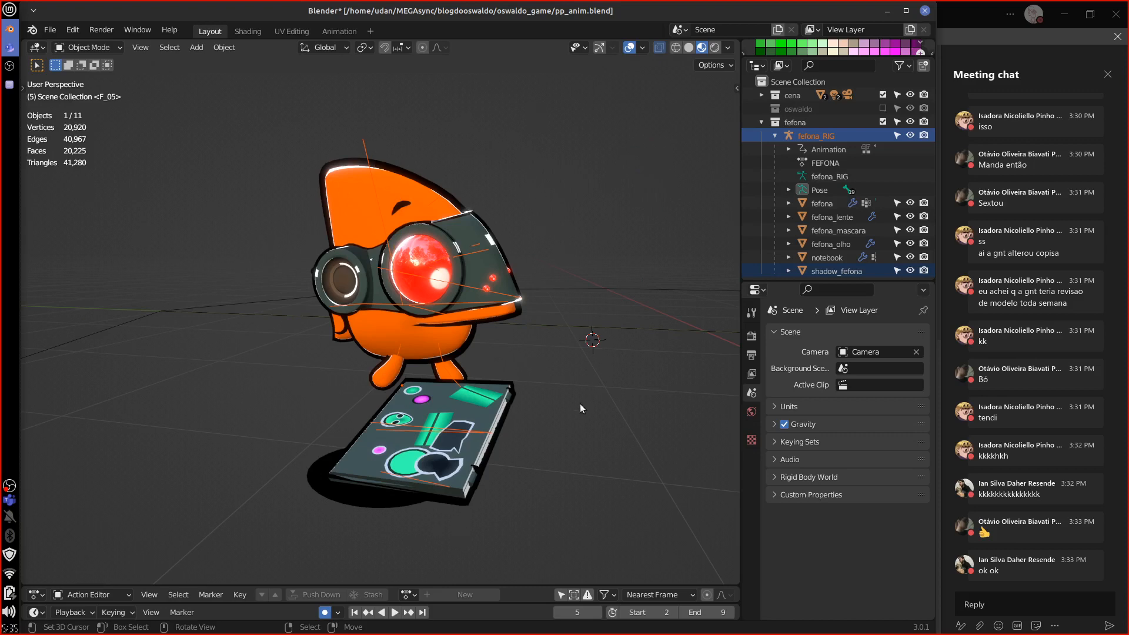
# Switch to the chars_II.txt text file, highlight the line on hard-surface modelling tools and complementary modifiers, and return to Blender.
pyautogui.click(10, 84)
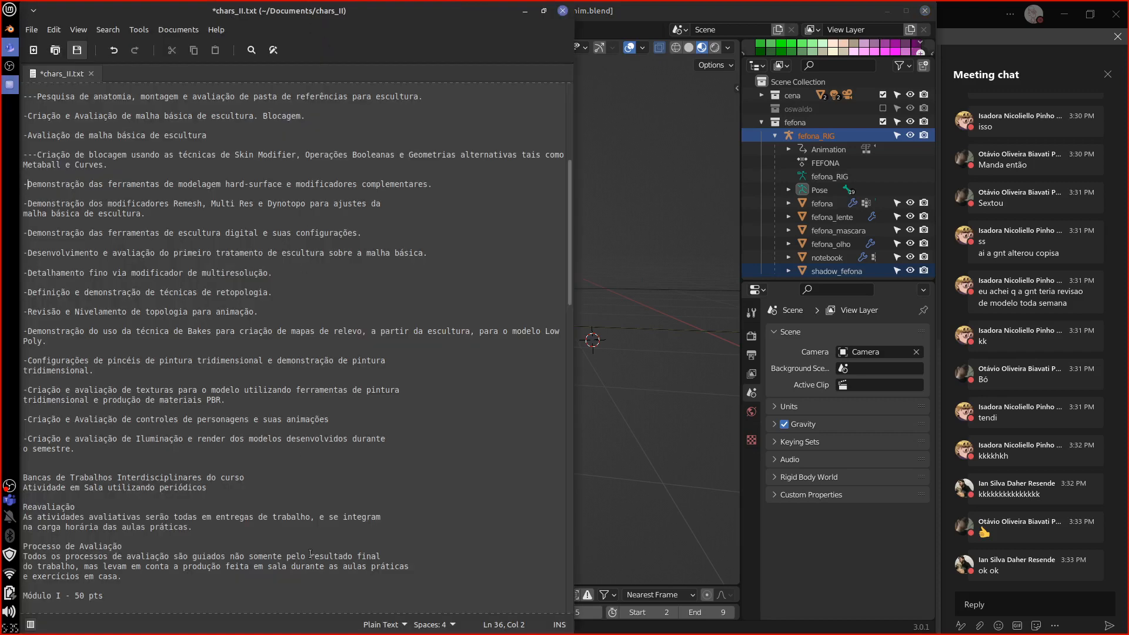
pyautogui.moveTo(31, 203); pyautogui.dragTo(282, 203)
pyautogui.click(36, 185)
pyautogui.moveTo(32, 185); pyautogui.dragTo(434, 186)
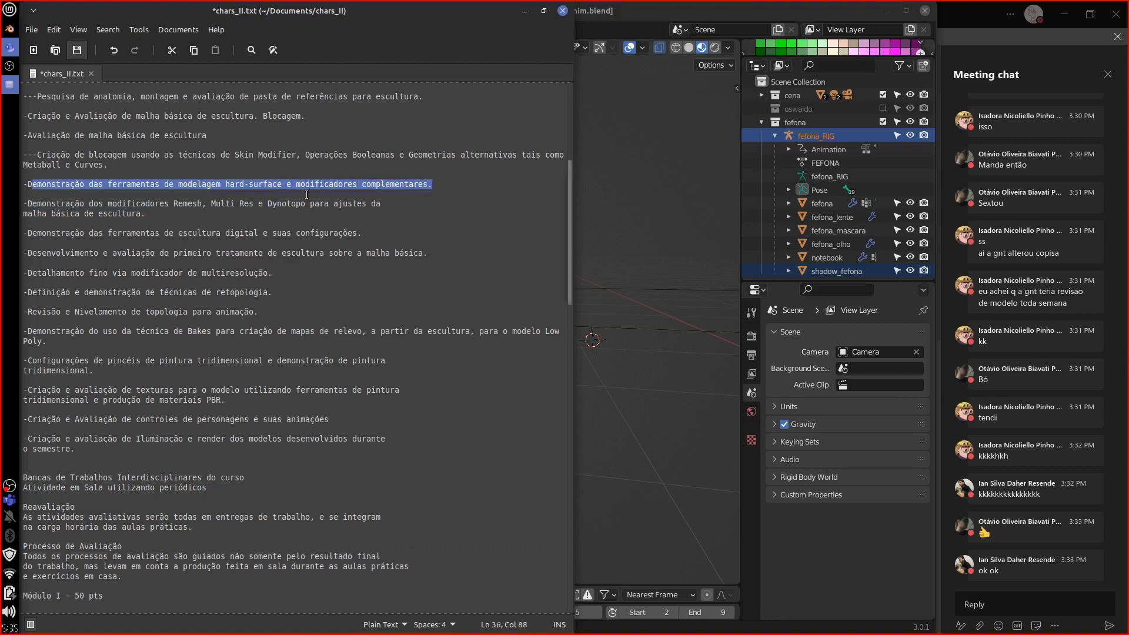
pyautogui.click(525, 11)
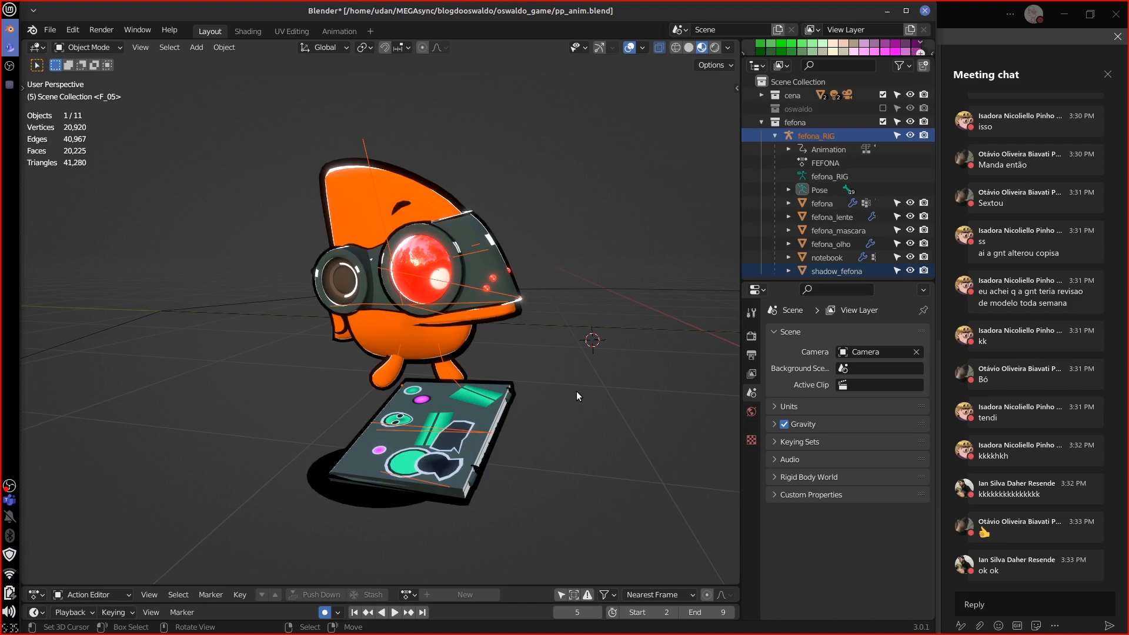
# Underline the triangle count in the scene statistics with an annotation and select the fefona_mascara mask.
pyautogui.moveTo(579, 375); pyautogui.dragTo(538, 386, button='middle')
pyautogui.moveTo(59, 177); pyautogui.dragTo(90, 174)
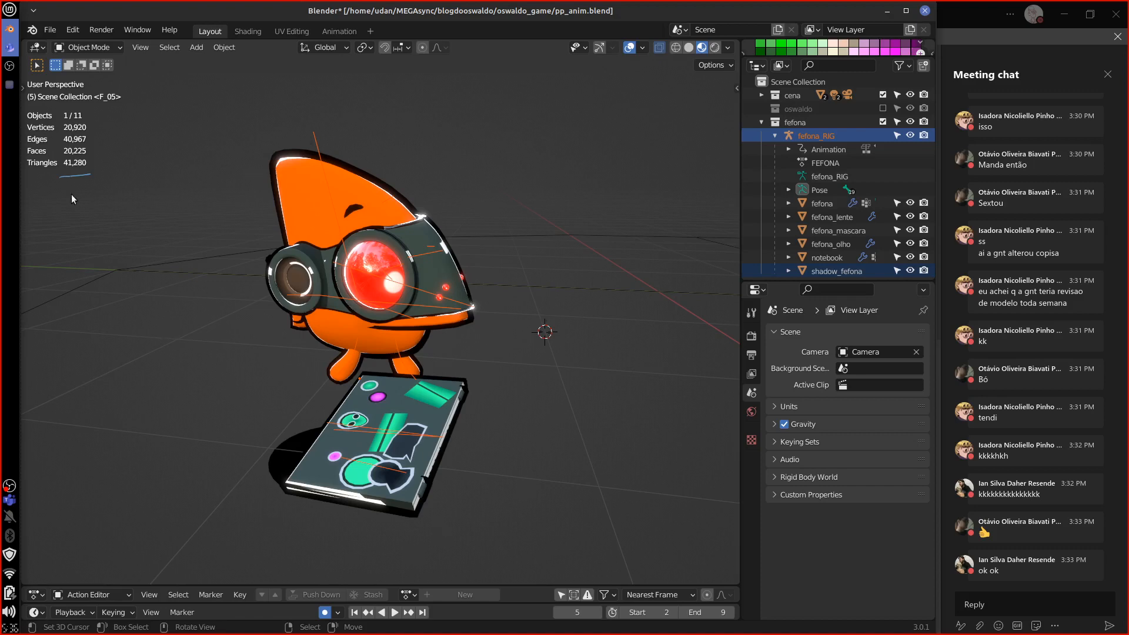
pyautogui.click(443, 273)
pyautogui.moveTo(487, 426); pyautogui.dragTo(552, 415, button='middle')
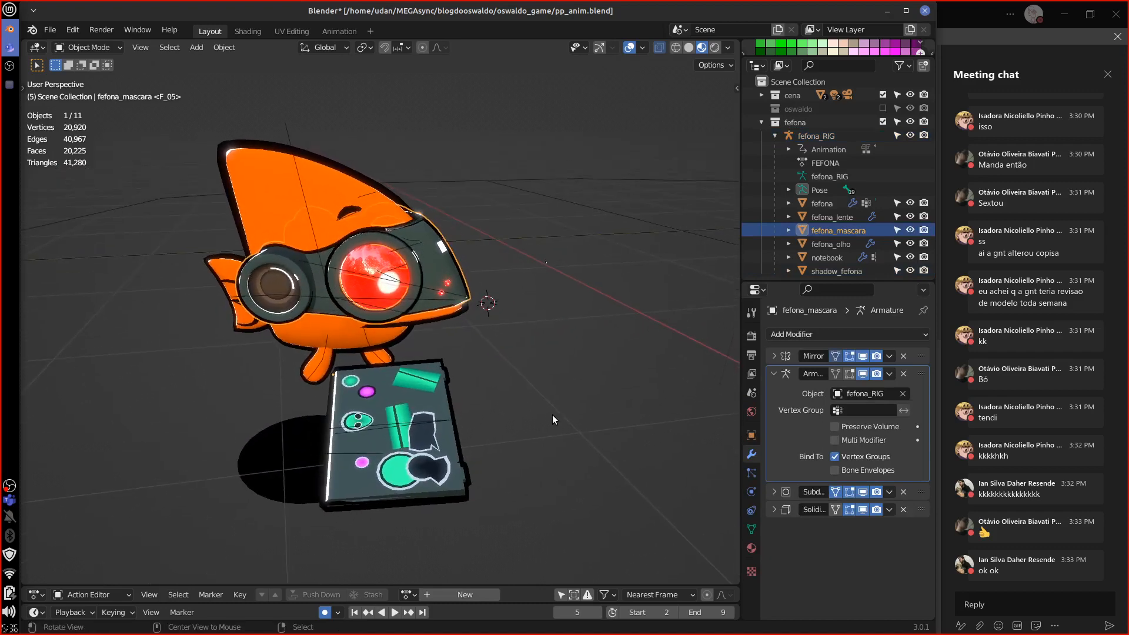
# Annotate the mask with an arrow leading to the handwritten text "HARD SURFACE".
pyautogui.press('d')
pyautogui.moveTo(447, 228)
pyautogui.mouseDown()
pyautogui.moveTo(513, 184)
pyautogui.moveTo(542, 197)
pyautogui.mouseUp()
pyautogui.moveTo(542, 182); pyautogui.dragTo(555, 180)
pyautogui.moveTo(555, 167)
pyautogui.mouseDown()
pyautogui.moveTo(554, 196)
pyautogui.moveTo(572, 196)
pyautogui.mouseUp()
pyautogui.moveTo(562, 189); pyautogui.dragTo(577, 200)
pyautogui.moveTo(577, 179)
pyautogui.mouseDown()
pyautogui.moveTo(591, 193)
pyautogui.moveTo(571, 238)
pyautogui.moveTo(605, 217)
pyautogui.moveTo(619, 228)
pyautogui.mouseUp()
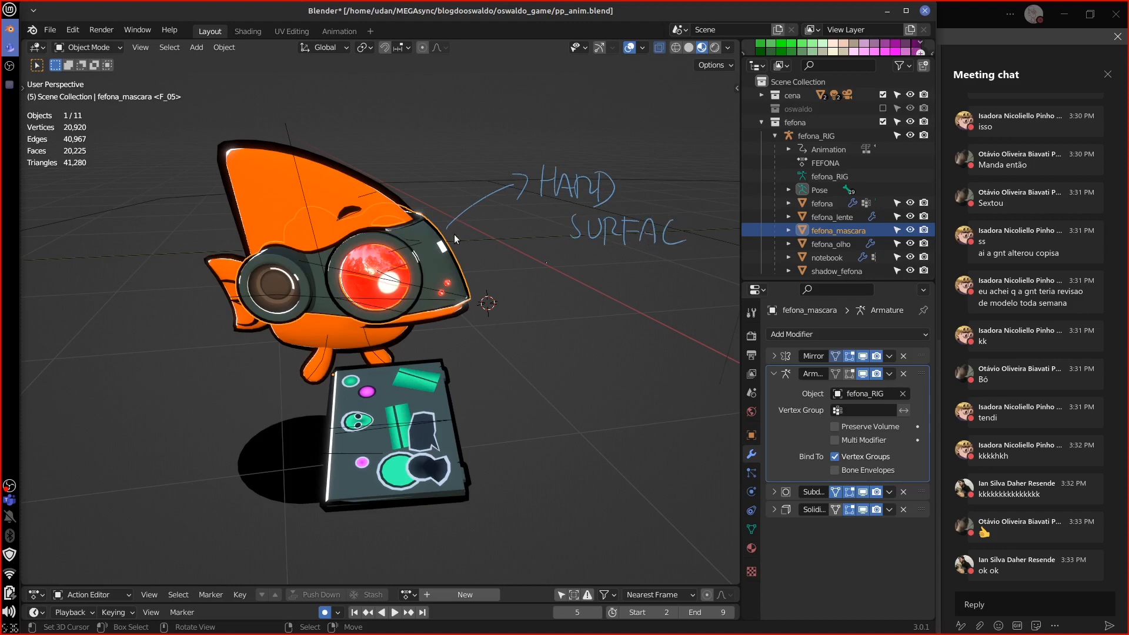
pyautogui.moveTo(688, 253); pyautogui.dragTo(703, 251)
pyautogui.moveTo(689, 230); pyautogui.dragTo(701, 225)
# Inspect fefona_mascara in local view, first alone and again together with fefona_lente, and return to the full scene.
pyautogui.press('KP_Divide')
pyautogui.moveTo(614, 376)
pyautogui.mouseDown(button='middle')
pyautogui.moveTo(555, 322)
pyautogui.moveTo(641, 397)
pyautogui.moveTo(623, 388)
pyautogui.mouseUp(button='middle')
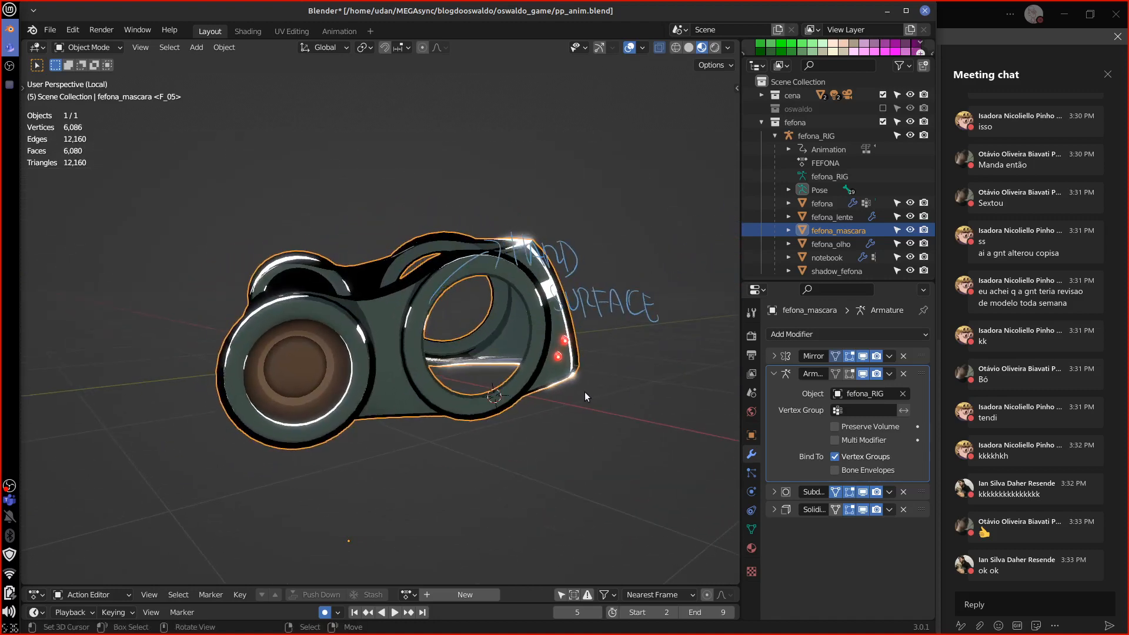
pyautogui.press('KP_Divide')
pyautogui.keyDown('ctrl'); pyautogui.click(832, 217); pyautogui.keyUp('ctrl')
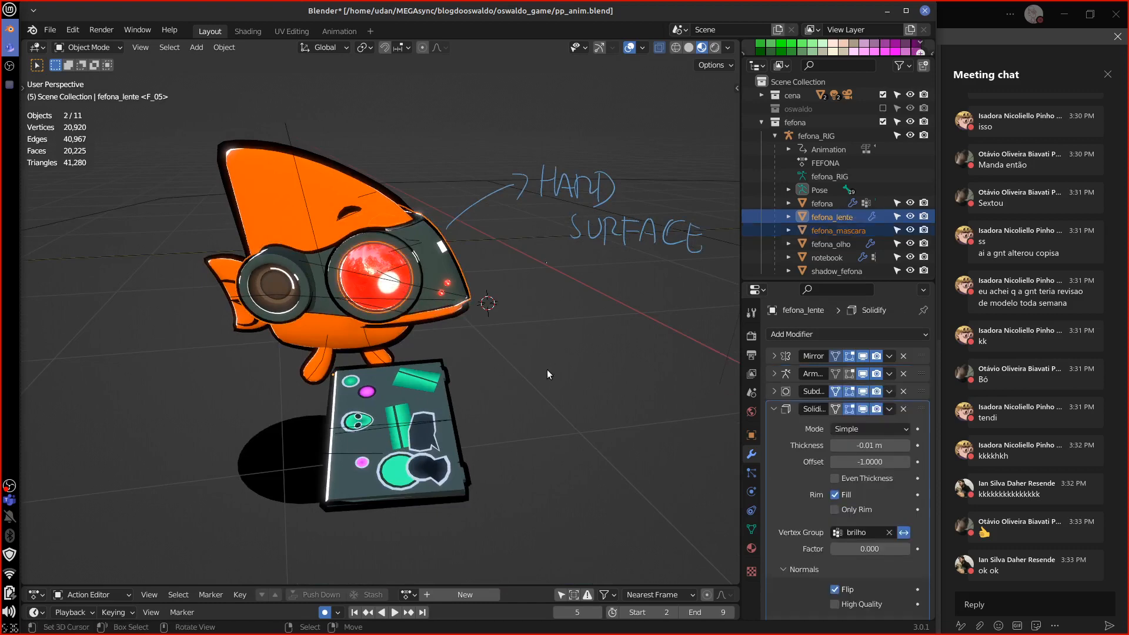
pyautogui.press('KP_Divide')
pyautogui.moveTo(548, 367)
pyautogui.mouseDown(button='middle')
pyautogui.moveTo(608, 401)
pyautogui.moveTo(624, 396)
pyautogui.moveTo(582, 348)
pyautogui.moveTo(593, 354)
pyautogui.moveTo(541, 387)
pyautogui.moveTo(637, 373)
pyautogui.mouseUp(button='middle')
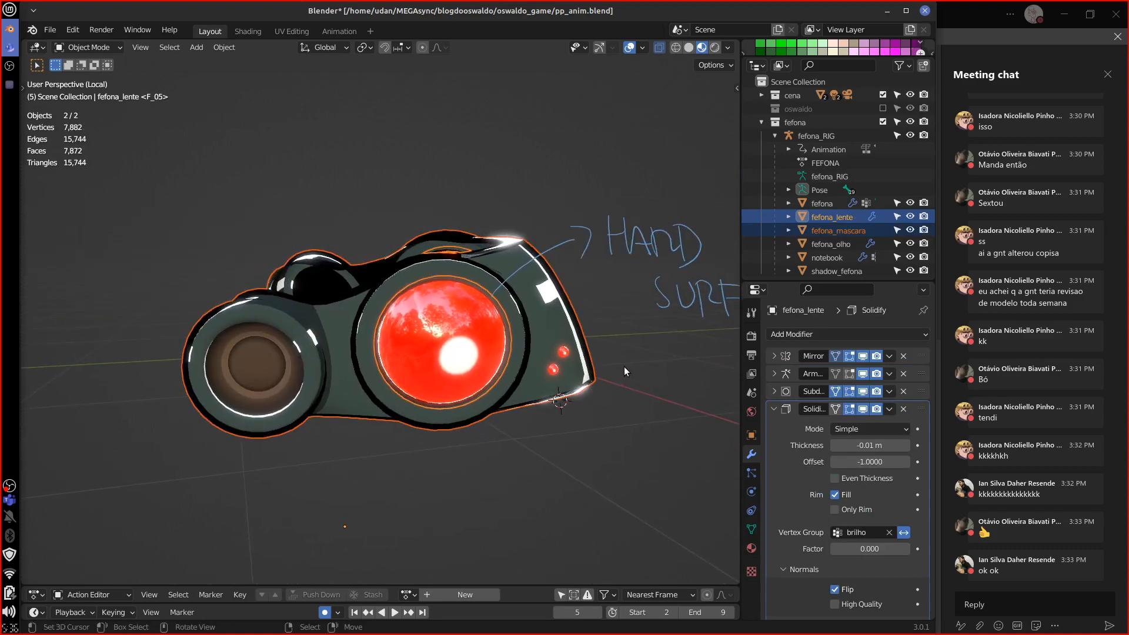
pyautogui.press('KP_Divide')
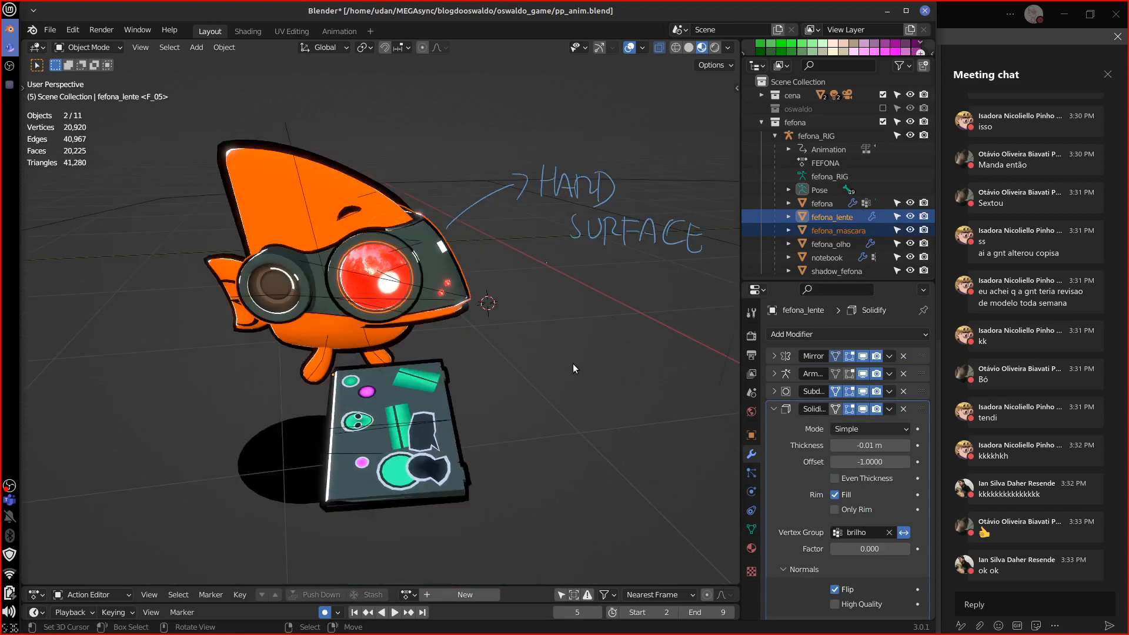
# Erase the "HARD SURFACE" annotation and circle the whole character, adding freehand strokes from the head and mask.
pyautogui.moveTo(528, 181)
pyautogui.mouseDown(button='right')
pyautogui.moveTo(511, 179)
pyautogui.moveTo(465, 216)
pyautogui.moveTo(566, 154)
pyautogui.moveTo(647, 193)
pyautogui.moveTo(701, 240)
pyautogui.mouseUp(button='right')
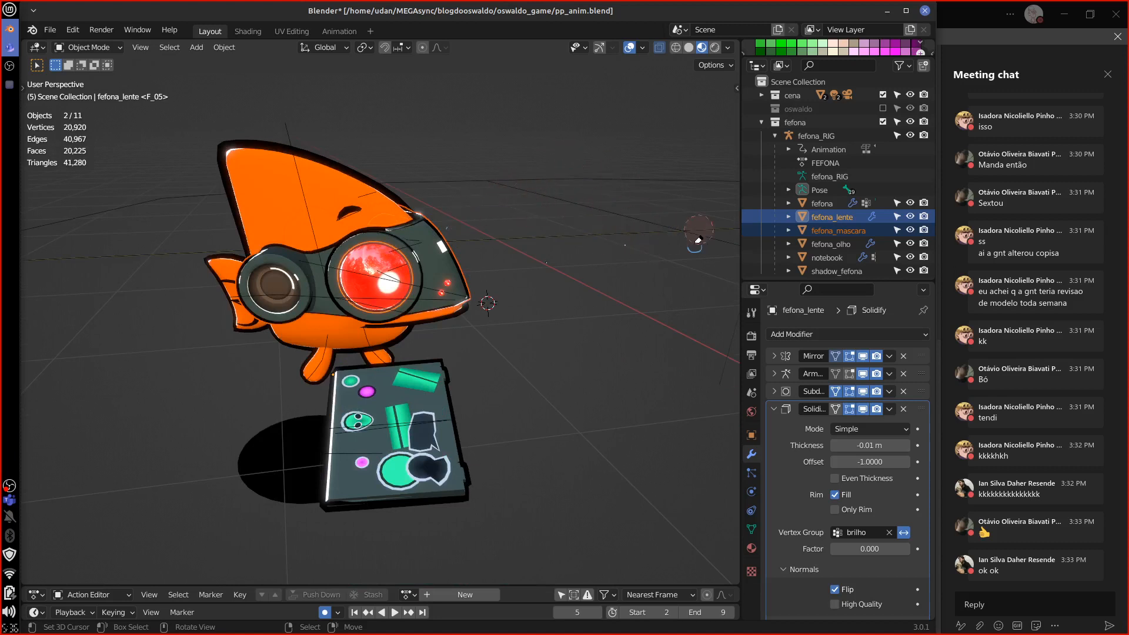
pyautogui.moveTo(546, 306); pyautogui.dragTo(450, 131)
pyautogui.moveTo(389, 96)
pyautogui.mouseDown()
pyautogui.moveTo(246, 530)
pyautogui.moveTo(553, 241)
pyautogui.mouseUp()
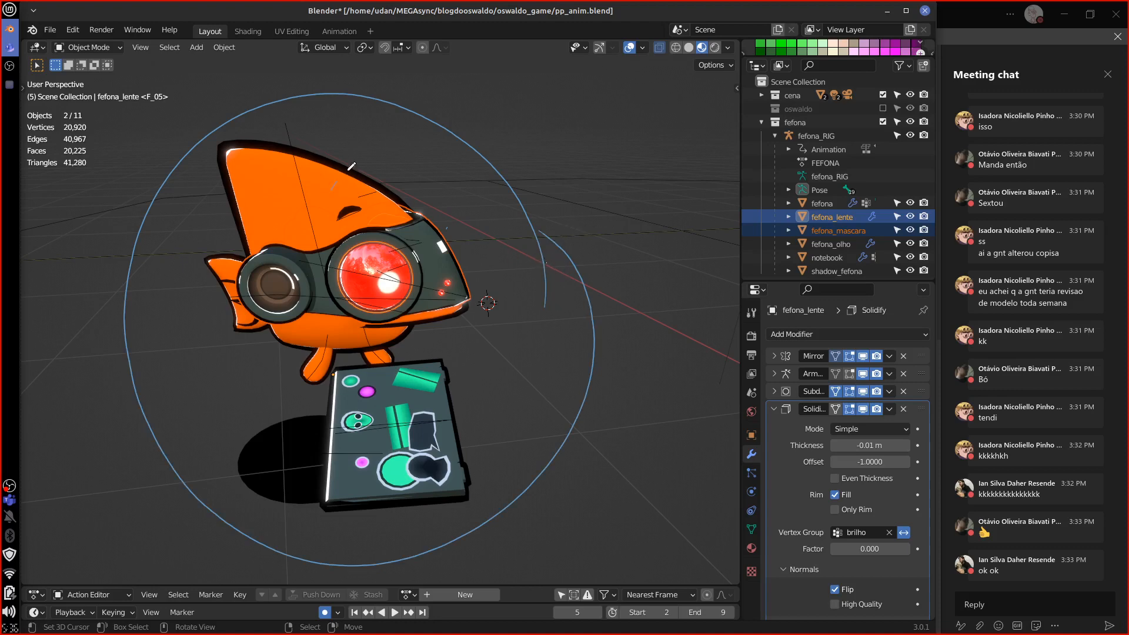
pyautogui.moveTo(333, 188); pyautogui.dragTo(484, 117)
pyautogui.moveTo(451, 282)
pyautogui.mouseDown()
pyautogui.moveTo(559, 216)
pyautogui.moveTo(565, 224)
pyautogui.moveTo(500, 257)
pyautogui.moveTo(512, 240)
pyautogui.moveTo(547, 278)
pyautogui.moveTo(576, 287)
pyautogui.moveTo(426, 556)
pyautogui.moveTo(202, 499)
pyautogui.moveTo(141, 252)
pyautogui.moveTo(315, 90)
pyautogui.moveTo(544, 241)
pyautogui.moveTo(456, 116)
pyautogui.moveTo(385, 141)
pyautogui.moveTo(417, 151)
pyautogui.mouseUp()
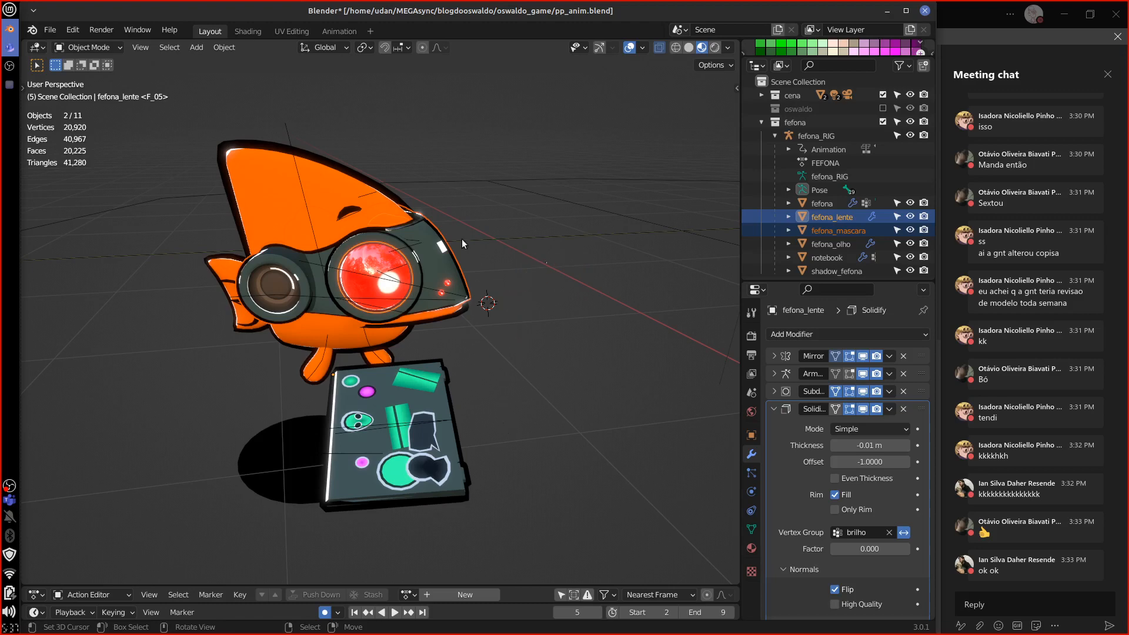
# Draw an arrow out from the mask on the cleared view and write "HARD SURFACE" beside it.
pyautogui.moveTo(448, 267); pyautogui.dragTo(501, 253)
pyautogui.moveTo(562, 232); pyautogui.dragTo(572, 258)
pyautogui.moveTo(576, 232)
pyautogui.mouseDown()
pyautogui.moveTo(576, 259)
pyautogui.moveTo(599, 291)
pyautogui.moveTo(632, 291)
pyautogui.mouseUp()
pyautogui.moveTo(623, 281); pyautogui.dragTo(663, 278)
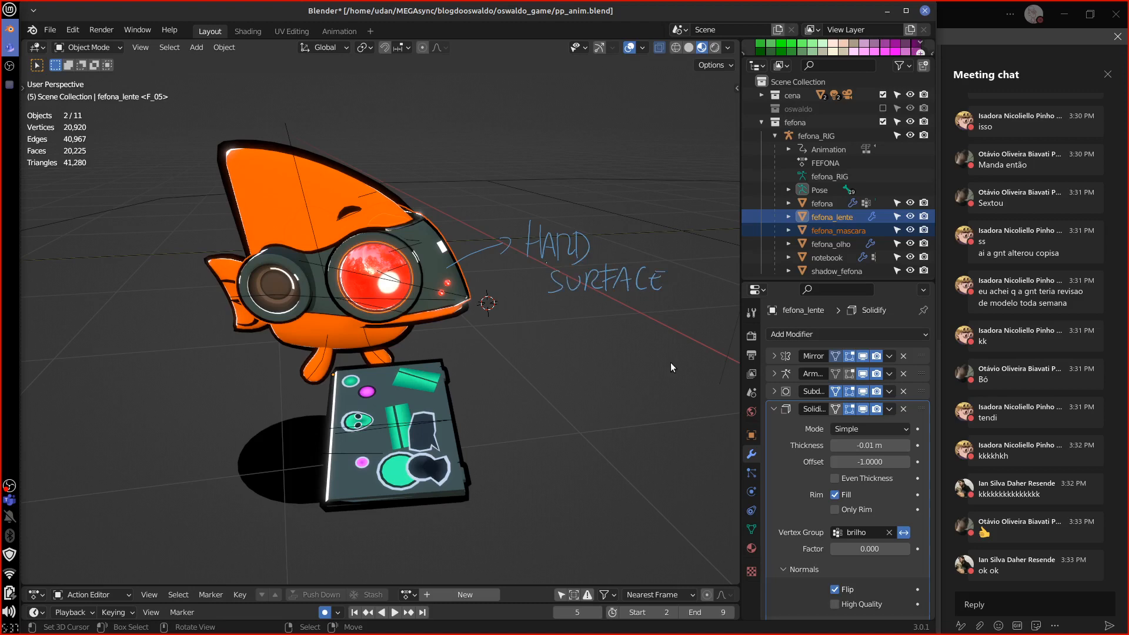
# Draw an arrow from the character's head to the handwritten text "HIGH POLY", with an equals sign below it.
pyautogui.moveTo(336, 194)
pyautogui.mouseDown()
pyautogui.moveTo(404, 142)
pyautogui.moveTo(395, 164)
pyautogui.mouseUp()
pyautogui.moveTo(426, 126); pyautogui.dragTo(430, 153)
pyautogui.moveTo(427, 141); pyautogui.dragTo(474, 146)
pyautogui.moveTo(475, 128); pyautogui.dragTo(540, 129)
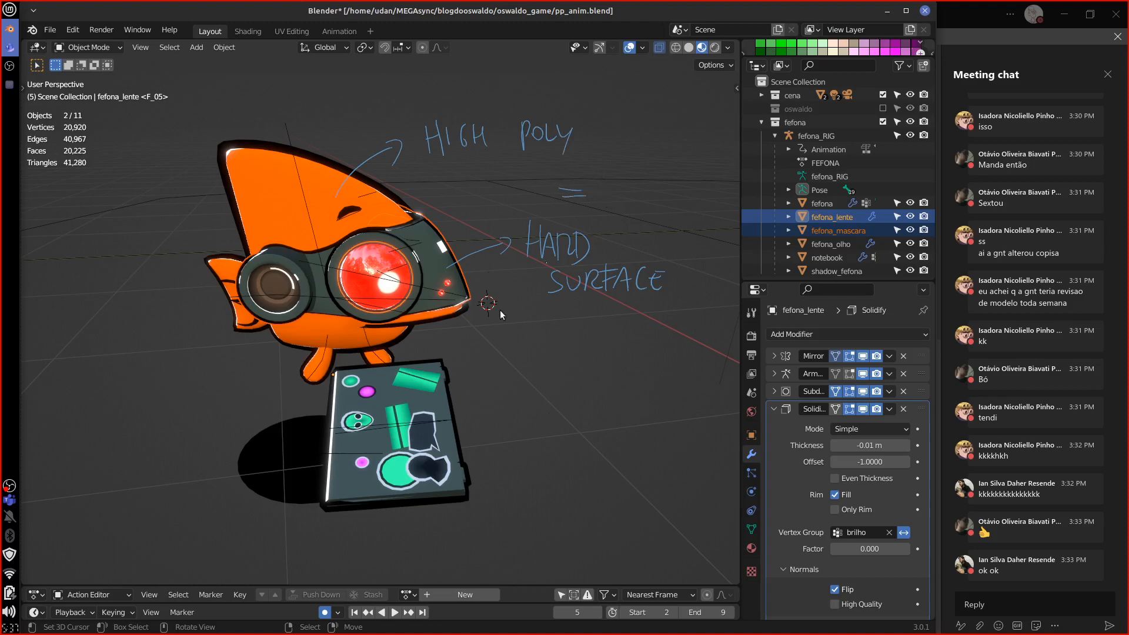
# Circle and underline the "HARD SURFACE" and "HIGH POLY" notes, and erase all the annotations.
pyautogui.moveTo(492, 247)
pyautogui.mouseDown()
pyautogui.moveTo(600, 353)
pyautogui.moveTo(479, 283)
pyautogui.mouseUp()
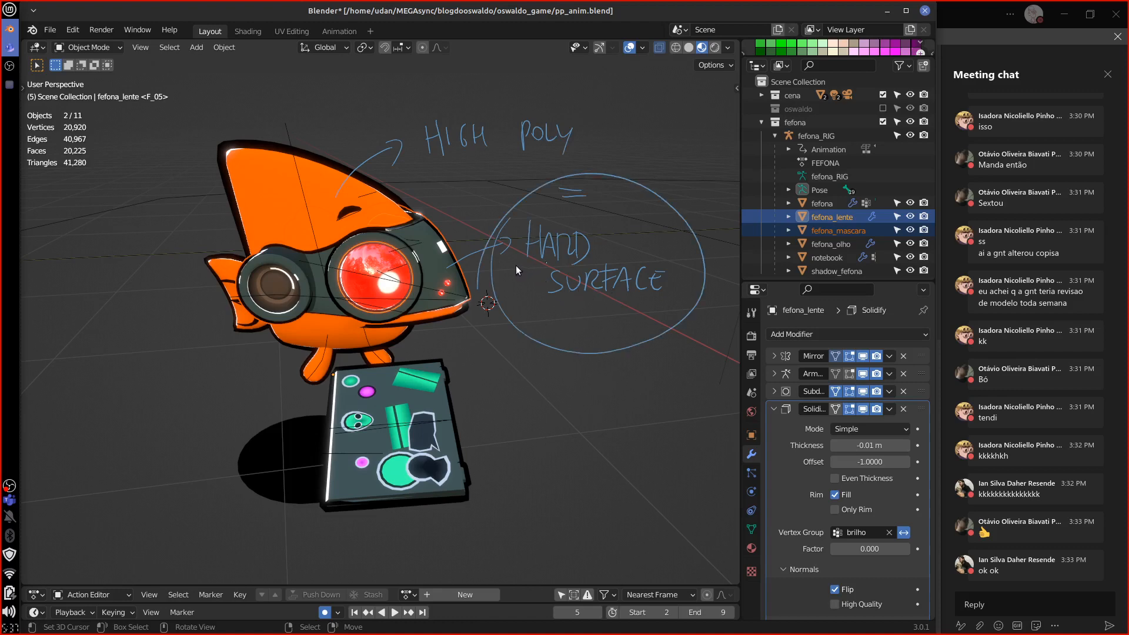
pyautogui.moveTo(515, 263); pyautogui.dragTo(633, 263)
pyautogui.moveTo(538, 299); pyautogui.dragTo(703, 298)
pyautogui.moveTo(415, 163); pyautogui.dragTo(593, 157)
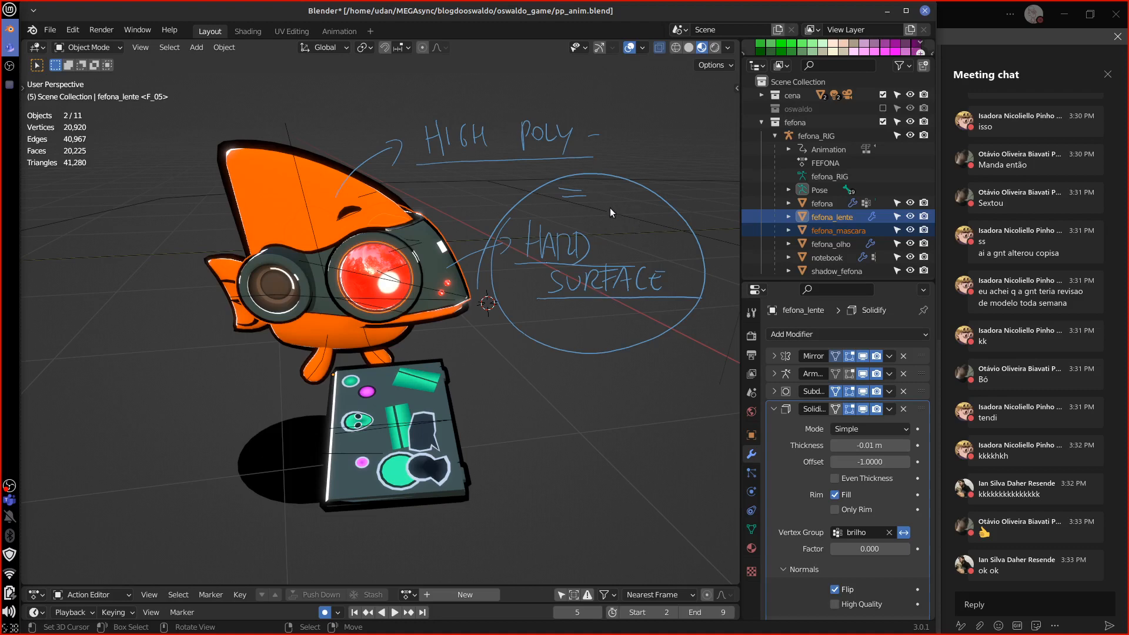
pyautogui.moveTo(429, 107)
pyautogui.mouseDown()
pyautogui.moveTo(608, 132)
pyautogui.moveTo(438, 88)
pyautogui.mouseUp()
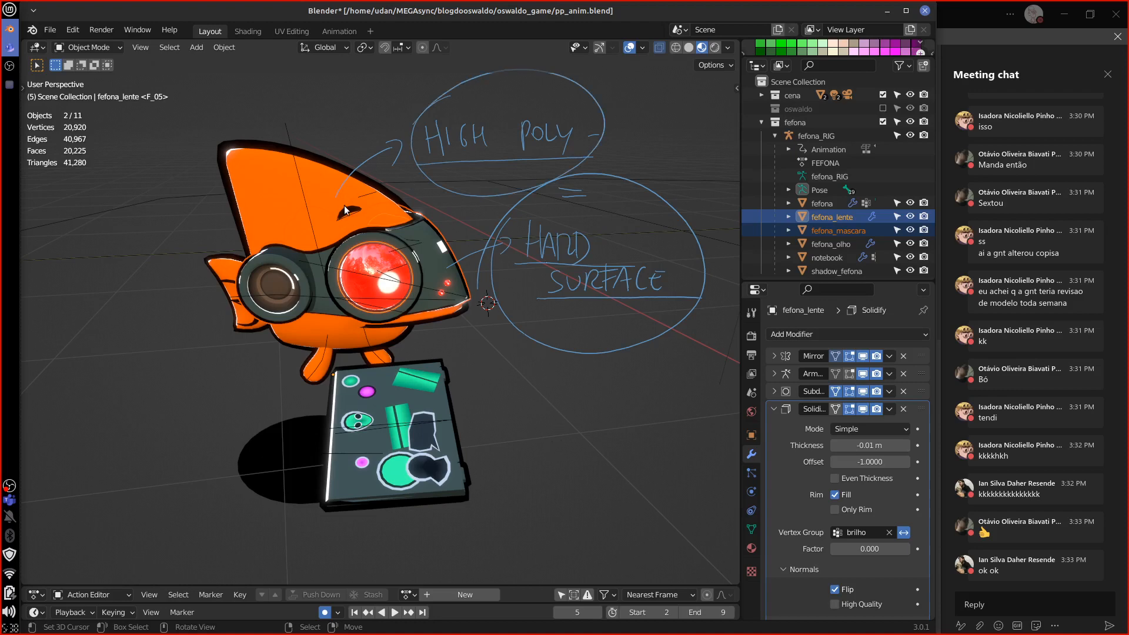
pyautogui.moveTo(325, 200)
pyautogui.mouseDown(button='right')
pyautogui.moveTo(502, 76)
pyautogui.moveTo(471, 167)
pyautogui.moveTo(543, 201)
pyautogui.moveTo(534, 240)
pyautogui.moveTo(541, 194)
pyautogui.moveTo(503, 220)
pyautogui.moveTo(534, 323)
pyautogui.moveTo(664, 297)
pyautogui.moveTo(660, 354)
pyautogui.moveTo(690, 227)
pyautogui.moveTo(600, 122)
pyautogui.moveTo(489, 144)
pyautogui.moveTo(438, 177)
pyautogui.moveTo(523, 235)
pyautogui.moveTo(518, 281)
pyautogui.moveTo(640, 372)
pyautogui.moveTo(565, 316)
pyautogui.moveTo(699, 289)
pyautogui.moveTo(706, 272)
pyautogui.mouseUp(button='right')
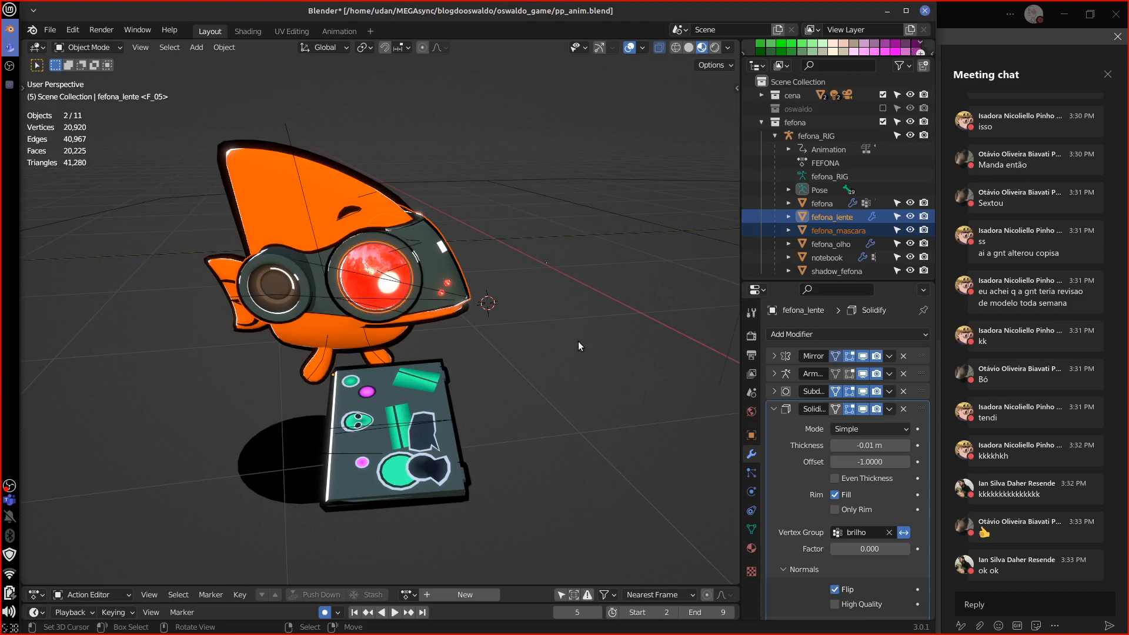
# Review the modifier stacks of fefona_lente, fefona, notebook and fefona_mascara, collapsing expanded modifier settings along the way.
pyautogui.moveTo(577, 342); pyautogui.dragTo(542, 353, button='middle')
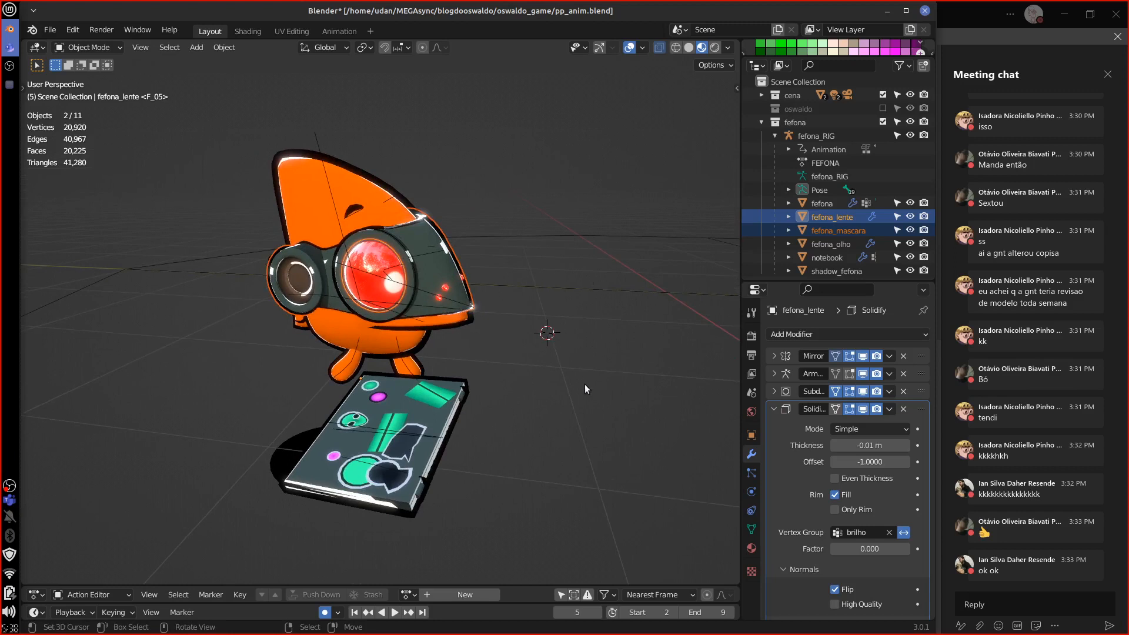
pyautogui.moveTo(584, 384); pyautogui.dragTo(570, 391, button='middle')
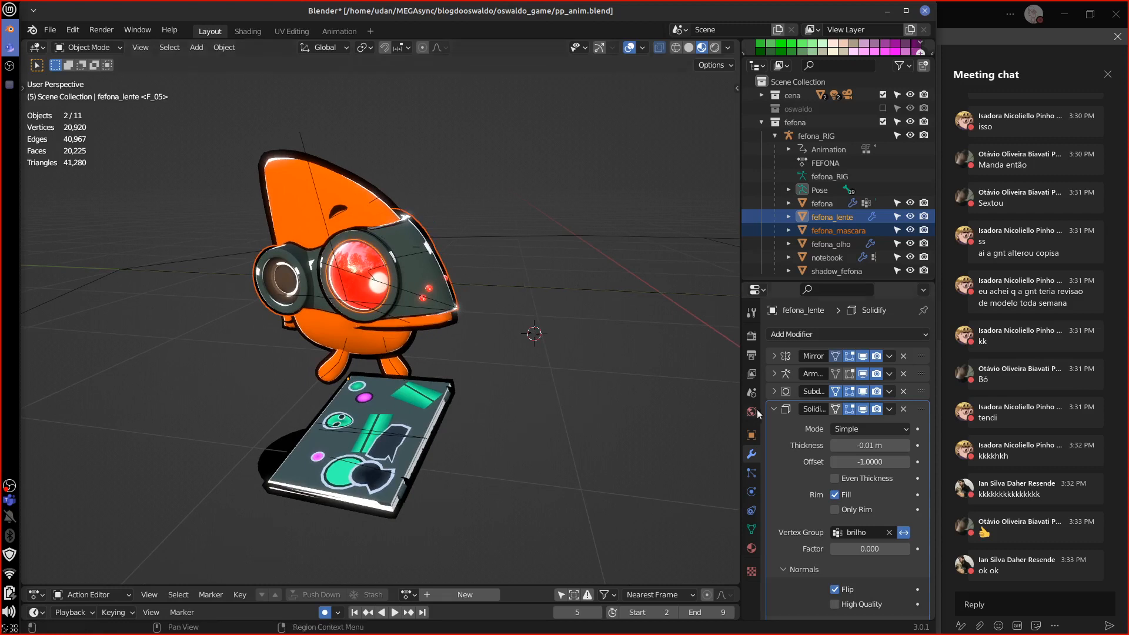
pyautogui.click(775, 408)
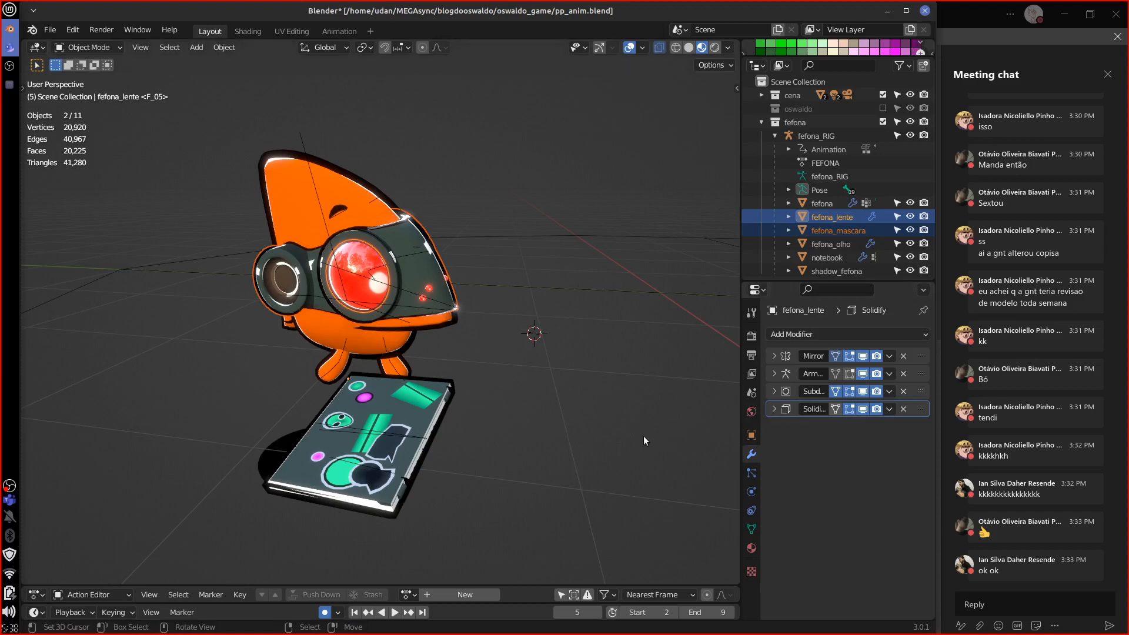
pyautogui.rightClick(369, 208)
pyautogui.click(775, 357)
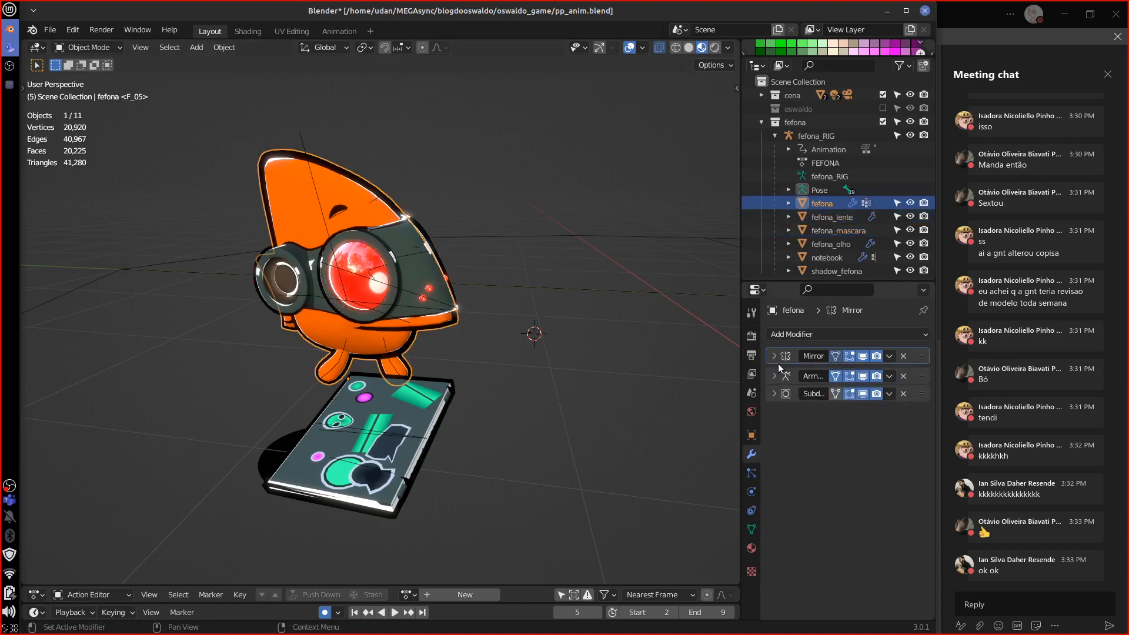
pyautogui.rightClick(415, 436)
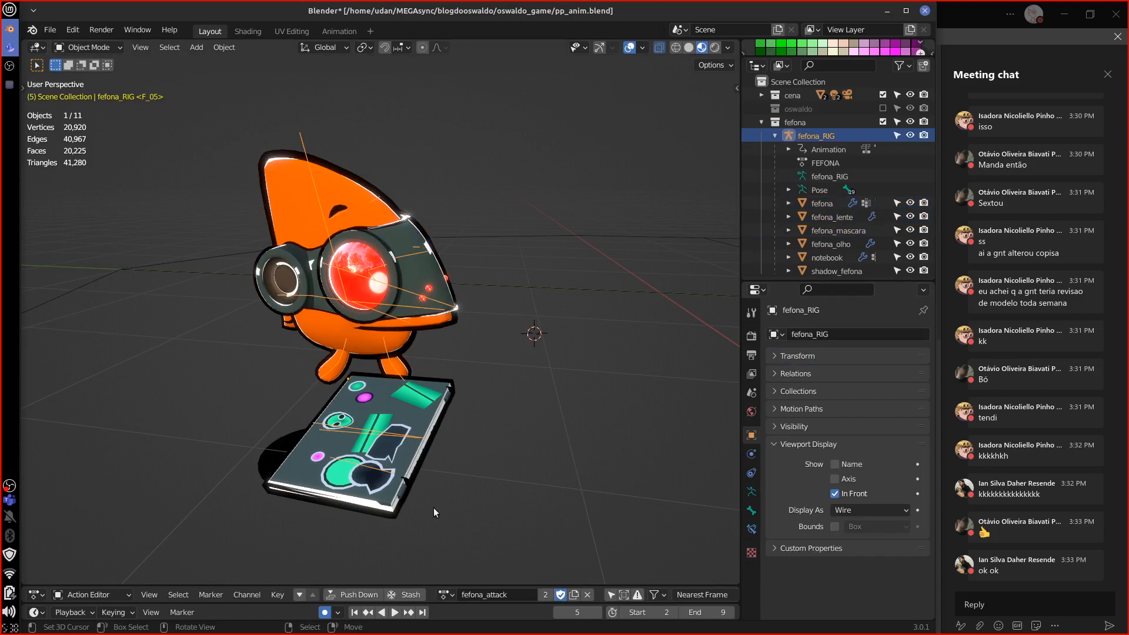
pyautogui.rightClick(401, 469)
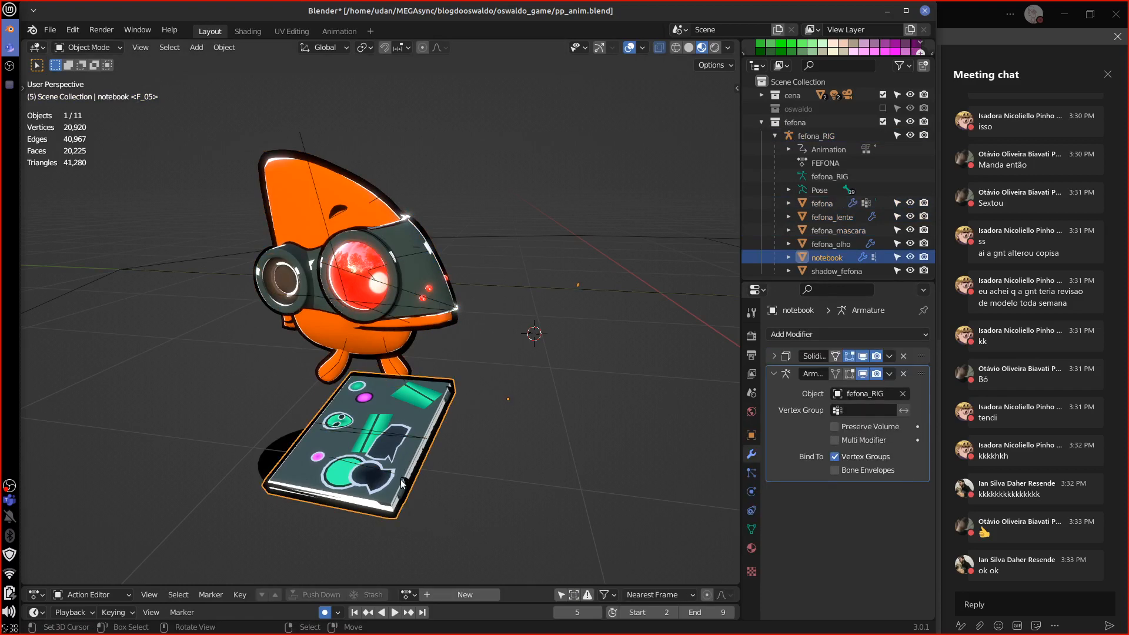
pyautogui.click(775, 374)
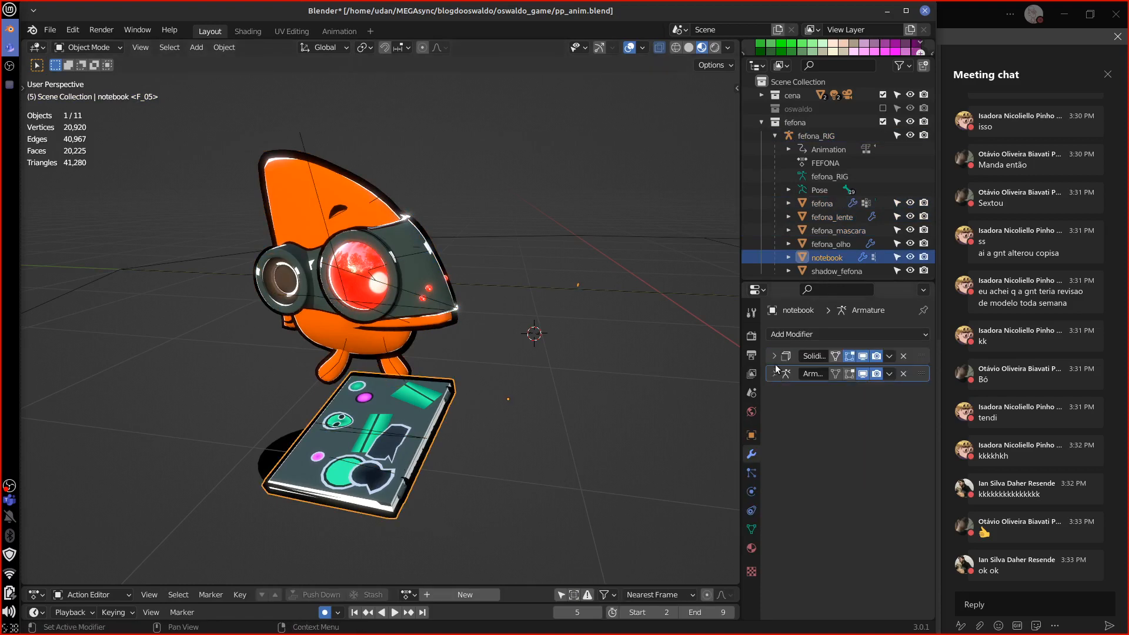
pyautogui.rightClick(372, 206)
pyautogui.rightClick(426, 242)
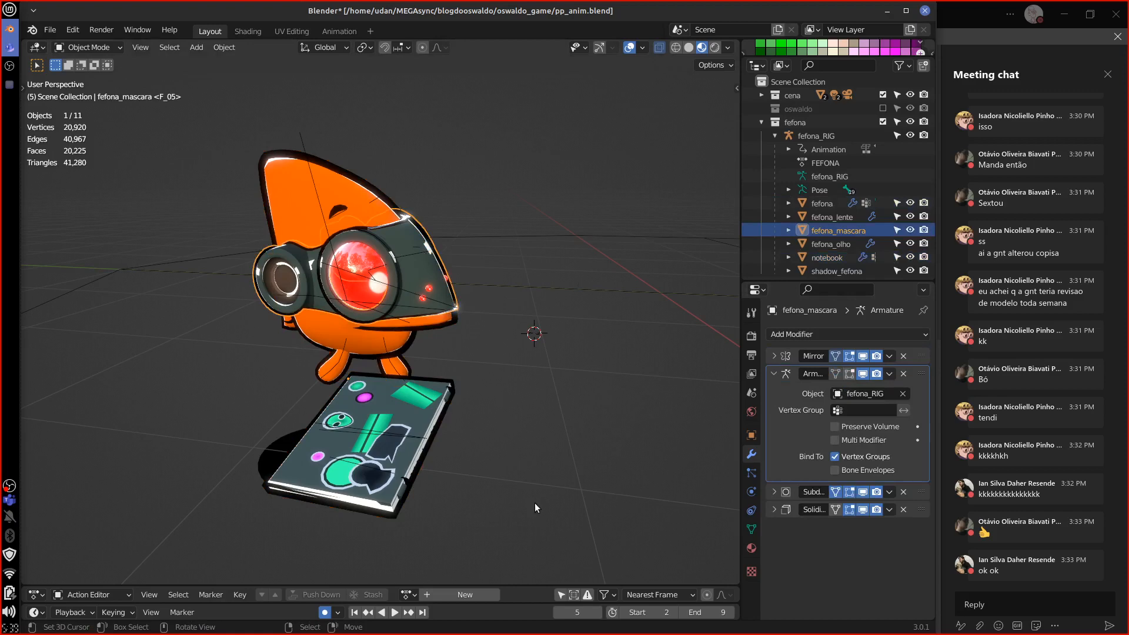
# Exclude the fefona collection from the view layer and enable the pp_soares collection instead.
pyautogui.moveTo(538, 398); pyautogui.dragTo(556, 353, button='middle')
pyautogui.moveTo(541, 310); pyautogui.dragTo(574, 352, button='middle')
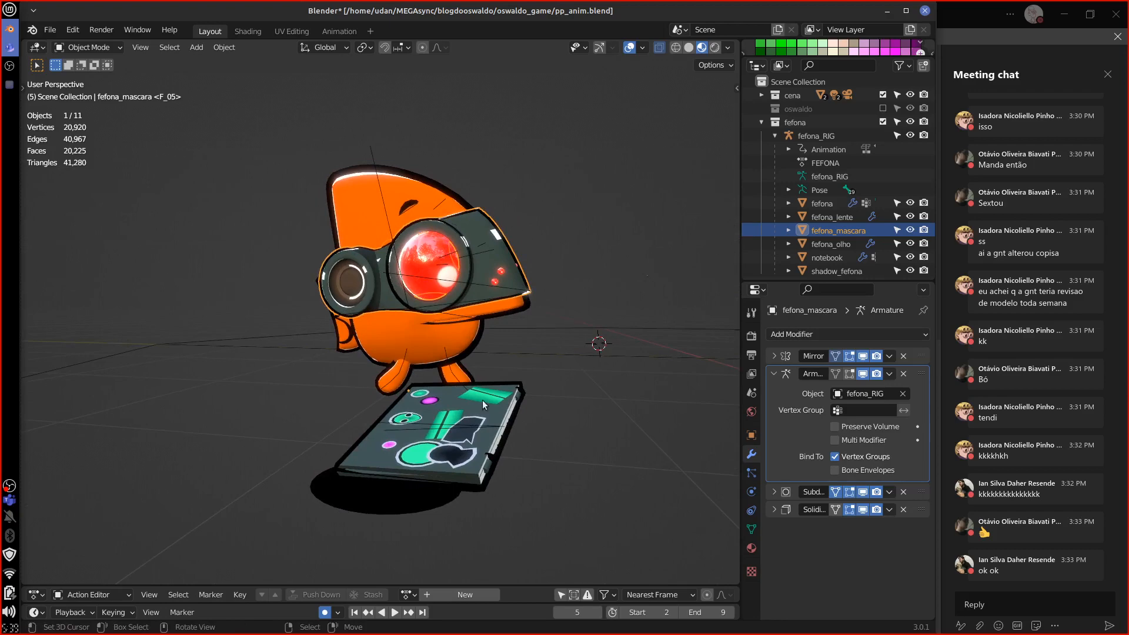
pyautogui.click(761, 122)
pyautogui.click(883, 122)
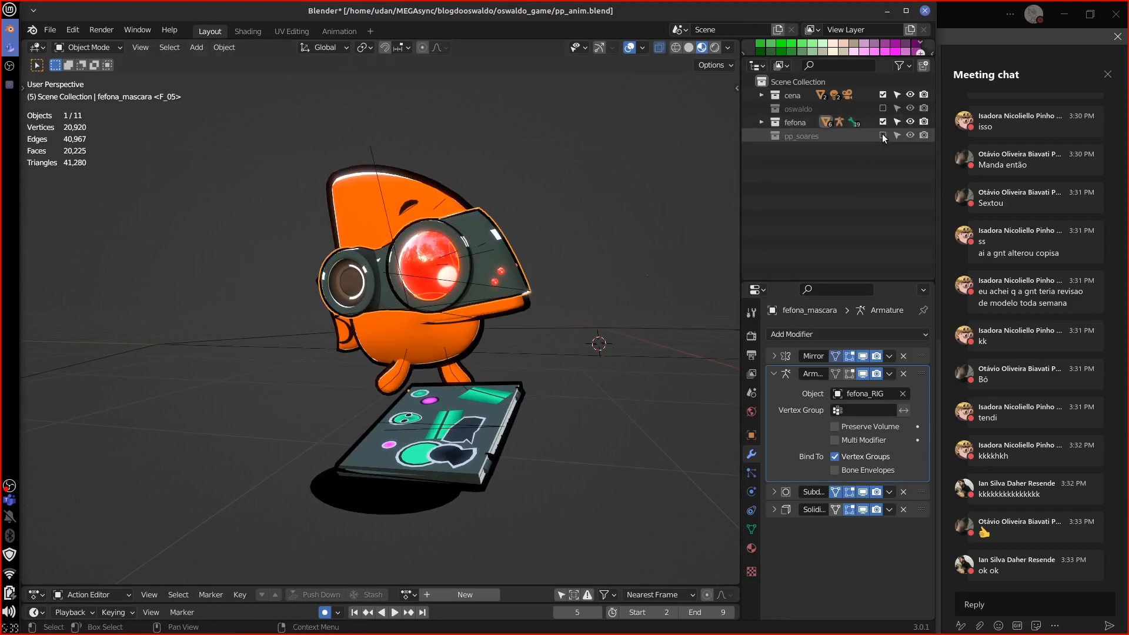
pyautogui.click(882, 136)
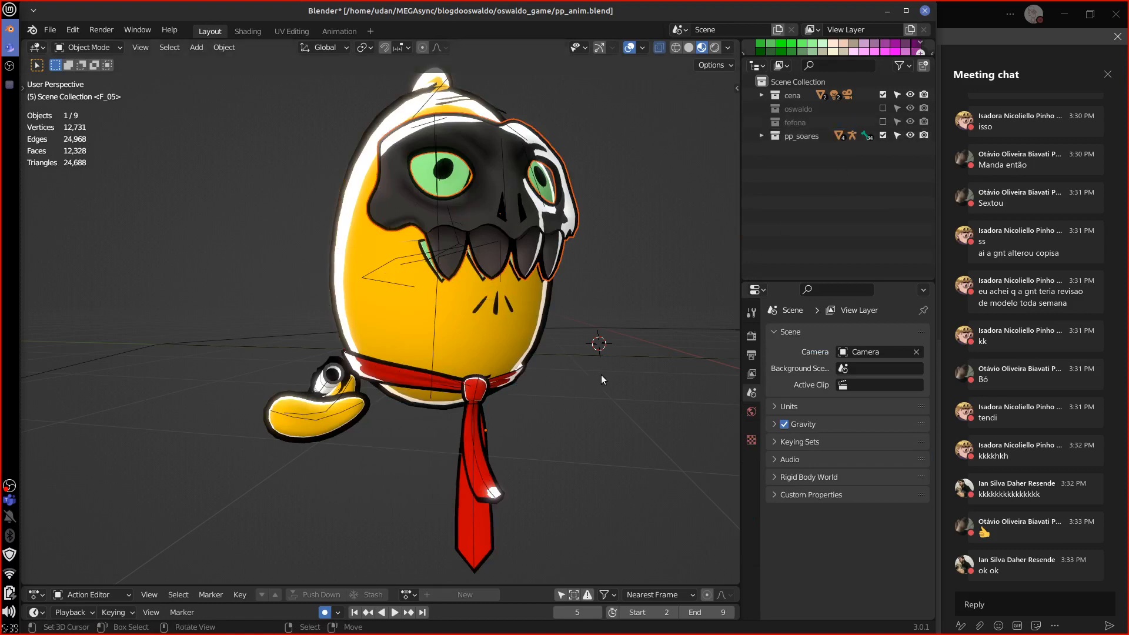
# Inspect the paranoico_skull mask's modifier stack, collapse its Armature settings, and examine the mask from several angles.
pyautogui.moveTo(601, 380); pyautogui.dragTo(513, 315, button='middle')
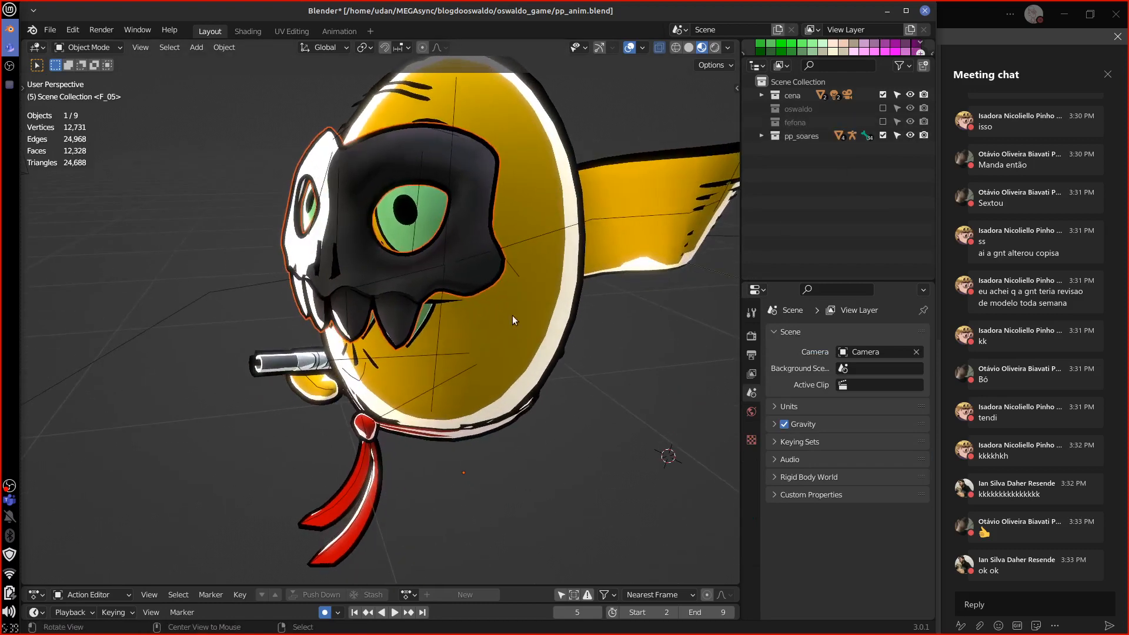
pyautogui.click(486, 256)
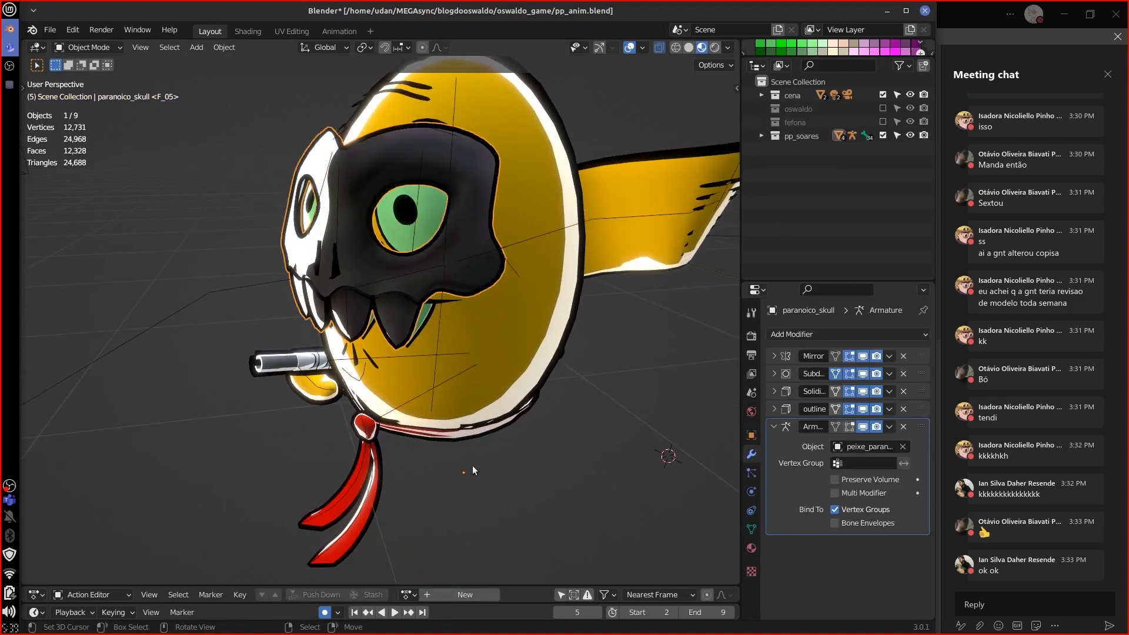
pyautogui.moveTo(471, 464); pyautogui.dragTo(623, 464, button='middle')
pyautogui.click(774, 428)
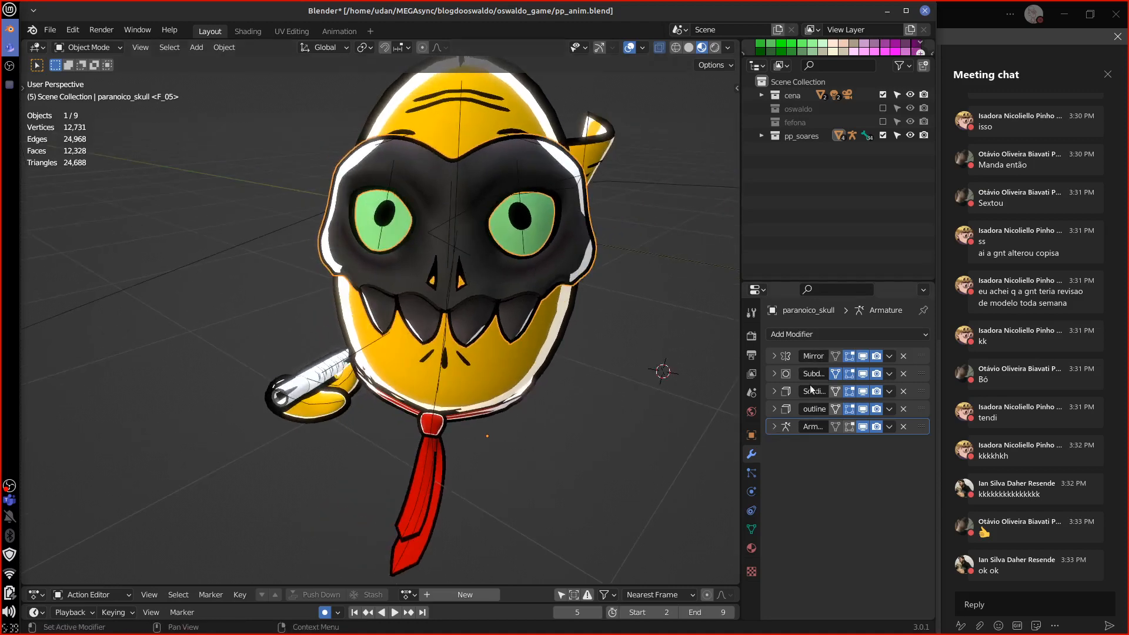
pyautogui.moveTo(566, 425); pyautogui.dragTo(566, 400, button='middle')
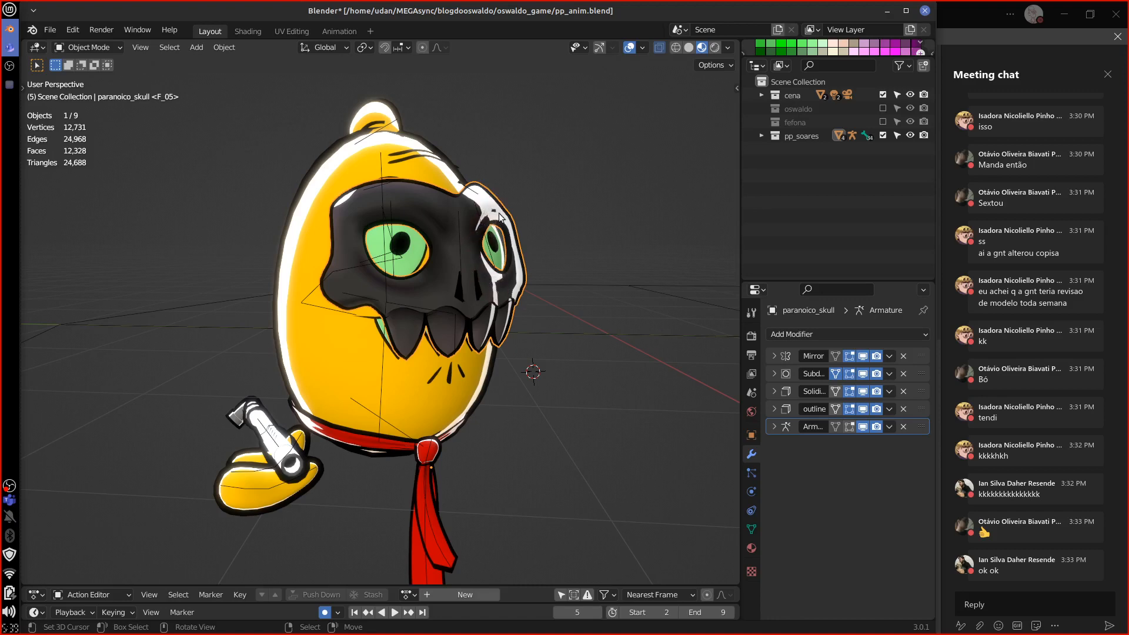
pyautogui.moveTo(552, 302); pyautogui.dragTo(563, 334, button='middle')
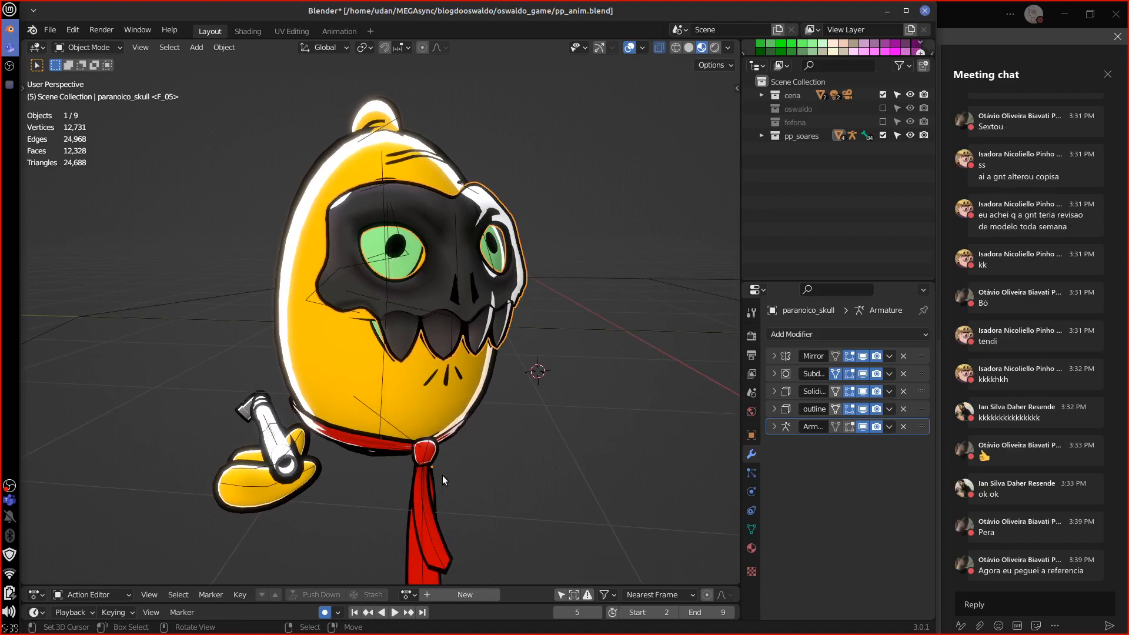
pyautogui.moveTo(467, 469)
pyautogui.mouseDown(button='middle')
pyautogui.moveTo(505, 468)
pyautogui.moveTo(388, 471)
pyautogui.moveTo(489, 476)
pyautogui.moveTo(471, 478)
pyautogui.moveTo(596, 439)
pyautogui.moveTo(561, 410)
pyautogui.moveTo(506, 432)
pyautogui.moveTo(506, 447)
pyautogui.moveTo(493, 443)
pyautogui.moveTo(510, 464)
pyautogui.moveTo(520, 440)
pyautogui.moveTo(515, 454)
pyautogui.moveTo(553, 438)
pyautogui.moveTo(496, 442)
pyautogui.moveTo(532, 448)
pyautogui.mouseUp(button='middle')
# Exclude the pp_soares collection, enable the oswaldo collection, and select the character's hat to show its modifier stack.
pyautogui.click(883, 136)
pyautogui.click(883, 108)
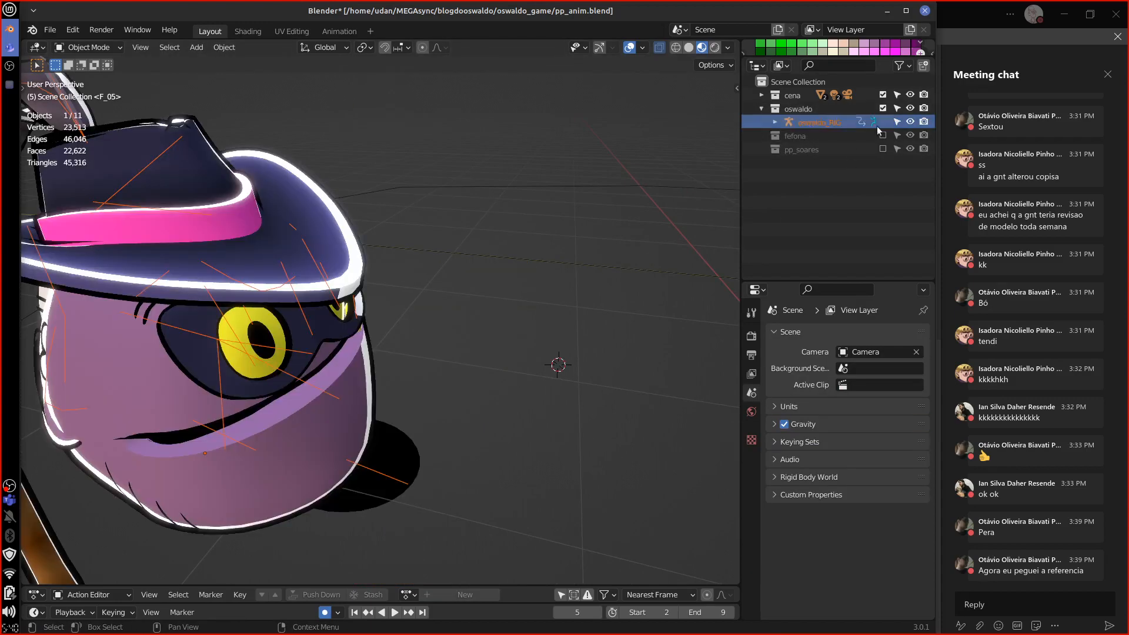
pyautogui.moveTo(500, 386); pyautogui.dragTo(600, 380, button='middle')
pyautogui.click(503, 263)
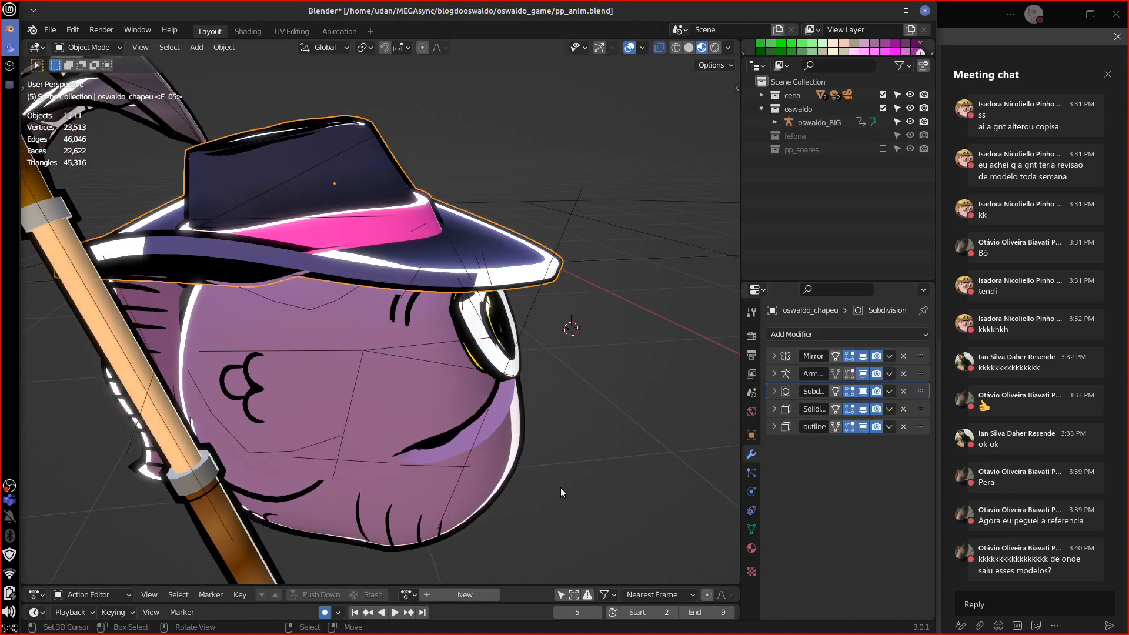
# Examine the oswaldo character's hat, body and axe from several angles, switching the view to orthographic.
pyautogui.moveTo(560, 488)
pyautogui.mouseDown(button='middle')
pyautogui.moveTo(563, 456)
pyautogui.moveTo(573, 465)
pyautogui.moveTo(562, 482)
pyautogui.mouseUp(button='middle')
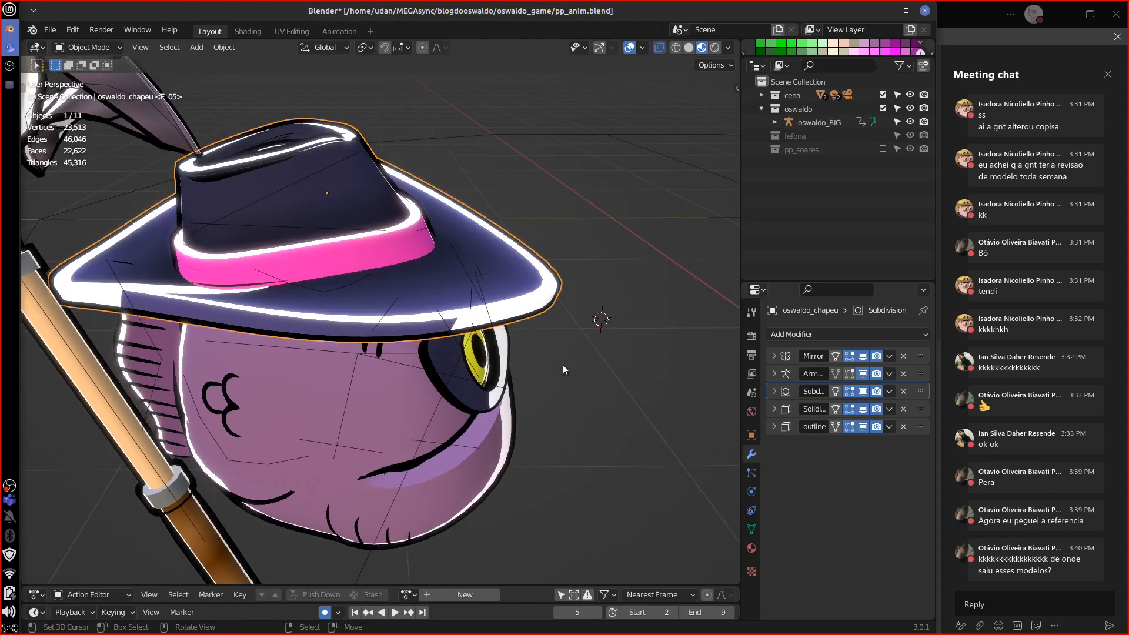
pyautogui.moveTo(517, 322); pyautogui.dragTo(564, 460, button='middle')
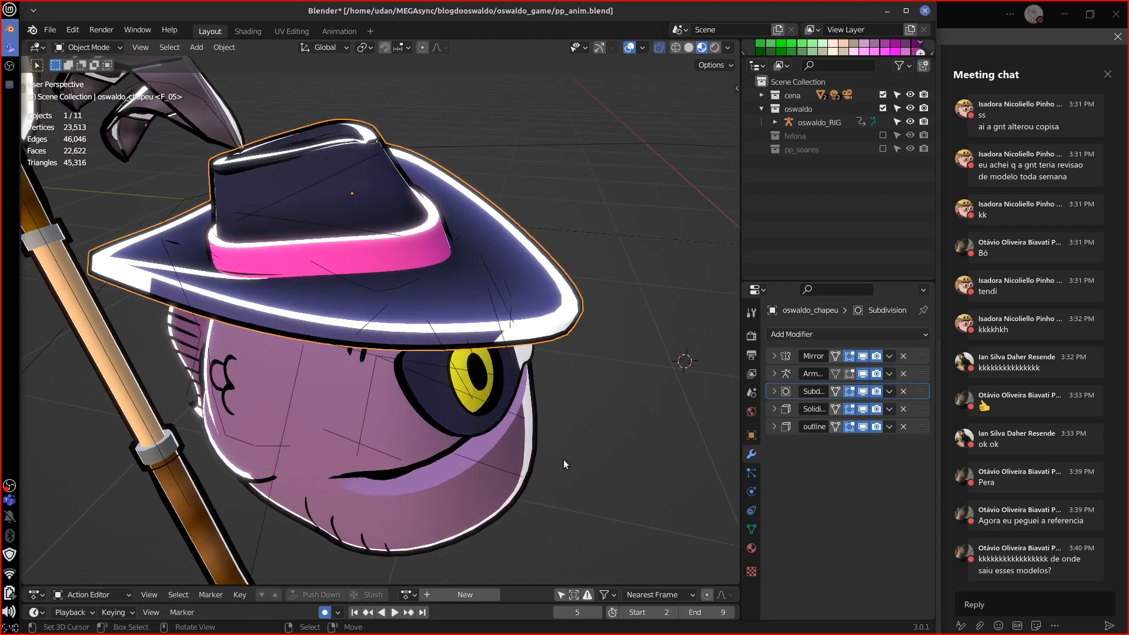
pyautogui.scroll(-5, 563, 460)
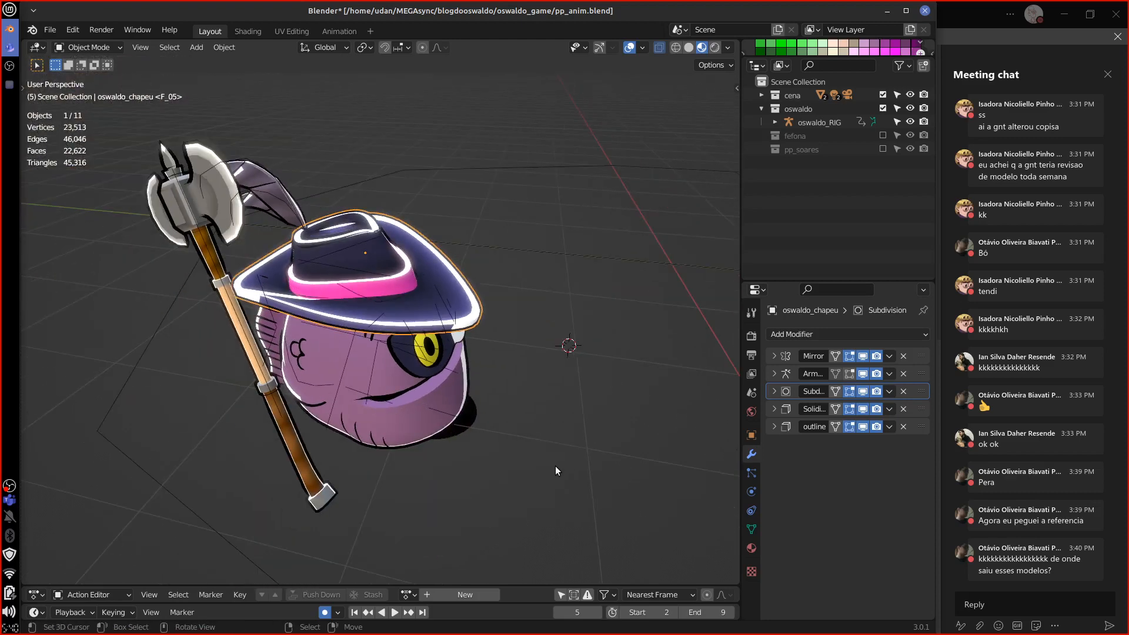
pyautogui.keyDown('shift'); pyautogui.moveTo(556, 440); pyautogui.dragTo(576, 450, button='middle'); pyautogui.keyUp('shift')
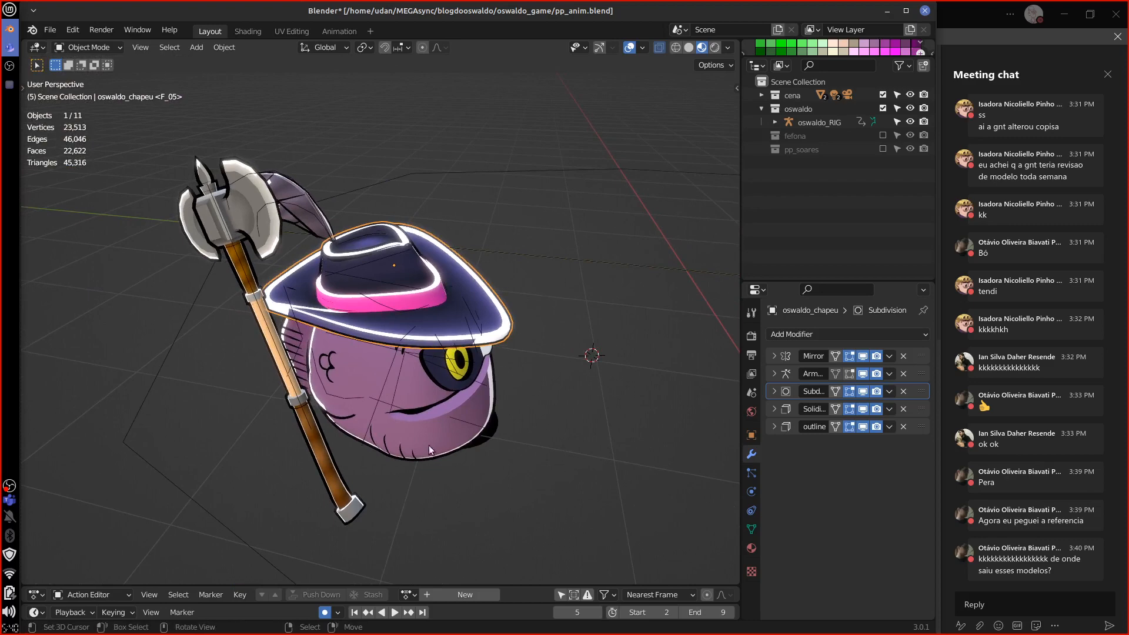
pyautogui.moveTo(511, 487); pyautogui.dragTo(514, 454, button='middle')
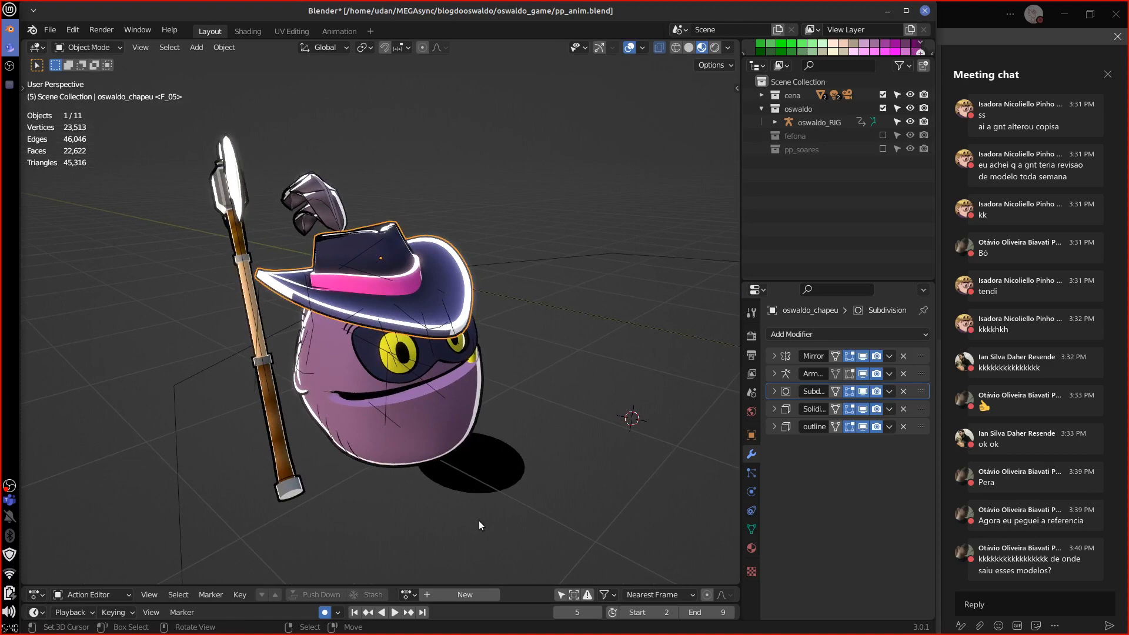
pyautogui.moveTo(479, 521); pyautogui.dragTo(541, 491, button='middle')
pyautogui.press('KP_5')
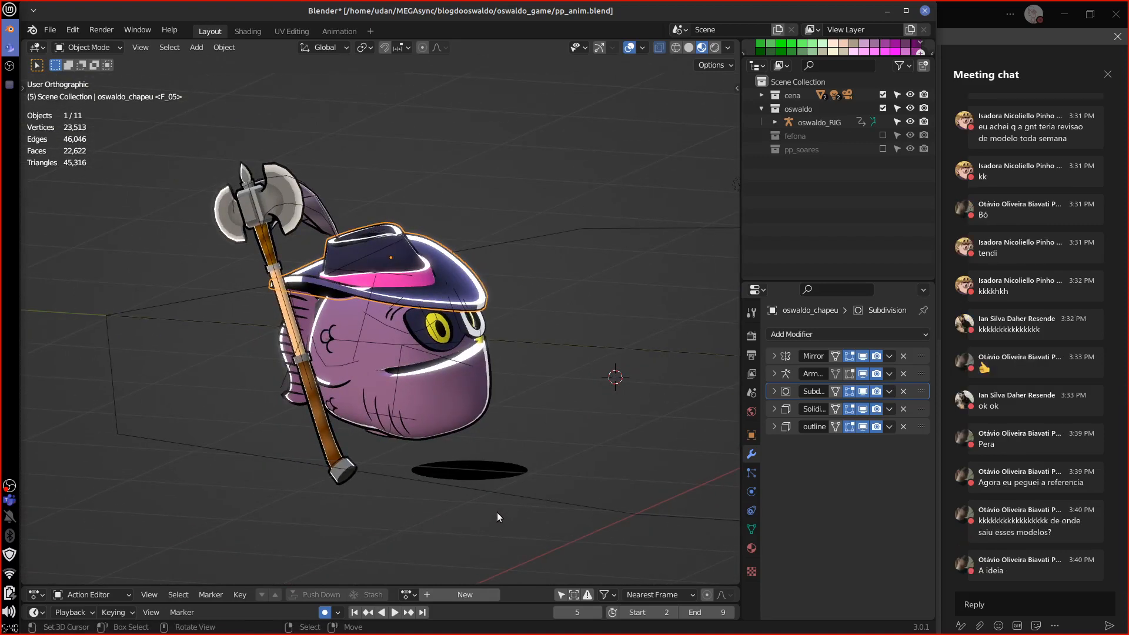
pyautogui.moveTo(517, 486); pyautogui.dragTo(533, 450, button='middle')
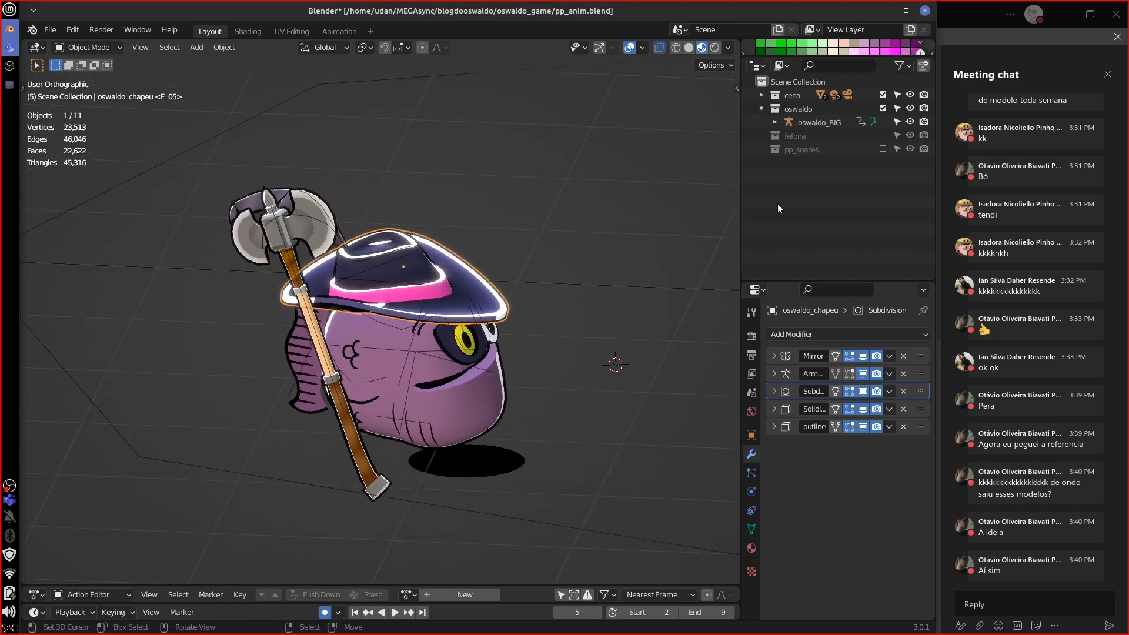
# Exclude the oswaldo collection and enable the fefona collection, framing the orange fish closer from the side.
pyautogui.click(882, 108)
pyautogui.click(882, 122)
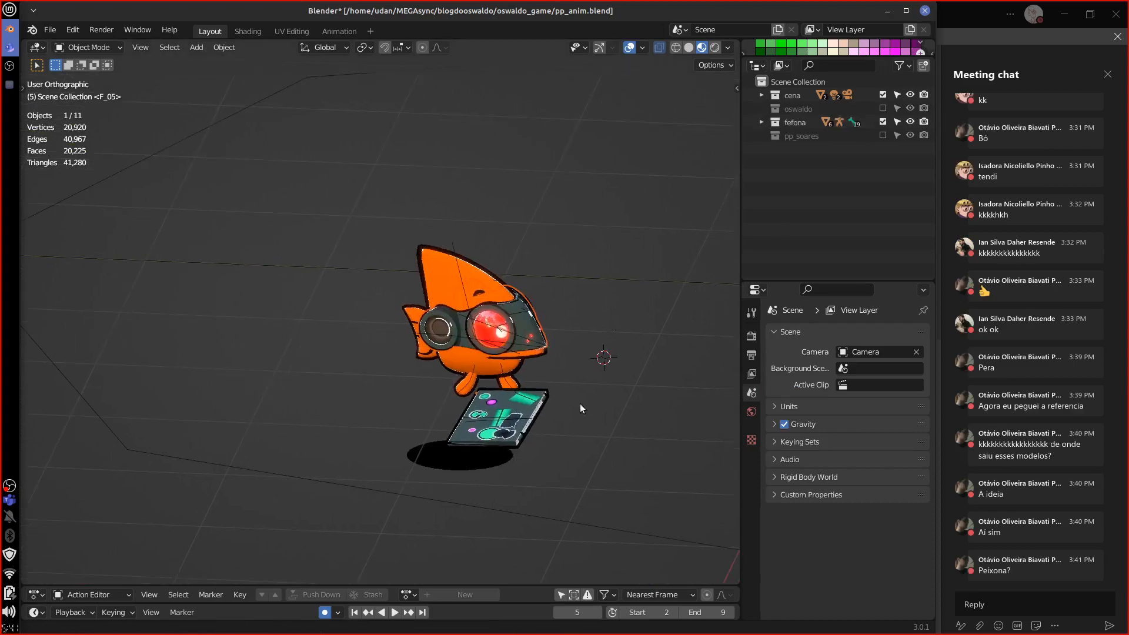
pyautogui.moveTo(580, 403); pyautogui.dragTo(557, 403, button='middle')
pyautogui.scroll(2, 570, 434)
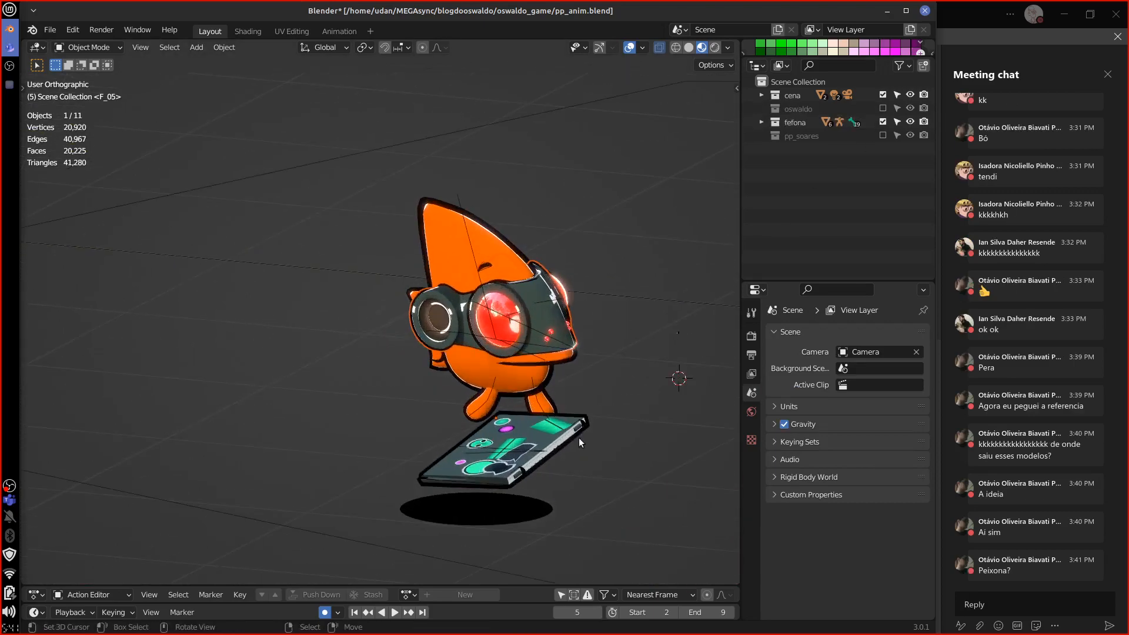
pyautogui.keyDown('alt'); pyautogui.moveTo(605, 432); pyautogui.dragTo(387, 481); pyautogui.keyUp('alt')
# Open the Ren'Py launcher, launch the peixona5 project, and reposition the game window.
pyautogui.click(9, 10)
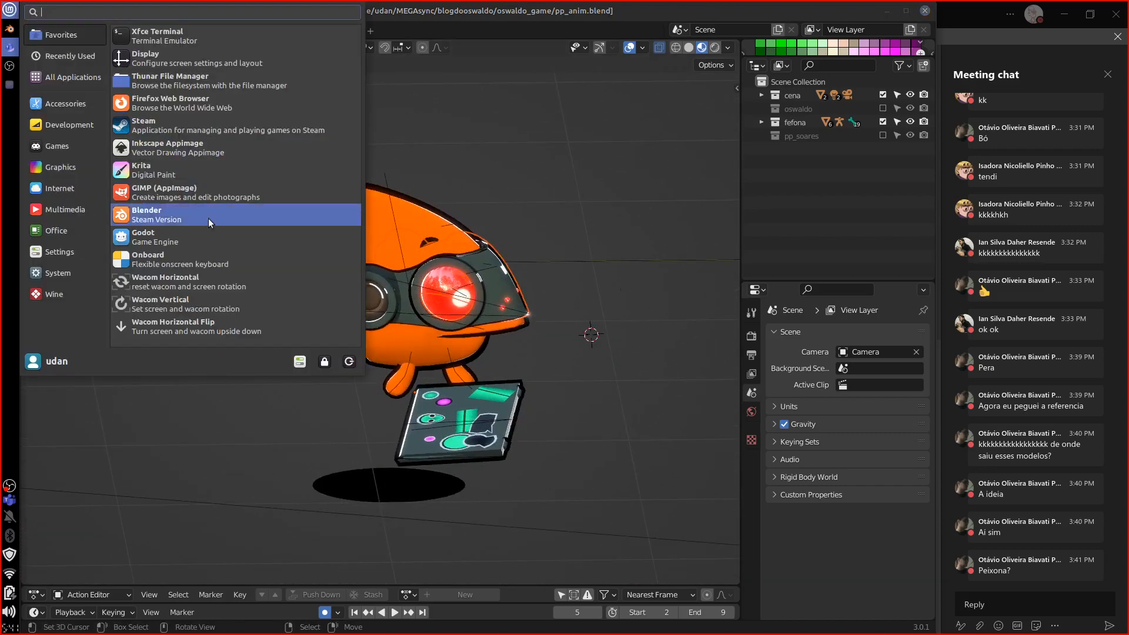
pyautogui.write('re')
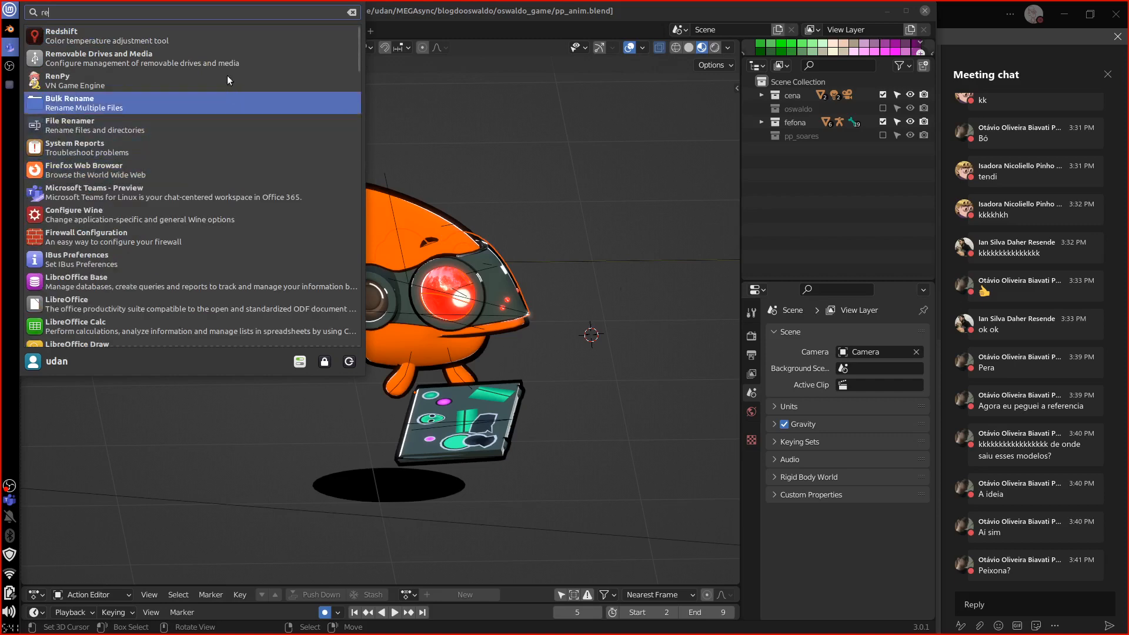
pyautogui.click(201, 82)
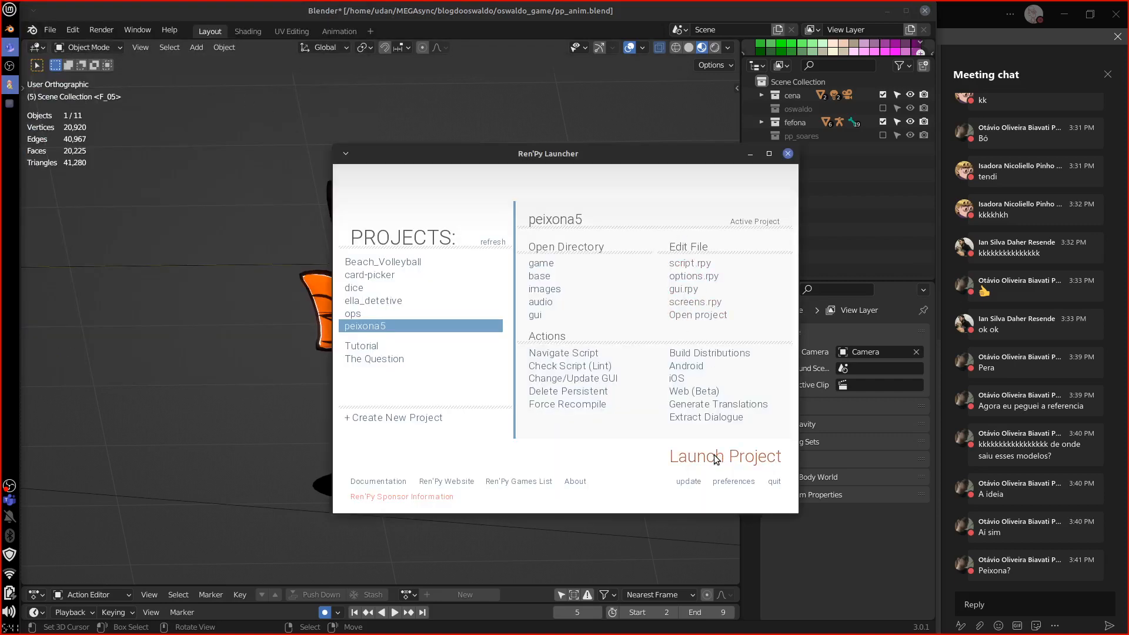
pyautogui.click(717, 459)
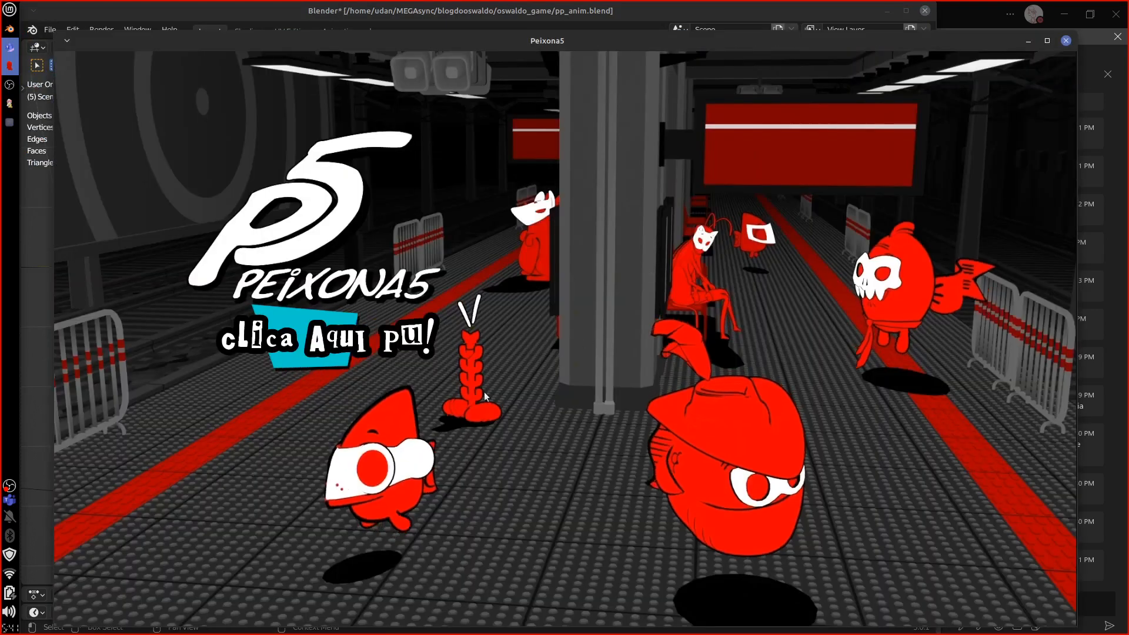
pyautogui.moveTo(661, 39); pyautogui.dragTo(627, 22)
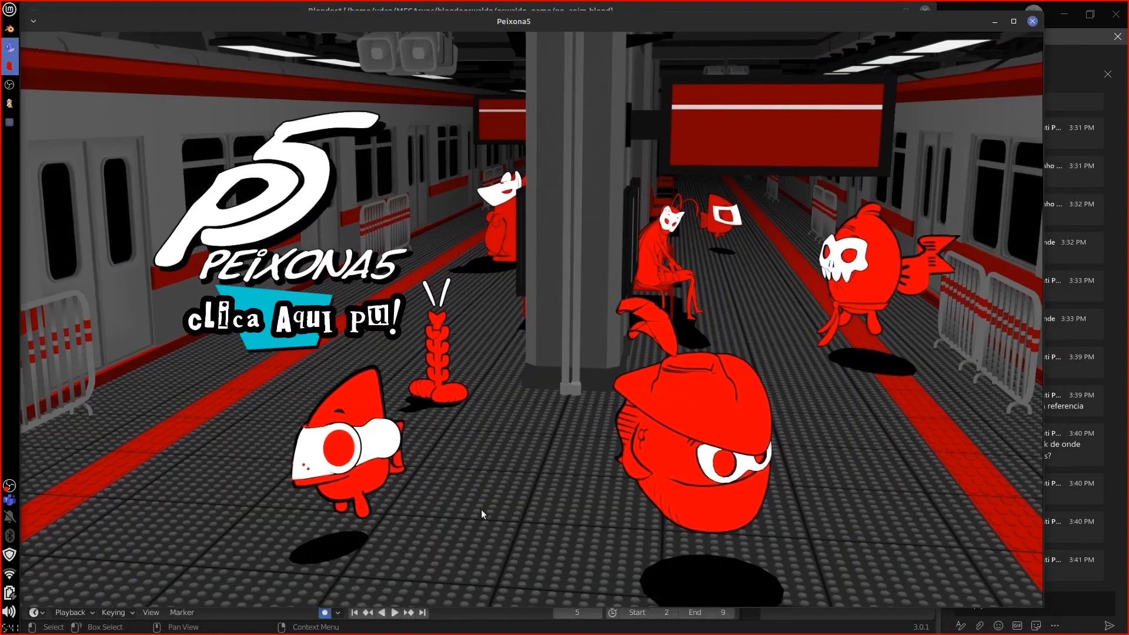
# Start a new game in Peixona5 and attack one of the fairies with the Peixona ICE skill.
pyautogui.click(372, 331)
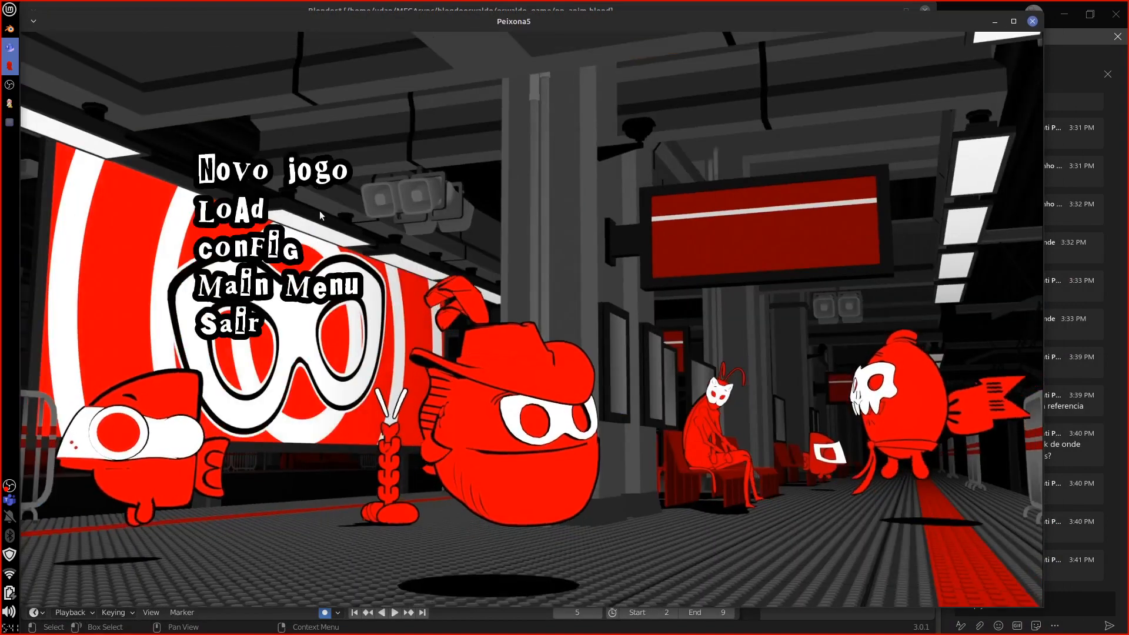
pyautogui.click(319, 192)
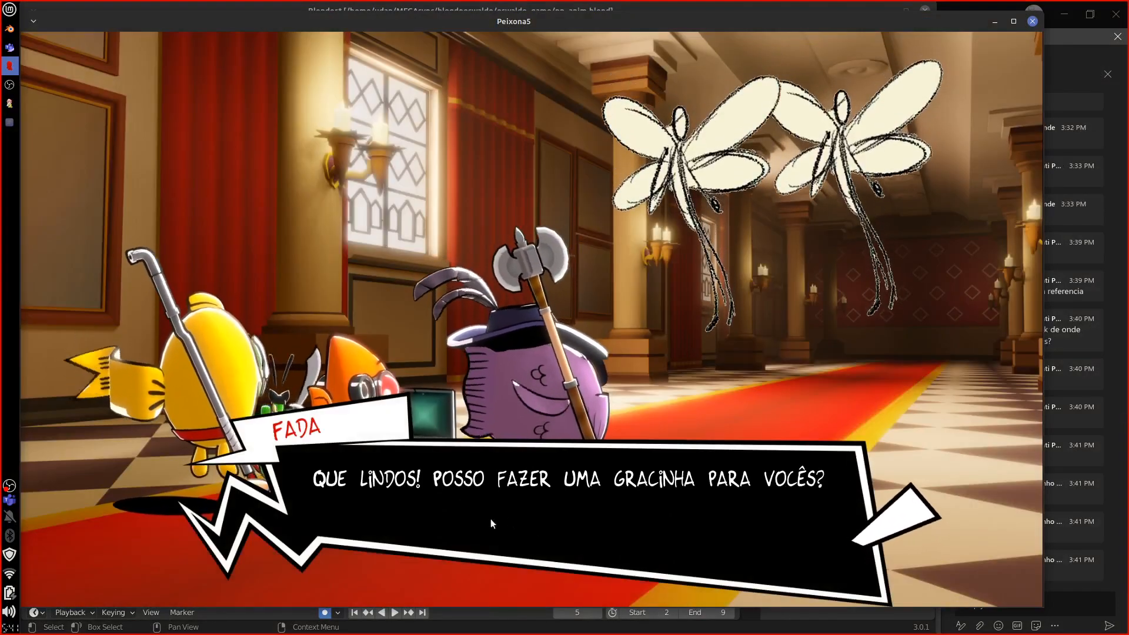
pyautogui.click(558, 521)
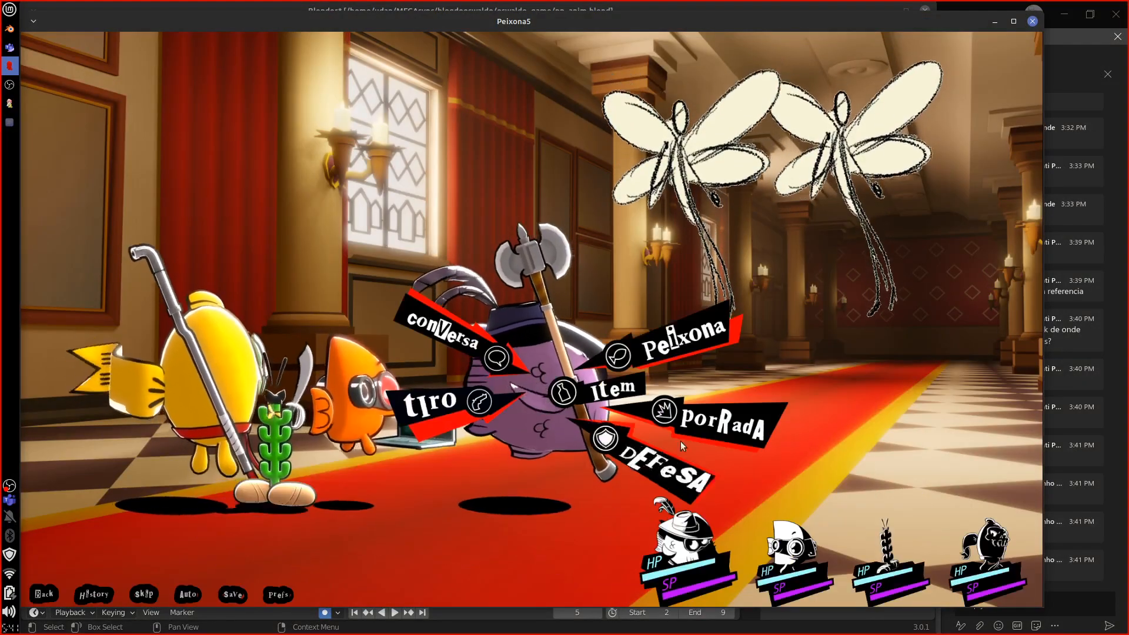
pyautogui.click(684, 346)
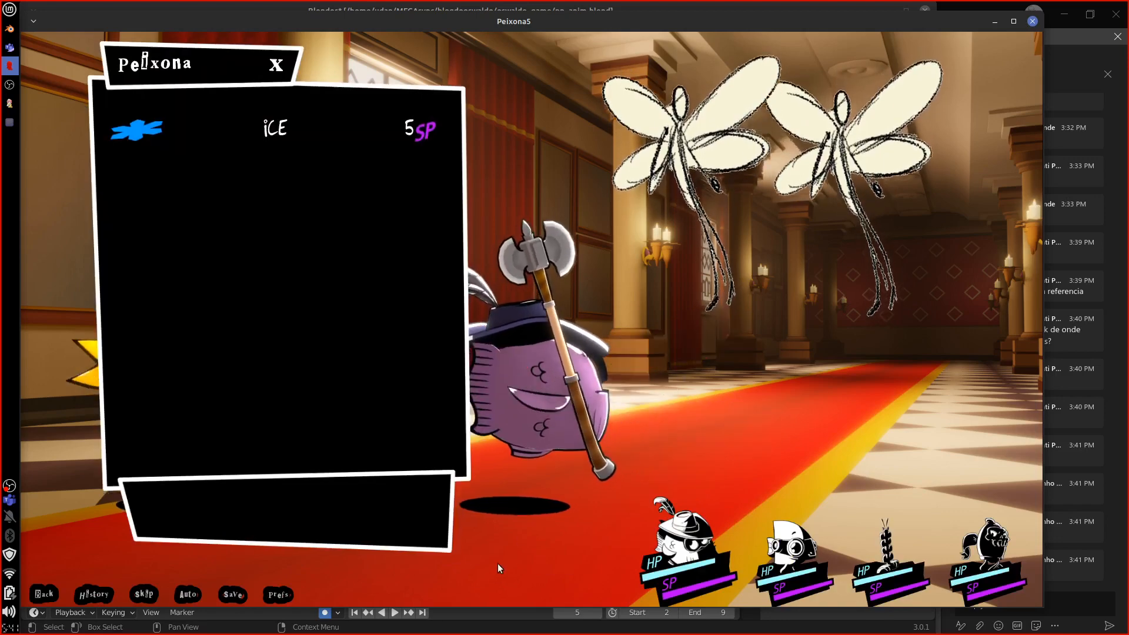
pyautogui.click(146, 126)
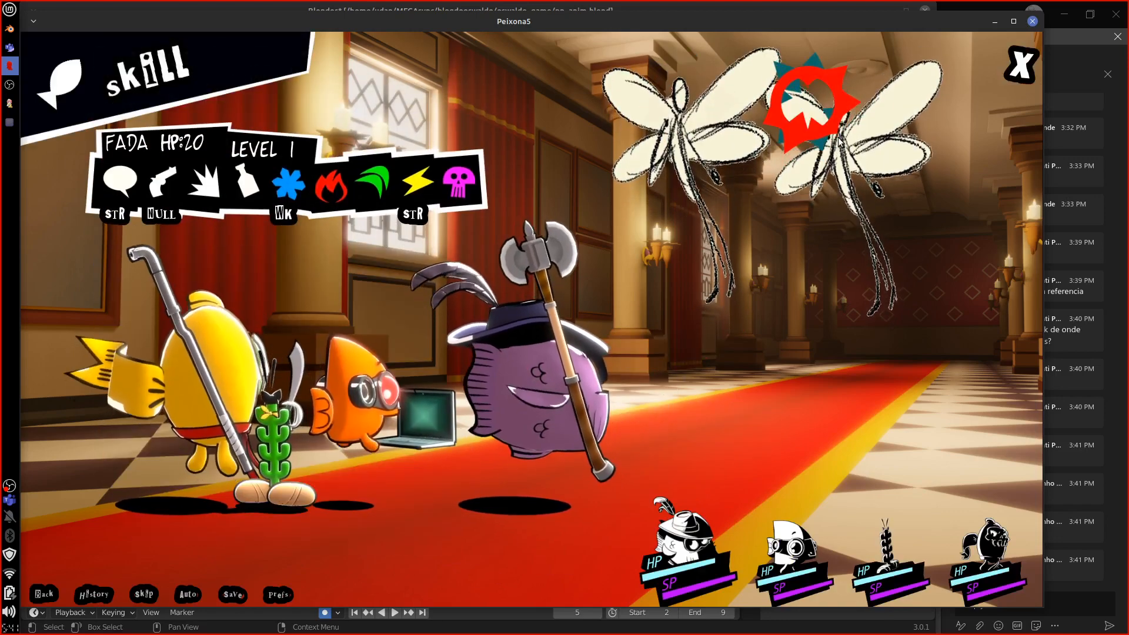
pyautogui.click(840, 142)
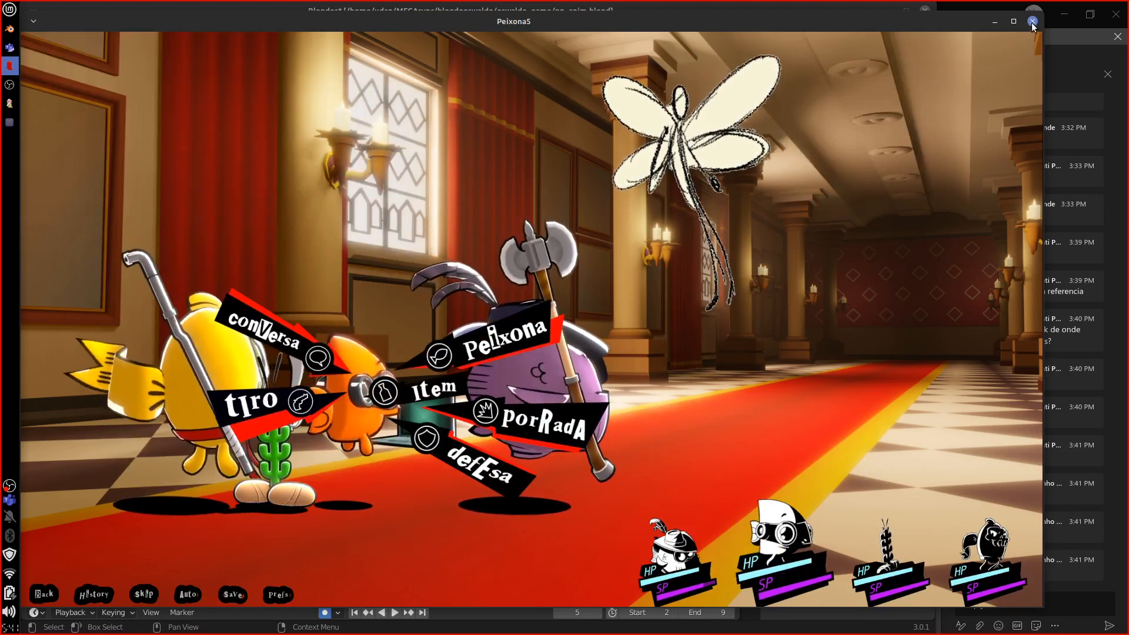
# Quit the Peixona5 game and close the Ren'Py launcher to return to Blender.
pyautogui.click(1033, 22)
pyautogui.click(464, 361)
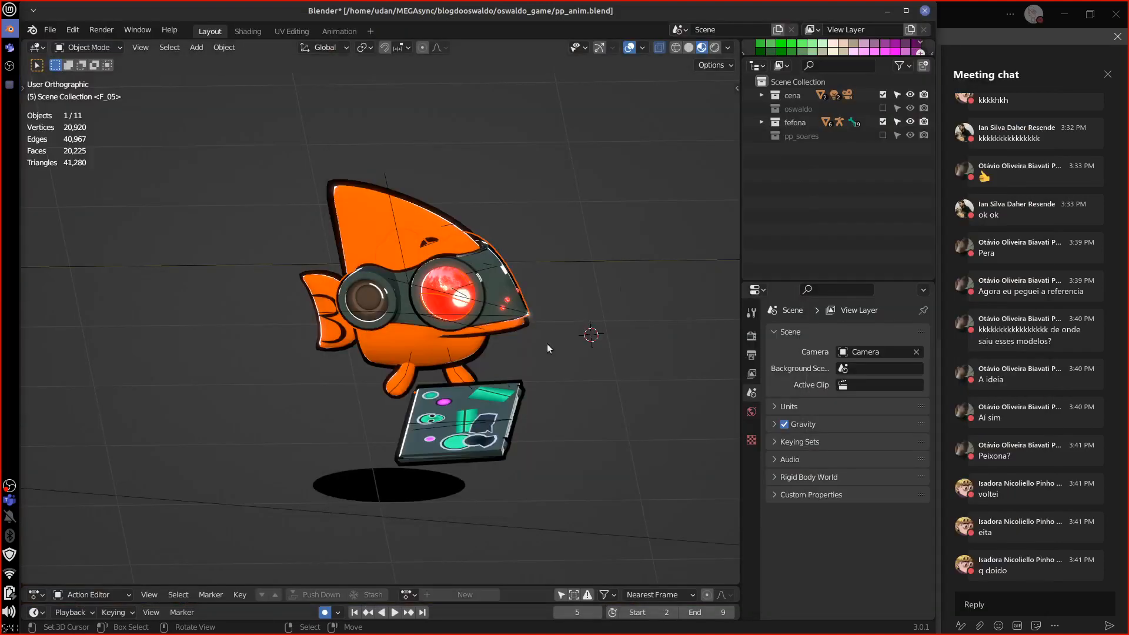
pyautogui.click(788, 153)
# Select the fefona_mascara mask to inspect its modifier stack and collapse its Armature settings.
pyautogui.keyDown('alt'); pyautogui.moveTo(543, 521); pyautogui.dragTo(550, 463); pyautogui.keyUp('alt')
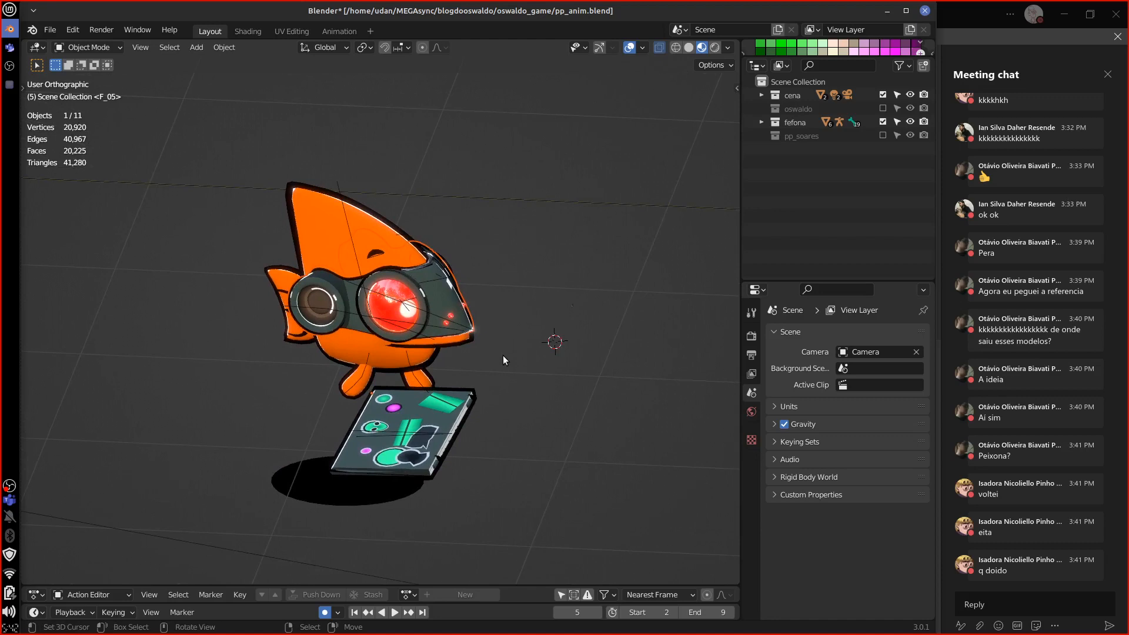
pyautogui.click(460, 313)
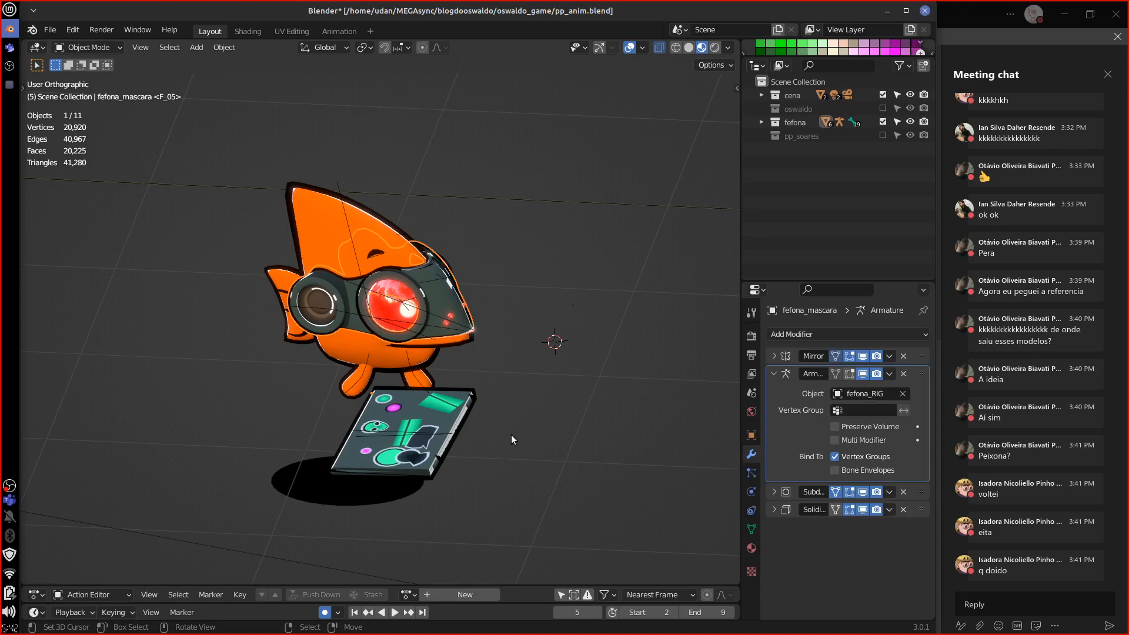
pyautogui.click(774, 374)
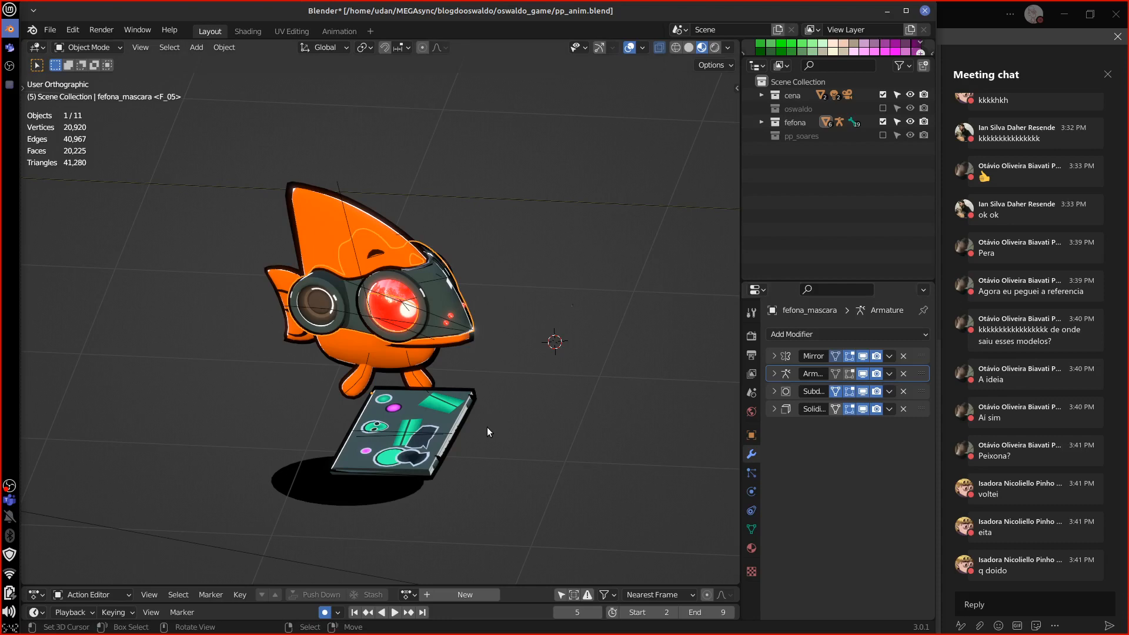
# Select the red lens together with fefona_mascara, isolate both in local view, and examine them from different angles.
pyautogui.moveTo(562, 418); pyautogui.dragTo(479, 344, button='middle')
pyautogui.keyDown('shift'); pyautogui.click(393, 304); pyautogui.keyUp('shift')
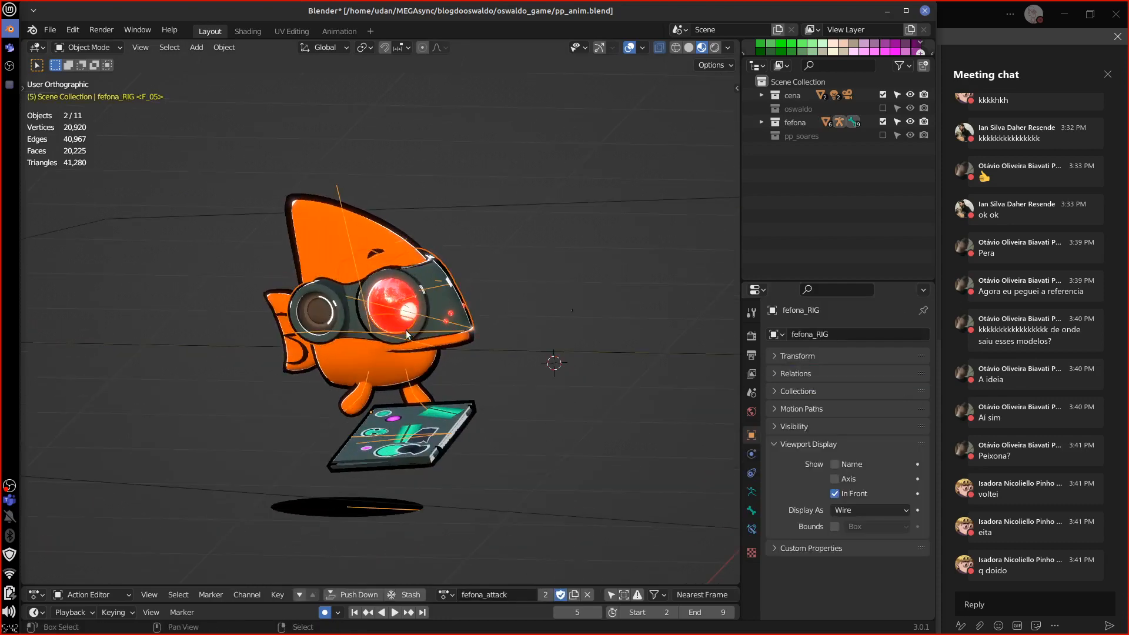
pyautogui.rightClick(397, 289)
pyautogui.keyDown('shift'); pyautogui.rightClick(432, 273); pyautogui.keyUp('shift')
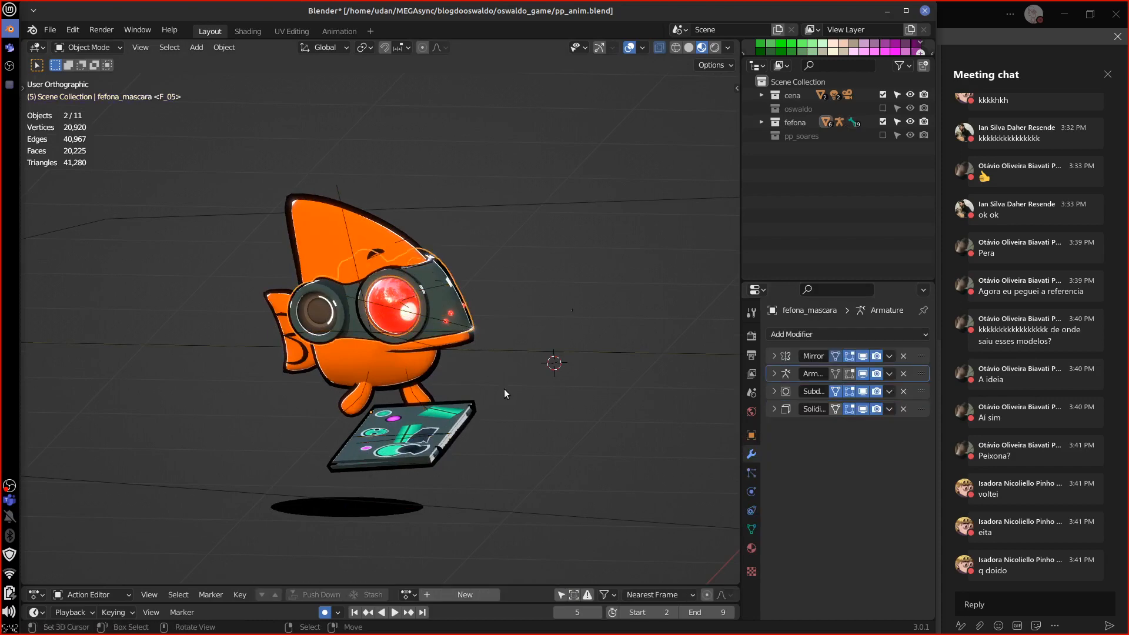
pyautogui.press('KP_Divide')
pyautogui.moveTo(503, 402); pyautogui.dragTo(474, 397, button='middle')
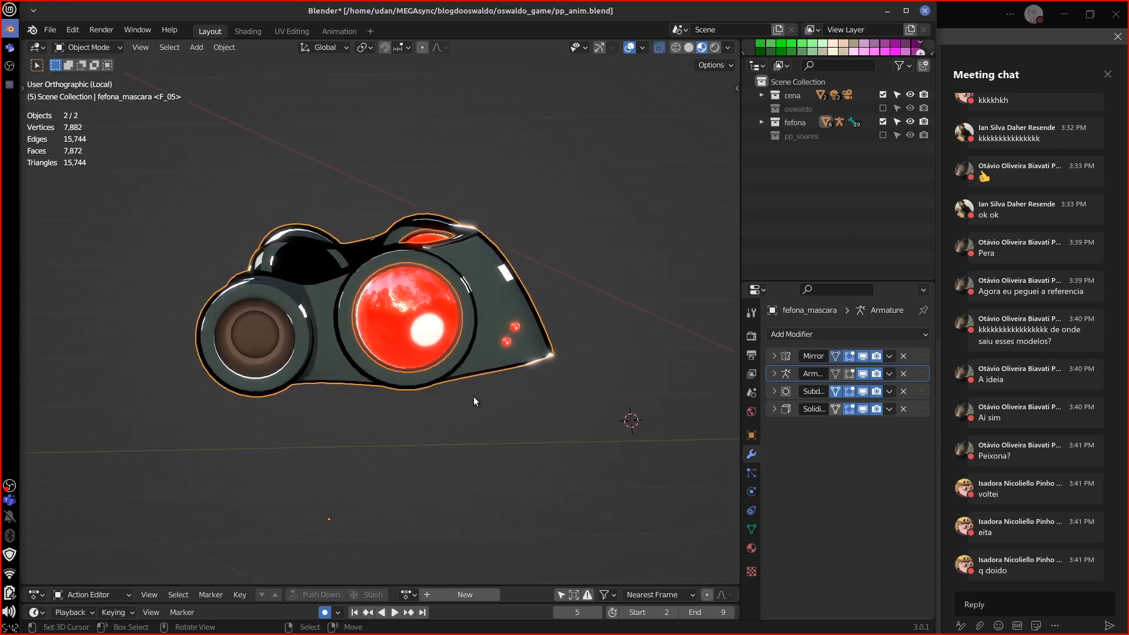
pyautogui.moveTo(524, 431); pyautogui.dragTo(558, 412, button='middle')
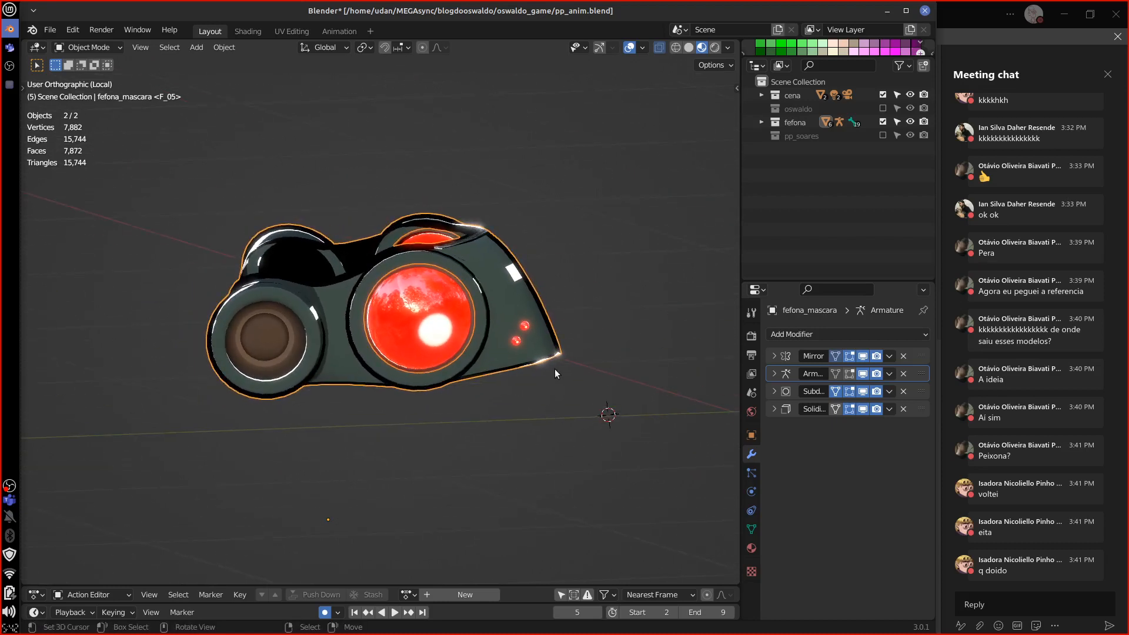
# Compare the mask in solid and material preview shading from different angles, and leave the viewport in solid shading.
pyautogui.click(690, 48)
pyautogui.moveTo(570, 442)
pyautogui.mouseDown(button='middle')
pyautogui.moveTo(486, 413)
pyautogui.moveTo(506, 429)
pyautogui.moveTo(596, 414)
pyautogui.moveTo(575, 407)
pyautogui.moveTo(619, 428)
pyautogui.moveTo(644, 420)
pyautogui.moveTo(635, 432)
pyautogui.mouseUp(button='middle')
pyautogui.scroll(3, 563, 396)
pyautogui.click(701, 47)
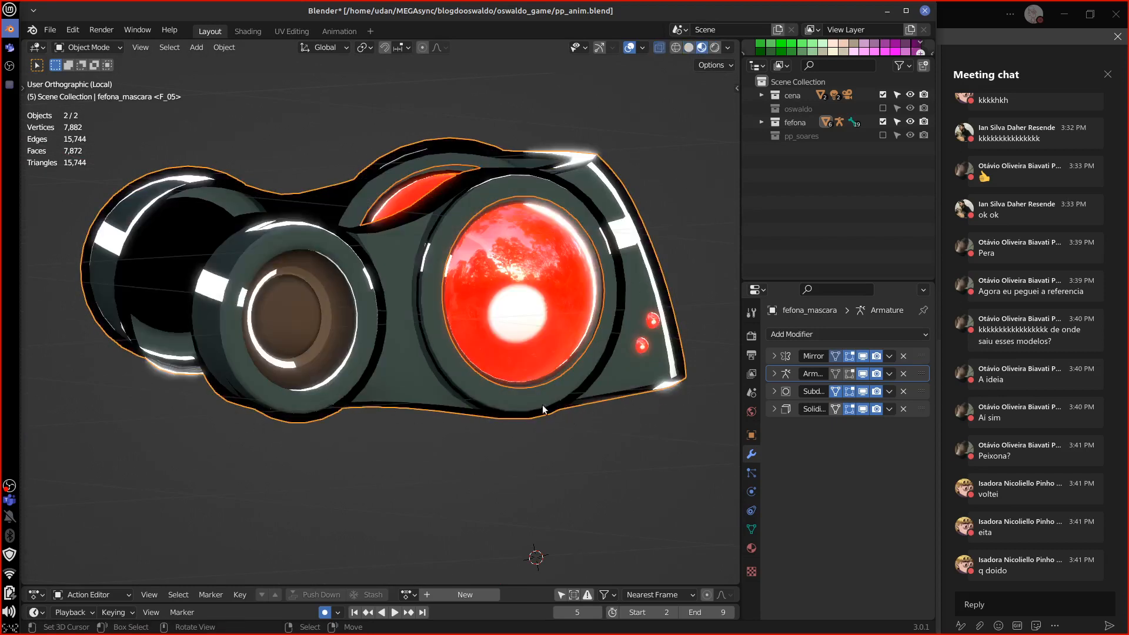
pyautogui.moveTo(582, 465); pyautogui.dragTo(617, 266, button='middle')
pyautogui.click(690, 50)
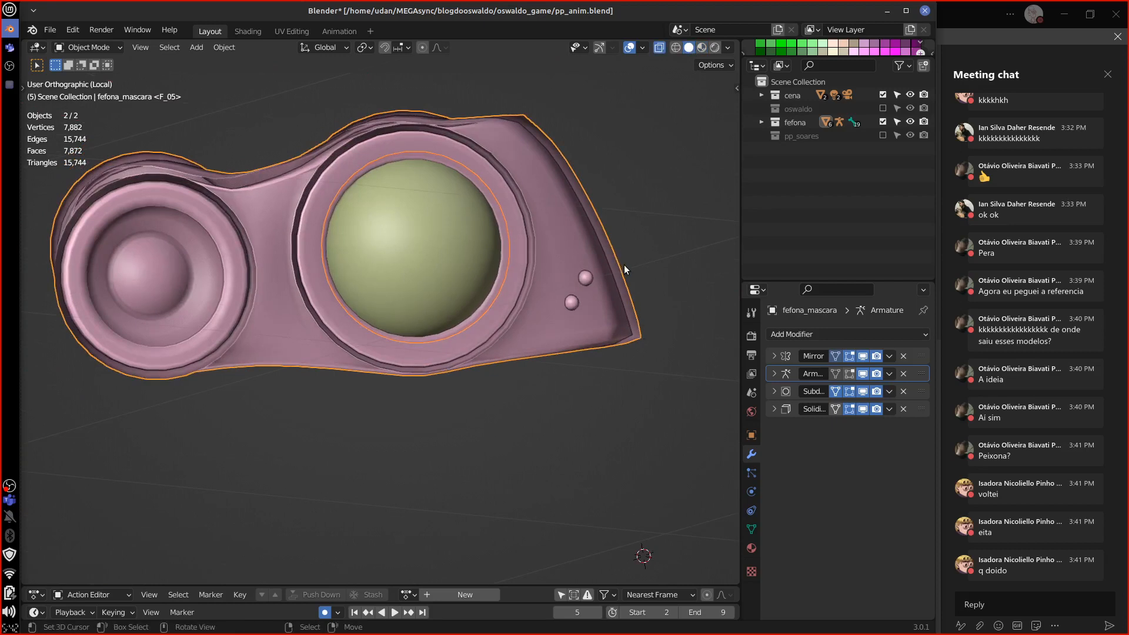
pyautogui.moveTo(624, 264); pyautogui.dragTo(628, 278)
pyautogui.moveTo(602, 219)
pyautogui.mouseDown(button='right')
pyautogui.moveTo(619, 297)
pyautogui.moveTo(643, 281)
pyautogui.moveTo(597, 227)
pyautogui.mouseUp(button='right')
pyautogui.moveTo(644, 403)
pyautogui.mouseDown()
pyautogui.moveTo(664, 327)
pyautogui.moveTo(639, 294)
pyautogui.mouseUp()
pyautogui.moveTo(644, 291); pyautogui.dragTo(653, 409, button='right')
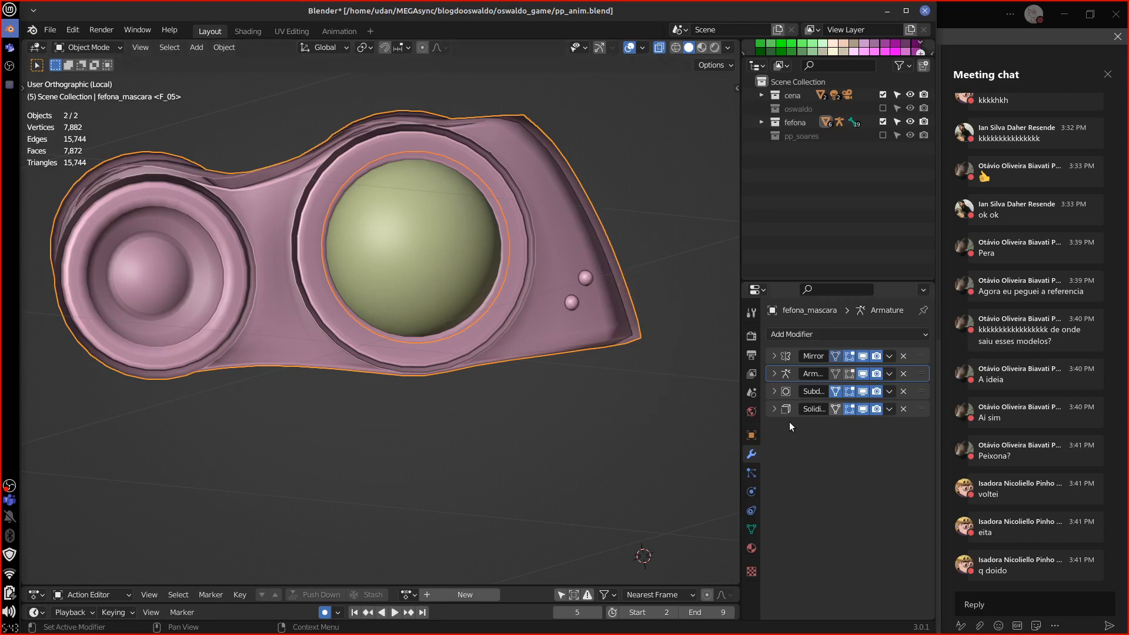
# Toggle the Solidify modifier's viewport display to compare the shell, leave it off, and inspect the thin mask from several sides.
pyautogui.click(864, 409)
pyautogui.click(866, 410)
pyautogui.click(865, 409)
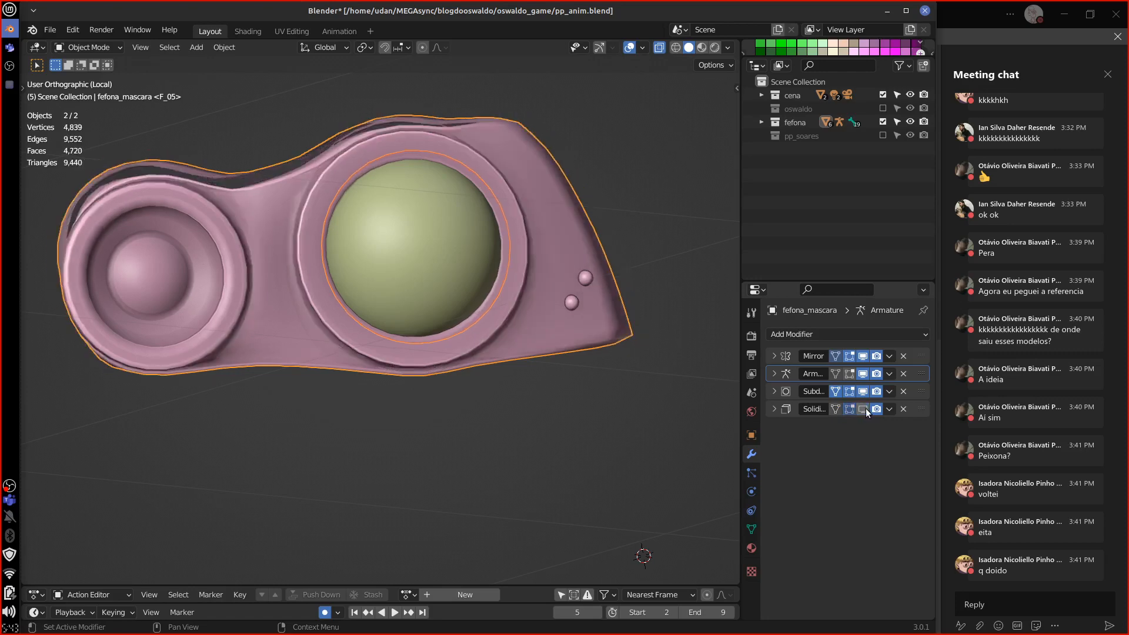
pyautogui.click(865, 409)
pyautogui.click(863, 409)
pyautogui.moveTo(583, 442); pyautogui.dragTo(504, 390, button='middle')
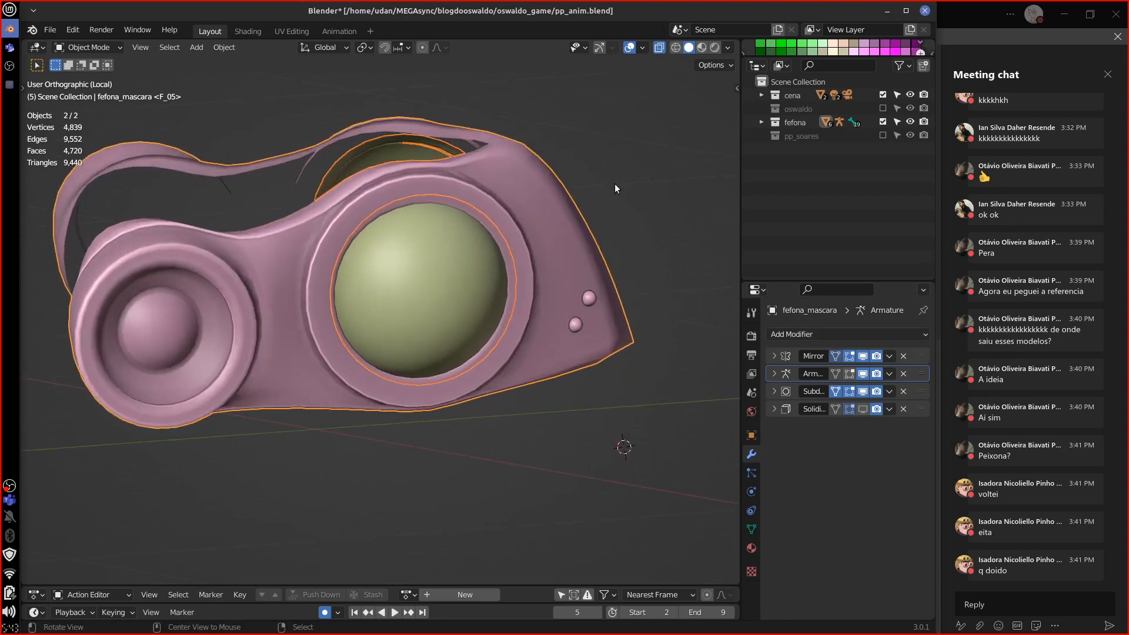
pyautogui.moveTo(616, 184); pyautogui.dragTo(627, 450, button='middle')
pyautogui.moveTo(579, 421); pyautogui.dragTo(730, 450, button='middle')
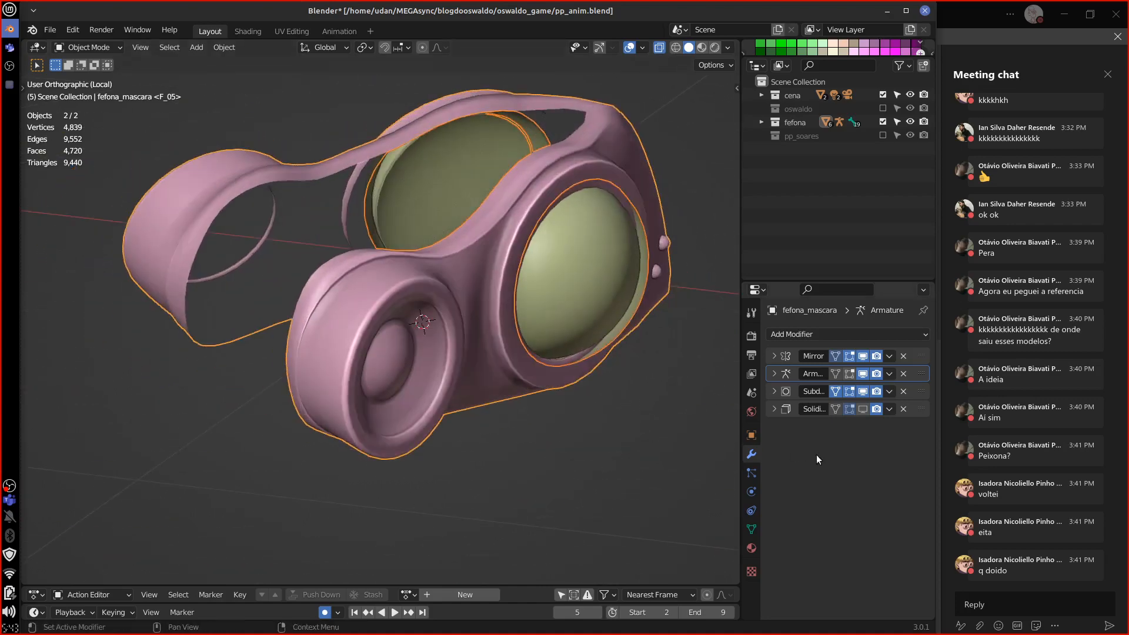
# Expand the Subdivision modifier's settings and examine the smoothed lens rim up close.
pyautogui.click(774, 391)
pyautogui.moveTo(616, 464); pyautogui.dragTo(553, 329, button='middle')
pyautogui.keyDown('shift'); pyautogui.moveTo(606, 238); pyautogui.dragTo(578, 259, button='middle'); pyautogui.keyUp('shift')
pyautogui.scroll(2, 543, 267)
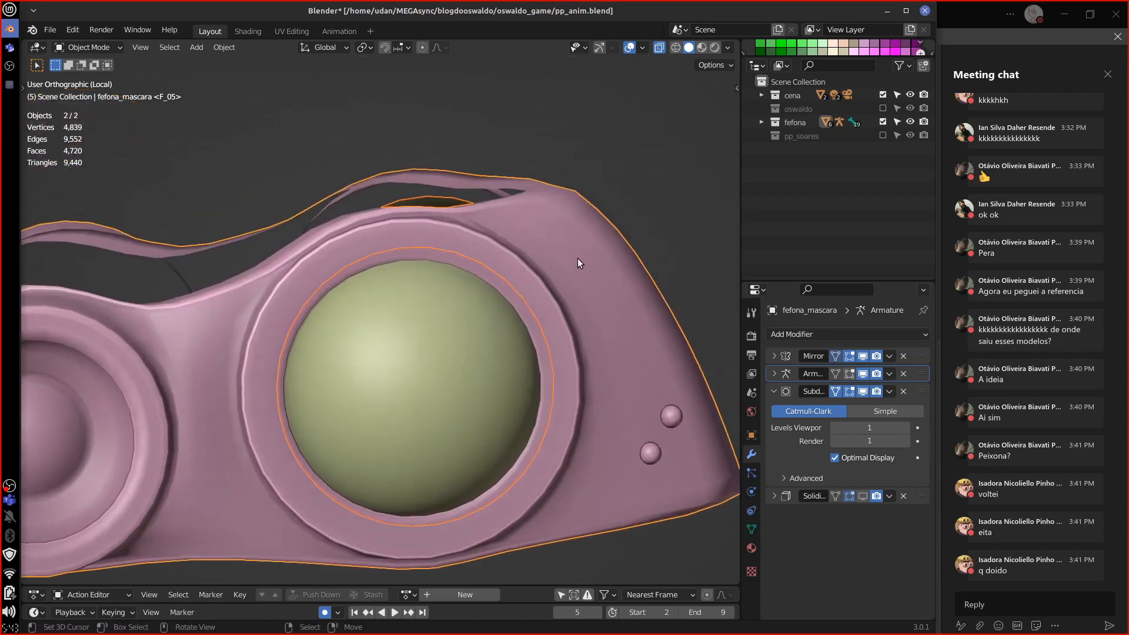
pyautogui.scroll(2, 578, 259)
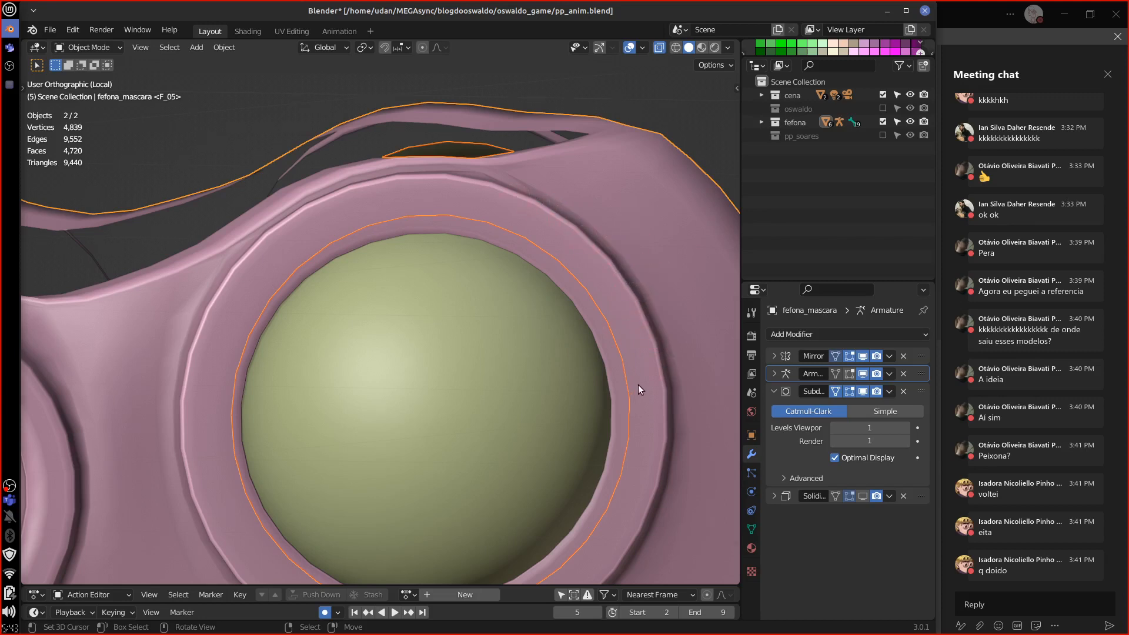
pyautogui.scroll(-2, 637, 384)
pyautogui.keyDown('shift'); pyautogui.moveTo(626, 509); pyautogui.dragTo(597, 468, button='middle'); pyautogui.keyUp('shift')
# Turn off the viewport display of the mask's Subdivision and Mirror modifiers.
pyautogui.click(862, 391)
pyautogui.press('Tab')
pyautogui.press('Tab')
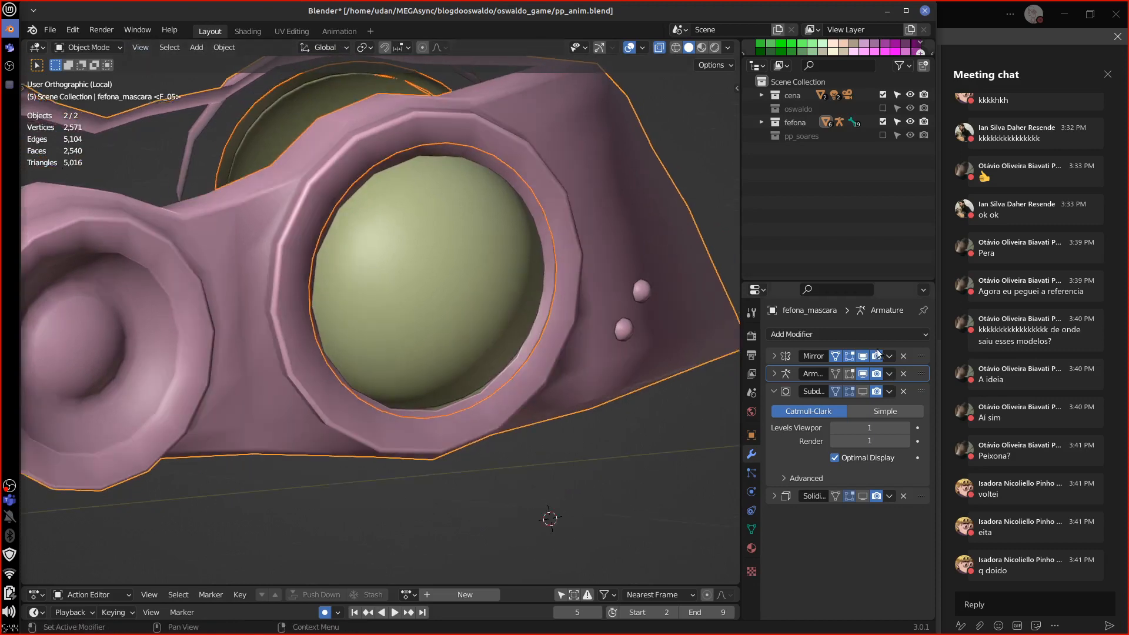
pyautogui.click(863, 357)
pyautogui.keyDown('alt'); pyautogui.moveTo(638, 454); pyautogui.dragTo(535, 401); pyautogui.keyUp('alt')
pyautogui.keyDown('alt'); pyautogui.keyDown('shift'); pyautogui.moveTo(536, 401); pyautogui.dragTo(525, 460); pyautogui.keyUp('shift'); pyautogui.keyUp('alt')
pyautogui.keyDown('alt'); pyautogui.moveTo(541, 419); pyautogui.dragTo(517, 415); pyautogui.keyUp('alt')
# Enter Edit Mode on the mask and lens, and turn off the Vertex Group Weights overlay.
pyautogui.press('Tab')
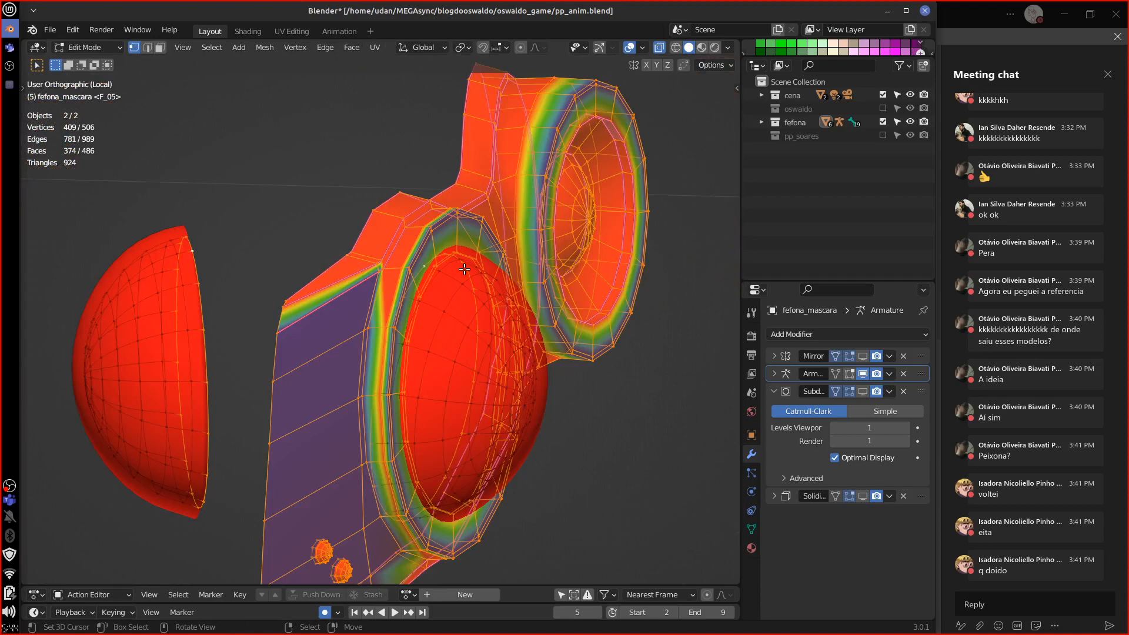
pyautogui.moveTo(464, 269)
pyautogui.keyDown('alt'); pyautogui.mouseDown()
pyautogui.moveTo(561, 390)
pyautogui.moveTo(511, 371)
pyautogui.mouseUp(); pyautogui.keyUp('alt')
pyautogui.click(729, 47)
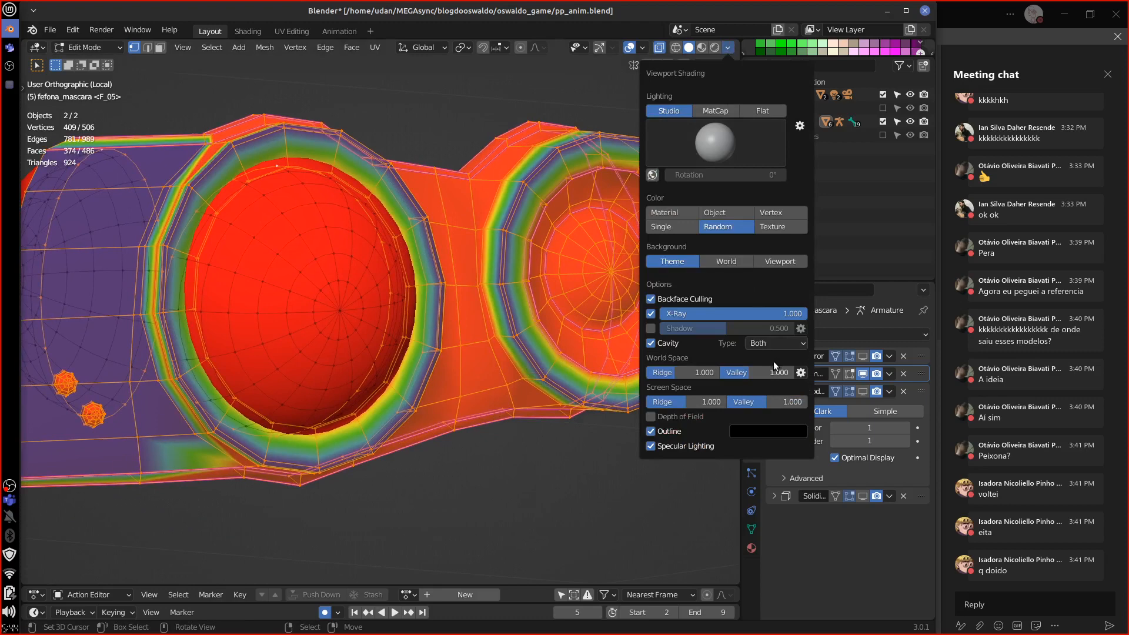
pyautogui.click(643, 47)
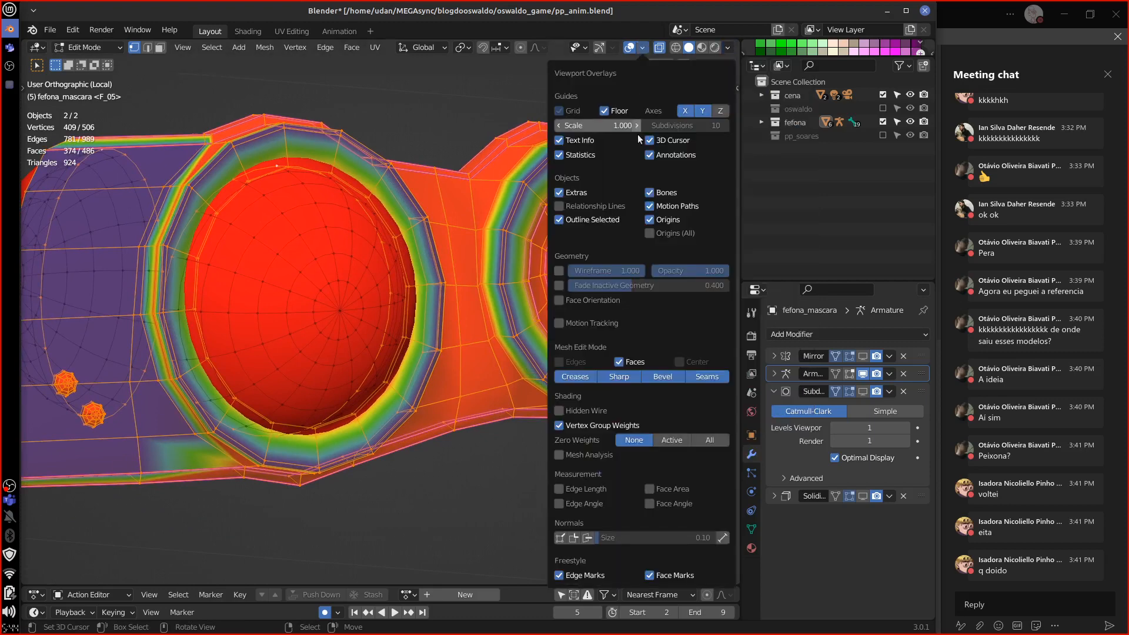
pyautogui.click(559, 425)
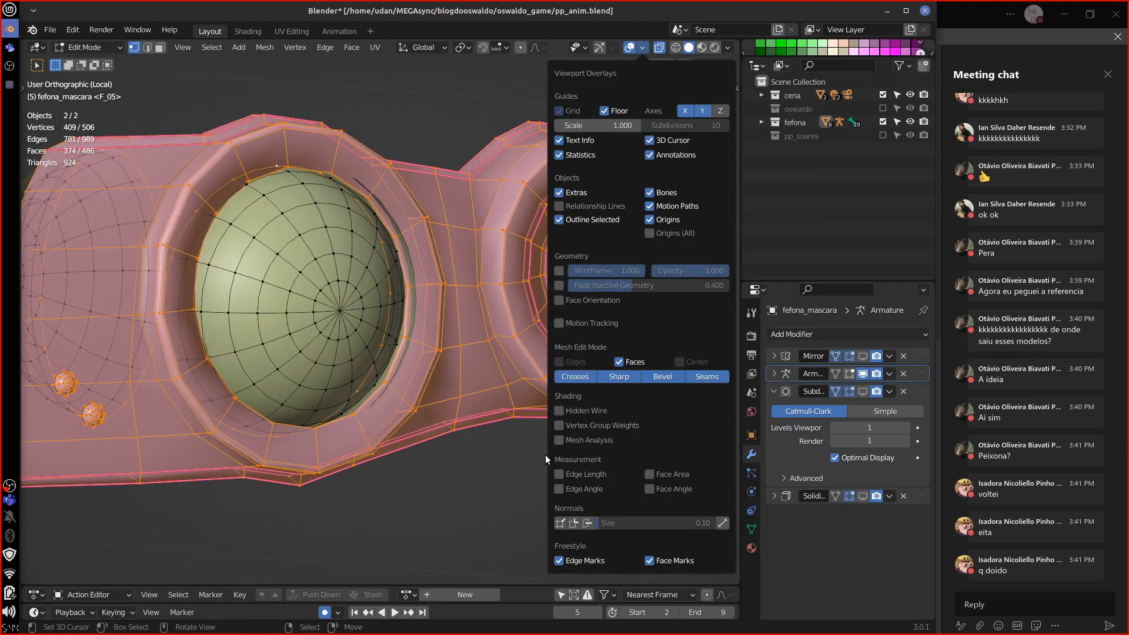
# Switch to edge selection and hide the fefona_lente object inside the fefona collection to isolate the mask mesh.
pyautogui.click(147, 47)
pyautogui.moveTo(548, 473); pyautogui.dragTo(606, 412, button='middle')
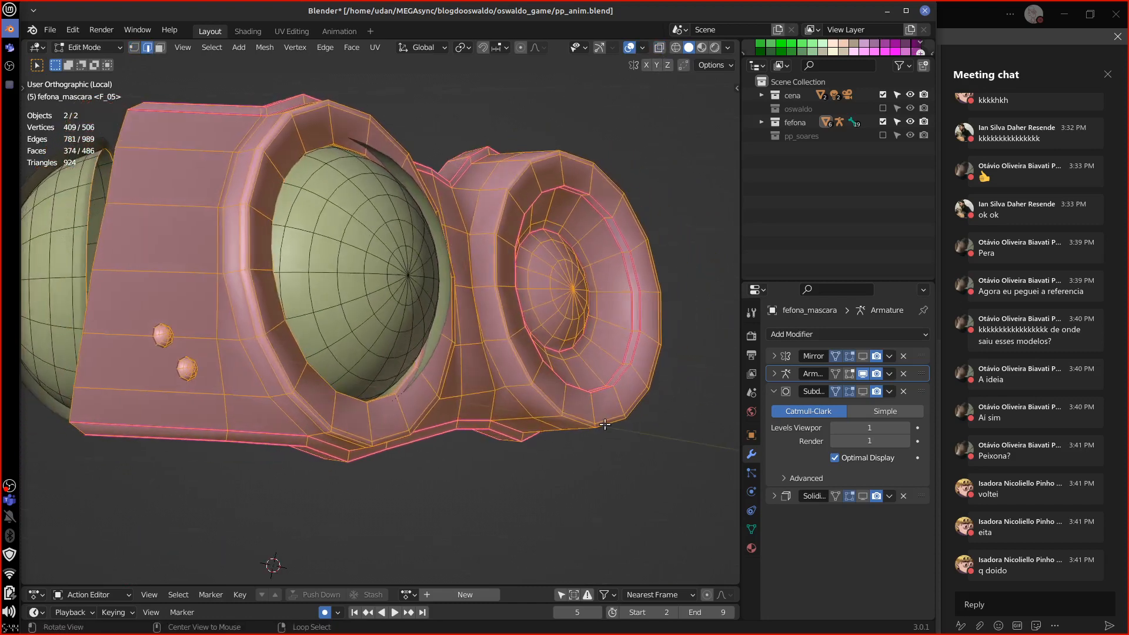
pyautogui.click(762, 122)
pyautogui.keyDown('alt'); pyautogui.moveTo(424, 348); pyautogui.dragTo(352, 354); pyautogui.keyUp('alt')
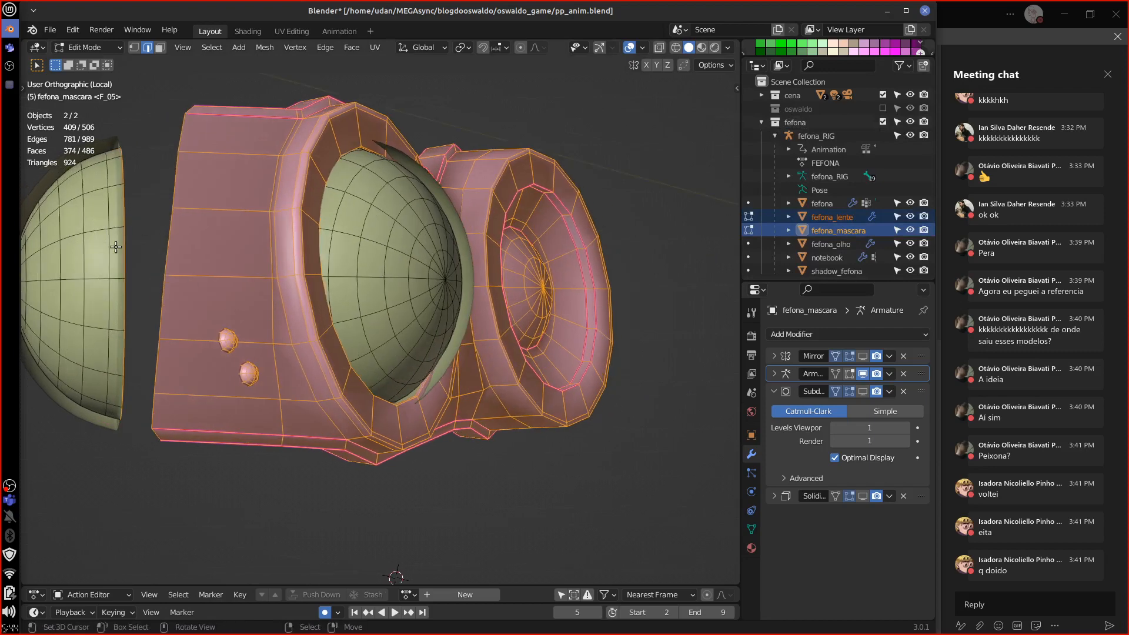
pyautogui.keyDown('alt'); pyautogui.moveTo(183, 323); pyautogui.dragTo(132, 325); pyautogui.keyUp('alt')
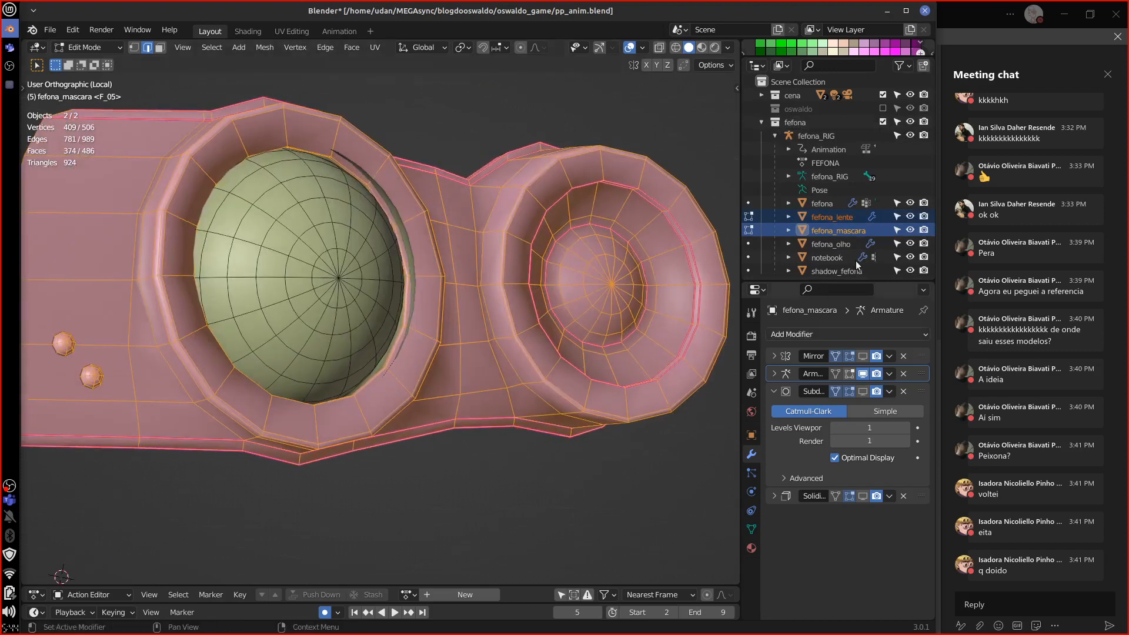
pyautogui.click(911, 216)
pyautogui.keyDown('alt'); pyautogui.moveTo(688, 429); pyautogui.dragTo(585, 429); pyautogui.keyUp('alt')
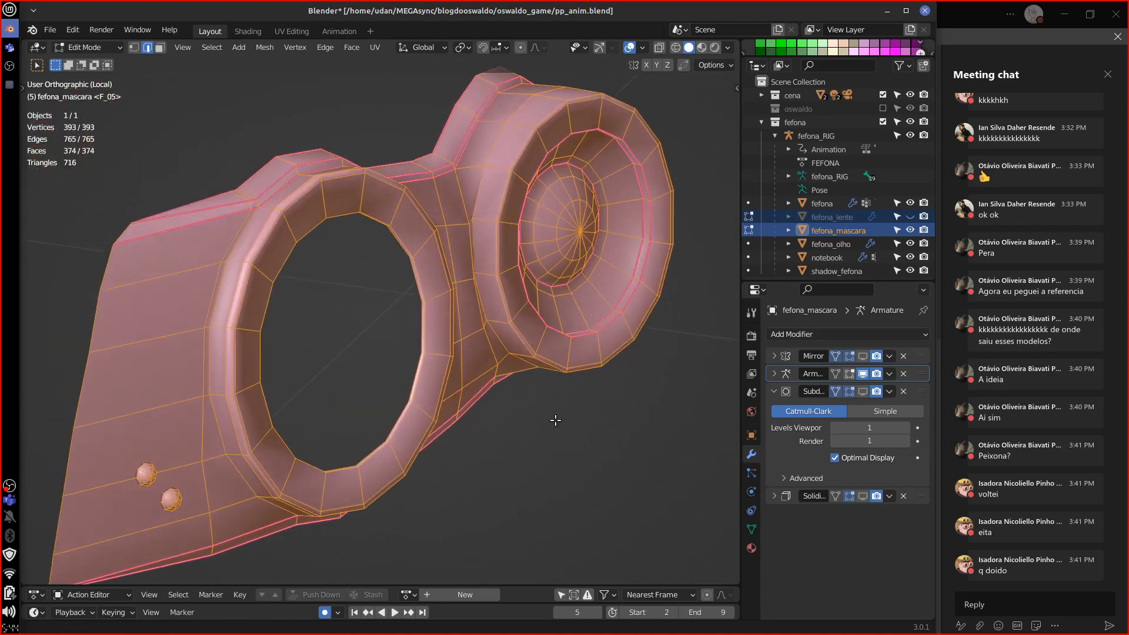
pyautogui.moveTo(580, 433); pyautogui.dragTo(571, 424, button='middle')
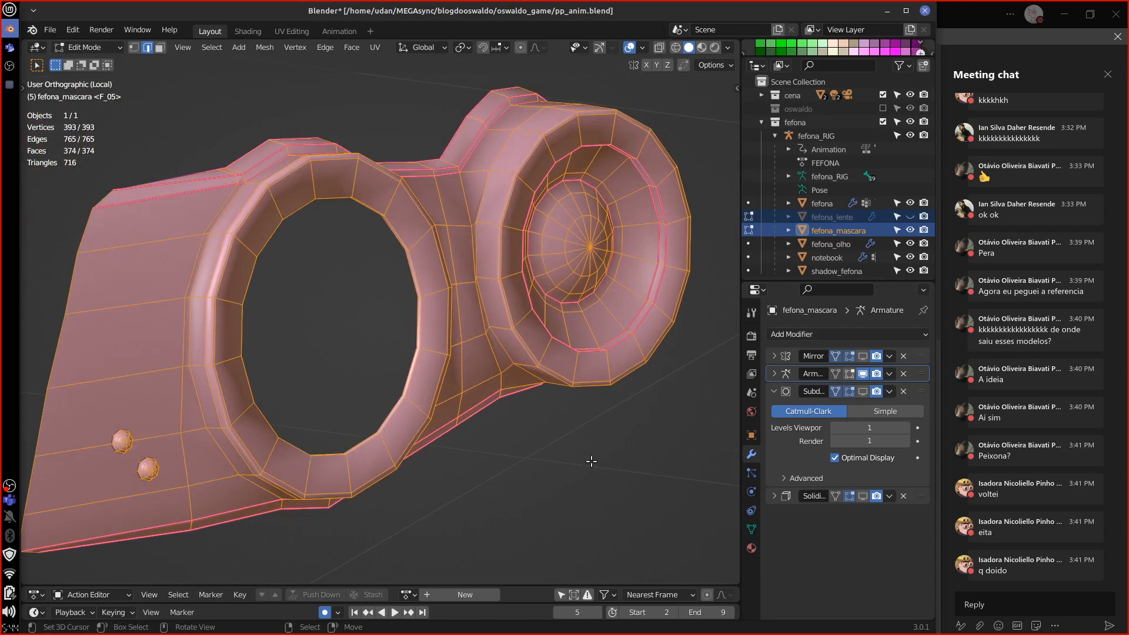
# Show the Subdivision modifier in the viewport again and set its viewport level to 2.
pyautogui.click(863, 392)
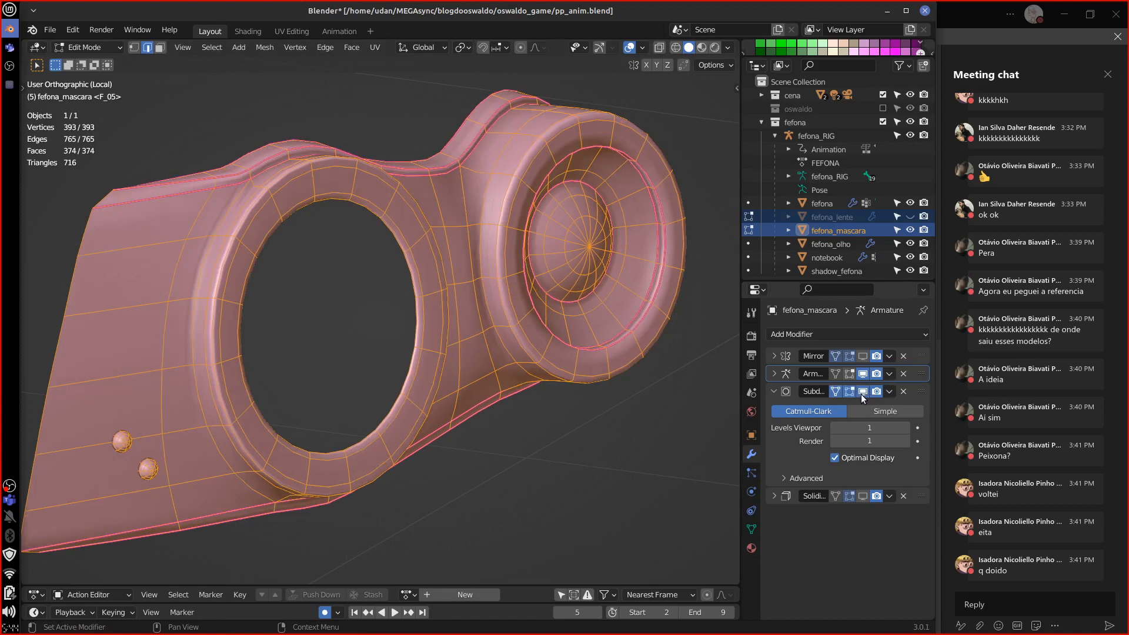
pyautogui.click(907, 428)
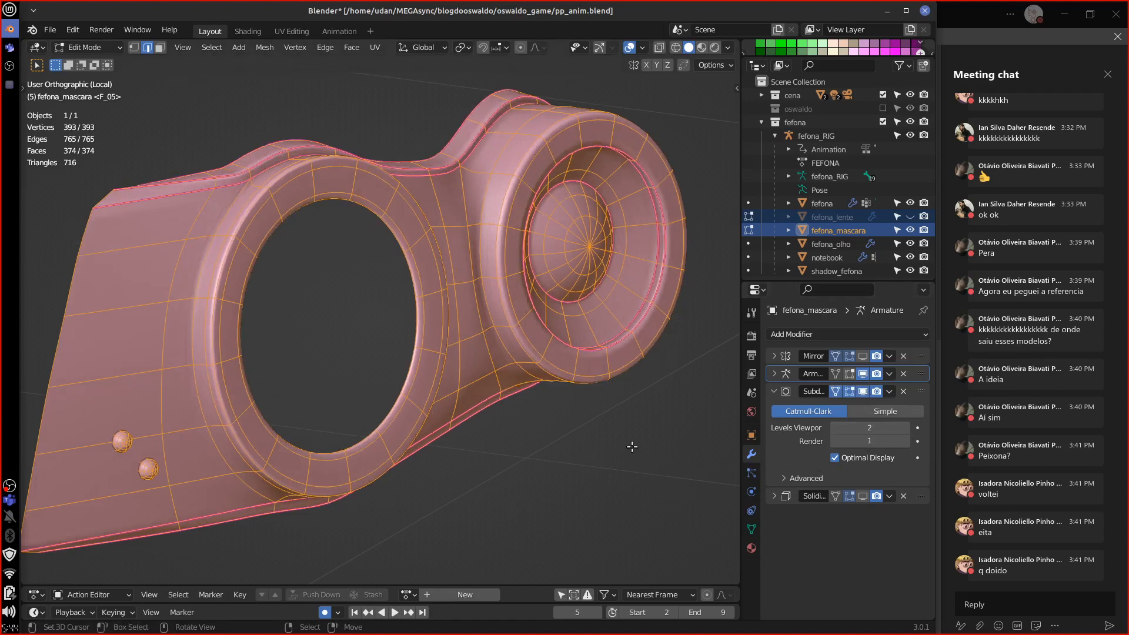
pyautogui.moveTo(633, 447); pyautogui.dragTo(644, 417, button='middle')
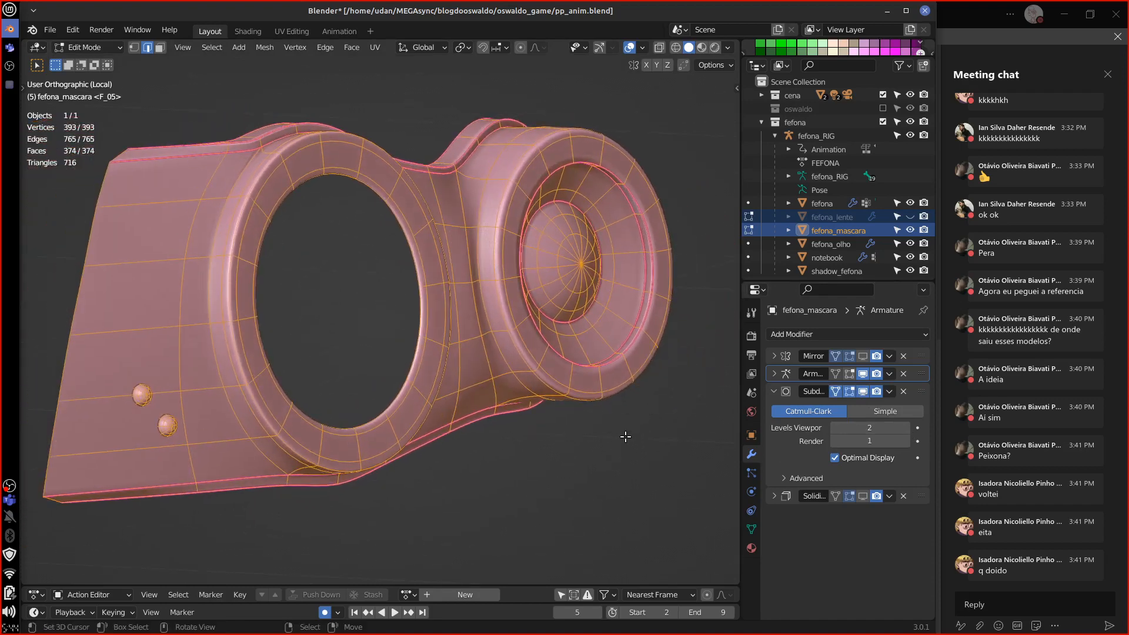
# Return to Object Mode and toggle Subdivision's viewport display to compare the base and smoothed mask, leaving it on.
pyautogui.press('Tab')
pyautogui.keyDown('shift'); pyautogui.moveTo(567, 436); pyautogui.dragTo(633, 541, button='middle'); pyautogui.keyUp('shift')
pyautogui.click(863, 392)
pyautogui.click(864, 391)
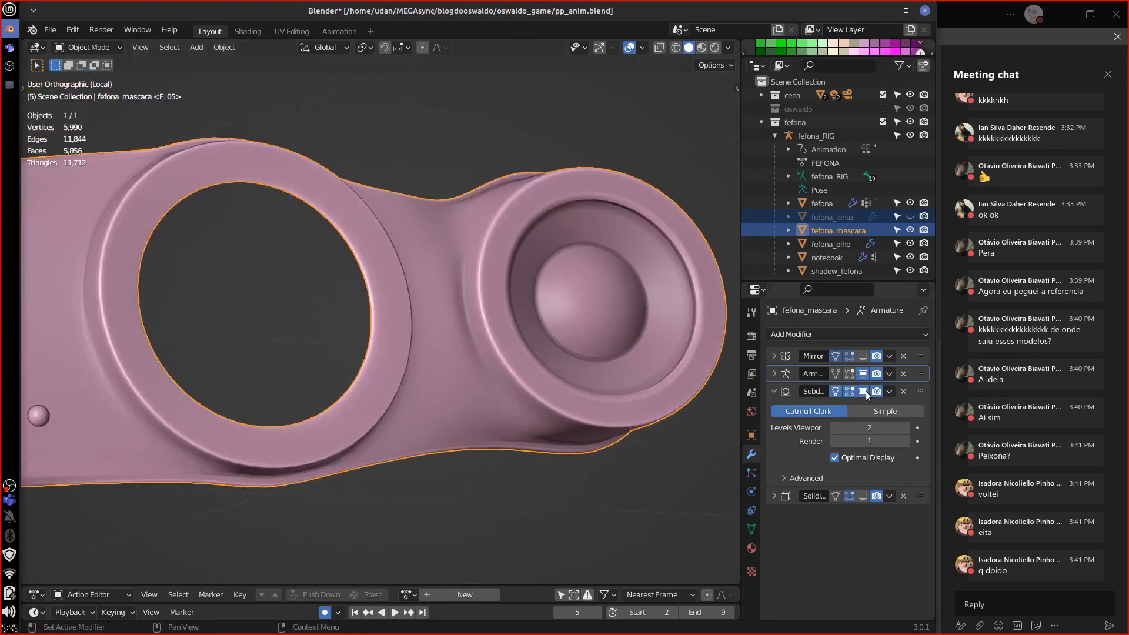
pyautogui.click(867, 391)
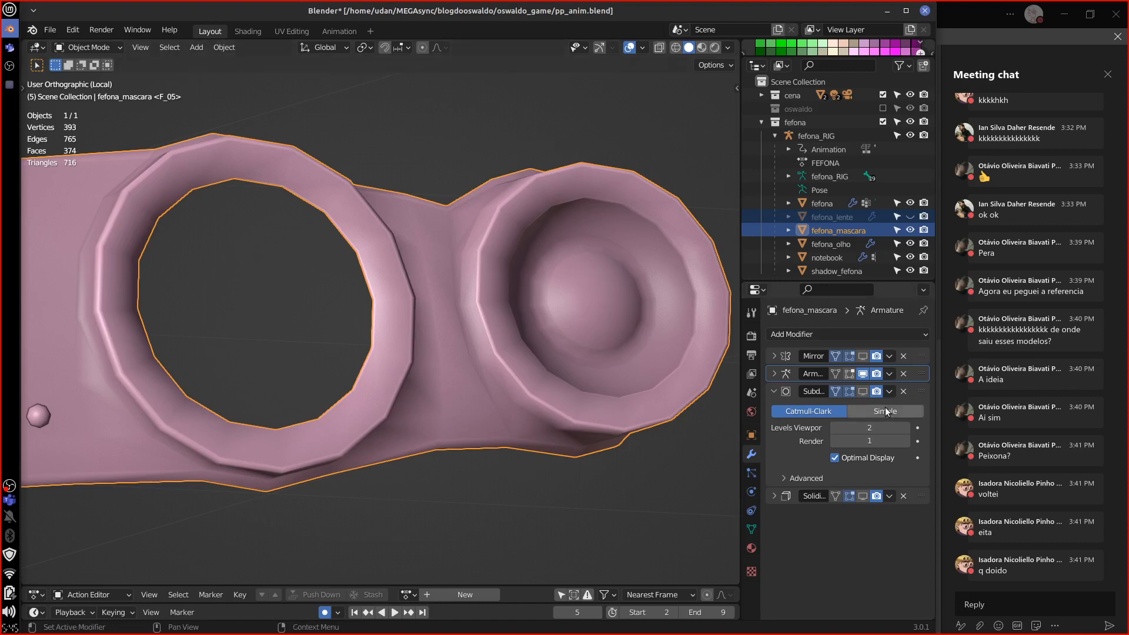
pyautogui.click(863, 391)
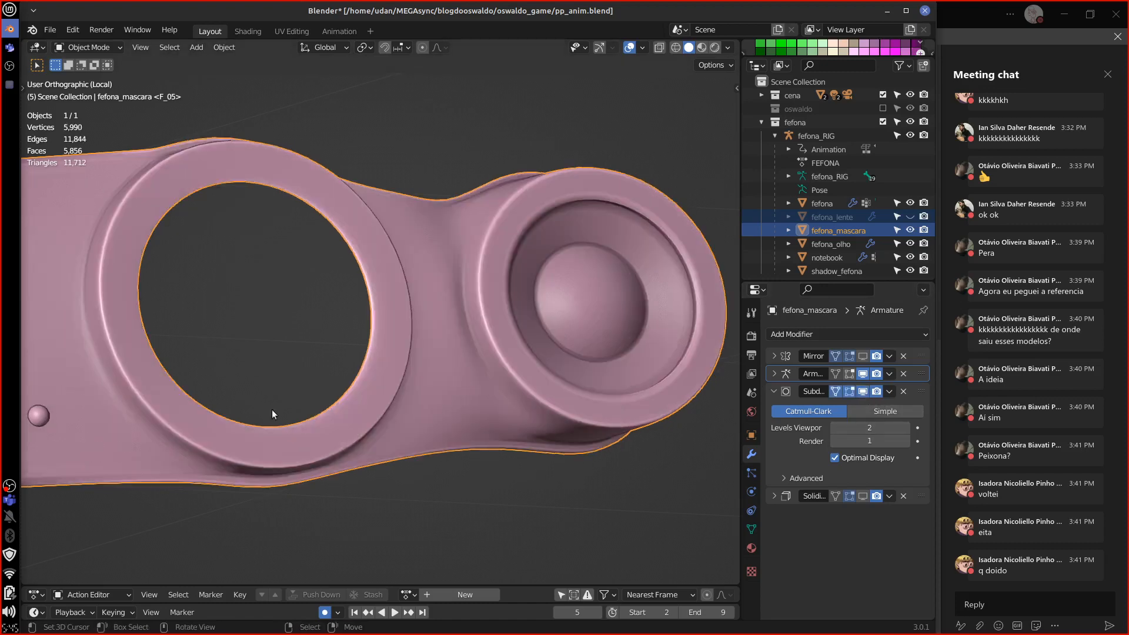
# Inspect the smoothed sockets and compare the mask at Subdivision viewport levels 1 and 0, then restore level 2.
pyautogui.moveTo(659, 443)
pyautogui.mouseDown(button='middle')
pyautogui.moveTo(588, 454)
pyautogui.moveTo(609, 349)
pyautogui.mouseUp(button='middle')
pyautogui.scroll(2, 605, 269)
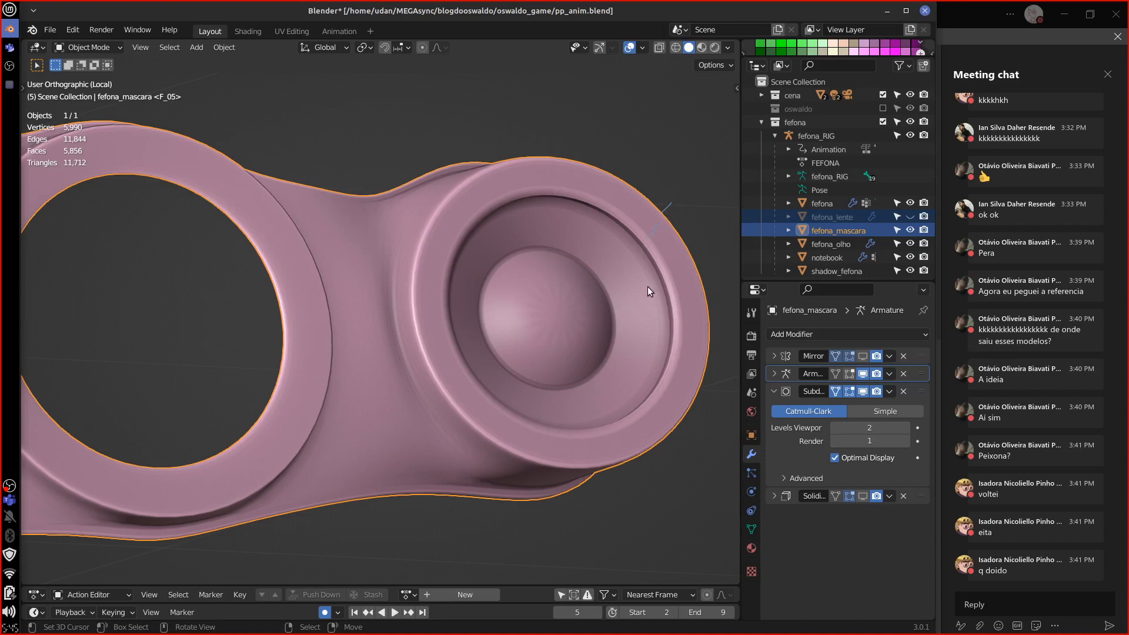
pyautogui.moveTo(664, 201); pyautogui.dragTo(671, 208)
pyautogui.moveTo(456, 508); pyautogui.dragTo(513, 516, button='middle')
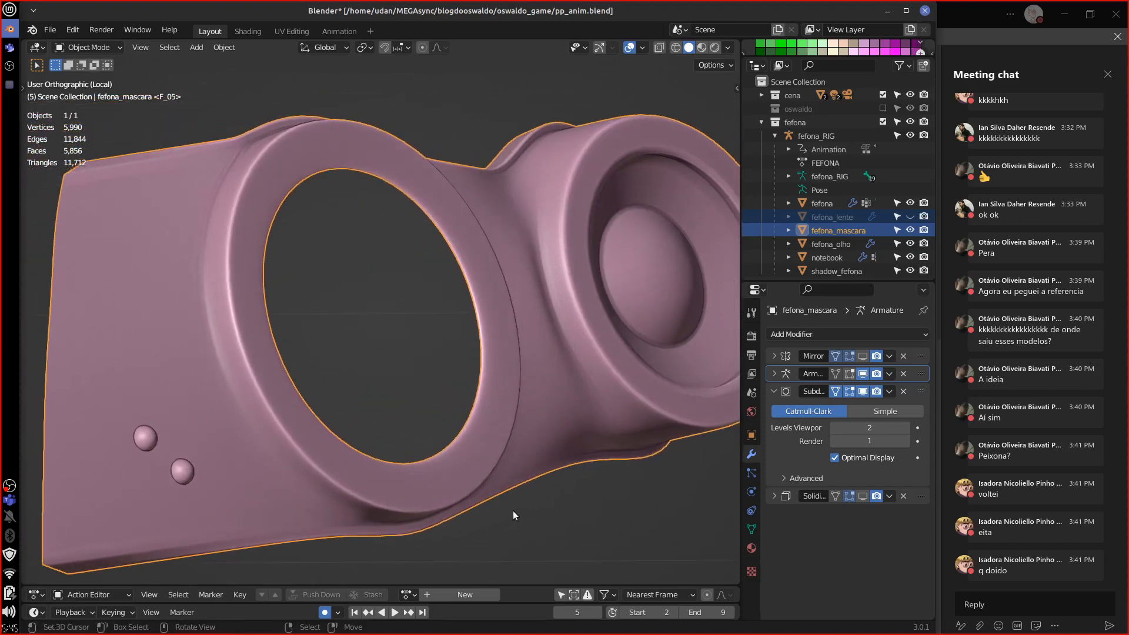
pyautogui.moveTo(625, 513); pyautogui.dragTo(659, 496, button='middle')
pyautogui.click(835, 427)
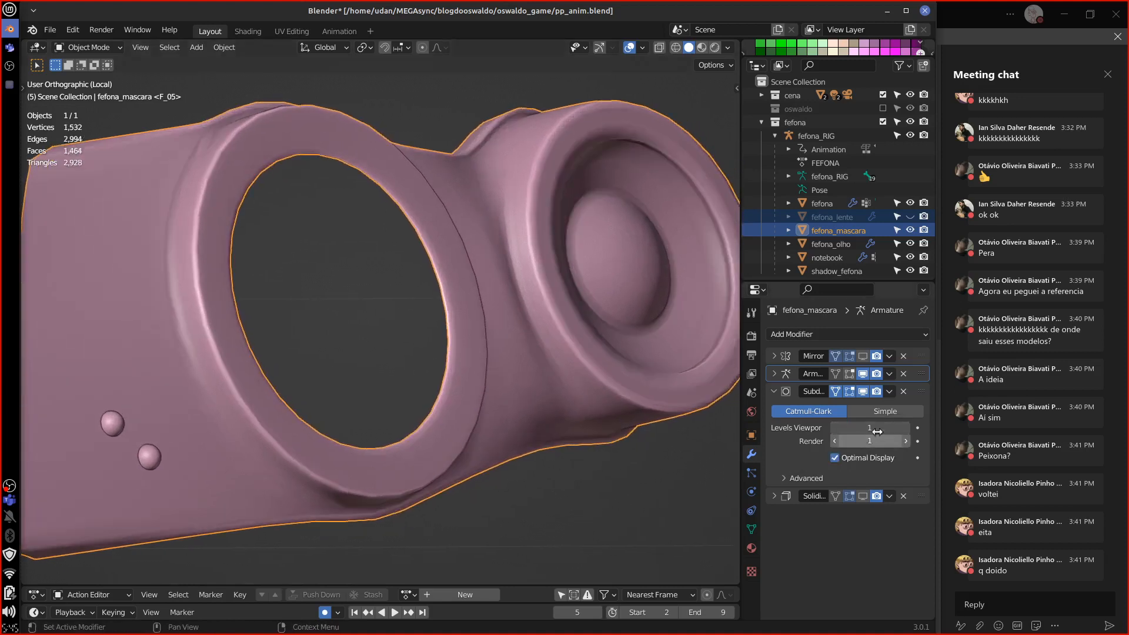
pyautogui.moveTo(560, 480); pyautogui.dragTo(577, 483, button='middle')
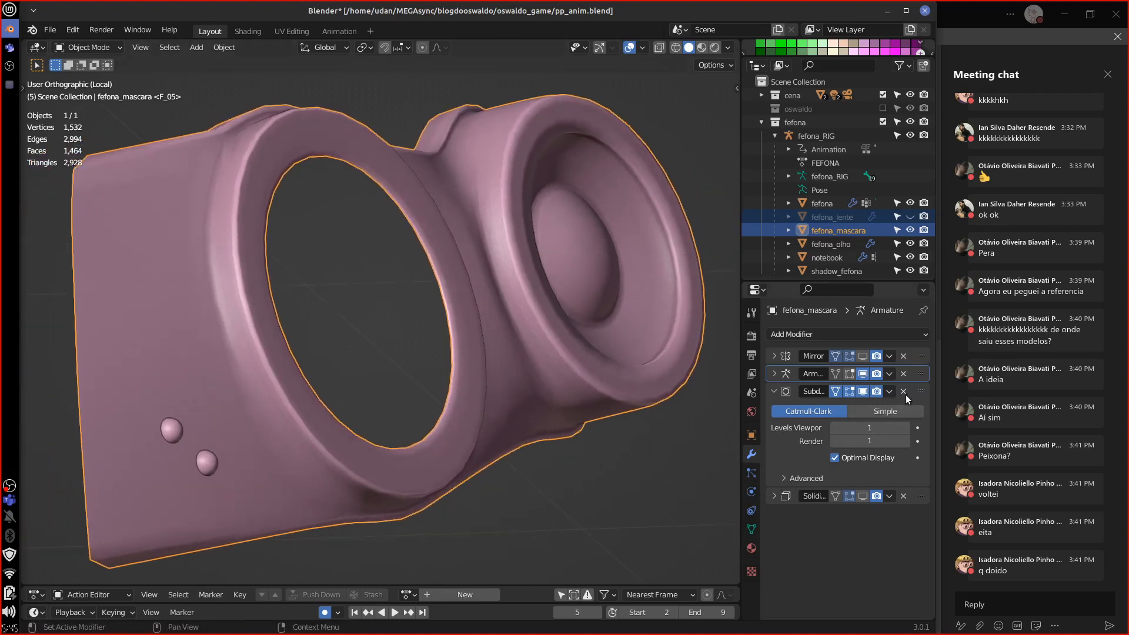
pyautogui.click(836, 428)
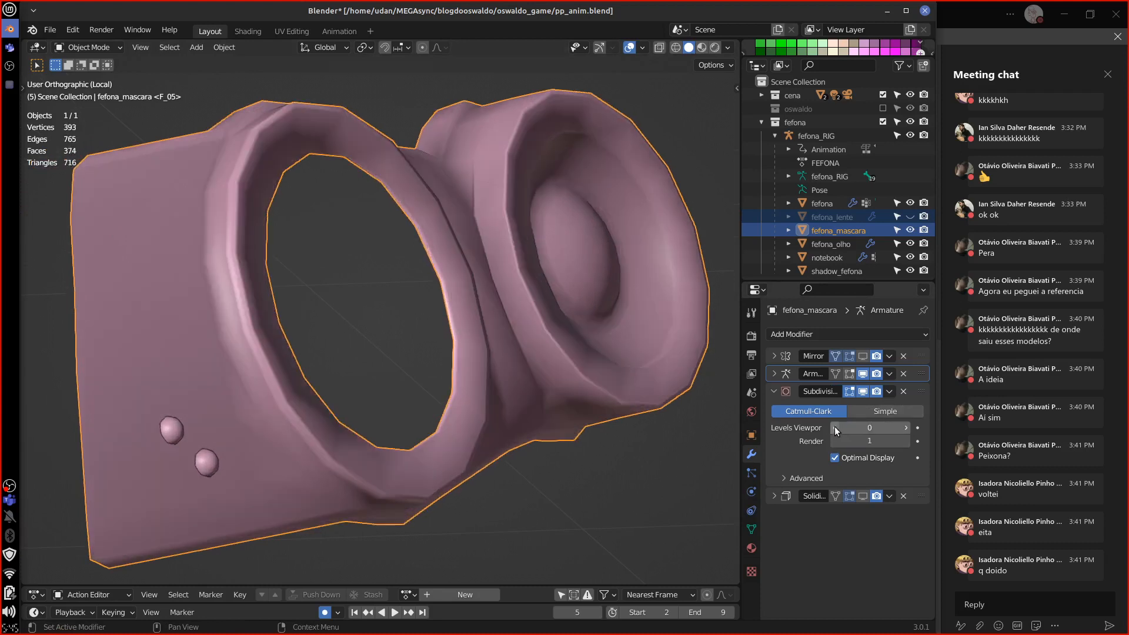
pyautogui.click(907, 428)
pyautogui.click(906, 427)
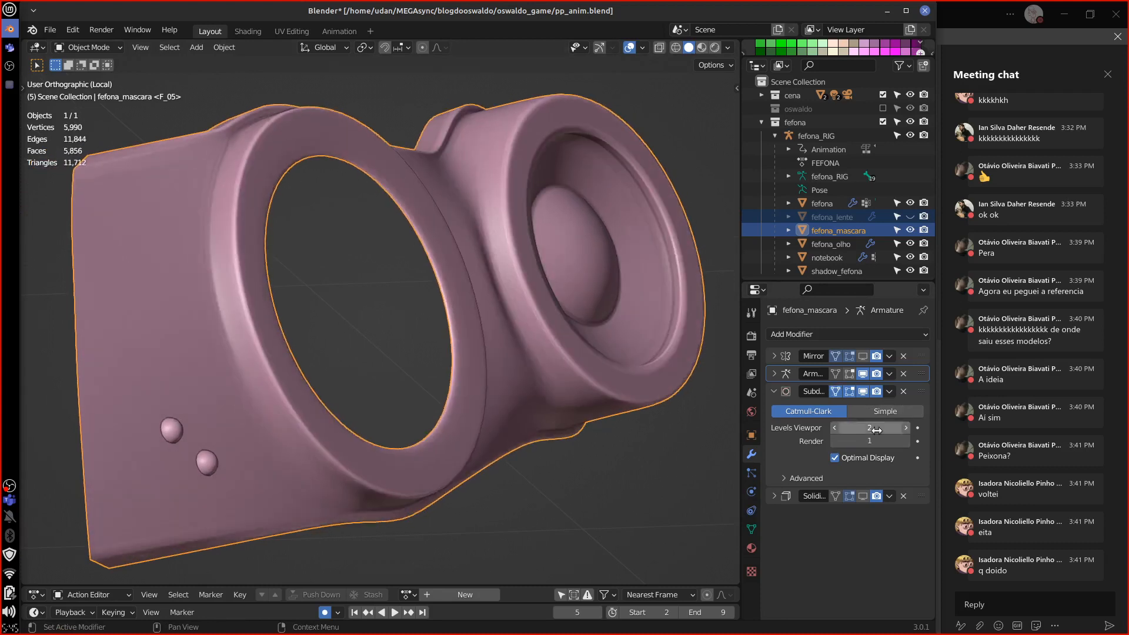
# Examine the subdivided half mask from the side and front, including its eye opening and round socket.
pyautogui.moveTo(612, 513); pyautogui.dragTo(613, 490, button='middle')
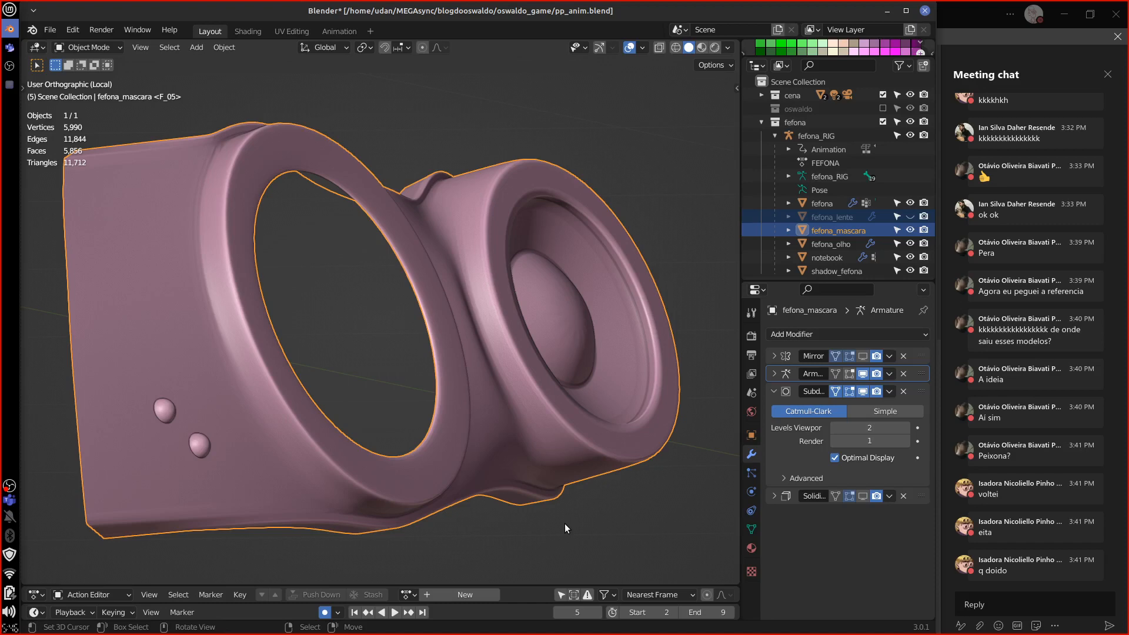
pyautogui.moveTo(562, 492); pyautogui.dragTo(577, 520, button='middle')
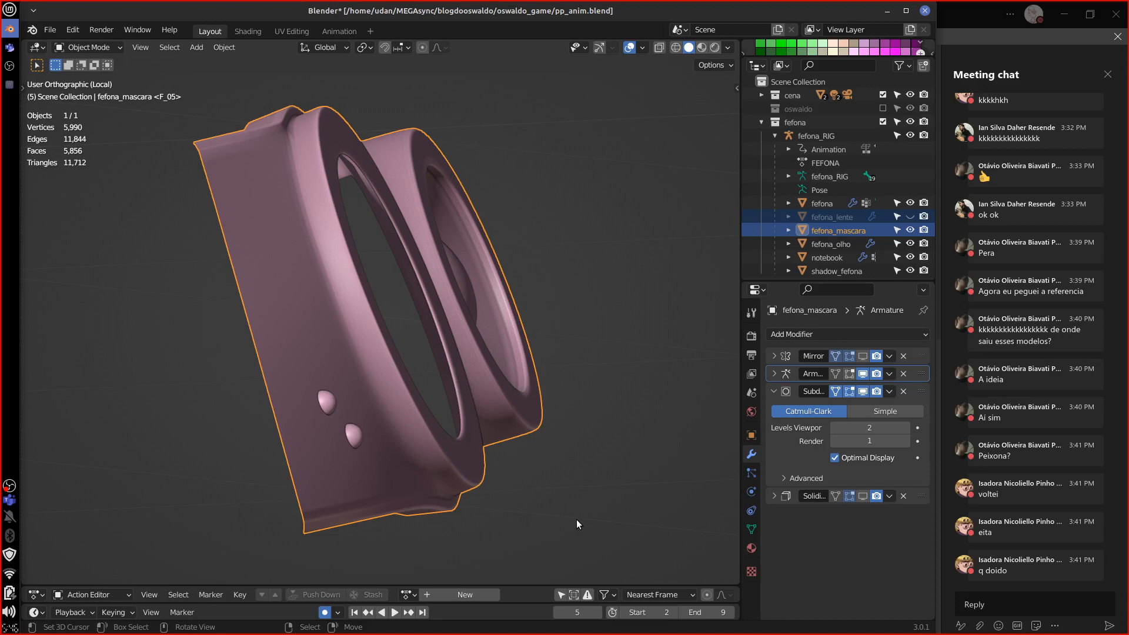
pyautogui.keyDown('alt'); pyautogui.moveTo(620, 476); pyautogui.dragTo(591, 485); pyautogui.keyUp('alt')
pyautogui.keyDown('shift'); pyautogui.moveTo(591, 468); pyautogui.dragTo(586, 460, button='middle'); pyautogui.keyUp('shift')
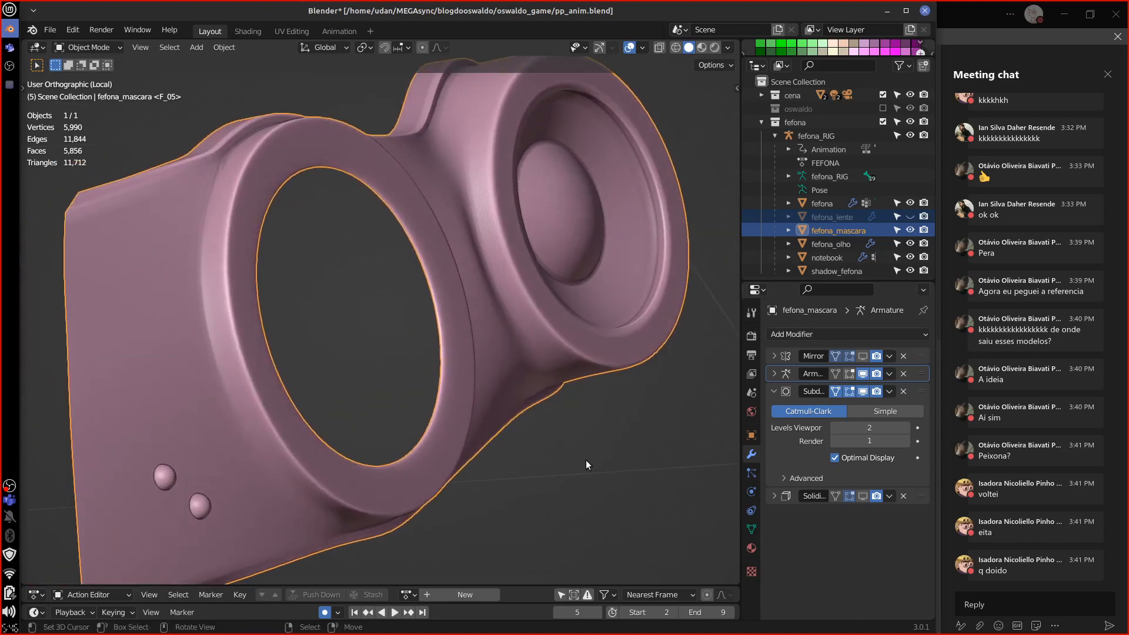
pyautogui.scroll(-3, 588, 460)
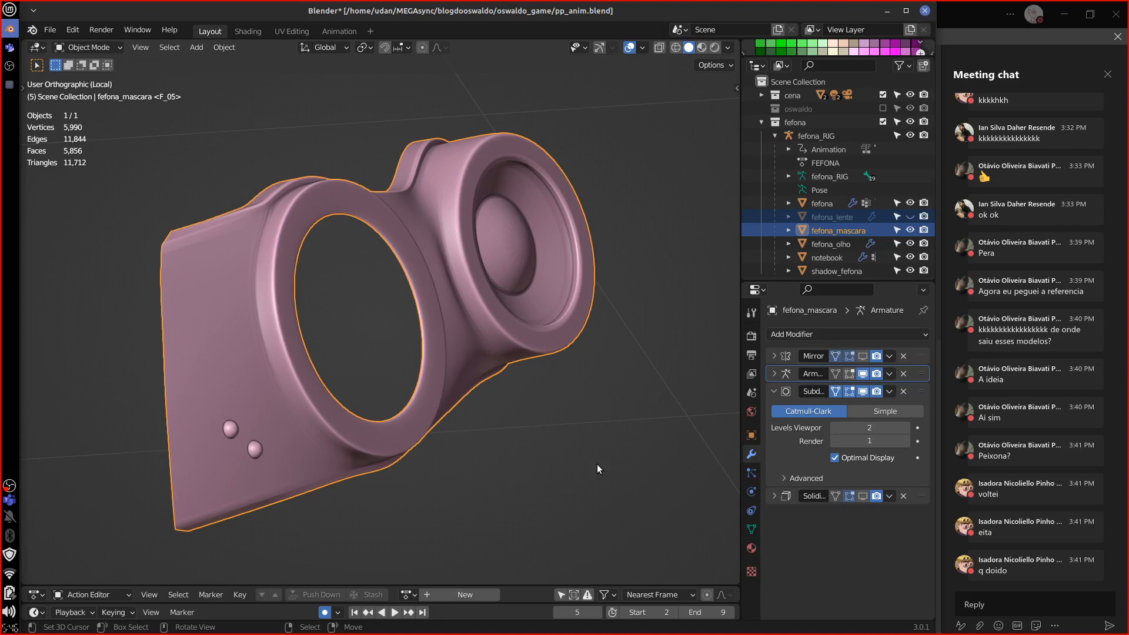
pyautogui.moveTo(552, 475); pyautogui.dragTo(540, 444, button='middle')
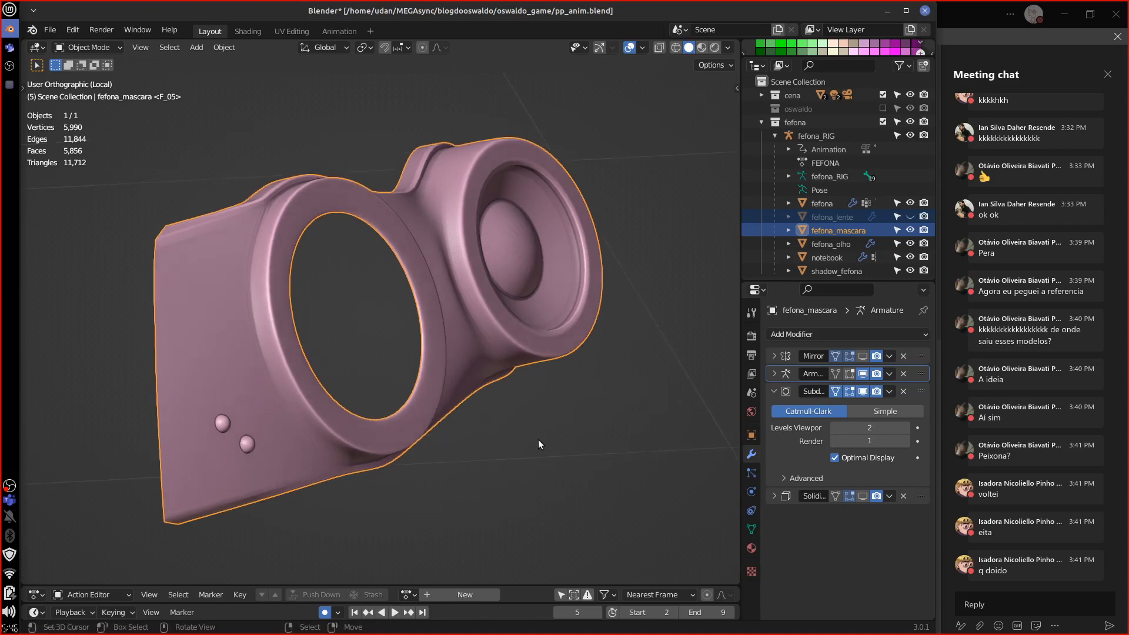
# Leave local view with the mask's Mirror modifier shown in the viewport, and compare its Subdivision viewport levels 1 and 2.
pyautogui.moveTo(587, 384); pyautogui.dragTo(563, 421, button='middle')
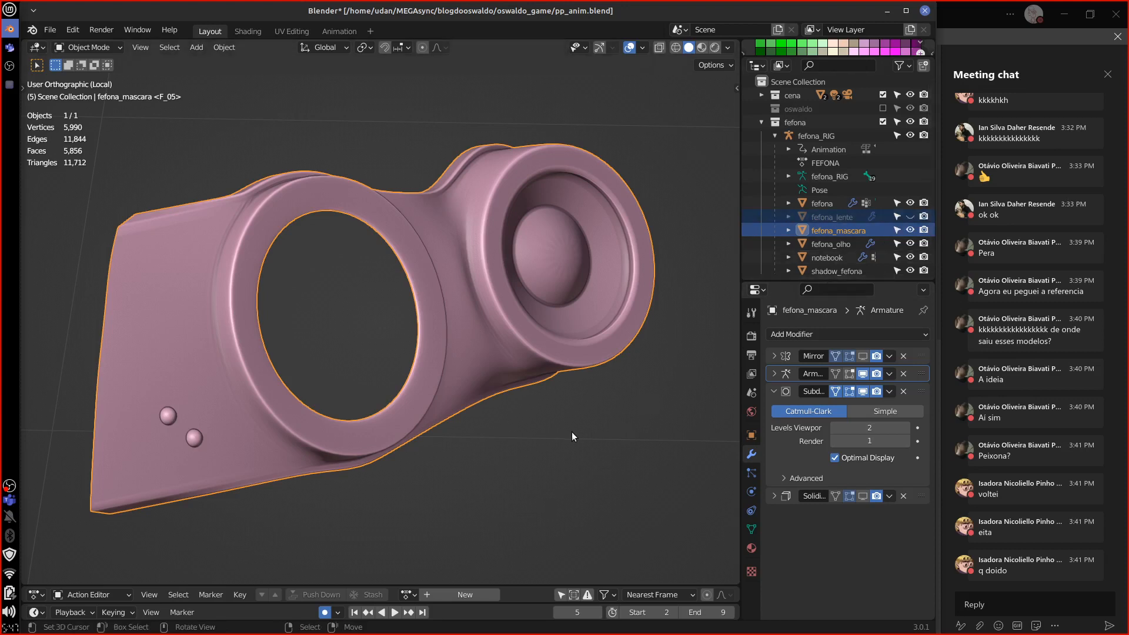
pyautogui.press('KP_Divide')
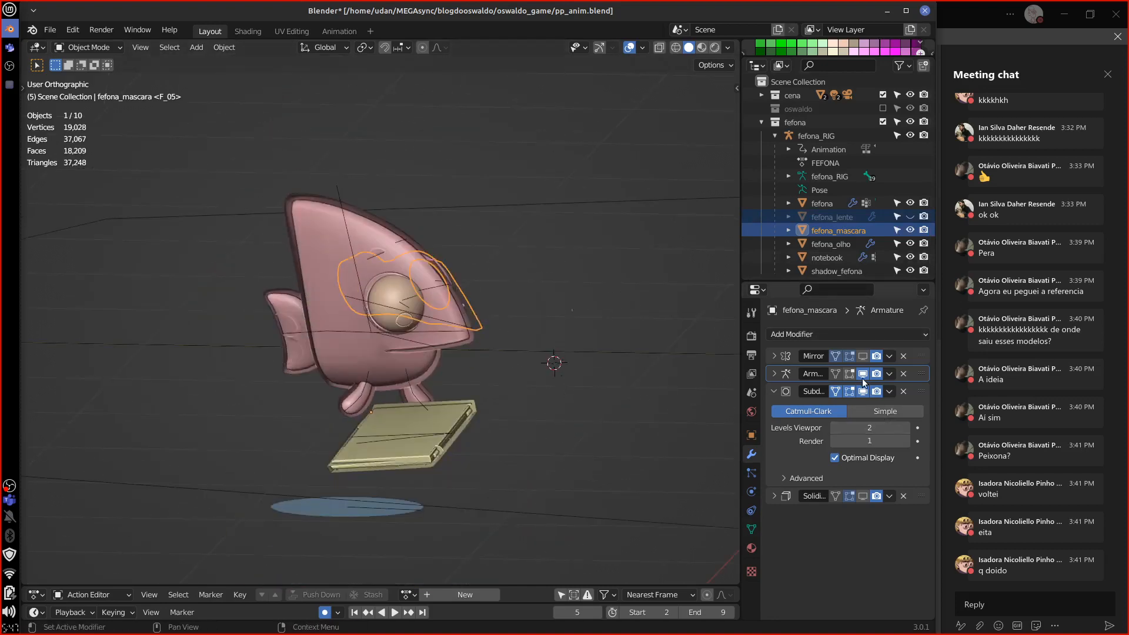
pyautogui.click(862, 357)
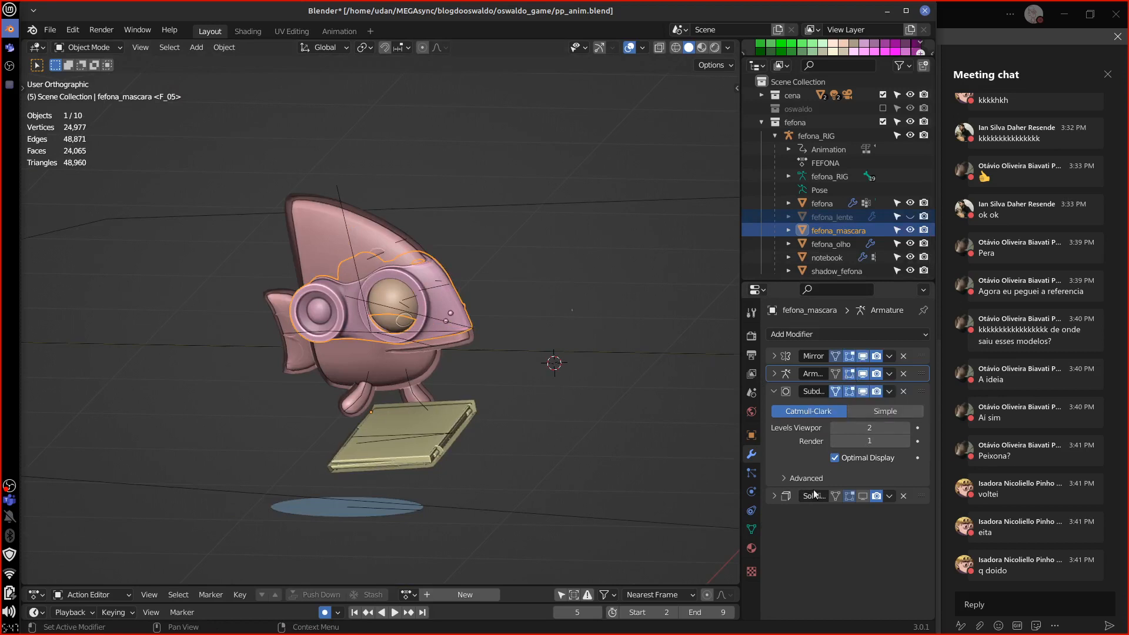
pyautogui.click(833, 428)
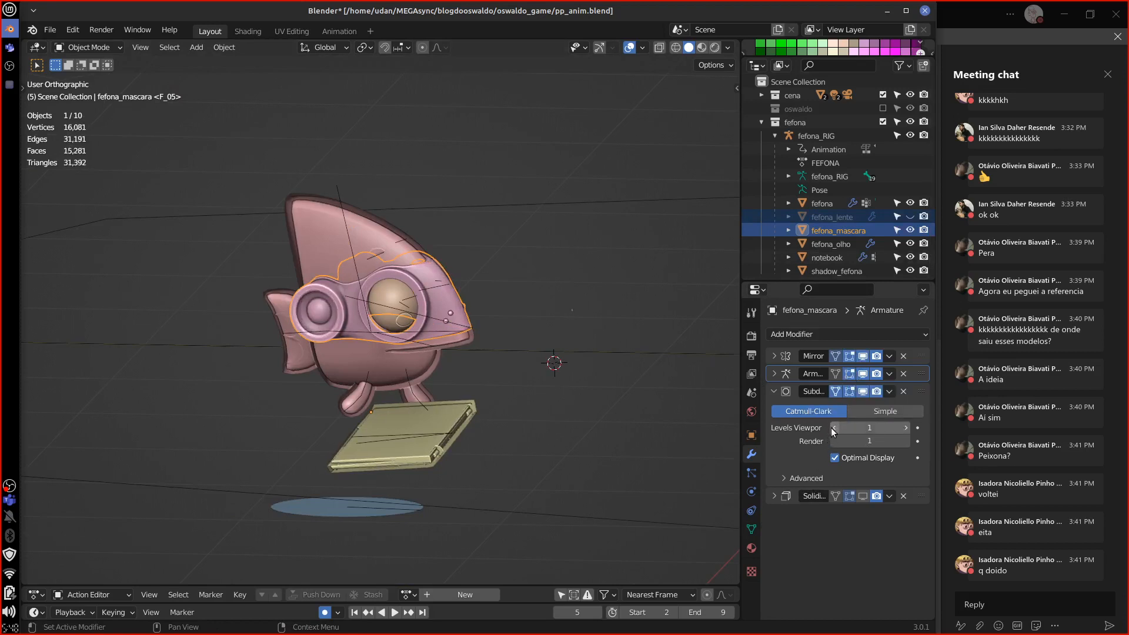
pyautogui.click(906, 427)
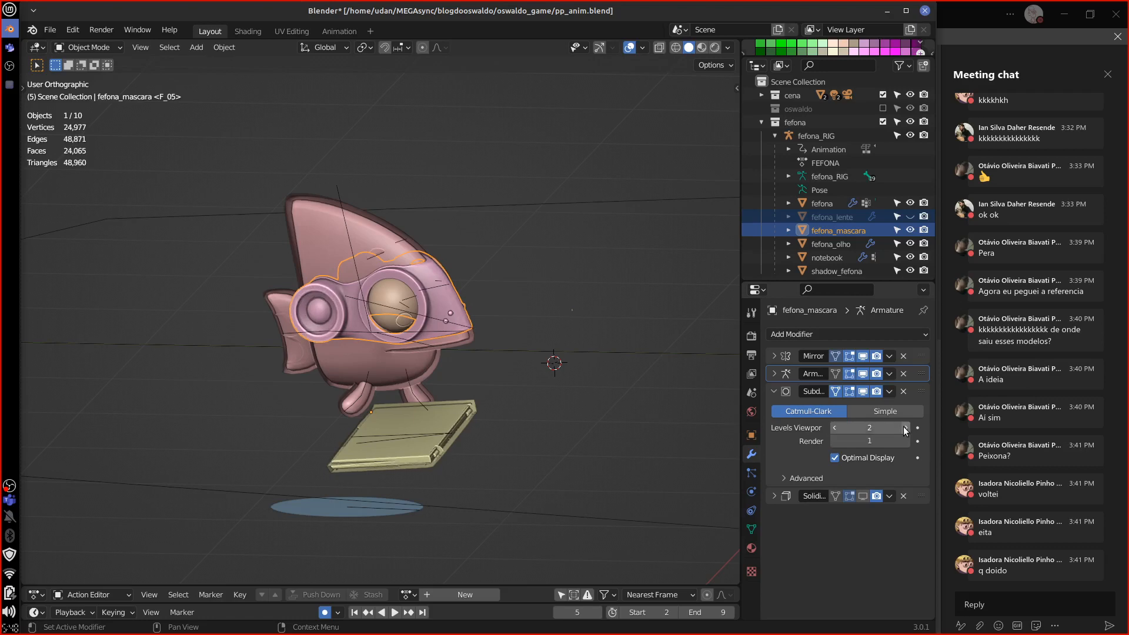
# Unhide fefona_lente, and set the mask's Subdivision viewport level to 1 with its Solidify modifier shown in the viewport.
pyautogui.click(911, 217)
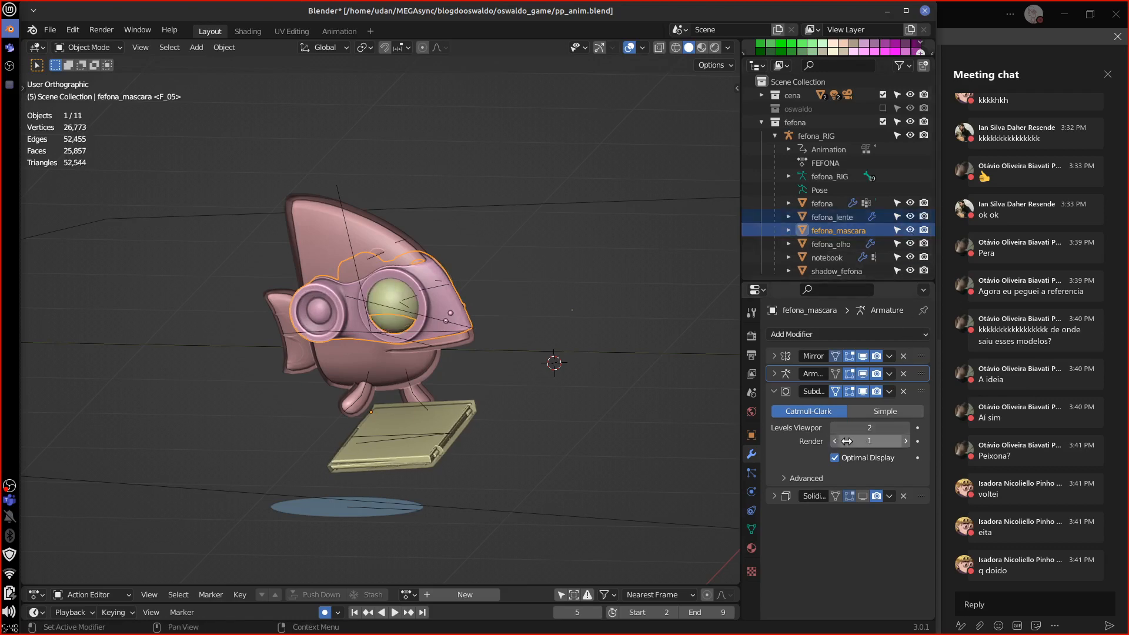
pyautogui.click(835, 428)
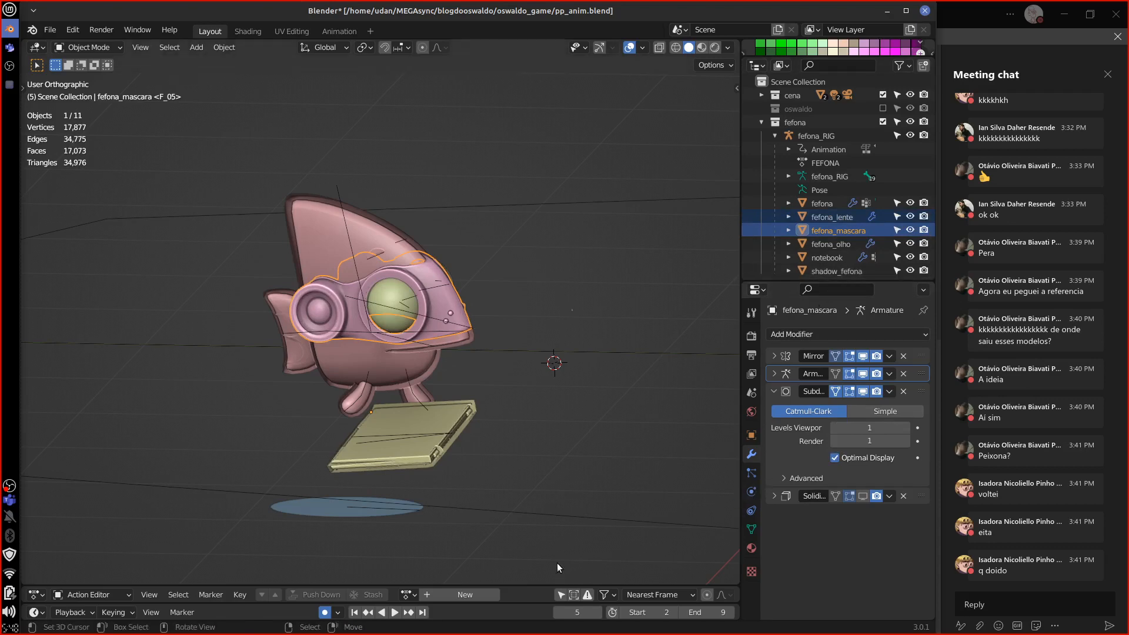
pyautogui.click(863, 496)
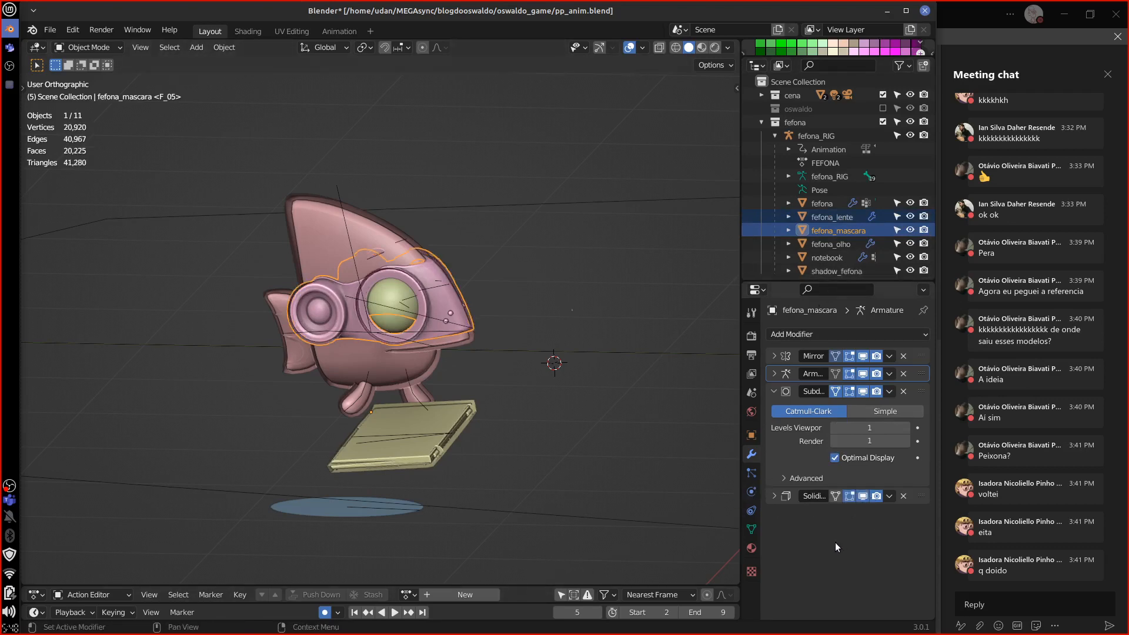
# Select the fefona body and toggle its Subdivision modifier's viewport display to compare the base and smoothed shapes, leaving it on.
pyautogui.keyDown('shift'); pyautogui.moveTo(573, 366); pyautogui.dragTo(579, 431, button='middle'); pyautogui.keyUp('shift')
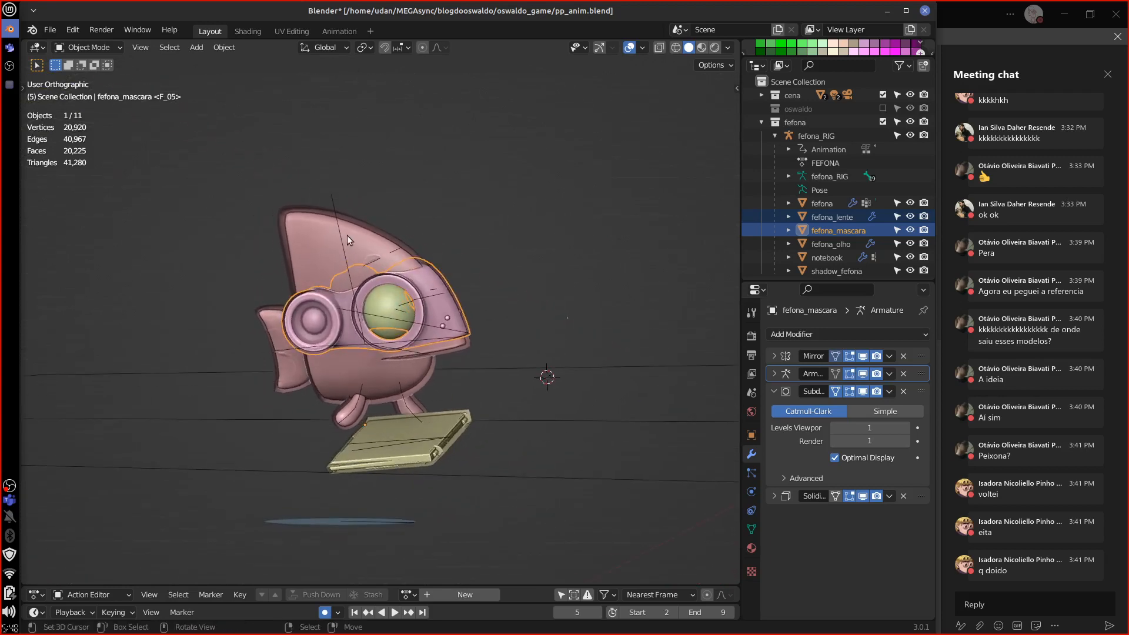
pyautogui.click(356, 259)
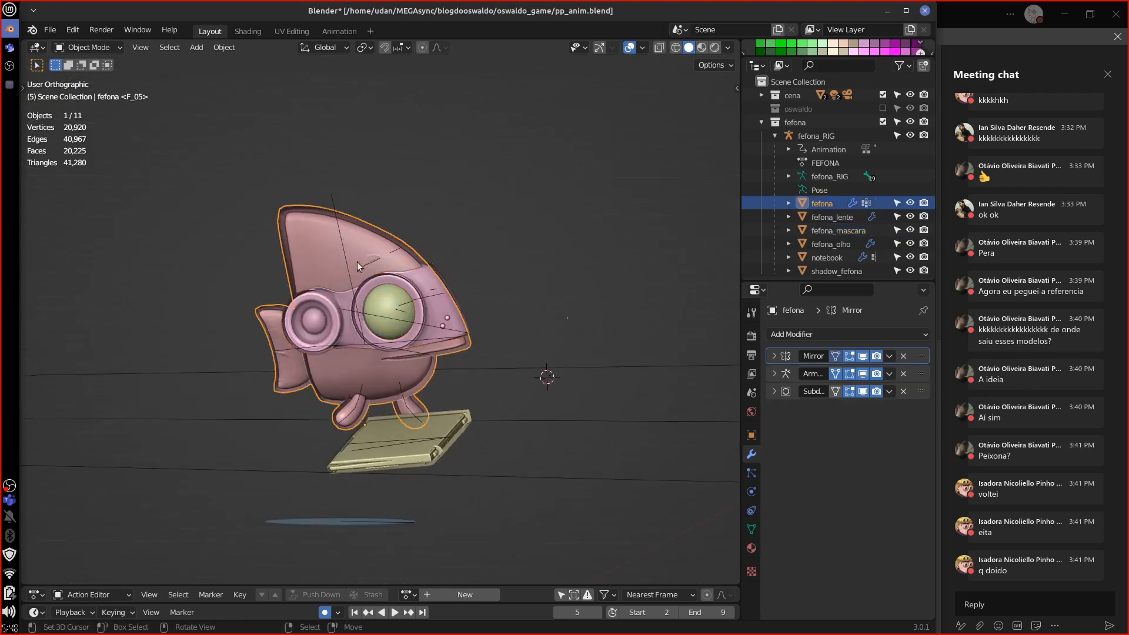
pyautogui.click(862, 392)
pyautogui.click(860, 391)
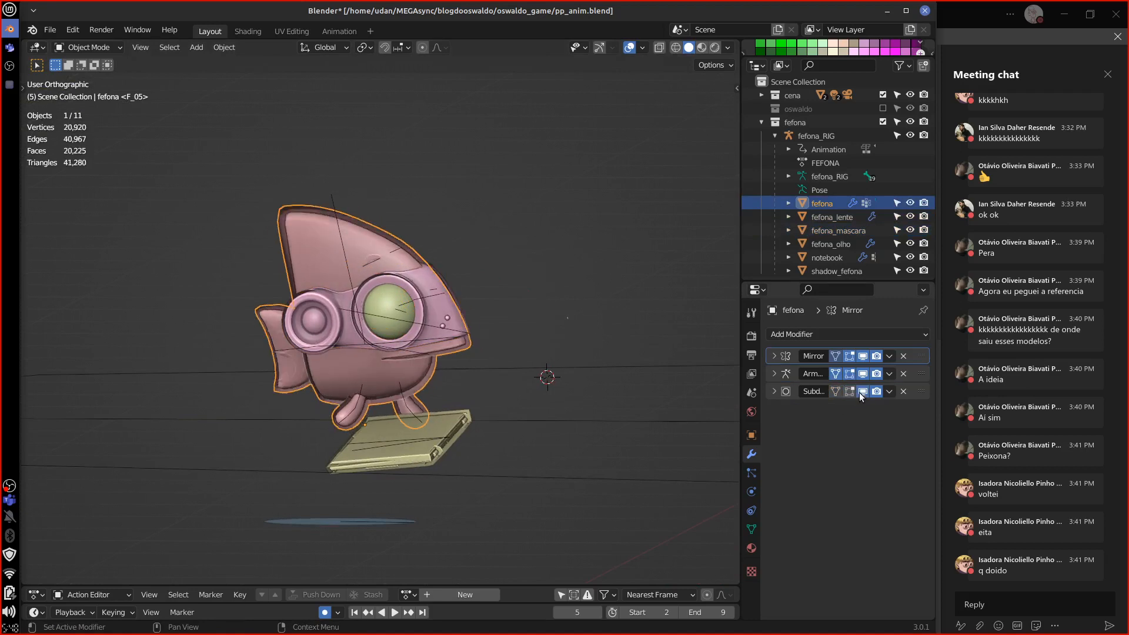
pyautogui.click(860, 392)
pyautogui.click(860, 392)
pyautogui.click(860, 392)
pyautogui.click(860, 391)
pyautogui.moveTo(523, 484); pyautogui.dragTo(534, 504, button='middle')
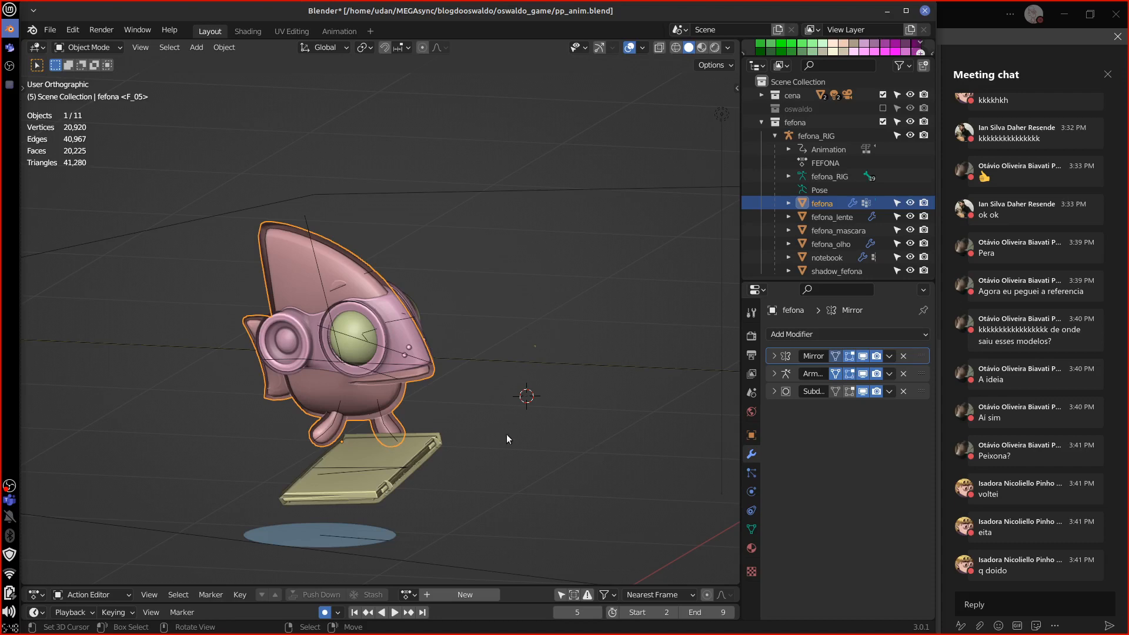
pyautogui.moveTo(506, 434); pyautogui.dragTo(534, 447, button='middle')
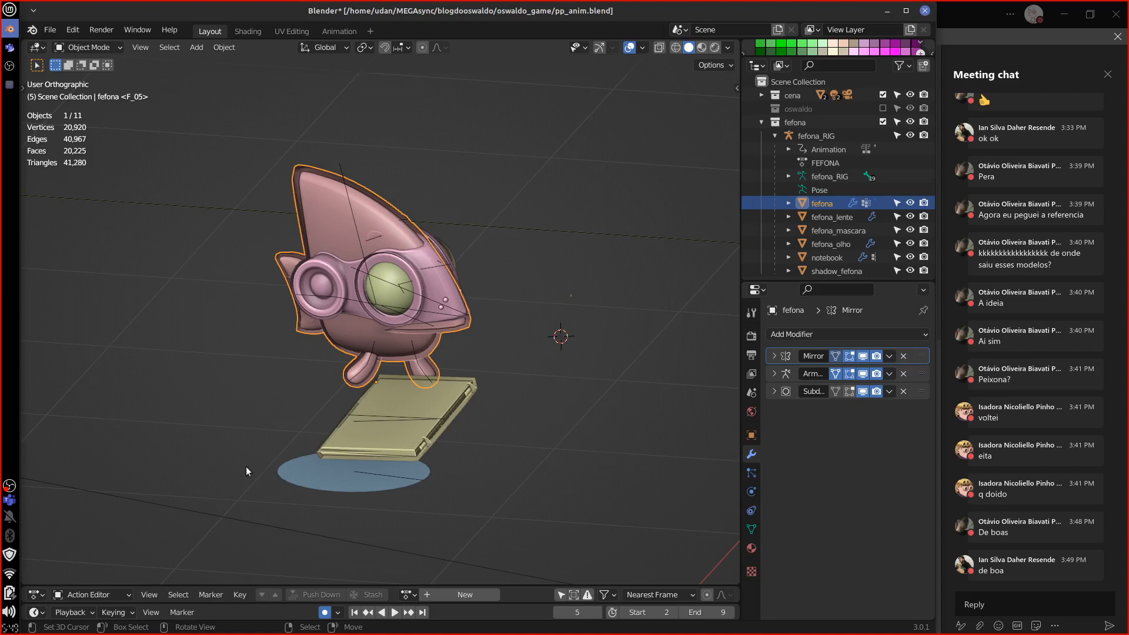
# Start a new file from the General template.
pyautogui.click(50, 30)
pyautogui.moveTo(94, 45)
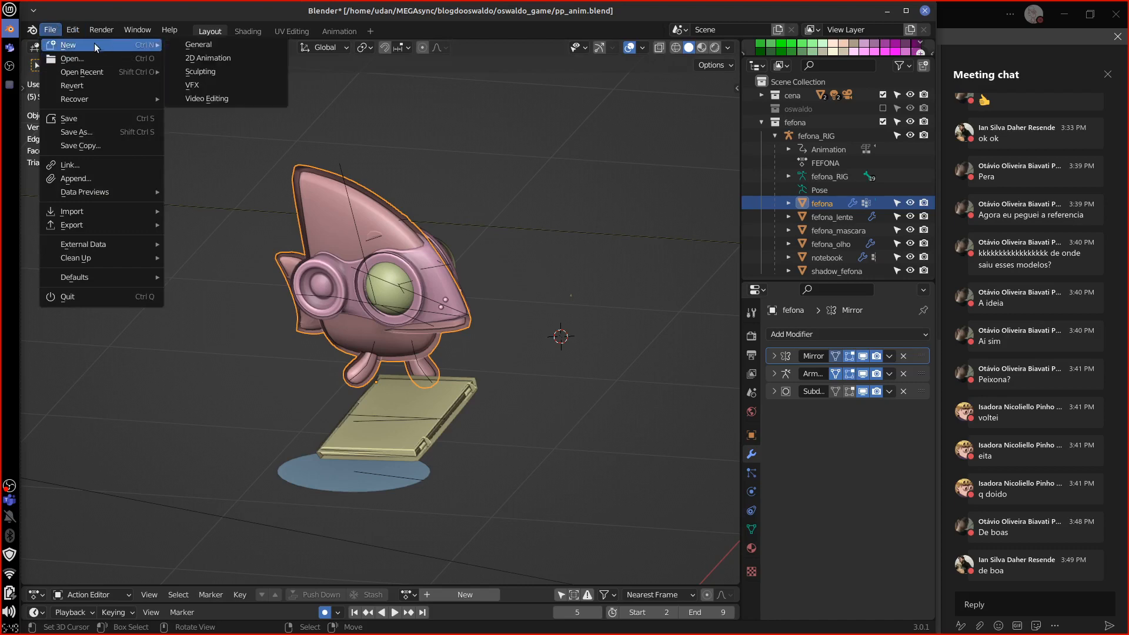
pyautogui.click(238, 45)
pyautogui.click(389, 350)
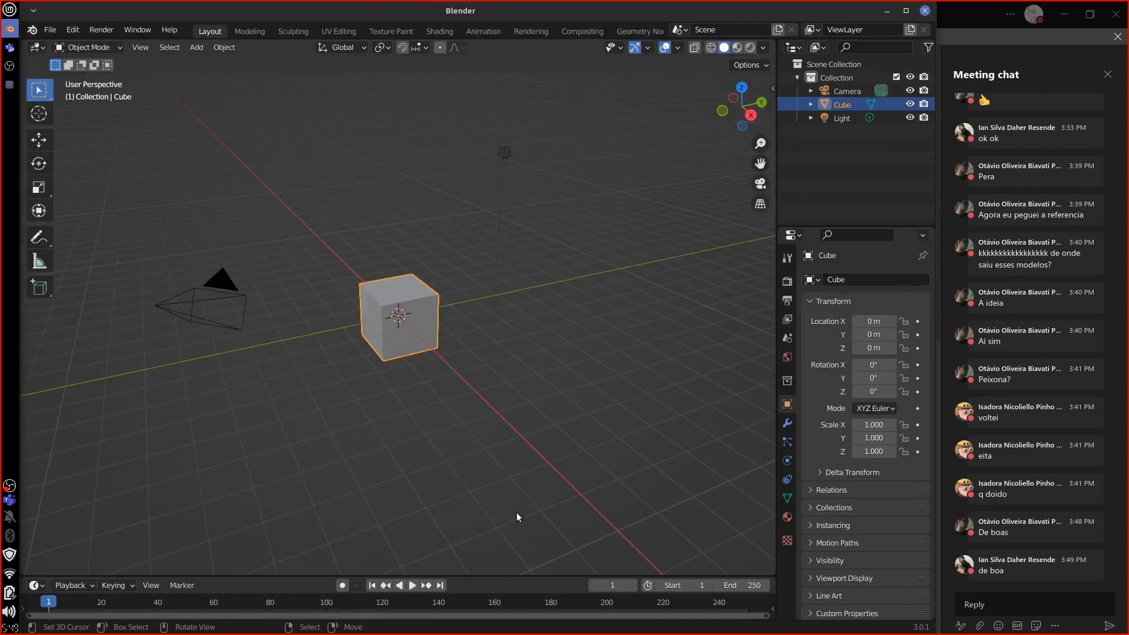
# Delete the default light and camera together, and select the remaining cube.
pyautogui.click(505, 153)
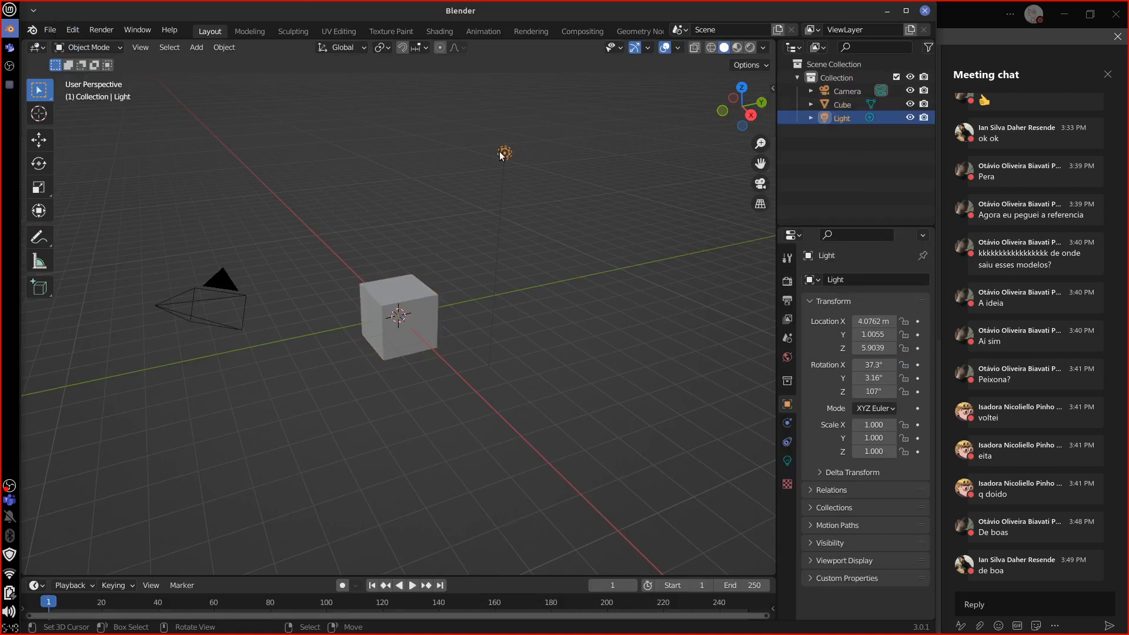
pyautogui.keyDown('shift'); pyautogui.click(288, 327); pyautogui.keyUp('shift')
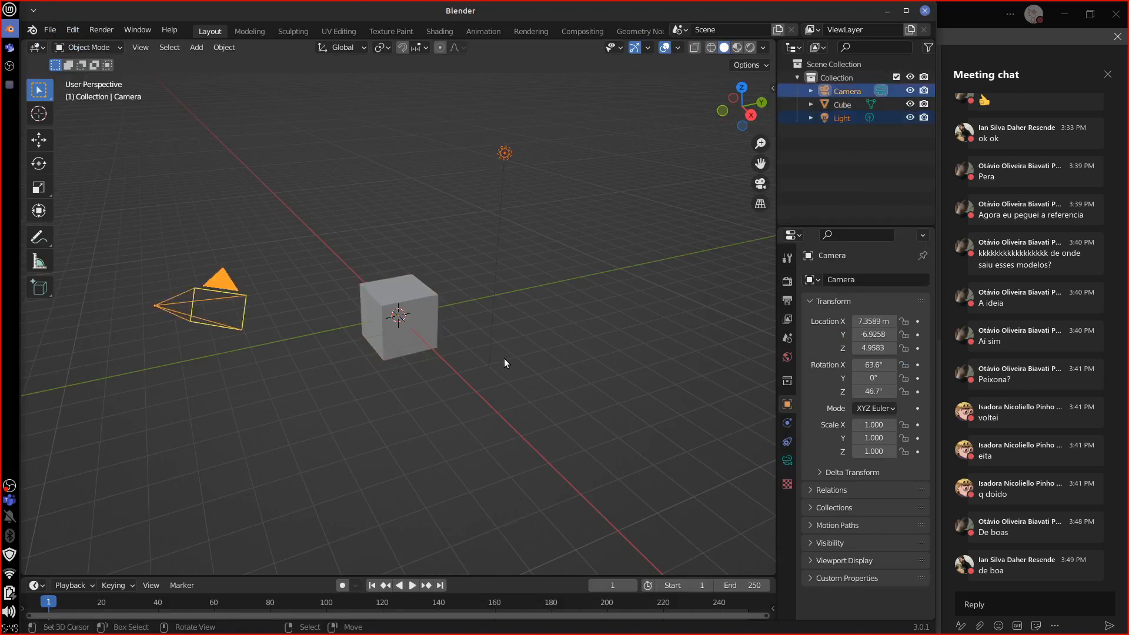
pyautogui.press('Delete')
pyautogui.click(424, 322)
pyautogui.moveTo(446, 394); pyautogui.dragTo(468, 392, button='middle')
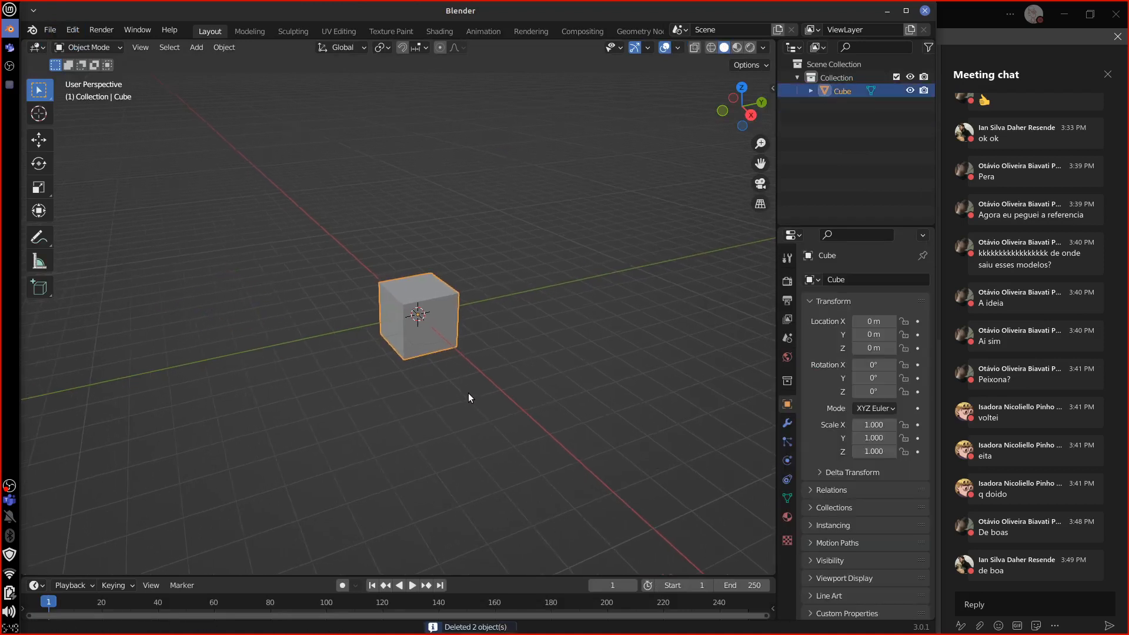
# Show the cube's Edit Mode tools in two columns, restore the single column and return to Object Mode.
pyautogui.moveTo(847, 227); pyautogui.dragTo(847, 136)
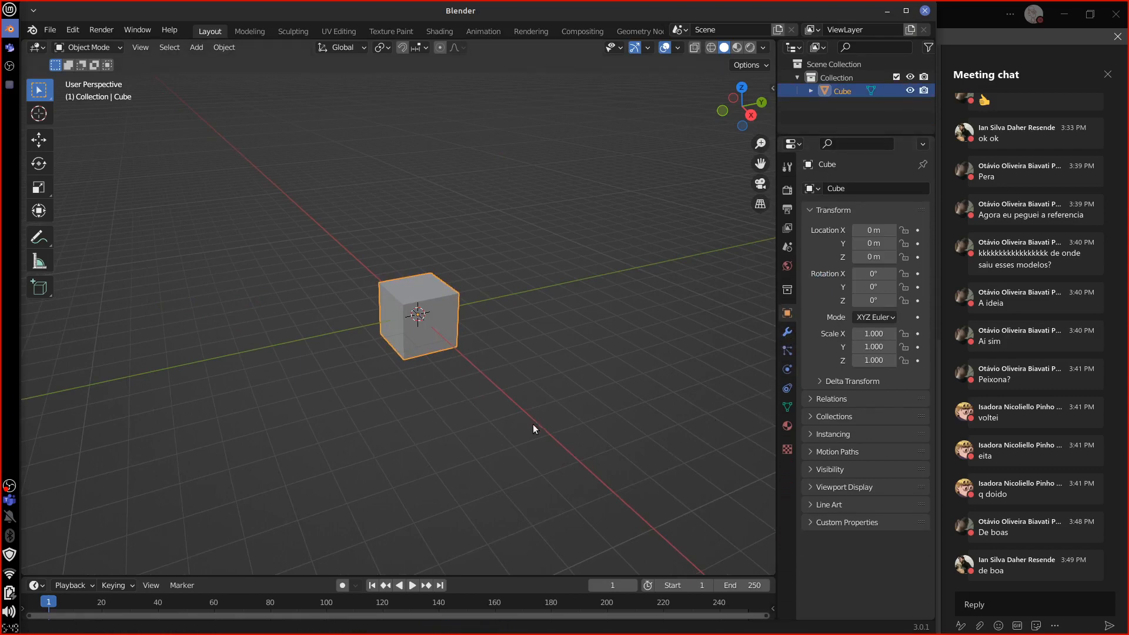
pyautogui.scroll(4, 538, 439)
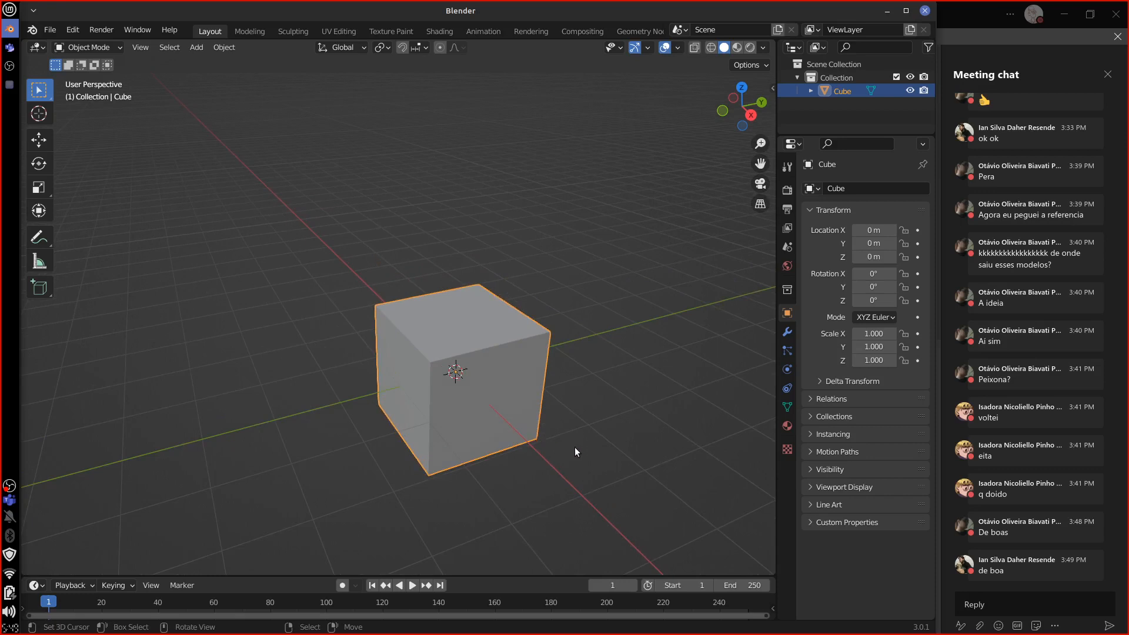
pyautogui.keyDown('shift'); pyautogui.moveTo(575, 452); pyautogui.dragTo(497, 365, button='middle'); pyautogui.keyUp('shift')
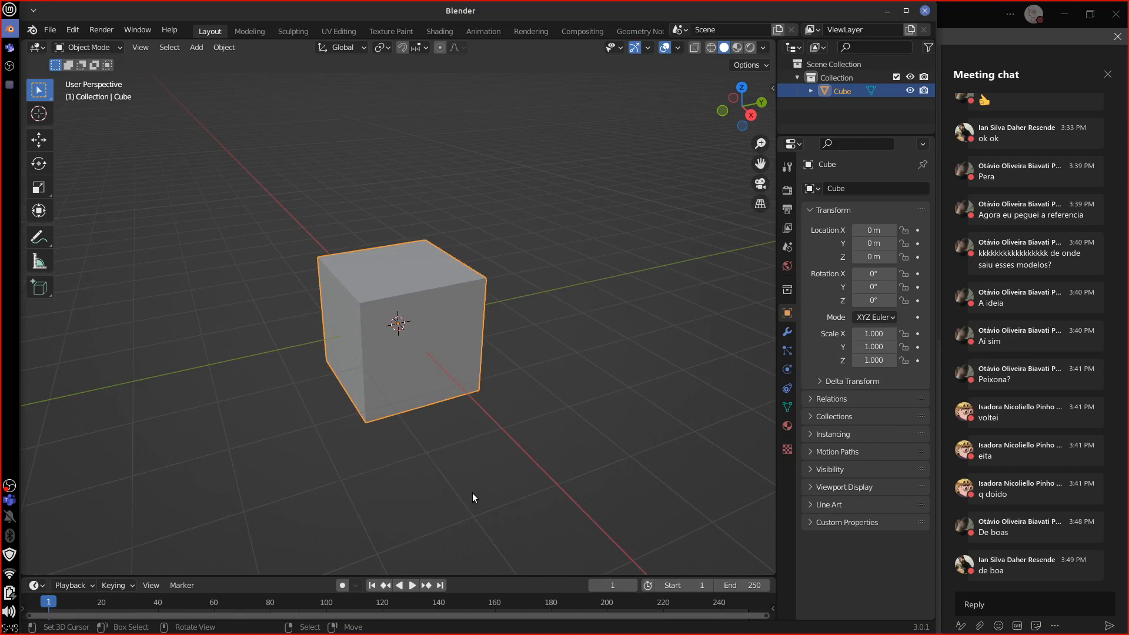
pyautogui.press('Tab')
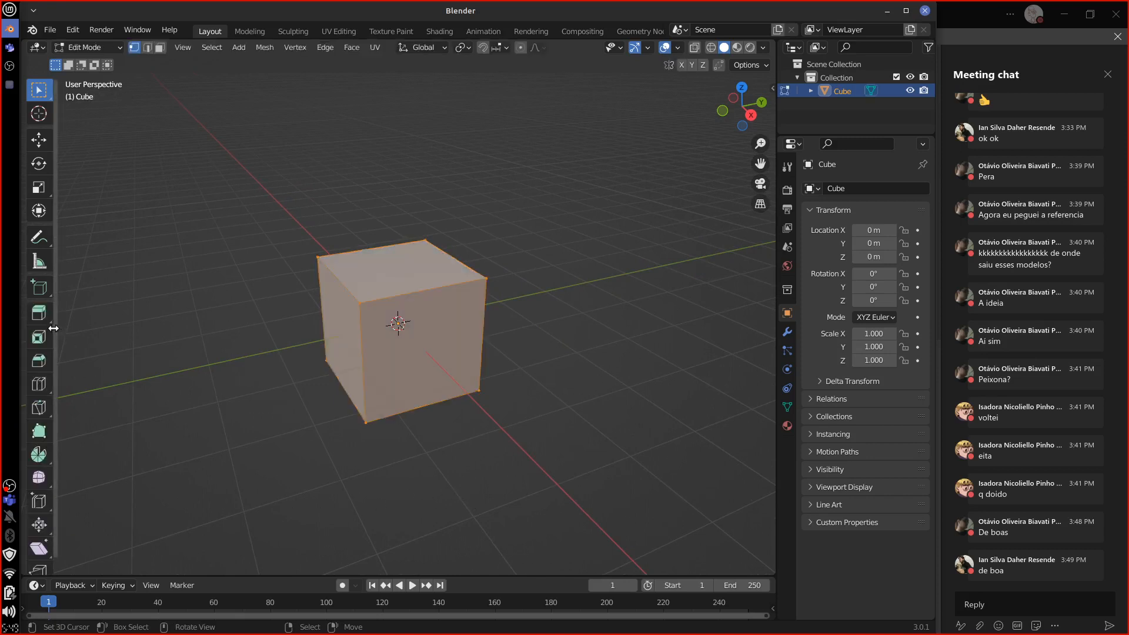
pyautogui.moveTo(53, 330); pyautogui.dragTo(85, 329)
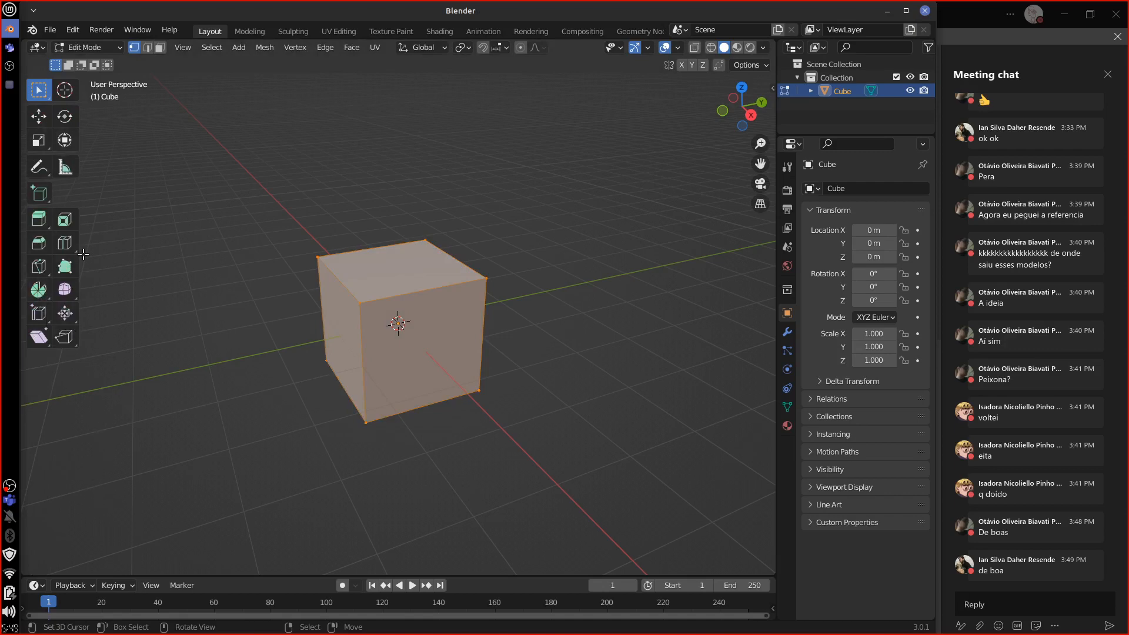
pyautogui.moveTo(77, 198); pyautogui.dragTo(51, 199)
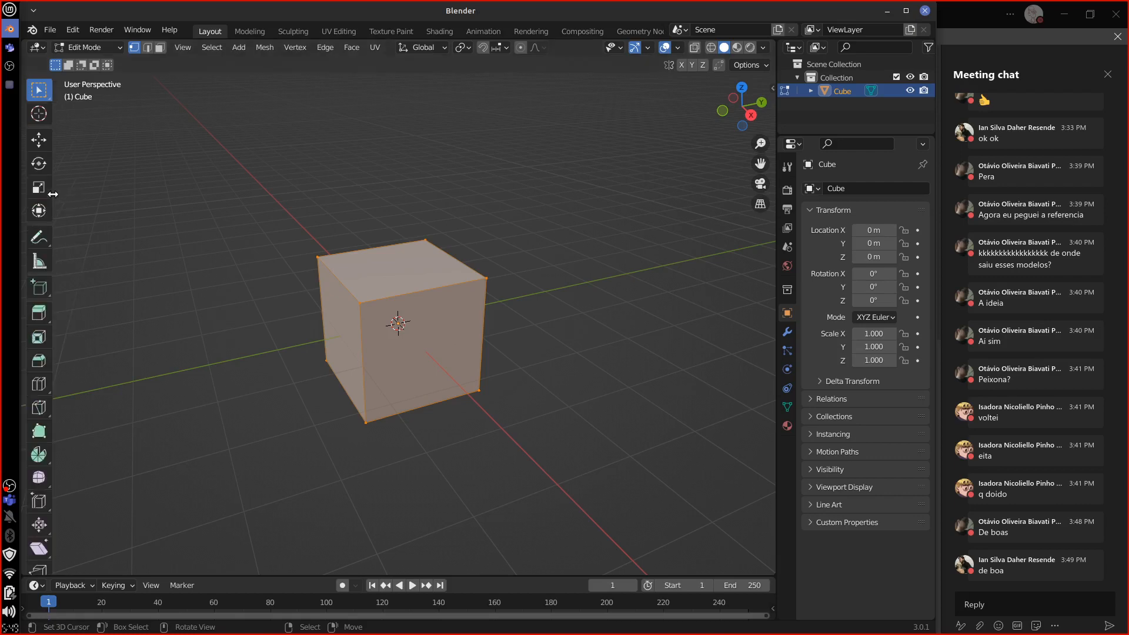
pyautogui.press('Tab')
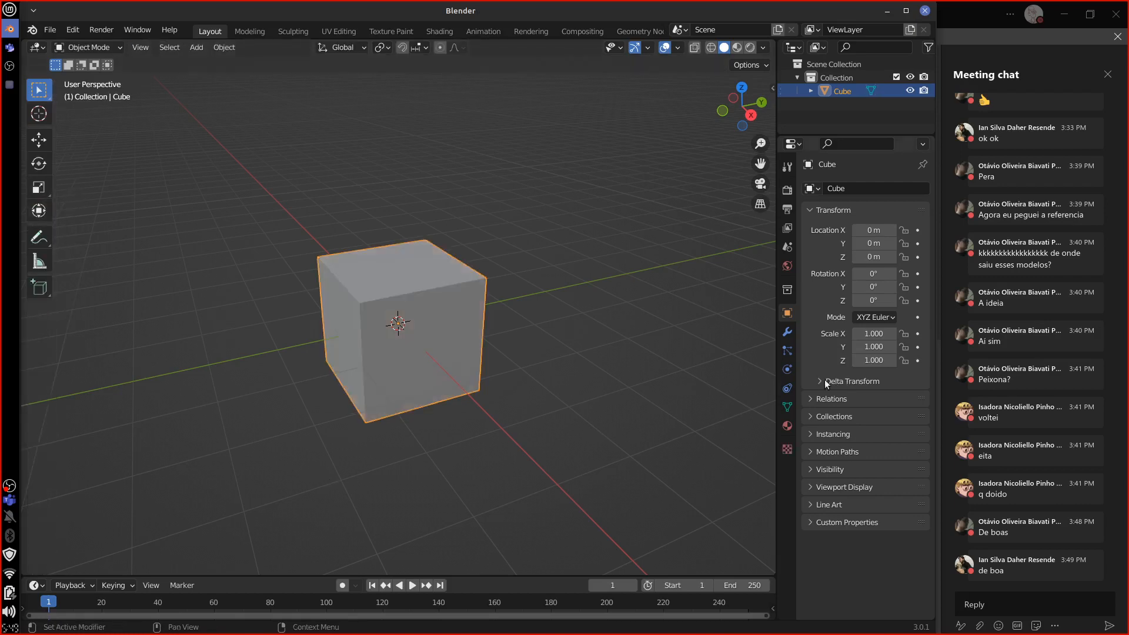
# Show the cube's modifier properties, and expand its Outliner hierarchy down to the material with more room for the Outliner.
pyautogui.click(787, 332)
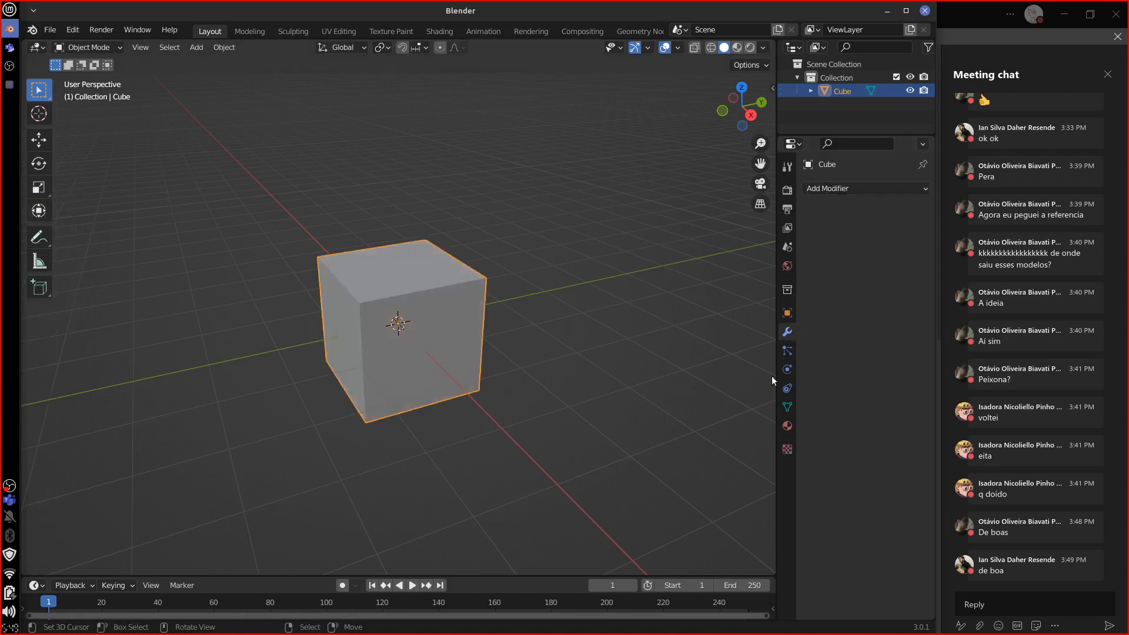
pyautogui.click(811, 90)
pyautogui.click(825, 105)
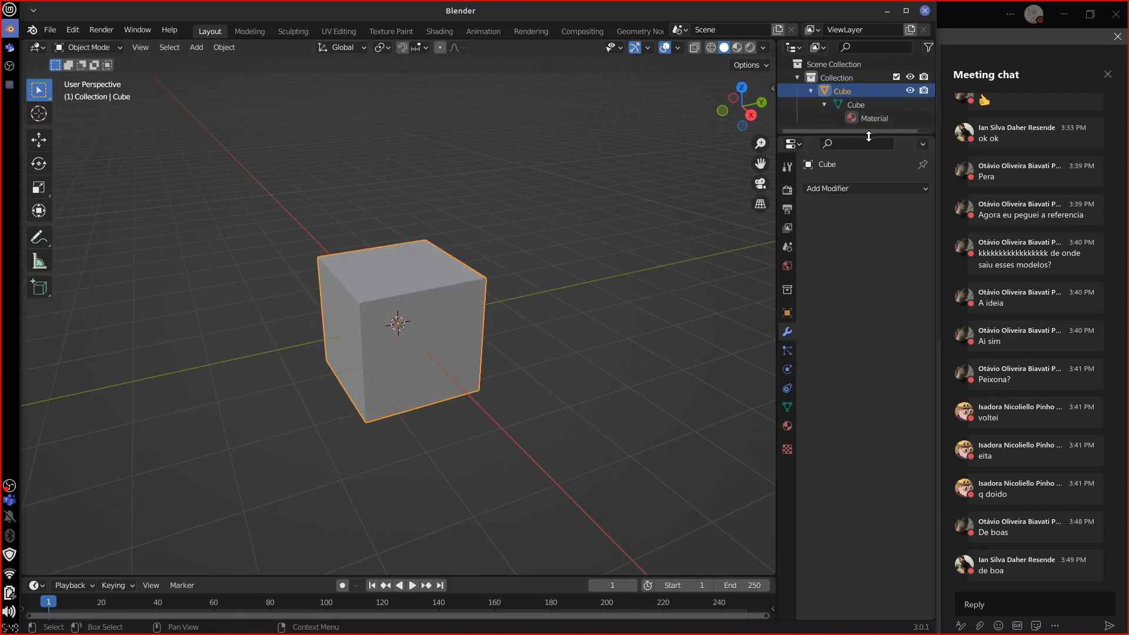
pyautogui.moveTo(869, 132); pyautogui.dragTo(869, 237)
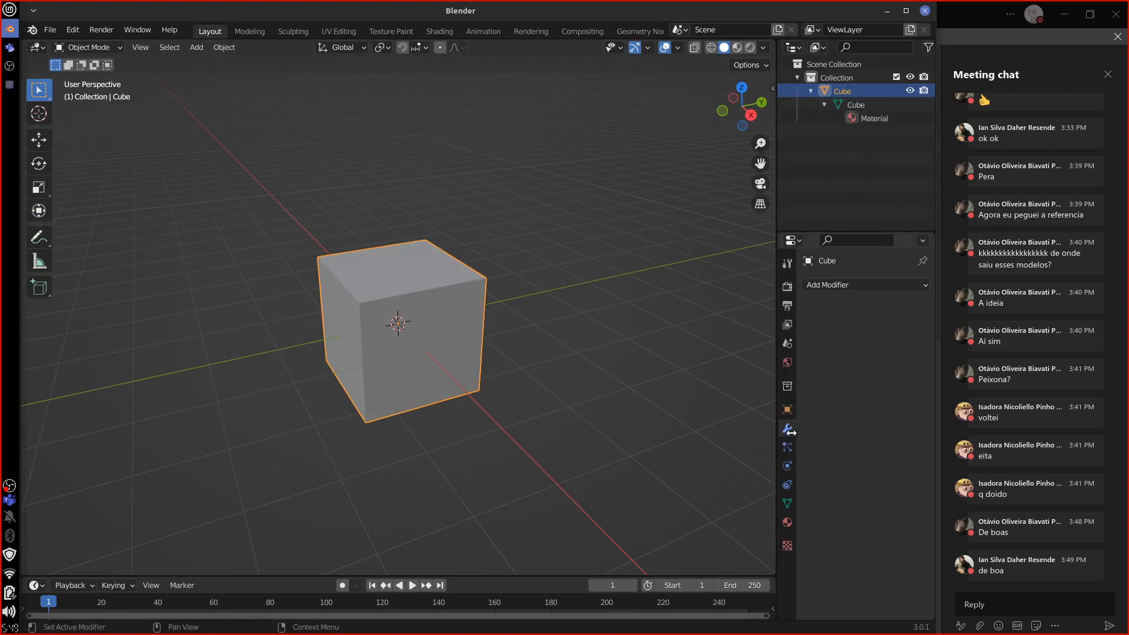
# Annotate the object and mesh property icons with arrows and the handwritten labels "Prop Objeto" and "Prop Malha".
pyautogui.press('d')
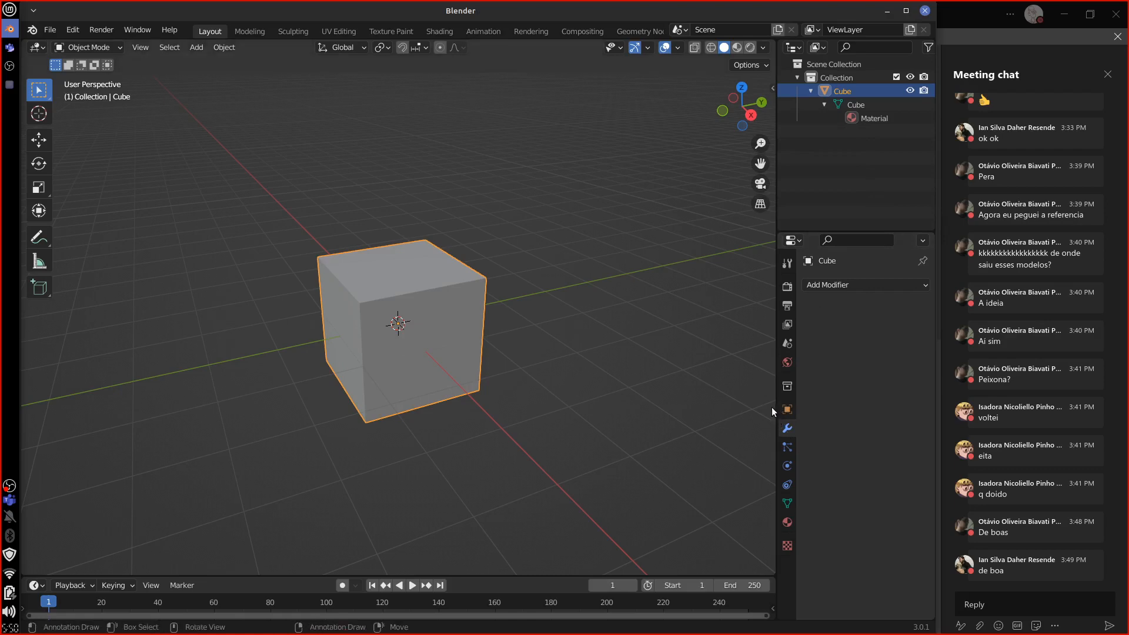
pyautogui.moveTo(770, 407); pyautogui.dragTo(746, 407)
pyautogui.moveTo(670, 403)
pyautogui.mouseDown()
pyautogui.moveTo(678, 416)
pyautogui.moveTo(716, 417)
pyautogui.mouseUp()
pyautogui.moveTo(712, 410); pyautogui.dragTo(724, 412)
pyautogui.moveTo(666, 376)
pyautogui.mouseDown()
pyautogui.moveTo(666, 386)
pyautogui.moveTo(699, 387)
pyautogui.mouseUp()
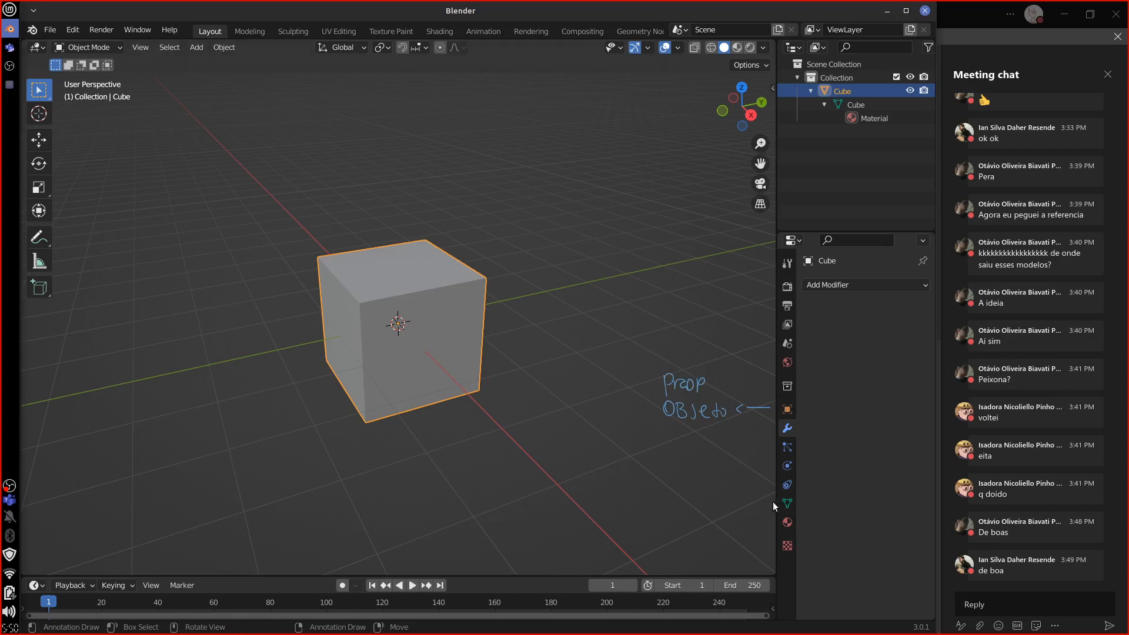
pyautogui.moveTo(772, 502)
pyautogui.mouseDown()
pyautogui.moveTo(650, 504)
pyautogui.moveTo(664, 499)
pyautogui.mouseUp()
pyautogui.moveTo(671, 498)
pyautogui.mouseDown()
pyautogui.moveTo(677, 521)
pyautogui.moveTo(704, 530)
pyautogui.mouseUp()
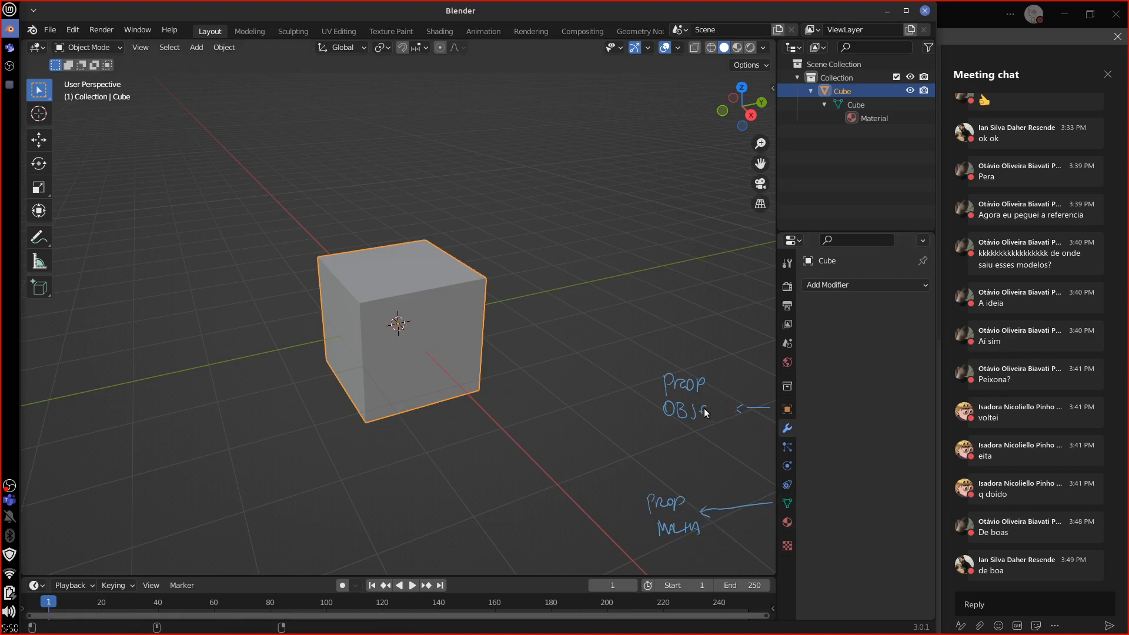
# Rewrite the word "Objeto" in the handwritten label, and add annotation marks beside the modifier properties icon and around the cube.
pyautogui.moveTo(704, 408)
pyautogui.mouseDown()
pyautogui.moveTo(713, 418)
pyautogui.moveTo(722, 407)
pyautogui.mouseUp()
pyautogui.moveTo(713, 406); pyautogui.dragTo(711, 419, button='right')
pyautogui.moveTo(693, 413); pyautogui.dragTo(704, 421)
pyautogui.moveTo(700, 412); pyautogui.dragTo(713, 411)
pyautogui.moveTo(769, 428); pyautogui.dragTo(753, 425)
pyautogui.moveTo(330, 199)
pyautogui.mouseDown()
pyautogui.moveTo(332, 424)
pyautogui.moveTo(368, 177)
pyautogui.moveTo(291, 247)
pyautogui.mouseUp()
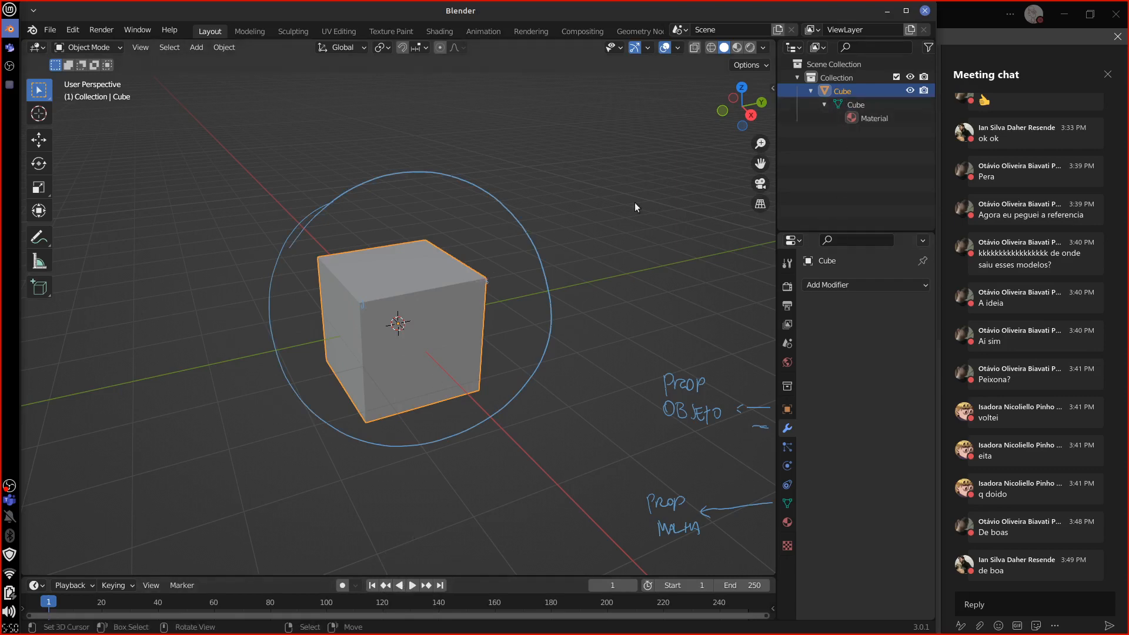
# Look over the available interaction modes for the cube, and clear all annotations from the viewport.
pyautogui.click(107, 53)
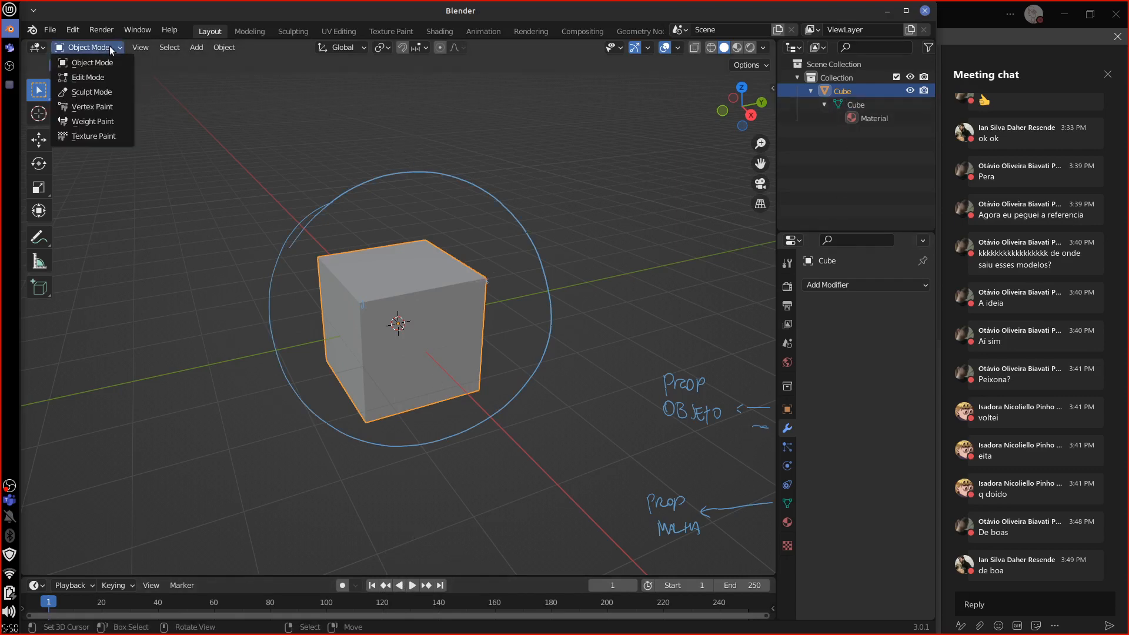
pyautogui.click(110, 52)
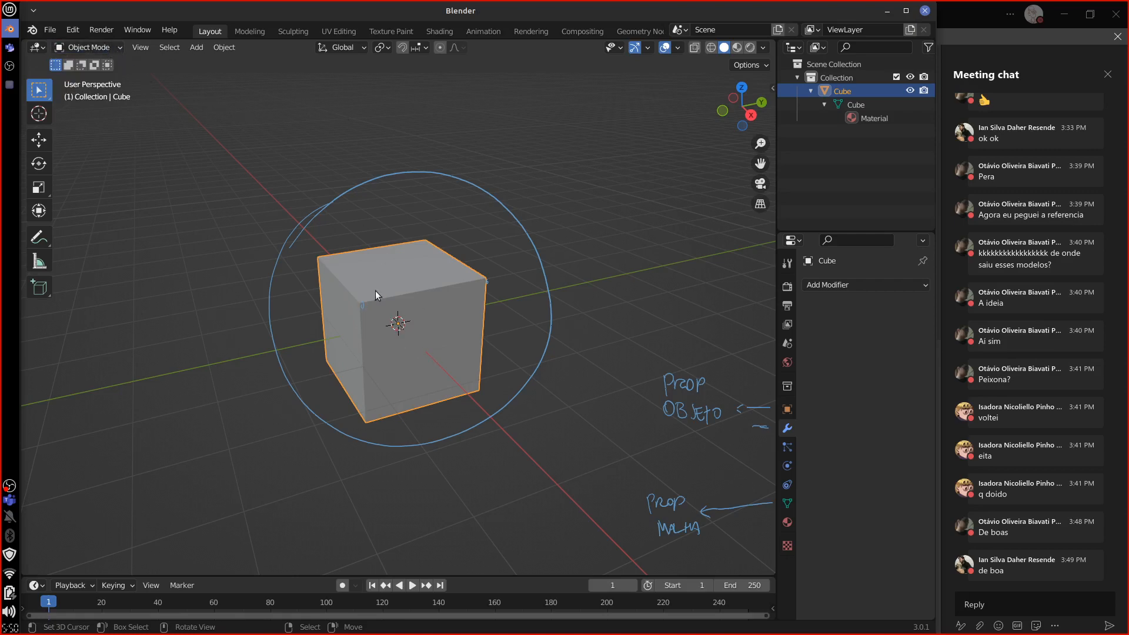
pyautogui.moveTo(481, 425)
pyautogui.mouseDown()
pyautogui.moveTo(467, 171)
pyautogui.moveTo(365, 428)
pyautogui.moveTo(335, 421)
pyautogui.moveTo(337, 244)
pyautogui.moveTo(375, 277)
pyautogui.moveTo(504, 283)
pyautogui.moveTo(480, 364)
pyautogui.mouseUp()
pyautogui.moveTo(659, 376)
pyautogui.mouseDown()
pyautogui.moveTo(676, 462)
pyautogui.moveTo(740, 421)
pyautogui.moveTo(764, 463)
pyautogui.moveTo(732, 520)
pyautogui.moveTo(702, 437)
pyautogui.moveTo(714, 372)
pyautogui.mouseUp()
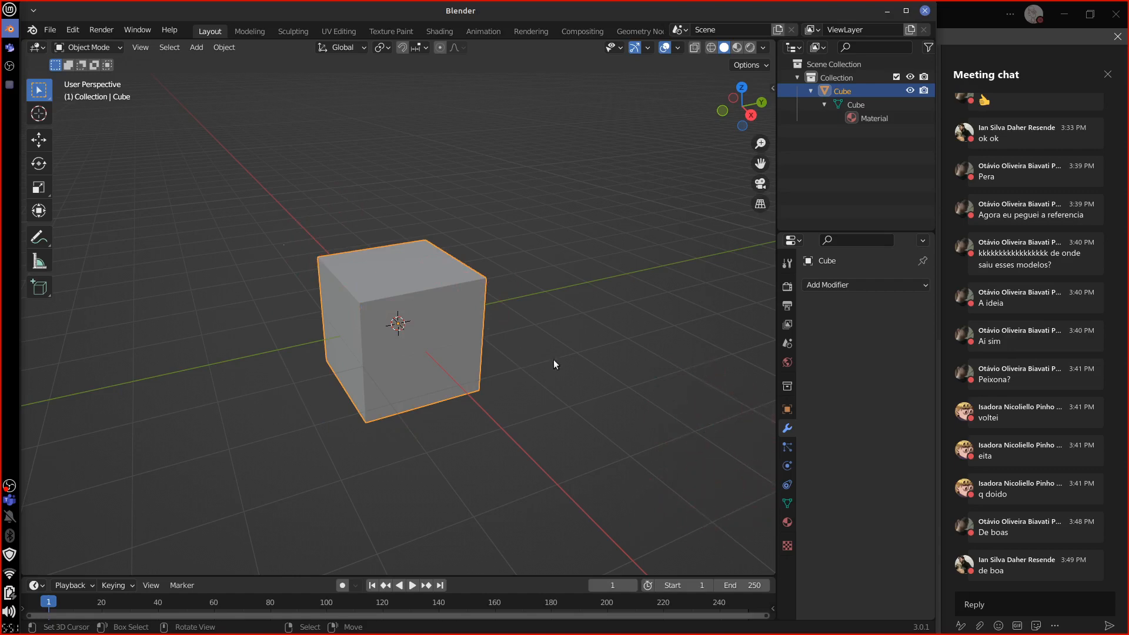
# Add a Subdivision Surface modifier to the cube with viewport level 2, circling the rounded shape with temporary annotations.
pyautogui.click(876, 284)
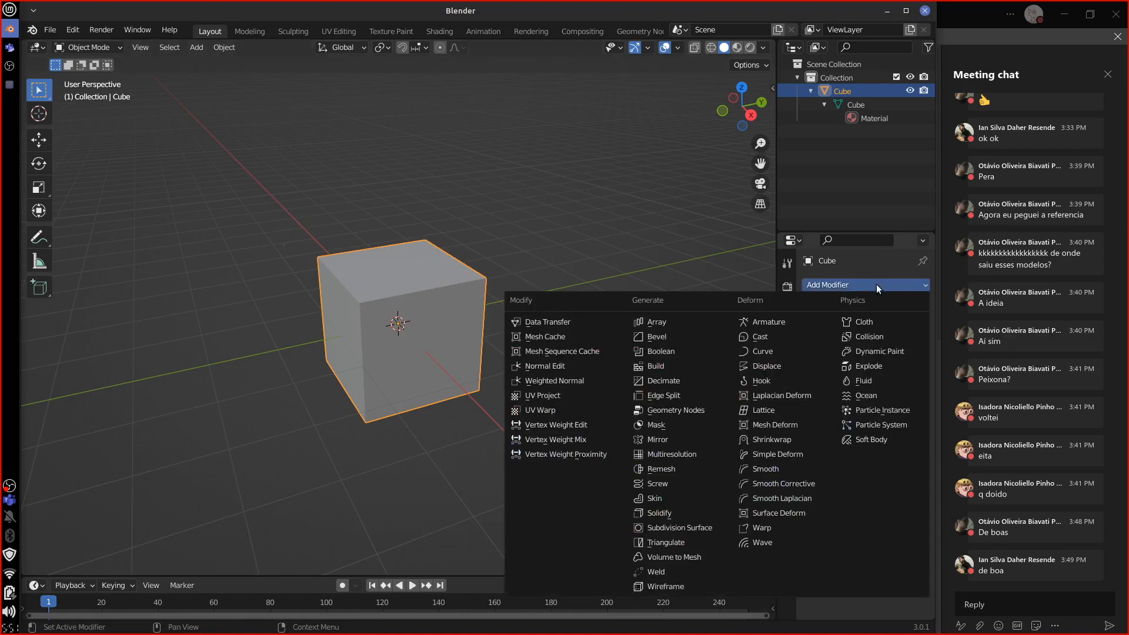
pyautogui.click(677, 529)
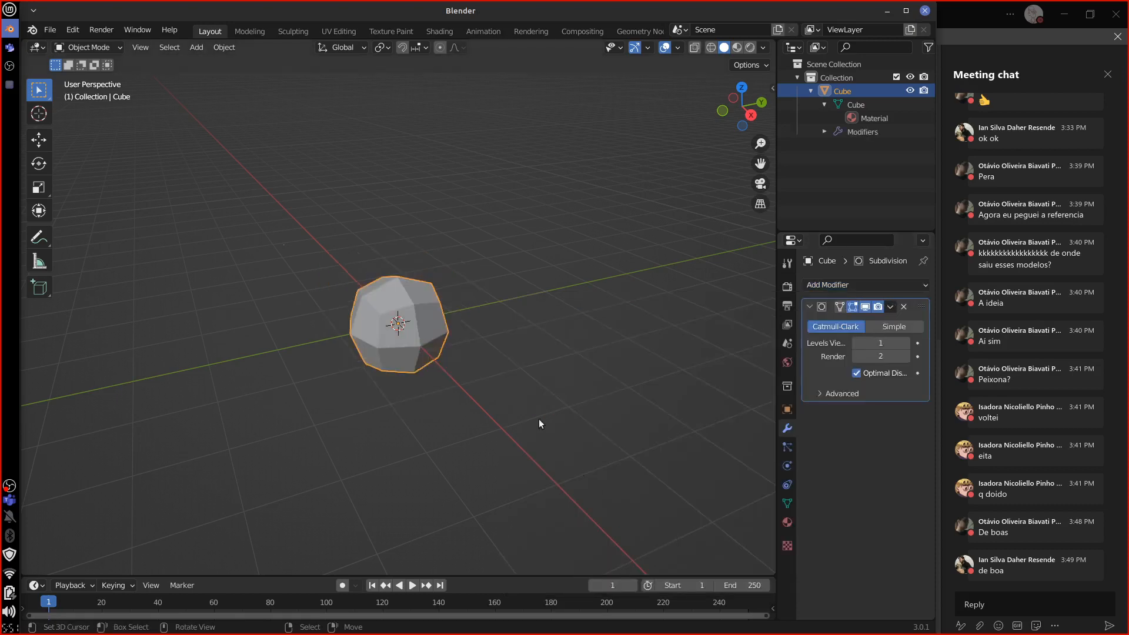
pyautogui.moveTo(388, 265)
pyautogui.mouseDown()
pyautogui.moveTo(352, 353)
pyautogui.moveTo(392, 268)
pyautogui.moveTo(447, 338)
pyautogui.mouseUp()
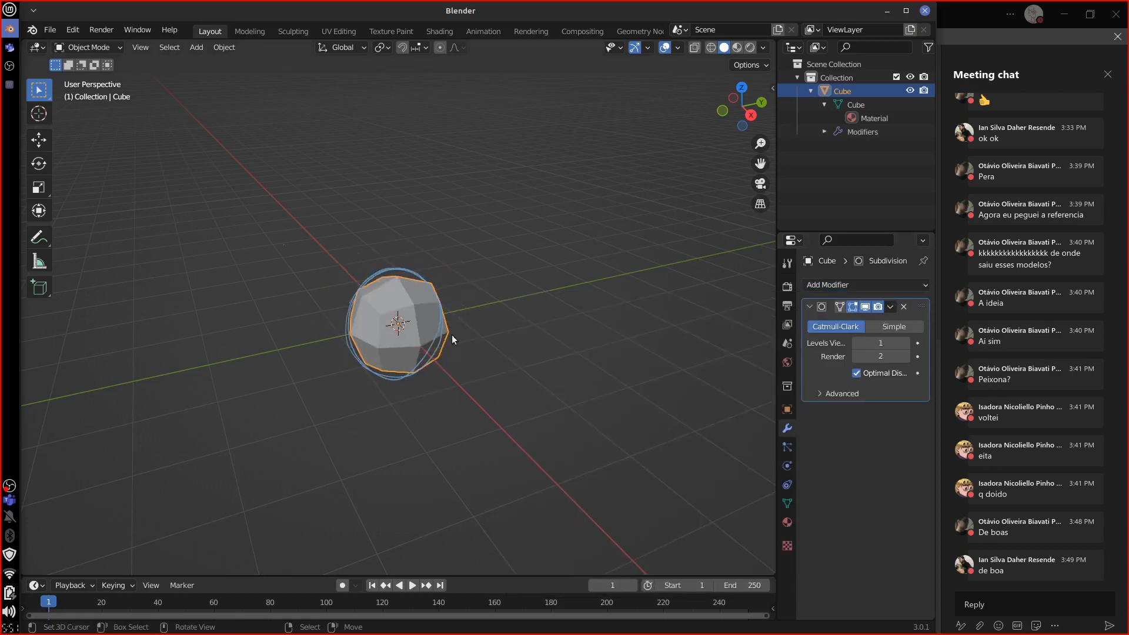
pyautogui.click(907, 343)
pyautogui.moveTo(433, 323)
pyautogui.mouseDown(button='right')
pyautogui.moveTo(361, 323)
pyautogui.moveTo(365, 277)
pyautogui.moveTo(417, 290)
pyautogui.mouseUp(button='right')
pyautogui.moveTo(400, 277)
pyautogui.mouseDown()
pyautogui.moveTo(385, 376)
pyautogui.moveTo(343, 351)
pyautogui.mouseUp()
pyautogui.moveTo(440, 359)
pyautogui.mouseDown(button='right')
pyautogui.moveTo(456, 285)
pyautogui.moveTo(380, 261)
pyautogui.mouseUp(button='right')
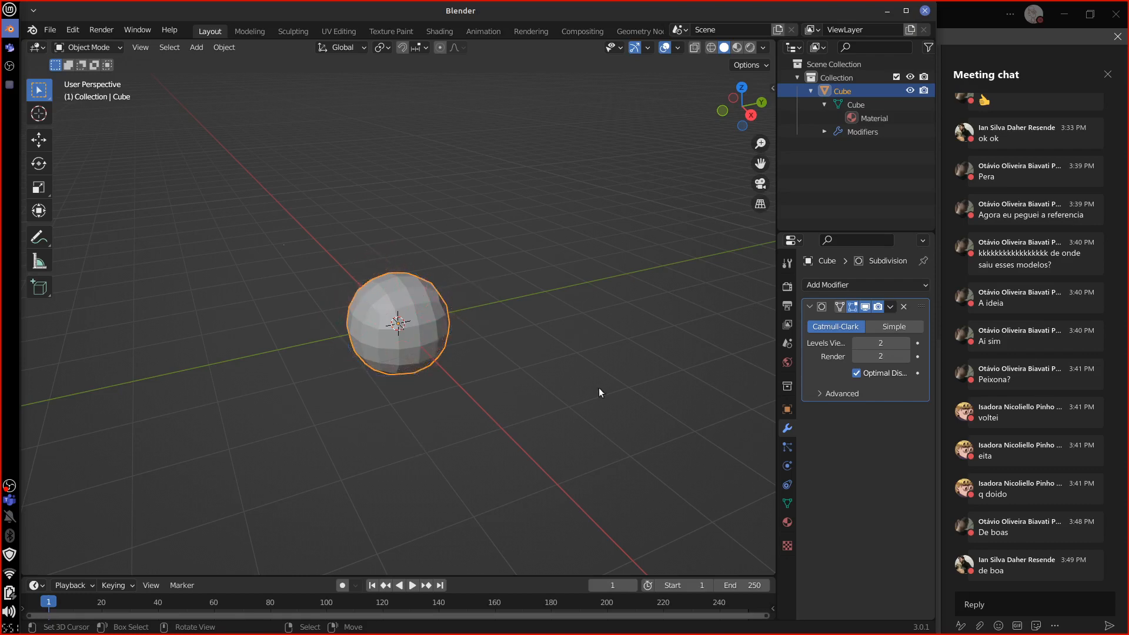
# Examine the original cube cage around the subdivided shape in Edit Mode, selecting corner vertices and circling both forms with temporary annotations.
pyautogui.click(110, 49)
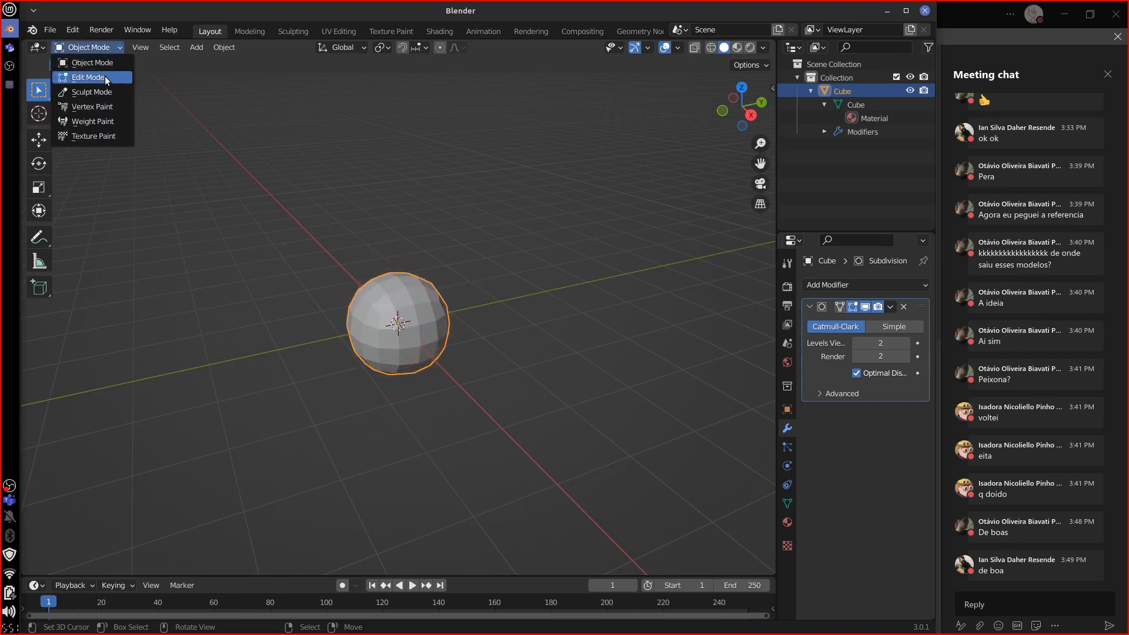
pyautogui.click(109, 79)
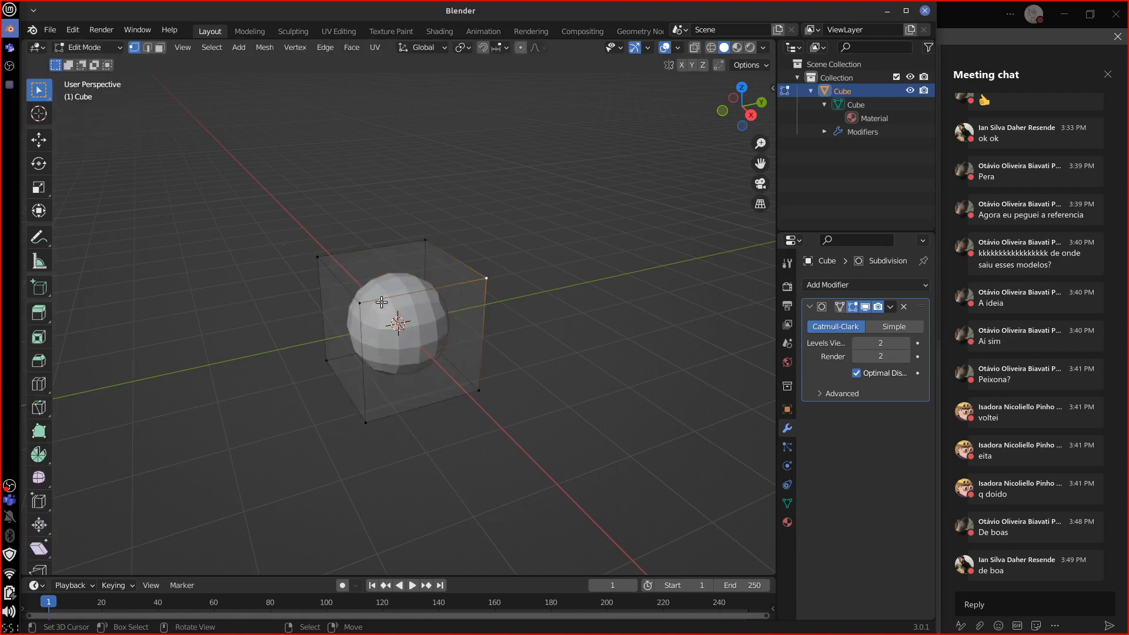
pyautogui.click(362, 302)
pyautogui.click(318, 257)
pyautogui.moveTo(448, 199)
pyautogui.mouseDown()
pyautogui.moveTo(358, 206)
pyautogui.moveTo(426, 446)
pyautogui.mouseUp()
pyautogui.moveTo(483, 422); pyautogui.dragTo(381, 217)
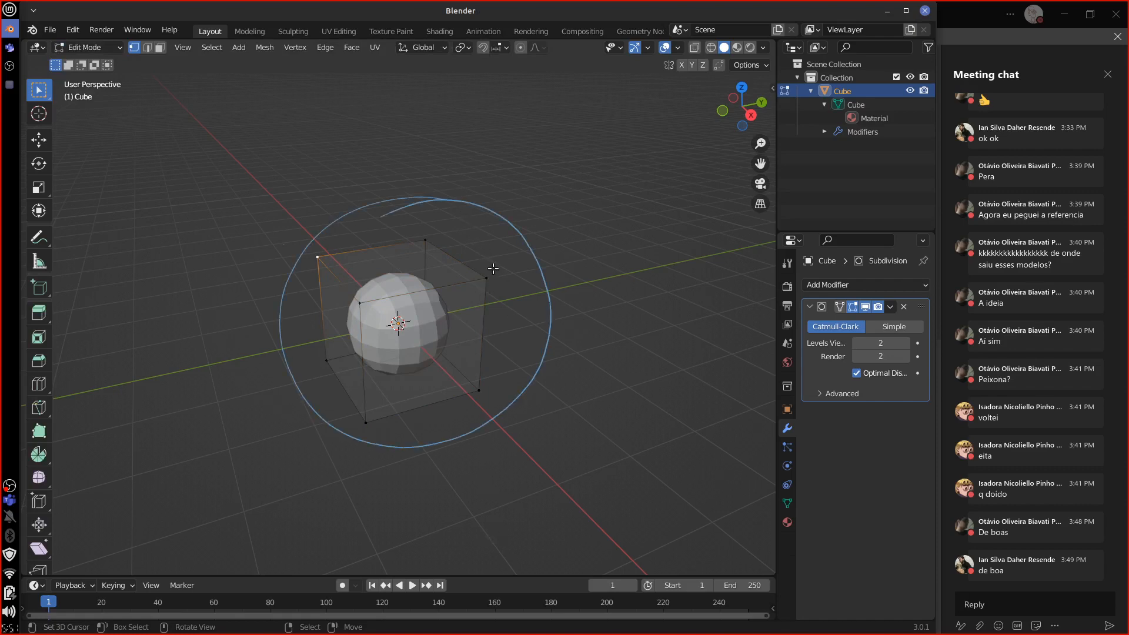
pyautogui.moveTo(489, 270); pyautogui.dragTo(485, 274)
pyautogui.moveTo(377, 460)
pyautogui.keyDown('ctrl'); pyautogui.mouseDown()
pyautogui.moveTo(310, 409)
pyautogui.moveTo(471, 218)
pyautogui.moveTo(389, 447)
pyautogui.moveTo(511, 294)
pyautogui.moveTo(530, 347)
pyautogui.moveTo(500, 245)
pyautogui.moveTo(512, 424)
pyautogui.moveTo(517, 373)
pyautogui.moveTo(294, 299)
pyautogui.mouseUp(); pyautogui.keyUp('ctrl')
pyautogui.moveTo(412, 272)
pyautogui.mouseDown()
pyautogui.moveTo(442, 293)
pyautogui.moveTo(433, 283)
pyautogui.moveTo(359, 366)
pyautogui.mouseUp()
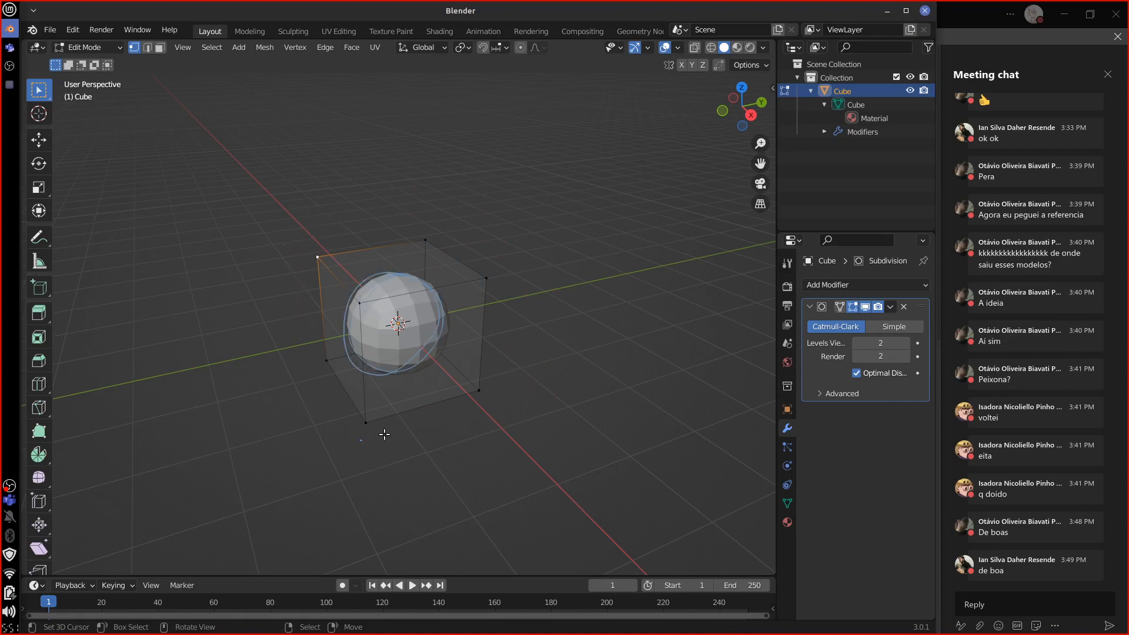
pyautogui.moveTo(386, 434)
pyautogui.keyDown('ctrl'); pyautogui.mouseDown()
pyautogui.moveTo(421, 327)
pyautogui.moveTo(385, 277)
pyautogui.mouseUp(); pyautogui.keyUp('ctrl')
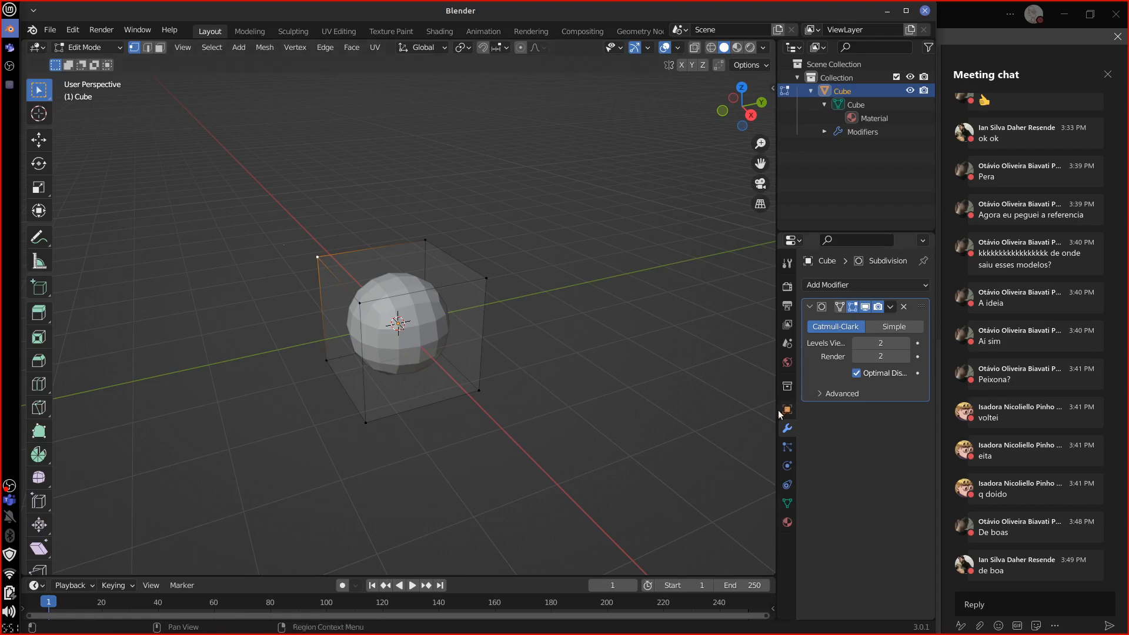
# Widen the Properties editor, and remove the Subdivision modifier from the cube in Object Mode.
pyautogui.moveTo(777, 412); pyautogui.dragTo(724, 417)
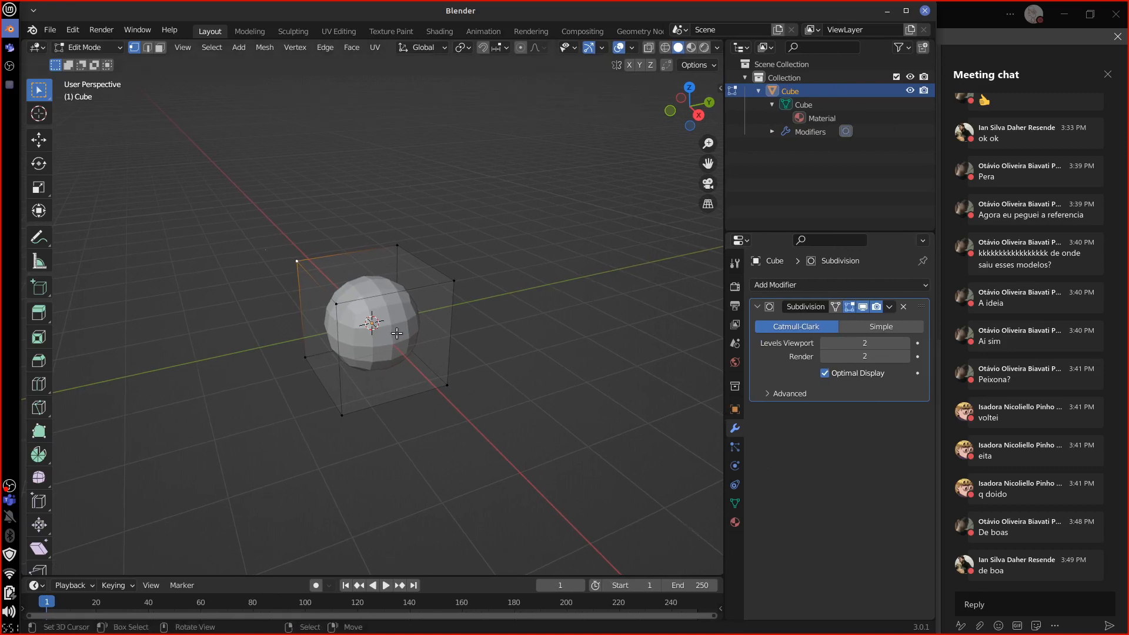
pyautogui.press('Tab')
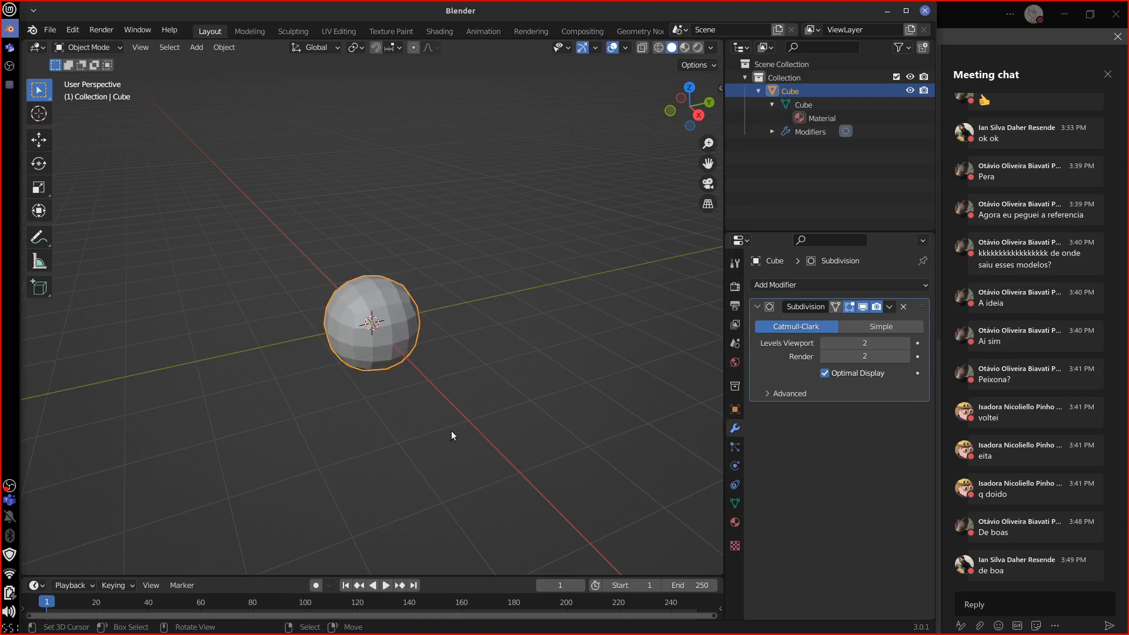
pyautogui.click(904, 308)
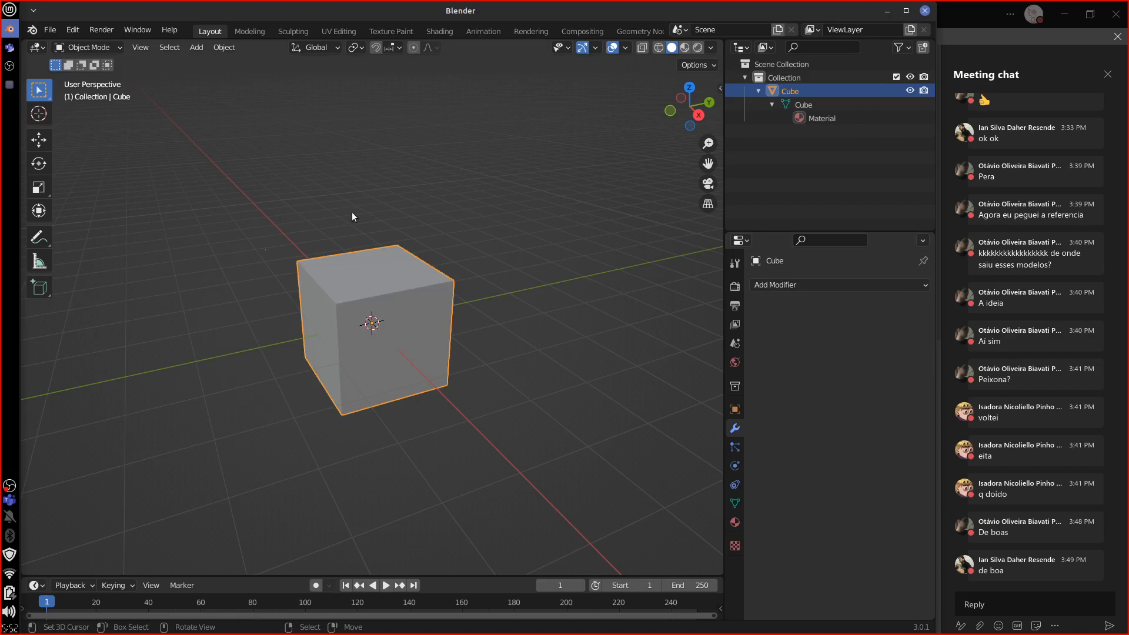
# Add a Subdivision Surface modifier to the plain cube again and set its viewport level to 2.
pyautogui.click(852, 285)
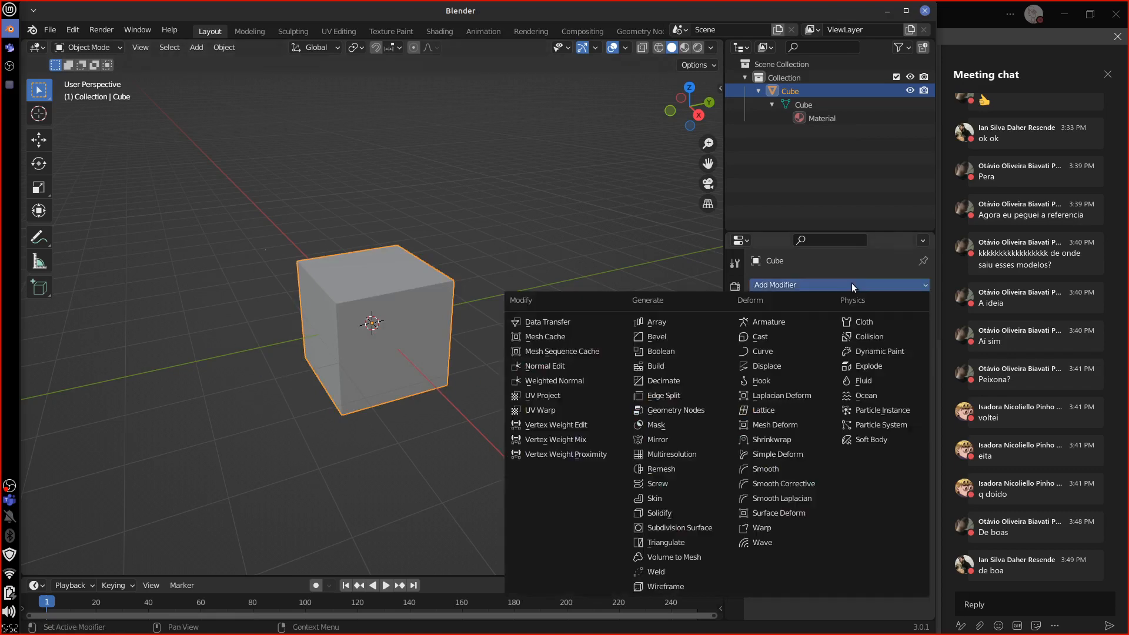
pyautogui.click(680, 528)
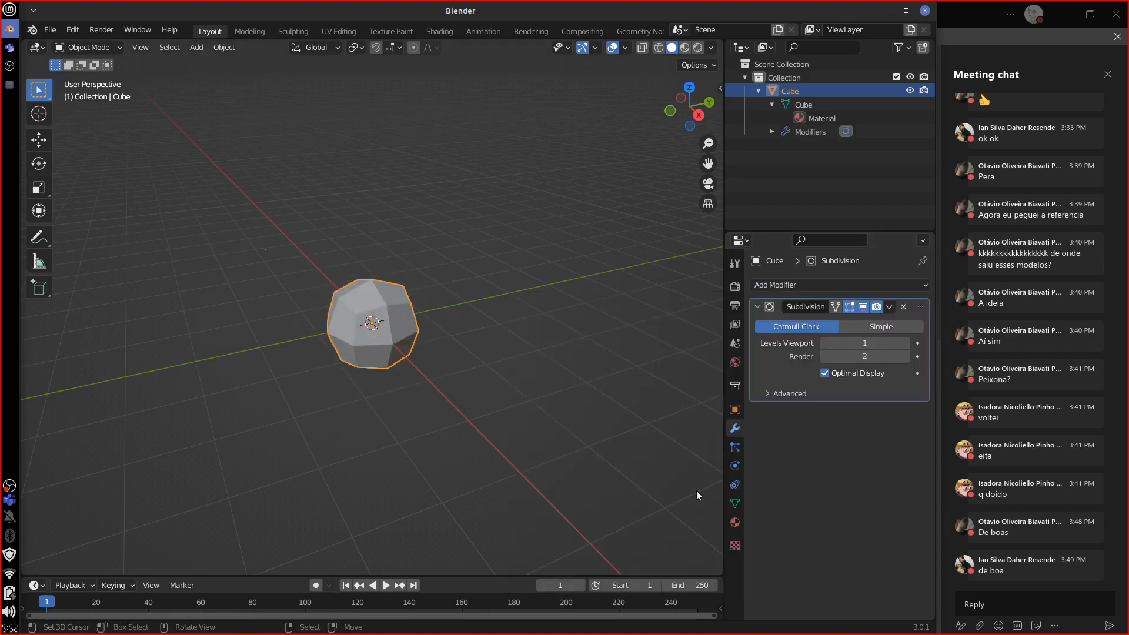
pyautogui.click(905, 343)
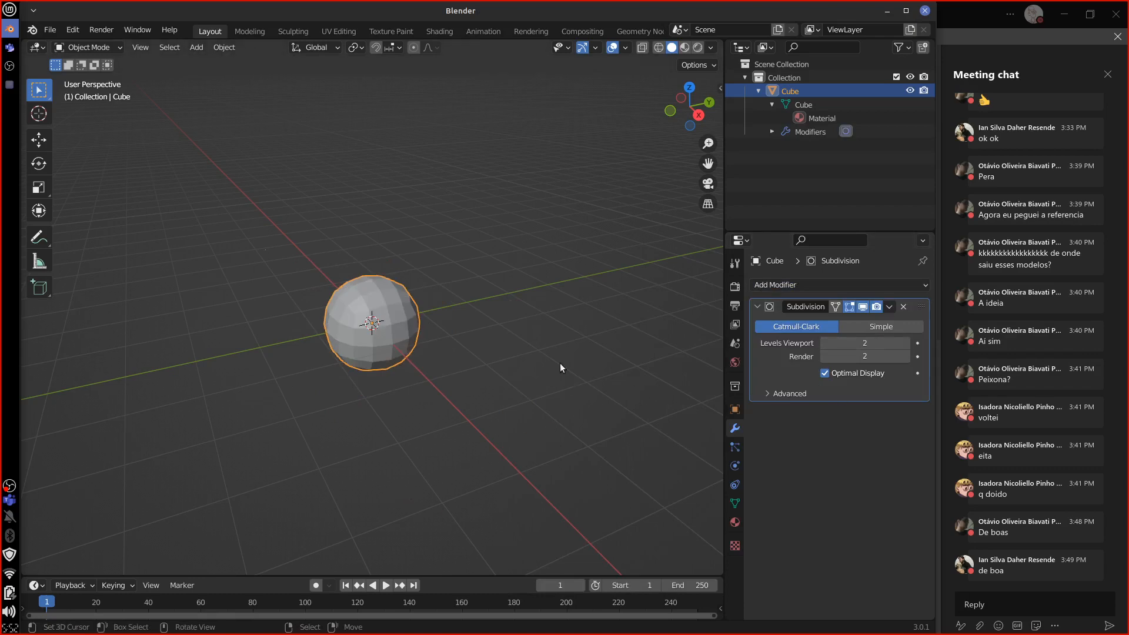
# Handwrite the annotation "Ñ Destrutivo" in the empty viewport space beside the subdivided cube.
pyautogui.press('d')
pyautogui.moveTo(533, 249); pyautogui.dragTo(542, 219)
pyautogui.moveTo(533, 214); pyautogui.dragTo(572, 245)
pyautogui.moveTo(567, 223)
pyautogui.mouseDown()
pyautogui.moveTo(574, 245)
pyautogui.moveTo(633, 229)
pyautogui.moveTo(650, 250)
pyautogui.moveTo(681, 238)
pyautogui.mouseUp()
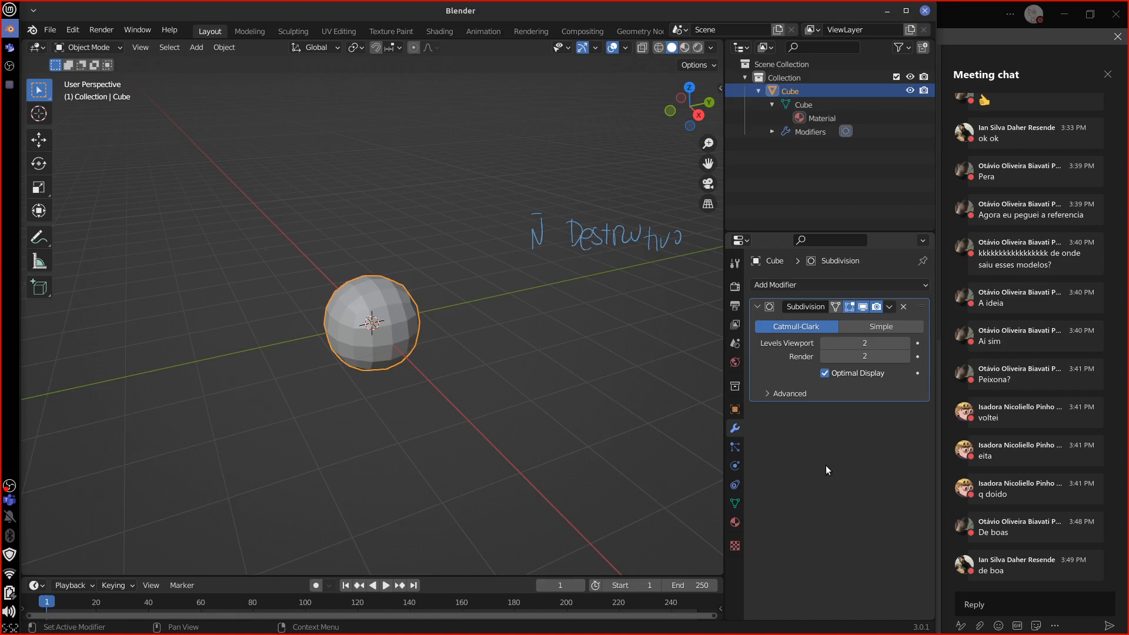
# Handwrite "PROCEDURAL" below the first annotation, with the sub-item "* Geometry Nodes" beneath it.
pyautogui.click(791, 284)
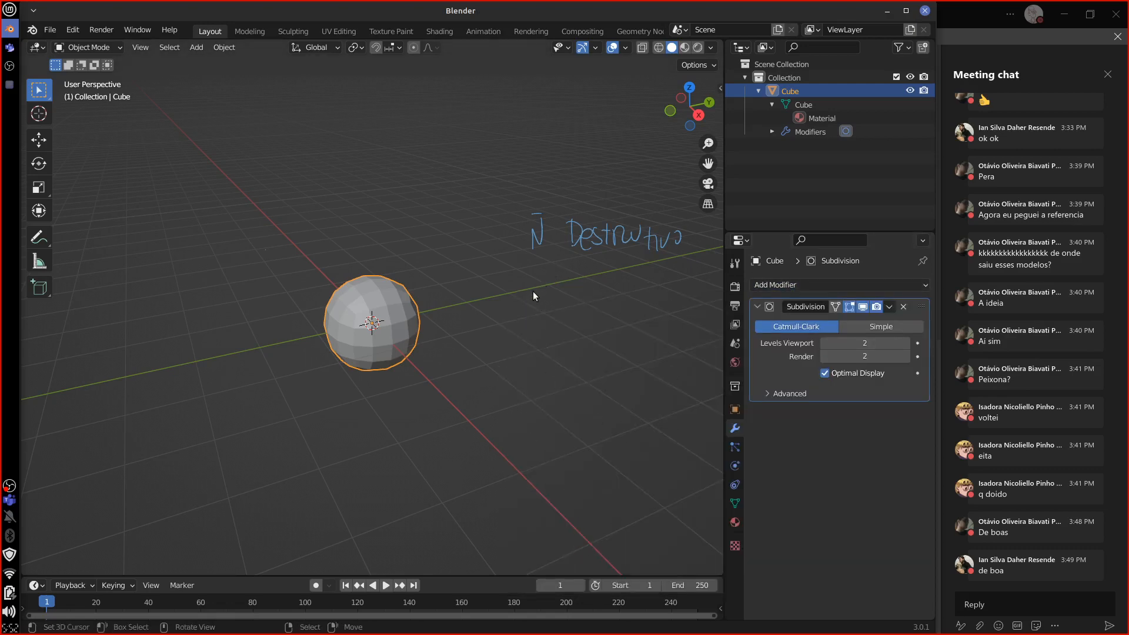
pyautogui.moveTo(529, 270); pyautogui.dragTo(530, 301)
pyautogui.moveTo(530, 272)
pyautogui.mouseDown()
pyautogui.moveTo(543, 299)
pyautogui.moveTo(567, 279)
pyautogui.moveTo(582, 294)
pyautogui.mouseUp()
pyautogui.moveTo(594, 287)
pyautogui.mouseDown()
pyautogui.moveTo(616, 297)
pyautogui.moveTo(646, 276)
pyautogui.moveTo(660, 297)
pyautogui.moveTo(699, 298)
pyautogui.mouseUp()
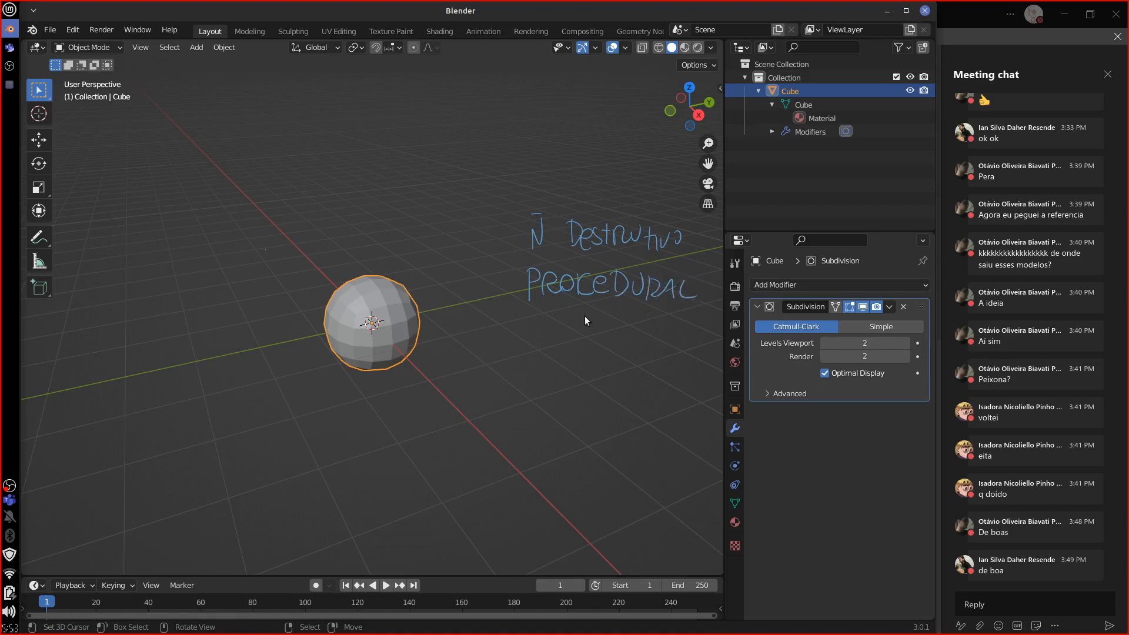
pyautogui.moveTo(581, 312)
pyautogui.mouseDown()
pyautogui.moveTo(574, 321)
pyautogui.moveTo(624, 327)
pyautogui.moveTo(684, 319)
pyautogui.moveTo(690, 333)
pyautogui.moveTo(646, 336)
pyautogui.moveTo(649, 346)
pyautogui.mouseUp()
pyautogui.moveTo(658, 336); pyautogui.dragTo(660, 346)
pyautogui.moveTo(675, 338); pyautogui.dragTo(678, 349)
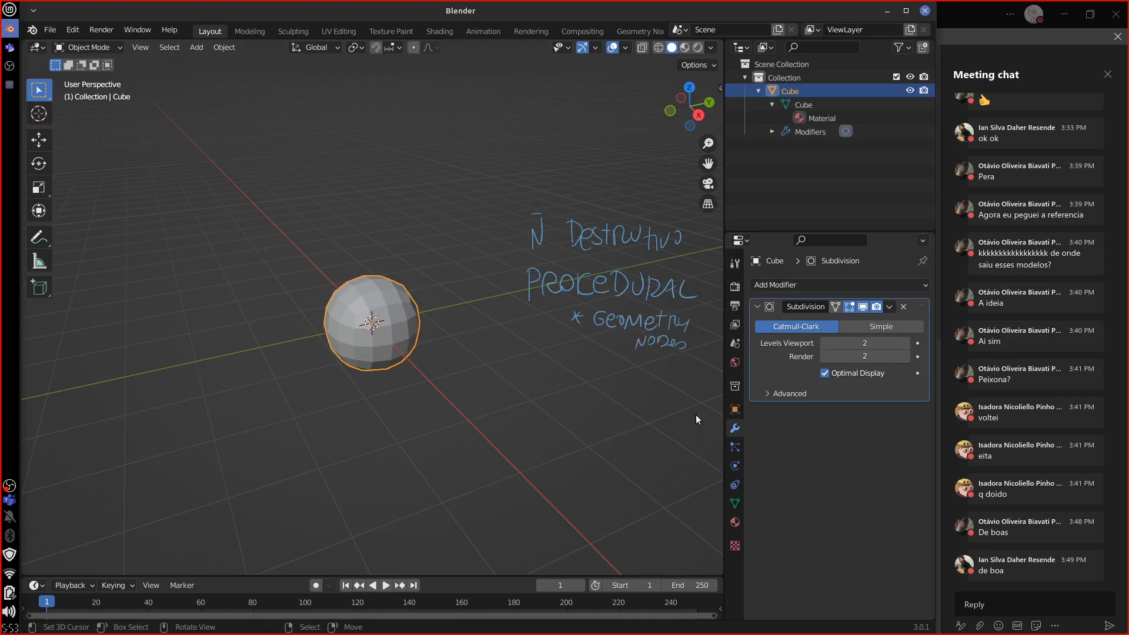
# Look over the available modifiers, and erase all the handwritten notes from the viewport.
pyautogui.click(832, 286)
pyautogui.moveTo(651, 350)
pyautogui.mouseDown()
pyautogui.moveTo(652, 332)
pyautogui.moveTo(580, 317)
pyautogui.mouseUp()
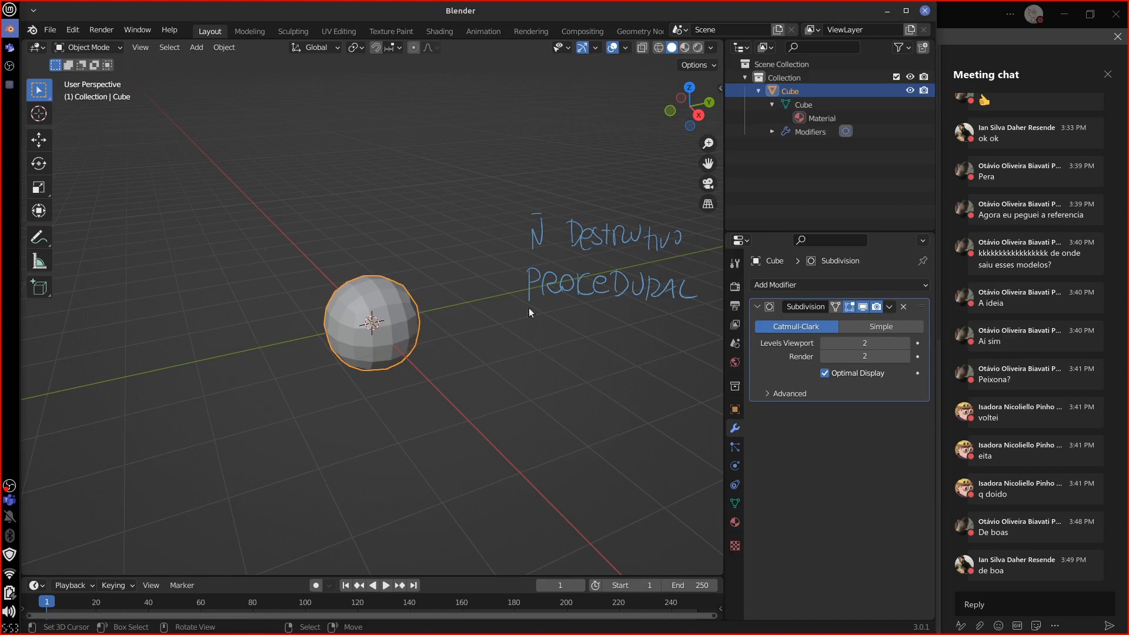
pyautogui.moveTo(690, 320)
pyautogui.mouseDown(button='right')
pyautogui.moveTo(594, 289)
pyautogui.moveTo(529, 297)
pyautogui.moveTo(574, 213)
pyautogui.moveTo(560, 202)
pyautogui.moveTo(675, 232)
pyautogui.moveTo(683, 250)
pyautogui.mouseUp(button='right')
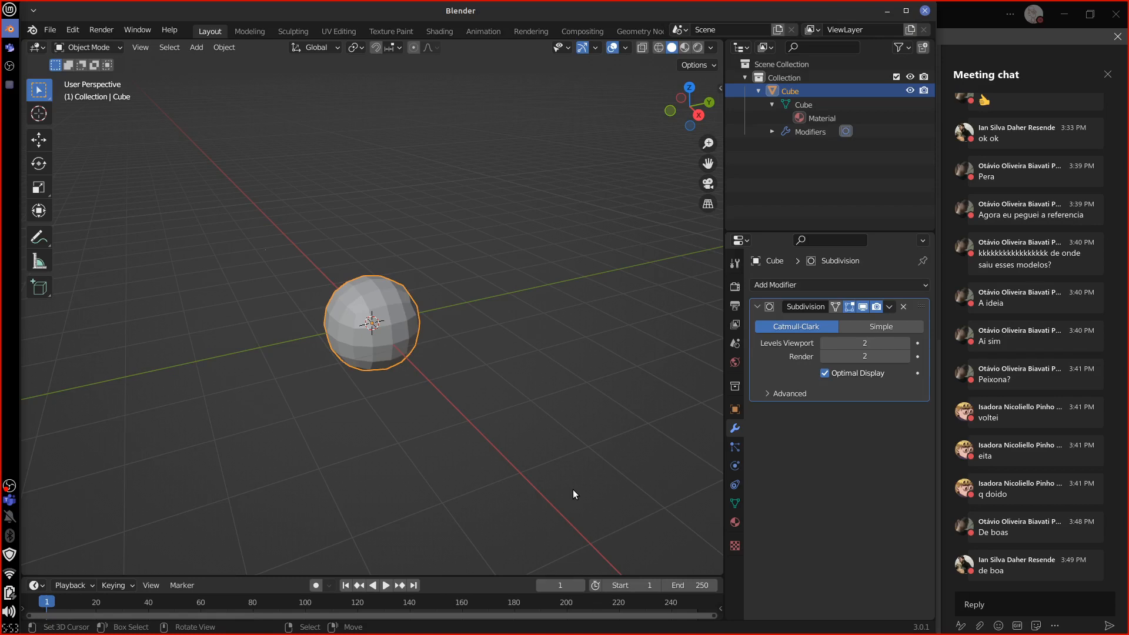
# Compare the cube's editable cage with its subdivided result by switching between Edit Mode and Object Mode and selecting a corner vertex.
pyautogui.press('Tab')
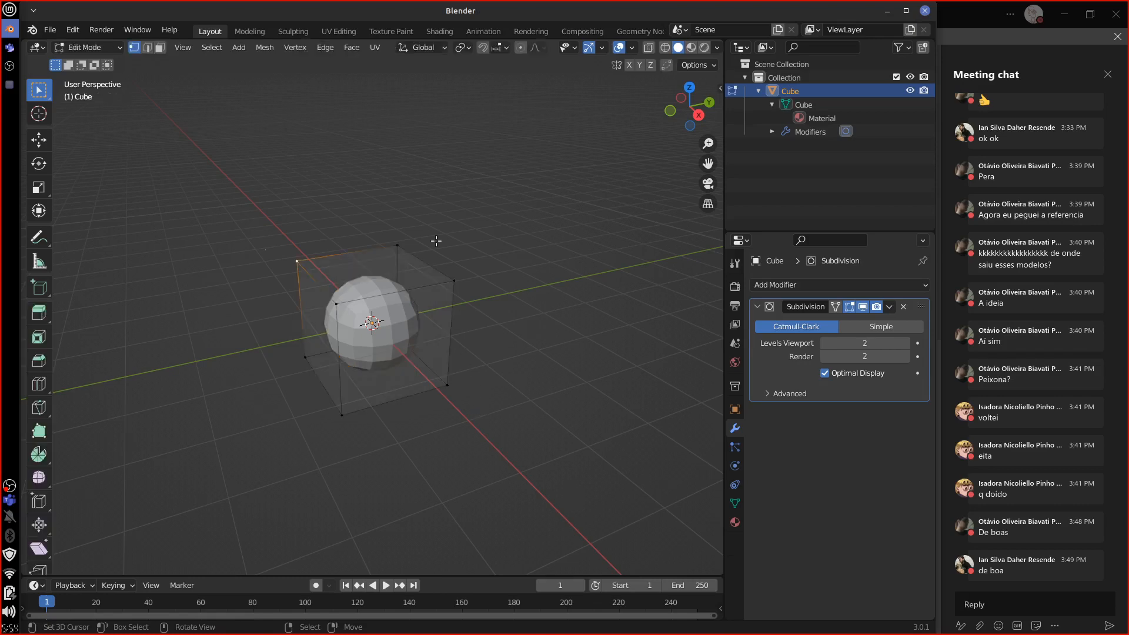
pyautogui.press('Tab')
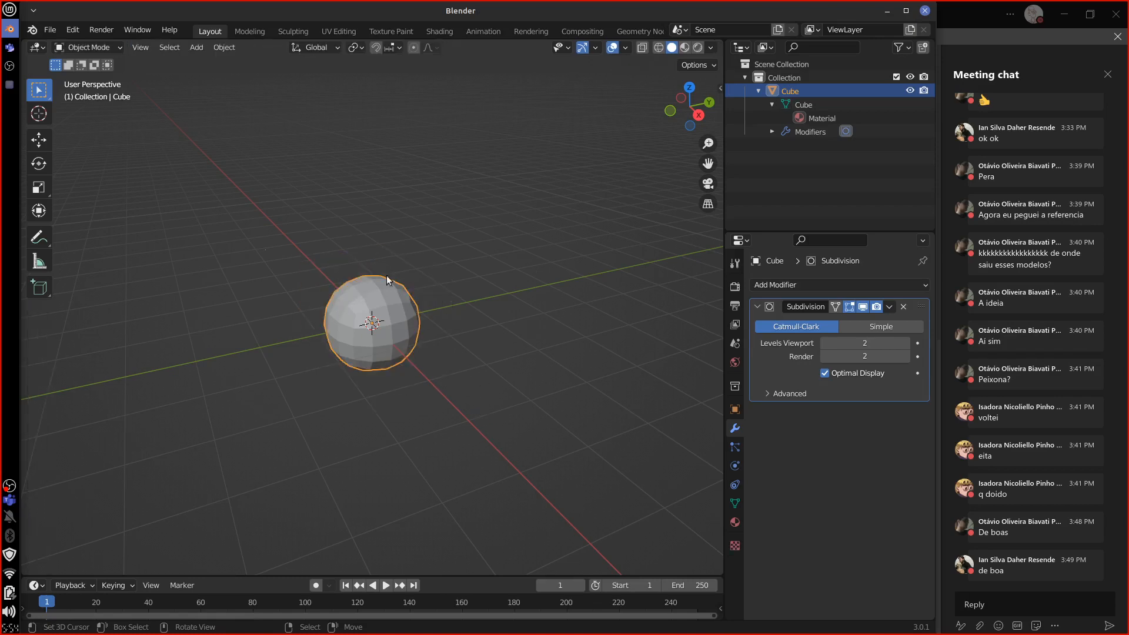
pyautogui.press('Tab')
pyautogui.press('Tab')
pyautogui.click(454, 282)
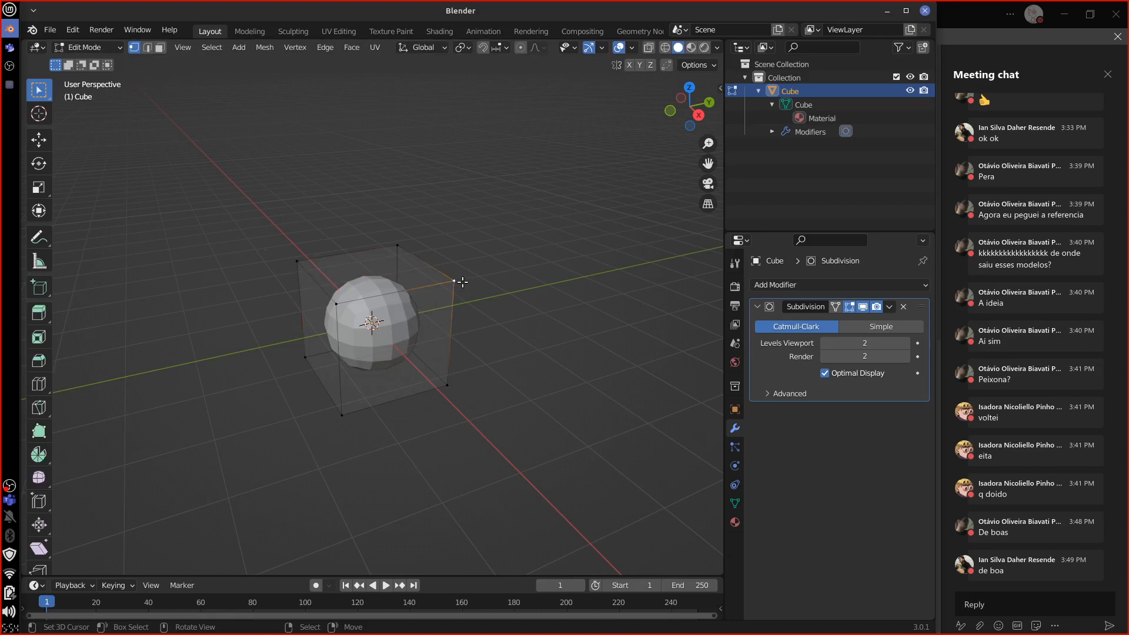
pyautogui.click(414, 239)
pyautogui.click(481, 314)
pyautogui.press('Tab')
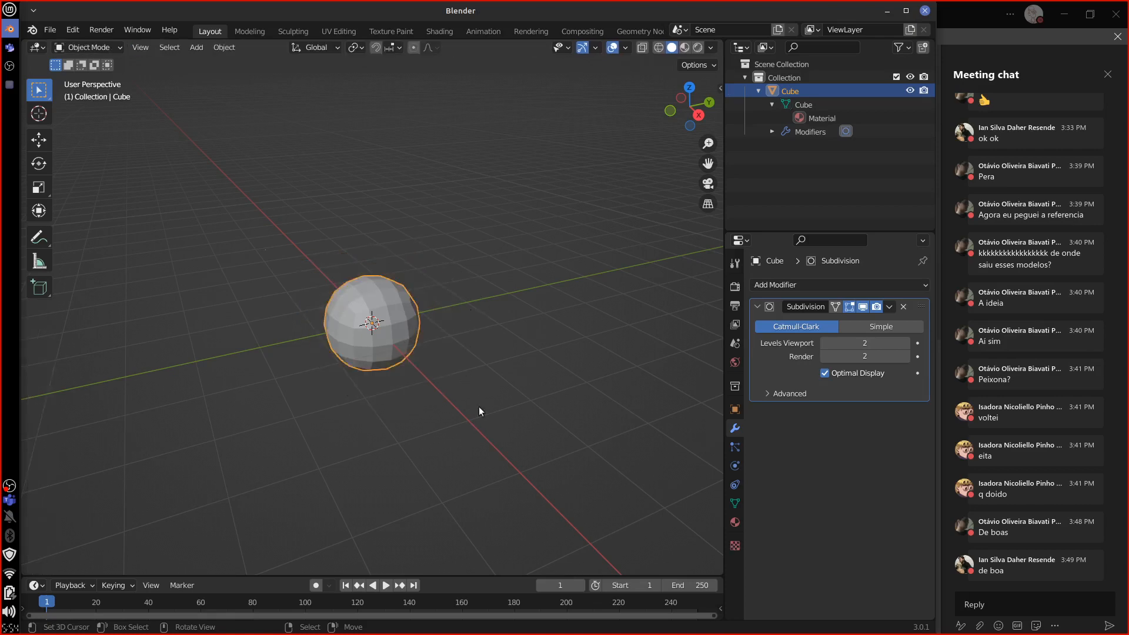
pyautogui.moveTo(447, 476); pyautogui.dragTo(495, 469, button='middle')
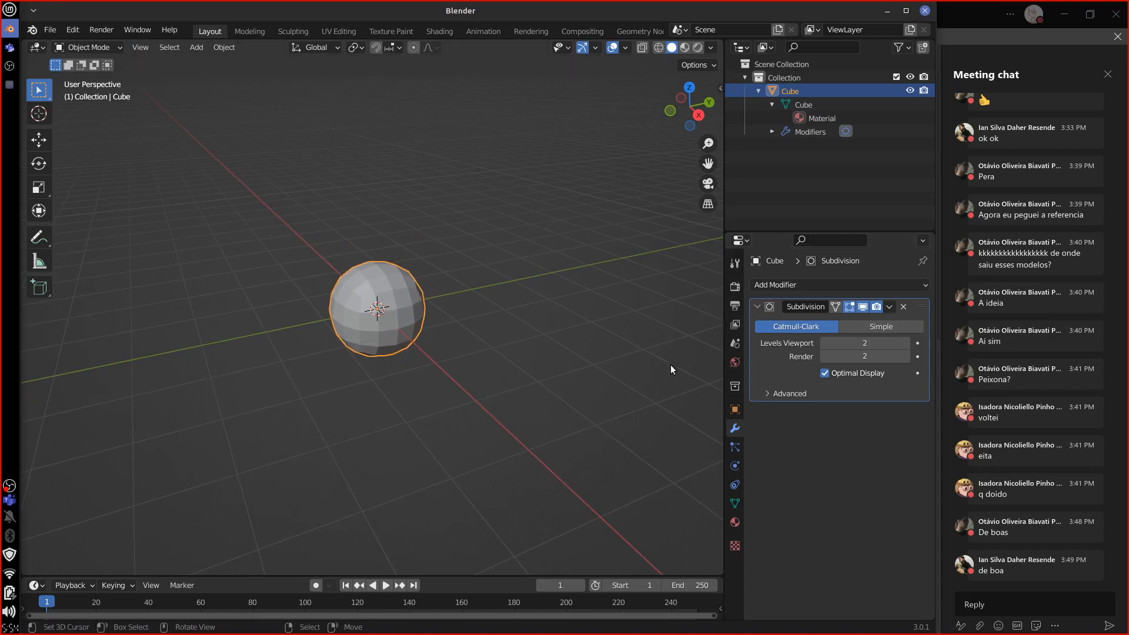
# Draw a long downward annotation arrow beside the modifier stack, with a horizontal bar across its upper end.
pyautogui.moveTo(683, 372); pyautogui.dragTo(676, 487)
pyautogui.moveTo(684, 317)
pyautogui.mouseDown()
pyautogui.moveTo(679, 538)
pyautogui.moveTo(687, 526)
pyautogui.mouseUp()
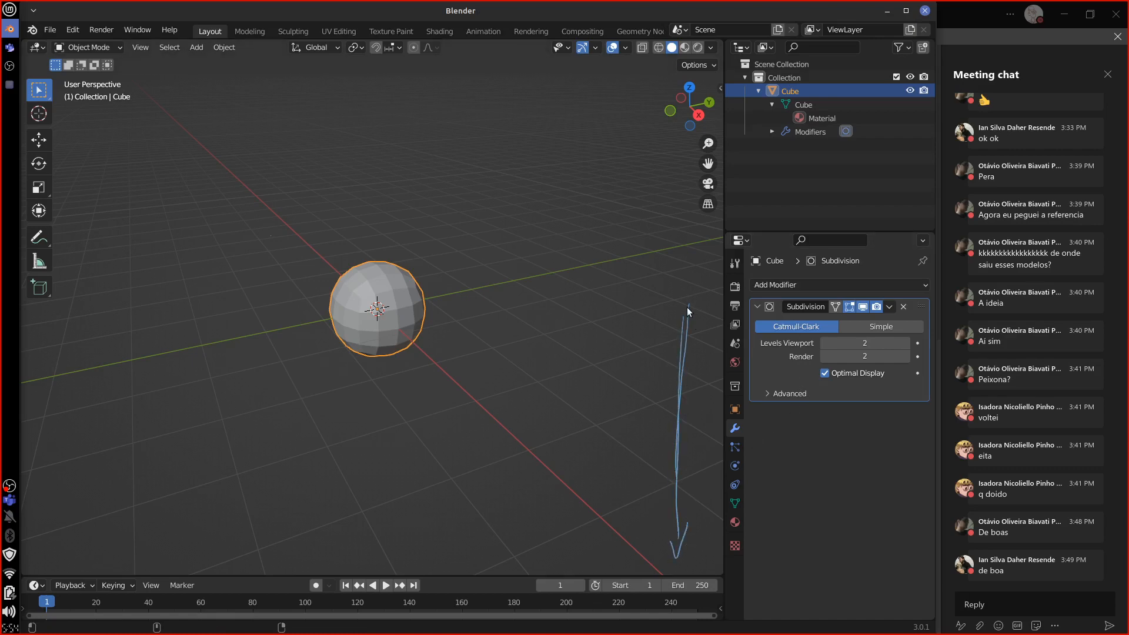
pyautogui.moveTo(712, 304); pyautogui.dragTo(655, 305)
# Remove the cube's Subdivision modifier and add a fresh Subdivision Surface modifier in its place.
pyautogui.click(904, 307)
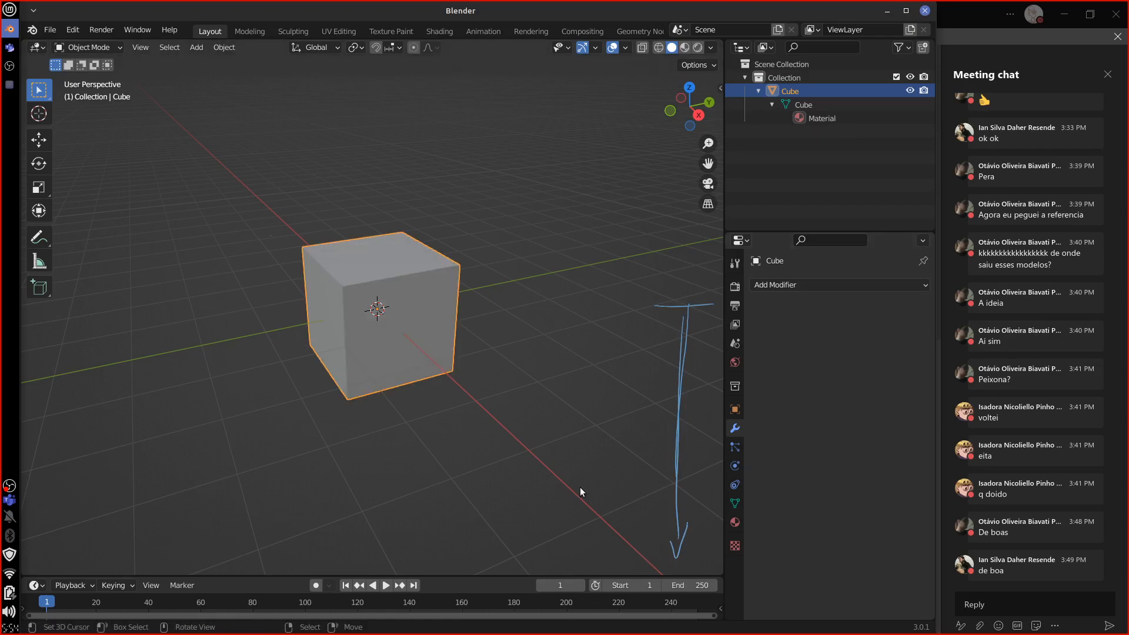
pyautogui.click(821, 286)
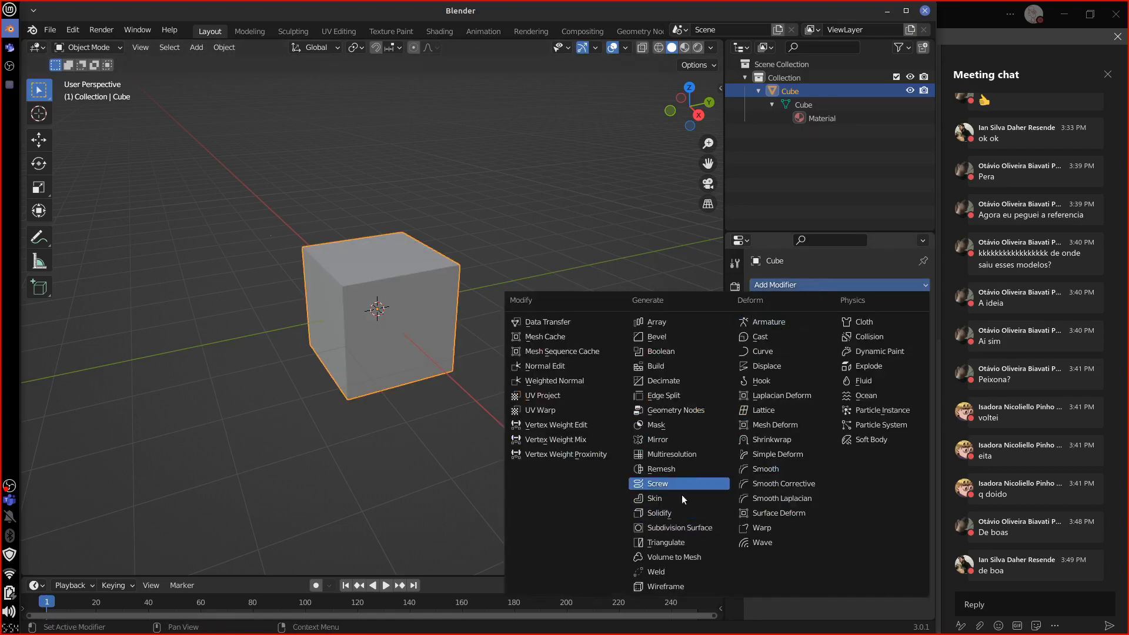
pyautogui.click(683, 528)
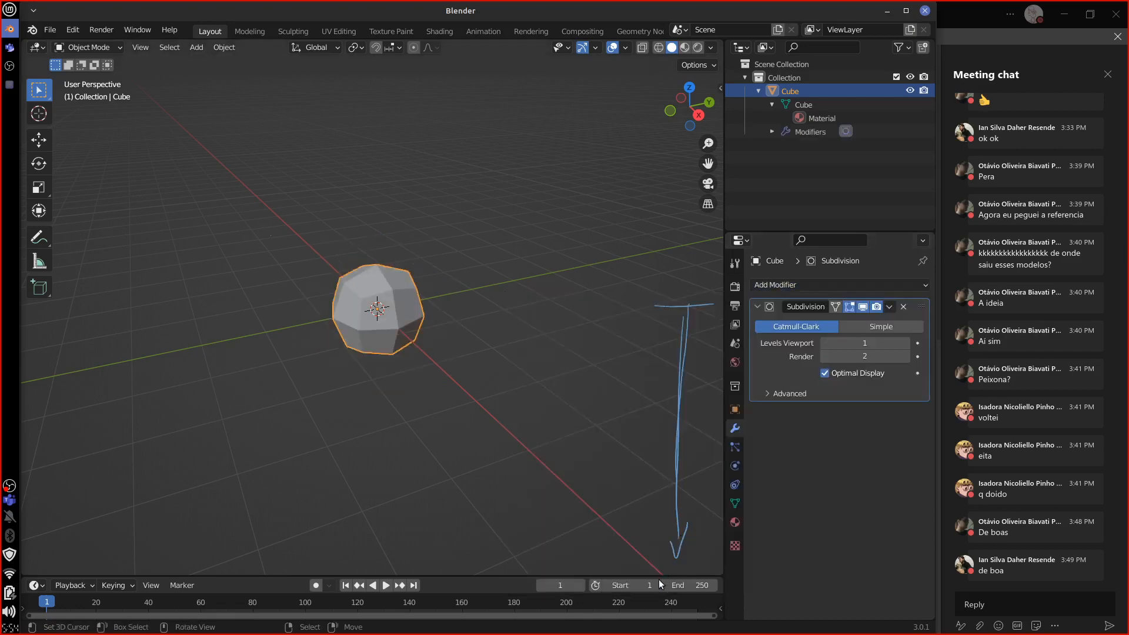
# Add a Wireframe modifier to the cube and move it above the Subdivision modifier in the stack.
pyautogui.click(825, 285)
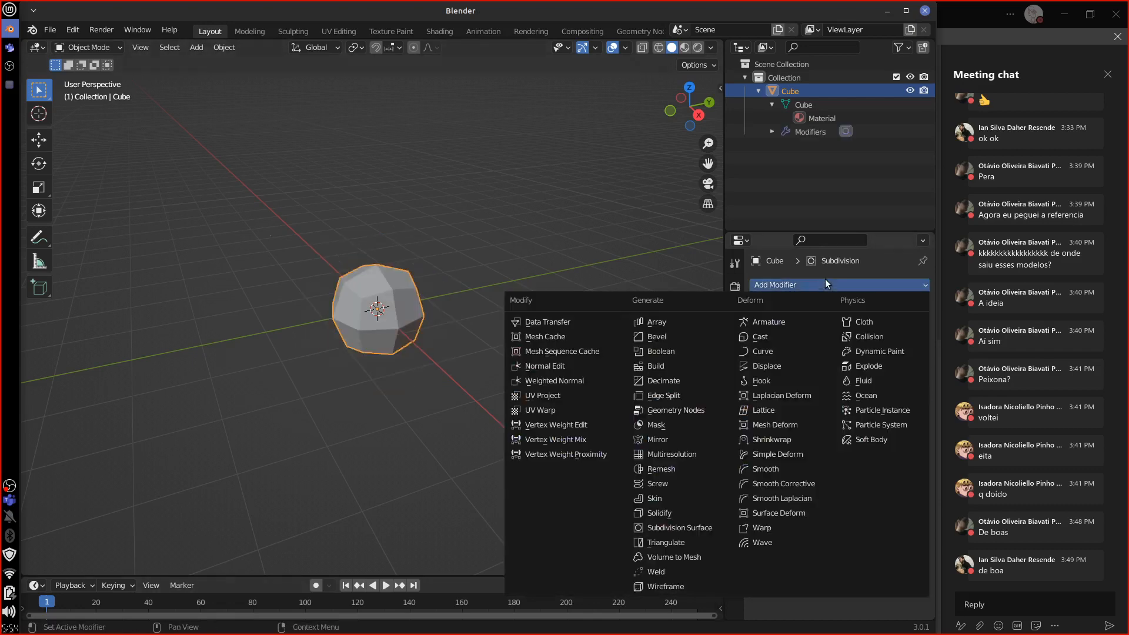
pyautogui.click(689, 585)
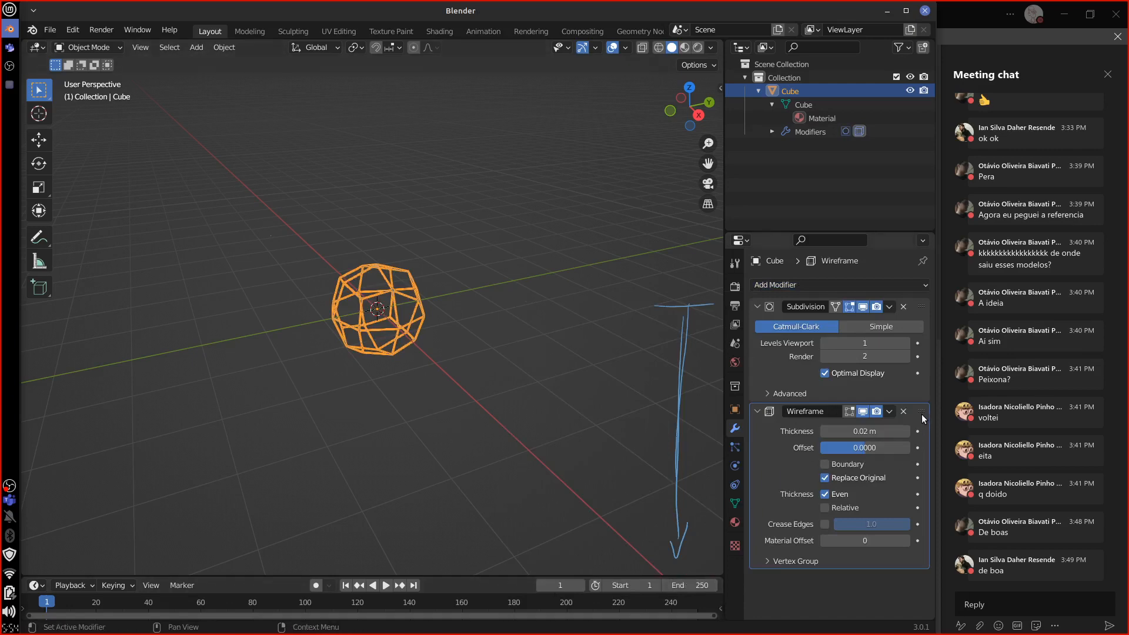
pyautogui.moveTo(922, 411); pyautogui.dragTo(922, 307)
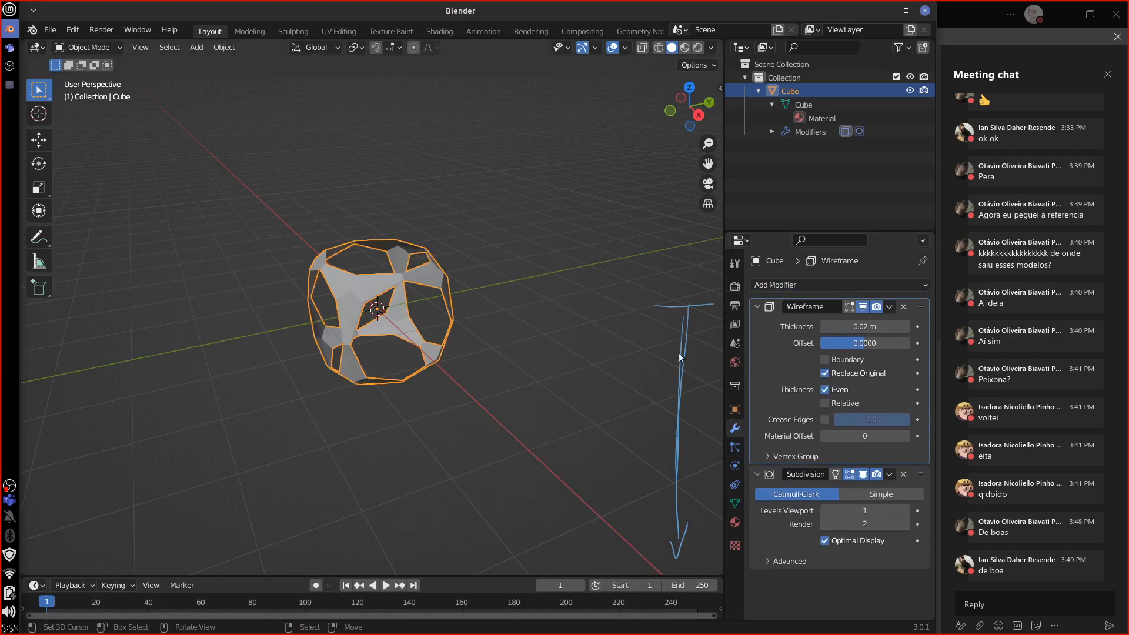
# Erase the downward arrow, mark the modifier order with small temporary strokes, and clear the remaining annotations from the viewport.
pyautogui.moveTo(676, 331)
pyautogui.mouseDown(button='right')
pyautogui.moveTo(683, 296)
pyautogui.moveTo(696, 439)
pyautogui.moveTo(679, 542)
pyautogui.moveTo(685, 314)
pyautogui.moveTo(701, 300)
pyautogui.mouseUp(button='right')
pyautogui.moveTo(690, 290); pyautogui.dragTo(689, 321)
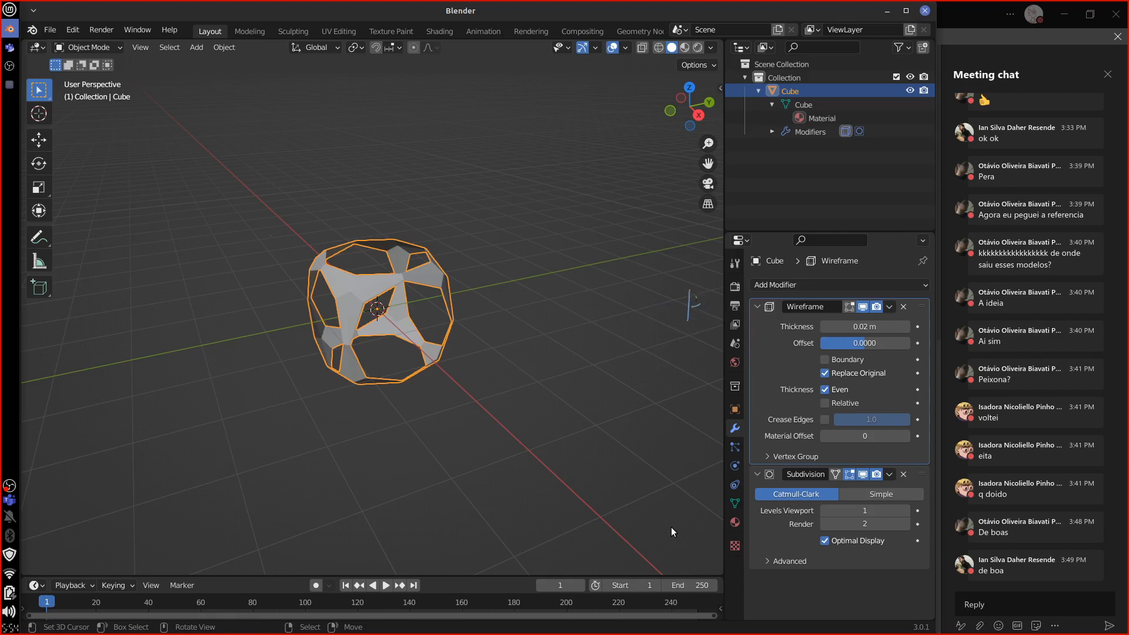
pyautogui.moveTo(671, 471); pyautogui.dragTo(674, 486)
pyautogui.moveTo(686, 325); pyautogui.dragTo(677, 492, button='right')
pyautogui.moveTo(595, 295)
pyautogui.mouseDown()
pyautogui.moveTo(608, 320)
pyautogui.moveTo(664, 305)
pyautogui.mouseUp()
pyautogui.moveTo(598, 348)
pyautogui.mouseDown()
pyautogui.moveTo(661, 335)
pyautogui.moveTo(669, 351)
pyautogui.moveTo(600, 310)
pyautogui.moveTo(572, 321)
pyautogui.mouseUp()
pyautogui.scroll(1, 595, 382)
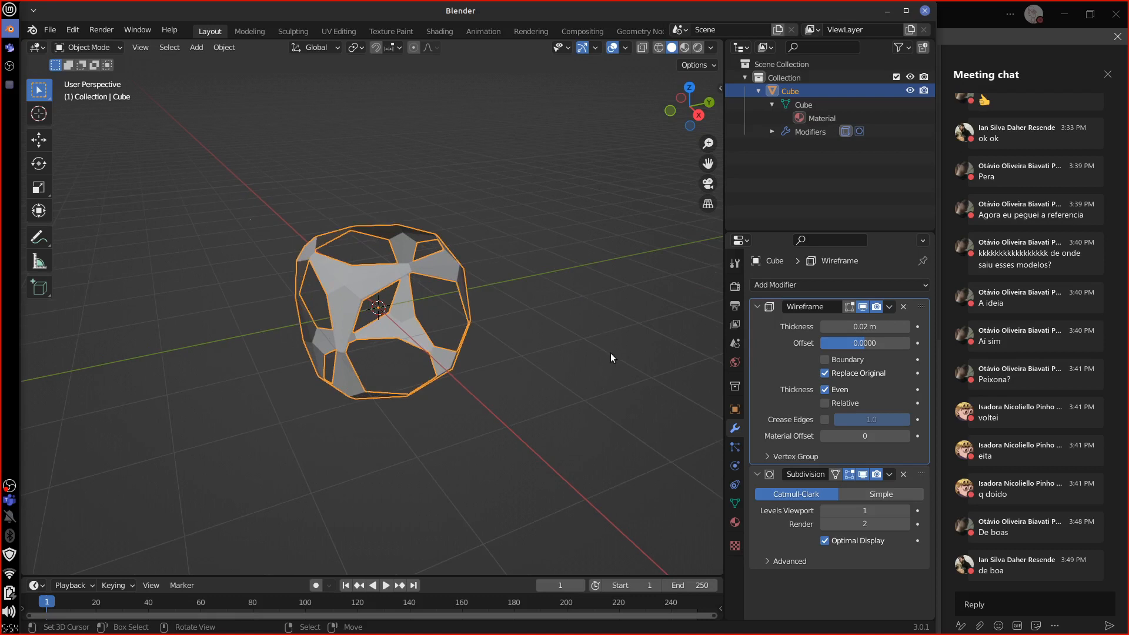
# Handwrite the annotation "ORDEM DOS MODIFICADORES IMPORTA" in the empty viewport space beside the cube, and erase it.
pyautogui.moveTo(611, 353)
pyautogui.mouseDown(button='middle')
pyautogui.moveTo(554, 361)
pyautogui.moveTo(530, 286)
pyautogui.mouseUp(button='middle')
pyautogui.moveTo(524, 281)
pyautogui.mouseDown()
pyautogui.moveTo(530, 306)
pyautogui.moveTo(524, 281)
pyautogui.moveTo(579, 306)
pyautogui.moveTo(583, 282)
pyautogui.moveTo(679, 287)
pyautogui.moveTo(688, 305)
pyautogui.mouseUp()
pyautogui.moveTo(535, 348)
pyautogui.mouseDown()
pyautogui.moveTo(574, 323)
pyautogui.moveTo(631, 333)
pyautogui.mouseUp()
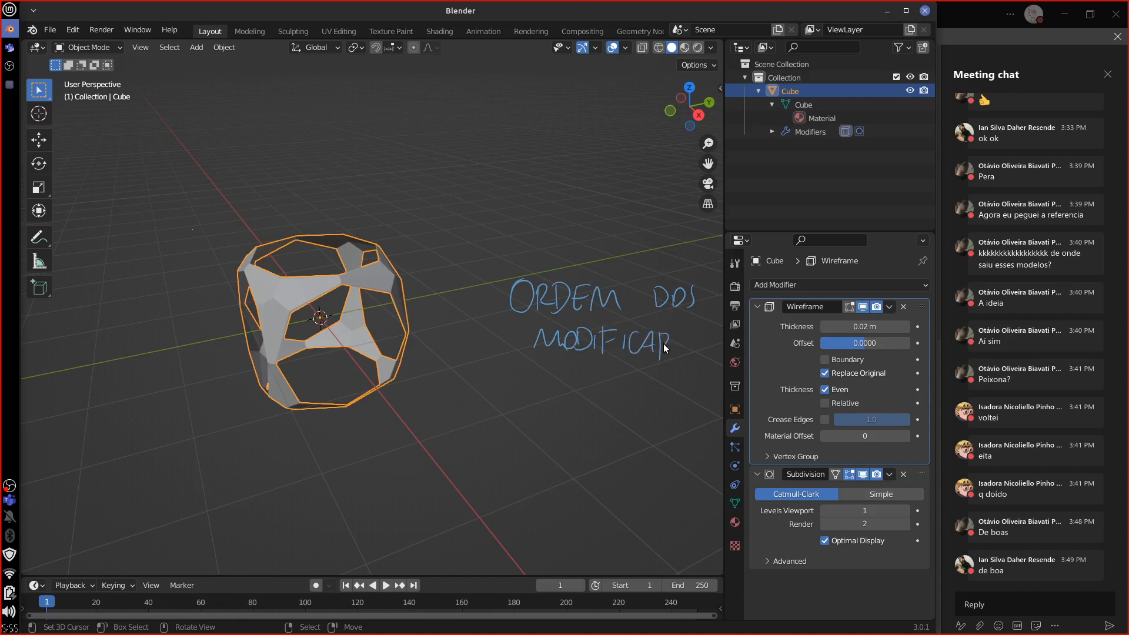
pyautogui.moveTo(665, 348)
pyautogui.mouseDown()
pyautogui.moveTo(675, 334)
pyautogui.moveTo(695, 353)
pyautogui.moveTo(713, 350)
pyautogui.mouseUp()
pyautogui.moveTo(565, 388)
pyautogui.mouseDown()
pyautogui.moveTo(600, 399)
pyautogui.moveTo(628, 375)
pyautogui.moveTo(634, 391)
pyautogui.mouseUp()
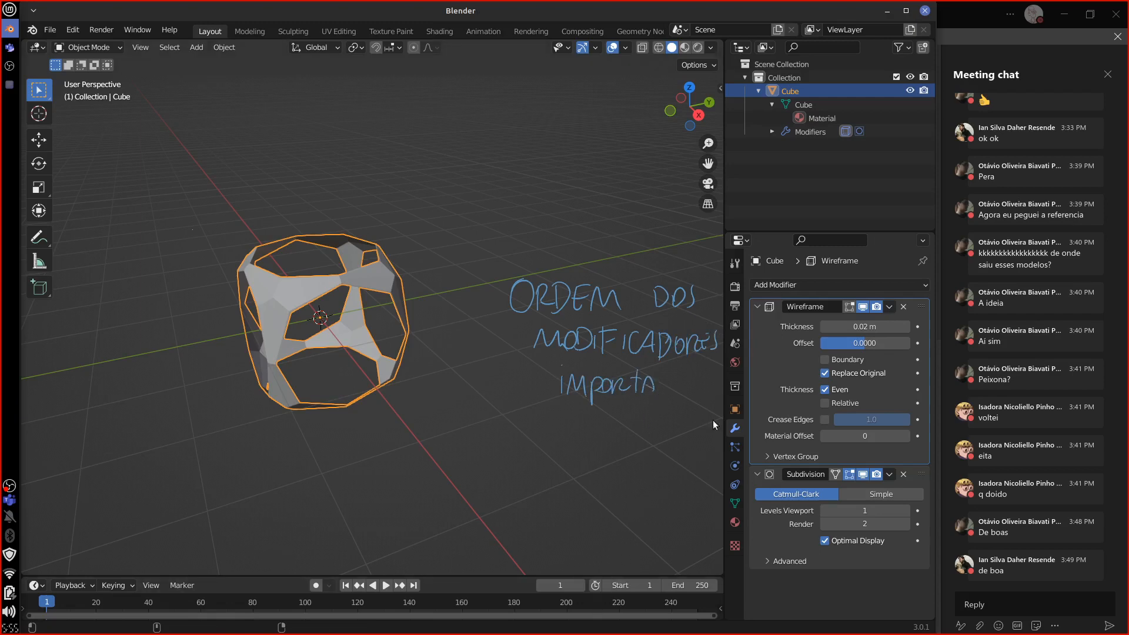
pyautogui.moveTo(709, 282)
pyautogui.mouseDown(button='right')
pyautogui.moveTo(697, 321)
pyautogui.moveTo(676, 330)
pyautogui.moveTo(647, 311)
pyautogui.moveTo(624, 365)
pyautogui.moveTo(514, 299)
pyautogui.mouseUp(button='right')
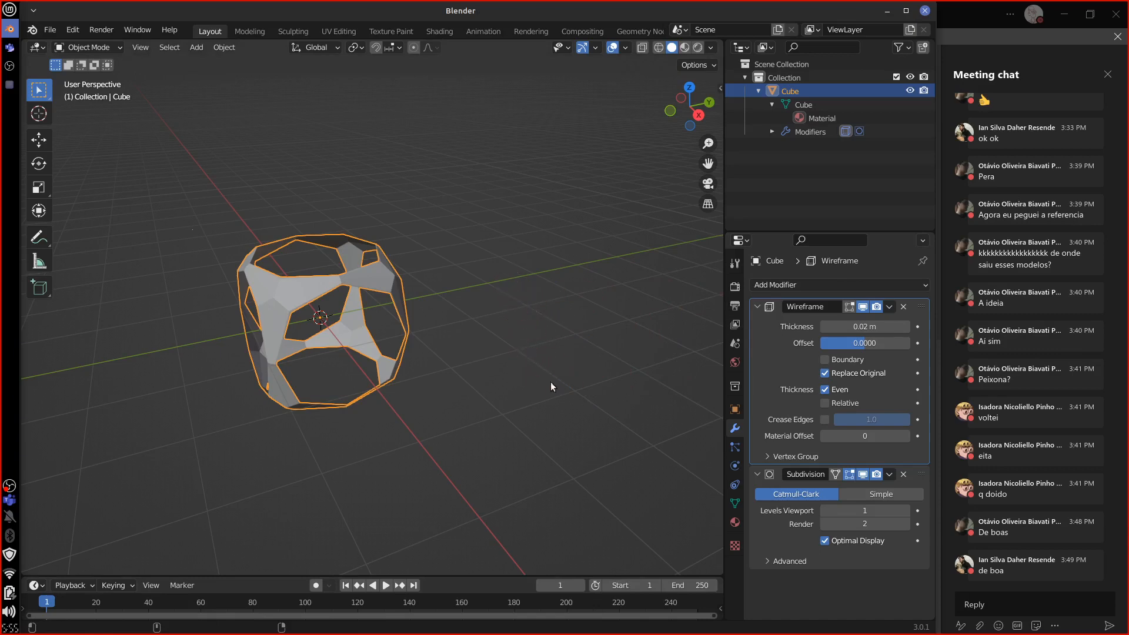
# Replace the cube's Subdivision and Wireframe modifiers with an Array modifier, and enlarge the properties editor and its contents.
pyautogui.click(904, 475)
pyautogui.click(905, 307)
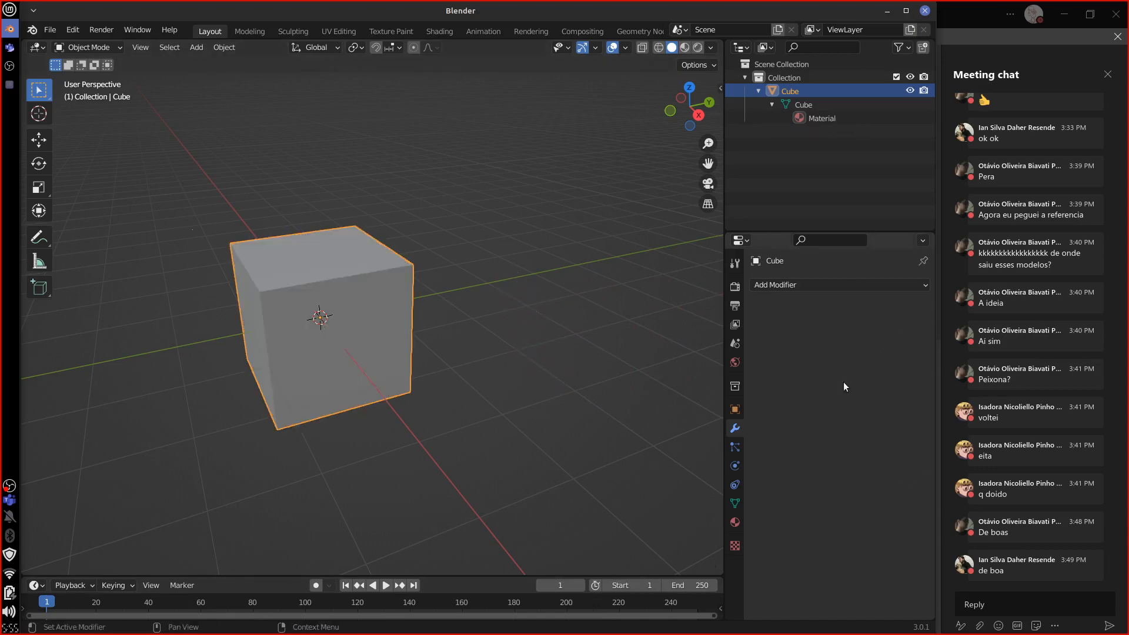
pyautogui.click(799, 286)
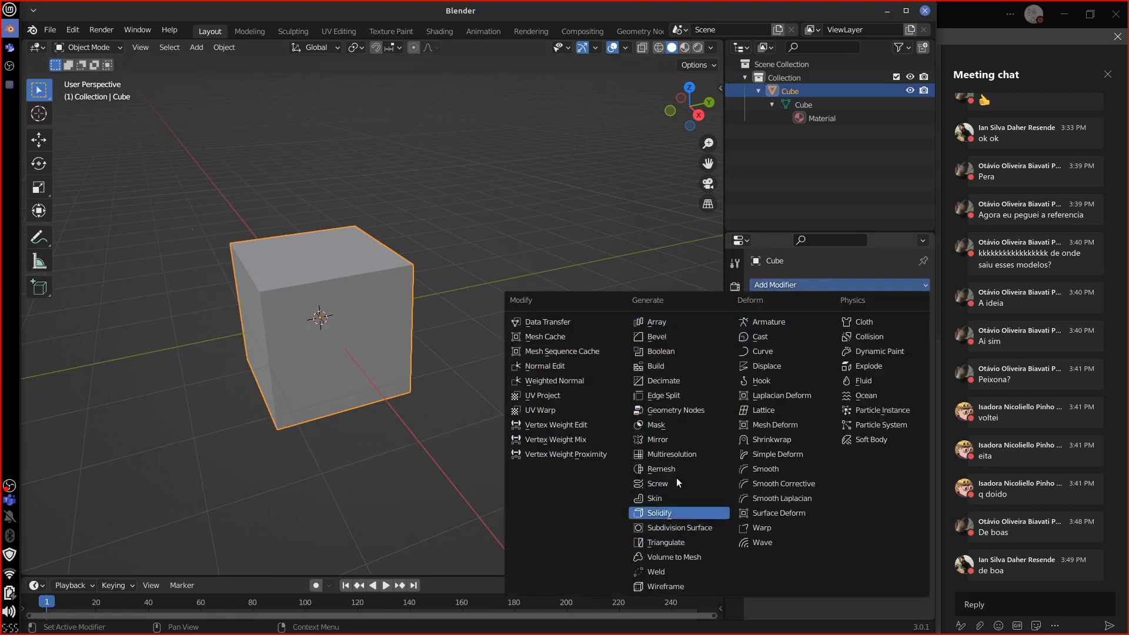
pyautogui.click(659, 322)
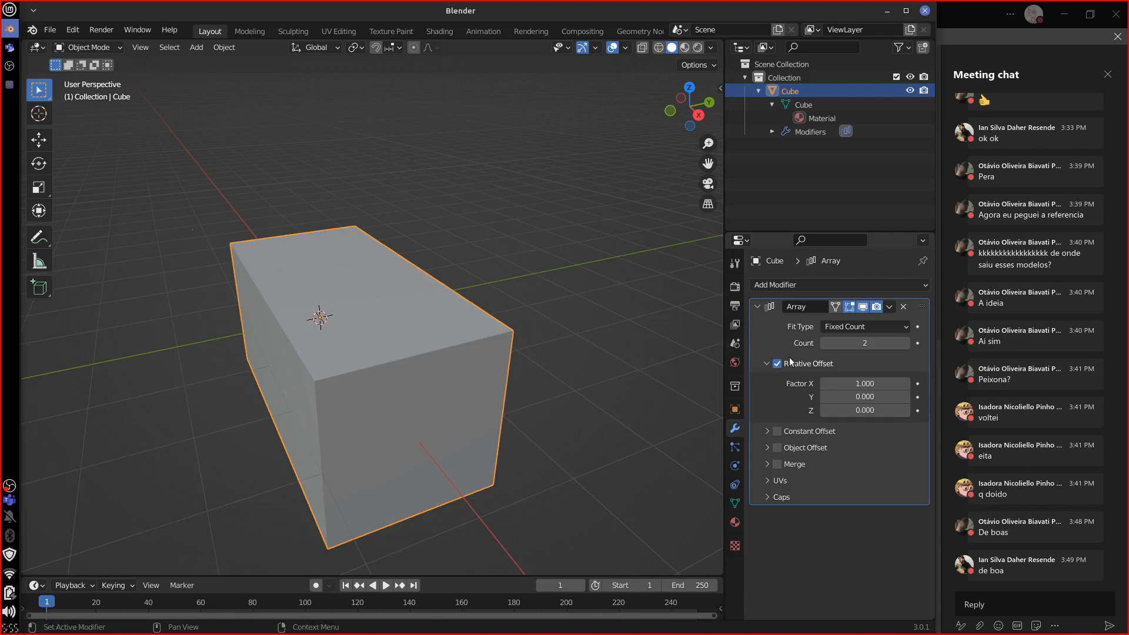
pyautogui.keyDown('ctrl'); pyautogui.moveTo(790, 357); pyautogui.dragTo(777, 367, button='middle'); pyautogui.keyUp('ctrl')
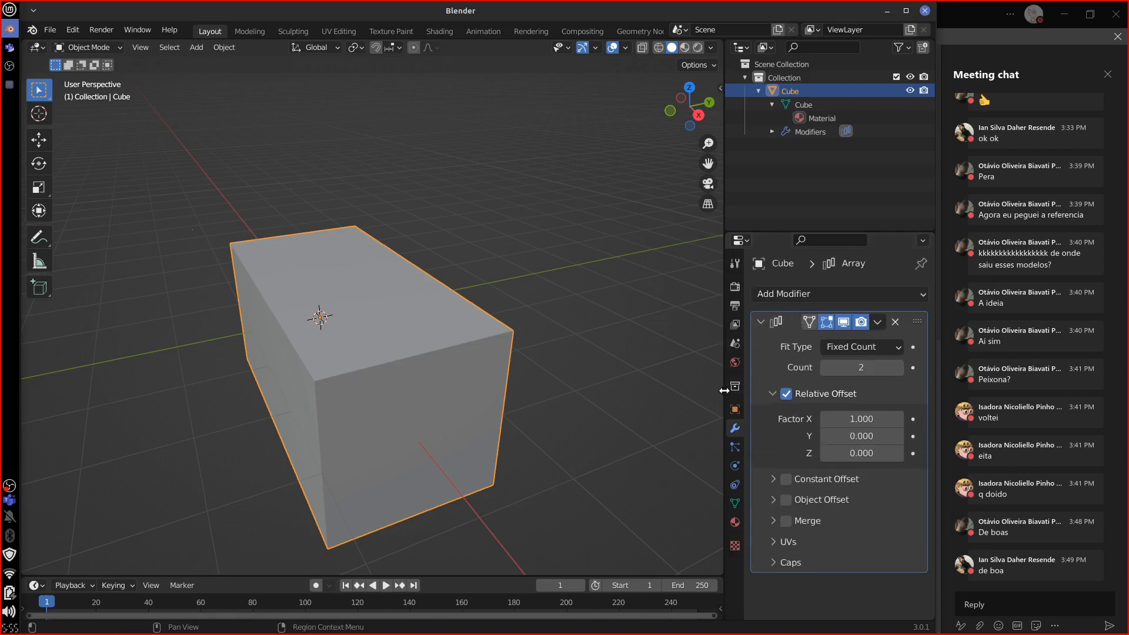
pyautogui.moveTo(724, 392); pyautogui.dragTo(662, 395)
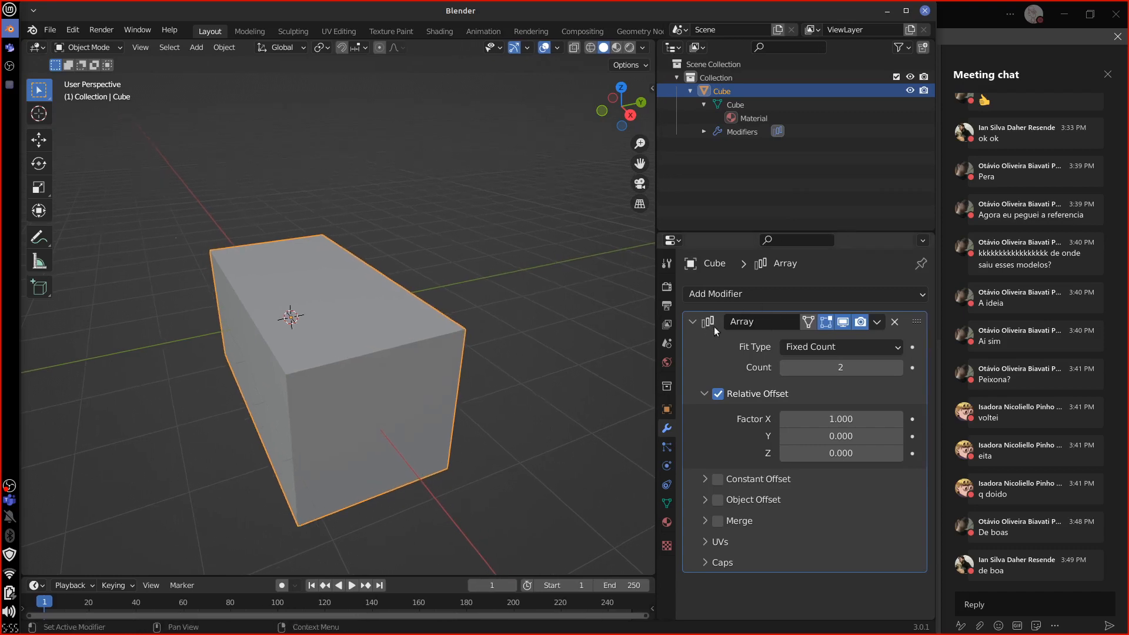
# Rename the Array modifier with a person's first name in capitals.
pyautogui.click(753, 323)
pyautogui.write('FER')
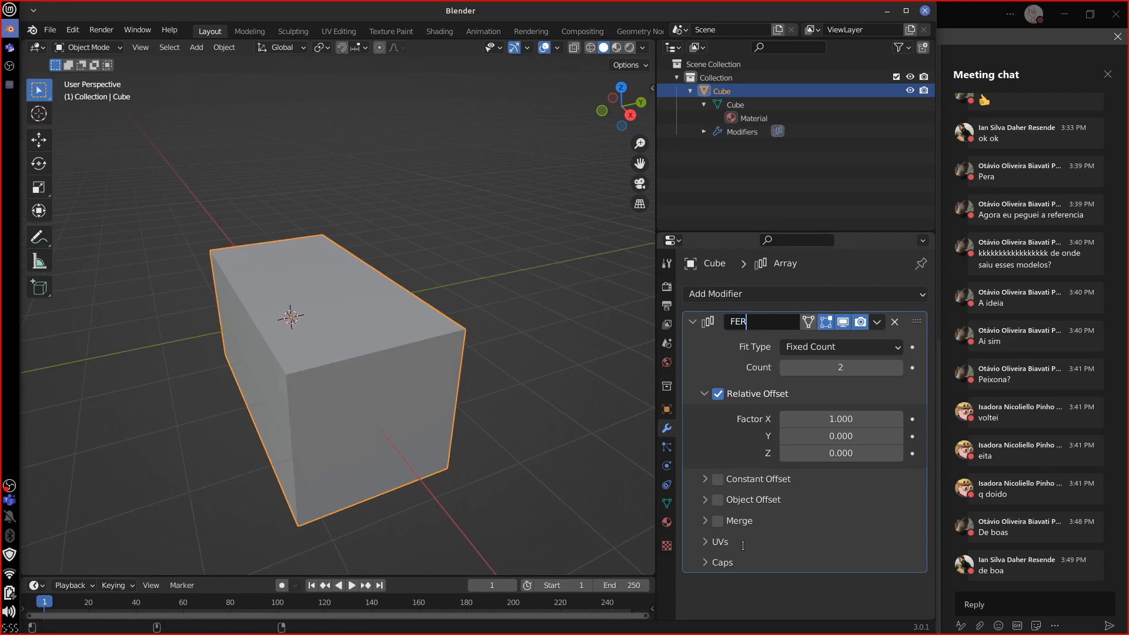
pyautogui.write('NANDO')
pyautogui.press('Return')
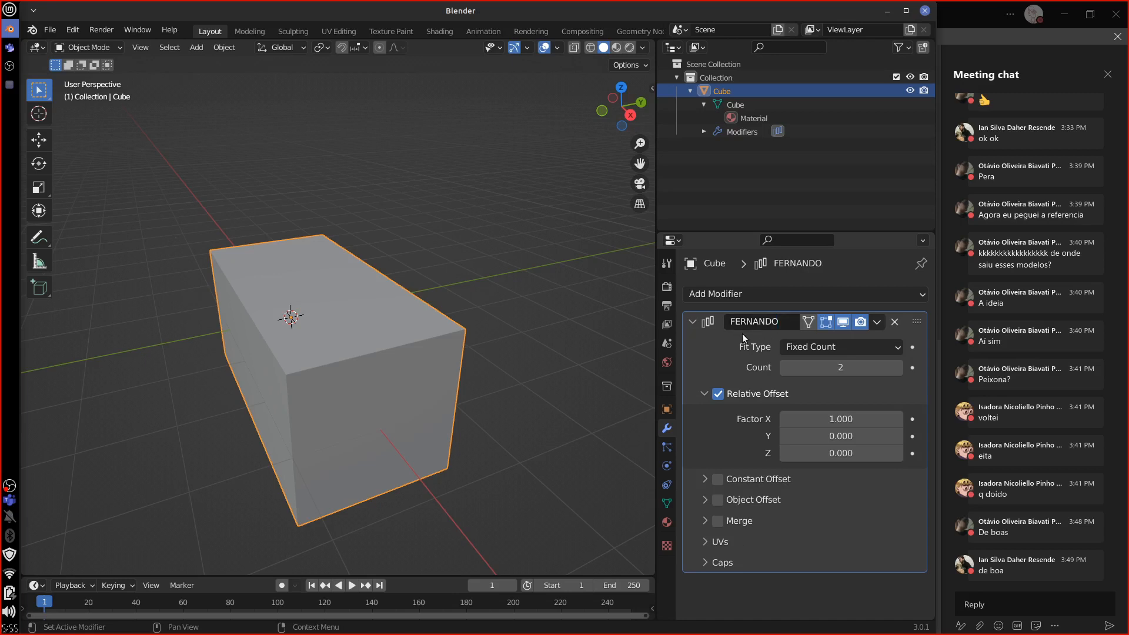
# Rename the Array modifier as VERTICAL.
pyautogui.click(770, 324)
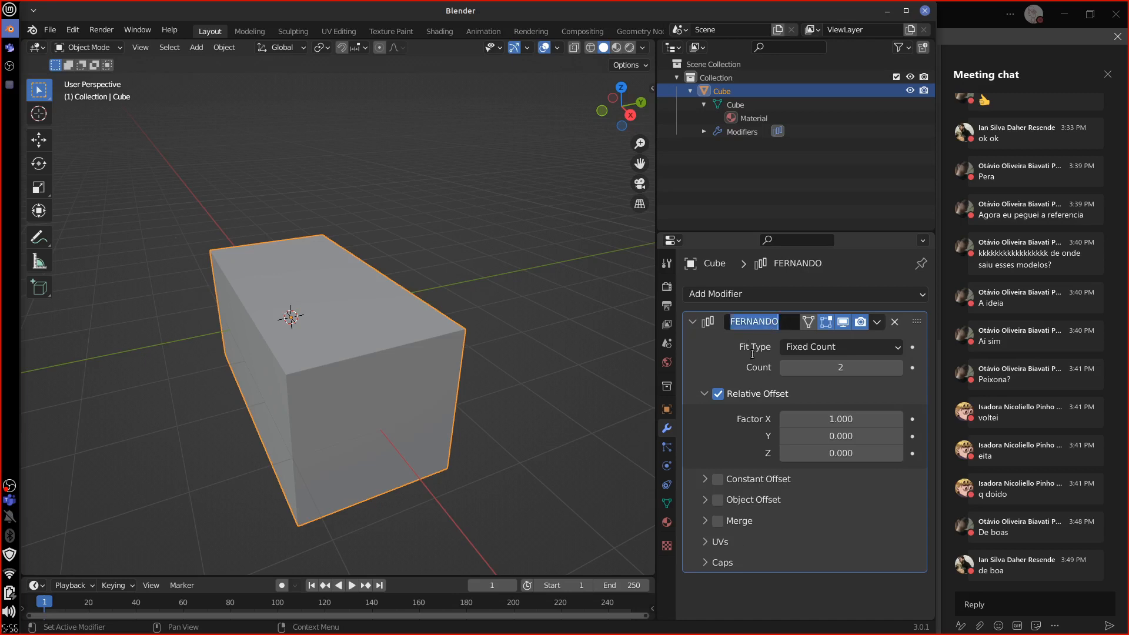
pyautogui.press('BackSpace')
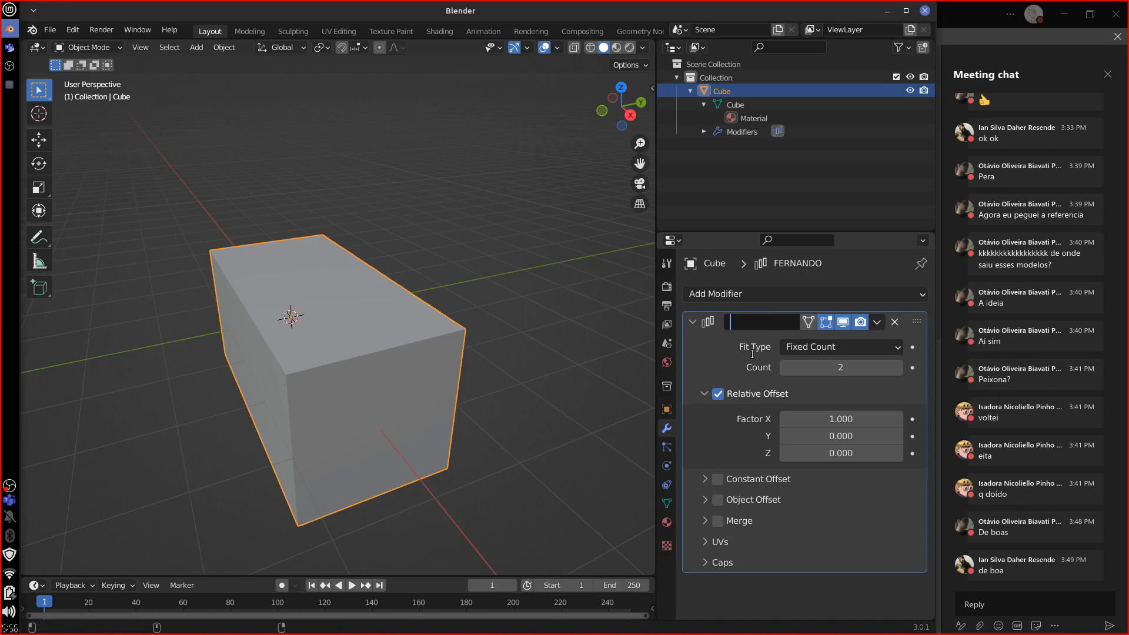
pyautogui.write('VERTICAL')
pyautogui.press('Return')
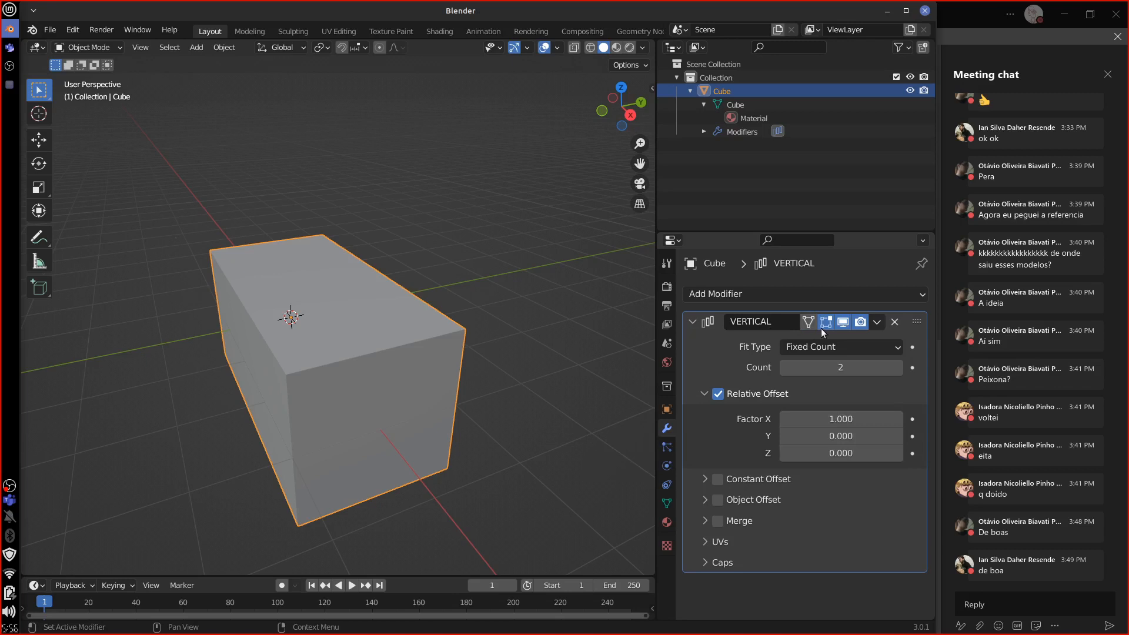
# Collapse and expand the VERTICAL modifier's settings several times, leaving them expanded.
pyautogui.click(694, 328)
pyautogui.click(694, 328)
pyautogui.click(694, 328)
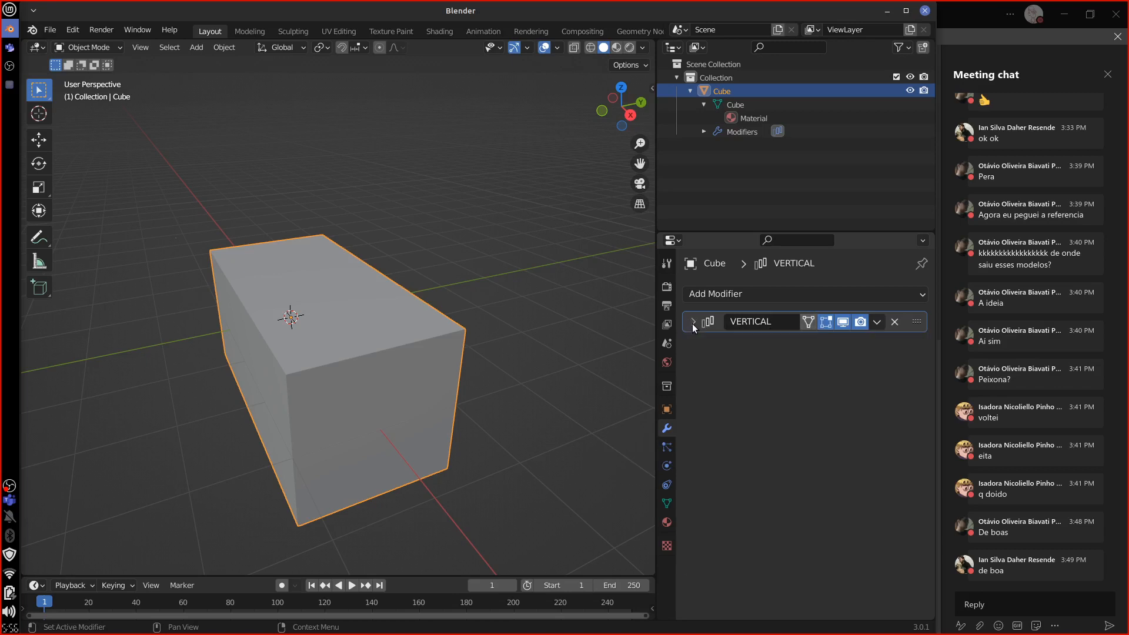
pyautogui.click(694, 327)
pyautogui.click(695, 328)
pyautogui.click(696, 327)
pyautogui.click(694, 321)
pyautogui.click(695, 323)
pyautogui.click(712, 321)
pyautogui.click(707, 322)
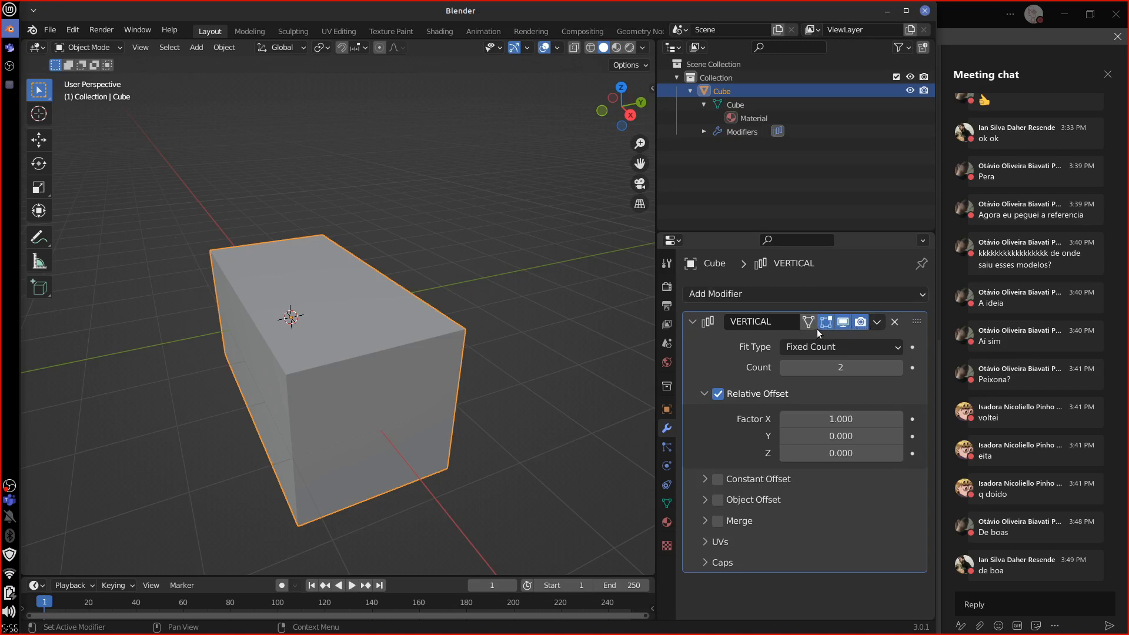
# Enter Edit Mode on the cube, select its whole mesh, and turn on the Array modifier's On Cage display.
pyautogui.press('Tab')
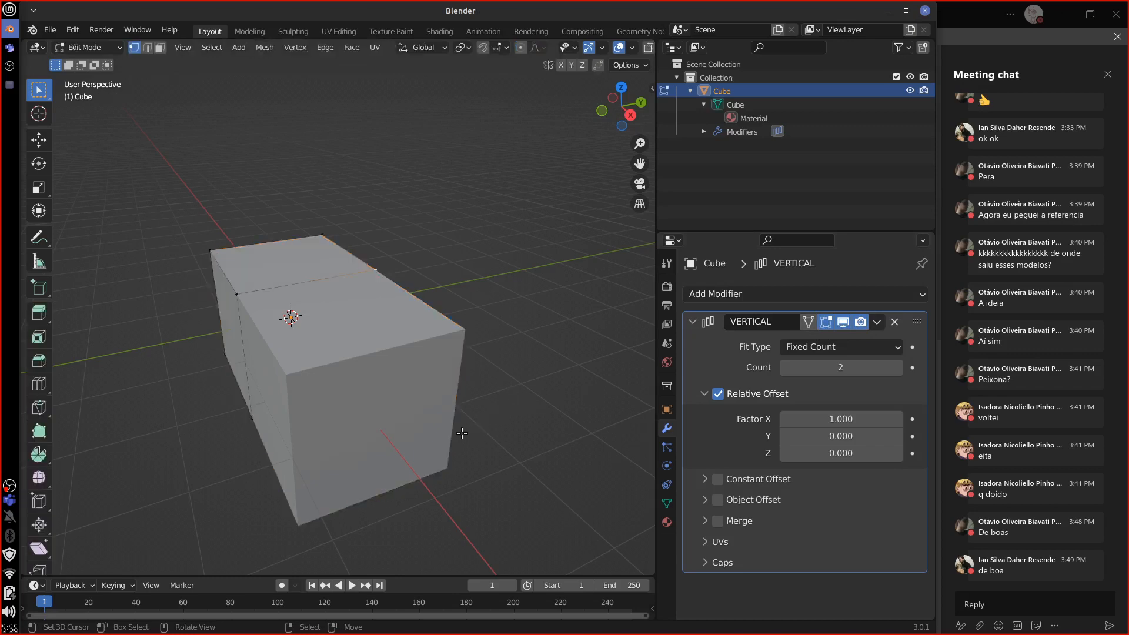
pyautogui.moveTo(463, 434)
pyautogui.mouseDown(button='middle')
pyautogui.moveTo(535, 431)
pyautogui.moveTo(461, 429)
pyautogui.mouseUp(button='middle')
pyautogui.press('a')
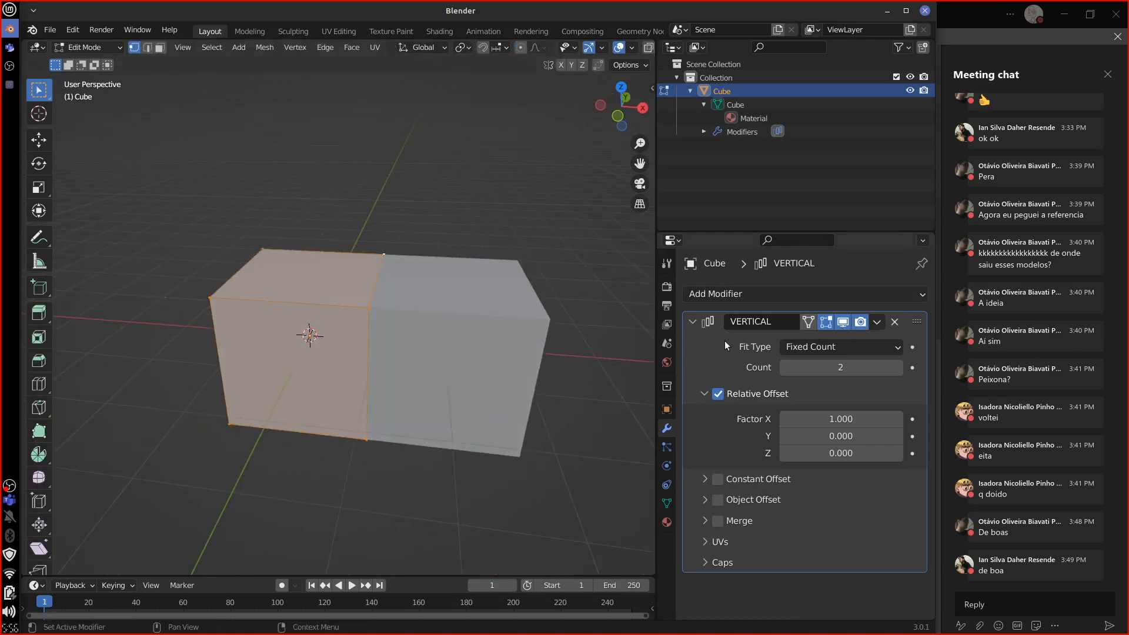
pyautogui.click(810, 326)
pyautogui.click(810, 325)
pyautogui.click(810, 326)
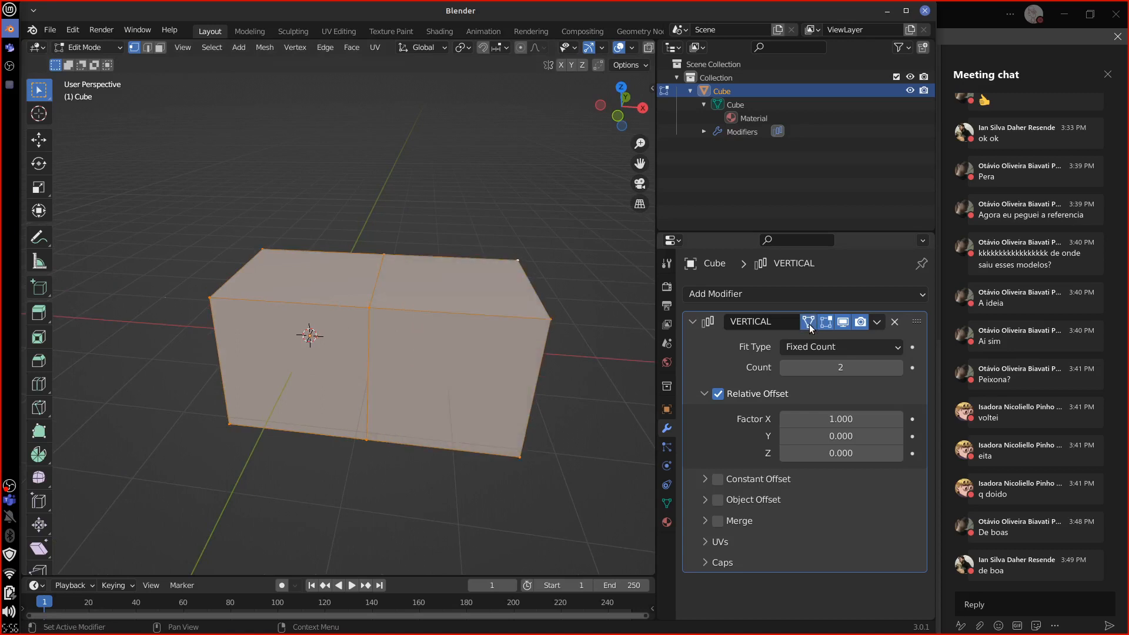
# Try moving an upper corner vertex through the arrayed copy, turn off On Cage, and try moving the original vertex.
pyautogui.click(558, 320)
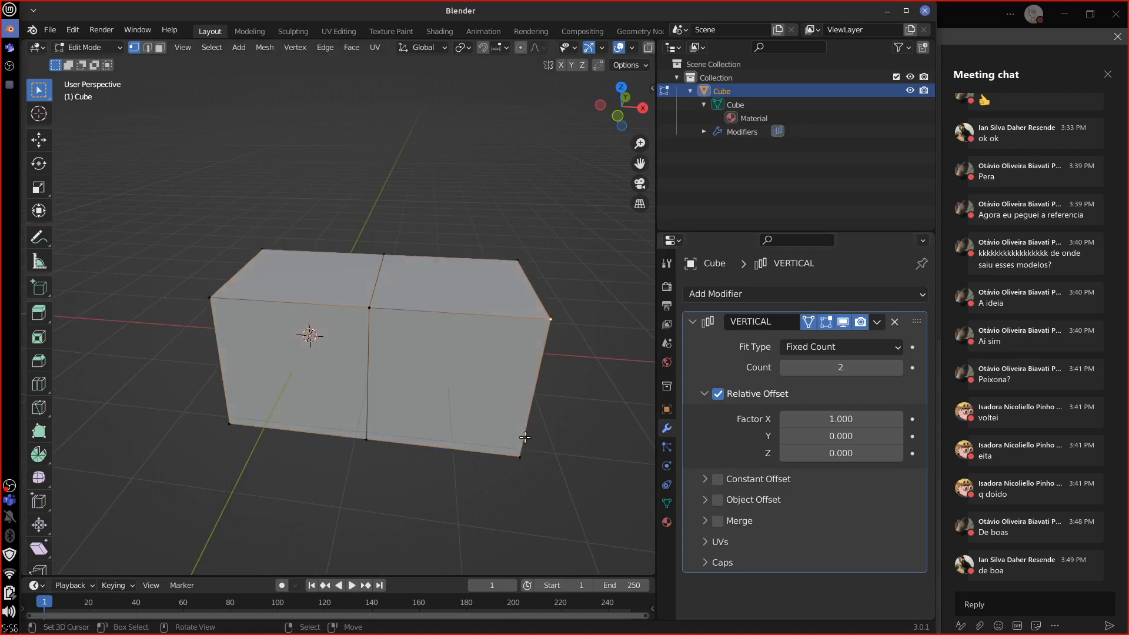
pyautogui.press('g')
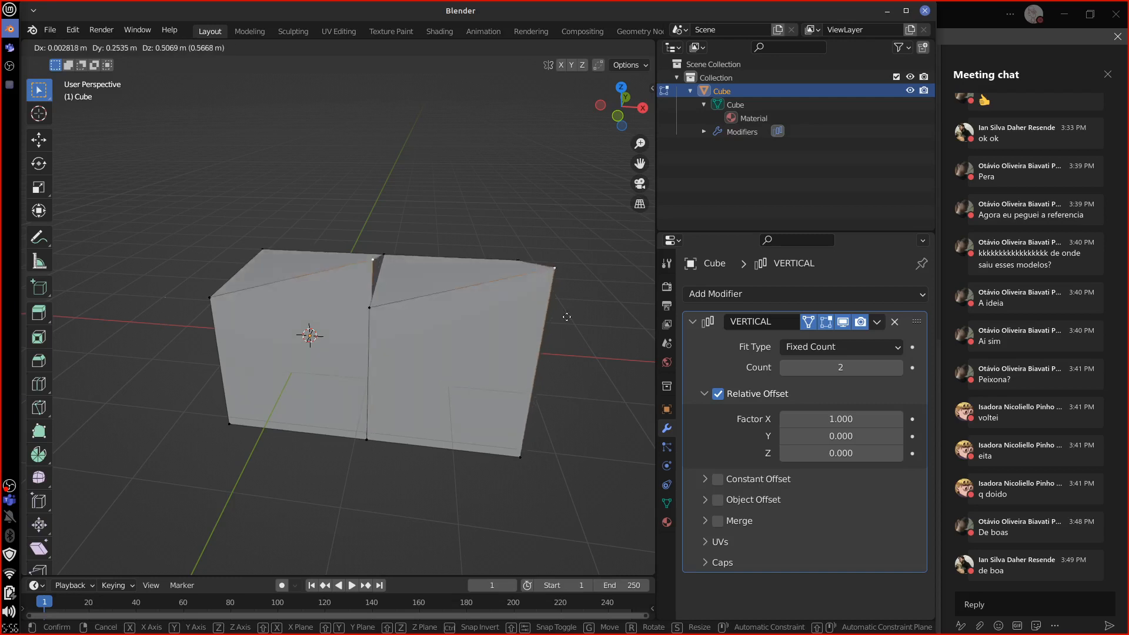
pyautogui.rightClick(564, 329)
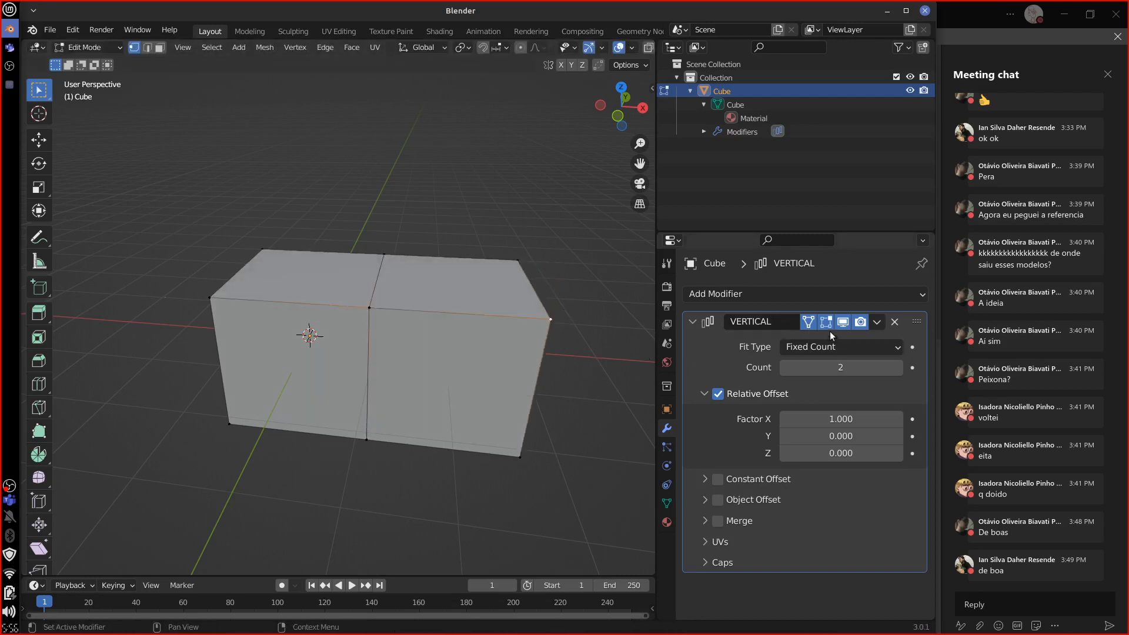
pyautogui.click(810, 324)
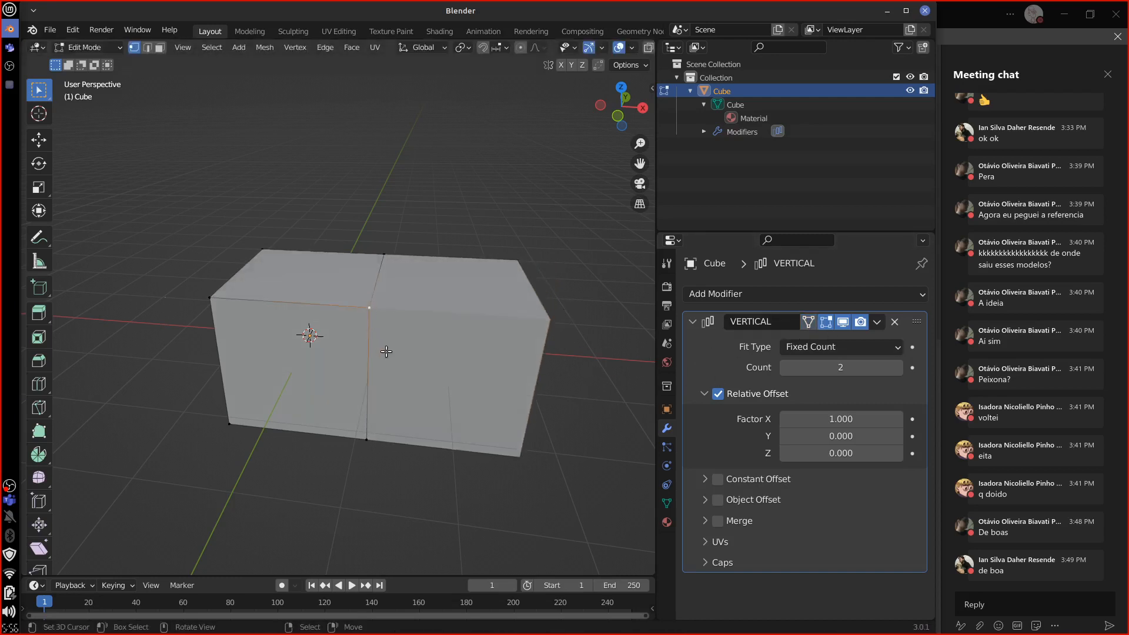
pyautogui.press('g')
pyautogui.rightClick(372, 345)
# Replace the cube's Array modifier with a Solidify modifier.
pyautogui.click(895, 321)
pyautogui.click(823, 299)
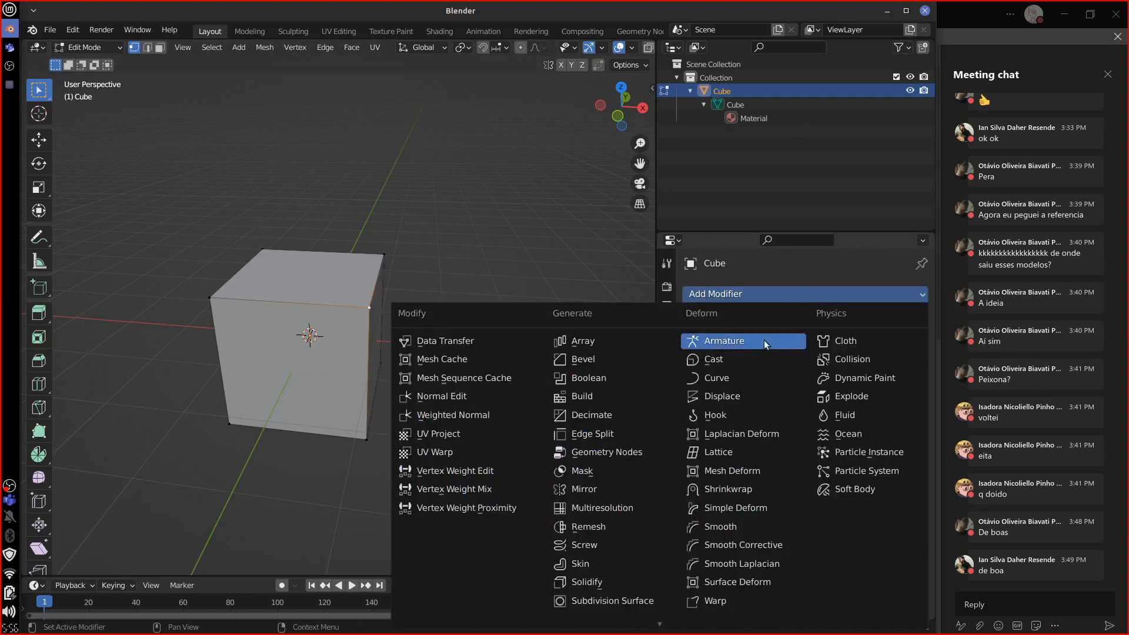
pyautogui.click(608, 579)
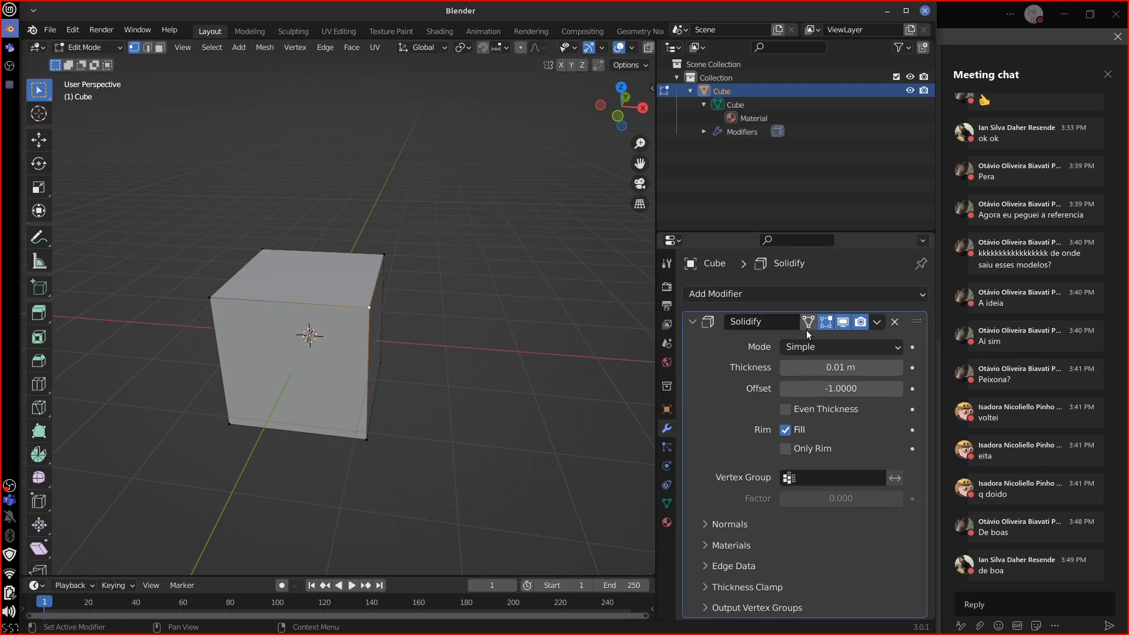
# Replace the Solidify modifier with a Subdivision Surface modifier.
pyautogui.click(895, 322)
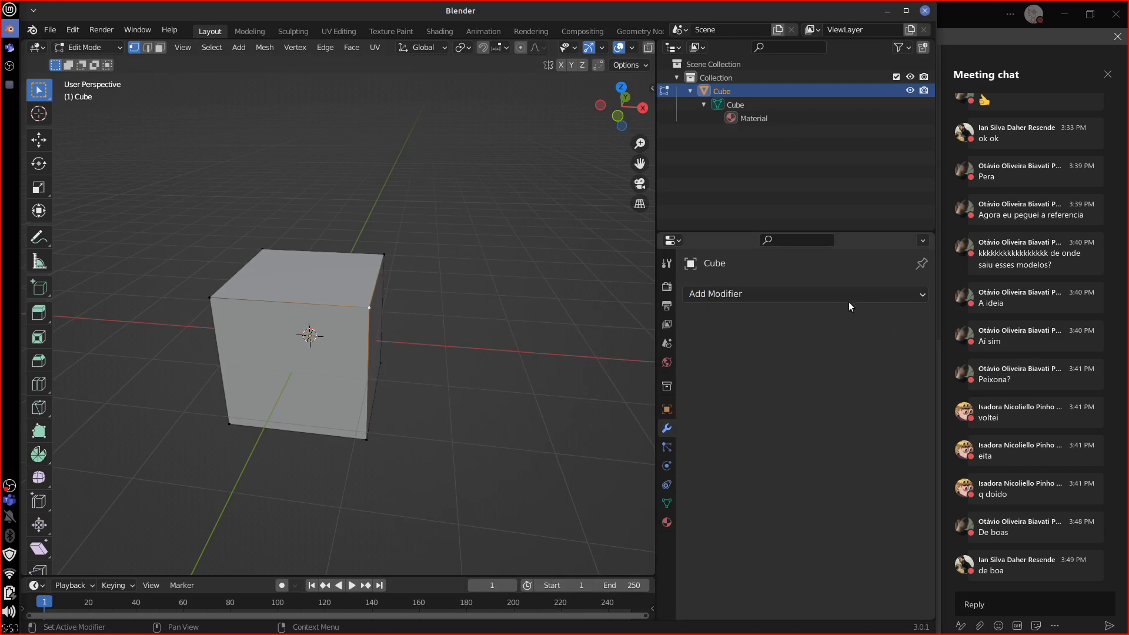
pyautogui.click(847, 296)
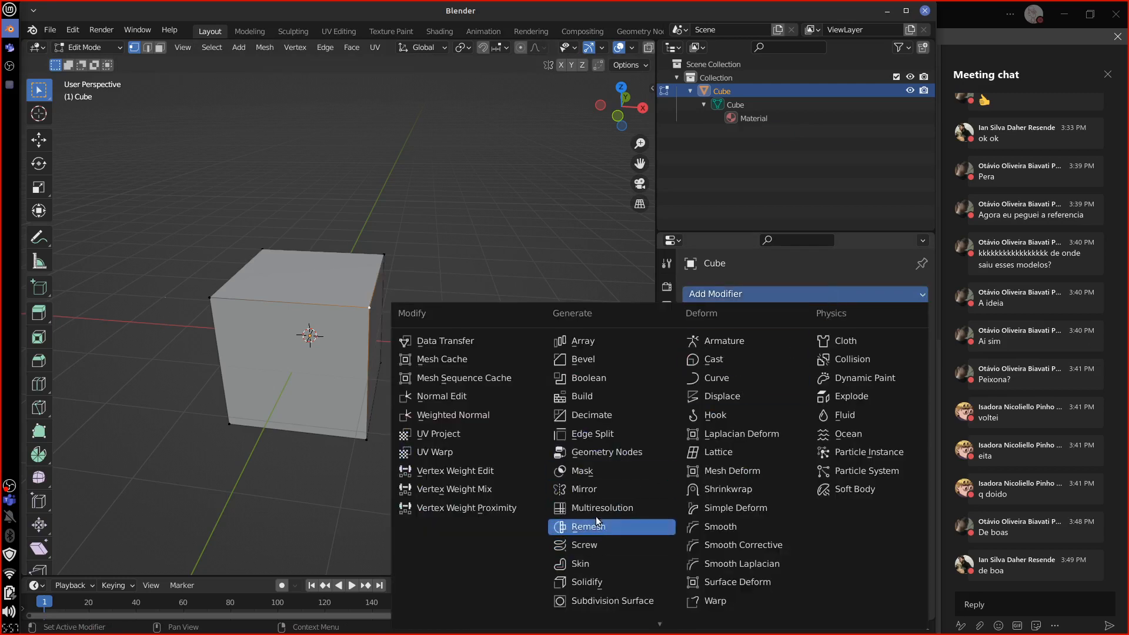
pyautogui.click(613, 602)
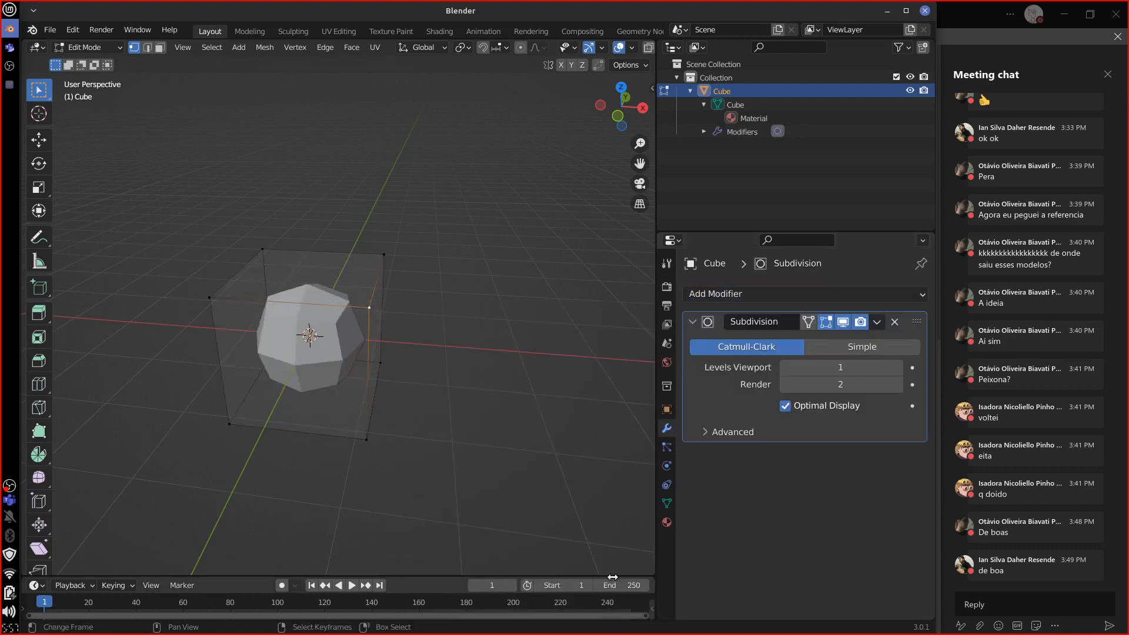
# Turn on the Subdivision modifier's On Cage display, try moving the selected vertex, and turn On Cage off again.
pyautogui.click(809, 324)
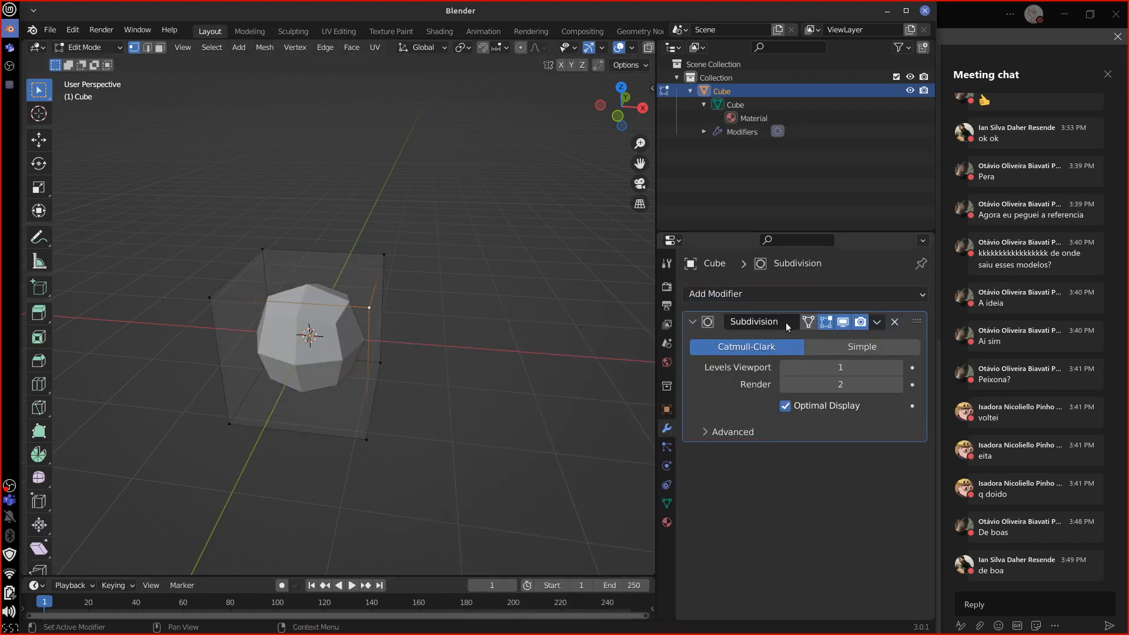
pyautogui.click(809, 322)
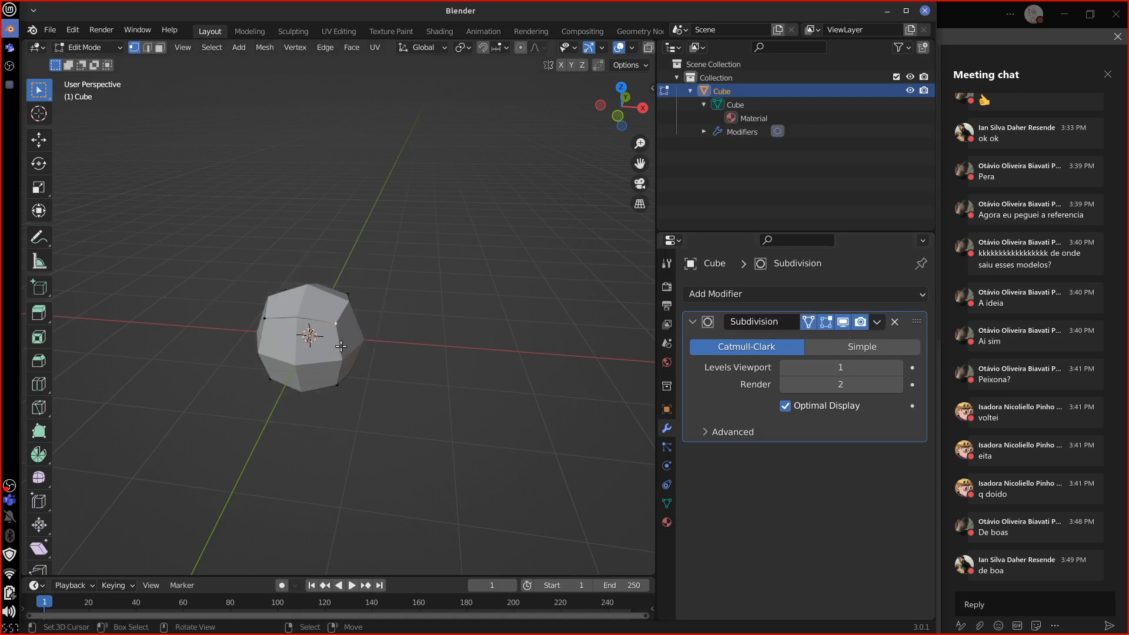
pyautogui.press('g')
pyautogui.rightClick(322, 407)
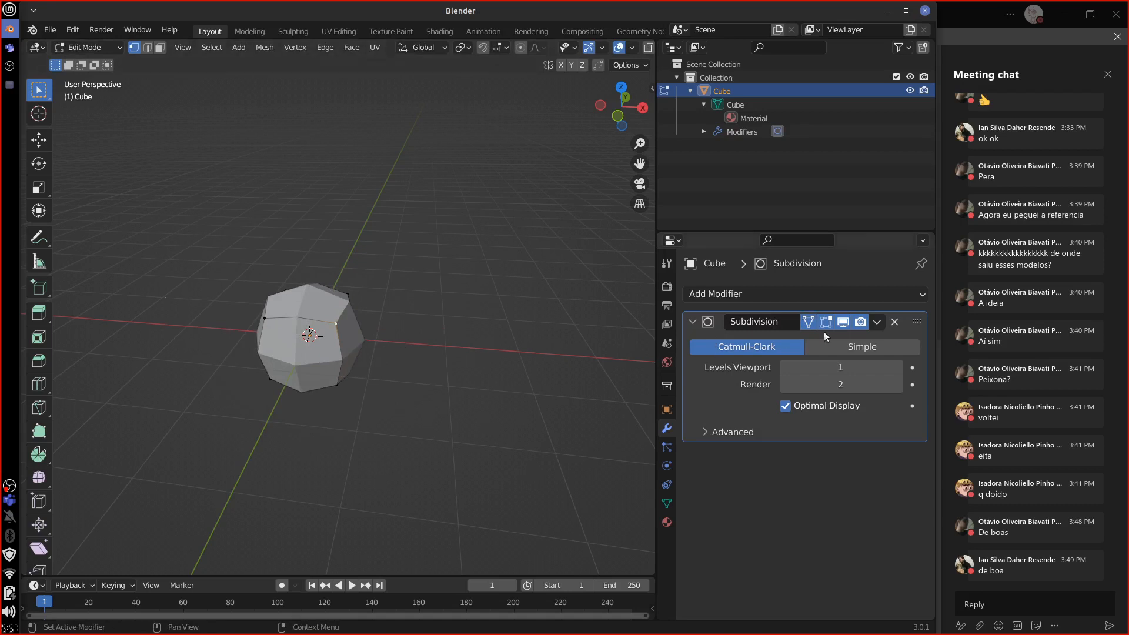
pyautogui.click(810, 322)
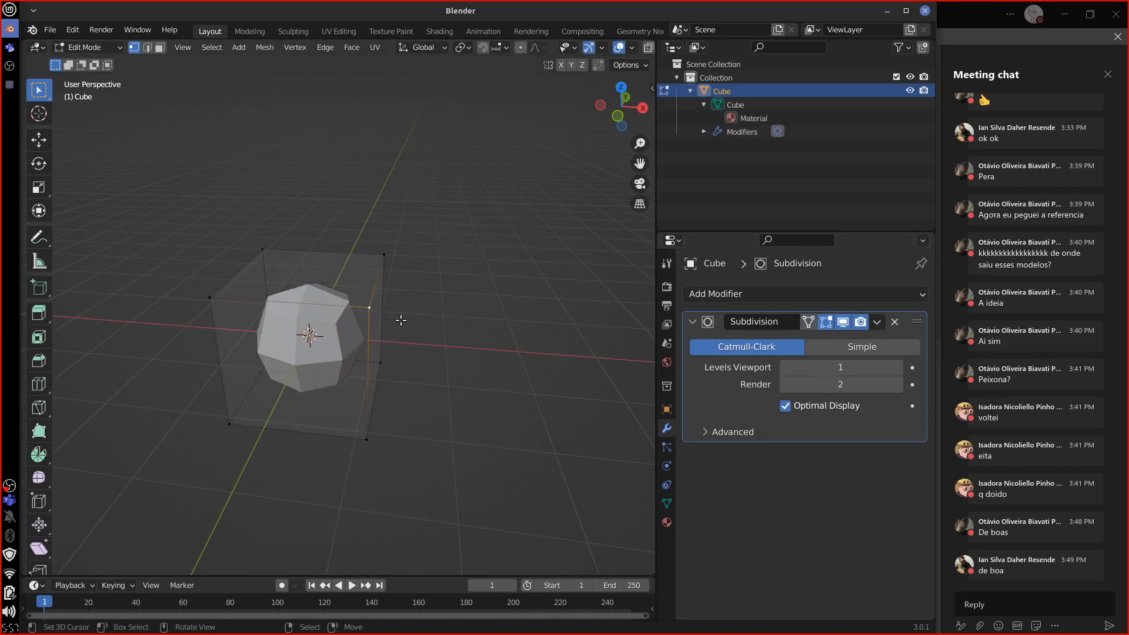
# Switch the Subdivision modifier's Edit Mode display off and on repeatedly to compare the results, leaving it on.
pyautogui.click(826, 323)
pyautogui.click(827, 323)
pyautogui.click(827, 324)
pyautogui.click(827, 323)
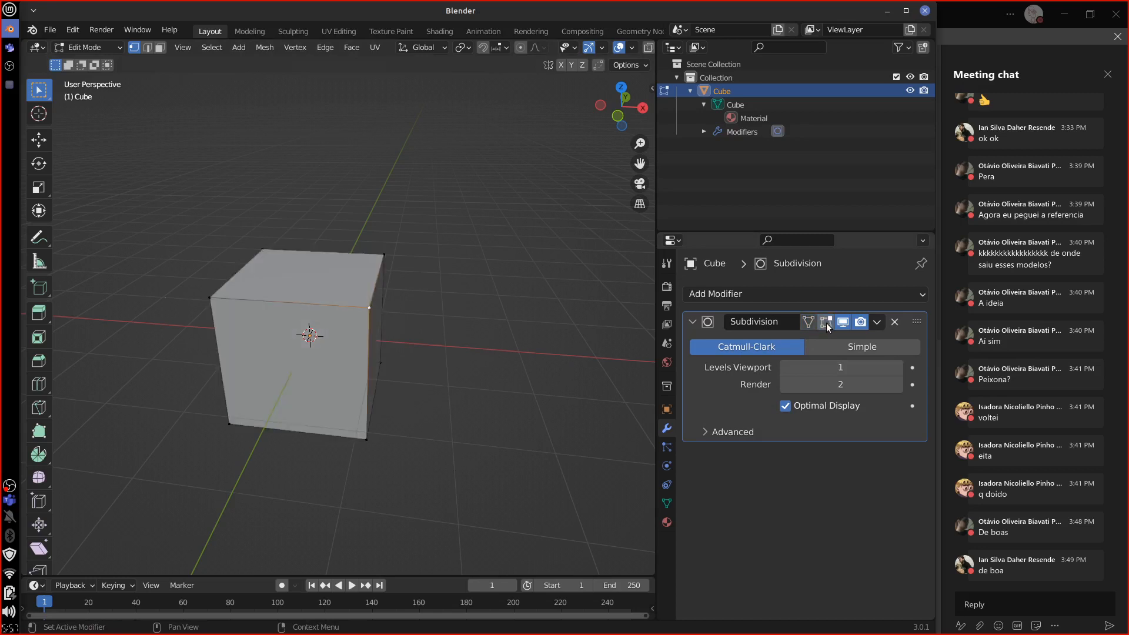
pyautogui.click(827, 323)
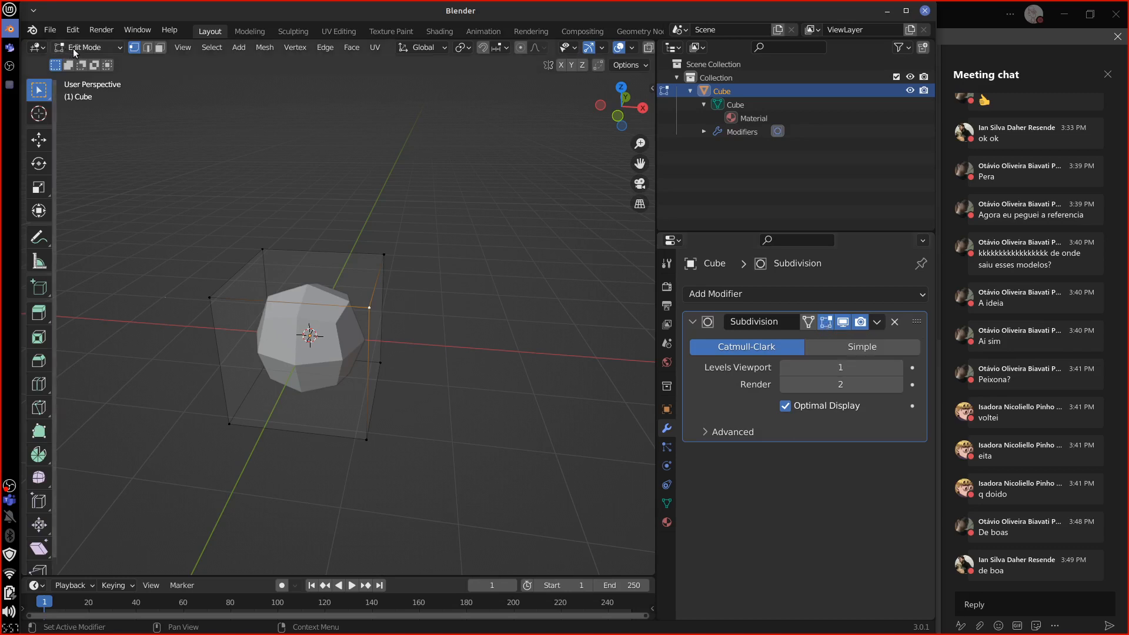
pyautogui.click(825, 324)
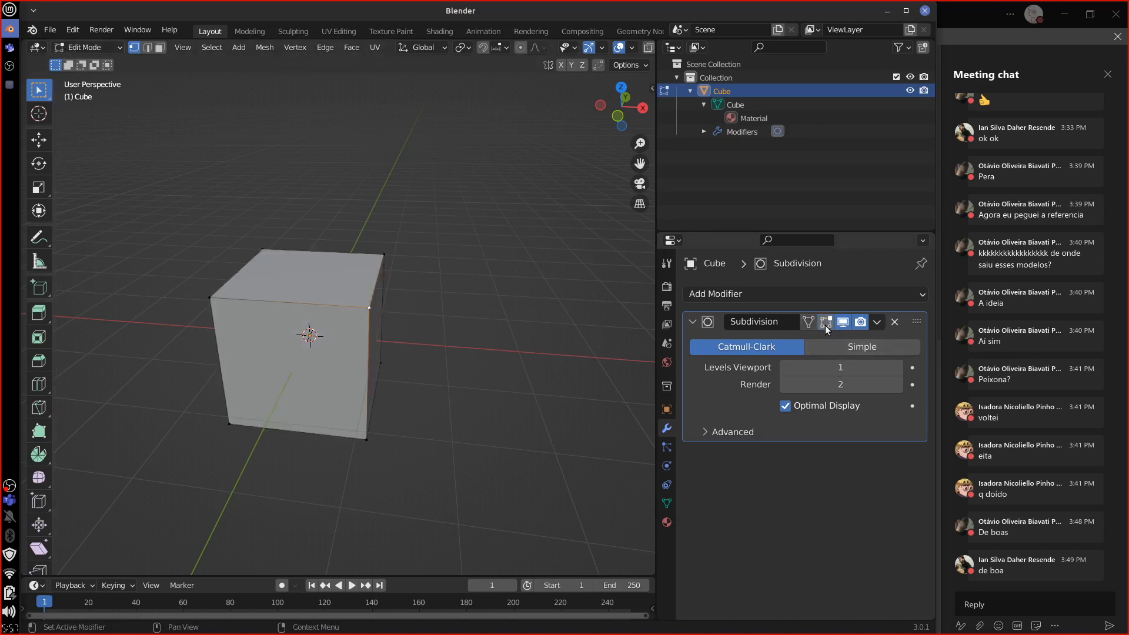
pyautogui.click(826, 324)
pyautogui.click(826, 324)
pyautogui.click(825, 324)
pyautogui.click(825, 324)
pyautogui.click(826, 324)
pyautogui.click(825, 324)
pyautogui.click(825, 324)
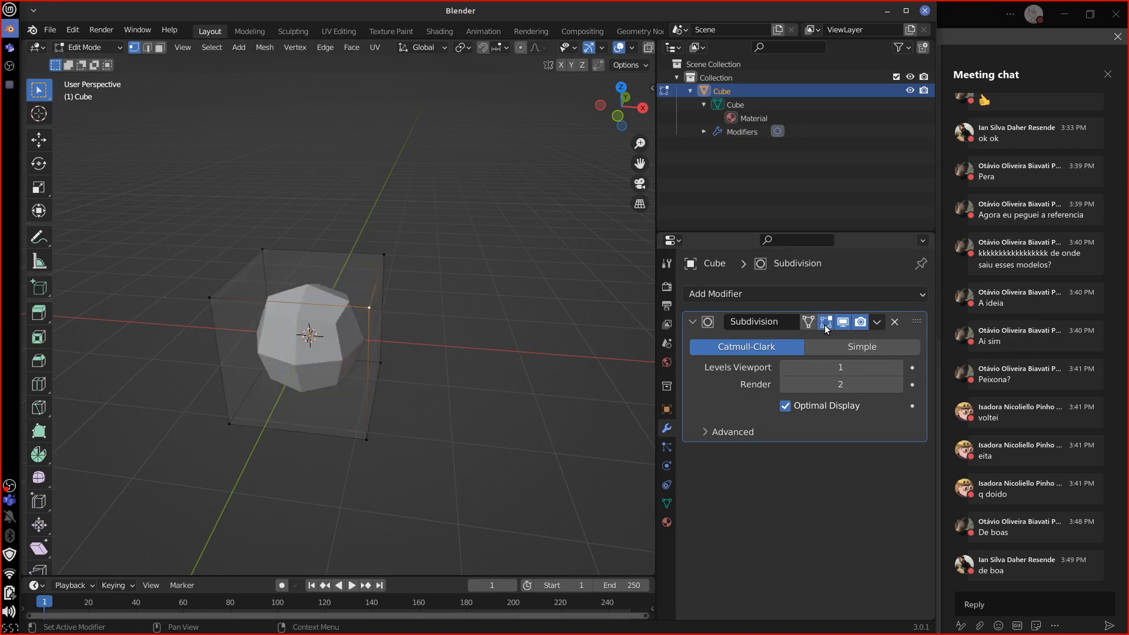
# Compare the cube with the Subdivision modifier's Edit Mode display off and on once more, leaving it on.
pyautogui.click(826, 324)
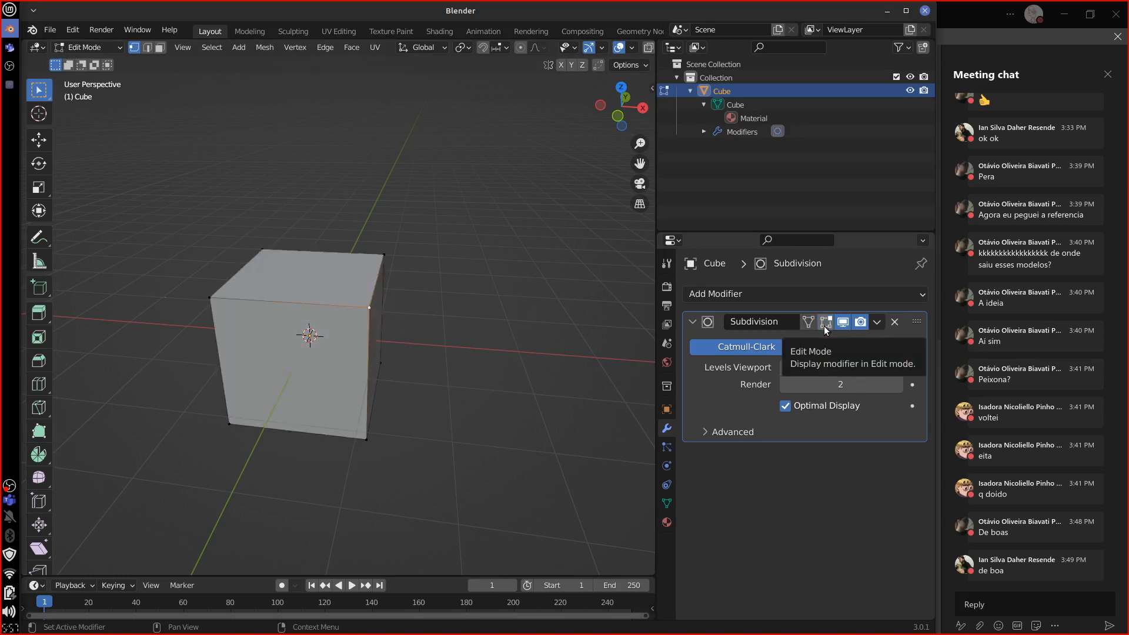
pyautogui.click(826, 325)
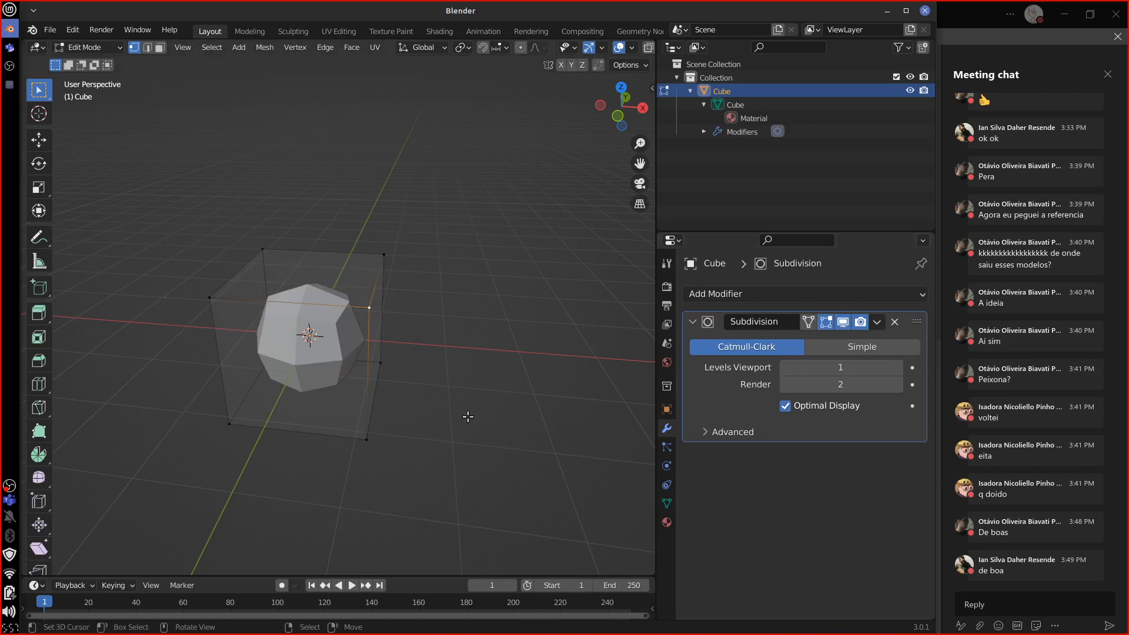
pyautogui.moveTo(467, 411); pyautogui.dragTo(387, 325, button='middle')
# Enter Sculpt Mode and compare the cube with the Subdivision modifier's Realtime viewport display off and on.
pyautogui.click(88, 47)
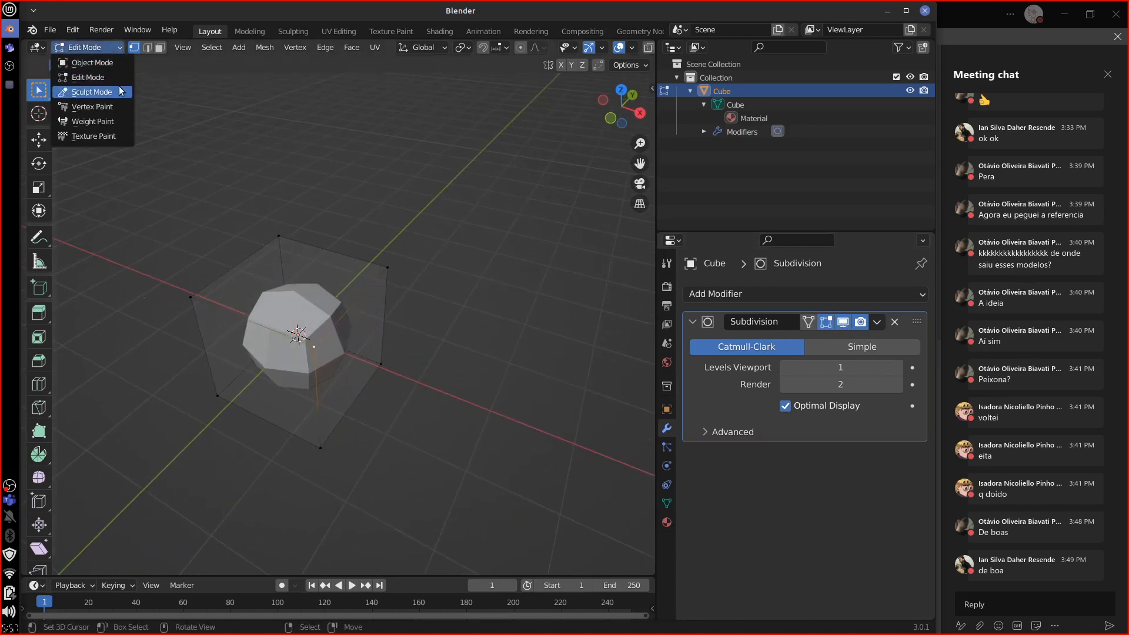
pyautogui.click(100, 86)
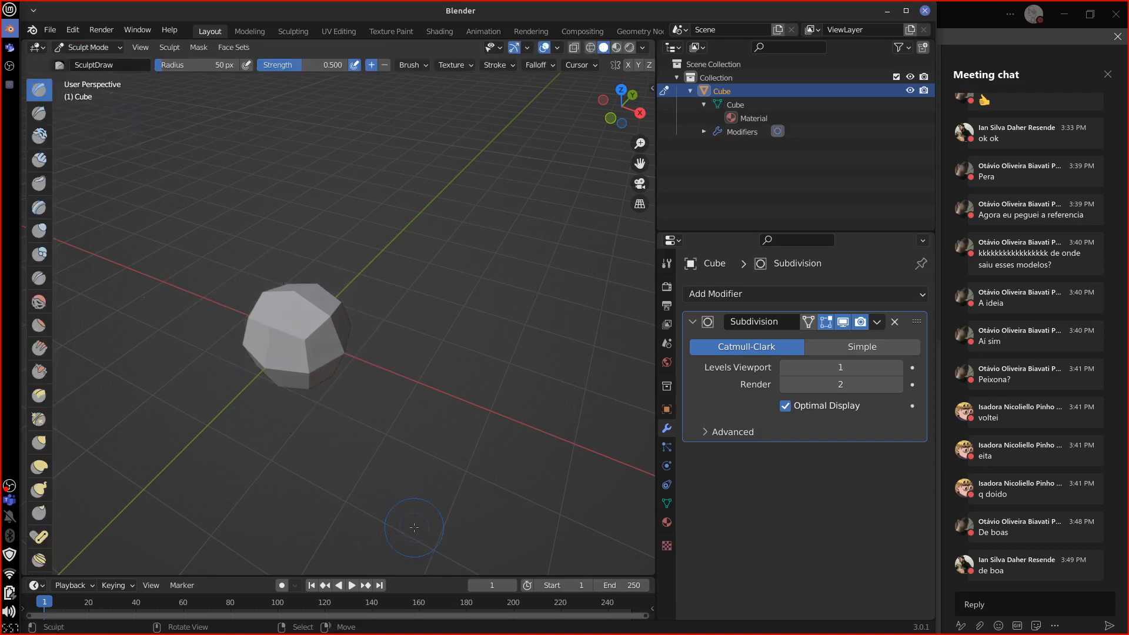
pyautogui.click(844, 325)
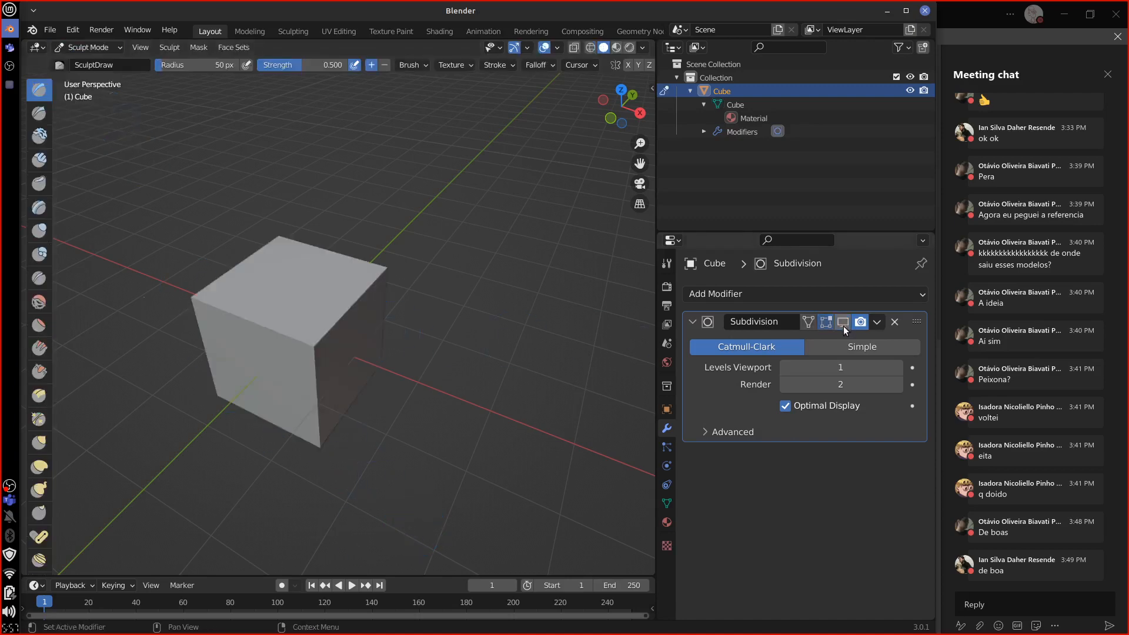
pyautogui.click(844, 326)
# Return to Object Mode and switch the Subdivision modifier's Realtime display off and on repeatedly, leaving it on.
pyautogui.click(89, 47)
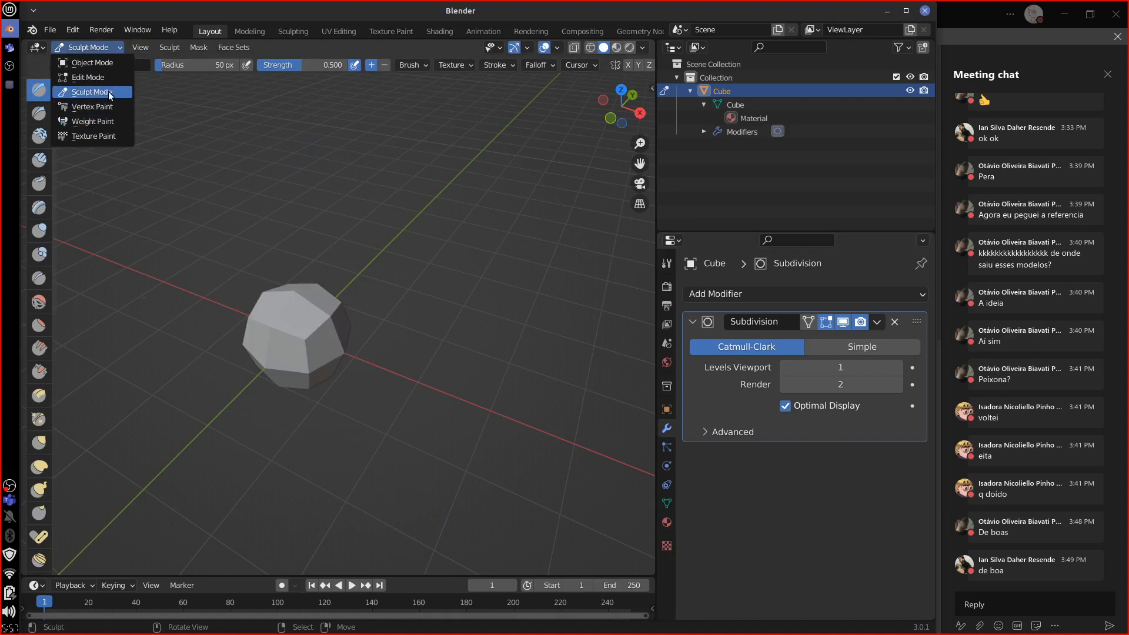
pyautogui.click(94, 63)
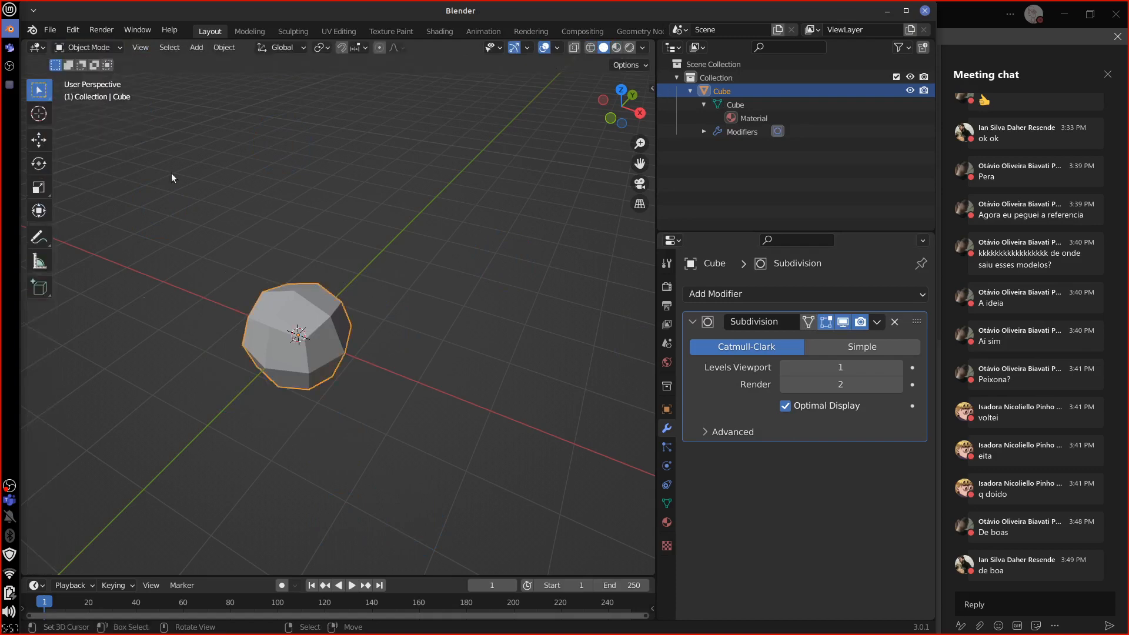
pyautogui.click(844, 323)
pyautogui.click(845, 324)
pyautogui.click(844, 323)
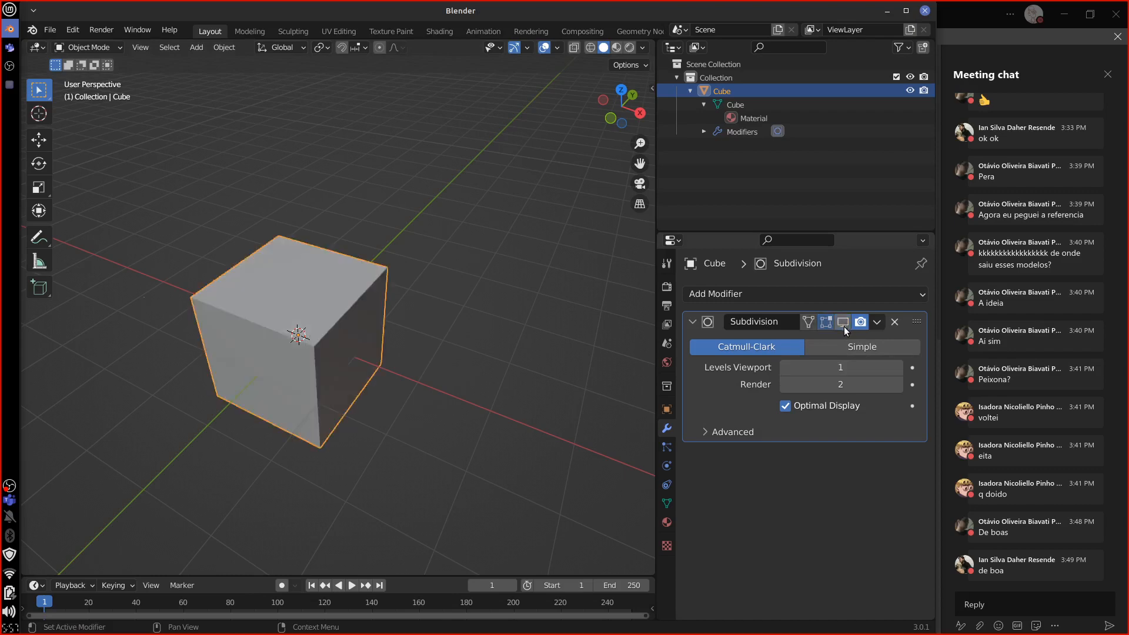
pyautogui.click(844, 323)
pyautogui.click(843, 323)
pyautogui.click(843, 323)
pyautogui.click(844, 323)
pyautogui.click(844, 323)
pyautogui.click(844, 323)
pyautogui.click(842, 323)
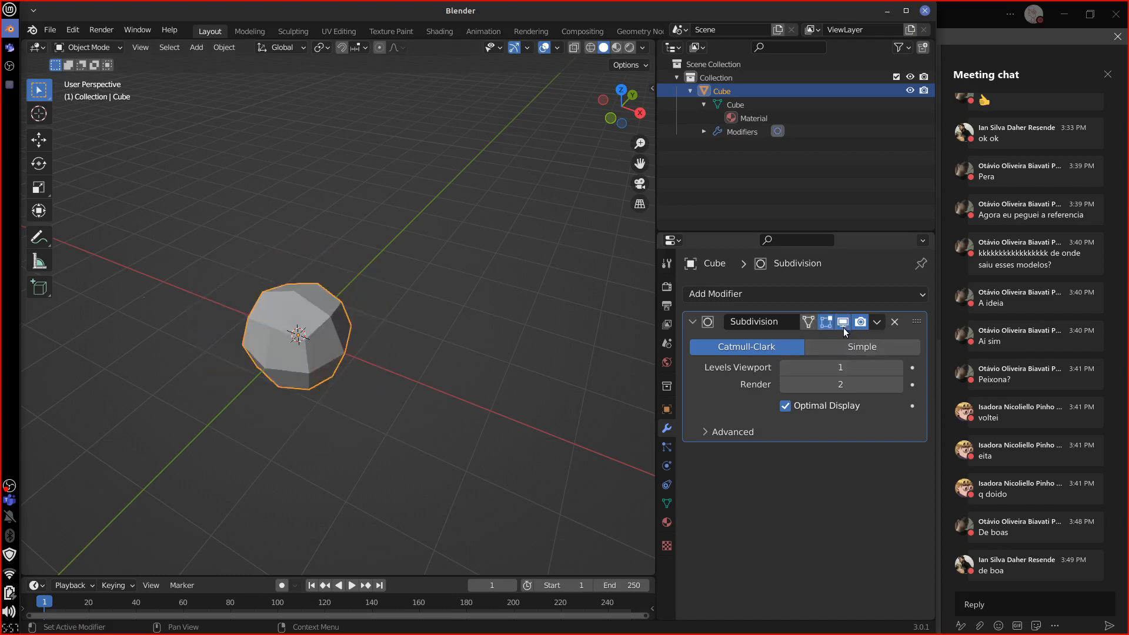
# Turn off the Subdivision modifier's Render display, look at the render commands, and turn the Render display back on.
pyautogui.click(859, 323)
pyautogui.click(106, 30)
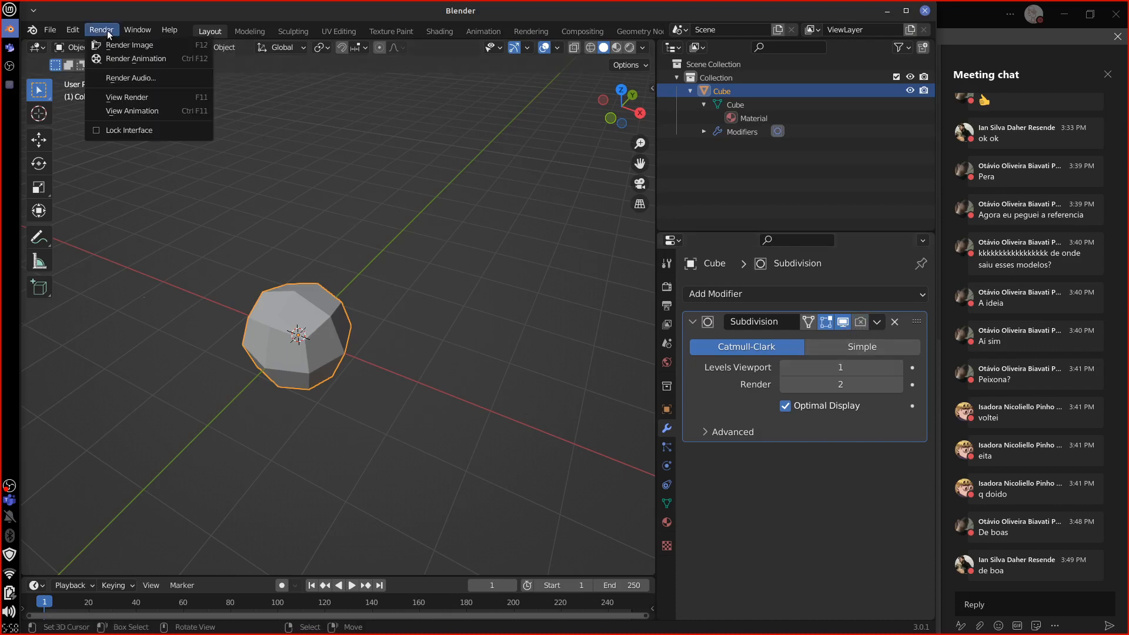
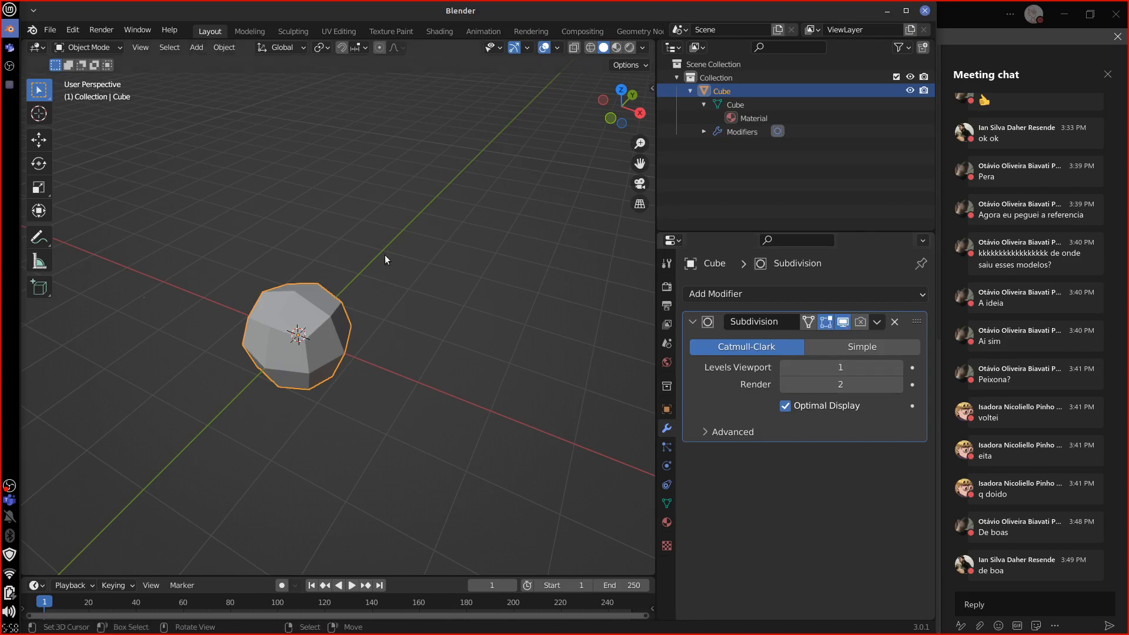
pyautogui.moveTo(384, 256); pyautogui.dragTo(412, 376, button='middle')
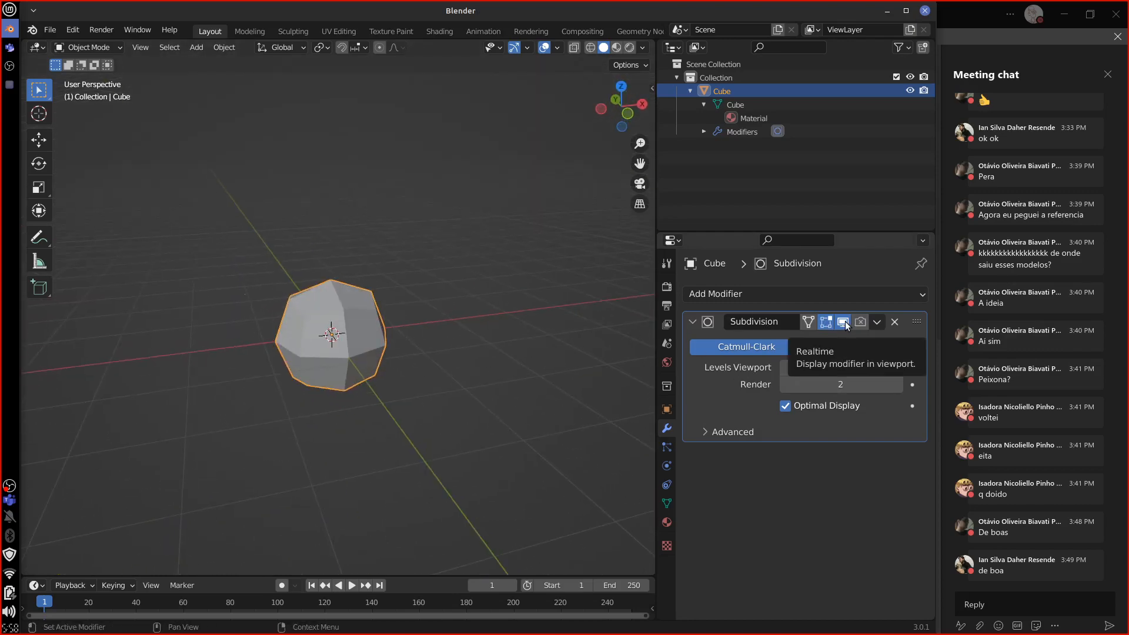
pyautogui.moveTo(471, 382); pyautogui.dragTo(345, 427, button='middle')
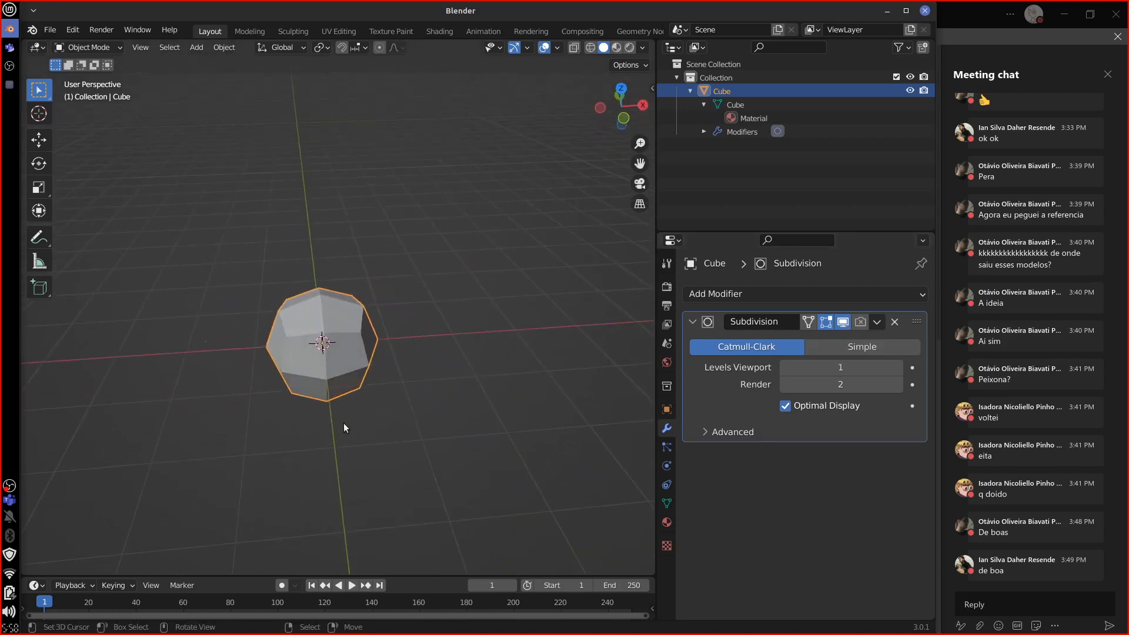
pyautogui.click(860, 322)
# Add a camera to the scene.
pyautogui.moveTo(392, 476); pyautogui.dragTo(392, 475, button='middle')
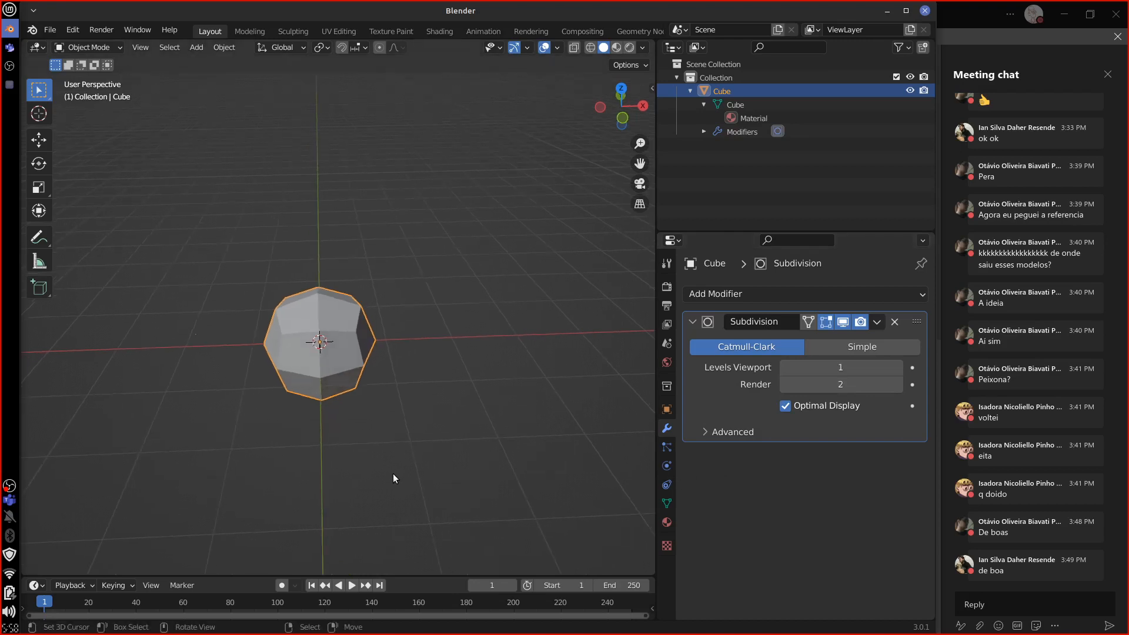
pyautogui.hotkey('shift', 'a')
pyautogui.moveTo(387, 362)
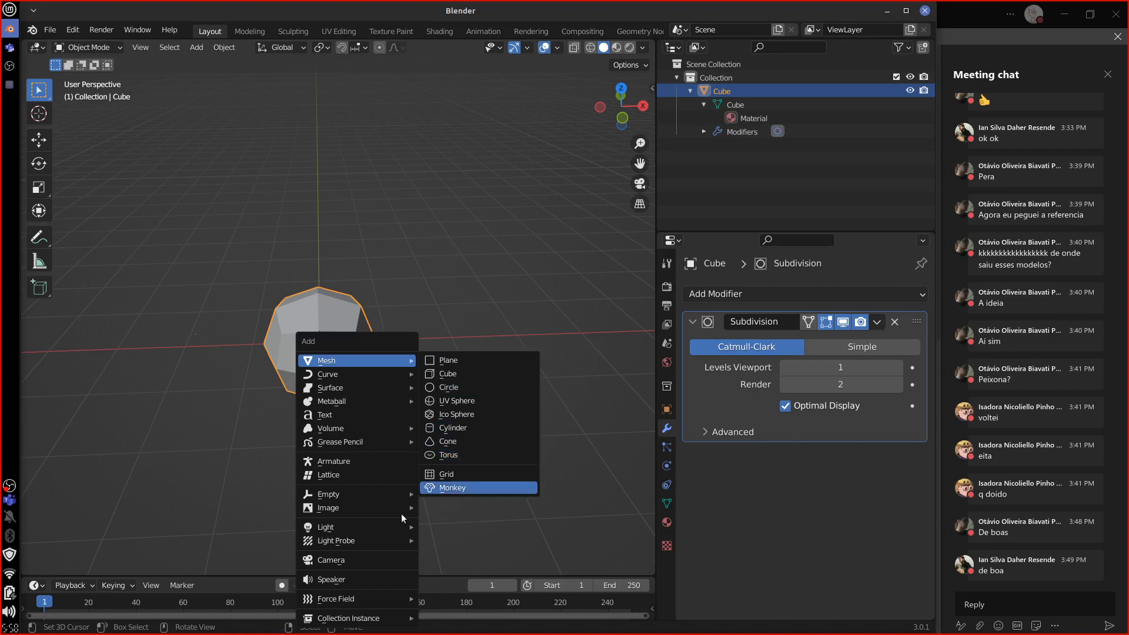
pyautogui.moveTo(383, 503)
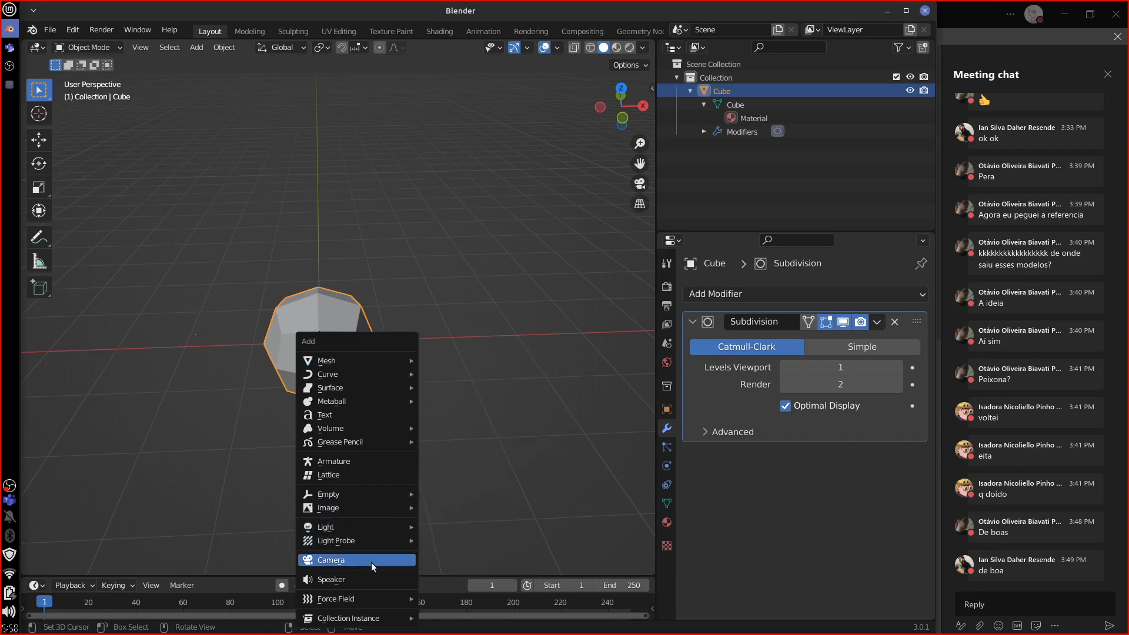
pyautogui.click(372, 561)
# Align the active camera to the current view and move it so the subdivided cube sits near the centre of the frame.
pyautogui.click(140, 47)
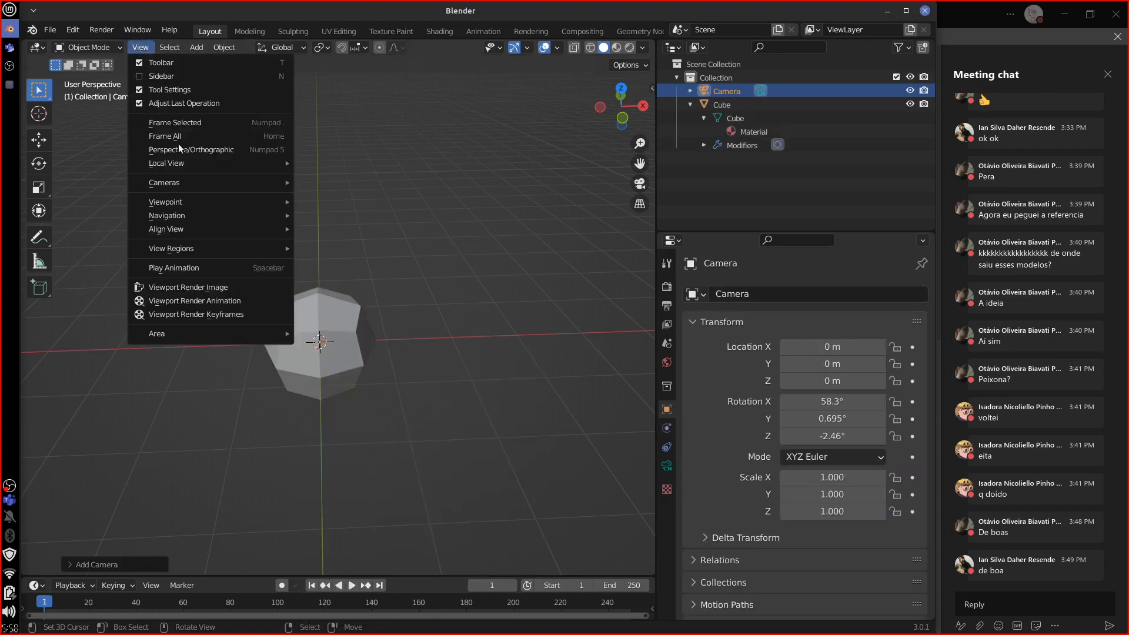
pyautogui.moveTo(239, 227)
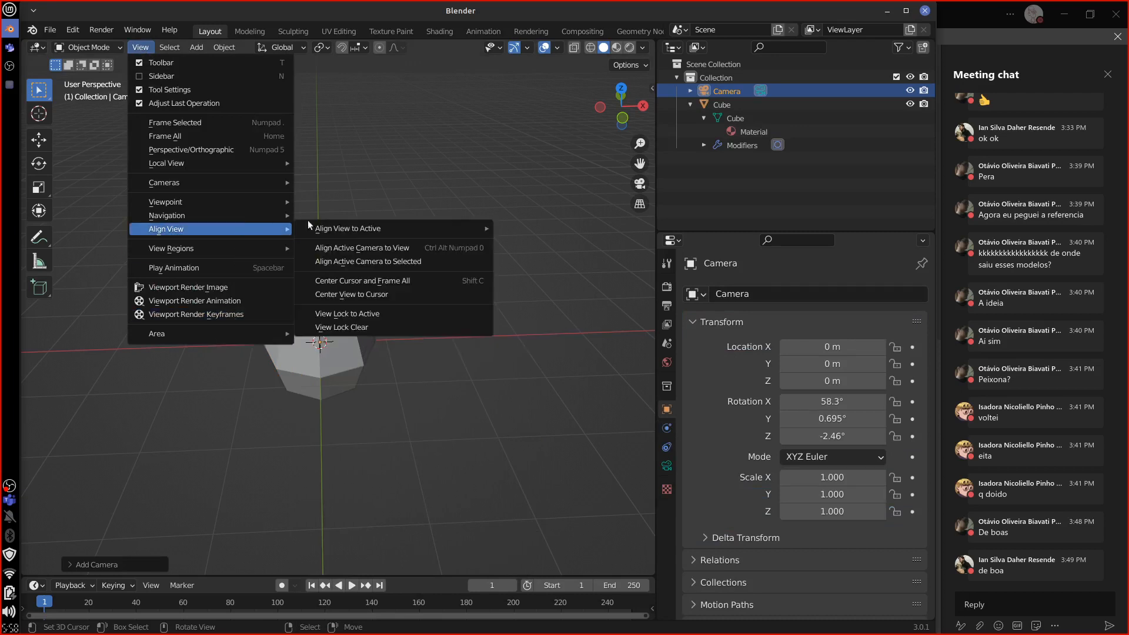
pyautogui.moveTo(374, 230)
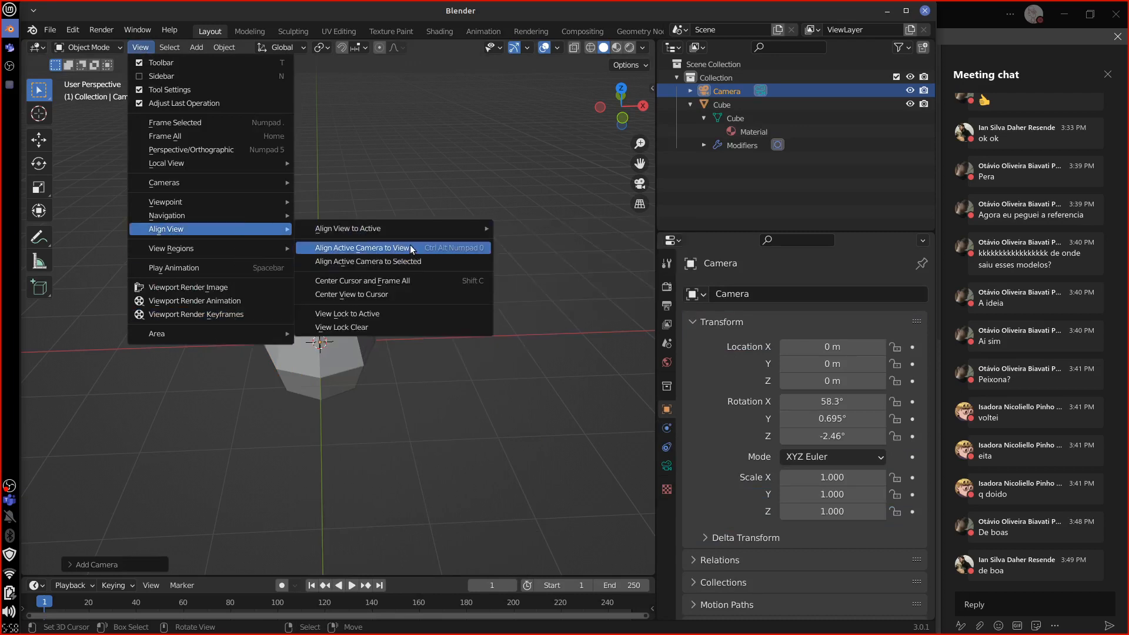
pyautogui.click(464, 246)
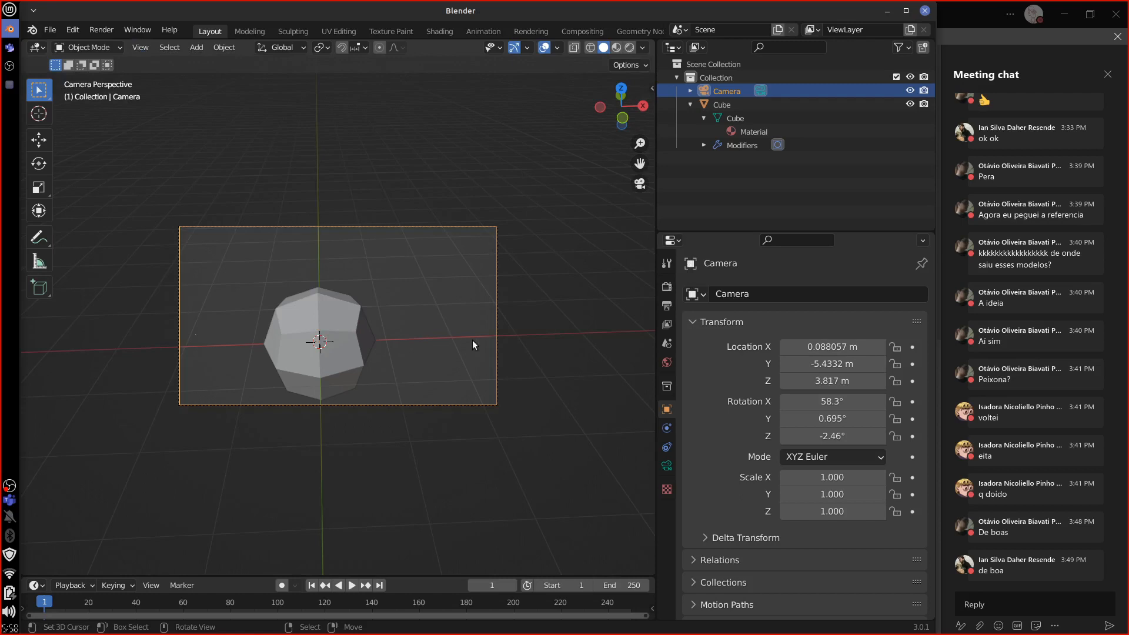
pyautogui.press('g')
pyautogui.click(465, 355)
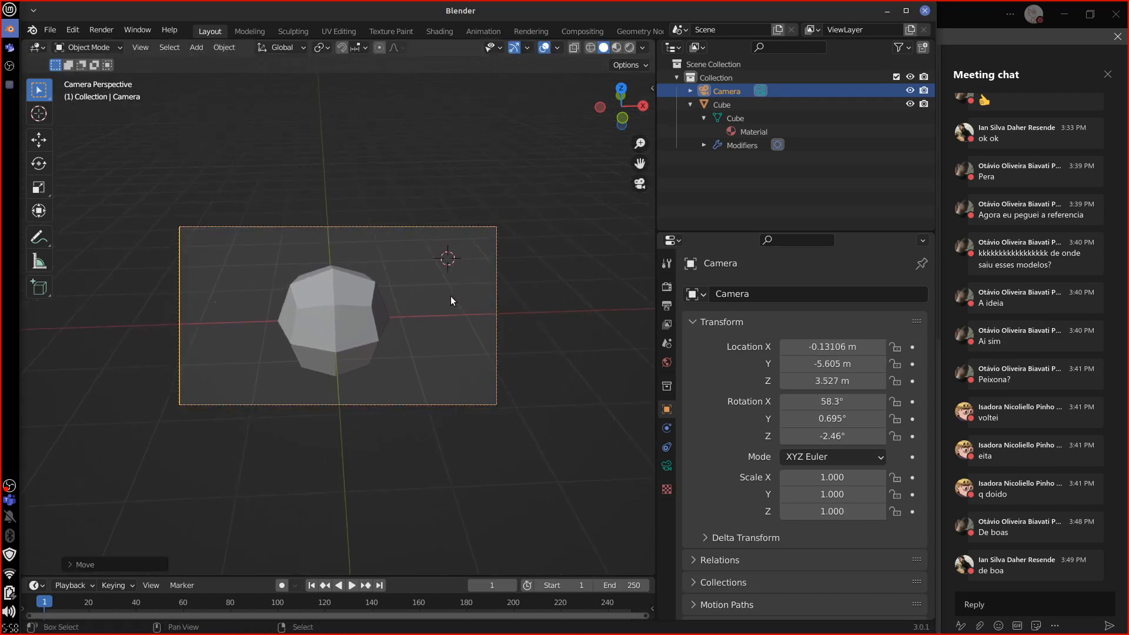
# Add a Sun light beside the cube and rotate it to about -8.4°, 38°, -28.1° so it points toward the cube.
pyautogui.hotkey('shift', 'a')
pyautogui.moveTo(419, 264)
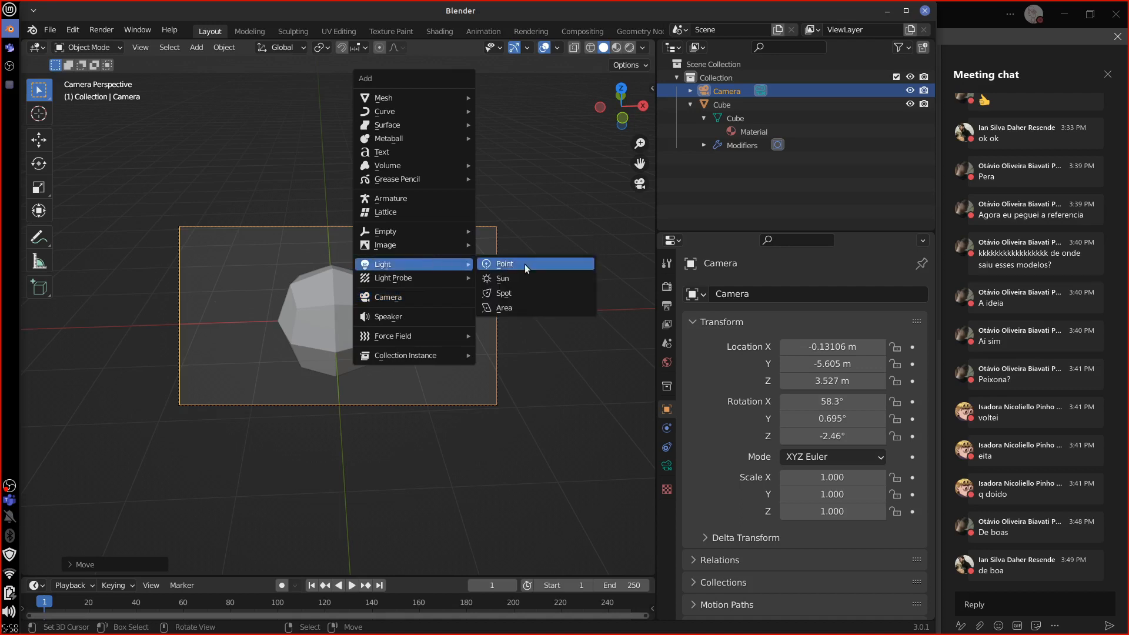
pyautogui.click(520, 278)
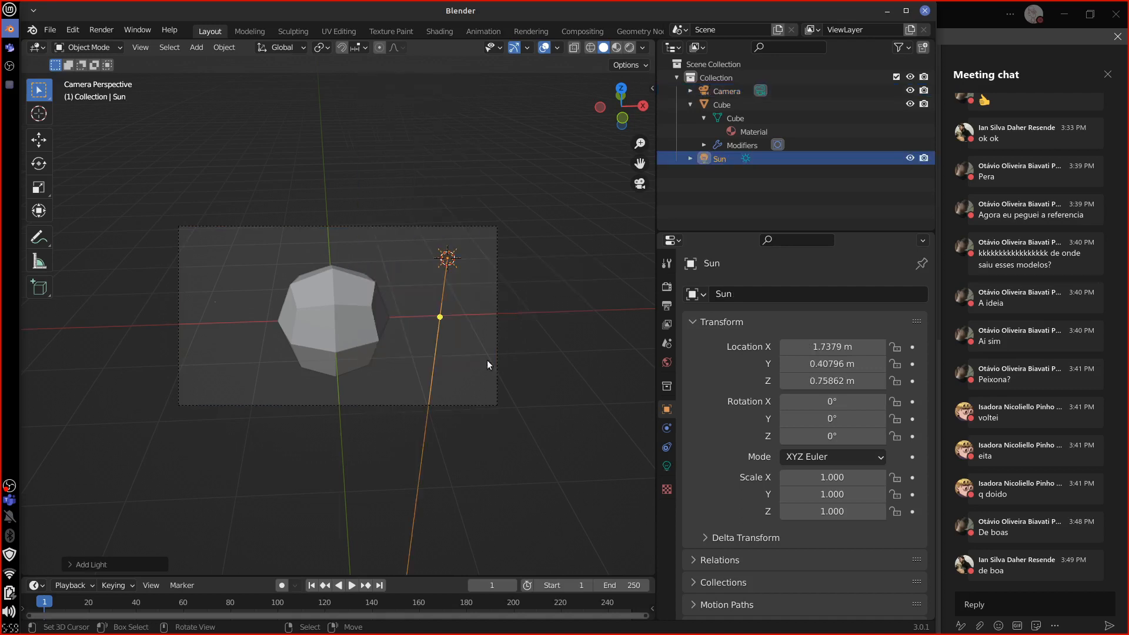
pyautogui.press('r')
pyautogui.click(388, 351)
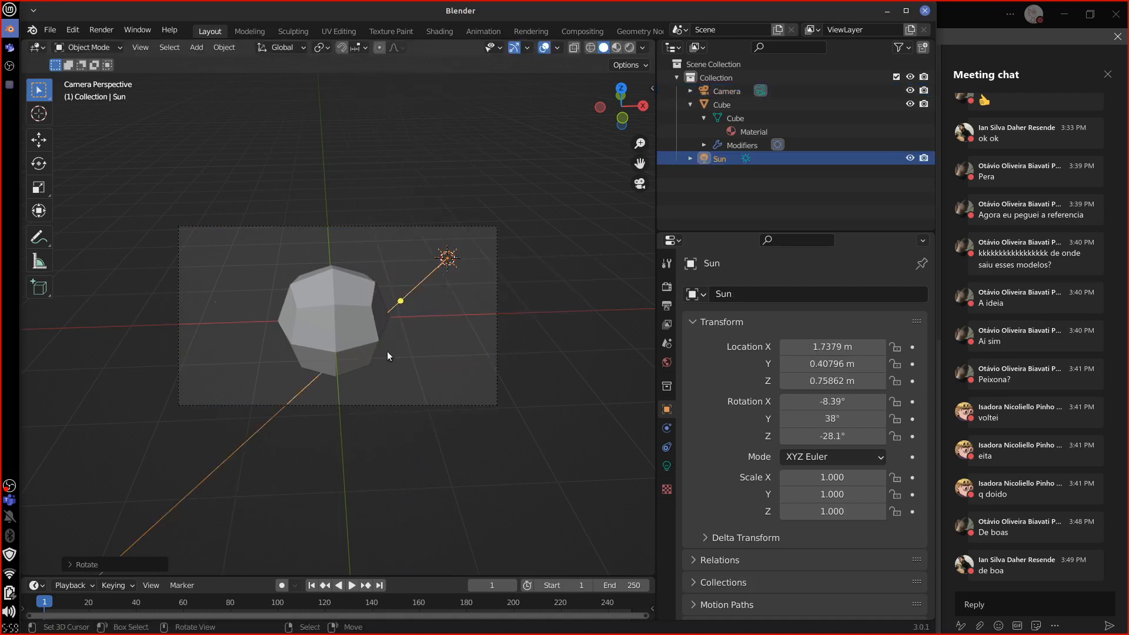
# Check the lighting in Rendered shading, return to Solid, and render the camera view to inspect the subdivided result.
pyautogui.click(630, 48)
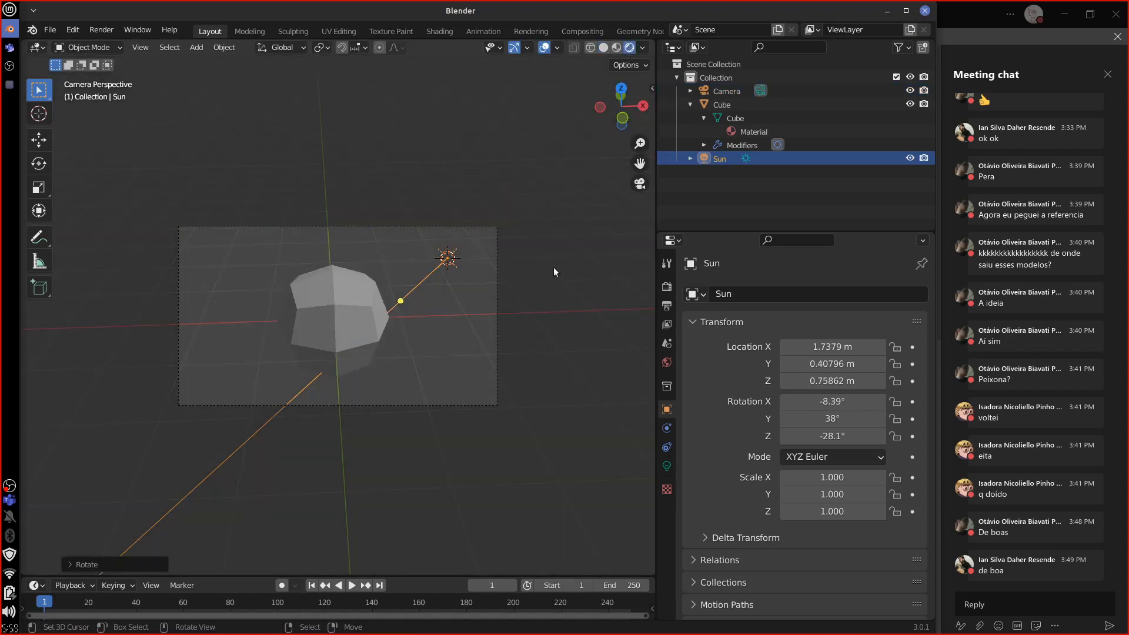
pyautogui.click(604, 48)
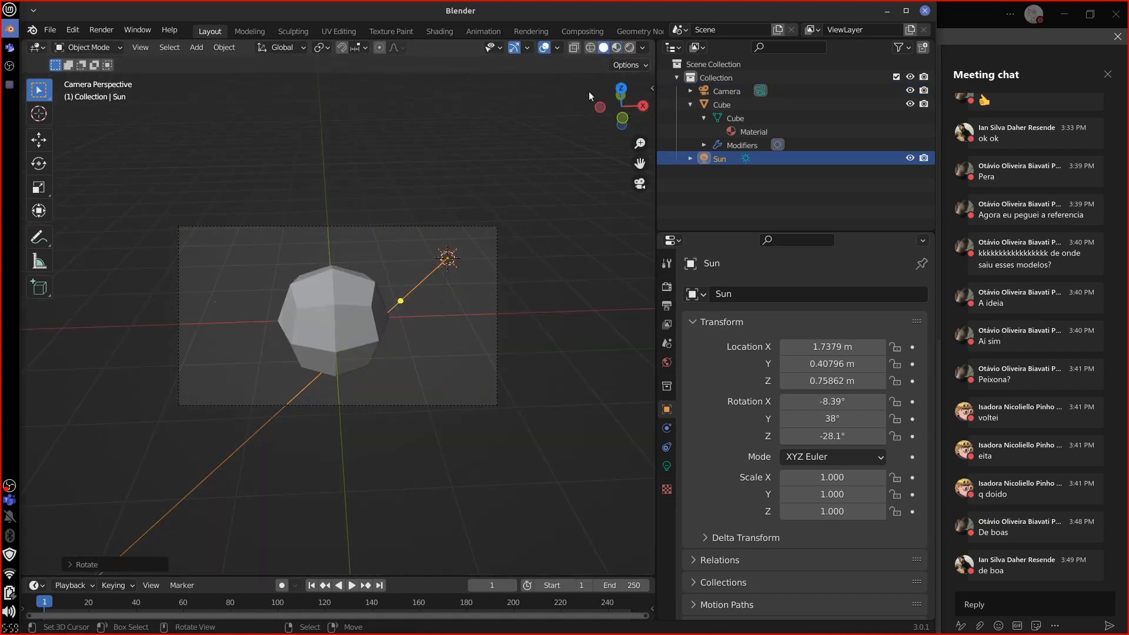
pyautogui.press('F12')
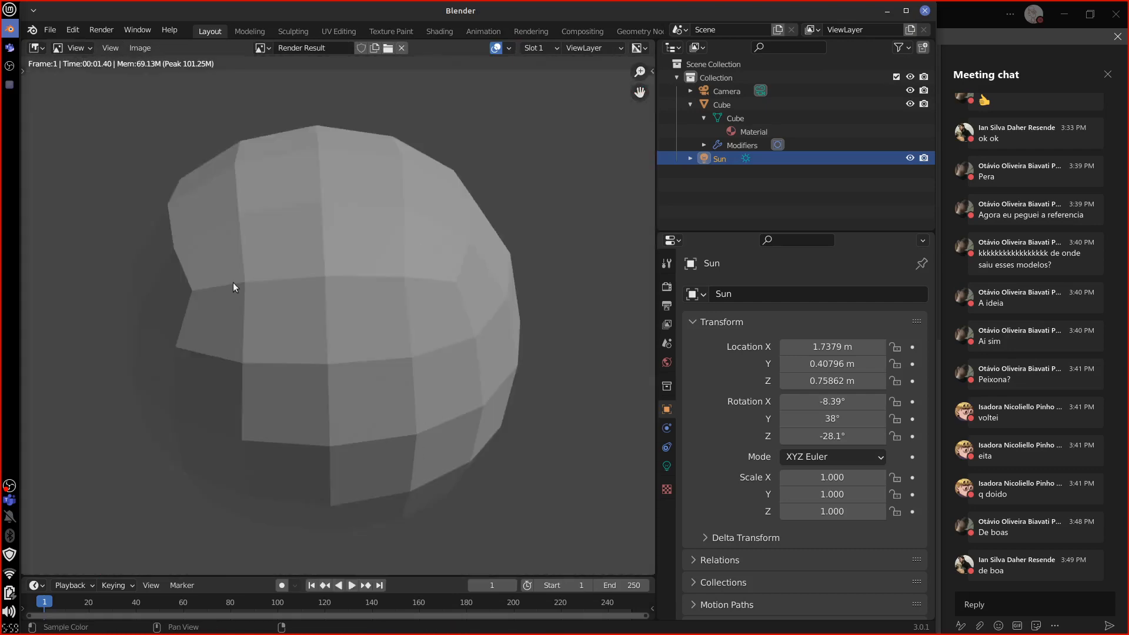
pyautogui.scroll(-4, 450, 354)
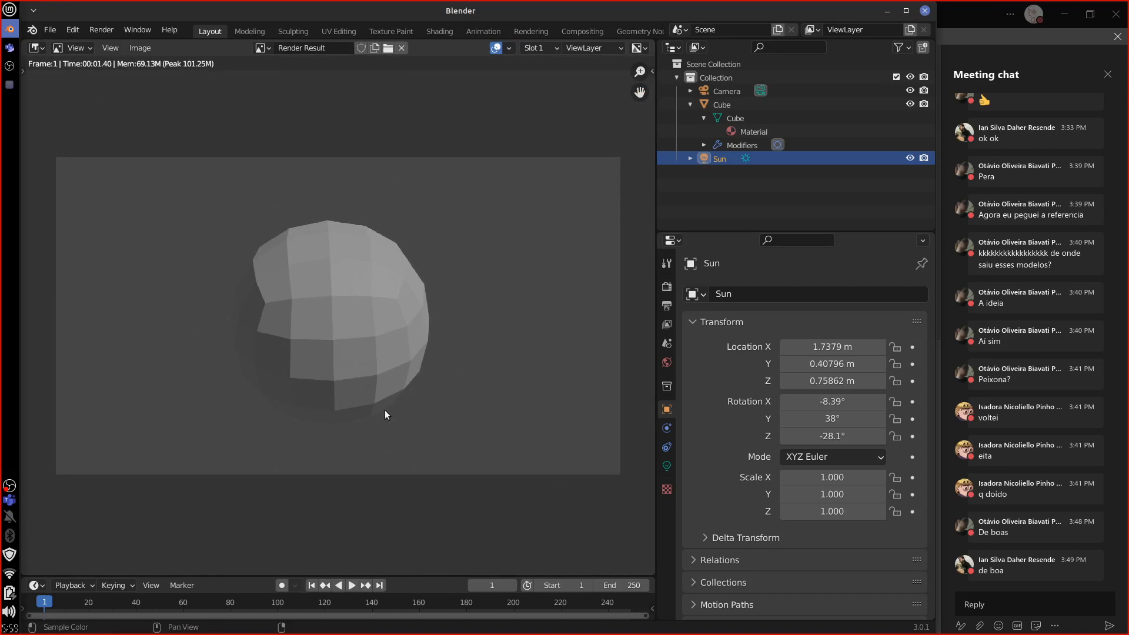
pyautogui.press('Escape')
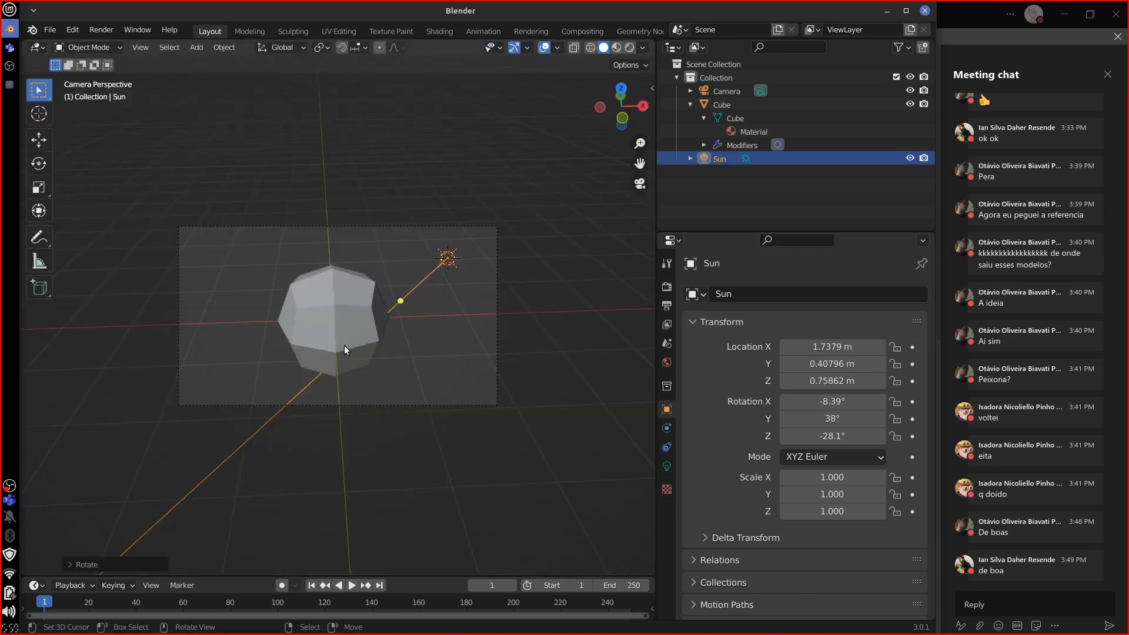
pyautogui.press('F11')
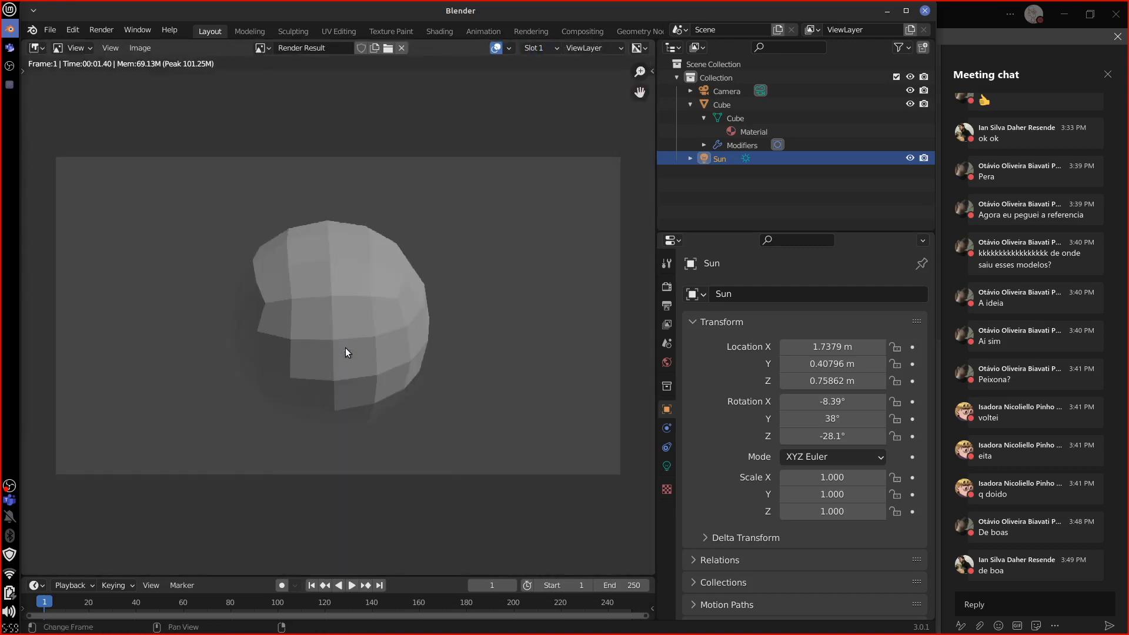
pyautogui.press('Escape')
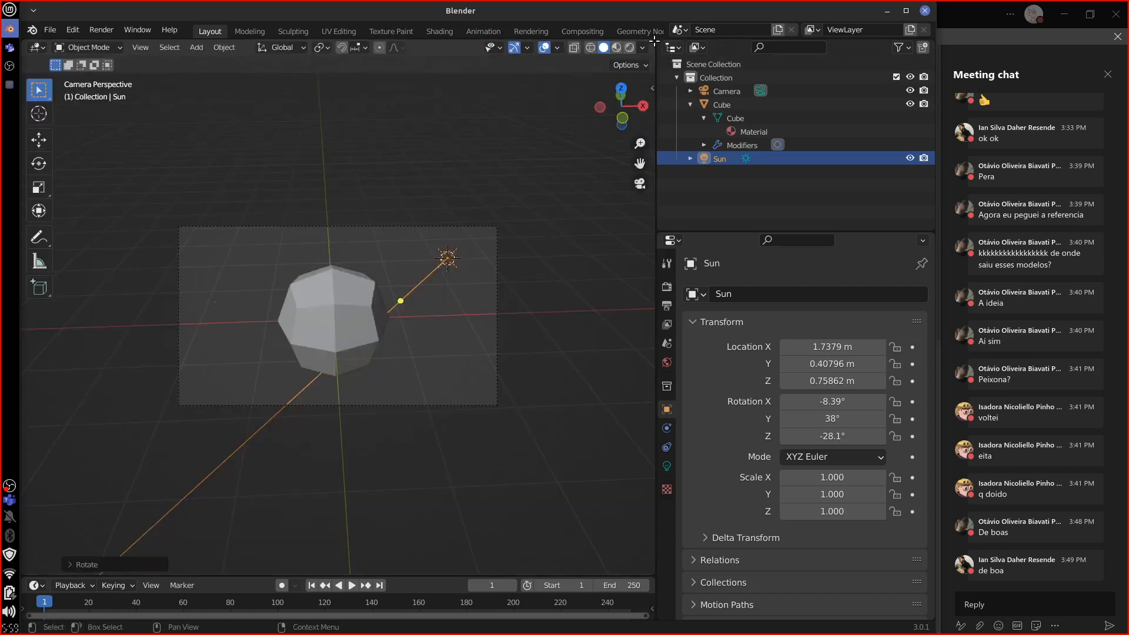
# Split the 3D viewport into two stacked areas and make the upper one an Image Editor showing the Render Result.
pyautogui.moveTo(655, 41); pyautogui.dragTo(573, 278)
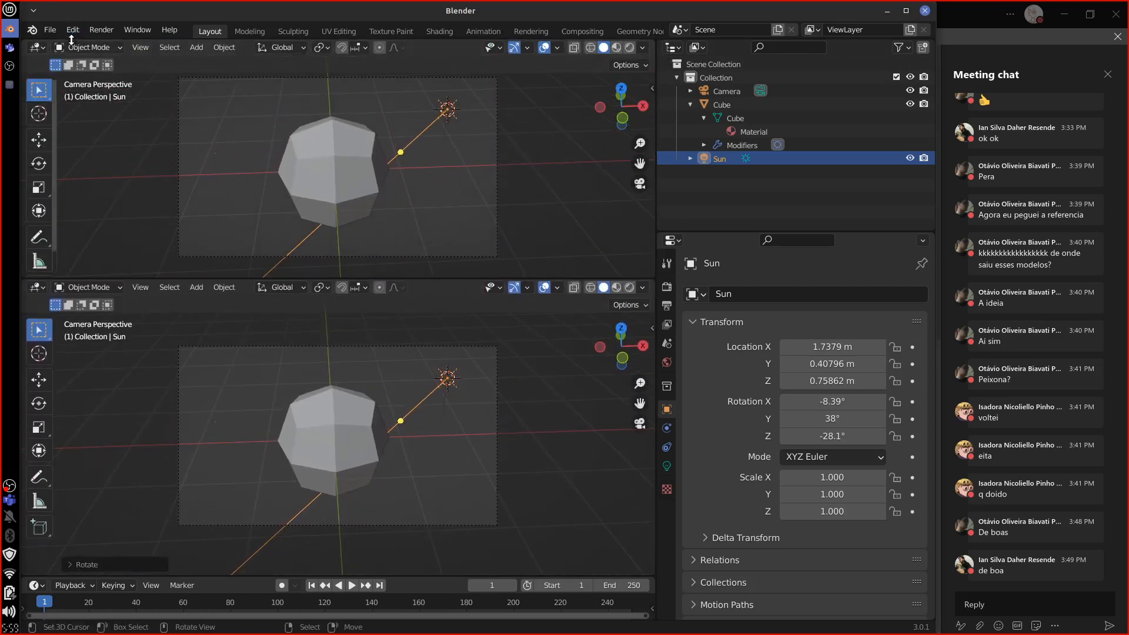
pyautogui.click(37, 47)
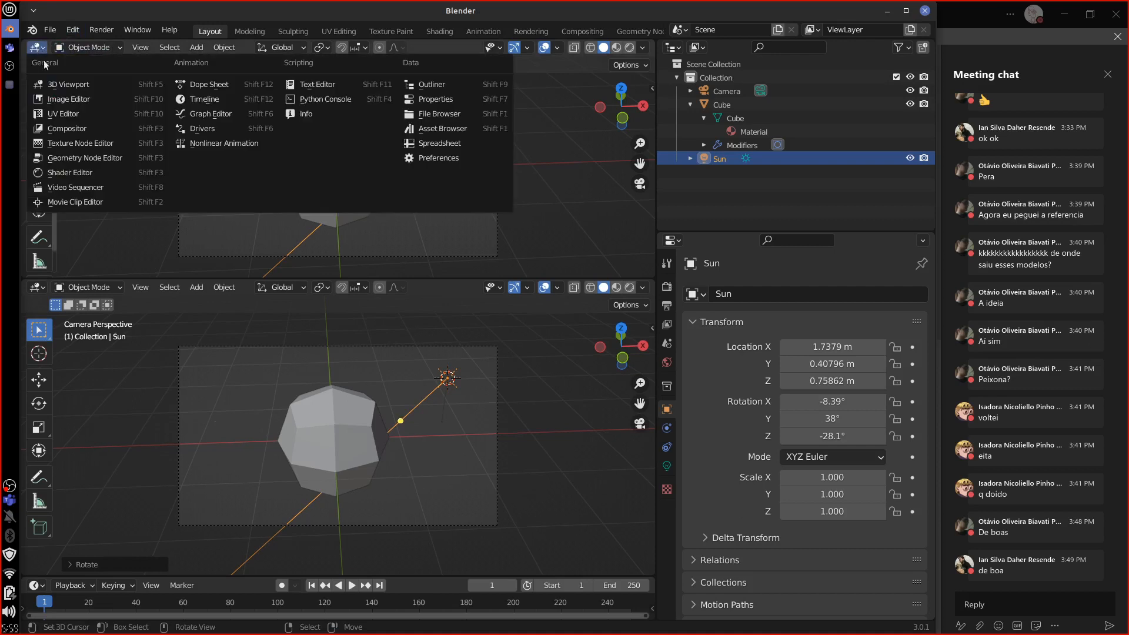
pyautogui.click(152, 99)
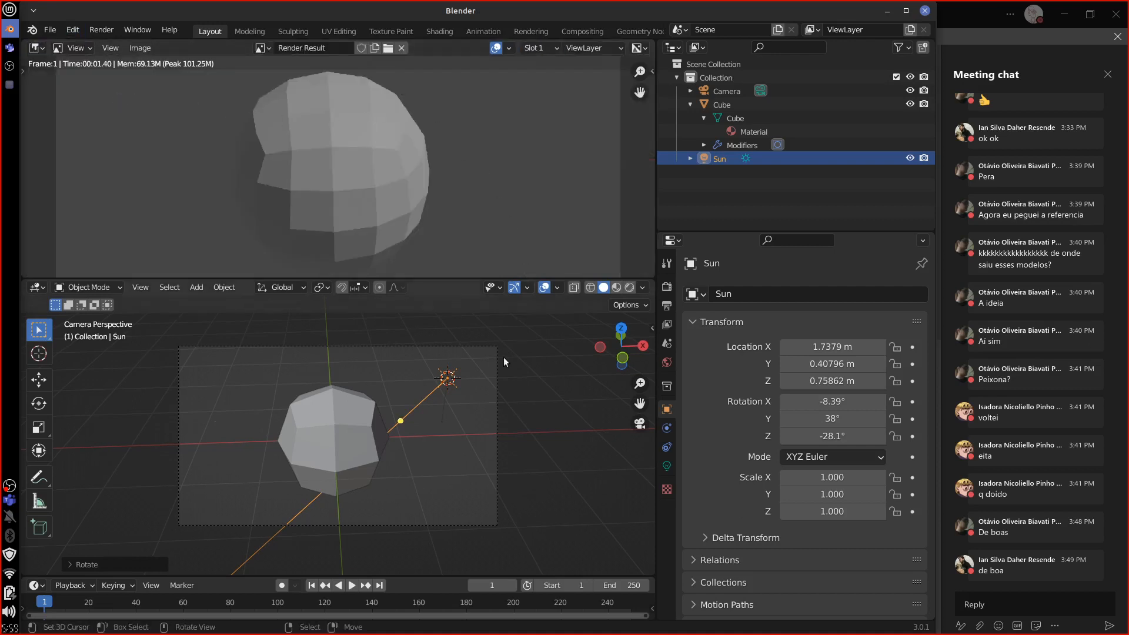
pyautogui.keyDown('shift'); pyautogui.moveTo(470, 450); pyautogui.dragTo(475, 463, button='middle'); pyautogui.keyUp('shift')
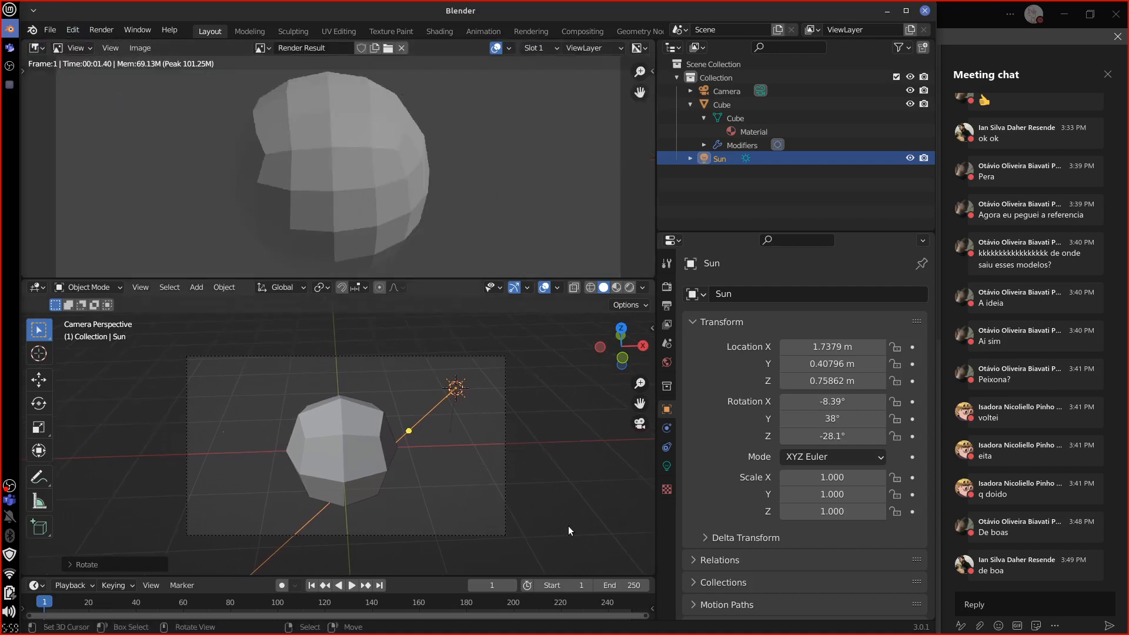
# Disable the cube's Subdivision modifier for rendering, render the camera view, and enable it for rendering again.
pyautogui.click(363, 457)
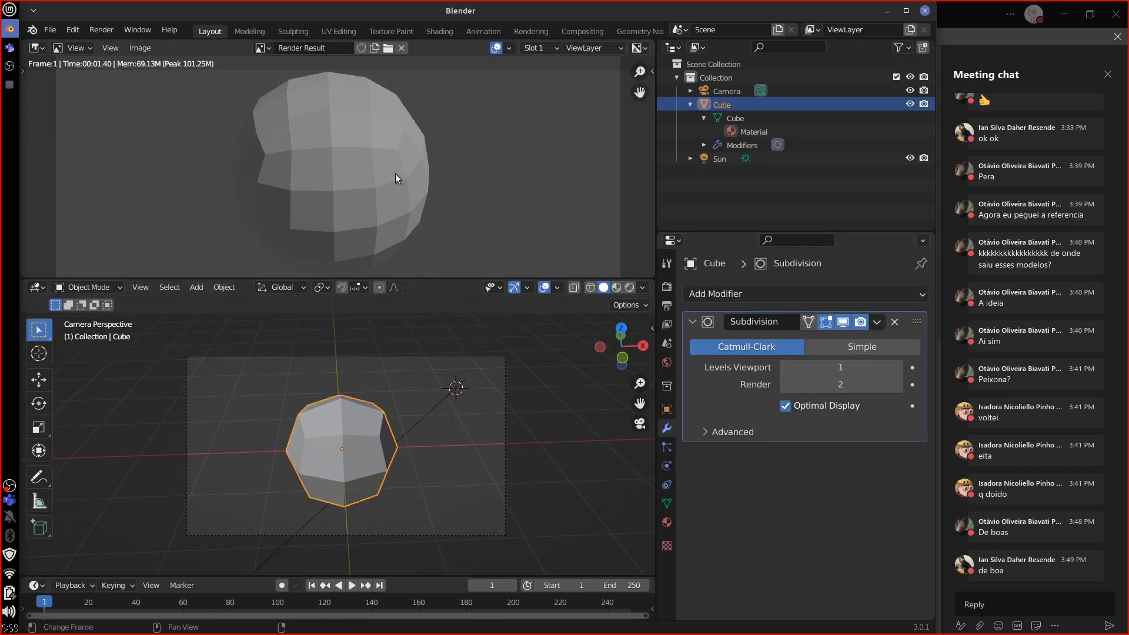
pyautogui.click(860, 323)
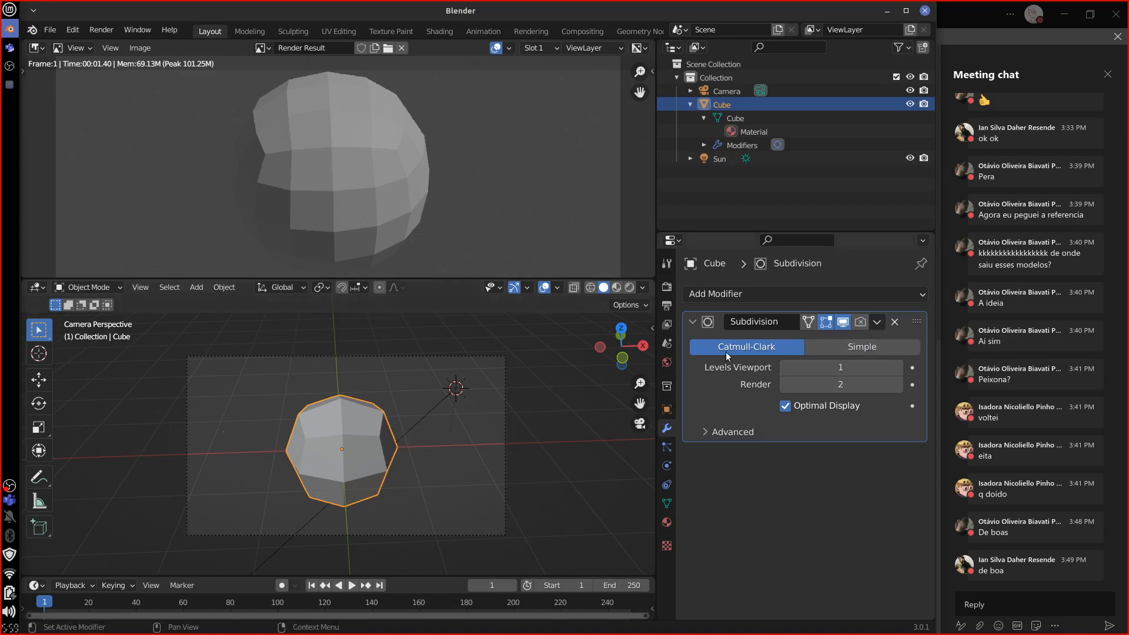
pyautogui.press('F12')
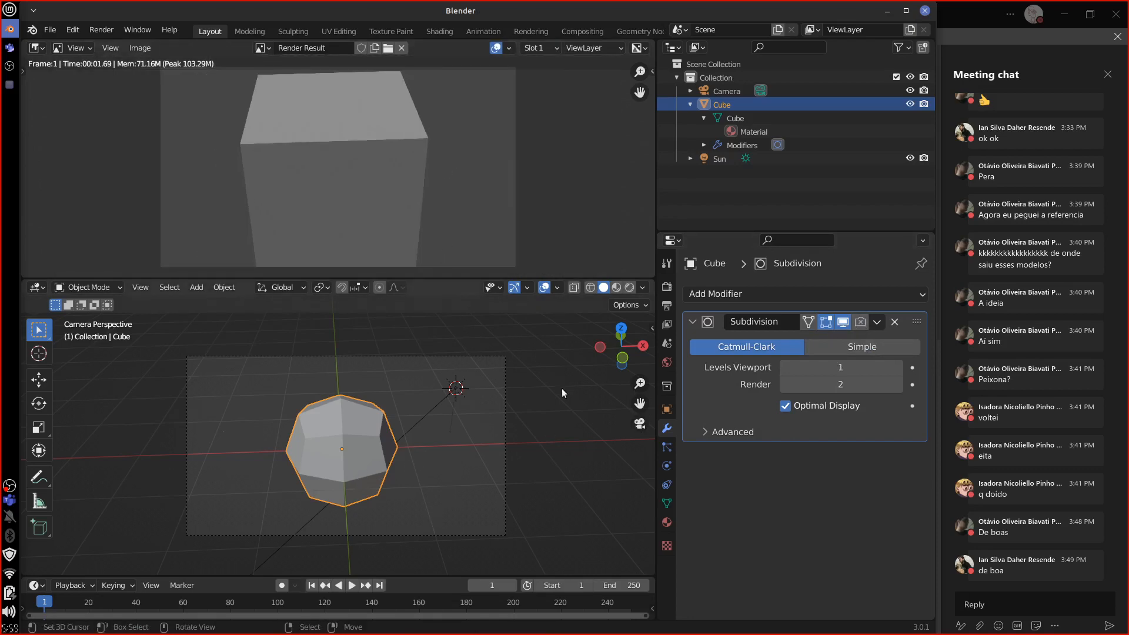
pyautogui.click(860, 321)
# Duplicate the cube's Subdivision modifier, remove the duplicate, and check the remaining modifier's Copy to Selected option.
pyautogui.click(878, 322)
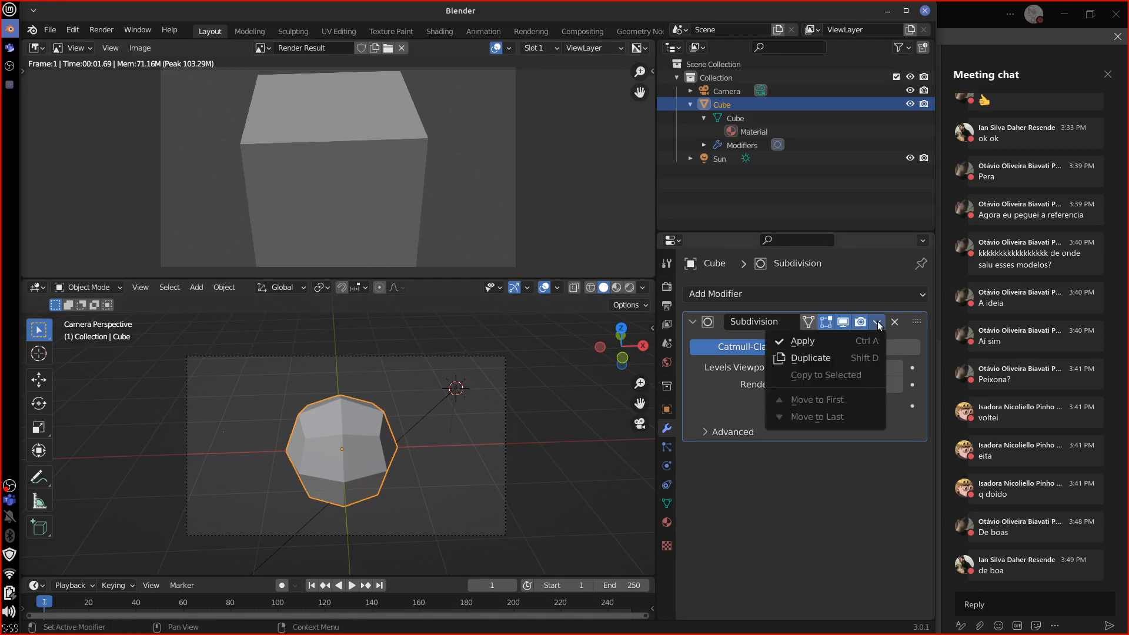
pyautogui.click(828, 359)
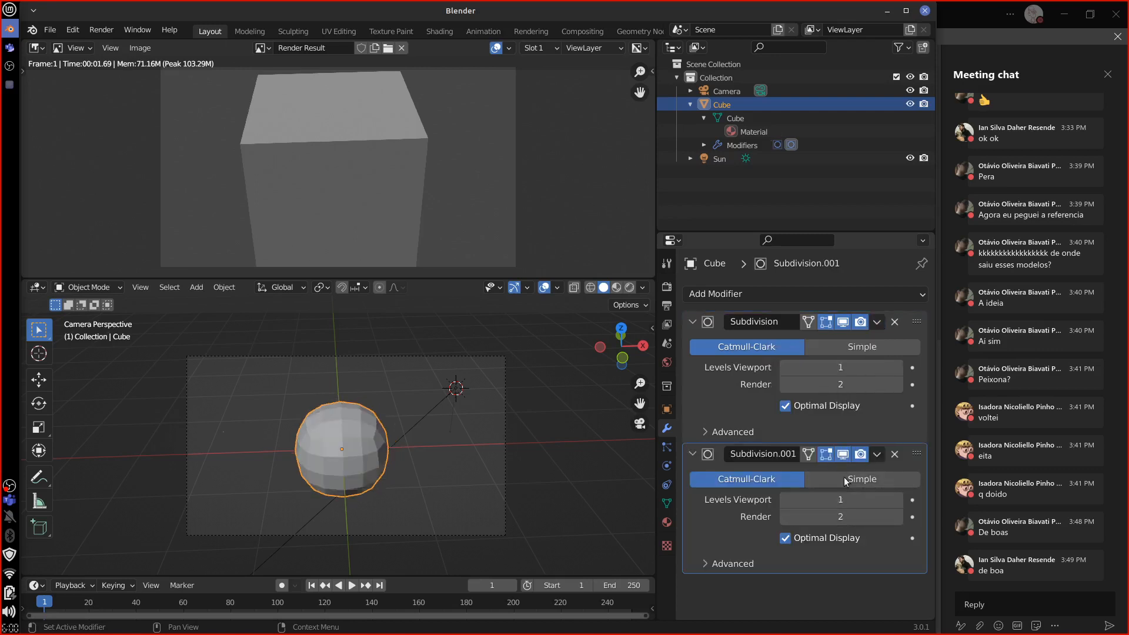
pyautogui.click(894, 455)
pyautogui.click(877, 322)
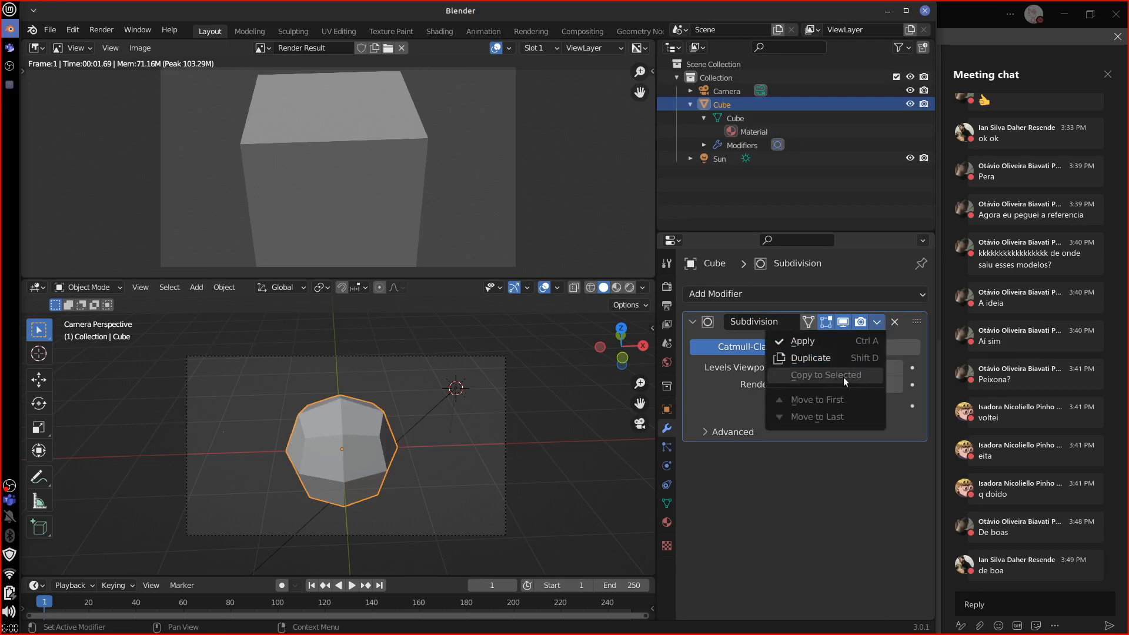
# Join the Image Editor and 3D viewport areas so the viewport takes up the whole space again.
pyautogui.rightClick(470, 278)
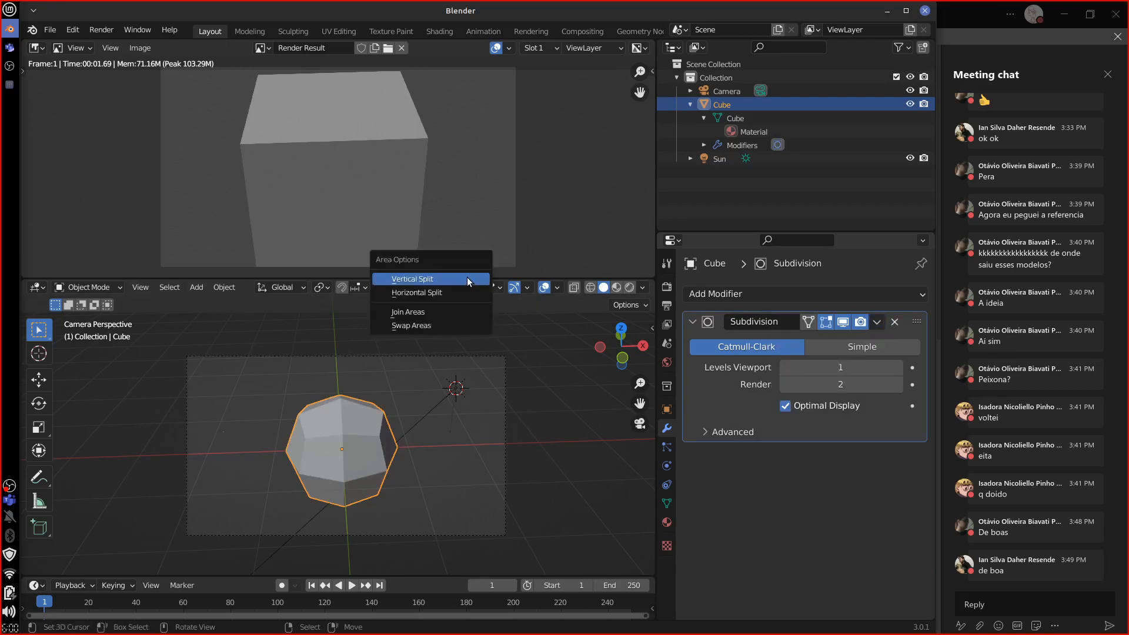
pyautogui.click(412, 313)
pyautogui.click(462, 255)
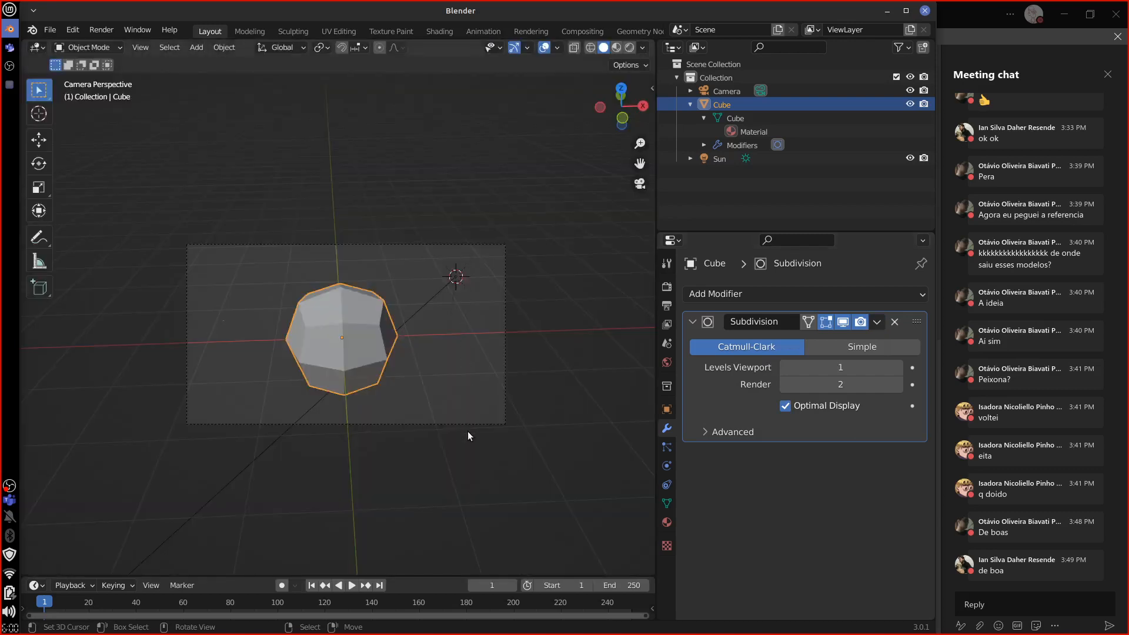
# Add a Monkey mesh at the 3D cursor in the scene.
pyautogui.hotkey('shift', 'a')
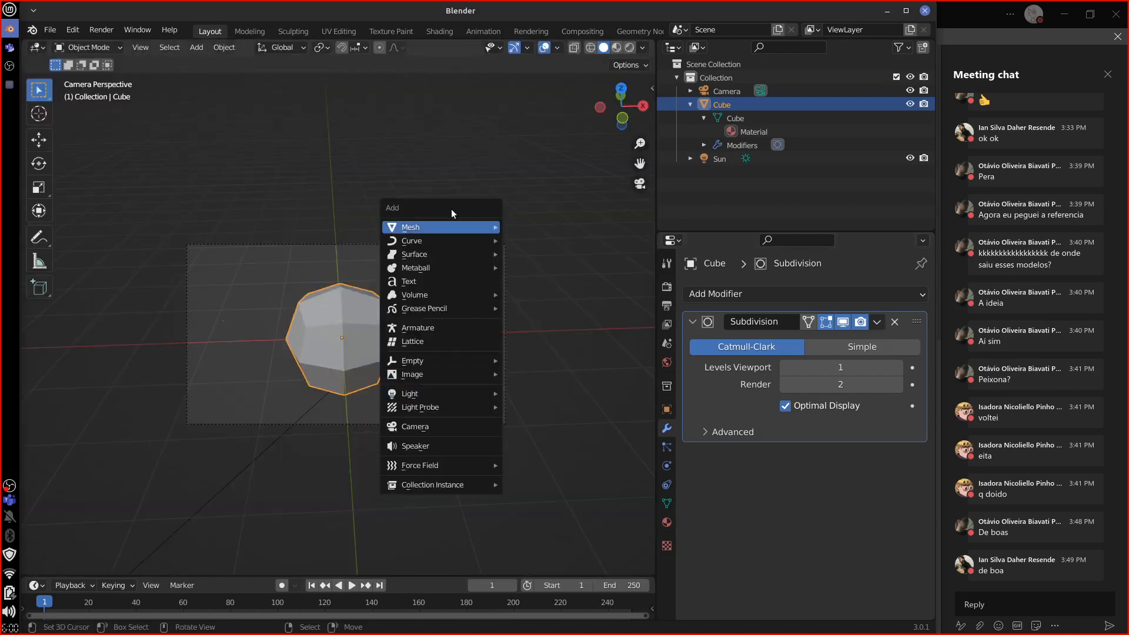
pyautogui.hotkey('shift', 'a')
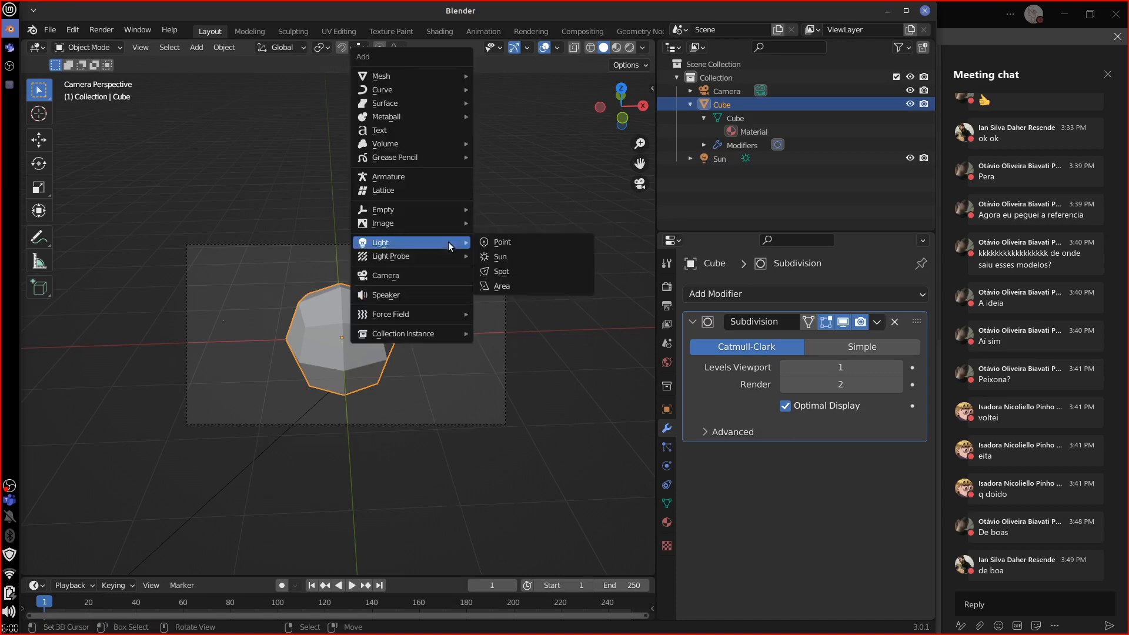
pyautogui.moveTo(426, 75)
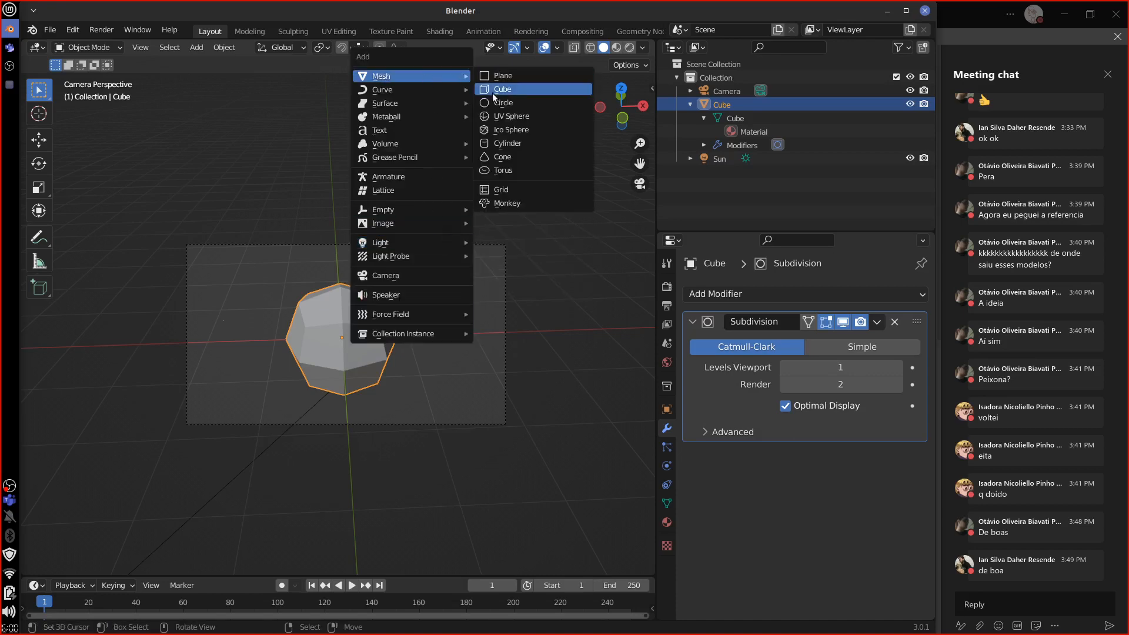
pyautogui.click(529, 204)
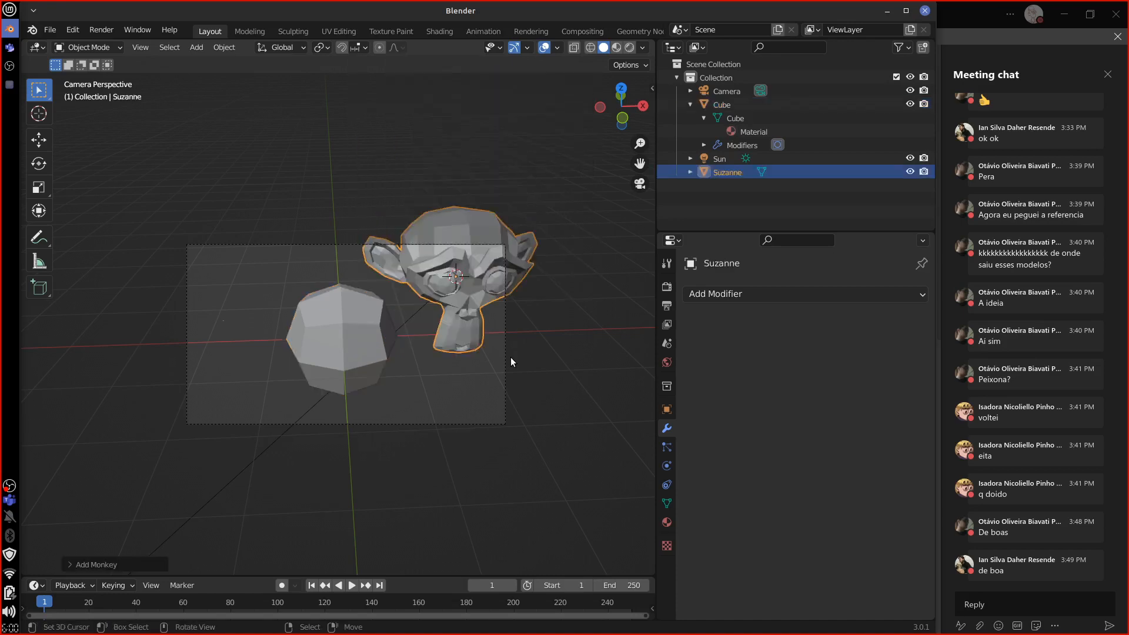
# In front orthographic view, move the monkey head about -4.3 m in X and -0.5 m in Z, to the cube's other side.
pyautogui.press('KP_1')
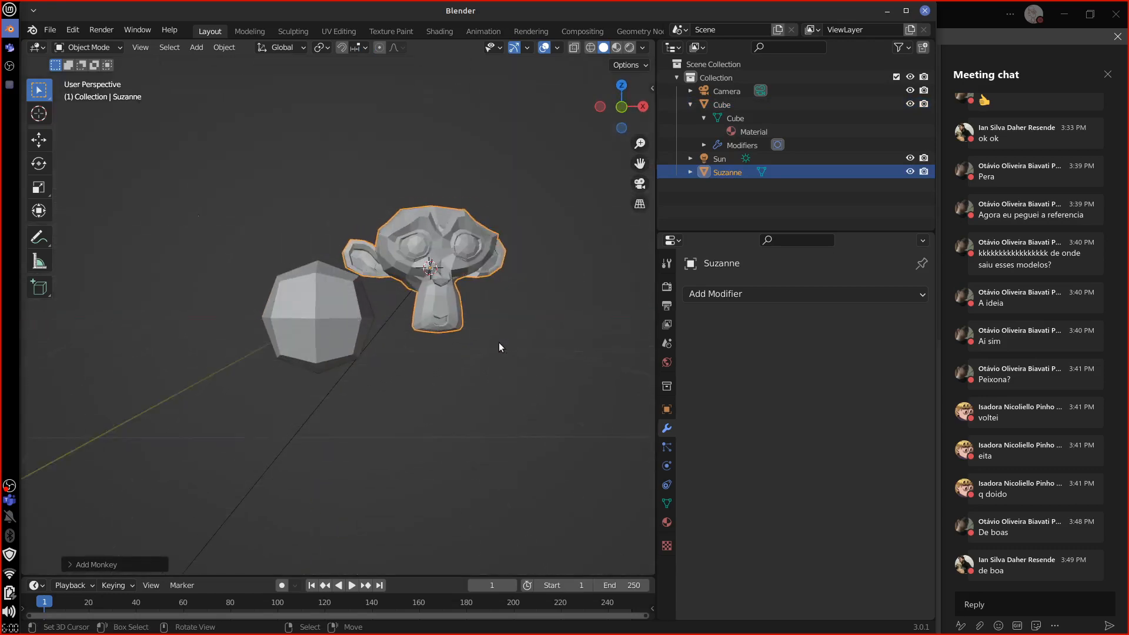
pyautogui.press('KP_5')
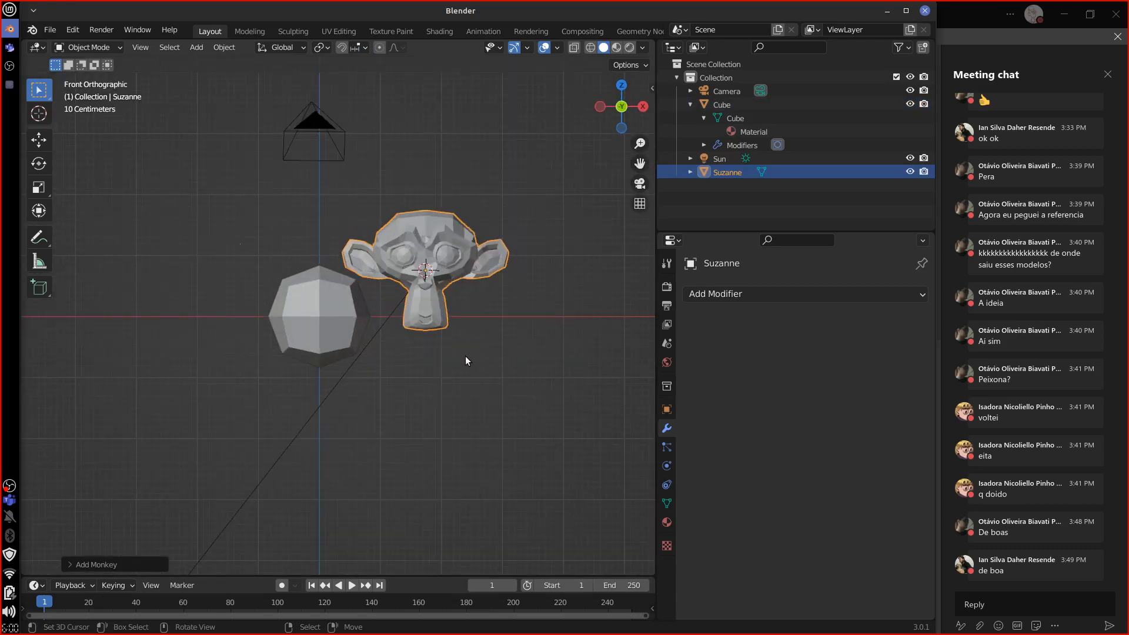
pyautogui.keyDown('shift'); pyautogui.moveTo(465, 360); pyautogui.dragTo(527, 383, button='middle'); pyautogui.keyUp('shift')
pyautogui.press('g')
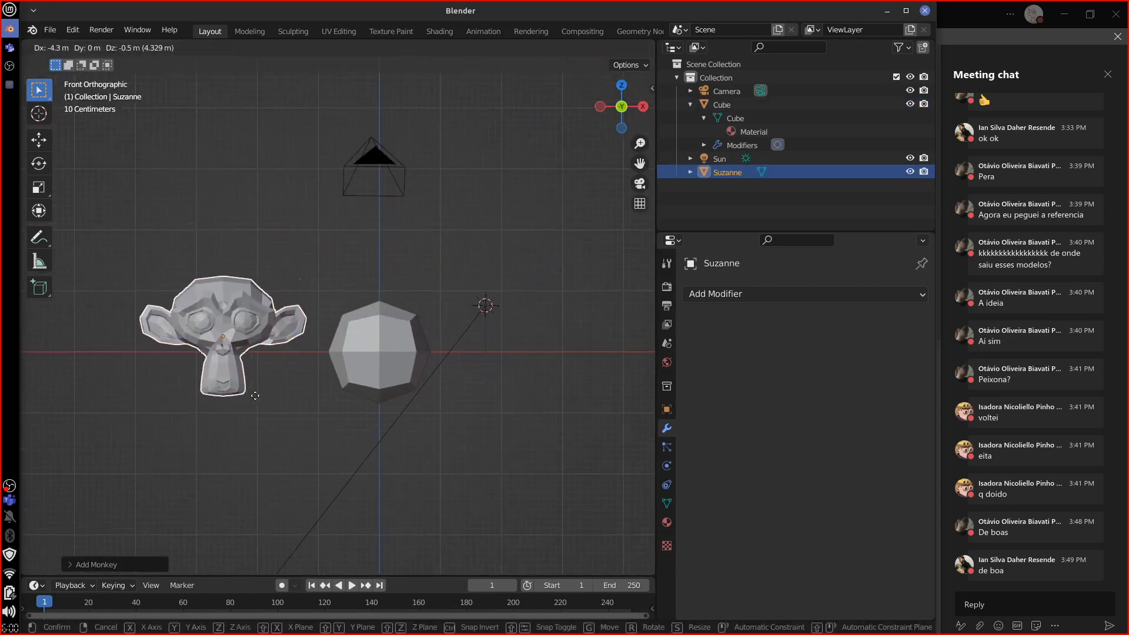
pyautogui.click(255, 396)
# Set the cube's Subdivision viewport levels to 2 and copy that modifier to the monkey head.
pyautogui.click(353, 388)
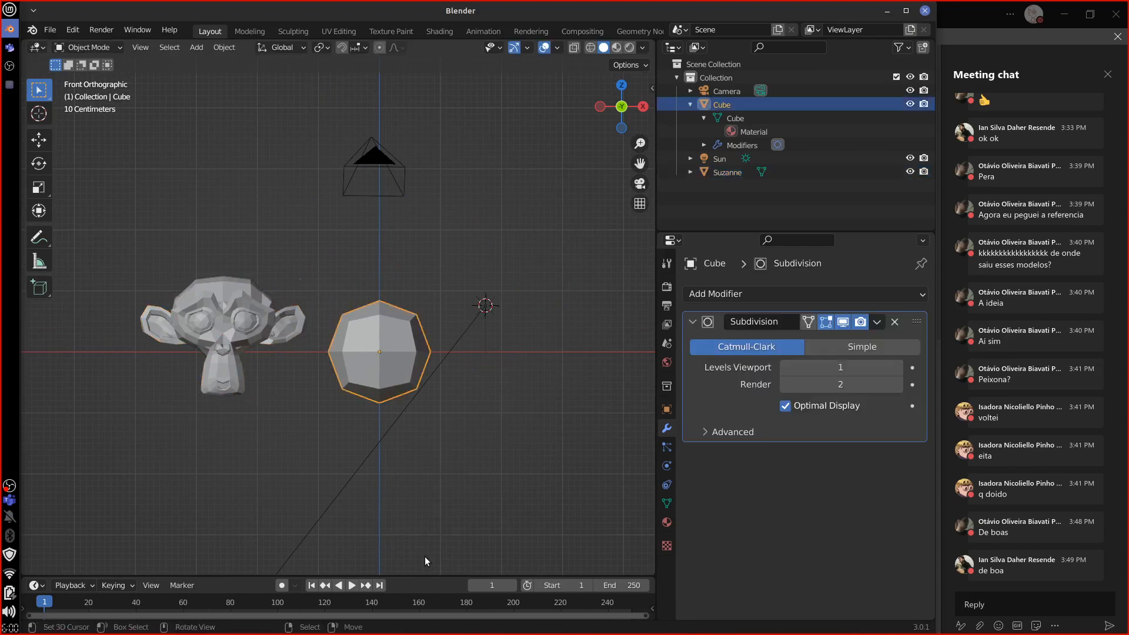
pyautogui.click(899, 368)
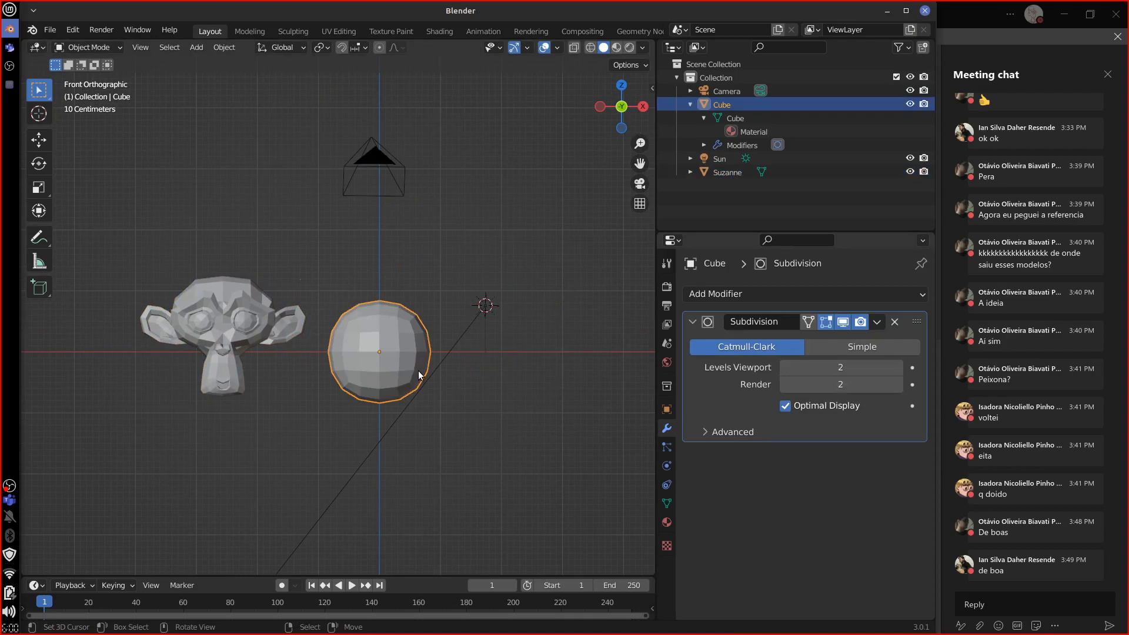
pyautogui.click(227, 379)
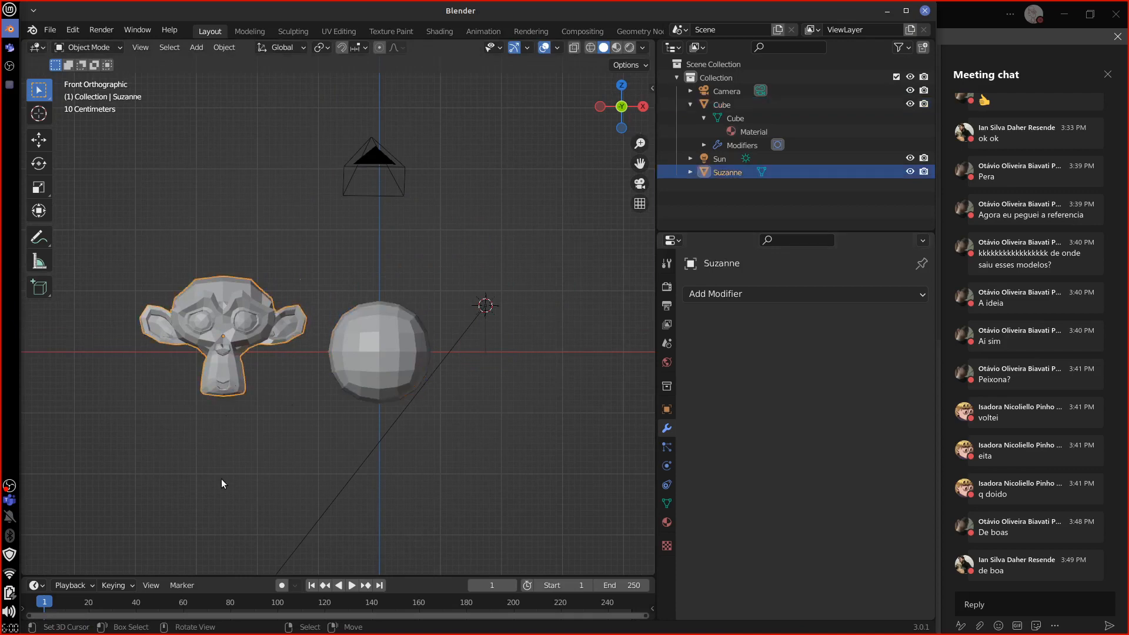
pyautogui.keyDown('shift'); pyautogui.click(366, 369); pyautogui.keyUp('shift')
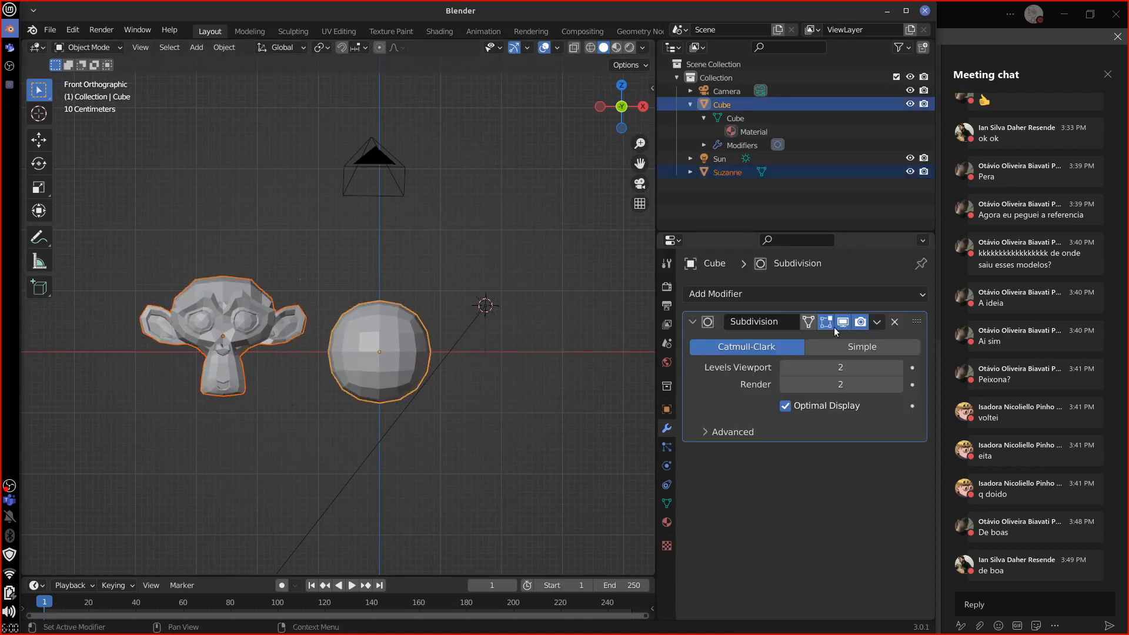
pyautogui.click(878, 321)
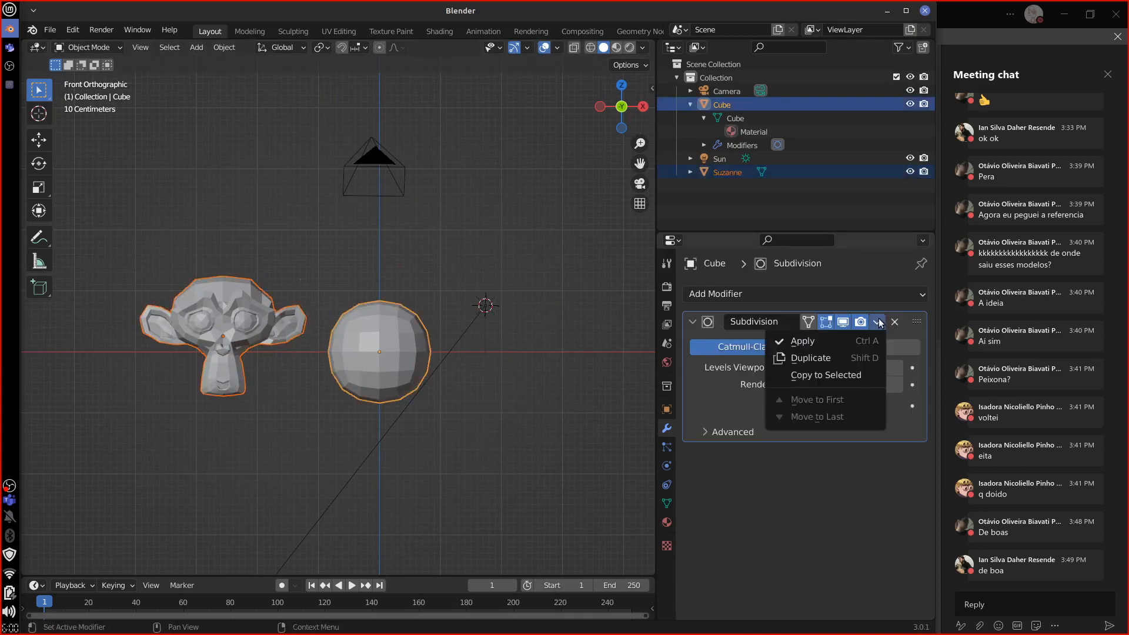
pyautogui.click(823, 378)
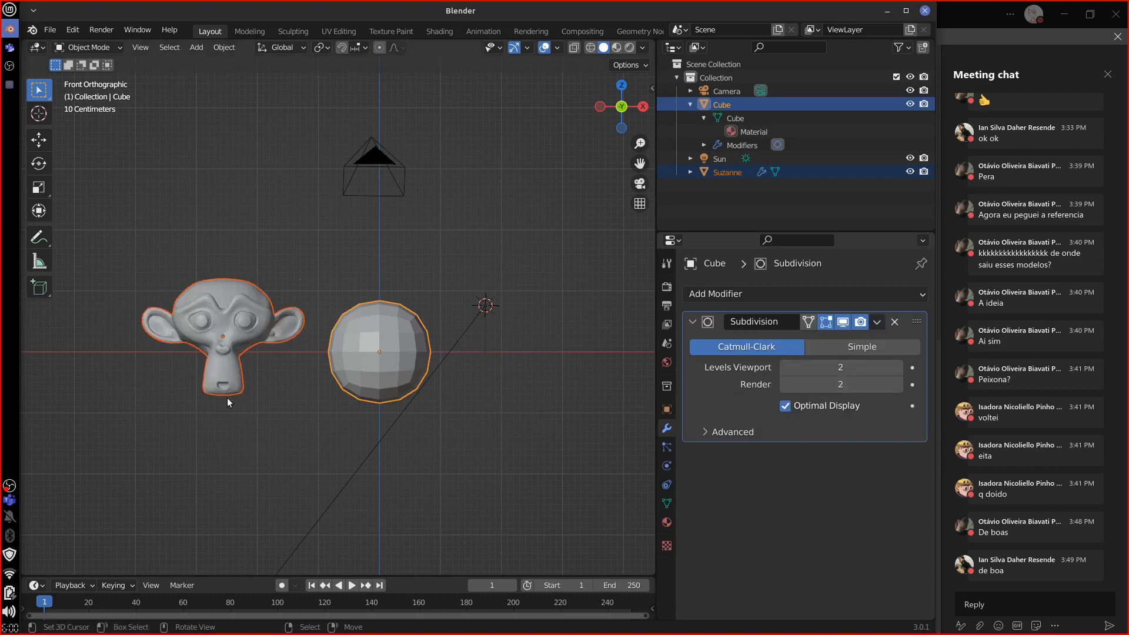
# Select the cube and the monkey head in turn to compare their Subdivision modifier settings.
pyautogui.click(378, 365)
pyautogui.rightClick(242, 384)
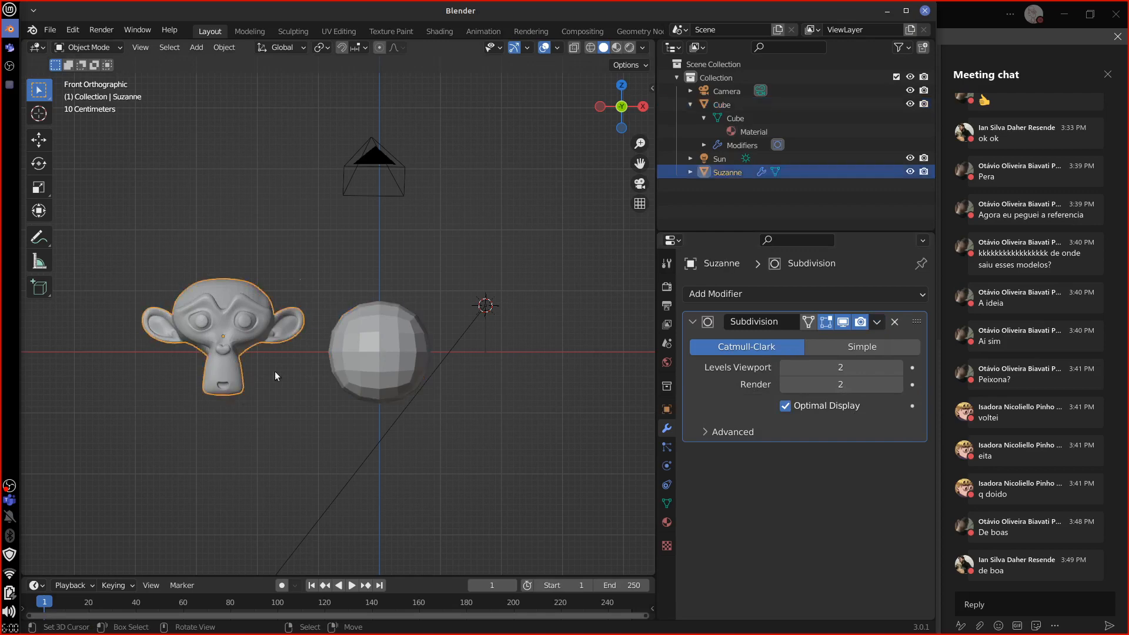
pyautogui.rightClick(344, 362)
pyautogui.rightClick(235, 368)
pyautogui.rightClick(344, 353)
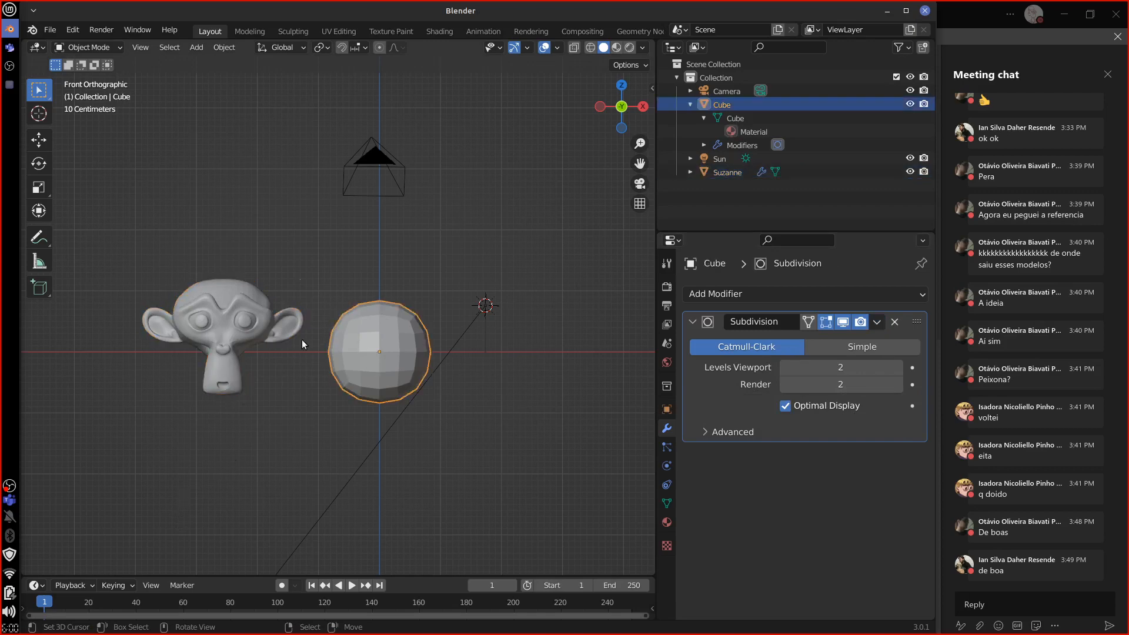
pyautogui.rightClick(235, 342)
pyautogui.rightClick(362, 349)
pyautogui.rightClick(241, 344)
pyautogui.rightClick(363, 347)
# Try different Subdivision viewport levels on the monkey head, raising them to 3 and lowering them to 1.
pyautogui.click(229, 358)
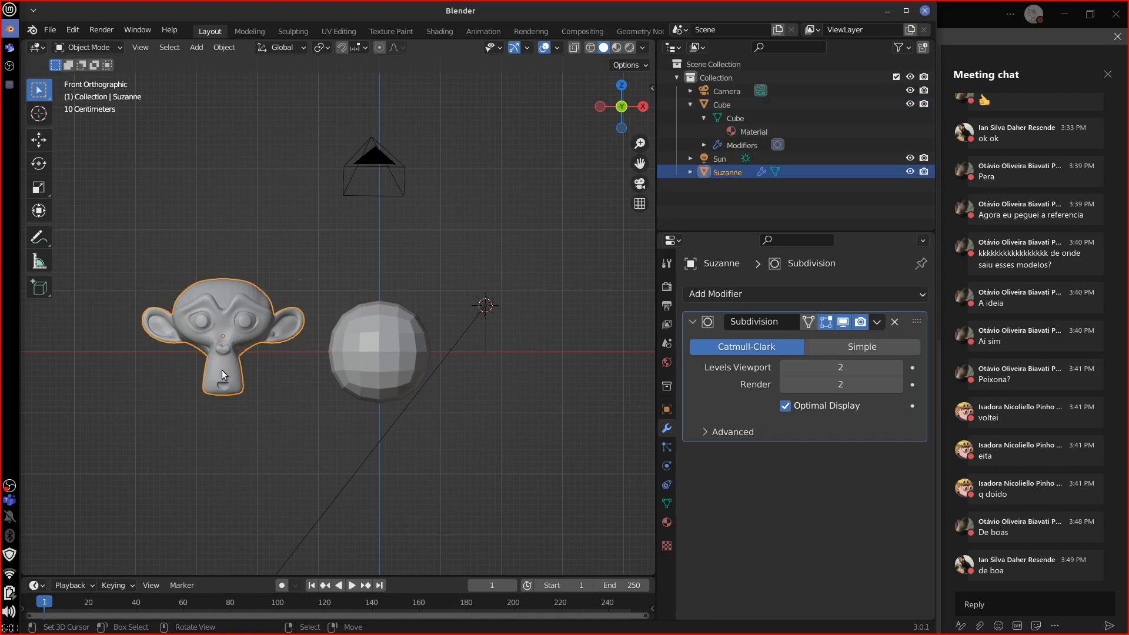
pyautogui.click(897, 368)
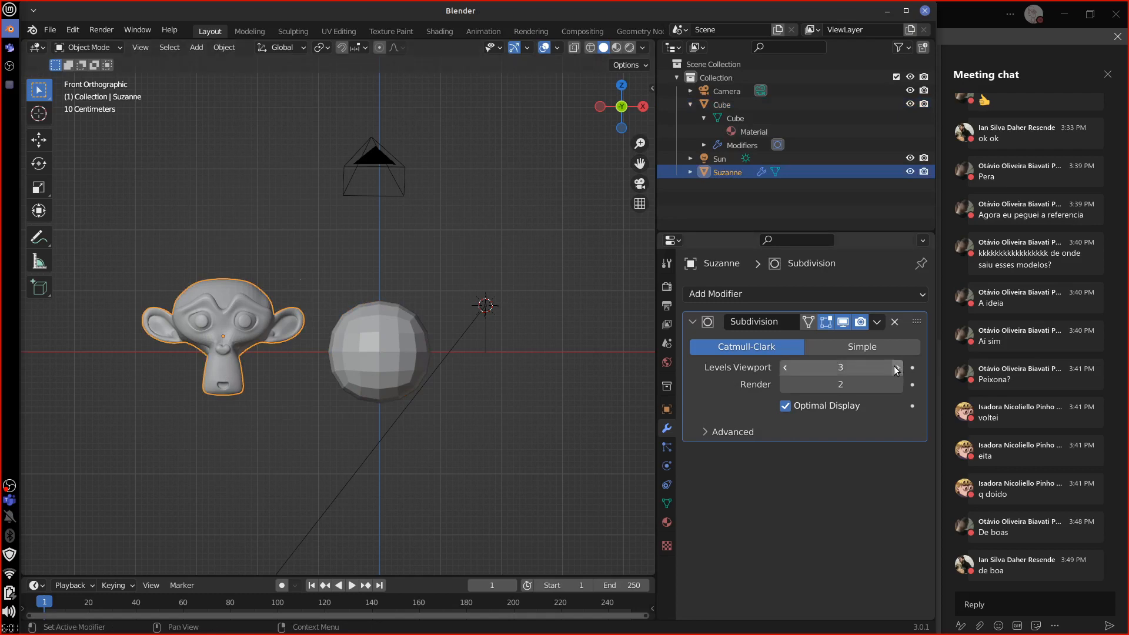
pyautogui.moveTo(896, 368); pyautogui.dragTo(549, 434)
pyautogui.click(898, 367)
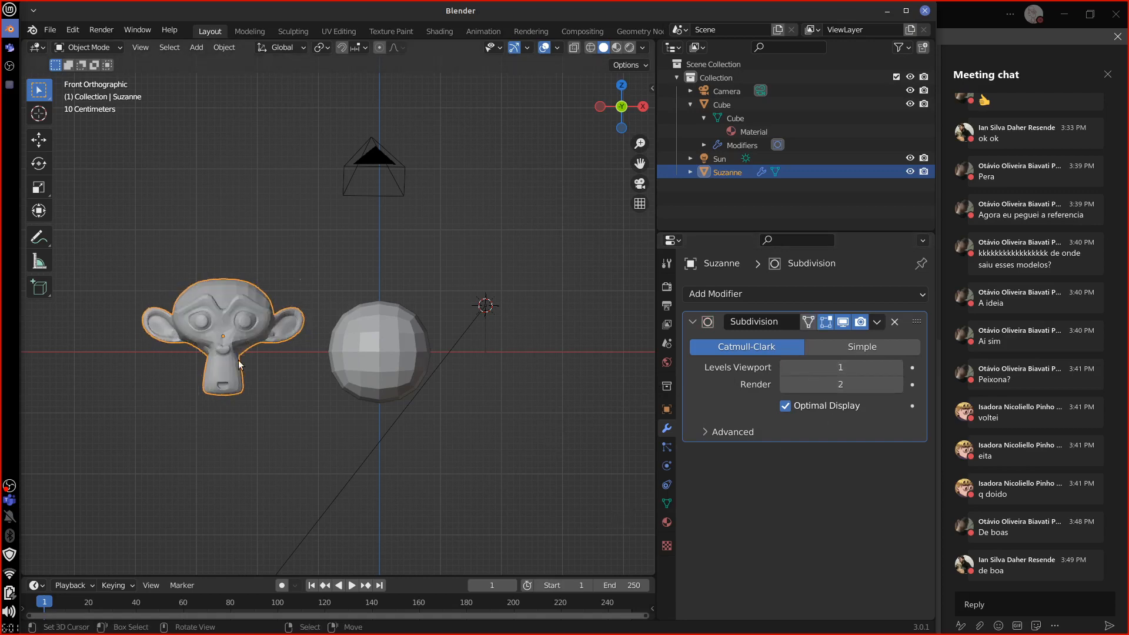
# Remove the Subdivision modifier from the monkey head and delete the monkey head from the scene.
pyautogui.click(895, 322)
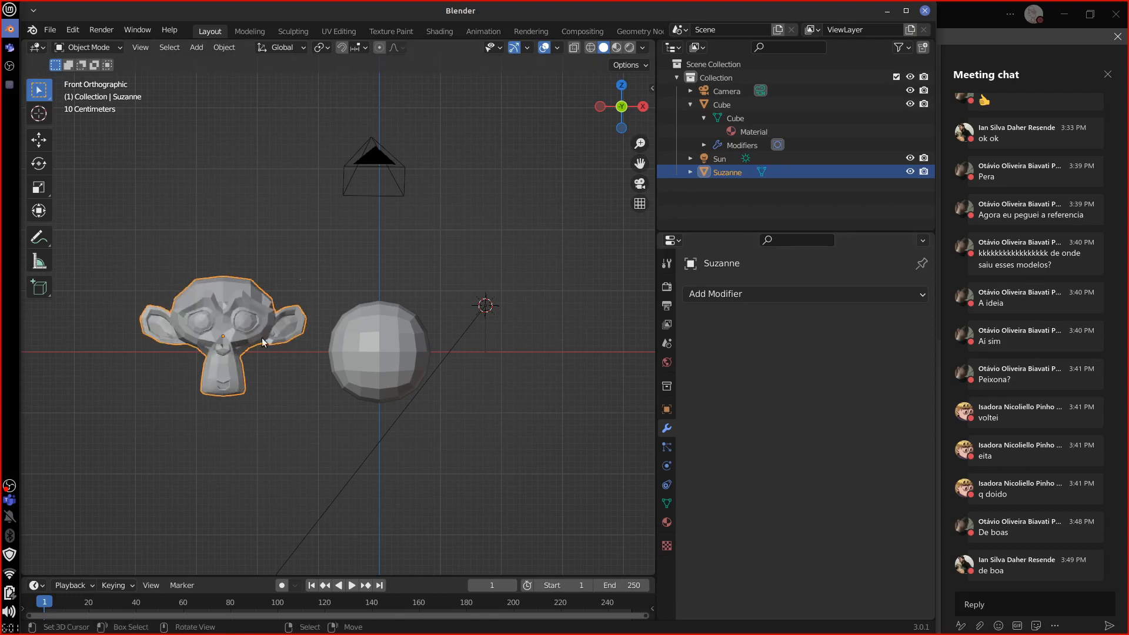
pyautogui.press('Delete')
# Add a Mask modifier to the cube after its Subdivision modifier.
pyautogui.click(383, 369)
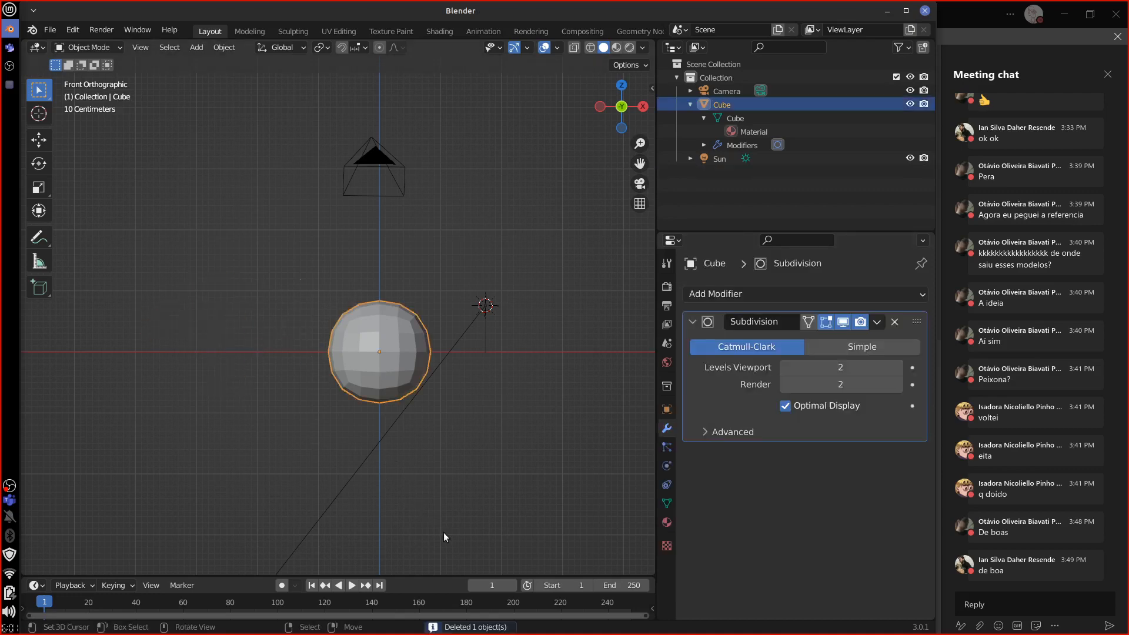
pyautogui.click(878, 323)
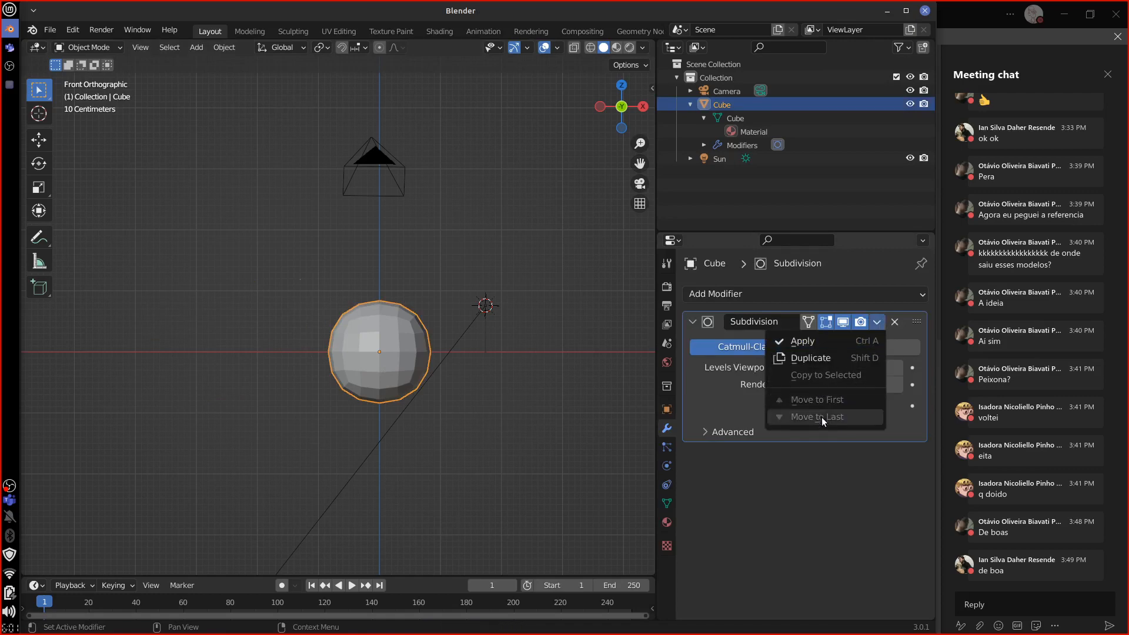
pyautogui.click(796, 295)
pyautogui.click(624, 470)
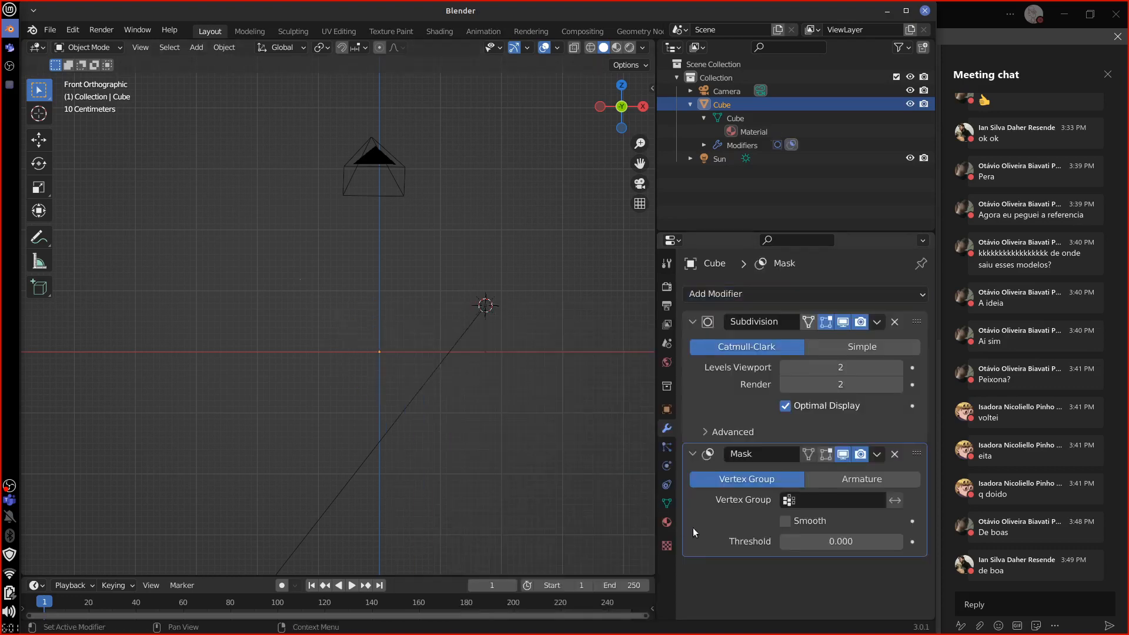
# Reorder the cube's modifier stack by moving Subdivision to last and back to first, twice.
pyautogui.click(877, 323)
pyautogui.click(877, 323)
pyautogui.click(846, 425)
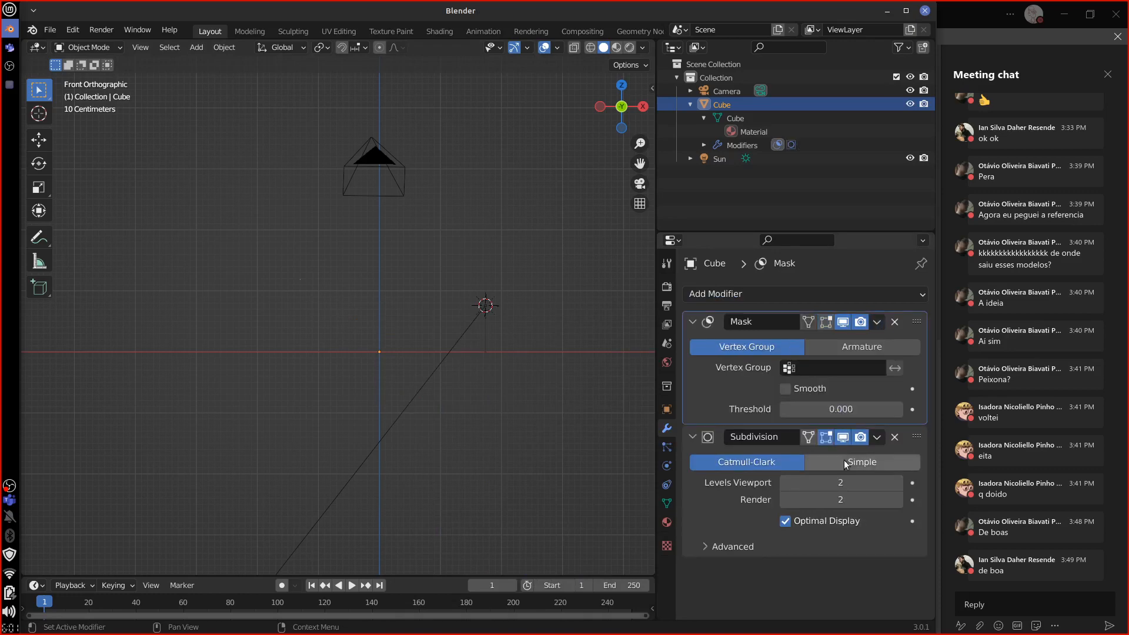
pyautogui.click(877, 437)
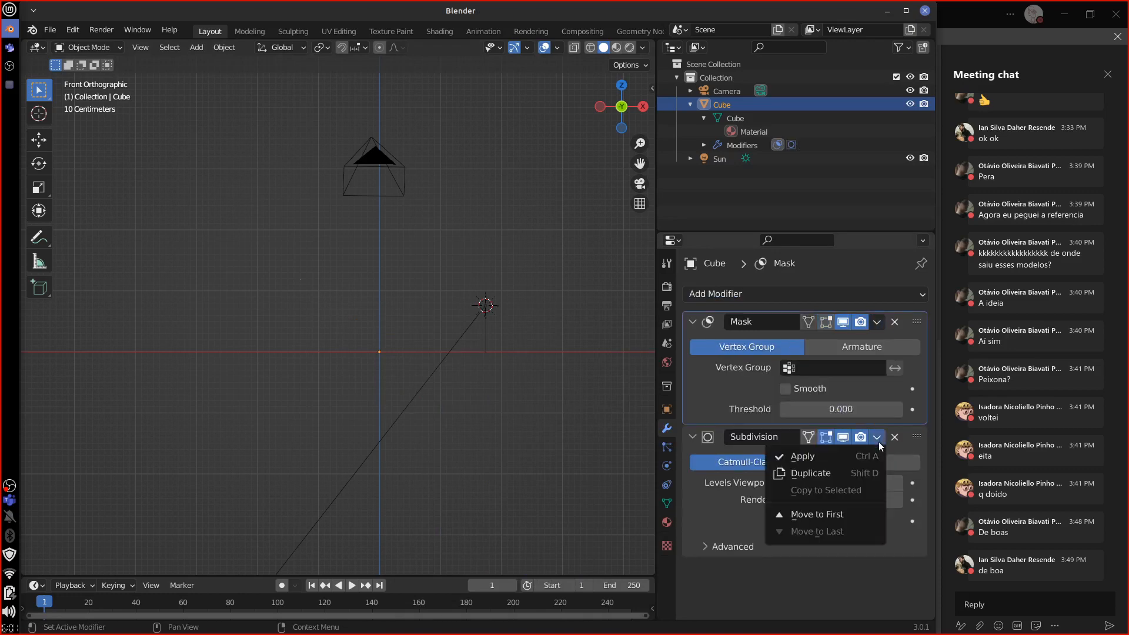
pyautogui.click(847, 516)
pyautogui.click(877, 322)
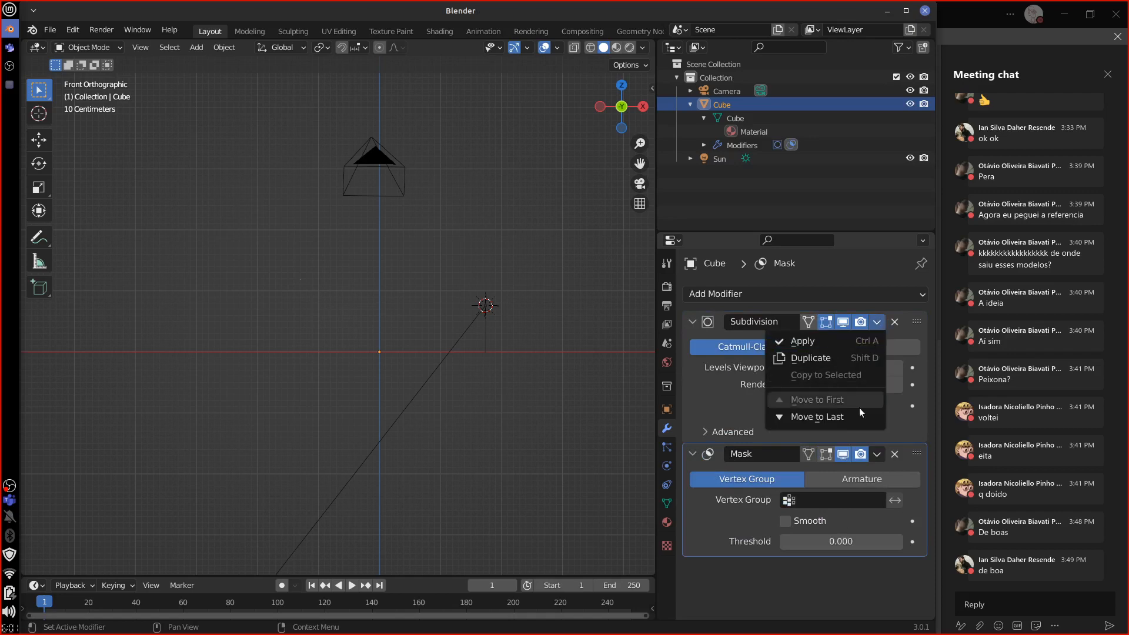
pyautogui.click(856, 421)
pyautogui.click(877, 437)
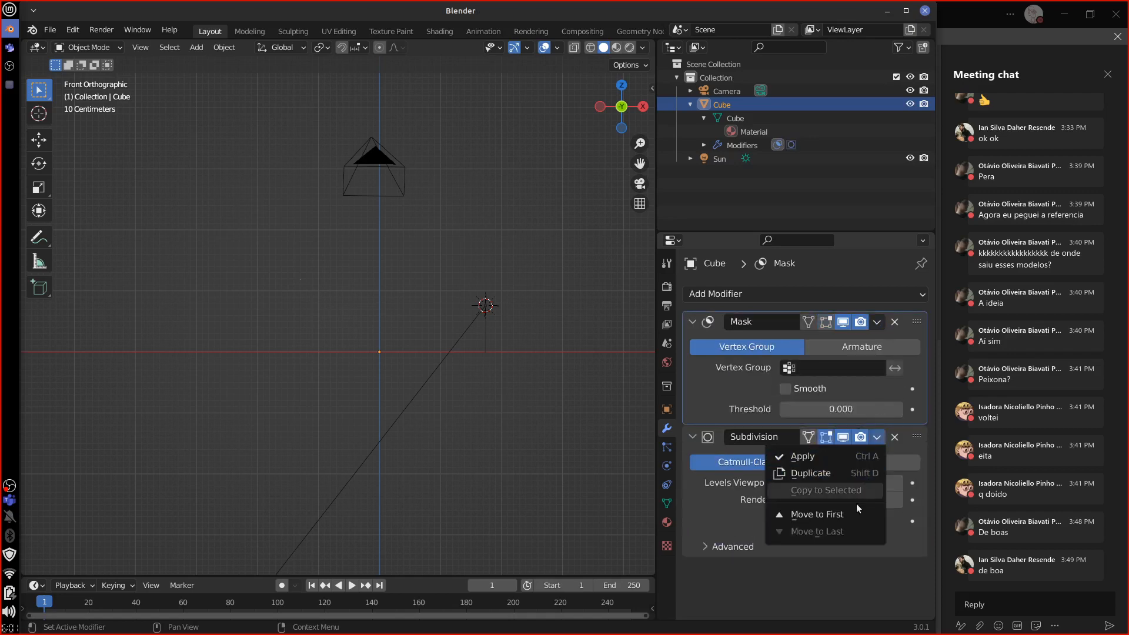
pyautogui.click(847, 516)
pyautogui.click(917, 323)
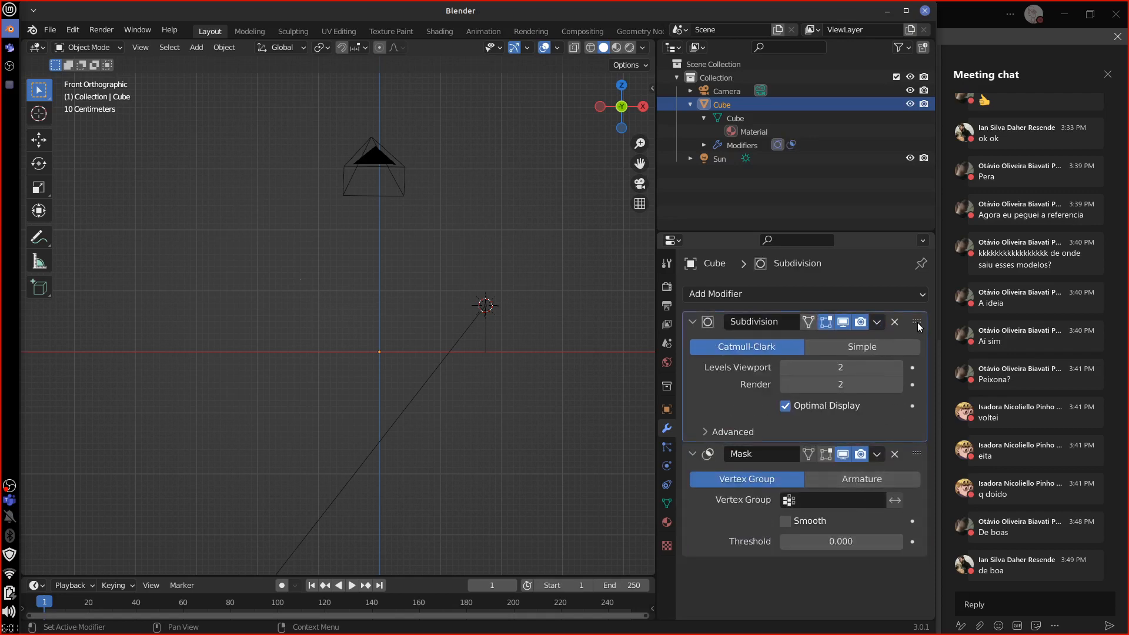
# Remove the Mask and Subdivision modifiers from the cube.
pyautogui.click(877, 322)
pyautogui.click(894, 455)
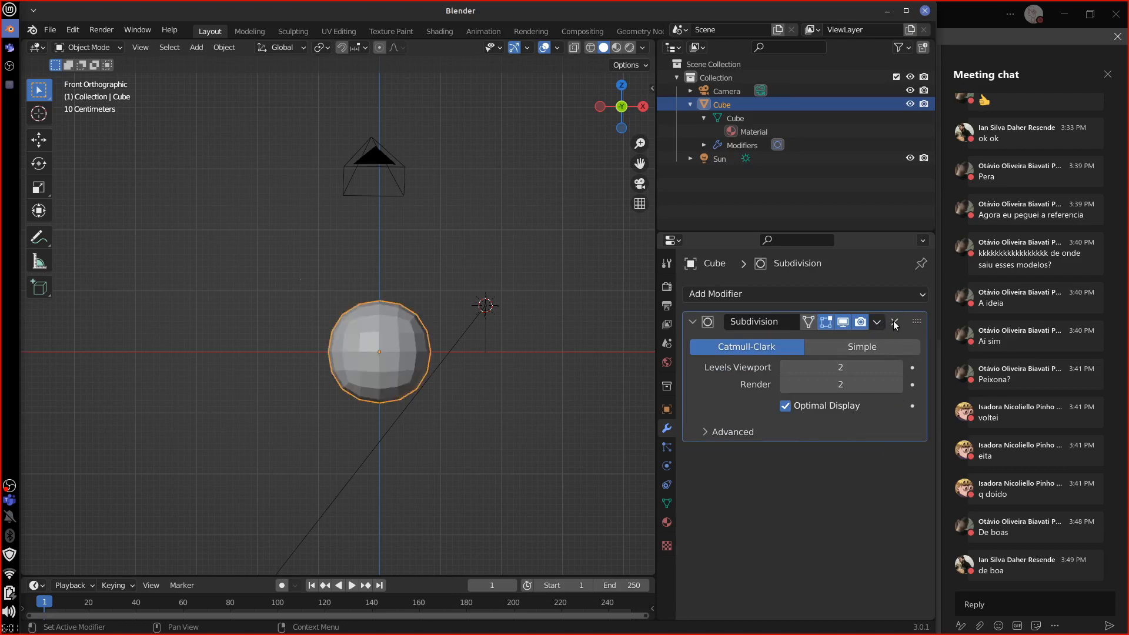
pyautogui.click(894, 323)
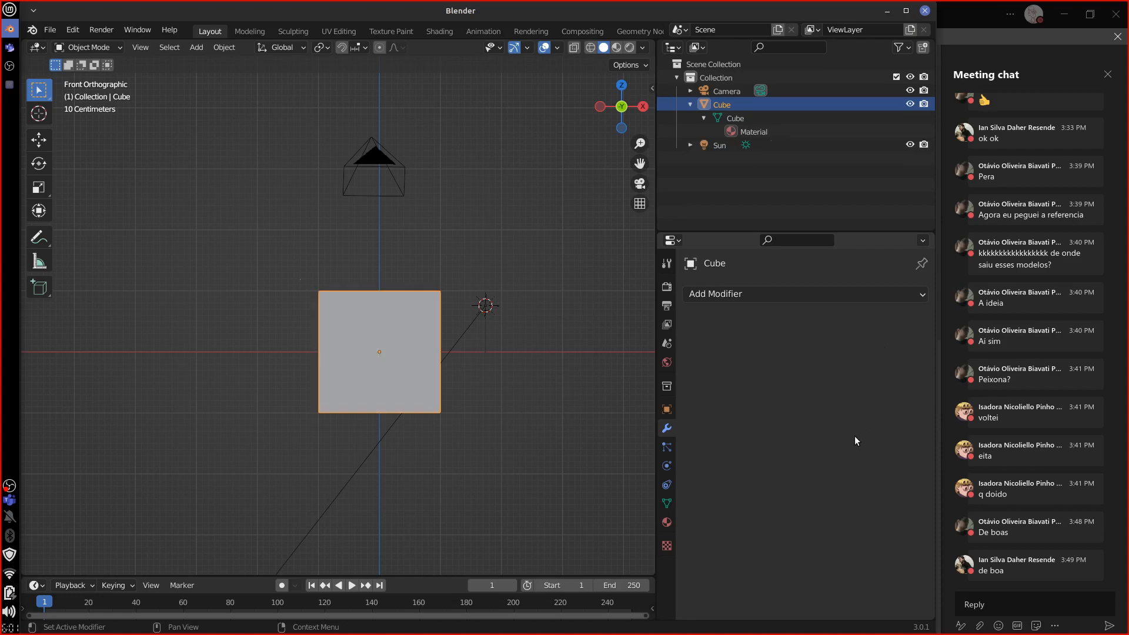
# Add a new Subdivision Surface modifier to the cube with its default settings.
pyautogui.click(835, 295)
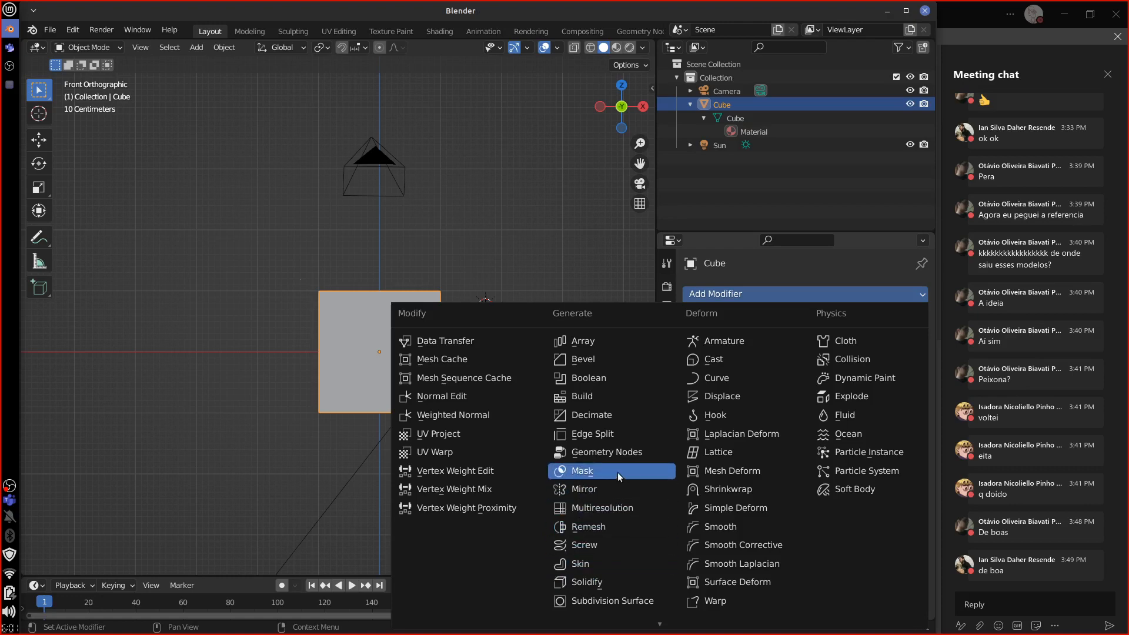
pyautogui.click(624, 600)
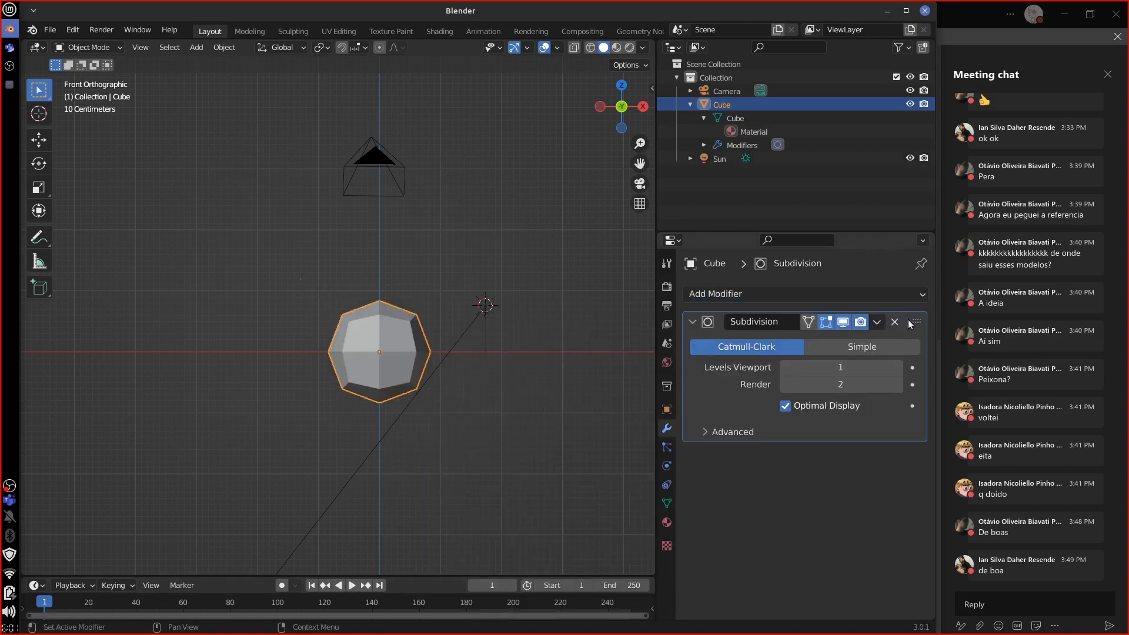
pyautogui.moveTo(915, 327)
pyautogui.mouseDown()
pyautogui.moveTo(903, 462)
pyautogui.moveTo(896, 333)
pyautogui.mouseUp()
# Add an Edge Split modifier after the cube's Subdivision modifier and collapse the Subdivision modifier's settings.
pyautogui.click(886, 296)
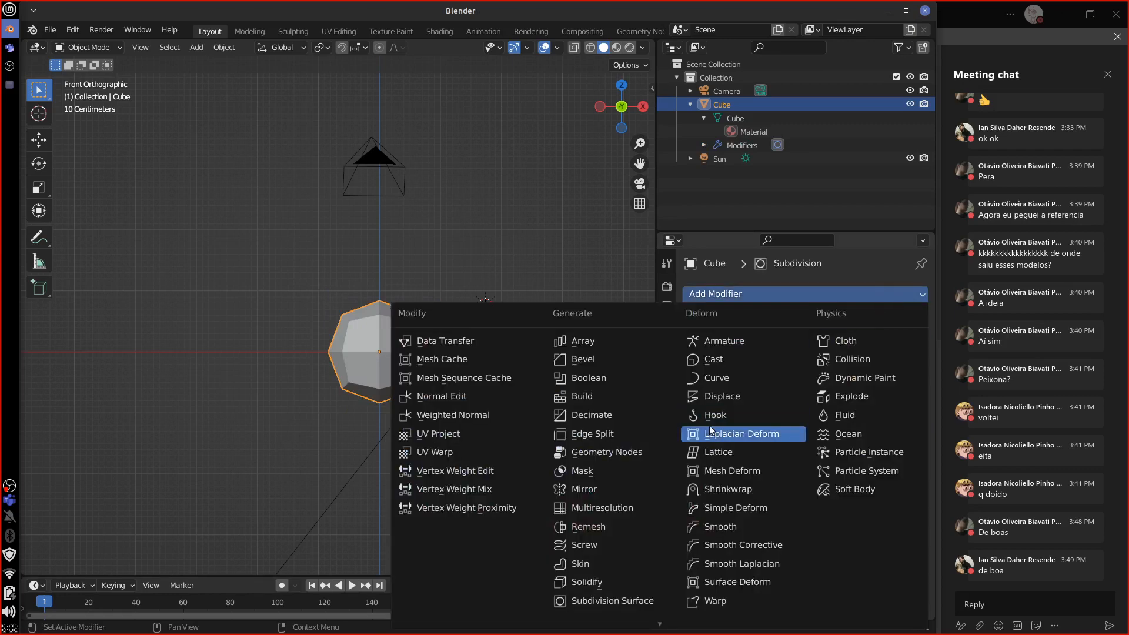
pyautogui.click(618, 442)
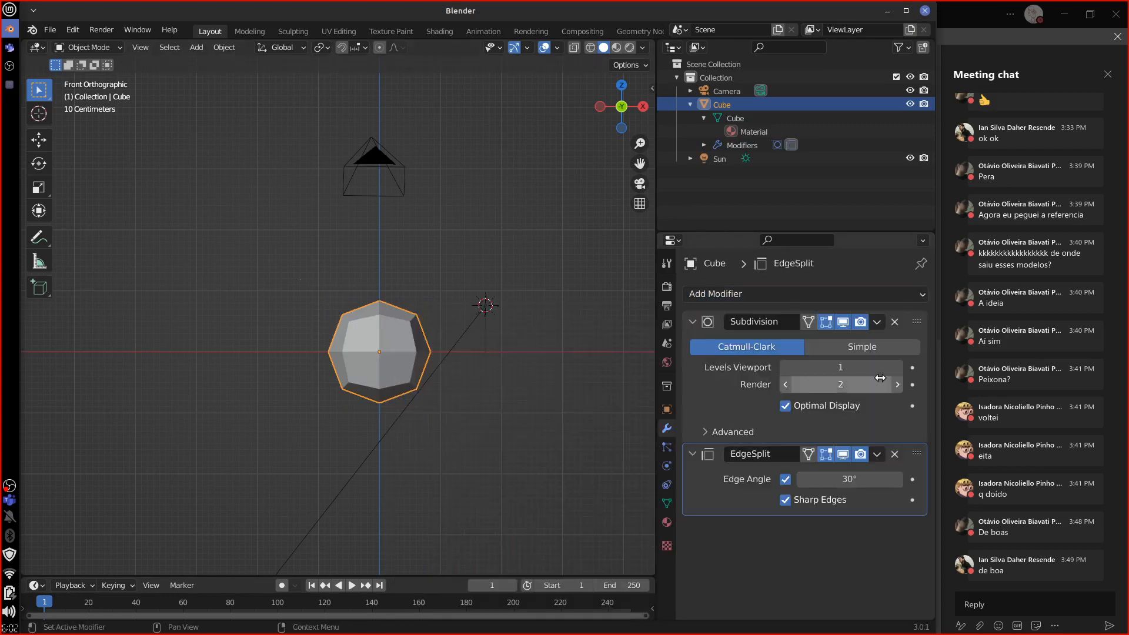
pyautogui.moveTo(915, 328)
pyautogui.mouseDown()
pyautogui.moveTo(901, 487)
pyautogui.moveTo(918, 335)
pyautogui.moveTo(928, 340)
pyautogui.mouseUp()
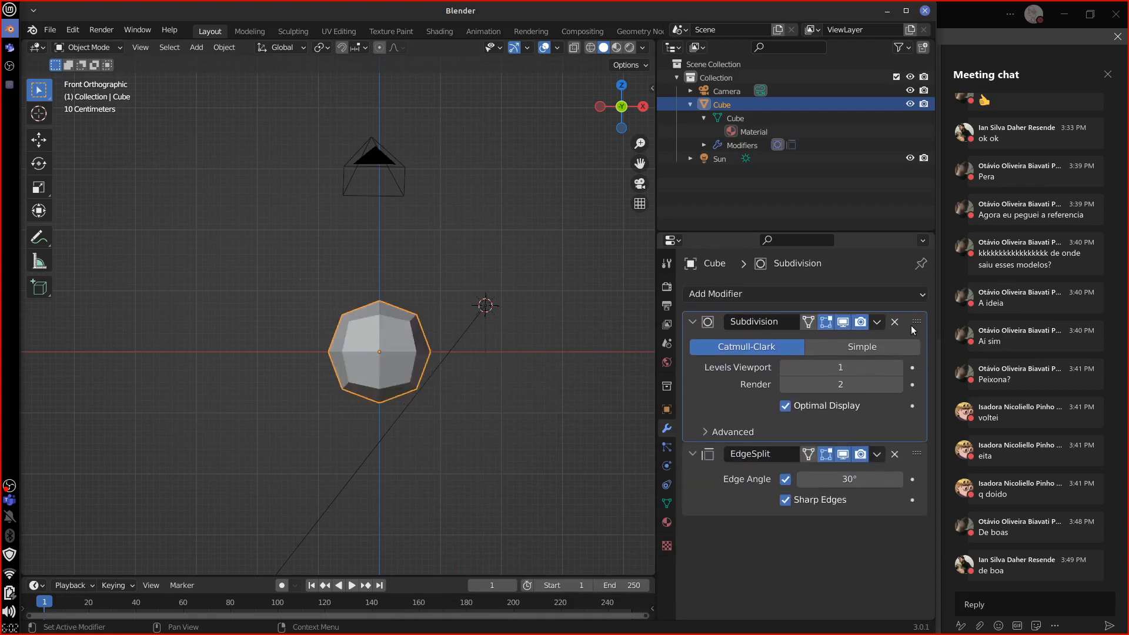
pyautogui.click(719, 327)
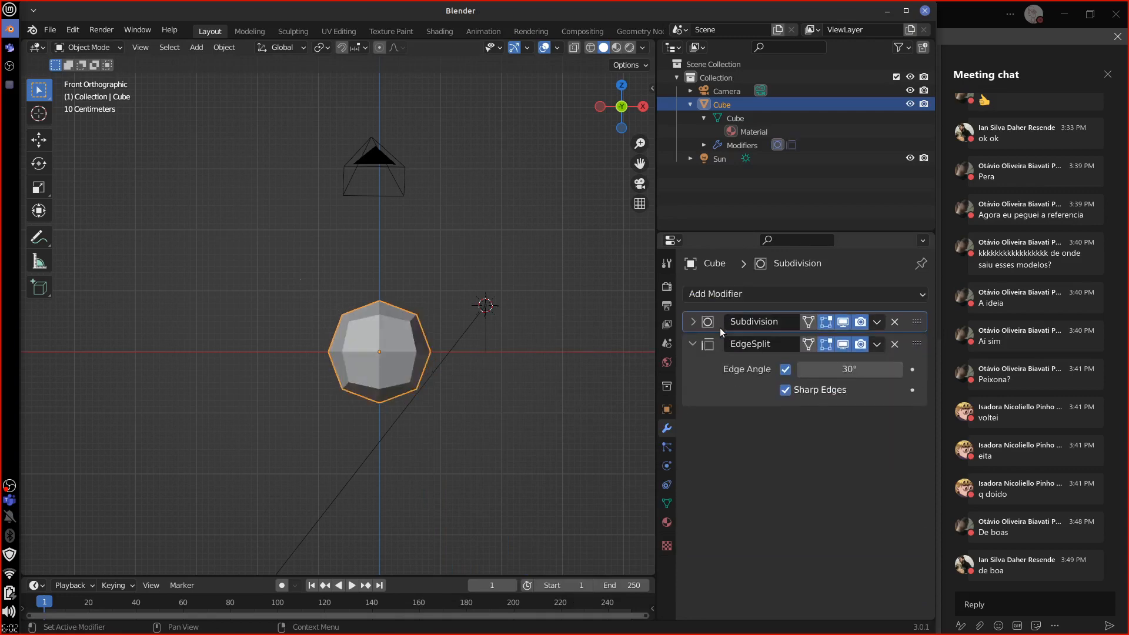
# Expand the Subdivision modifier's settings and remove the EdgeSplit modifier from the cube.
pyautogui.click(719, 328)
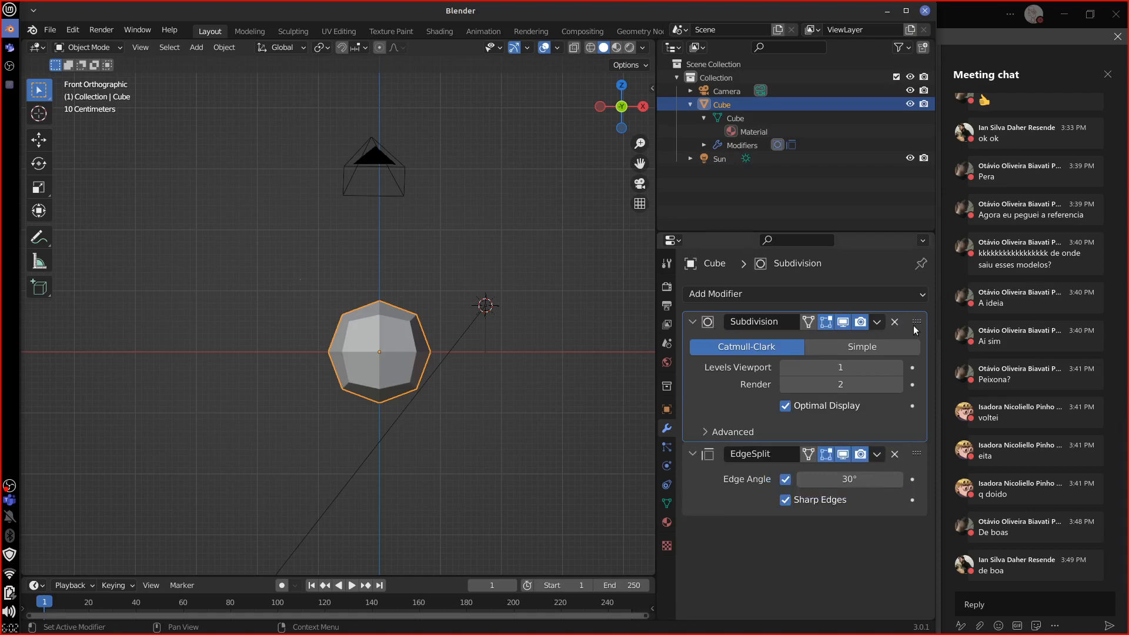
pyautogui.moveTo(918, 325); pyautogui.dragTo(856, 313)
pyautogui.click(895, 455)
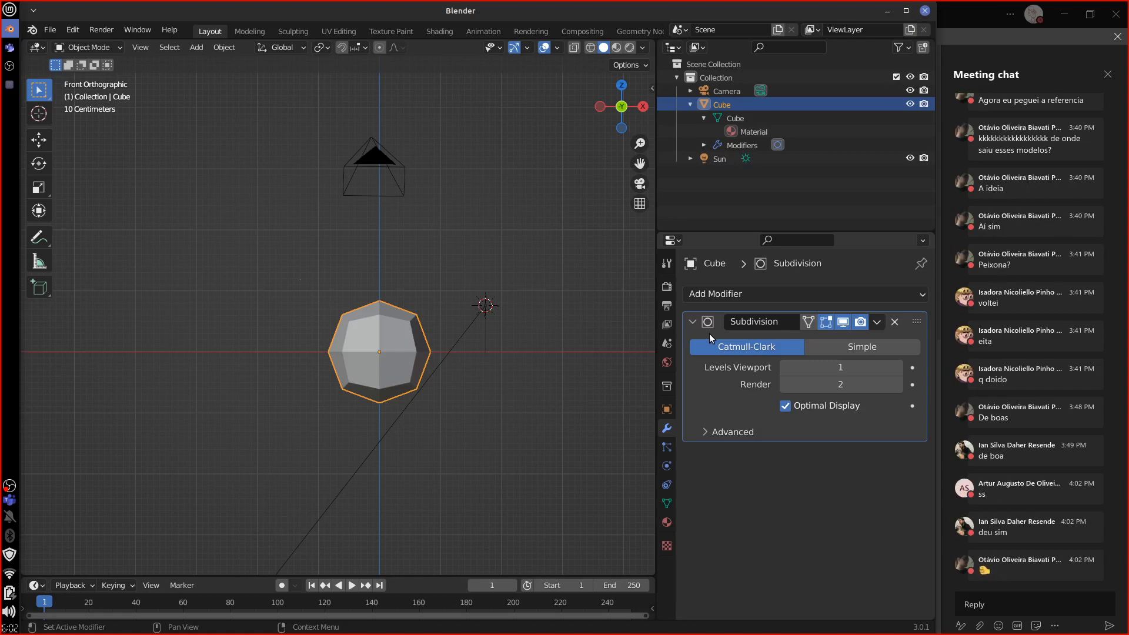
pyautogui.click(878, 322)
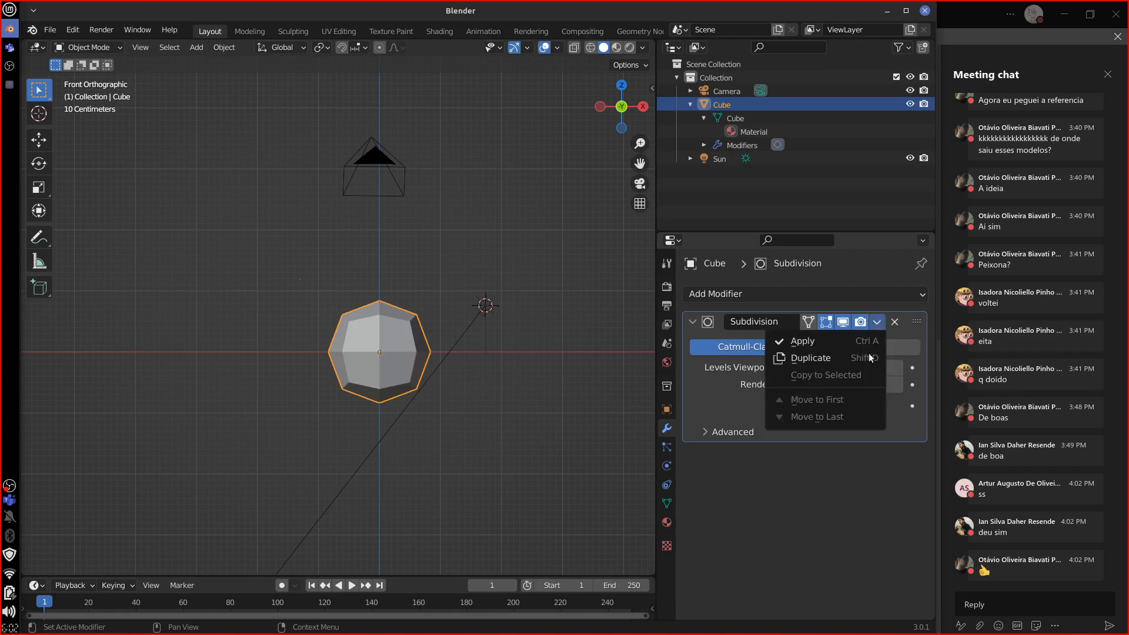
pyautogui.click(878, 325)
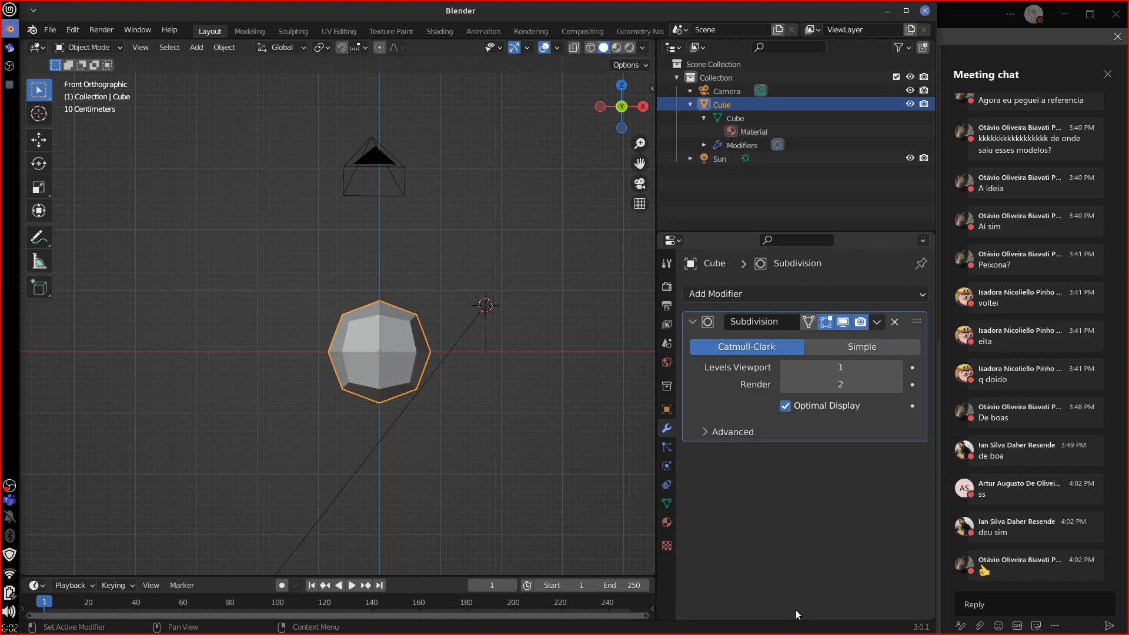
pyautogui.click(877, 322)
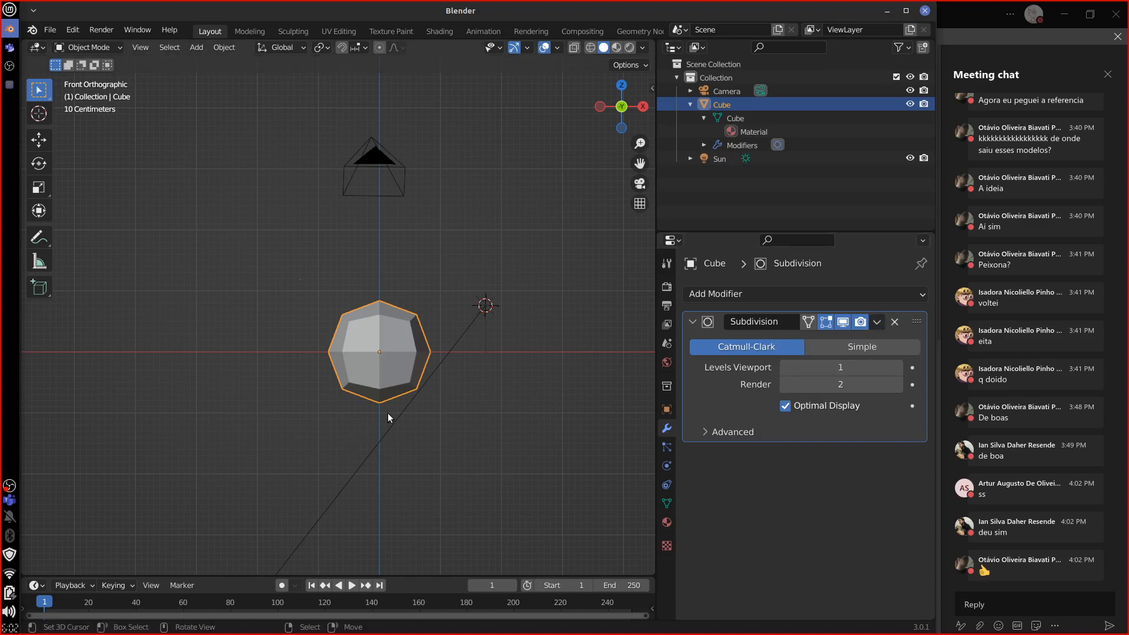
# Delete the sun light and the camera from the scene, leaving the cube selected.
pyautogui.click(481, 313)
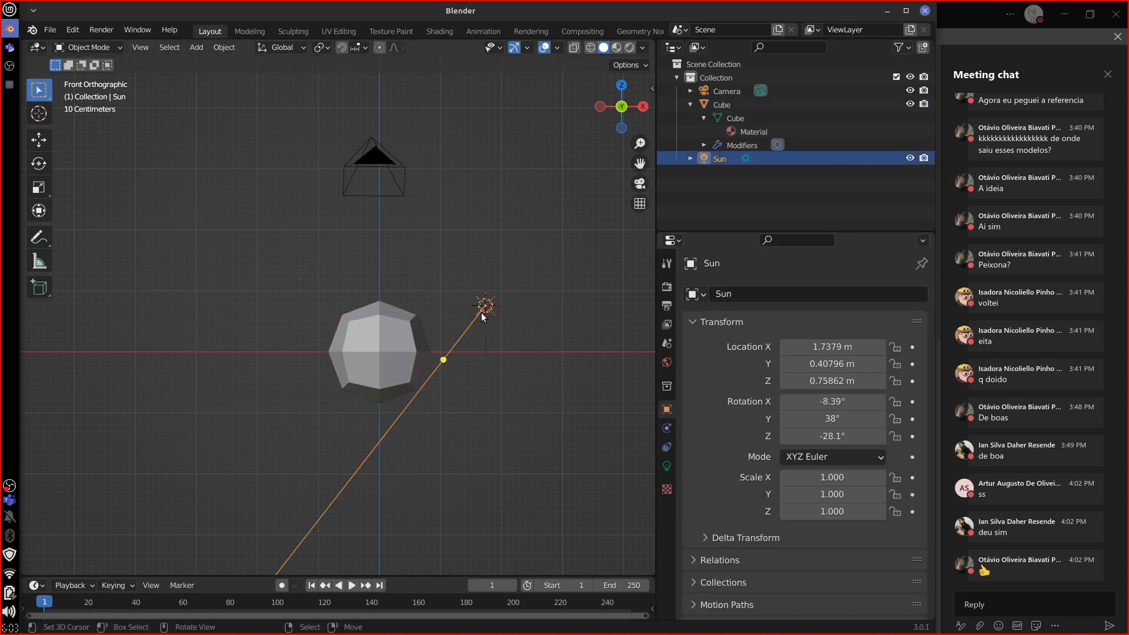
pyautogui.keyDown('shift'); pyautogui.click(398, 189); pyautogui.keyUp('shift')
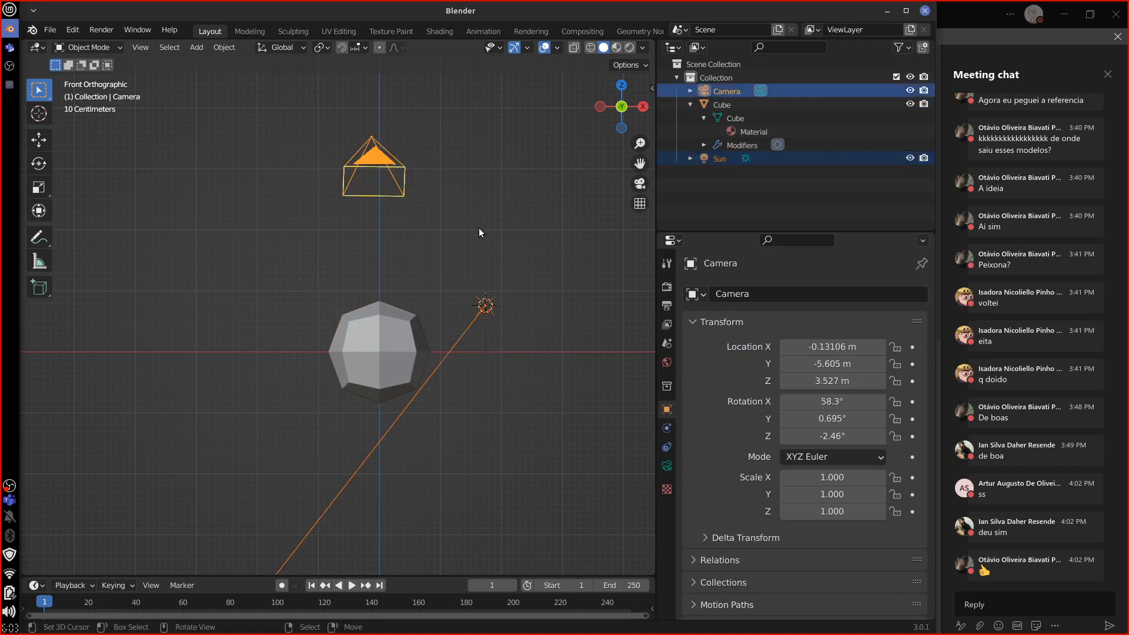
pyautogui.press('Delete')
pyautogui.click(423, 386)
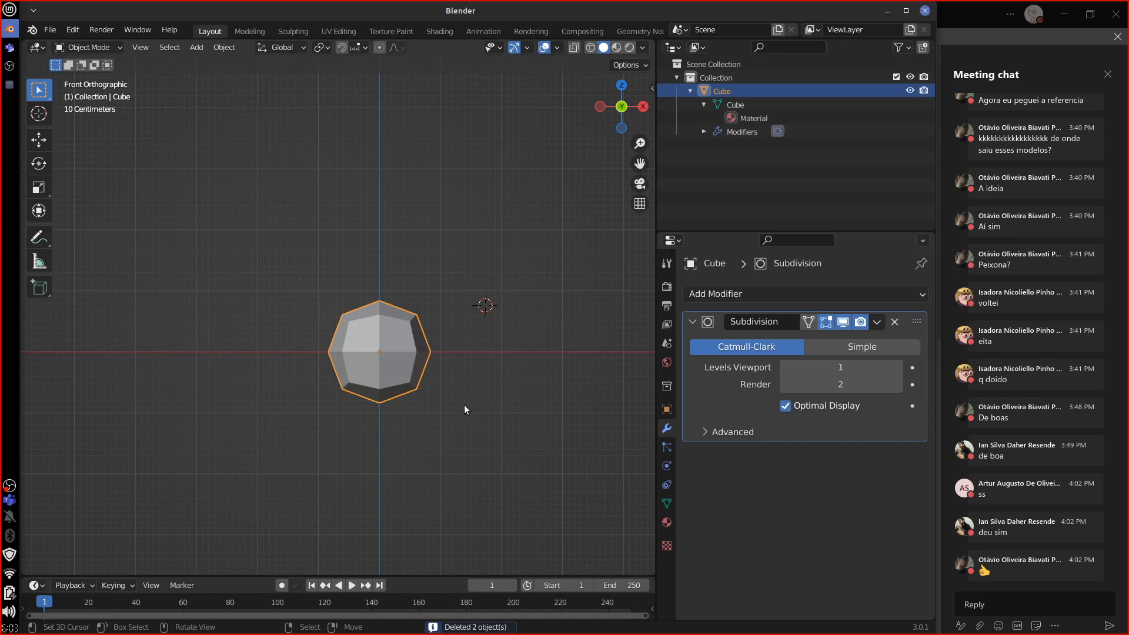
# Select the cube's whole mesh in Edit Mode and set the Subdivision modifier's viewport levels to 2.
pyautogui.press('Tab')
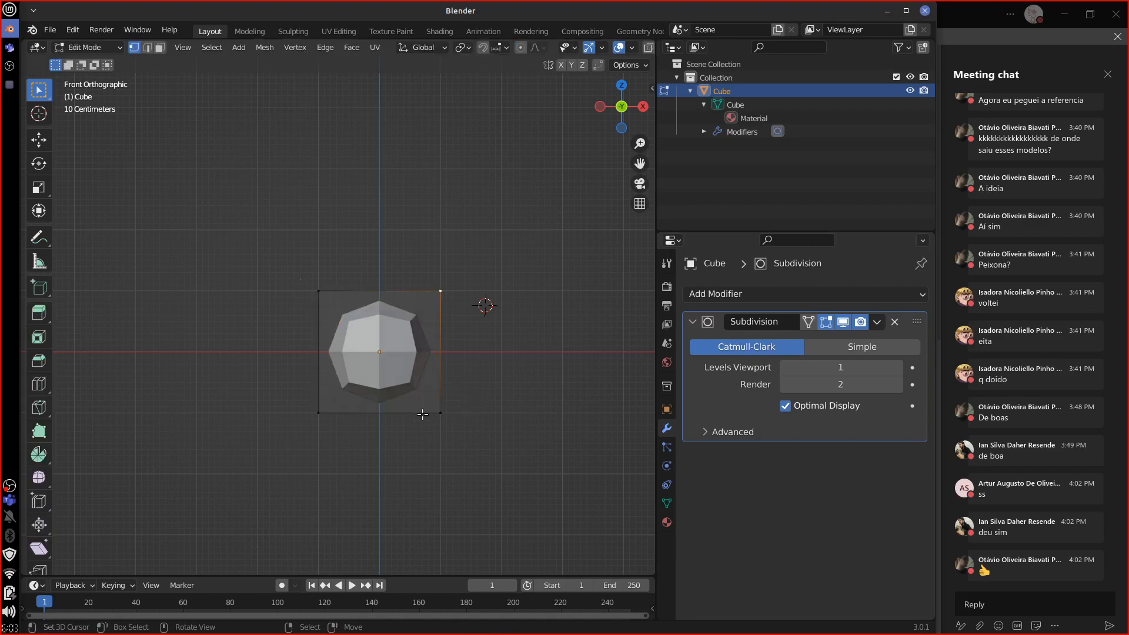
pyautogui.press('a')
pyautogui.moveTo(453, 385); pyautogui.dragTo(429, 435, button='middle')
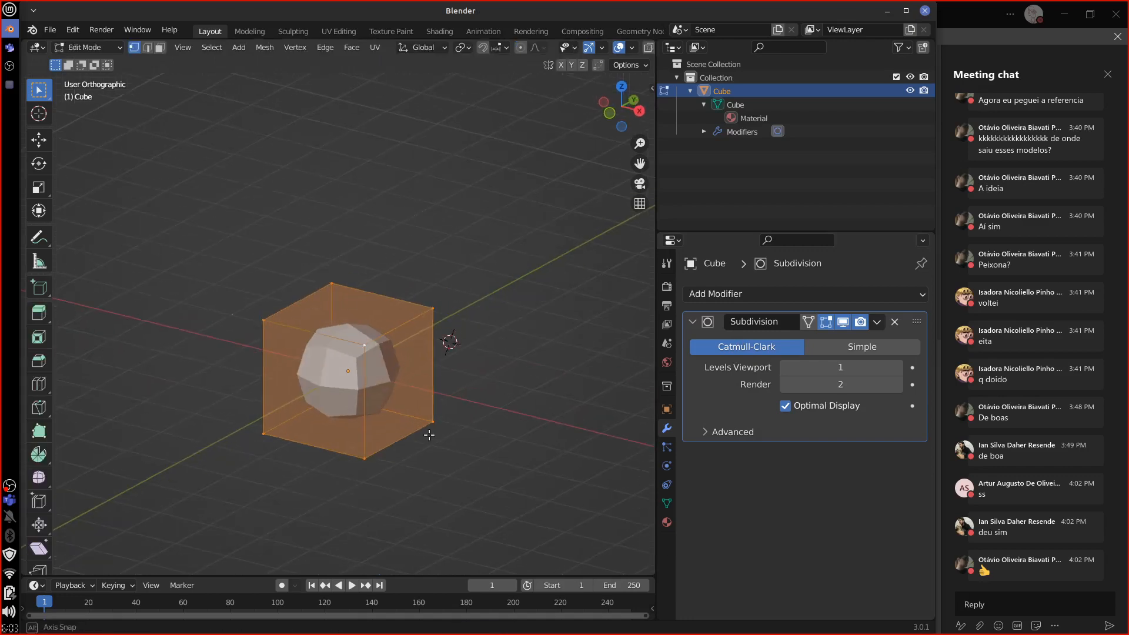
pyautogui.click(898, 367)
pyautogui.moveTo(529, 452)
pyautogui.mouseDown(button='middle')
pyautogui.moveTo(563, 451)
pyautogui.moveTo(519, 459)
pyautogui.mouseUp(button='middle')
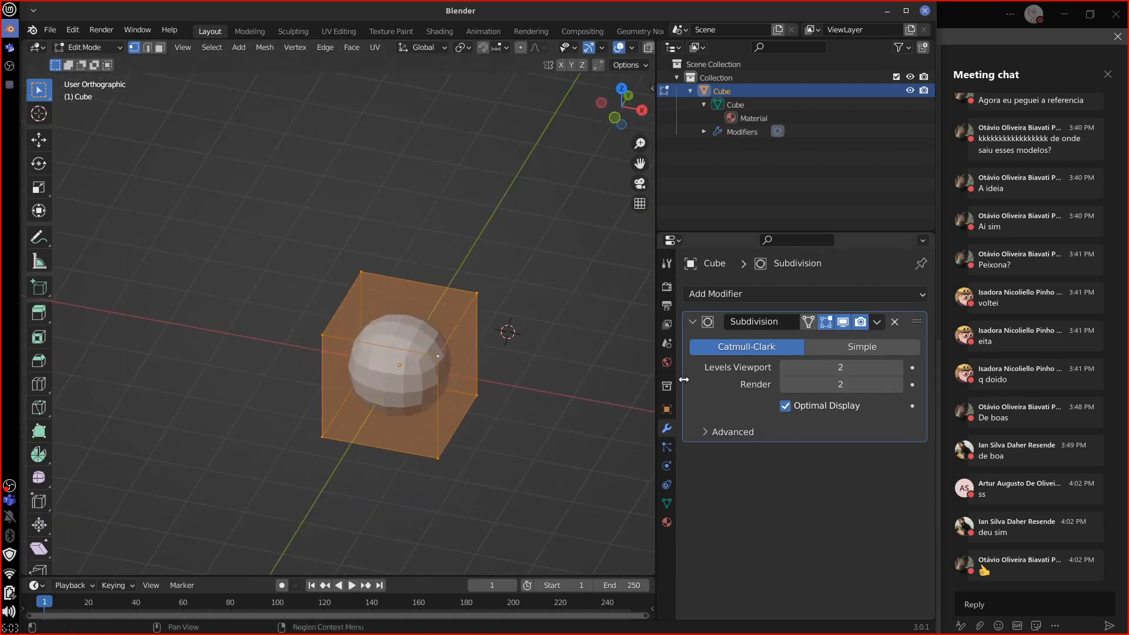
# Return the cube to Object Mode and apply its Subdivision modifier.
pyautogui.click(878, 322)
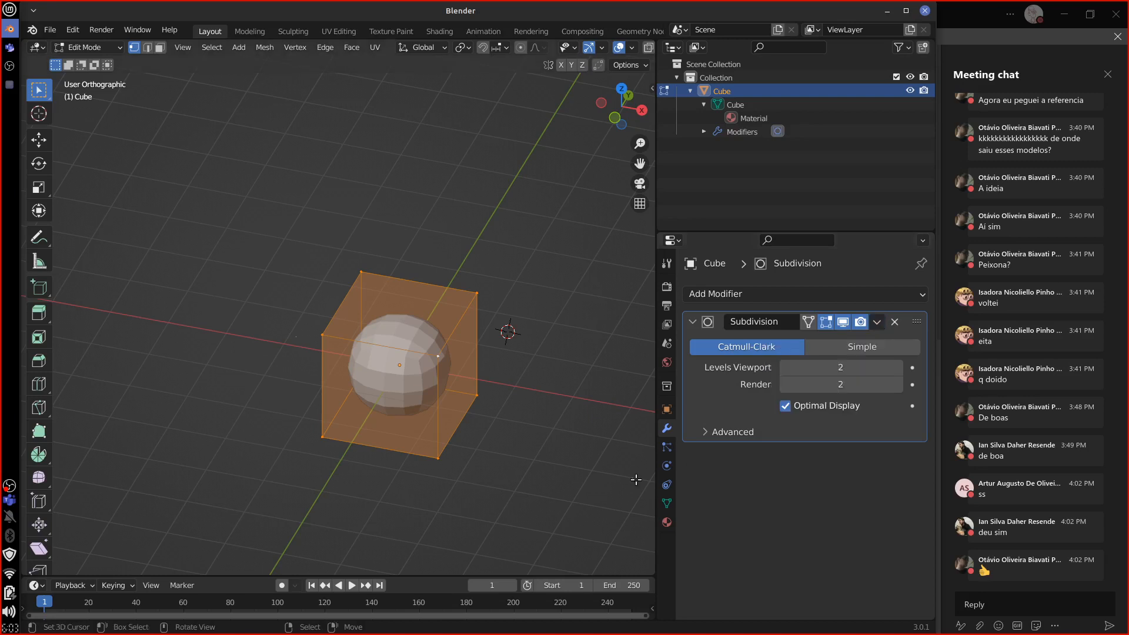
pyautogui.keyDown('shift'); pyautogui.rightClick(489, 446); pyautogui.keyUp('shift')
pyautogui.press('Tab')
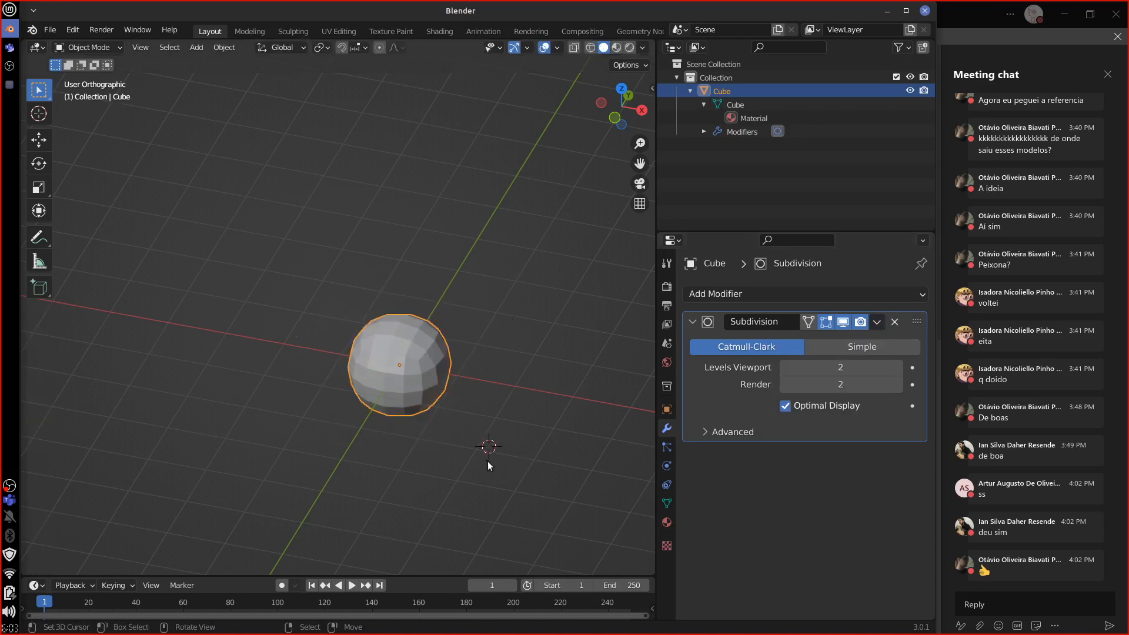
pyautogui.click(885, 322)
pyautogui.click(876, 323)
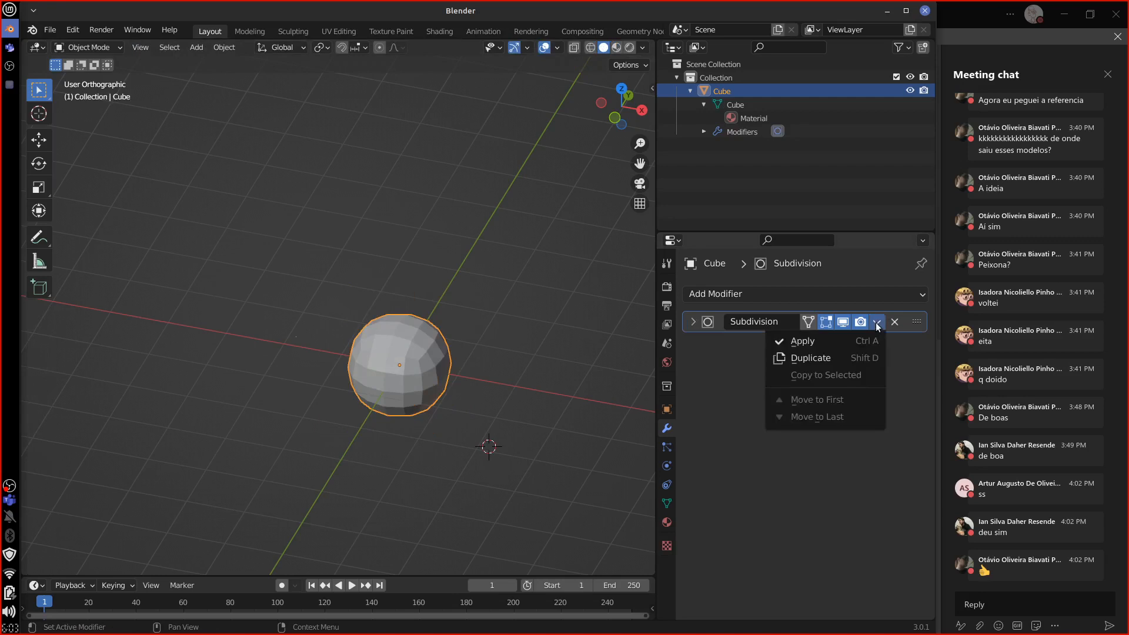
pyautogui.click(853, 343)
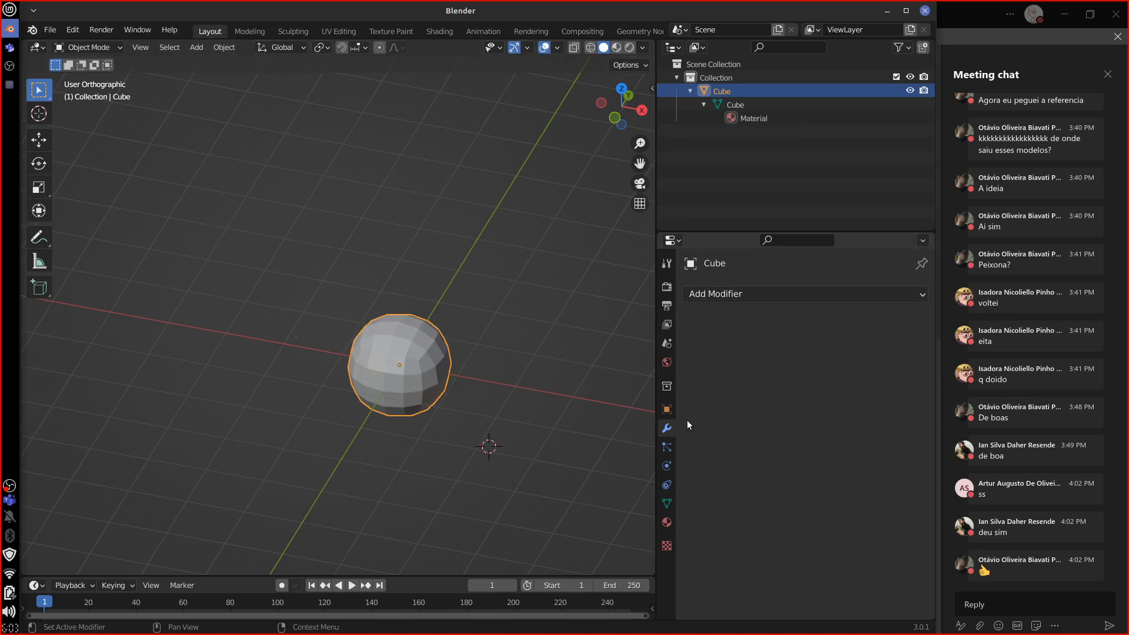
# Enter Edit Mode on the subdivided mesh and select a row of five neighbouring vertices across its upper front.
pyautogui.moveTo(388, 276)
pyautogui.mouseDown()
pyautogui.moveTo(396, 466)
pyautogui.moveTo(367, 287)
pyautogui.mouseUp()
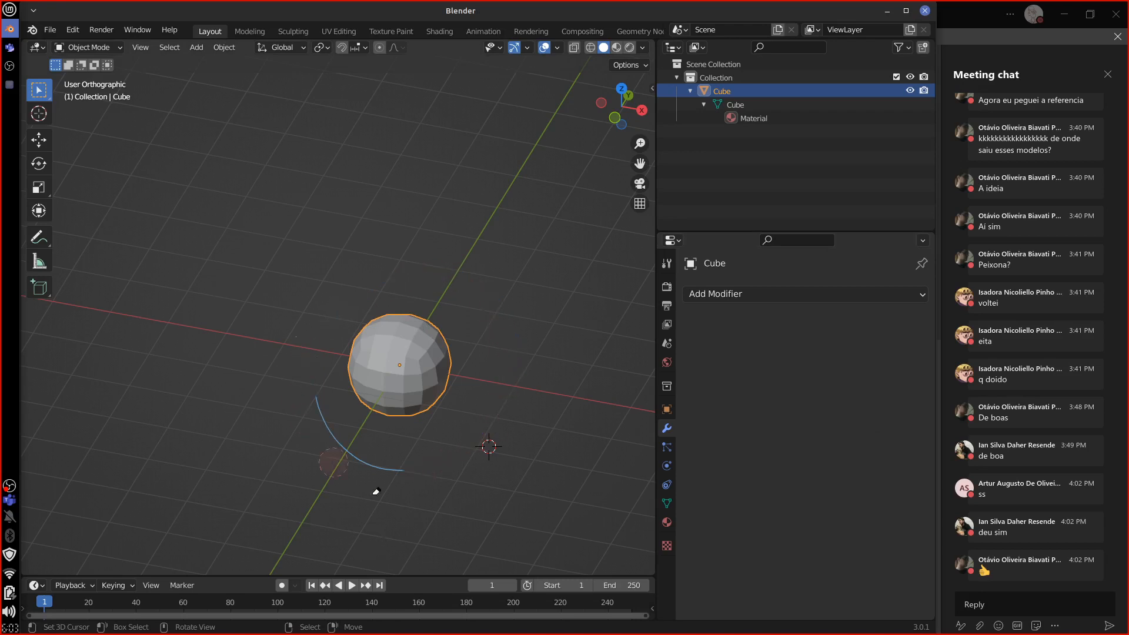
pyautogui.press('Tab')
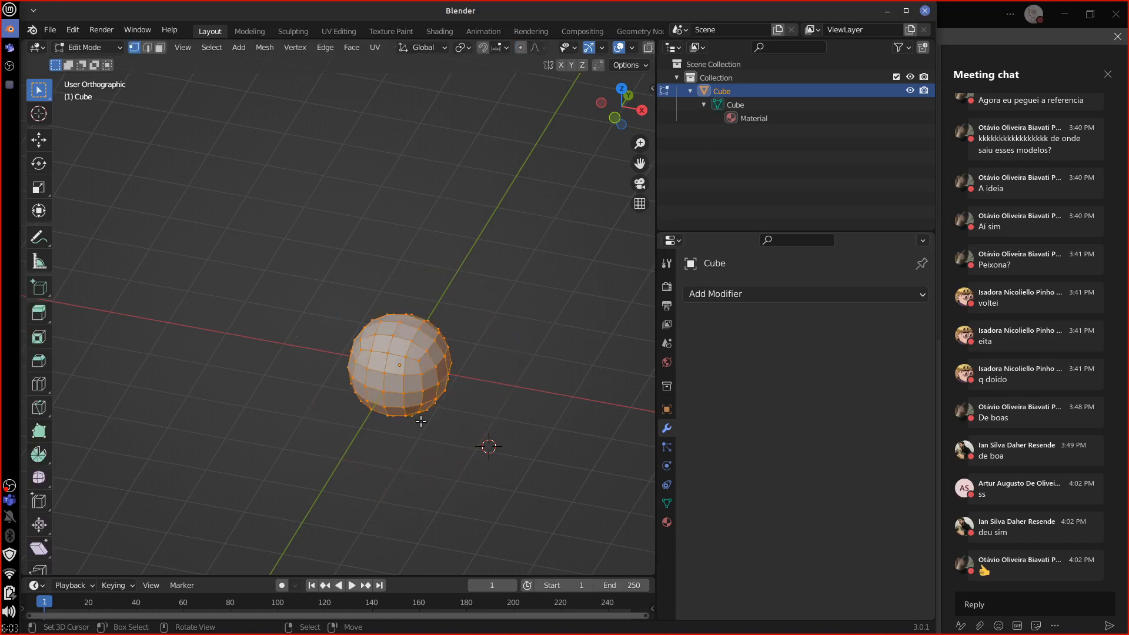
pyautogui.scroll(3, 420, 419)
pyautogui.rightClick(481, 393)
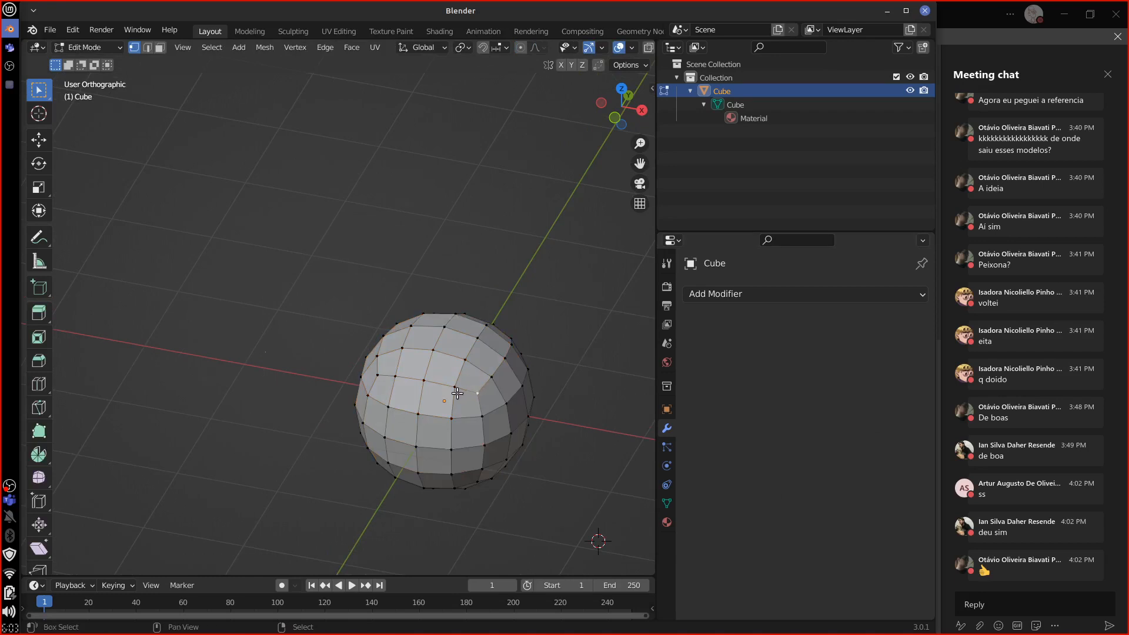
pyautogui.keyDown('shift'); pyautogui.rightClick(456, 389); pyautogui.keyUp('shift')
pyautogui.keyDown('shift'); pyautogui.rightClick(422, 382); pyautogui.keyUp('shift')
pyautogui.keyDown('shift'); pyautogui.rightClick(396, 377); pyautogui.keyUp('shift')
pyautogui.keyDown('shift'); pyautogui.rightClick(379, 375); pyautogui.keyUp('shift')
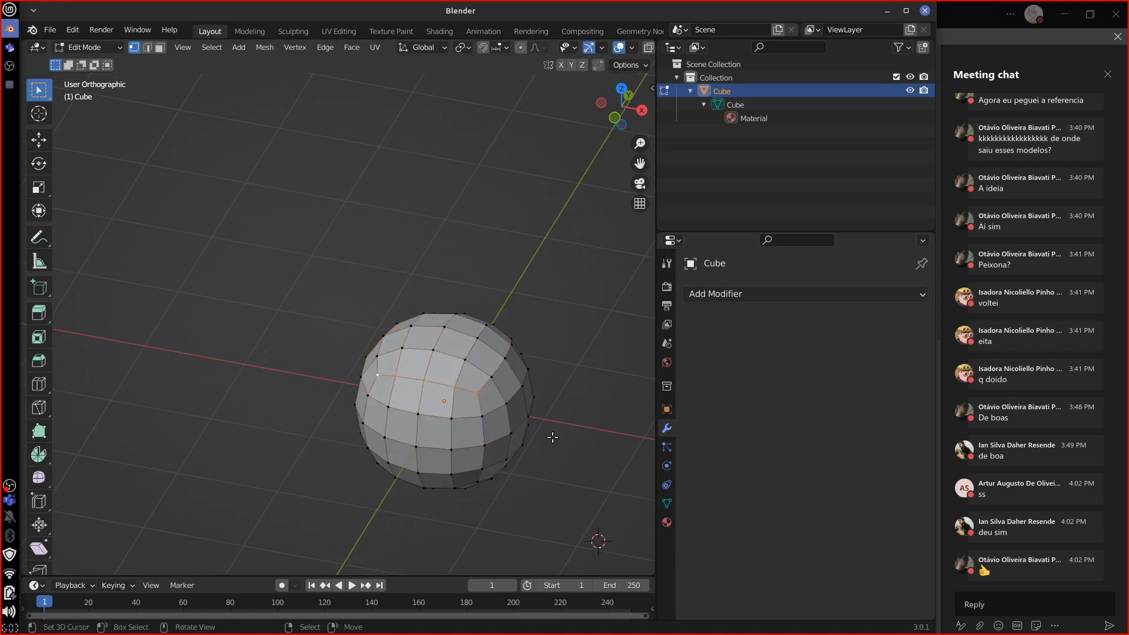
pyautogui.keyDown('shift'); pyautogui.moveTo(553, 438); pyautogui.dragTo(487, 423, button='middle'); pyautogui.keyUp('shift')
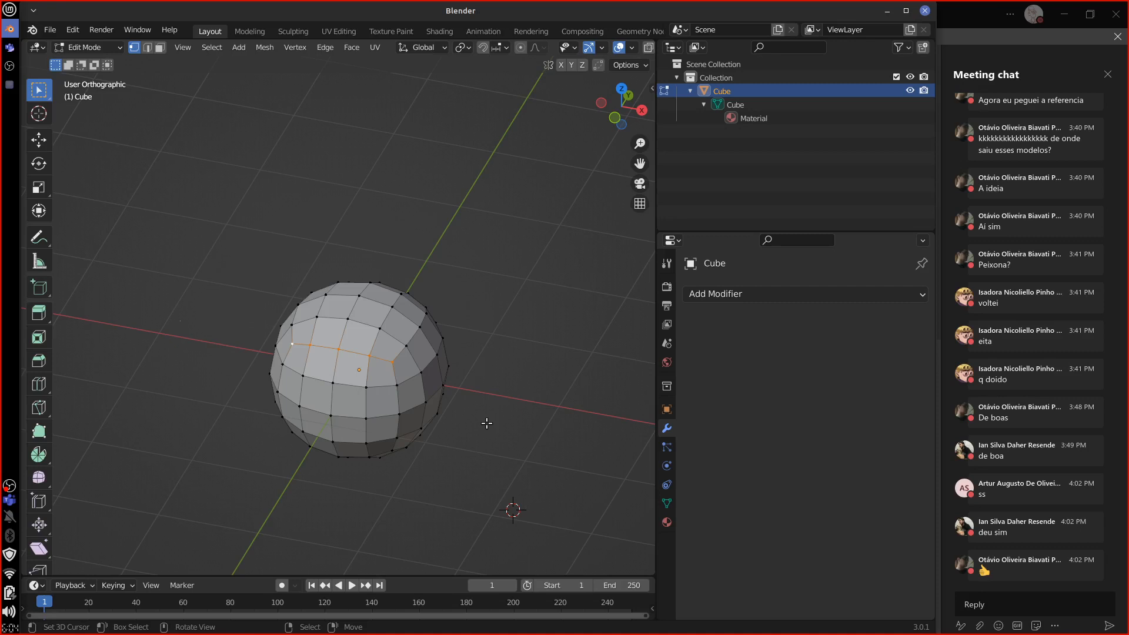
# Annotate the sphere with a freehand loop around it and a curved line leading away from the loop.
pyautogui.moveTo(389, 239); pyautogui.dragTo(264, 469)
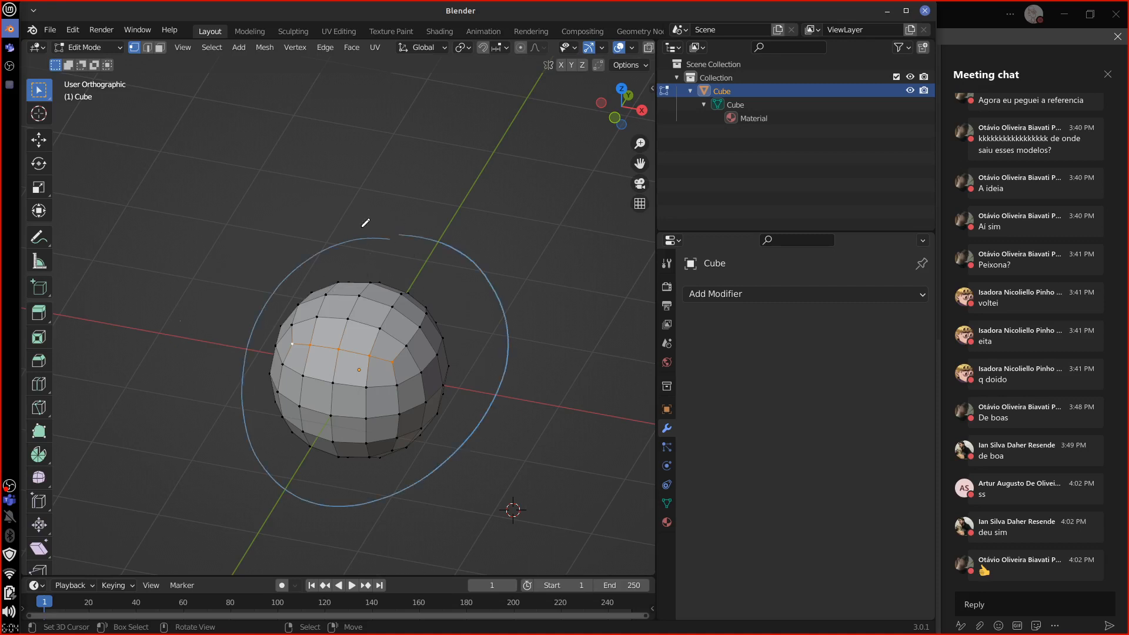
pyautogui.moveTo(365, 231); pyautogui.dragTo(242, 169)
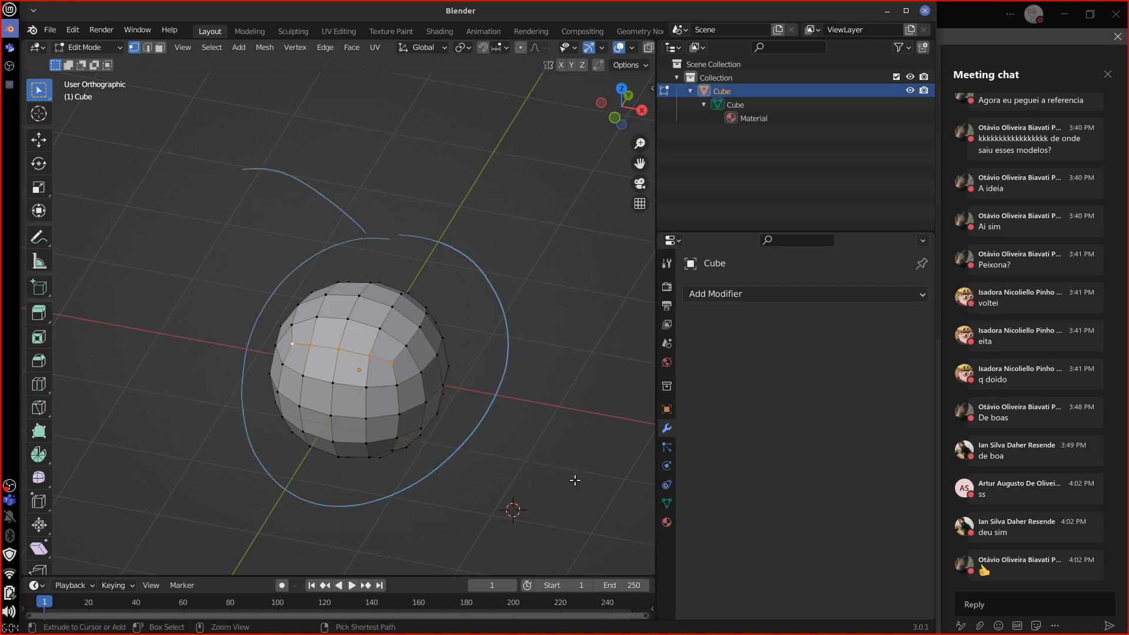
# Undo the vertex selection and the application of the Subdivision modifier.
pyautogui.hotkey('ctrl', 'z')
pyautogui.hotkey('ctrl', 'z')
pyautogui.hotkey('ctrl', 'z')
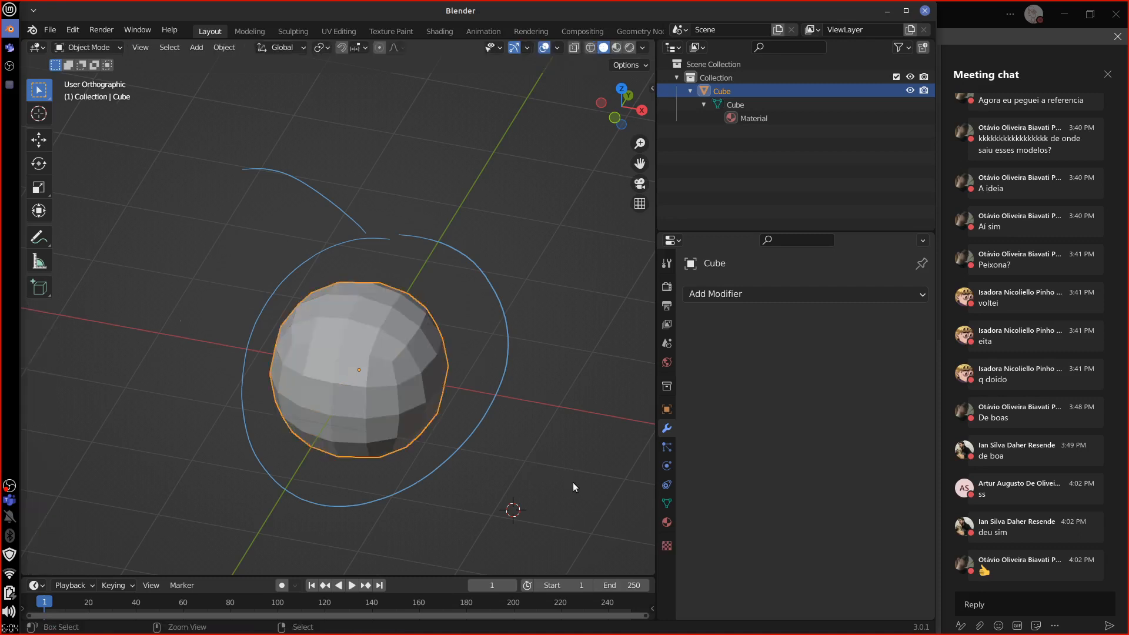
pyautogui.hotkey('ctrl', '1')
pyautogui.click(876, 322)
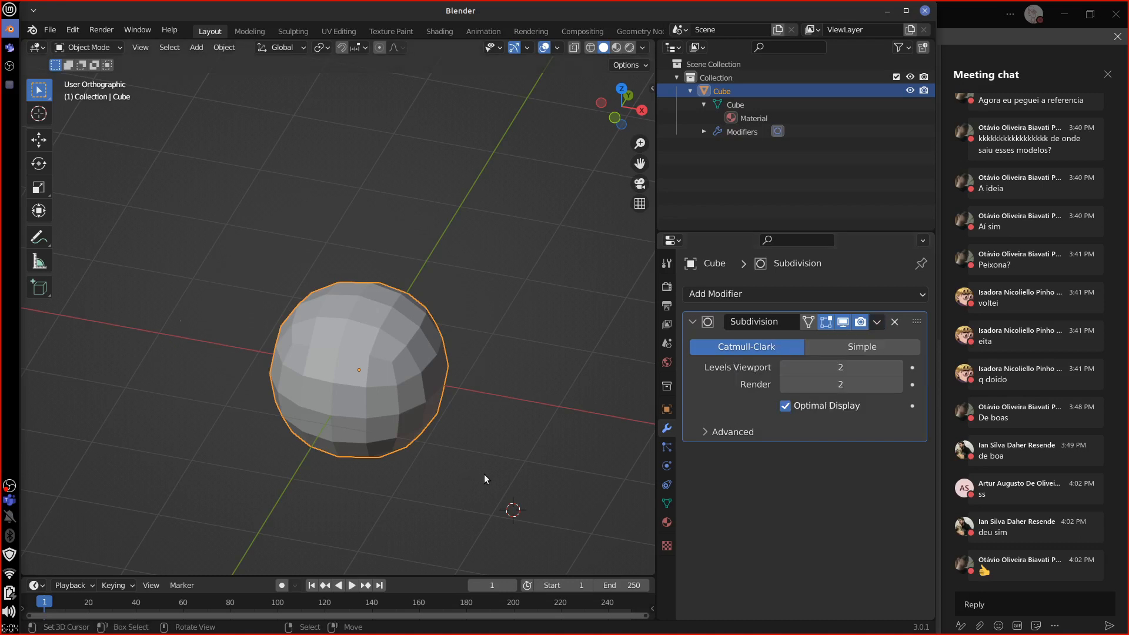
# Turn on the Statistics overlay in Edit Mode and compare the mesh counts with those in Object Mode.
pyautogui.press('Tab')
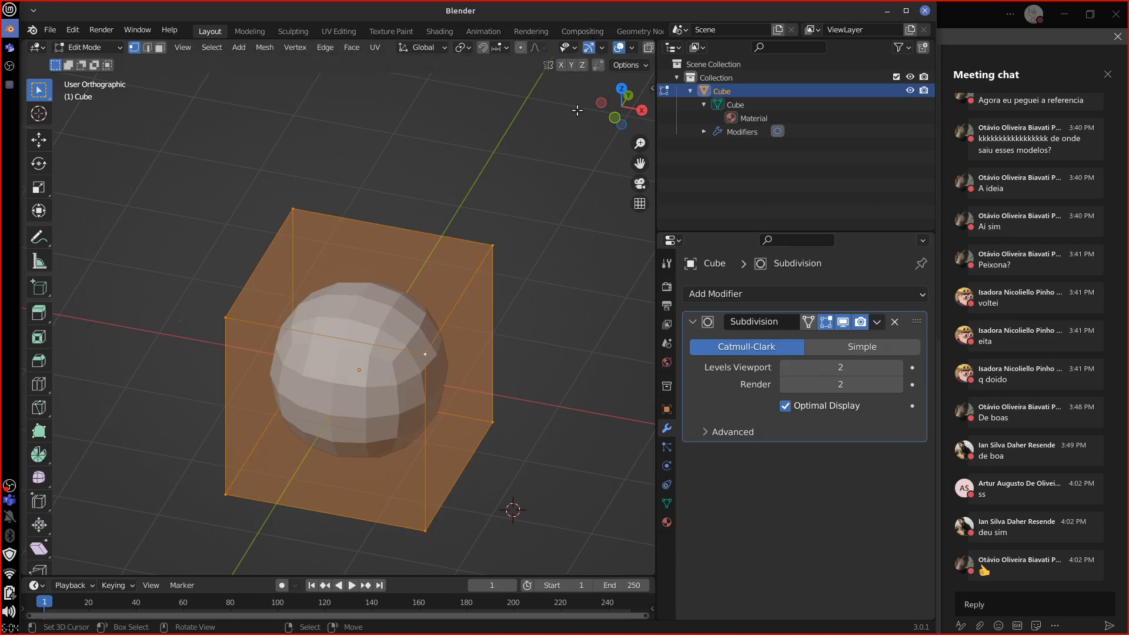
pyautogui.click(632, 47)
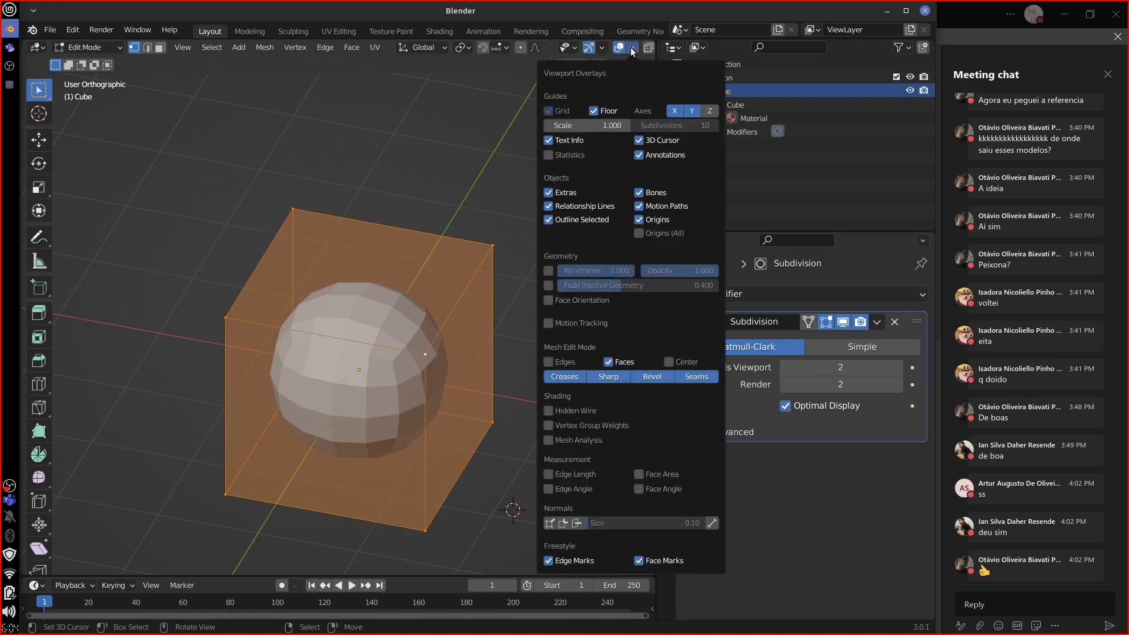
pyautogui.click(567, 155)
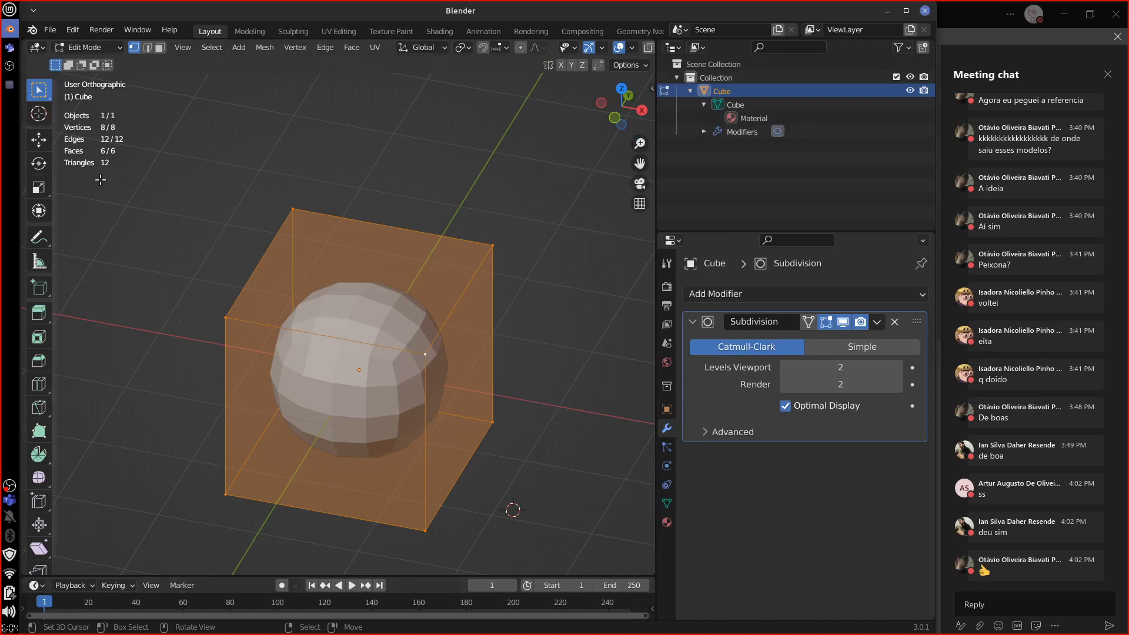
pyautogui.press('Tab')
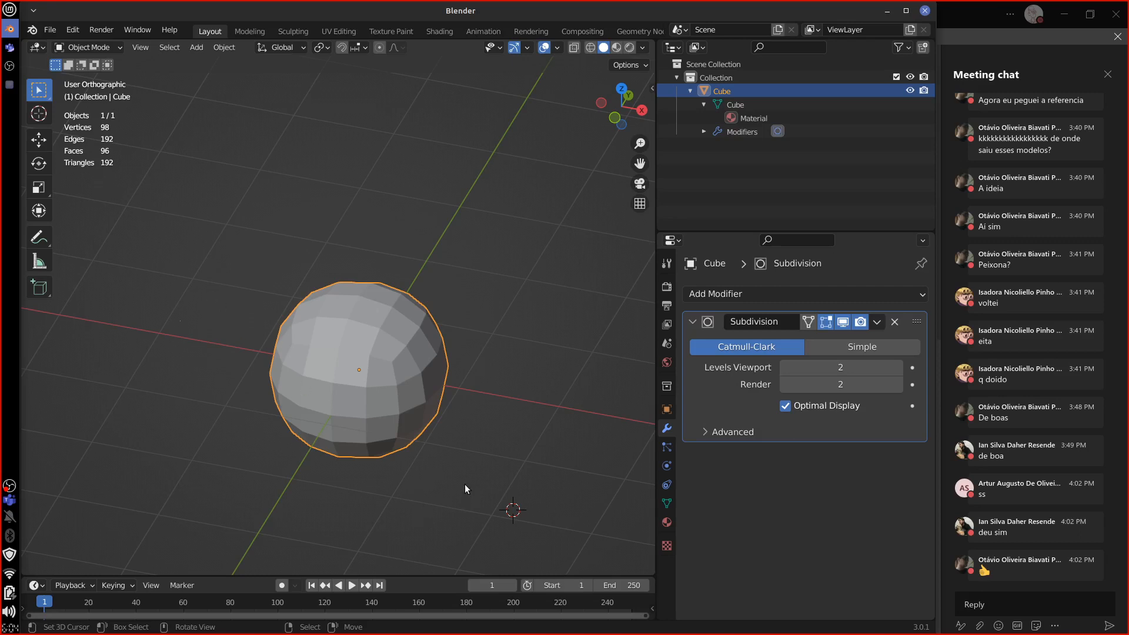
# Remove the Subdivision modifier from the cube.
pyautogui.moveTo(482, 375)
pyautogui.mouseDown()
pyautogui.moveTo(484, 347)
pyautogui.moveTo(302, 478)
pyautogui.moveTo(485, 454)
pyautogui.mouseUp()
pyautogui.moveTo(484, 377)
pyautogui.mouseDown(button='right')
pyautogui.moveTo(283, 282)
pyautogui.moveTo(489, 469)
pyautogui.moveTo(507, 442)
pyautogui.mouseUp(button='right')
pyautogui.click(895, 322)
# Add a Mirror modifier to the cube and compare the mesh statistics in Edit Mode and Object Mode.
pyautogui.click(788, 295)
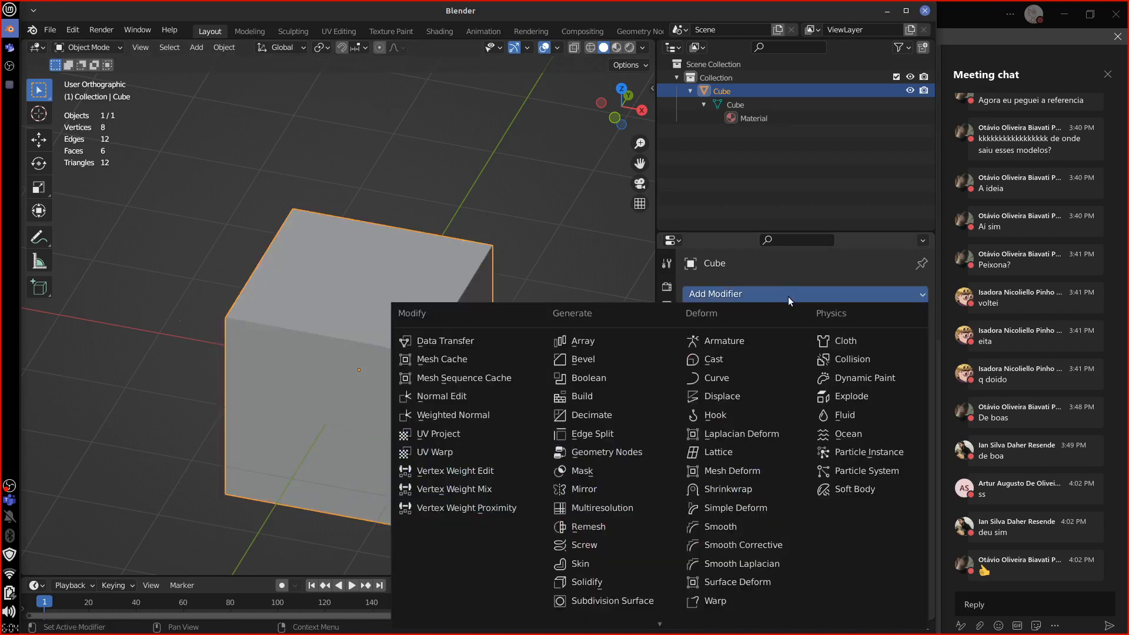
pyautogui.click(603, 491)
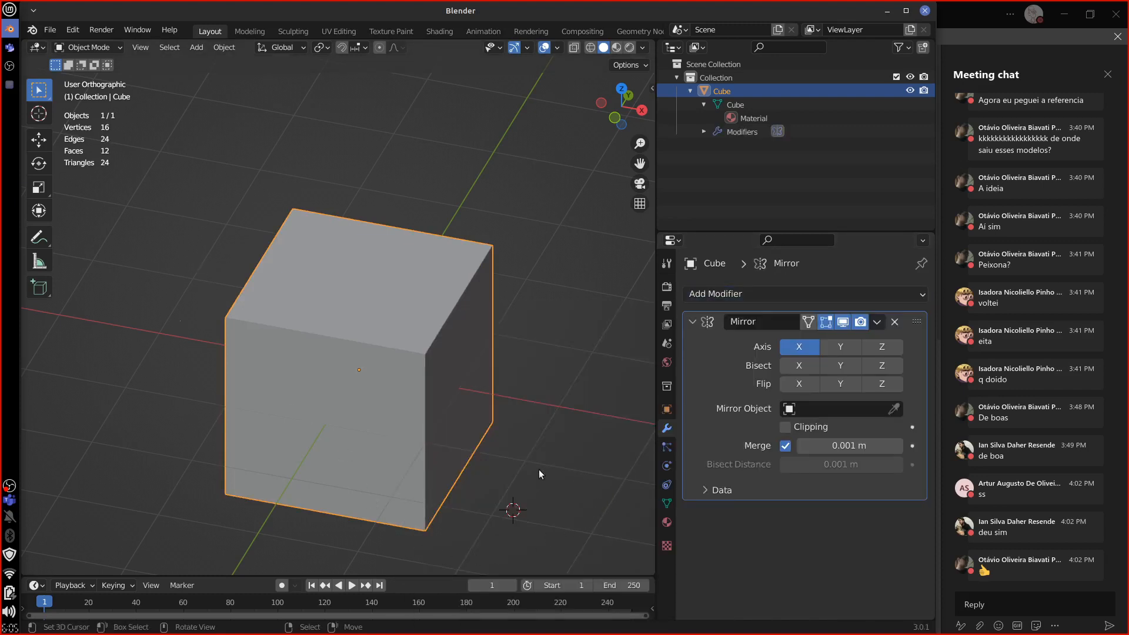
pyautogui.press('Tab')
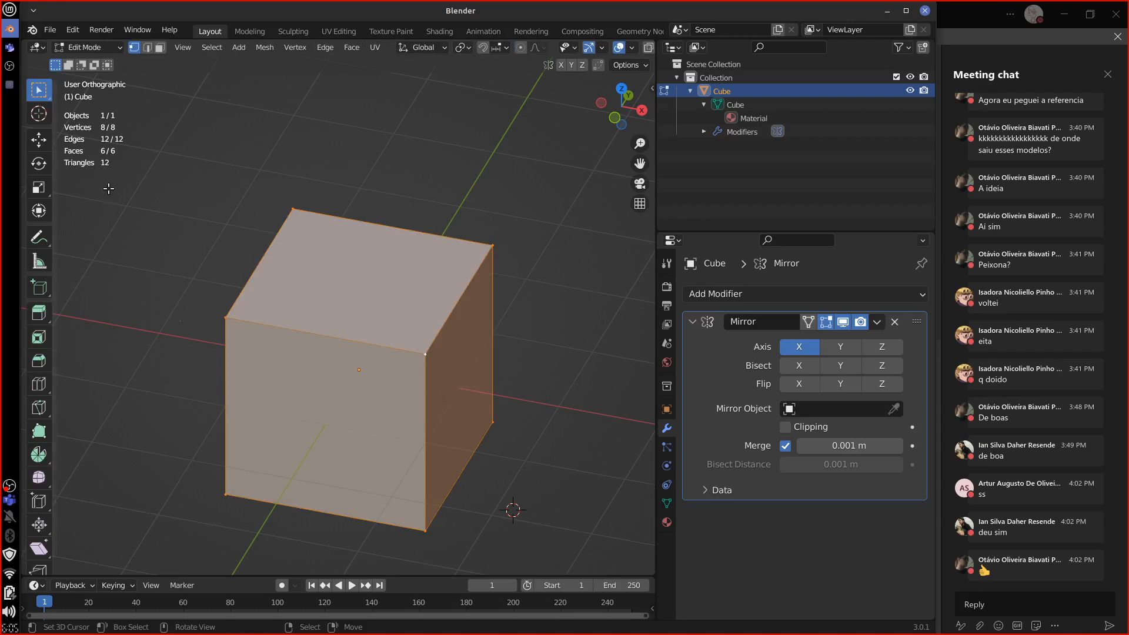
pyautogui.press('Tab')
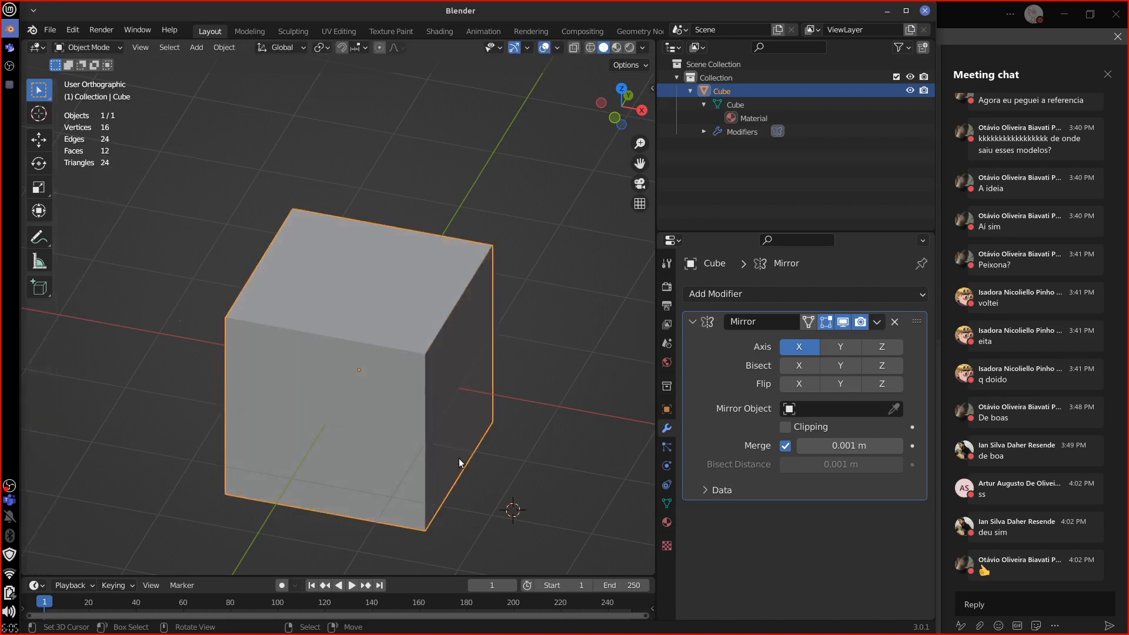
# Remove the Mirror modifier and check the plain cube's statistics in Edit Mode and Object Mode.
pyautogui.click(895, 322)
pyautogui.press('Tab')
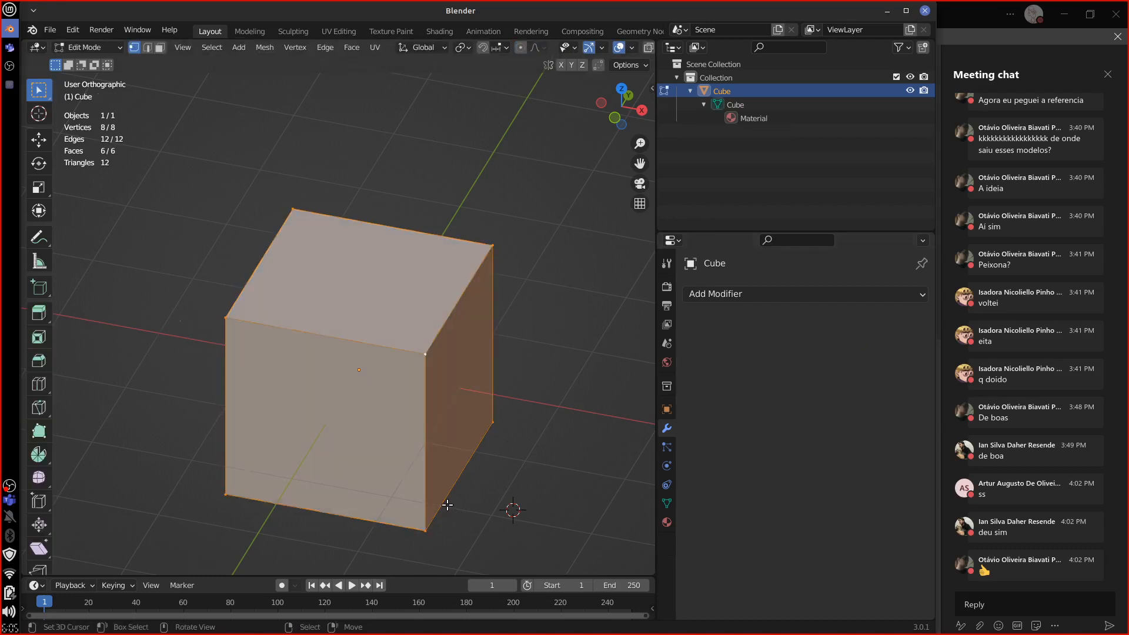
pyautogui.press('Tab')
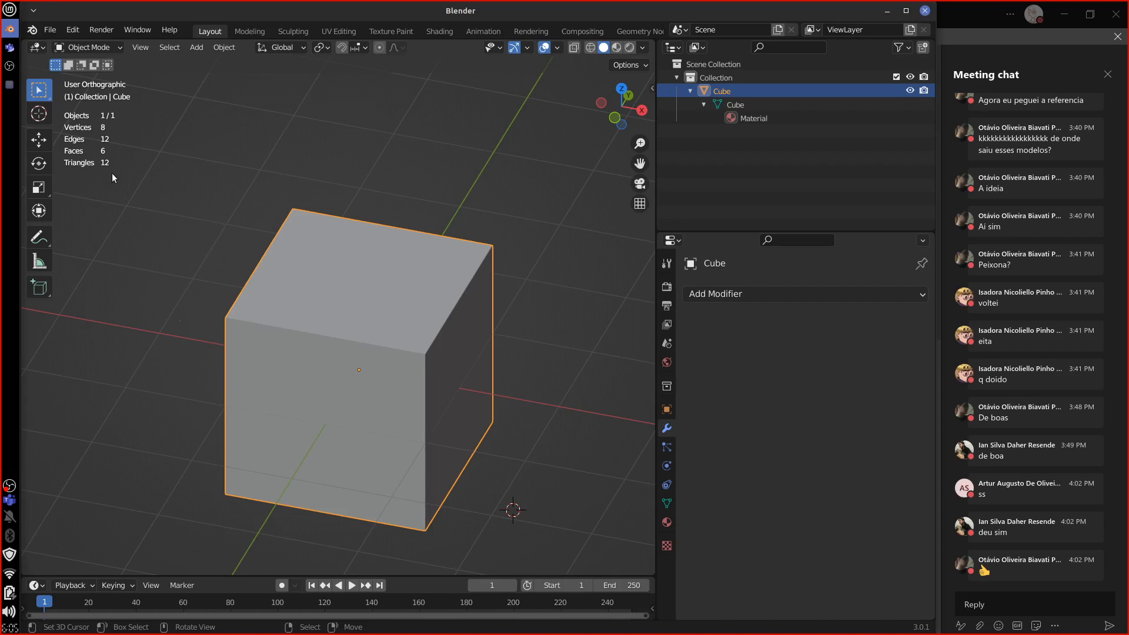
# Add a Subdivision Surface modifier to the cube and toggle its viewport display to compare the mesh statistics.
pyautogui.click(768, 294)
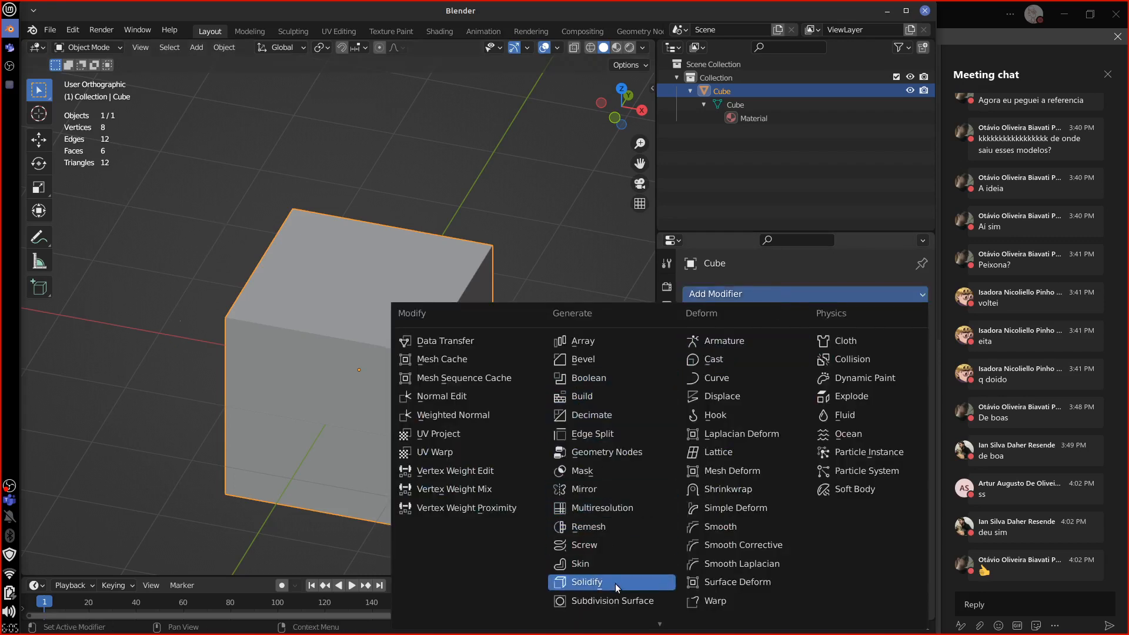
pyautogui.click(624, 599)
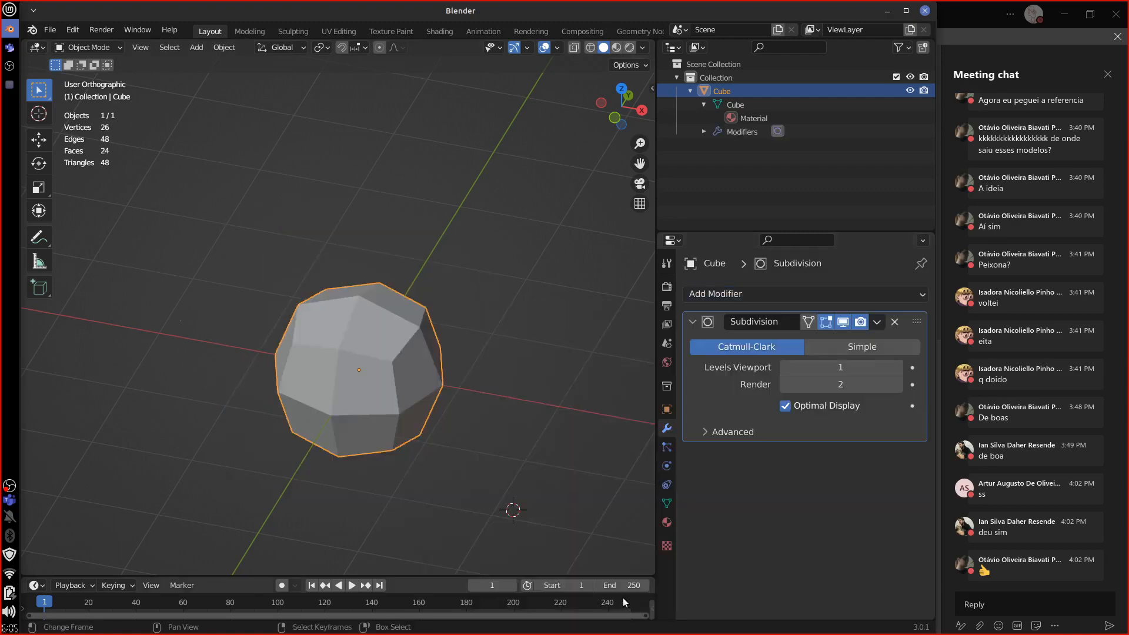
pyautogui.click(846, 323)
pyautogui.click(845, 323)
pyautogui.click(844, 323)
pyautogui.click(842, 323)
# Add a Solidify modifier after the Subdivision and repeatedly toggle its viewport display to compare the mesh statistics.
pyautogui.click(840, 293)
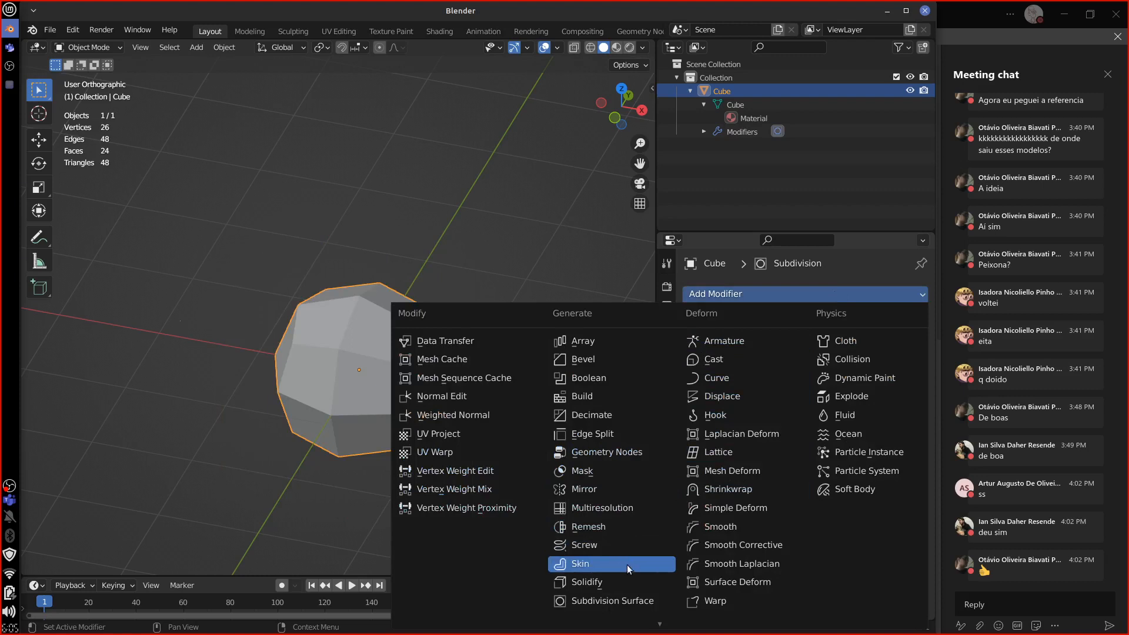
pyautogui.click(619, 582)
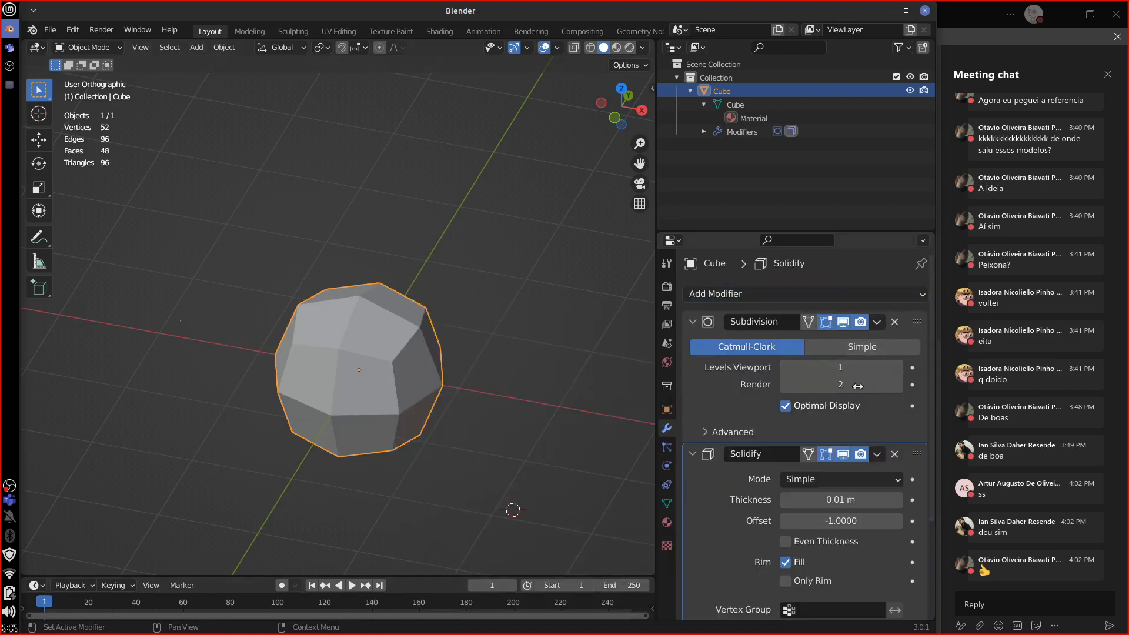
pyautogui.click(842, 454)
pyautogui.click(843, 454)
pyautogui.click(843, 454)
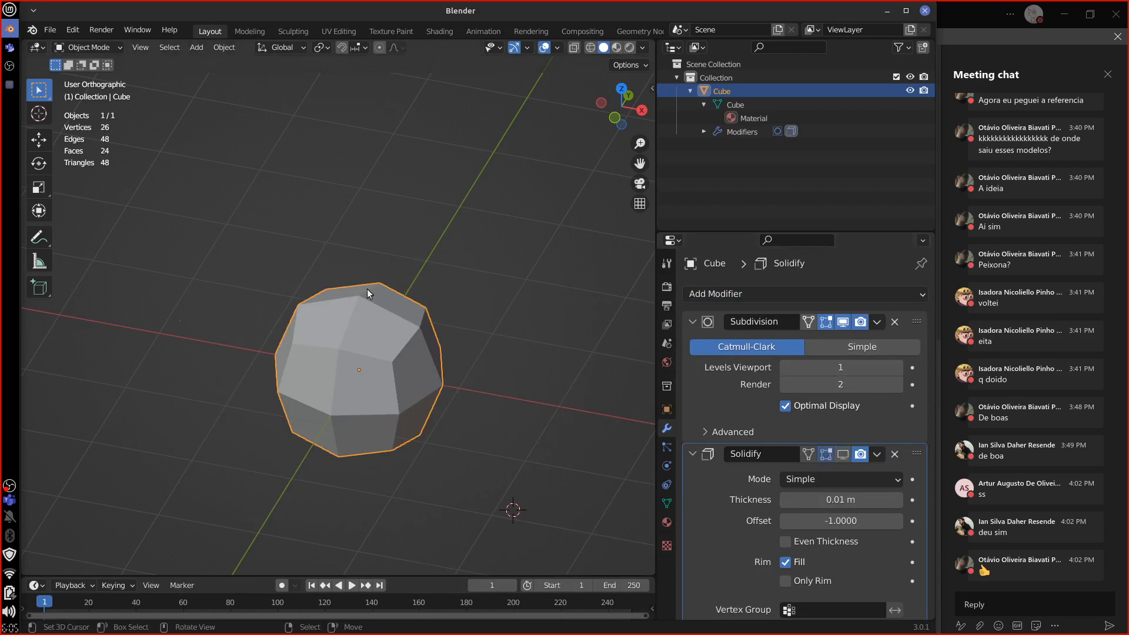
pyautogui.click(844, 455)
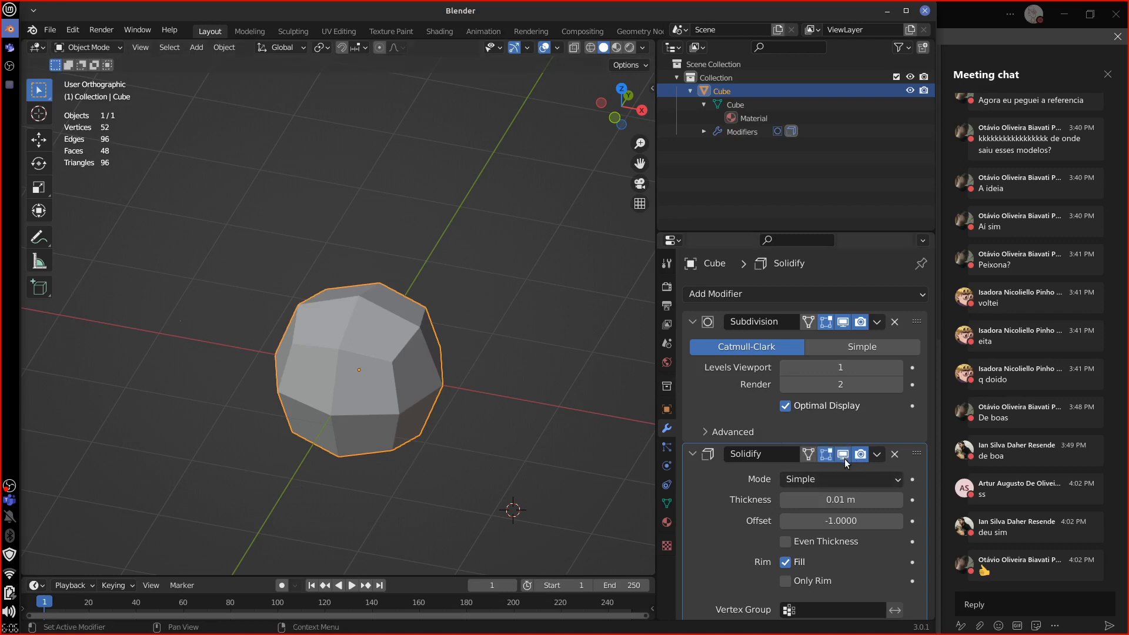
pyautogui.click(845, 457)
pyautogui.click(845, 458)
pyautogui.click(845, 456)
pyautogui.click(843, 457)
pyautogui.click(842, 457)
pyautogui.click(842, 458)
# Remove the Solidify and Subdivision modifiers from the cube.
pyautogui.click(894, 453)
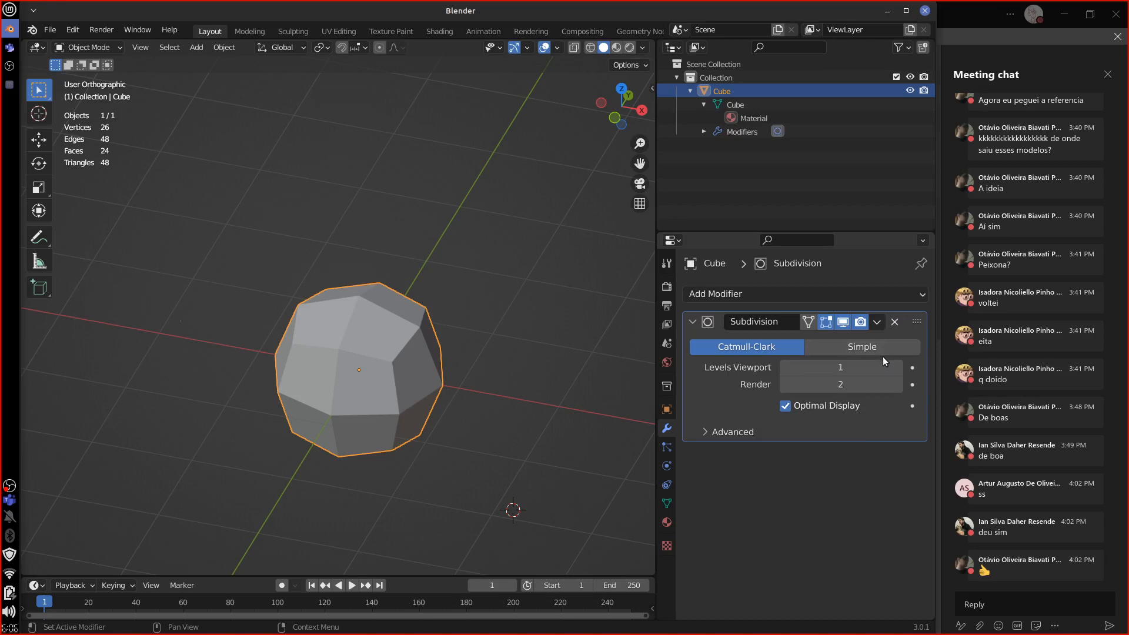
pyautogui.click(894, 321)
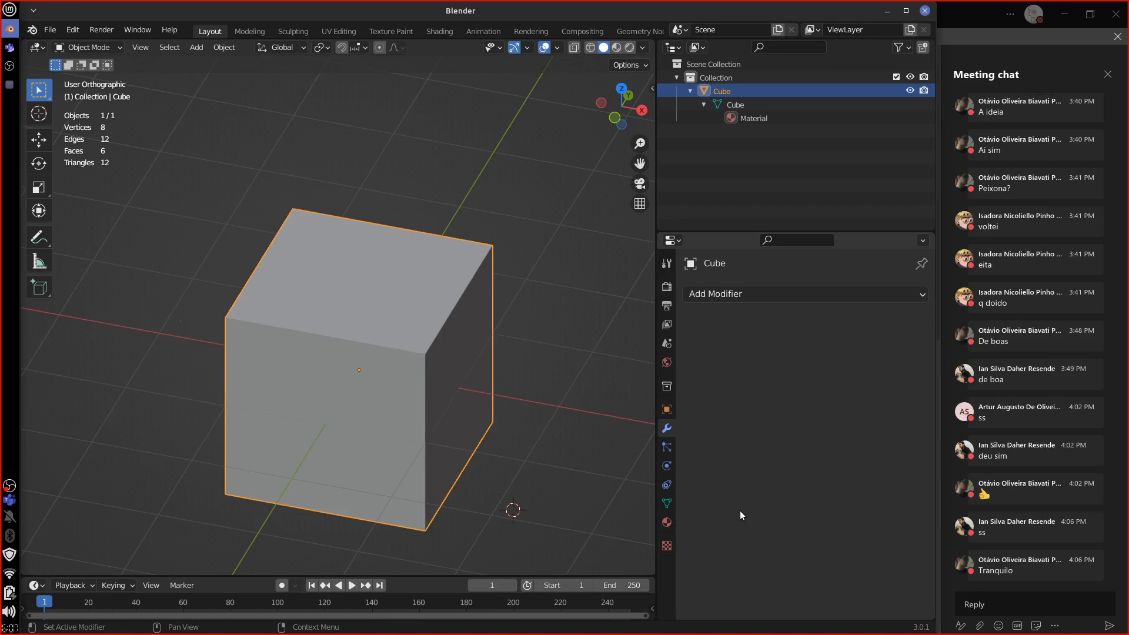
# Add a UV Project modifier to the cube, assign UVMap as its UV map and check the available projector objects.
pyautogui.keyDown('shift'); pyautogui.moveTo(492, 475); pyautogui.dragTo(529, 415, button='middle'); pyautogui.keyUp('shift')
pyautogui.scroll(-2, 529, 419)
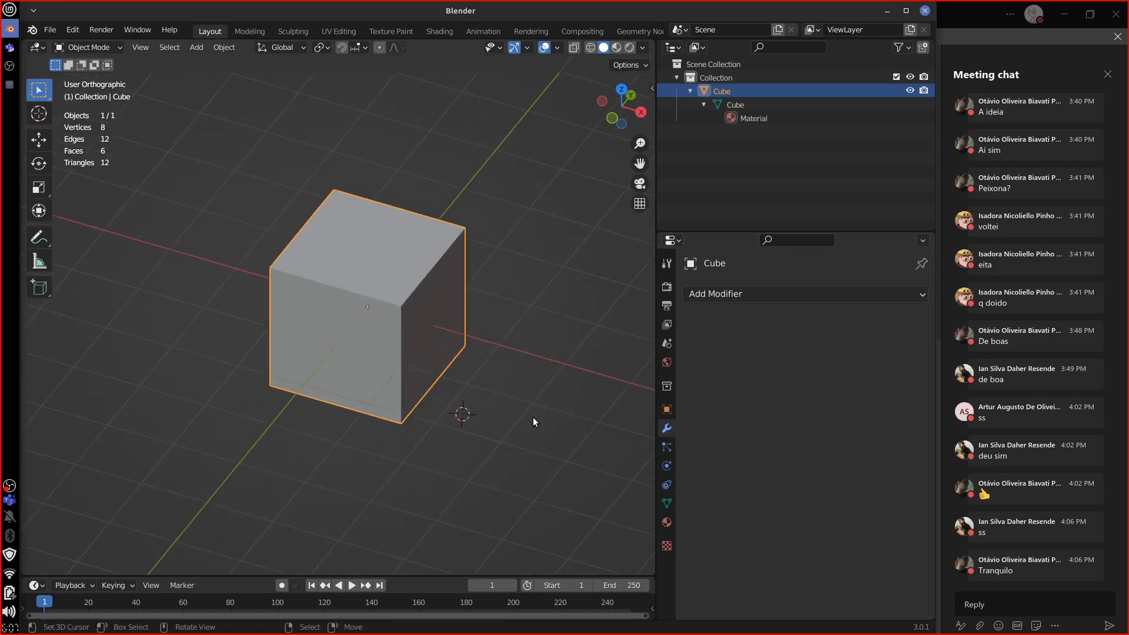
pyautogui.click(760, 294)
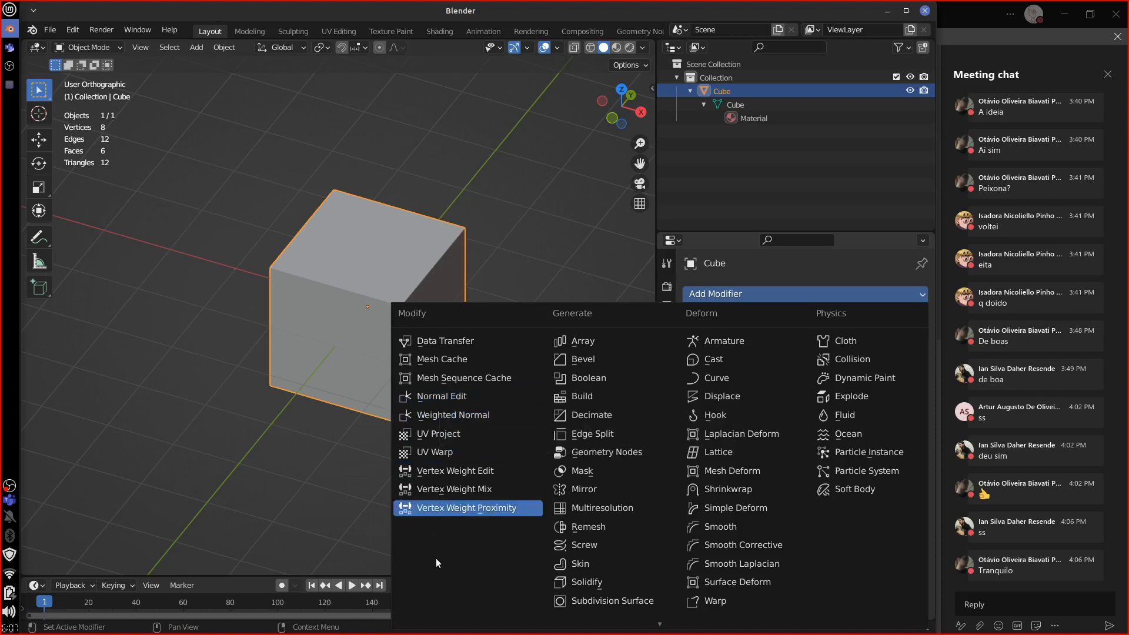
pyautogui.click(456, 434)
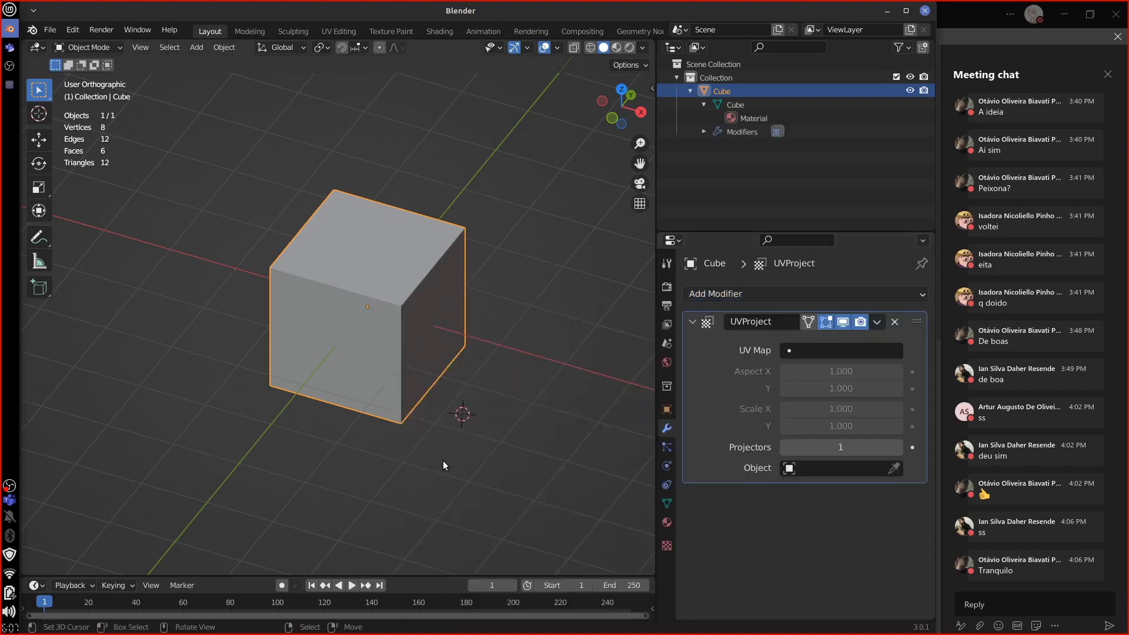
pyautogui.click(800, 351)
pyautogui.click(801, 374)
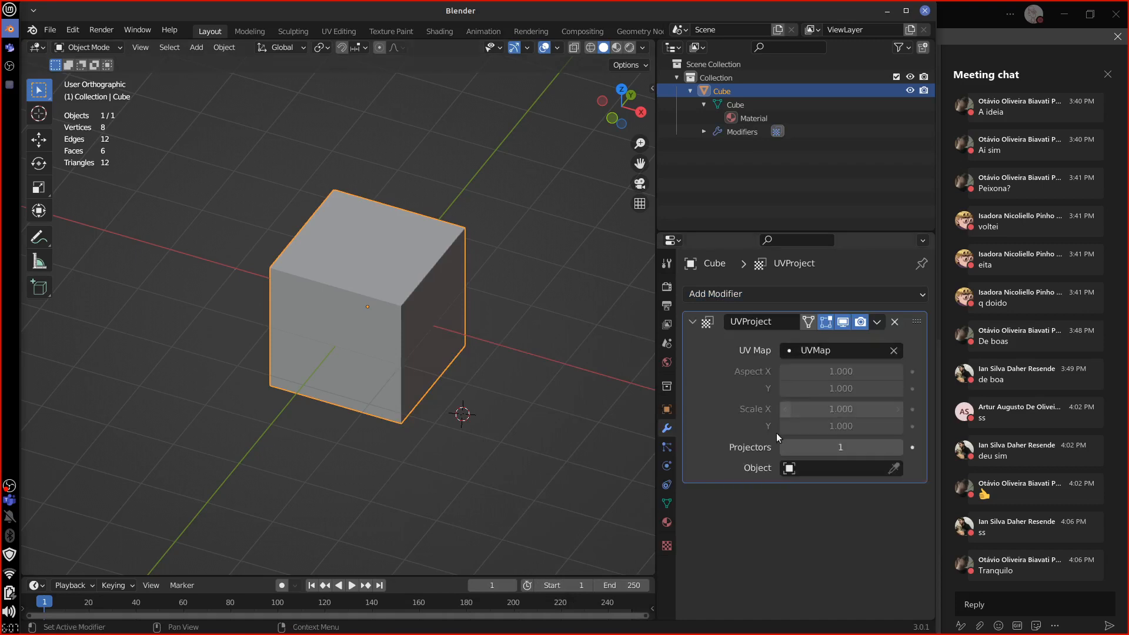
pyautogui.click(803, 469)
pyautogui.click(796, 508)
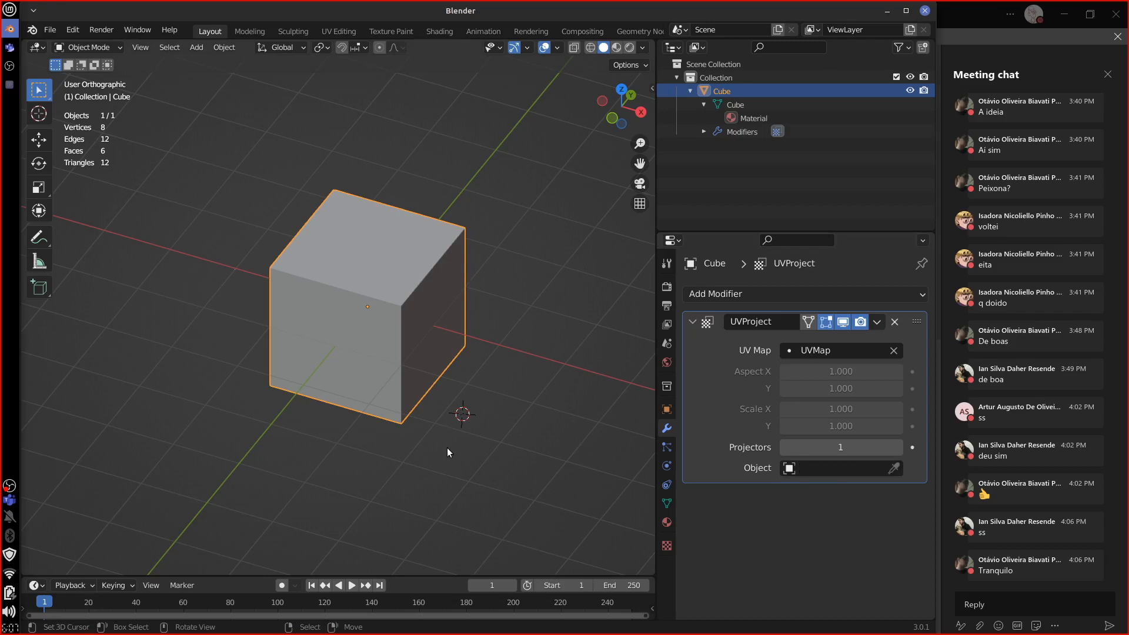
# Add a Plain Axes empty and move it beside the cube to about X 3.62 m, Y 0.15 m, Z -0.31 m.
pyautogui.moveTo(447, 453); pyautogui.dragTo(475, 450, button='middle')
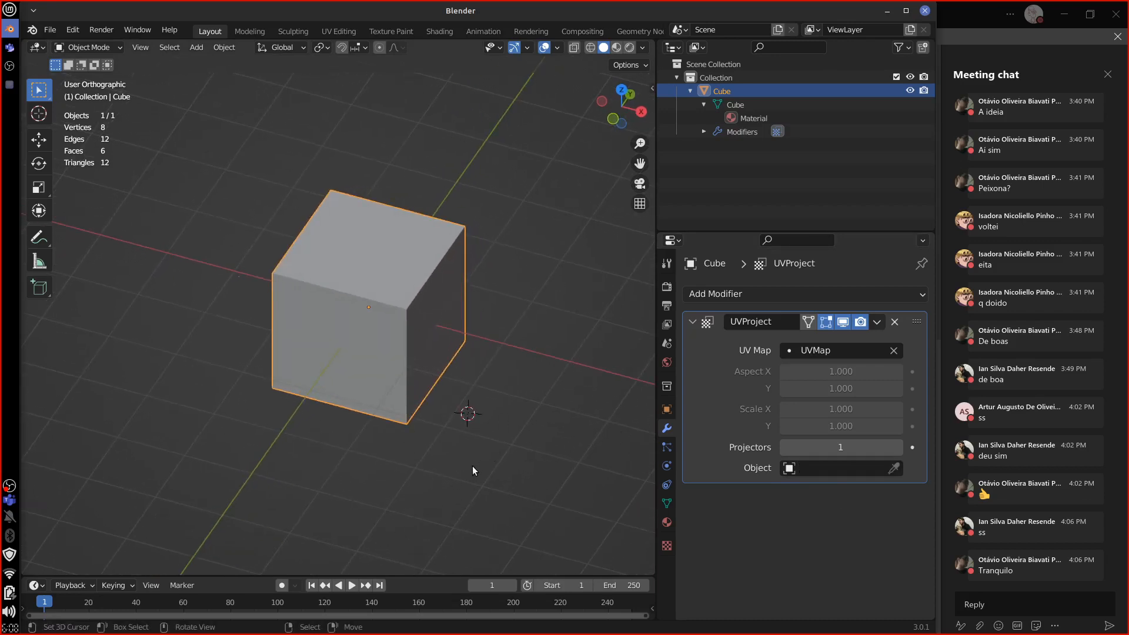
pyautogui.keyDown('shift'); pyautogui.moveTo(516, 493); pyautogui.dragTo(434, 461, button='middle'); pyautogui.keyUp('shift')
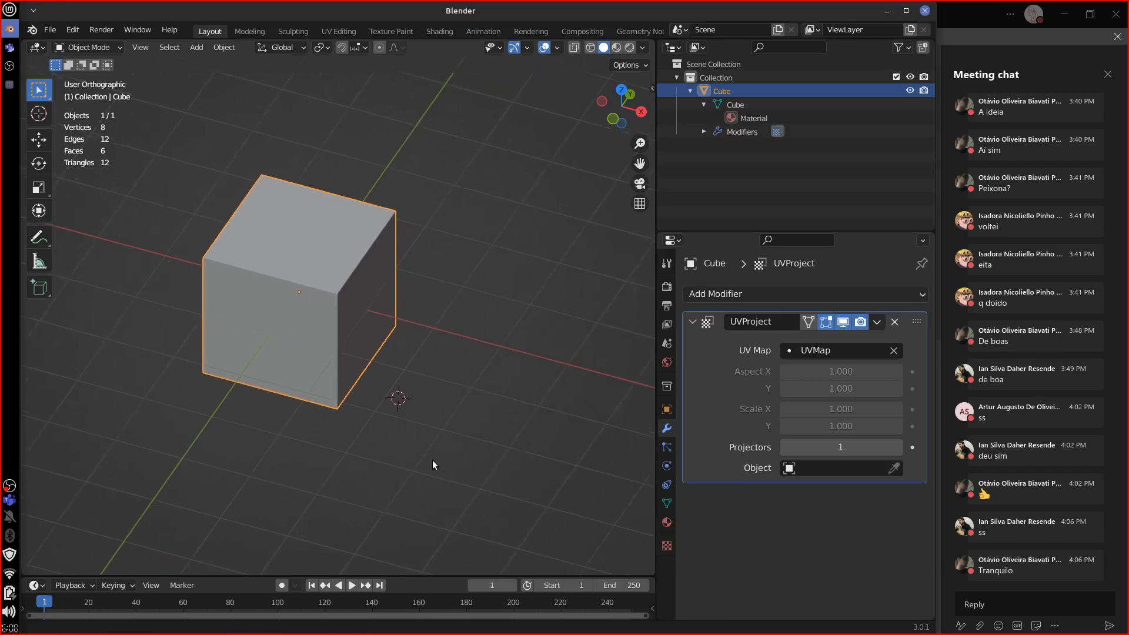
pyautogui.hotkey('shift', 'a')
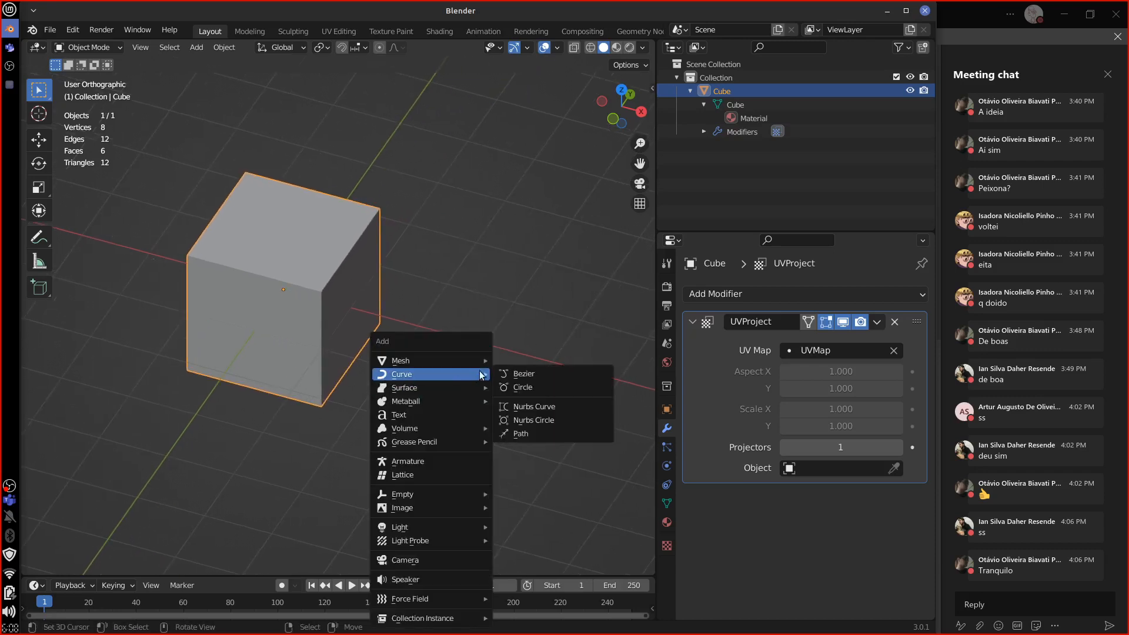
pyautogui.moveTo(437, 494)
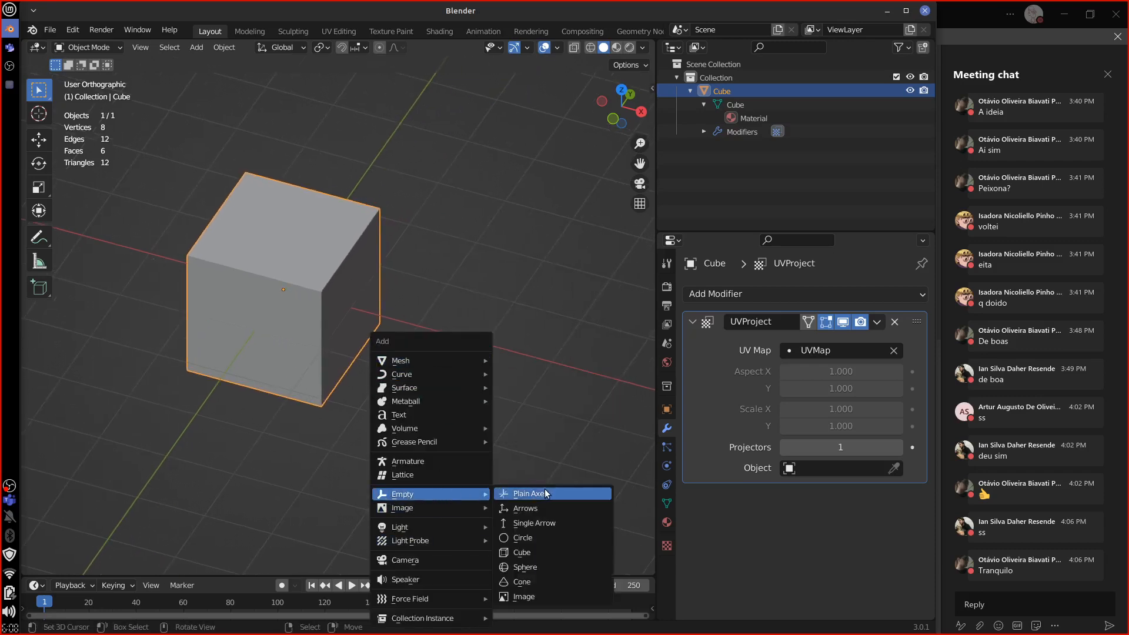
pyautogui.click(547, 496)
pyautogui.write('gx')
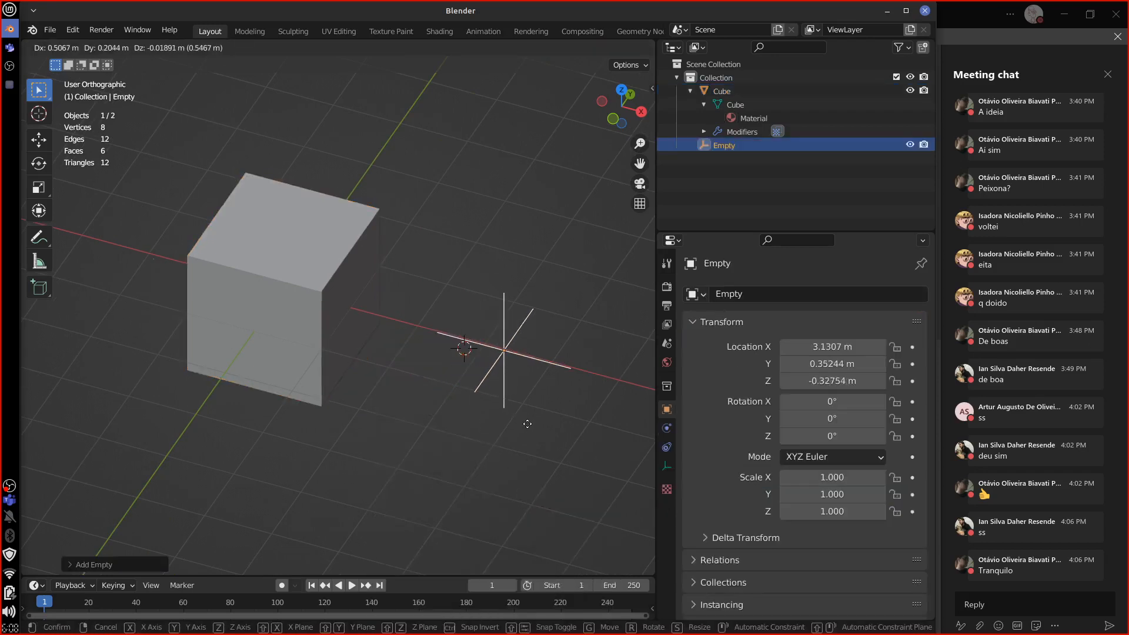
pyautogui.write('1')
pyautogui.press('Return')
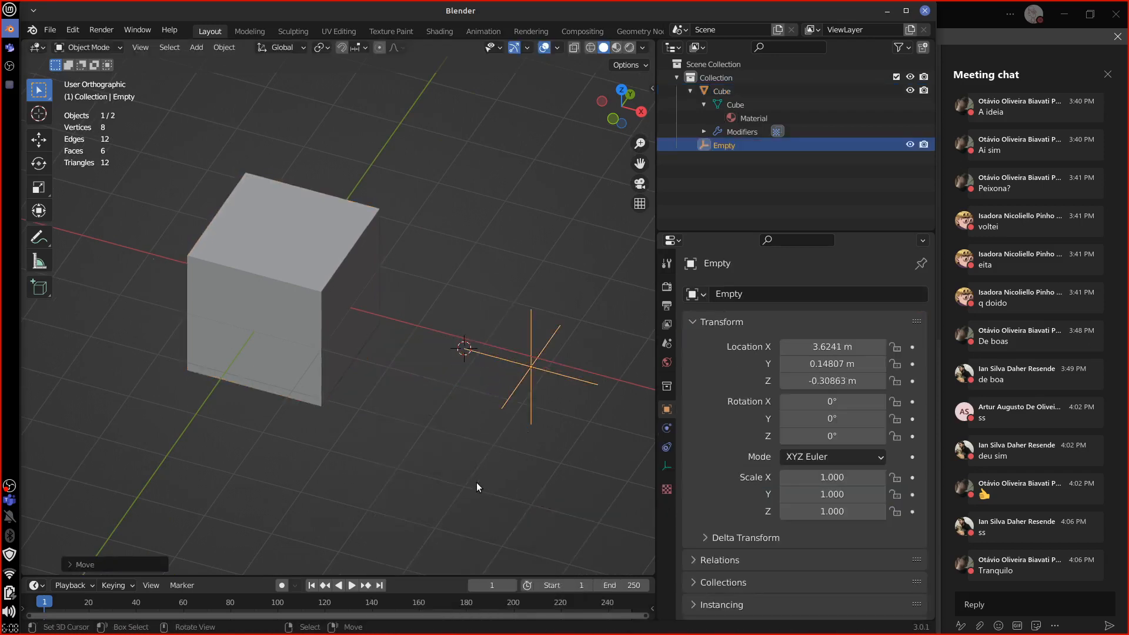
# Reselect the cube and assign the Empty as the projector object of its UV Project modifier.
pyautogui.moveTo(527, 452); pyautogui.dragTo(522, 419, button='middle')
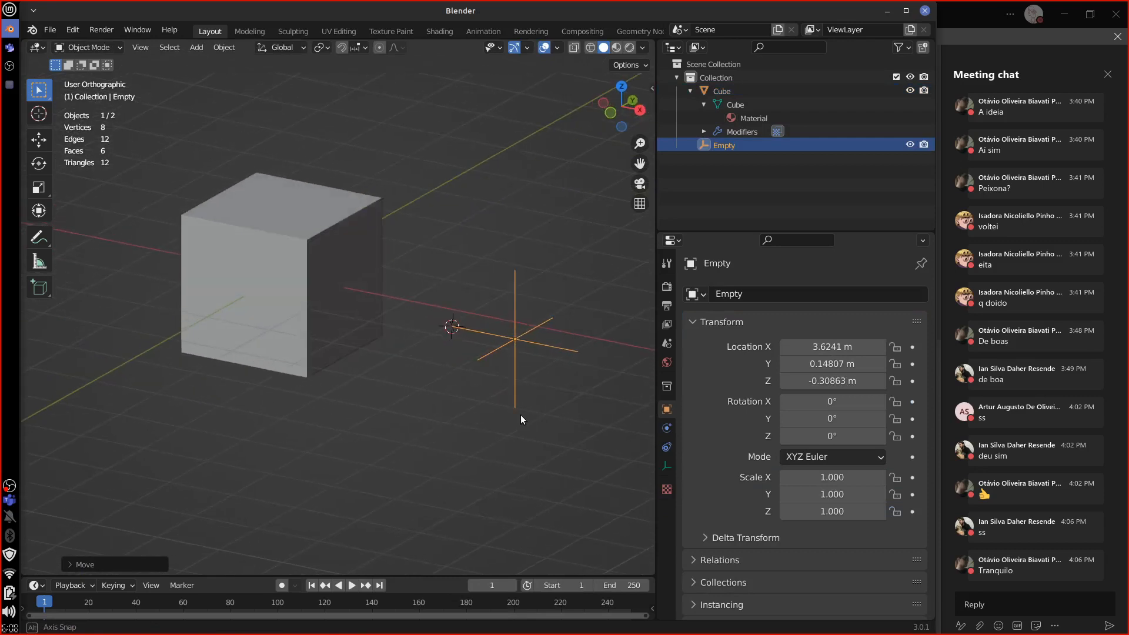
pyautogui.click(321, 339)
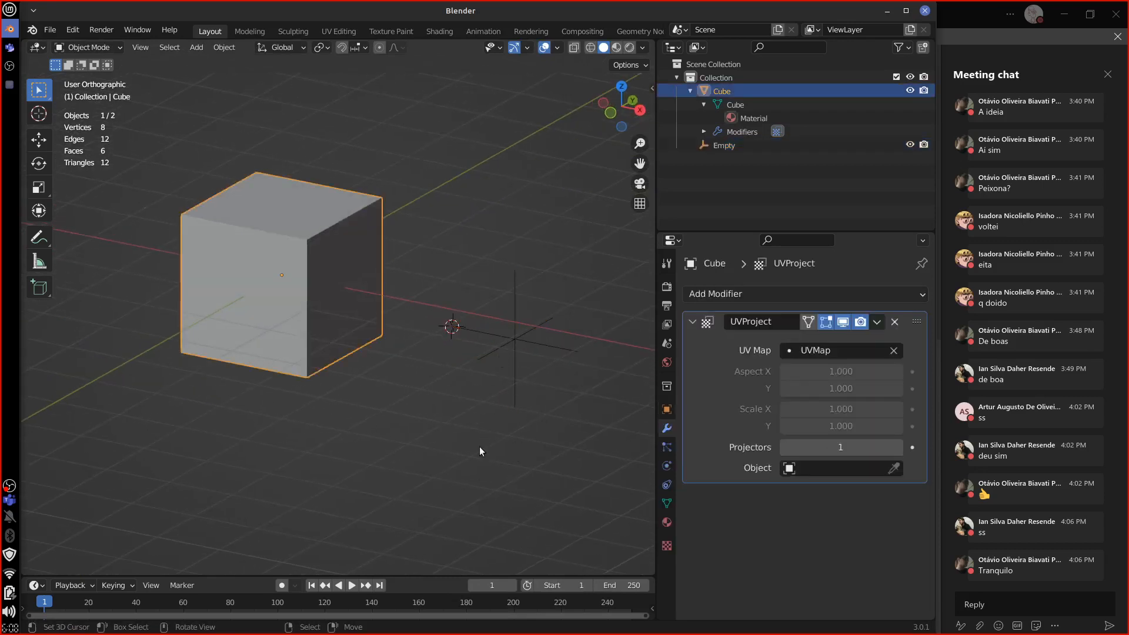
pyautogui.click(514, 347)
pyautogui.click(349, 329)
pyautogui.click(836, 468)
pyautogui.click(762, 287)
# Switch to the Shading workspace and add an Image Texture node beside the Principled BSDF in the cube's material.
pyautogui.click(440, 31)
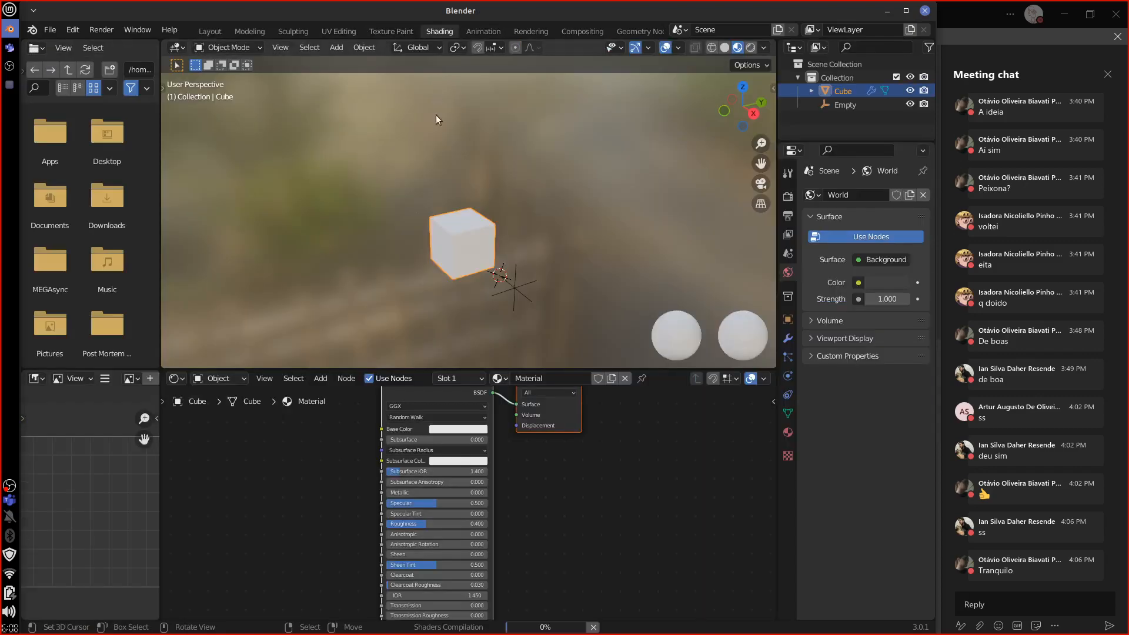
pyautogui.hotkey('shift', 'a')
pyautogui.moveTo(322, 535)
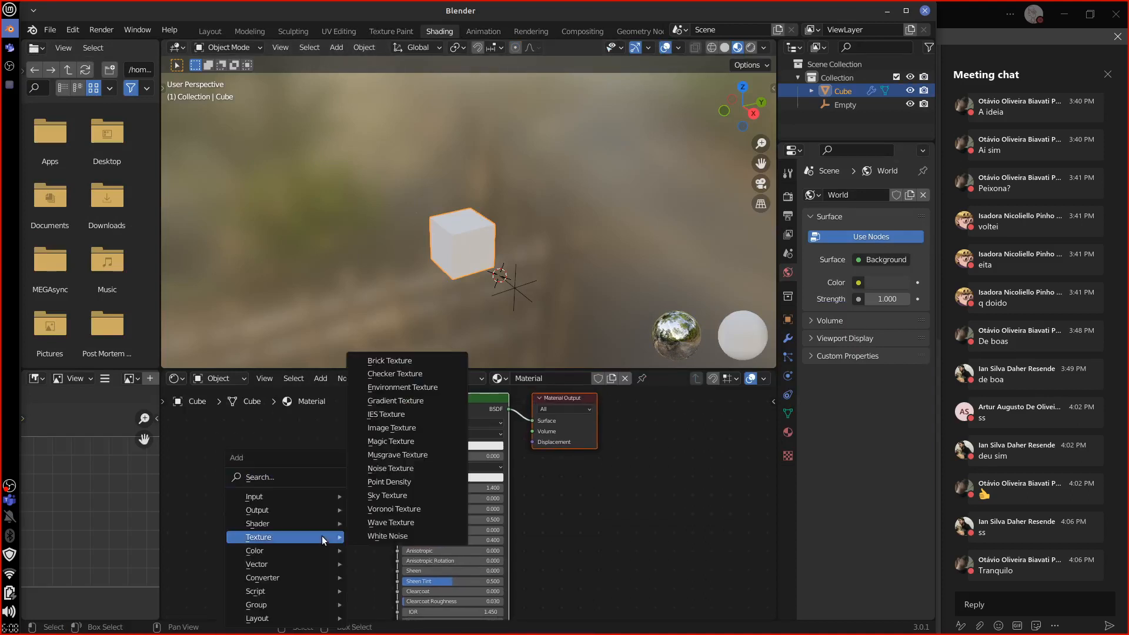
pyautogui.moveTo(265, 497)
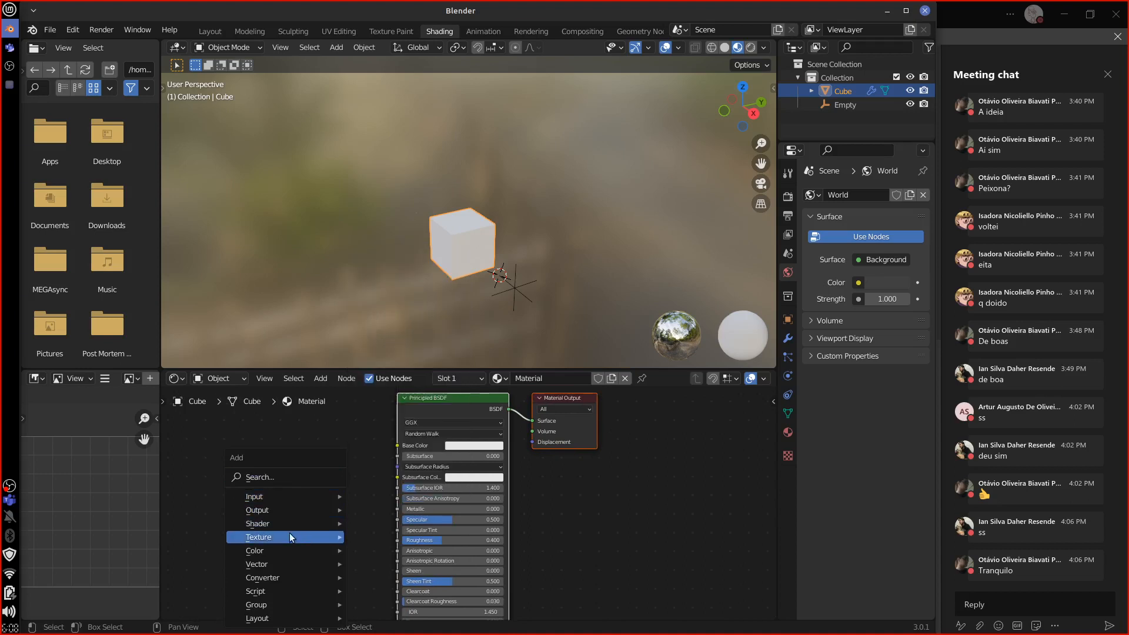
pyautogui.click(400, 428)
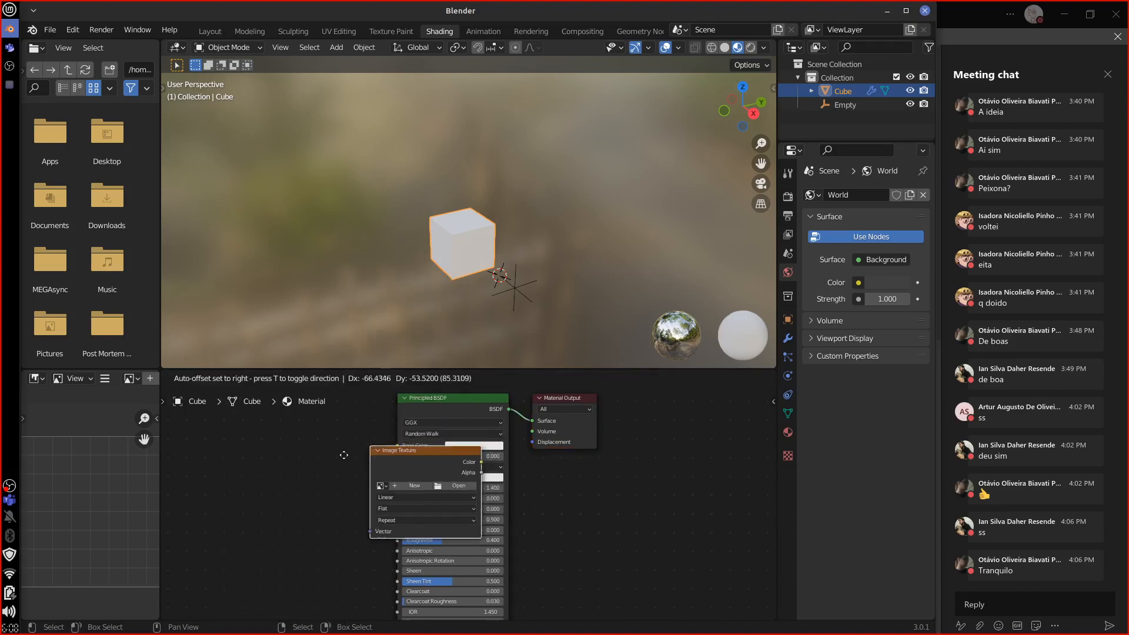
pyautogui.click(281, 468)
# Create a new Color Grid image in the texture node and connect its Color output to the Principled BSDF's Base Color.
pyautogui.click(278, 493)
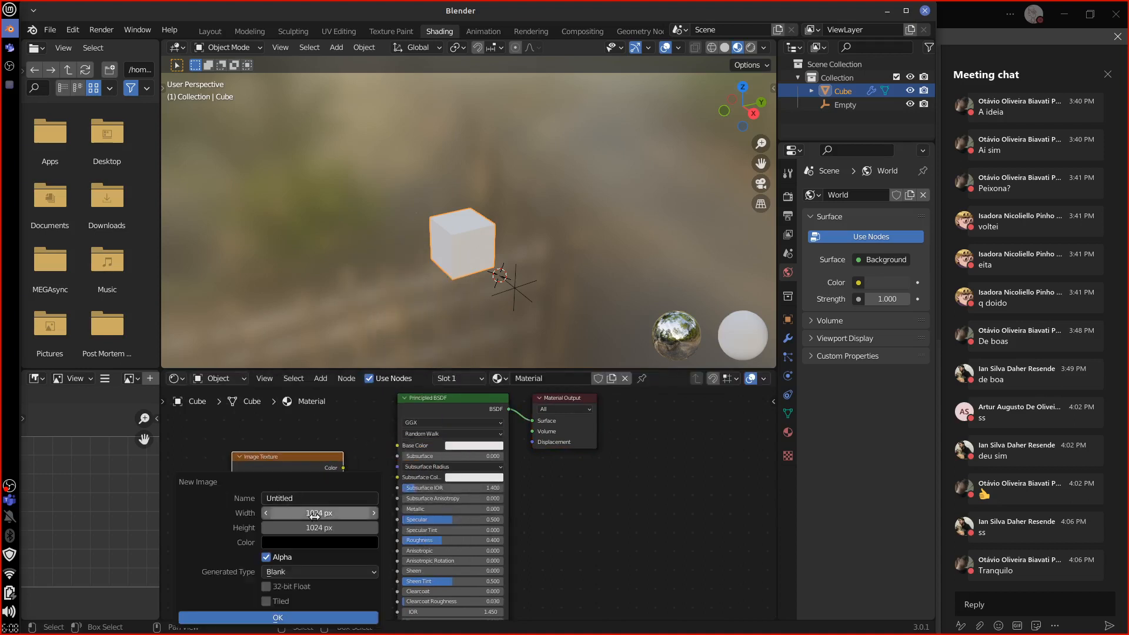
pyautogui.click(329, 540)
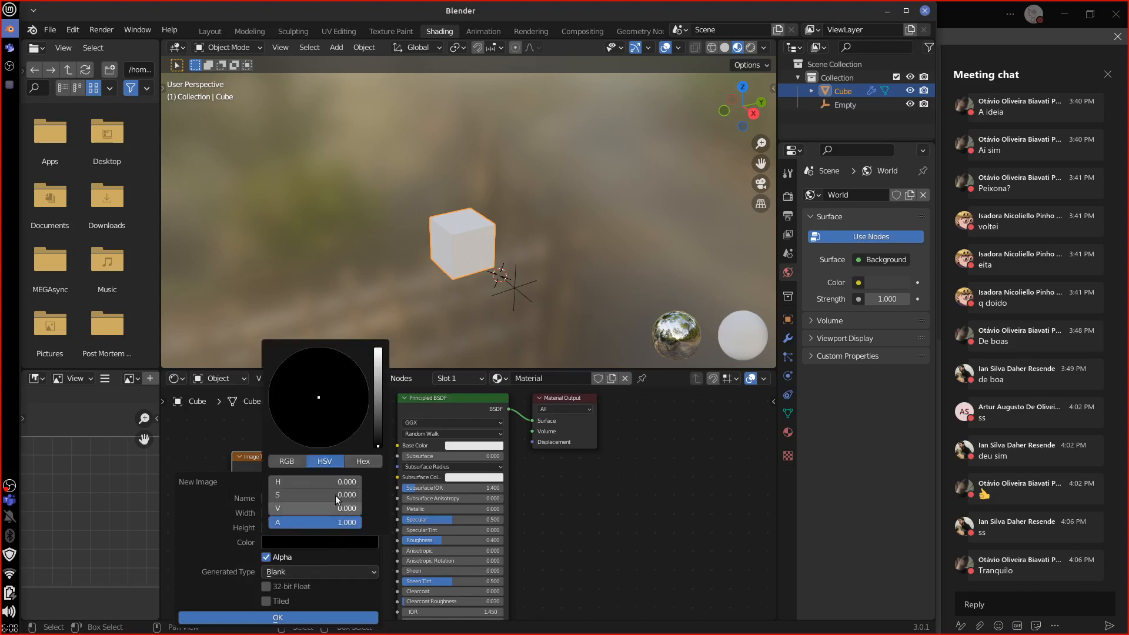
pyautogui.click(336, 569)
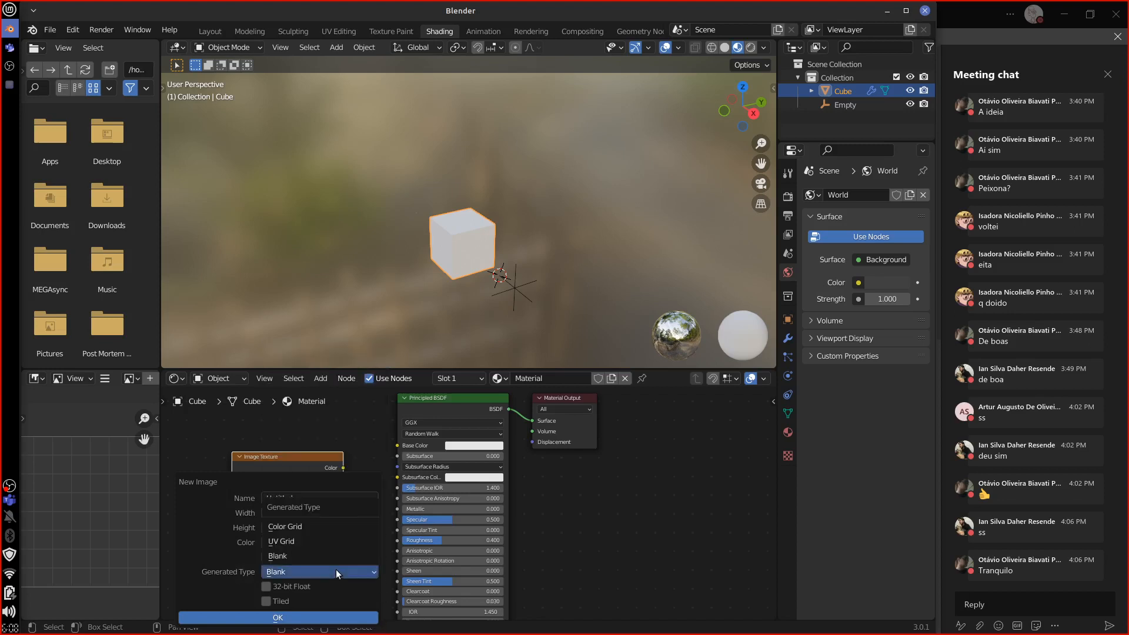
pyautogui.click(320, 522)
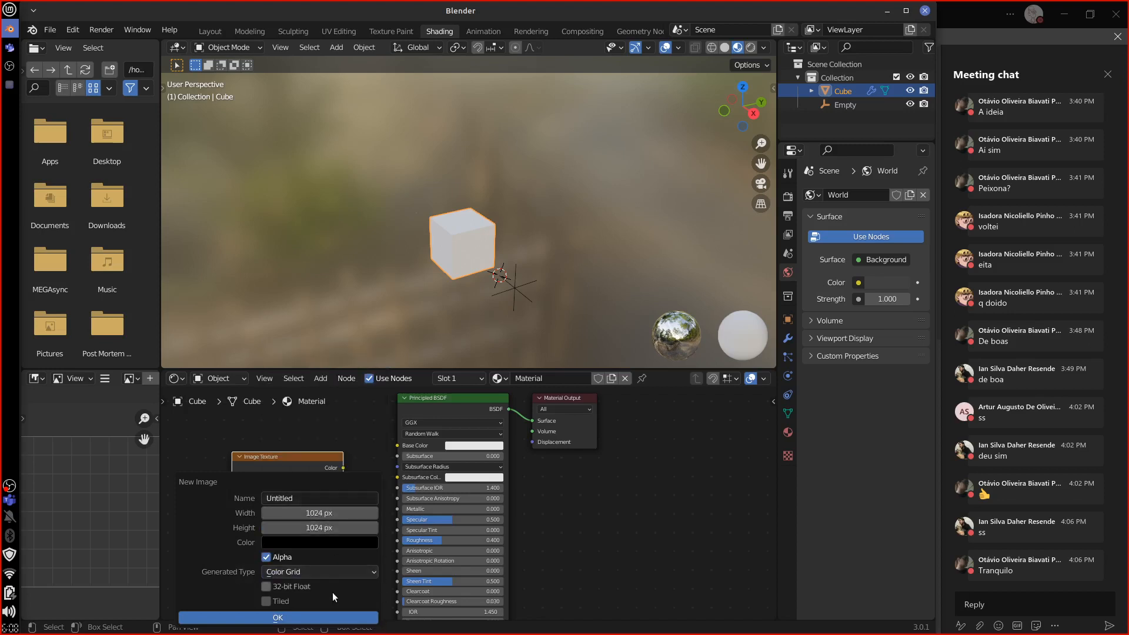
pyautogui.click(334, 618)
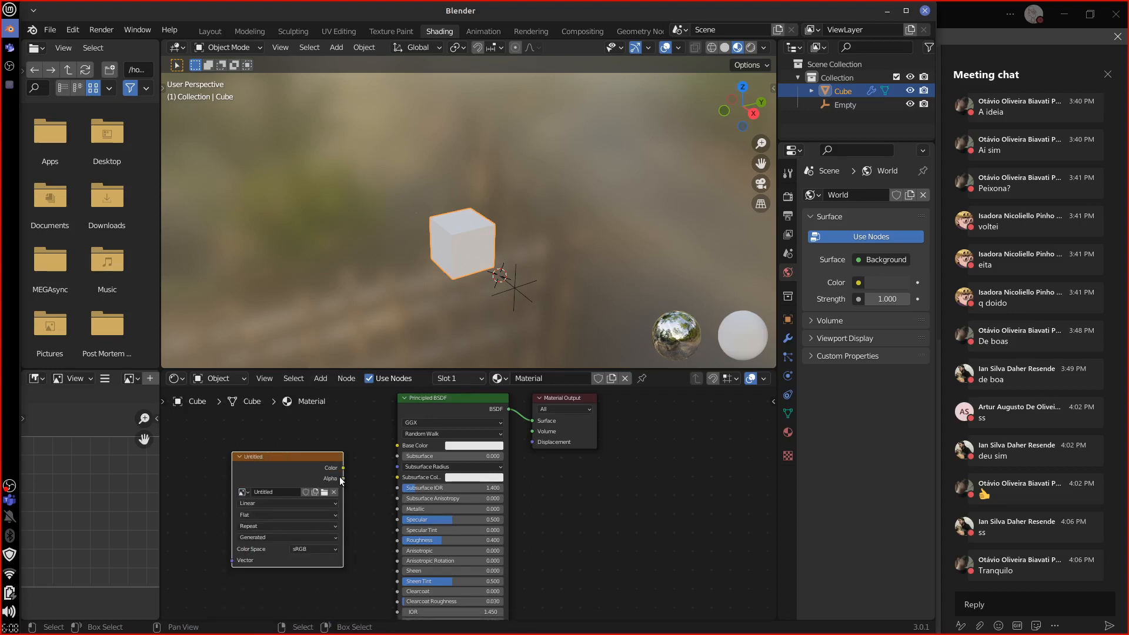
pyautogui.moveTo(343, 468); pyautogui.dragTo(398, 445)
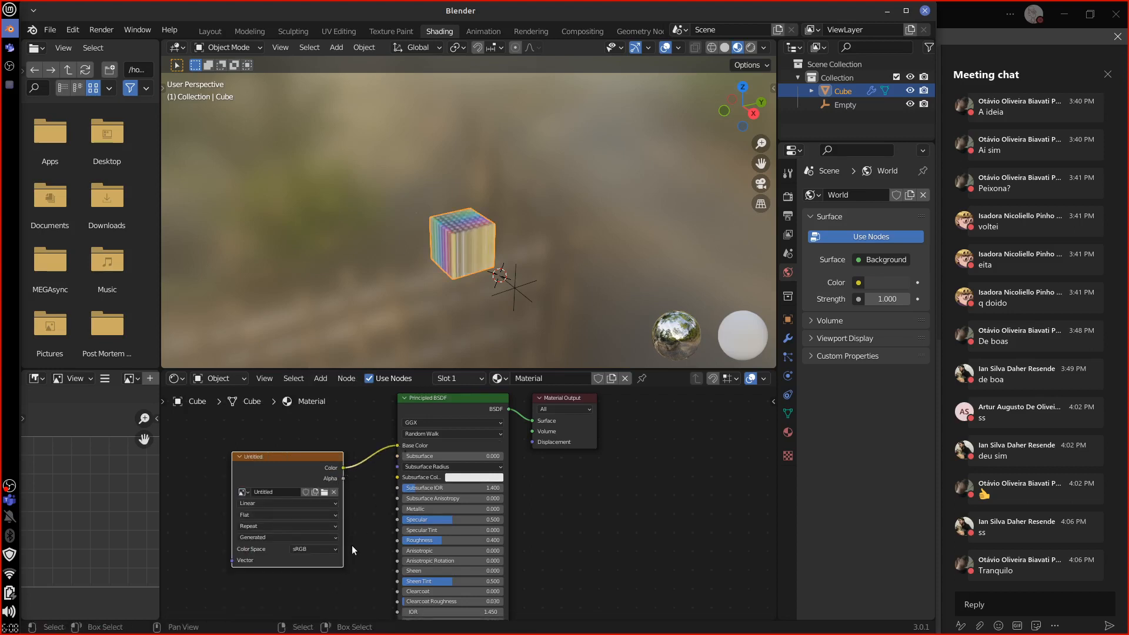
# Select the Empty, try moving it freely and examine how the projected grid changes on the cube.
pyautogui.click(517, 292)
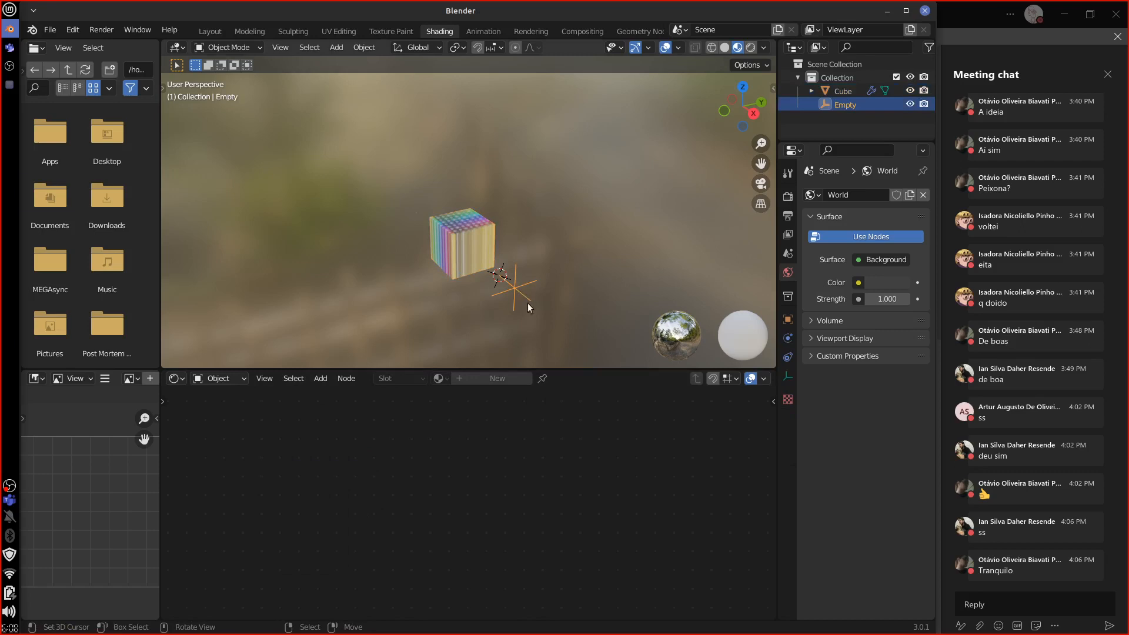
pyautogui.moveTo(527, 302); pyautogui.dragTo(621, 291, button='middle')
pyautogui.press('g')
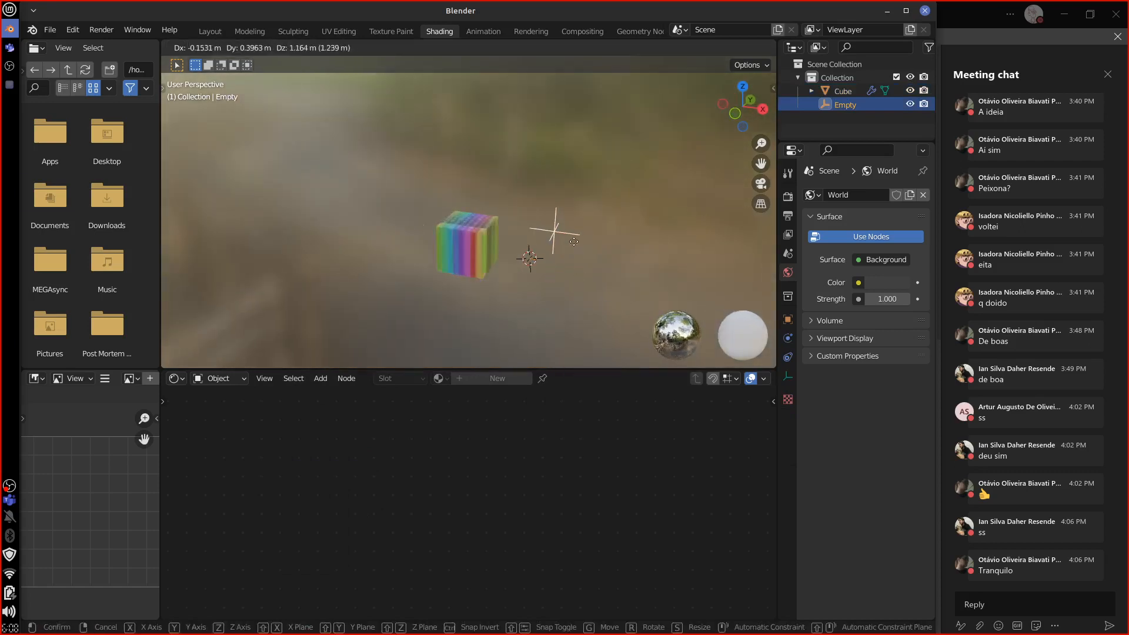
pyautogui.press('Escape')
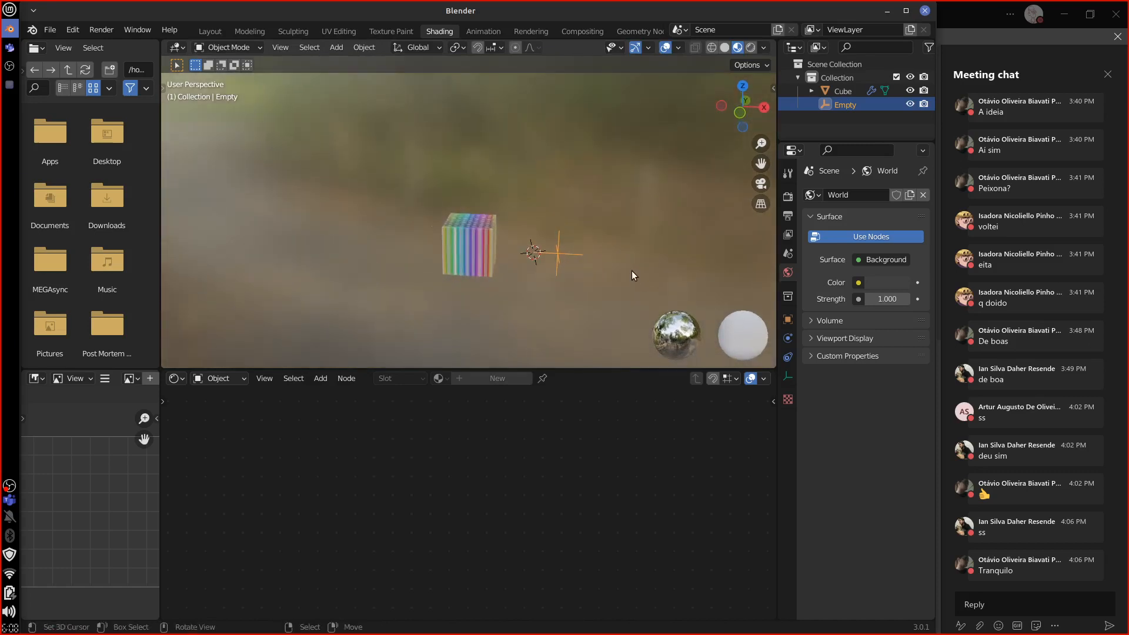
pyautogui.moveTo(632, 270); pyautogui.dragTo(584, 305, button='middle')
pyautogui.scroll(3, 584, 305)
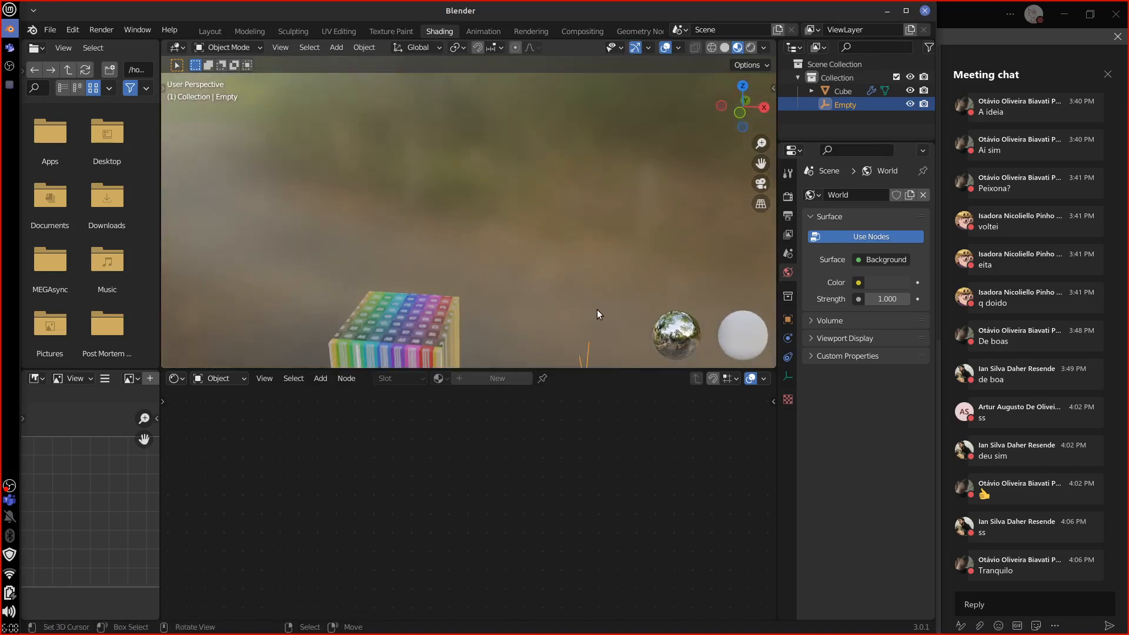
# Select the cube and show its UV Project modifier settings.
pyautogui.keyDown('shift'); pyautogui.moveTo(596, 310); pyautogui.dragTo(605, 166, button='middle'); pyautogui.keyUp('shift')
pyautogui.click(432, 249)
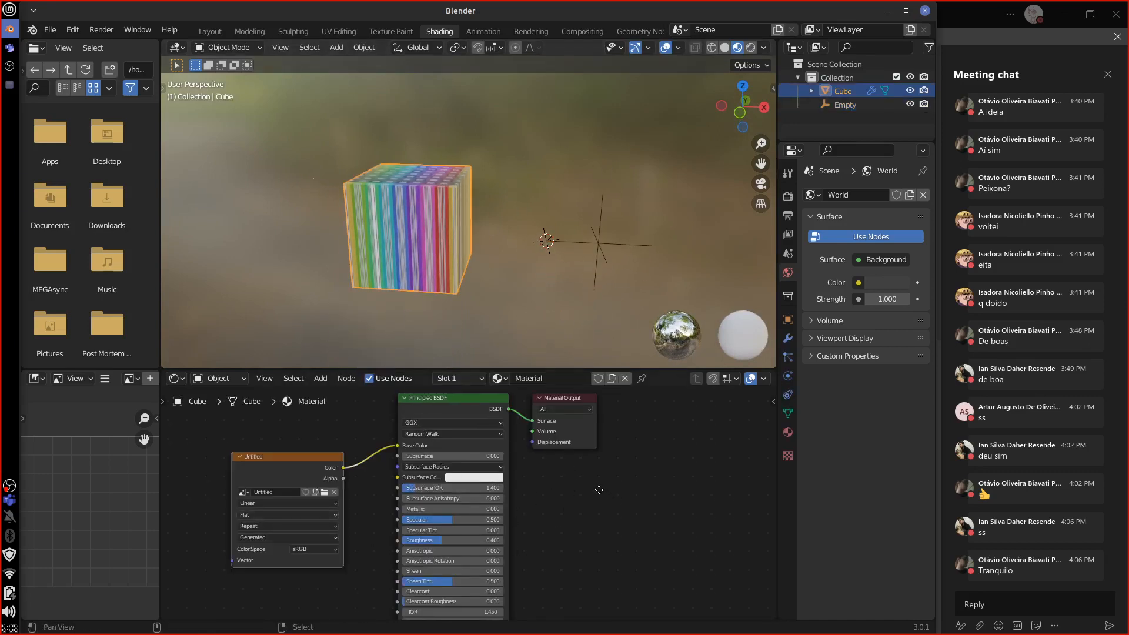
pyautogui.moveTo(596, 488); pyautogui.dragTo(626, 499, button='middle')
pyautogui.click(789, 339)
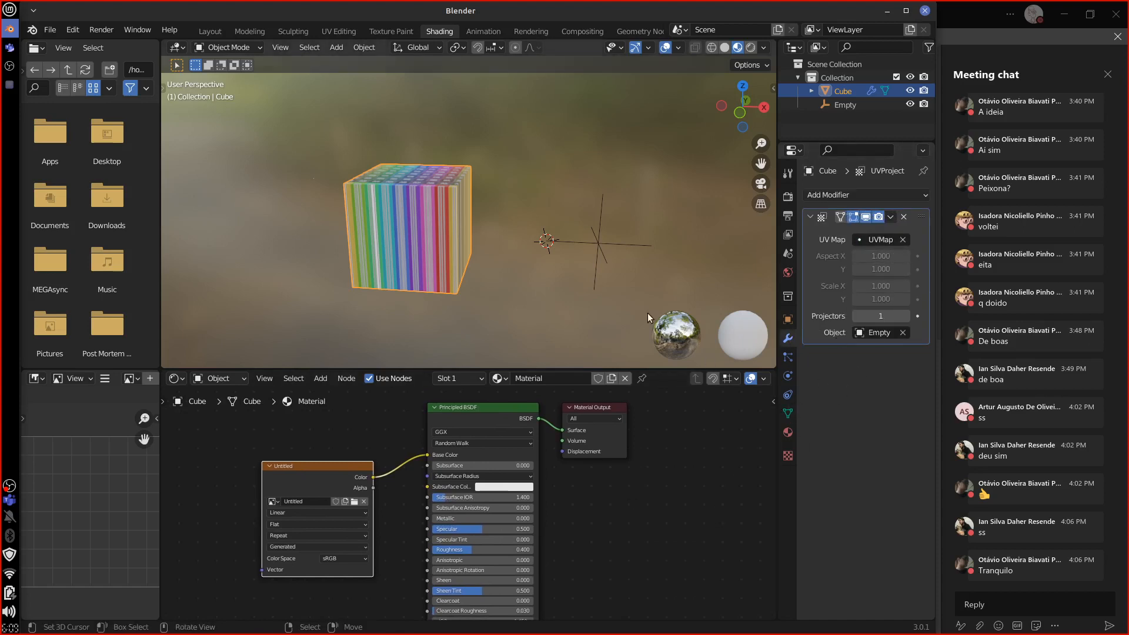
# Select the Empty and move it freely to just above the cube, at about X 0.74, Y 0.25, Z 1.82 m.
pyautogui.click(606, 247)
pyautogui.moveTo(606, 247); pyautogui.dragTo(651, 299, button='middle')
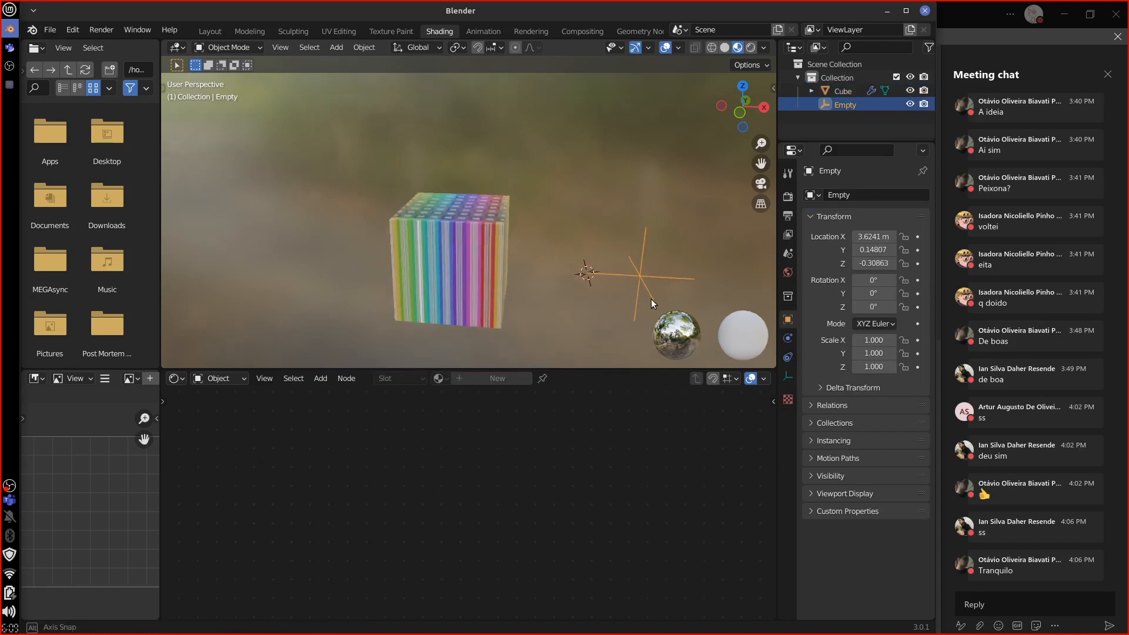
pyautogui.press('g')
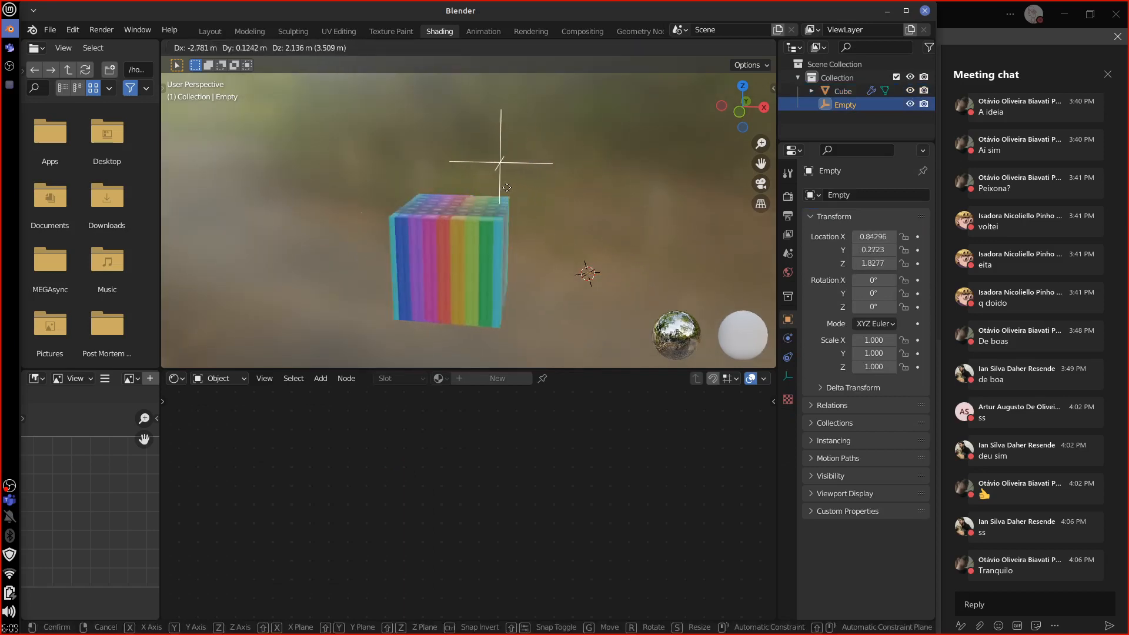
pyautogui.click(516, 222)
# Rotate the Empty in the view plane and with trackball rotation to about X -180°, Y -33.8°, Z 117°.
pyautogui.press('r')
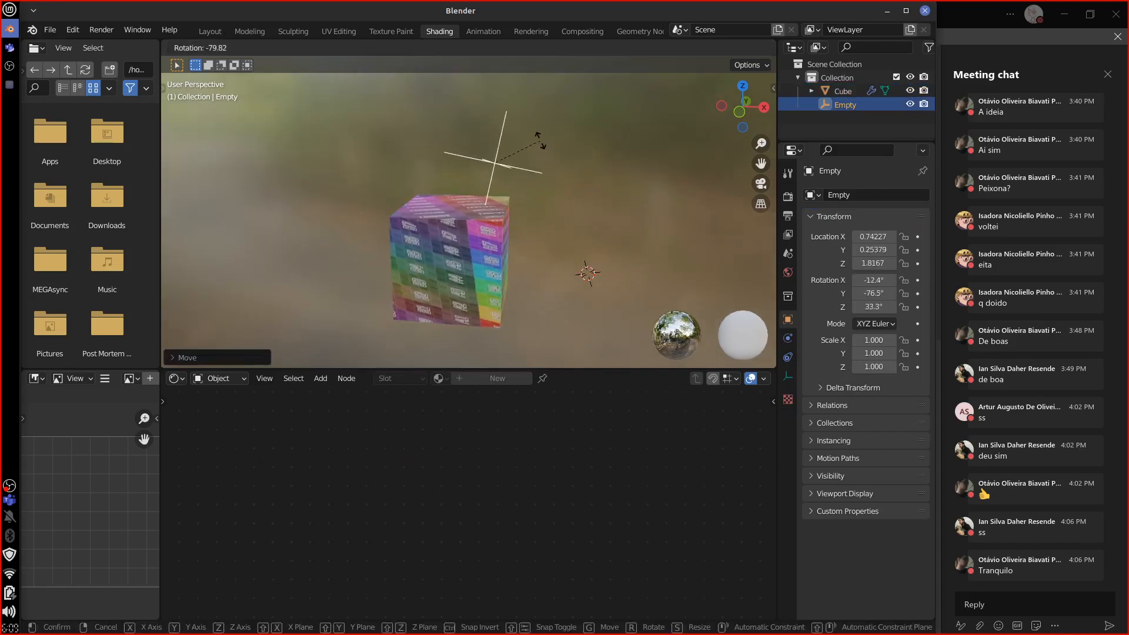
pyautogui.click(543, 207)
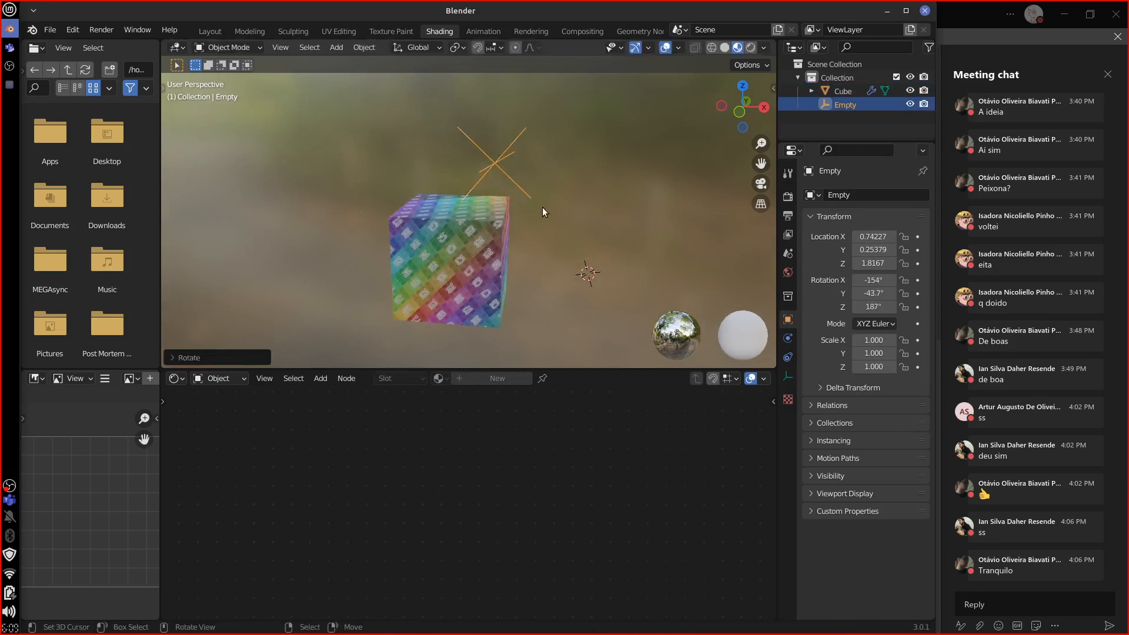
pyautogui.press('r')
pyautogui.press('r')
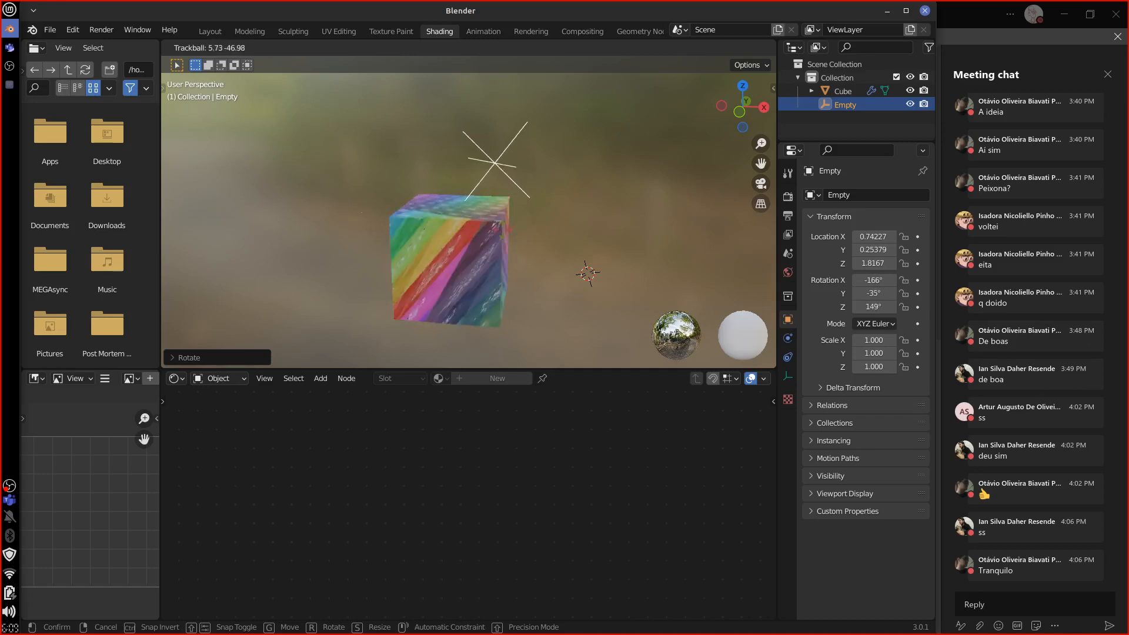
pyautogui.click(420, 465)
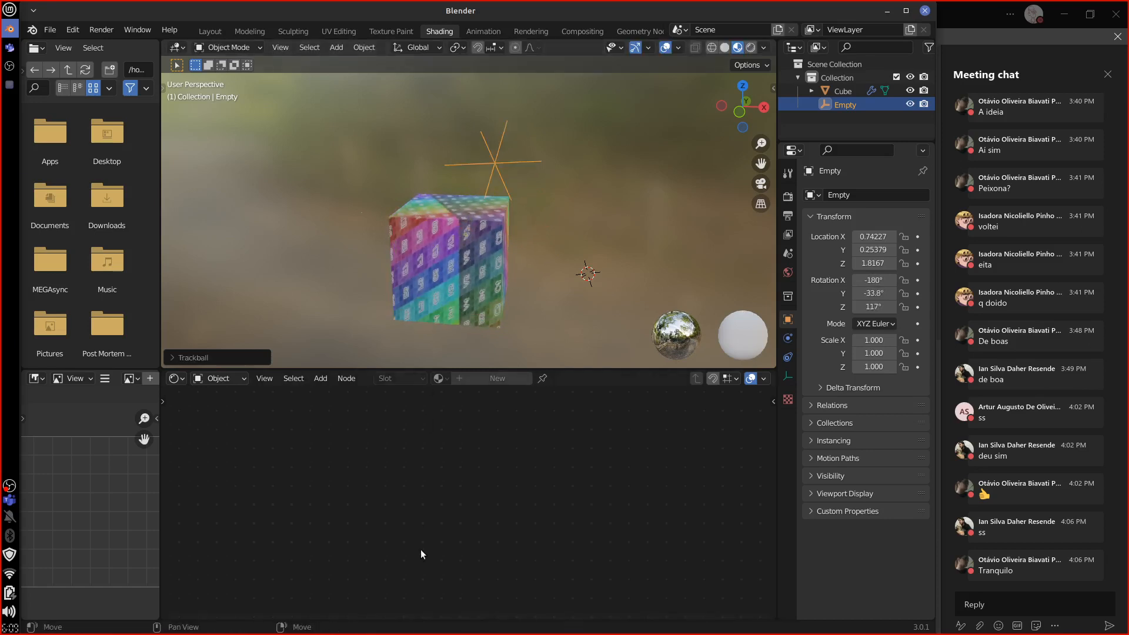
# Select the cube and set its Image Texture node's projection to Box.
pyautogui.click(470, 280)
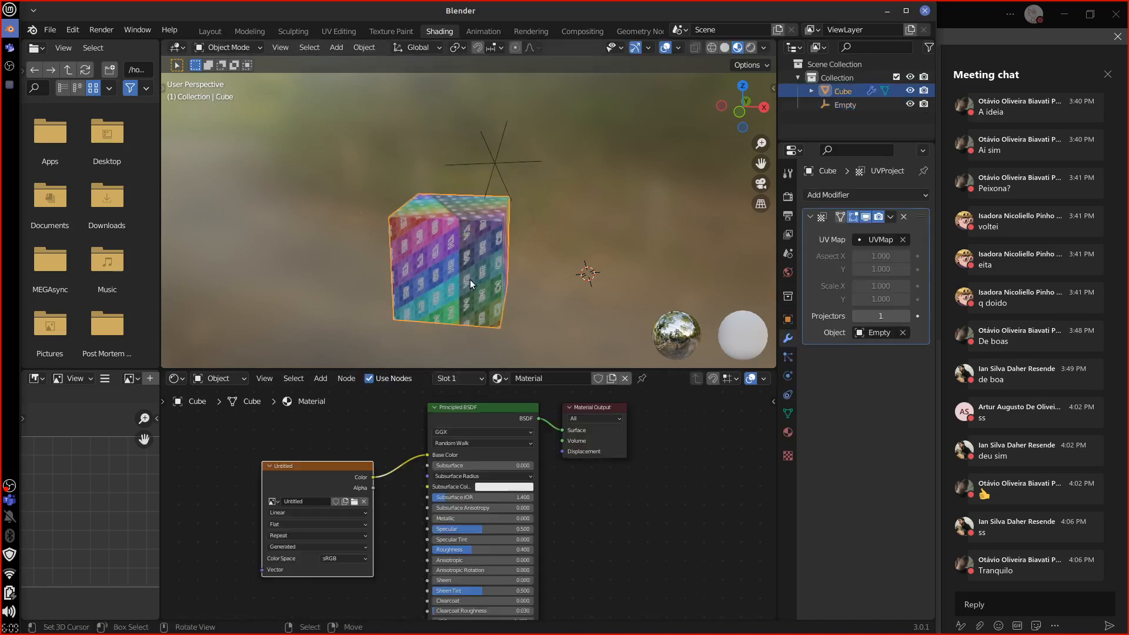
pyautogui.click(316, 513)
pyautogui.click(315, 513)
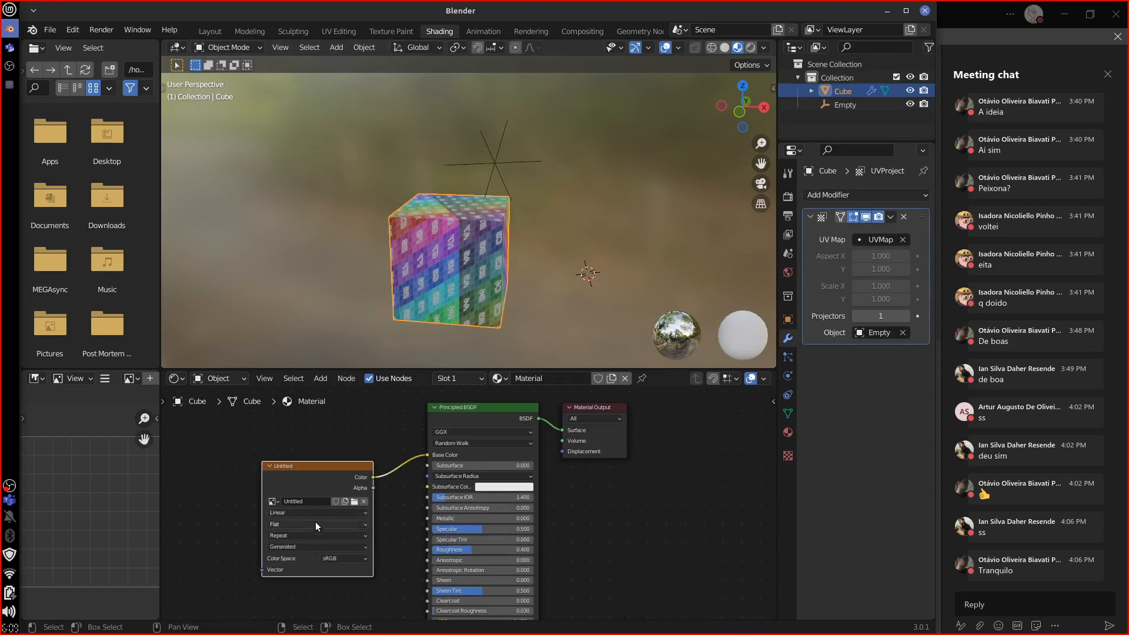
pyautogui.click(315, 522)
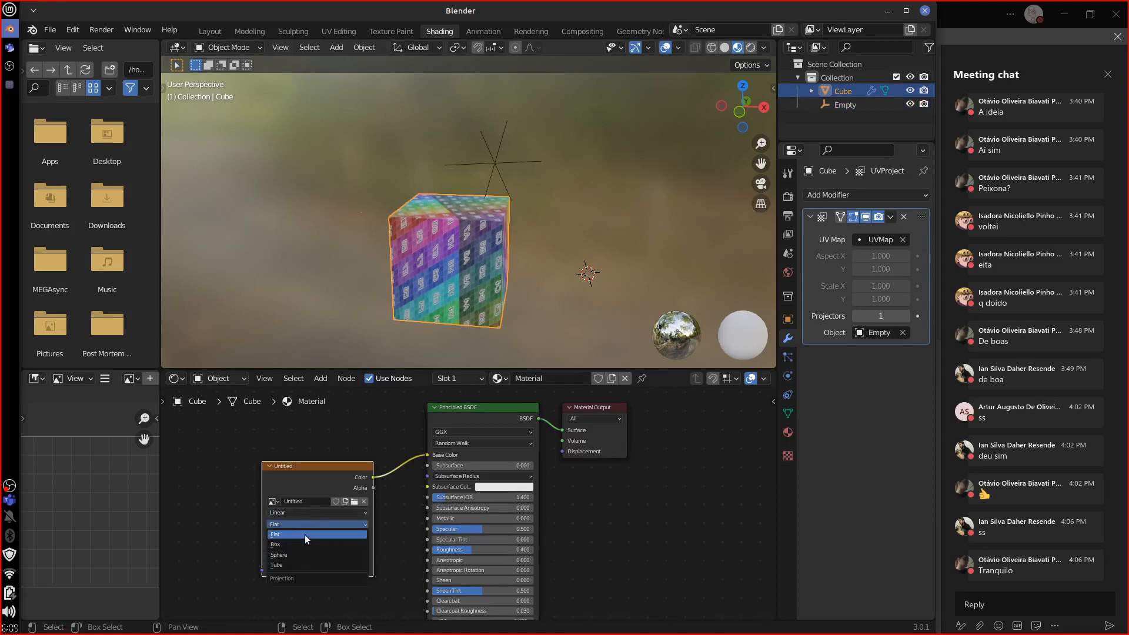
pyautogui.click(304, 544)
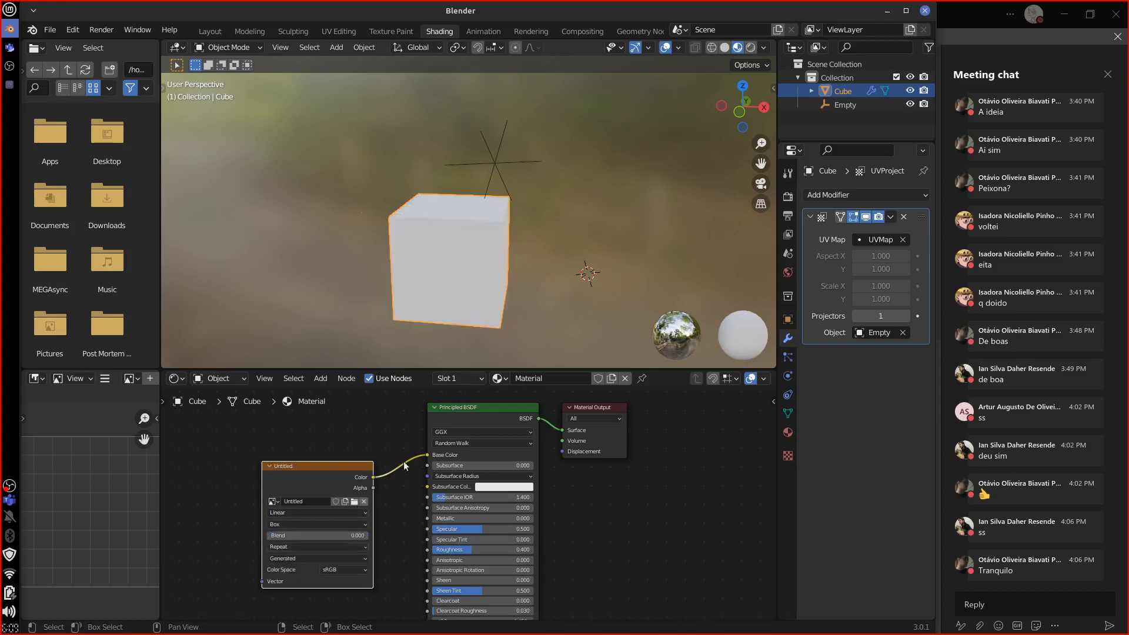
# Move the Empty around the cube and trackball-rotate it to about X -374°, Y -40.7°, Z 248° to test the Box projection.
pyautogui.click(501, 164)
pyautogui.press('g')
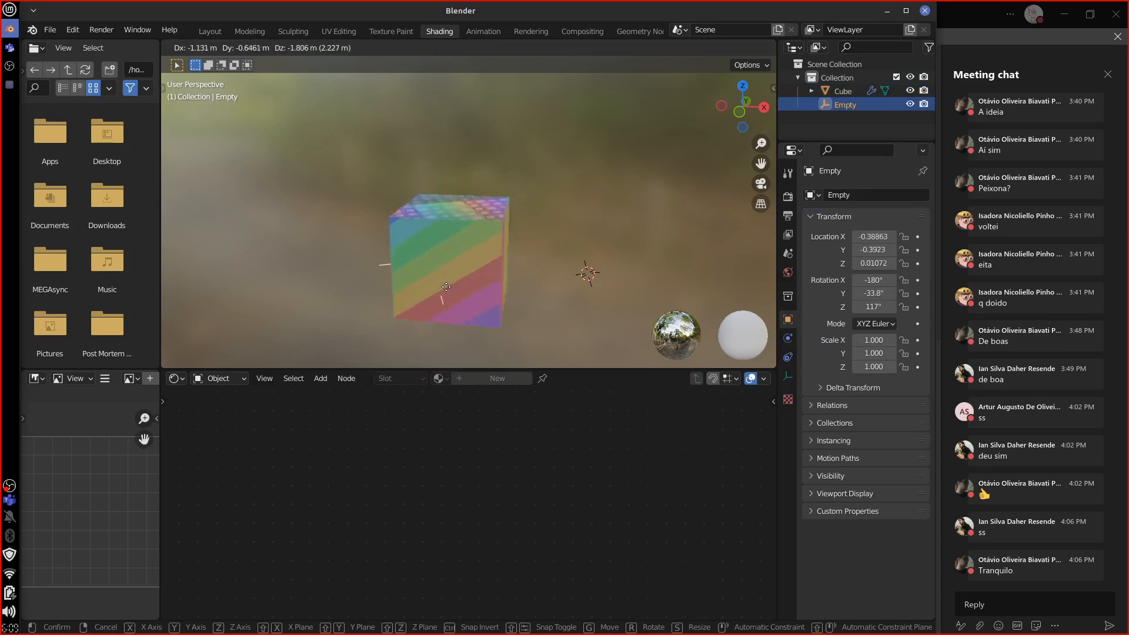
pyautogui.click(542, 217)
pyautogui.press('r')
pyautogui.press('r')
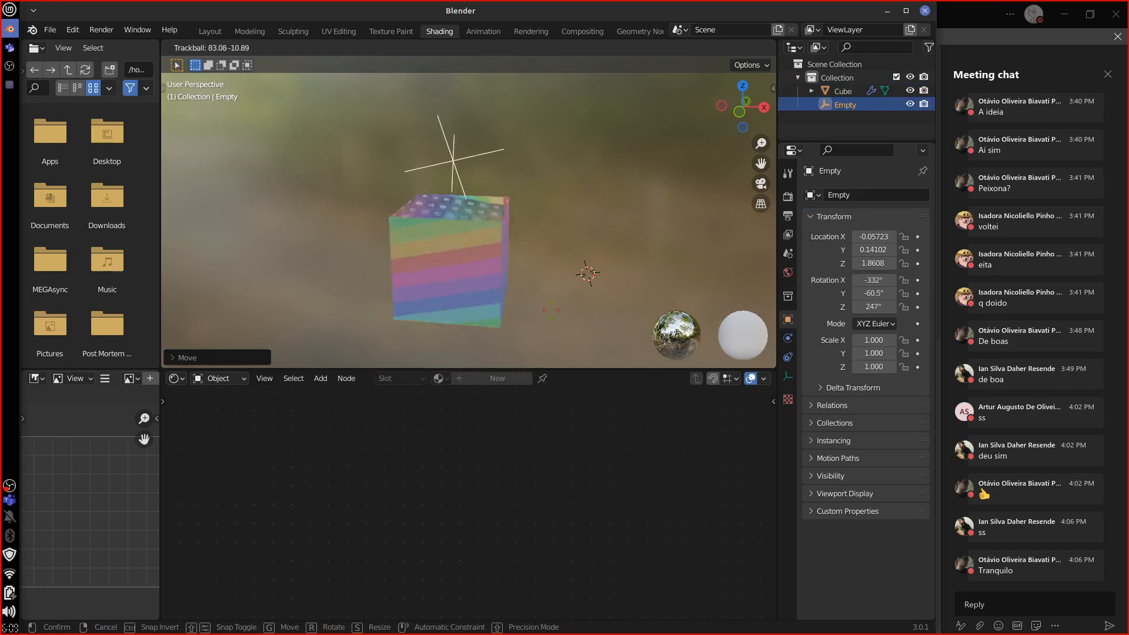
pyautogui.click(487, 283)
# Reselect the cube and set the Image Texture node's projection back to Flat.
pyautogui.click(487, 282)
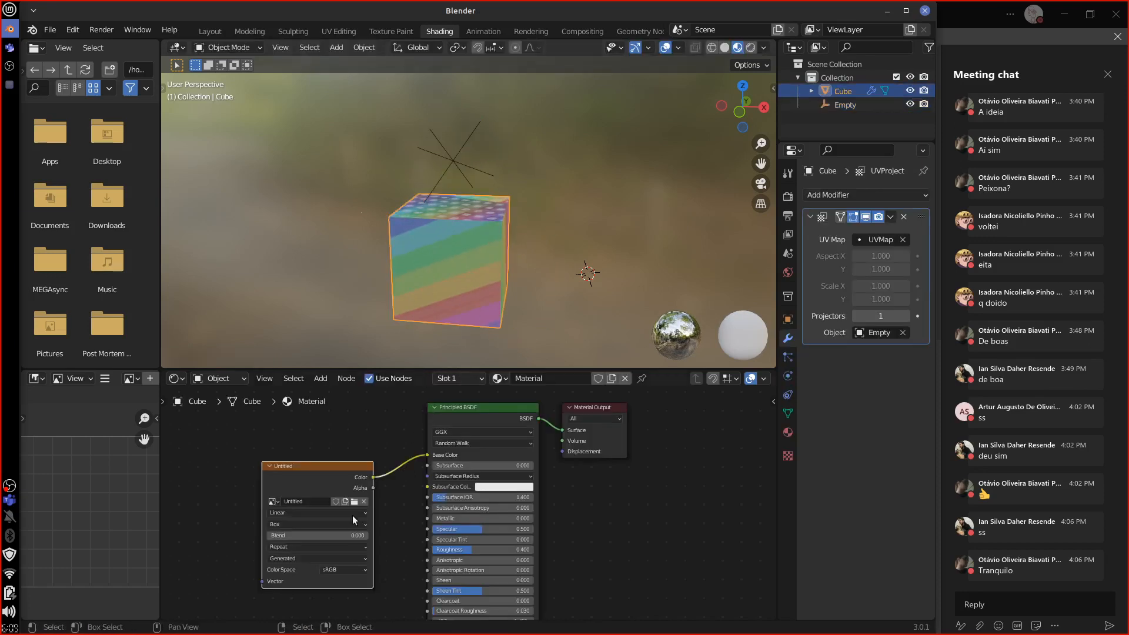
pyautogui.click(327, 524)
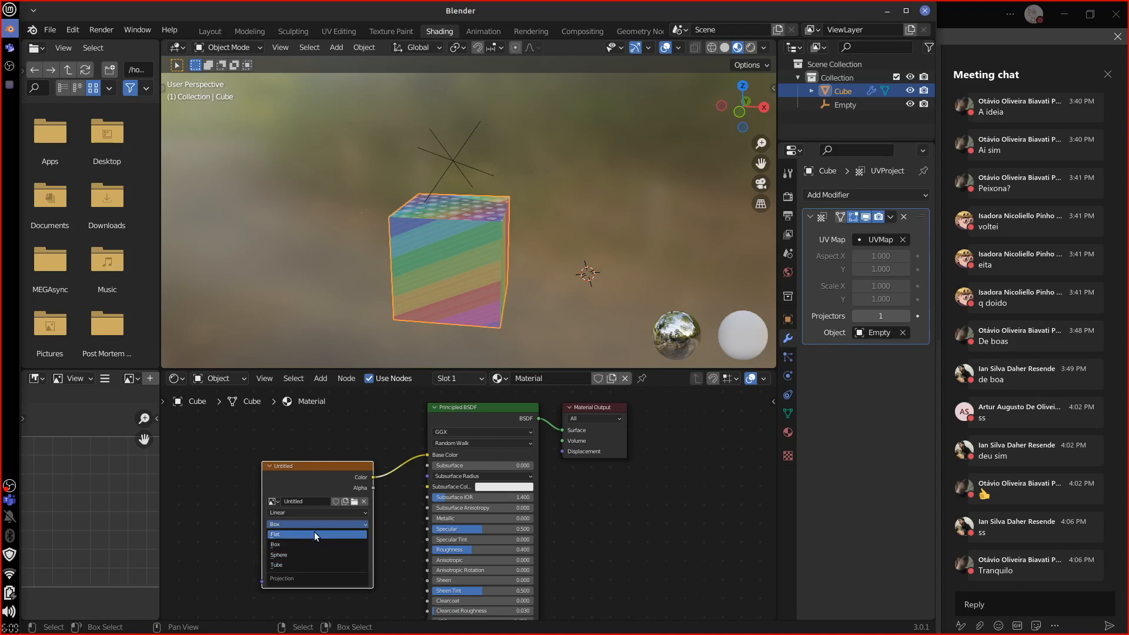
pyautogui.click(315, 533)
# Move the Empty to about X 0.45, Y 0.35, Z 2.35 m above the cube, and reselect the cube.
pyautogui.click(470, 174)
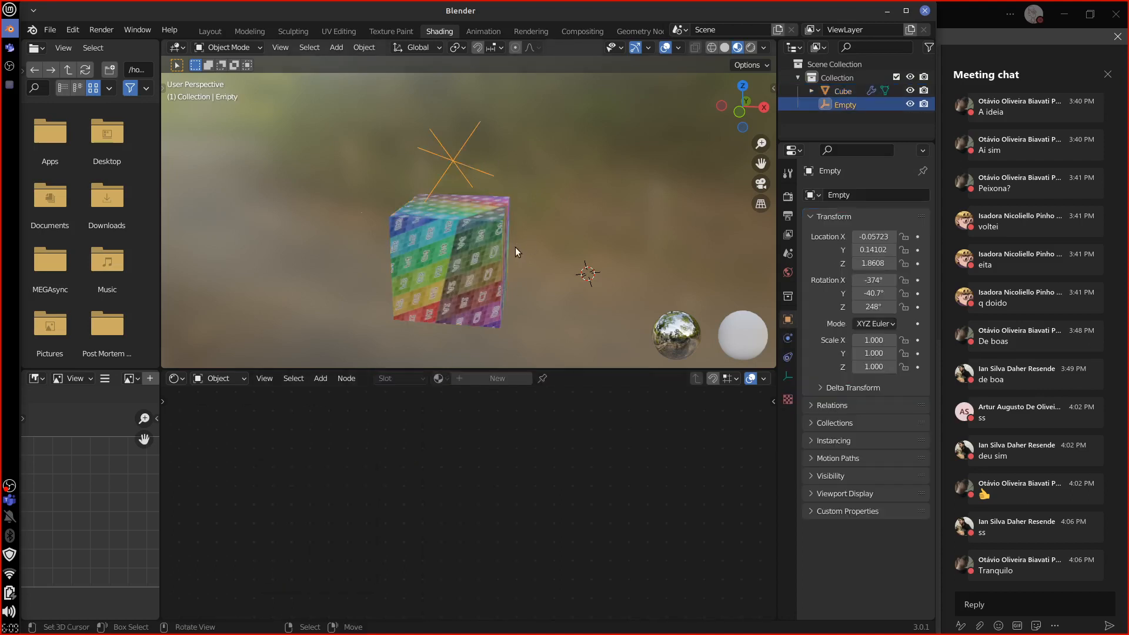
pyautogui.press('g')
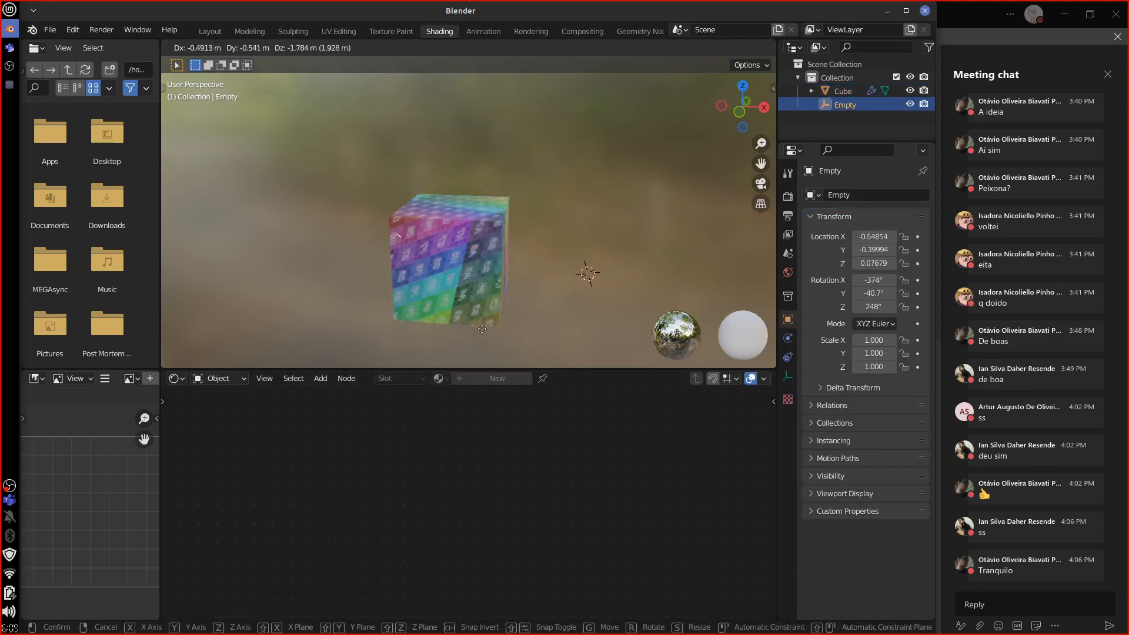
pyautogui.click(495, 317)
pyautogui.click(482, 298)
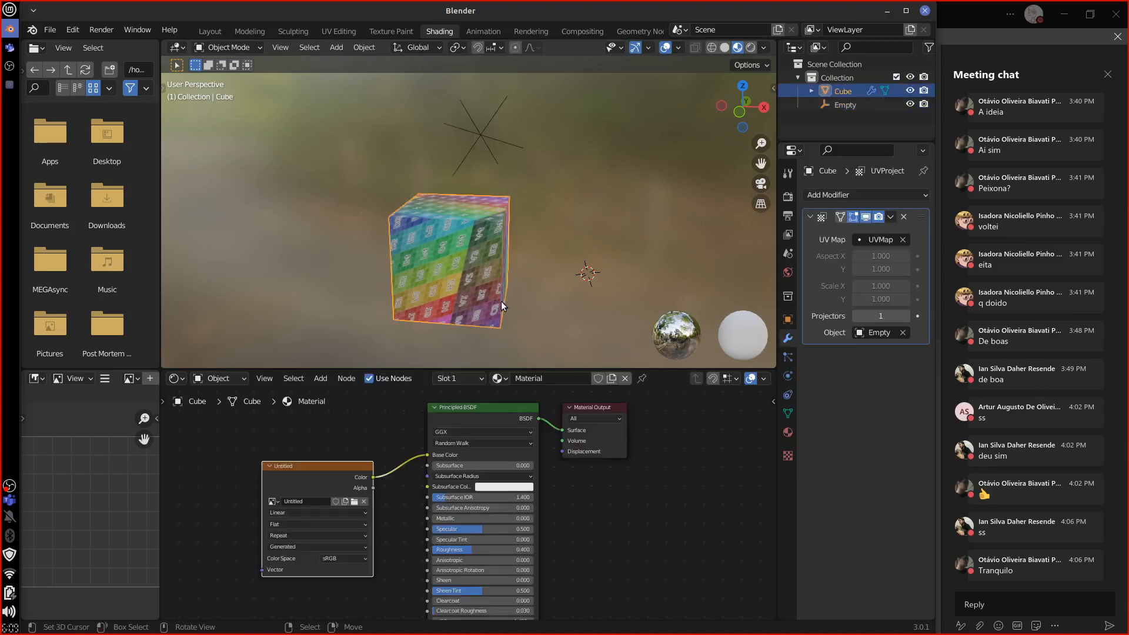
pyautogui.moveTo(540, 259); pyautogui.dragTo(572, 225, button='middle')
# Switch to the Layout workspace and select the Empty above the cube.
pyautogui.click(217, 27)
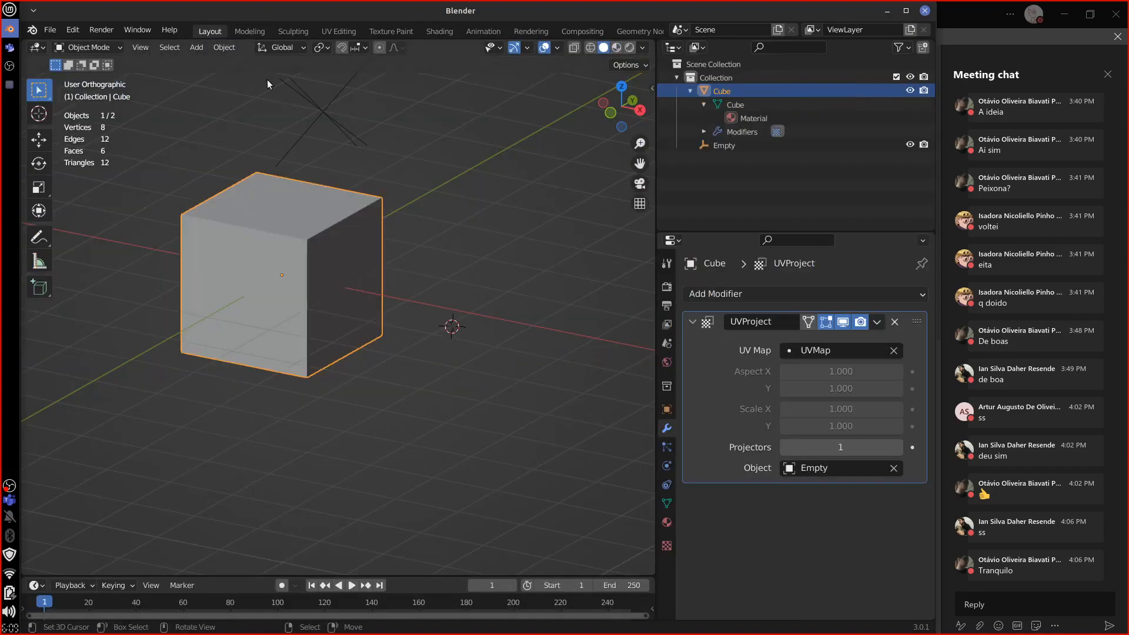
pyautogui.moveTo(551, 323); pyautogui.dragTo(468, 373, button='middle')
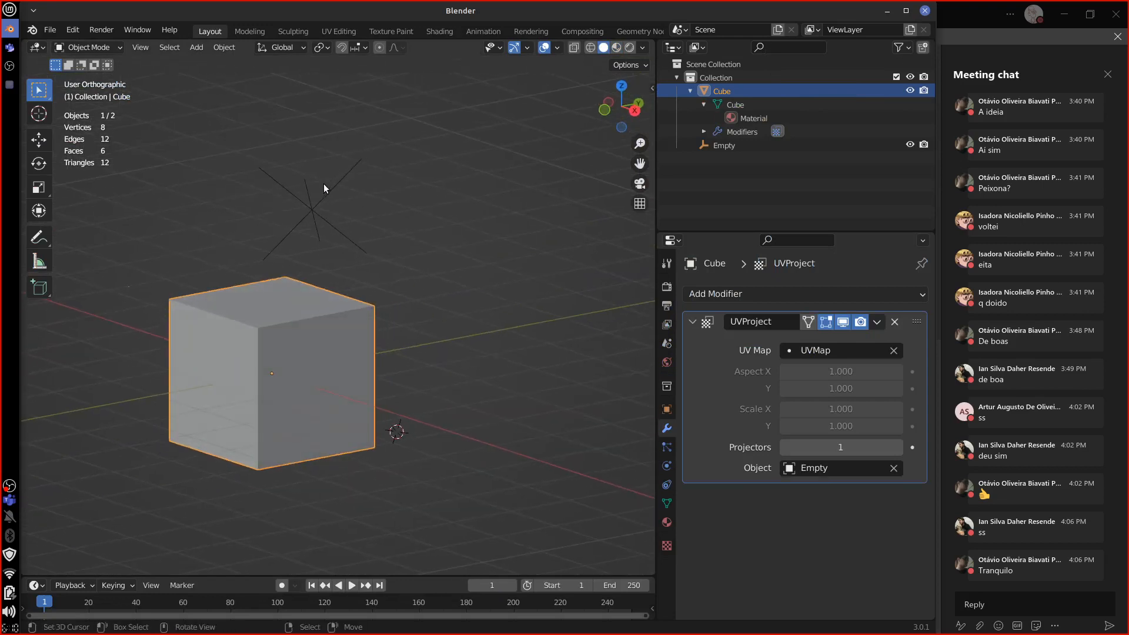
pyautogui.click(324, 189)
# Circle the Empty, label it "Fonte", sketch explanatory strokes over the cube, and erase the annotations.
pyautogui.moveTo(325, 183)
pyautogui.mouseDown()
pyautogui.moveTo(315, 227)
pyautogui.moveTo(366, 191)
pyautogui.moveTo(417, 216)
pyautogui.moveTo(430, 190)
pyautogui.mouseUp()
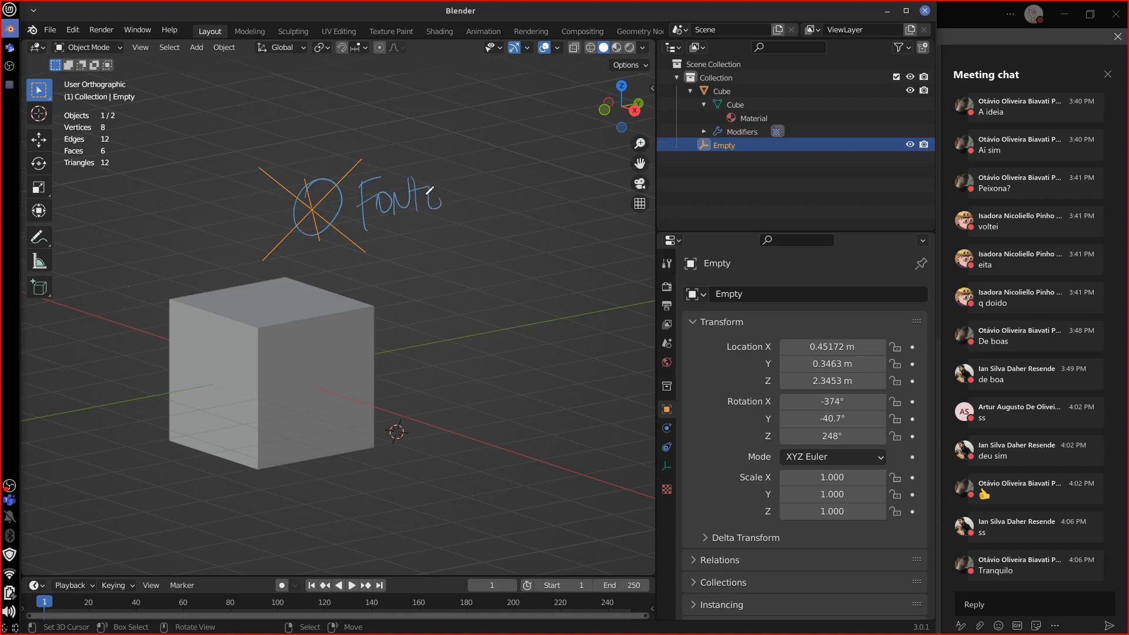
pyautogui.moveTo(410, 234); pyautogui.dragTo(381, 375)
pyautogui.moveTo(377, 360)
pyautogui.mouseDown()
pyautogui.moveTo(386, 387)
pyautogui.moveTo(326, 312)
pyautogui.mouseUp()
pyautogui.moveTo(289, 445)
pyautogui.mouseDown(button='right')
pyautogui.moveTo(336, 411)
pyautogui.moveTo(466, 239)
pyautogui.moveTo(353, 290)
pyautogui.moveTo(399, 151)
pyautogui.moveTo(347, 140)
pyautogui.mouseUp(button='right')
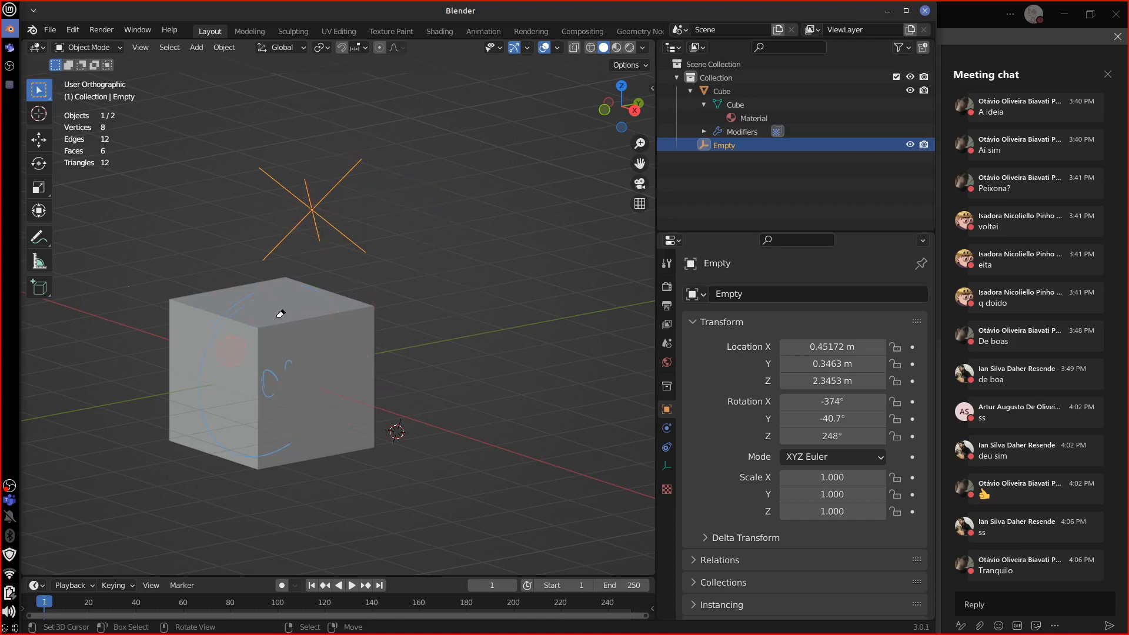
pyautogui.moveTo(281, 314); pyautogui.dragTo(270, 400, button='right')
# Delete the Empty and select the cube.
pyautogui.press('Delete')
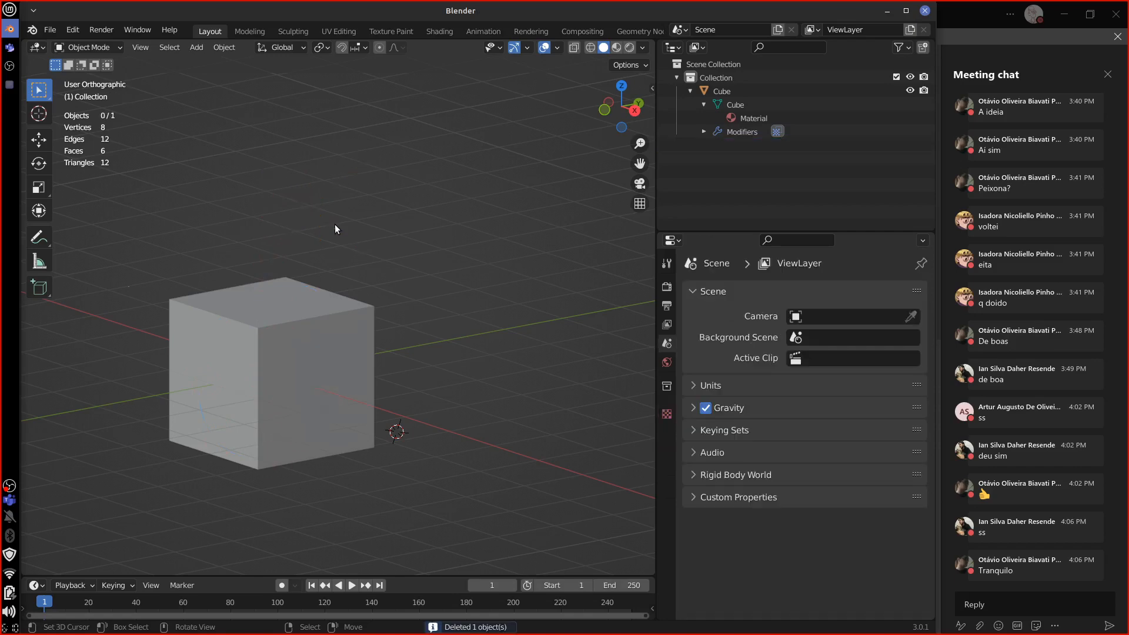
pyautogui.rightClick(331, 411)
pyautogui.moveTo(400, 447)
pyautogui.mouseDown(button='middle')
pyautogui.moveTo(436, 481)
pyautogui.moveTo(580, 279)
pyautogui.mouseUp(button='middle')
# Display the cube in Material Preview shading, comparing it briefly with Rendered shading.
pyautogui.click(616, 48)
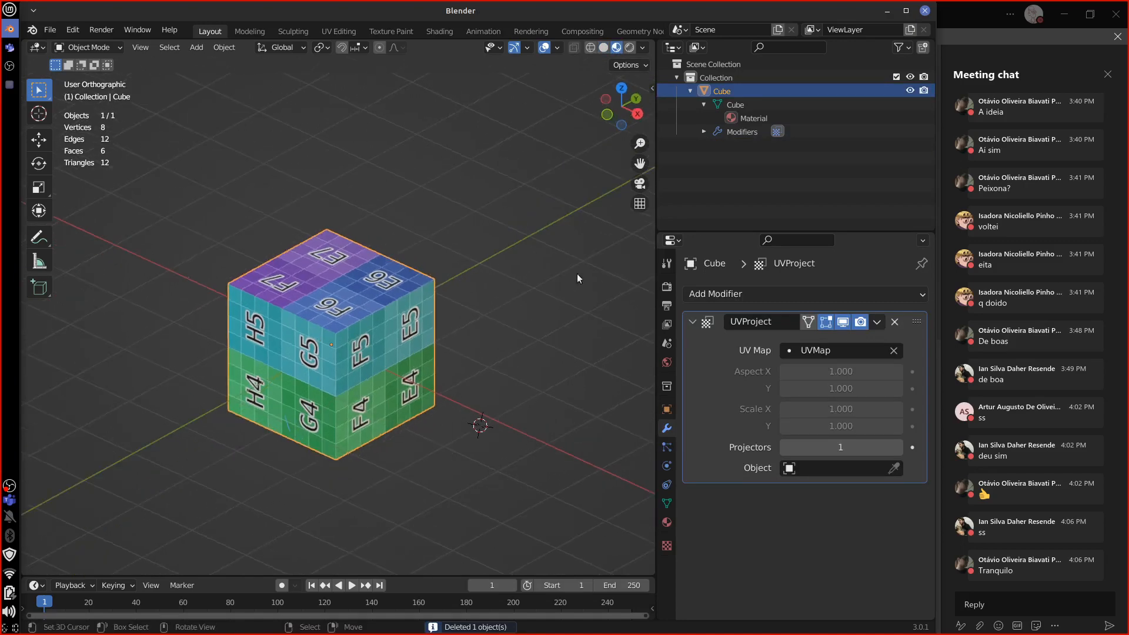
pyautogui.click(630, 48)
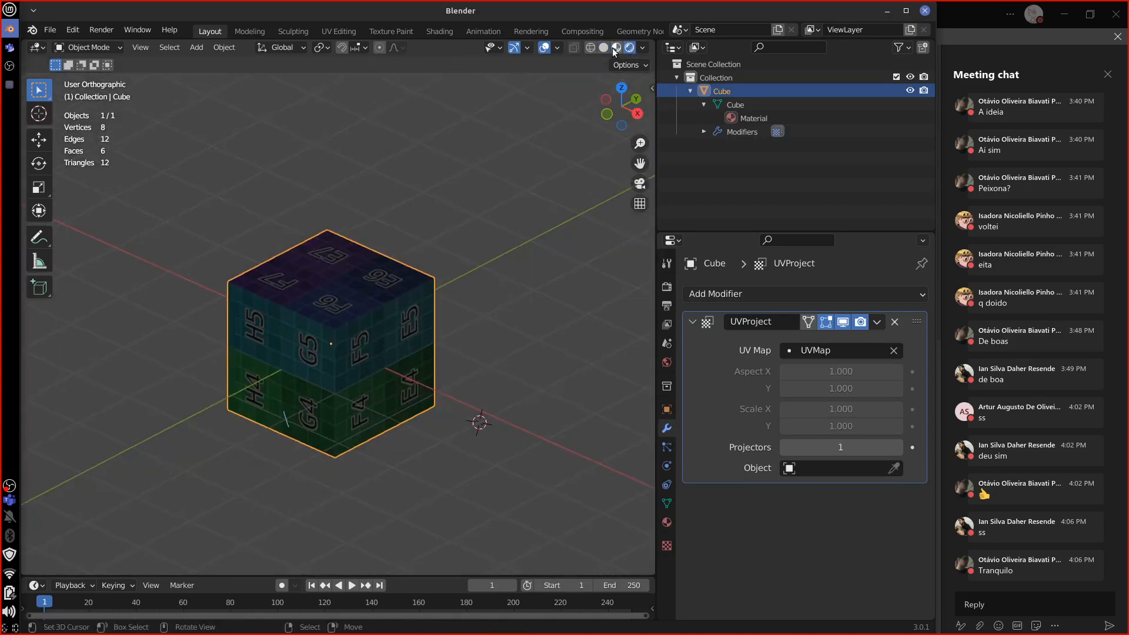
pyautogui.click(617, 47)
# Place the 3D cursor above the cube, add a Sun light there and rotate it so it shines diagonally downward.
pyautogui.click(413, 125)
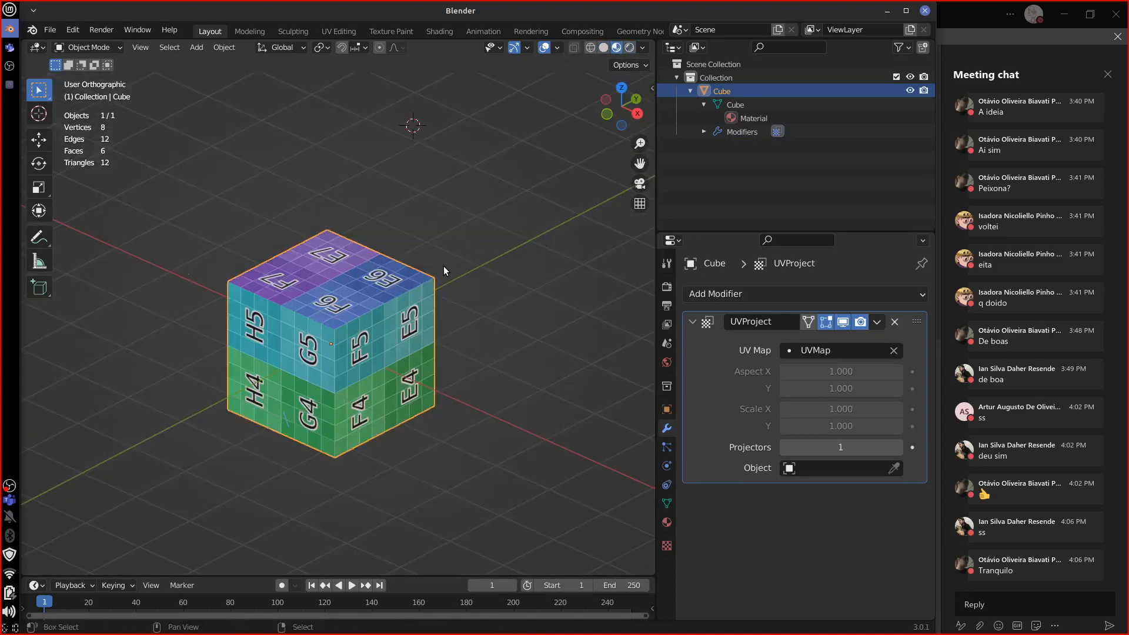
pyautogui.hotkey('shift', 'a')
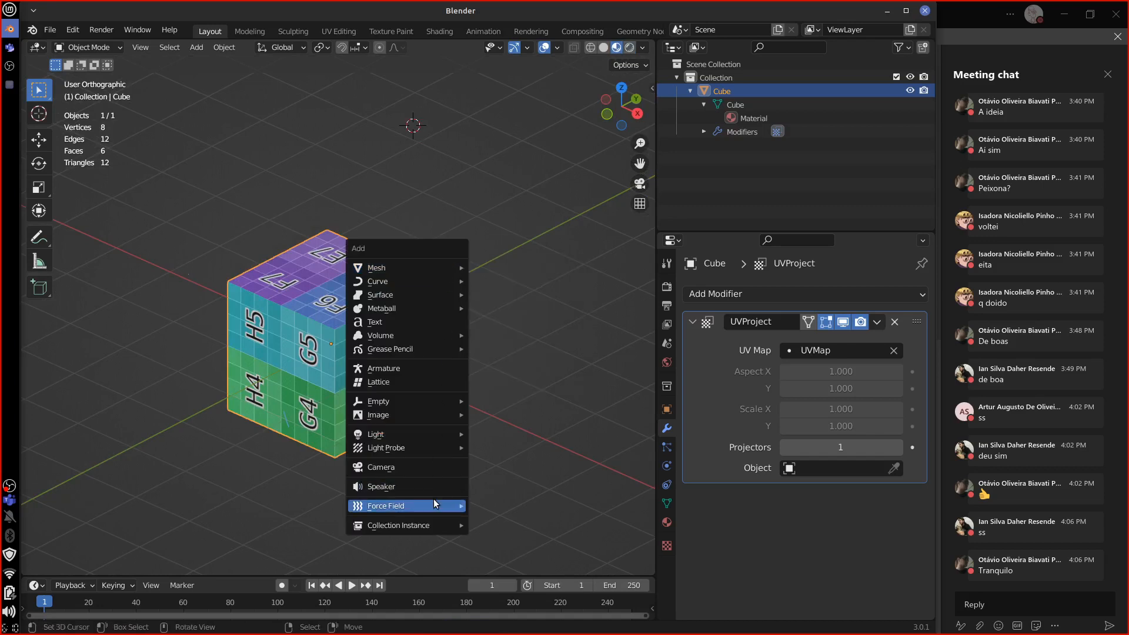
pyautogui.moveTo(435, 504)
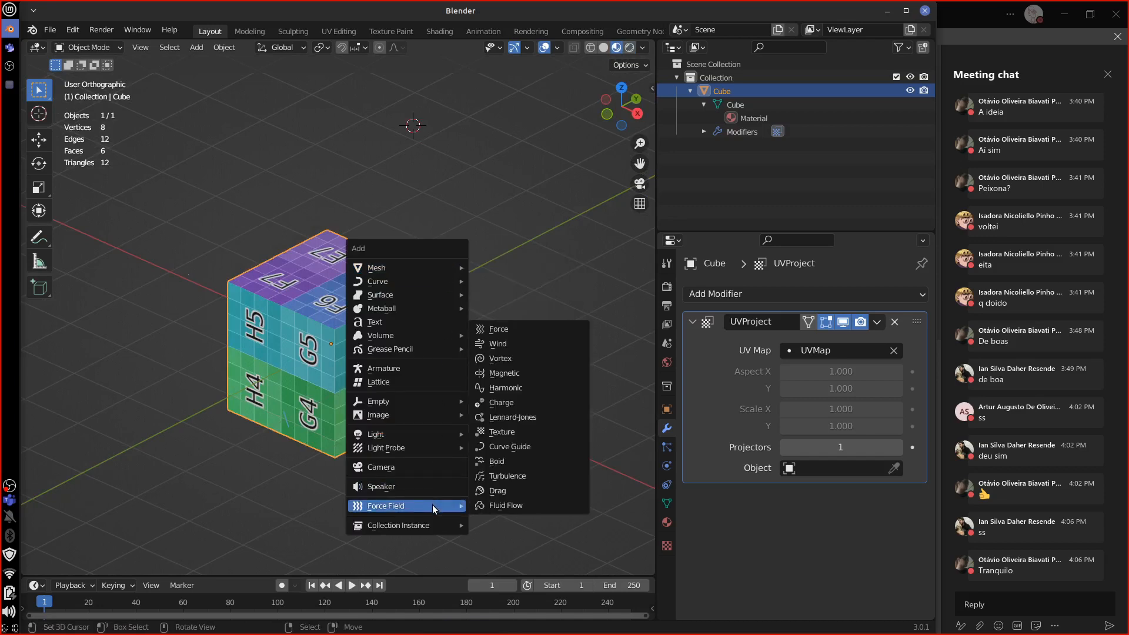
pyautogui.moveTo(435, 433)
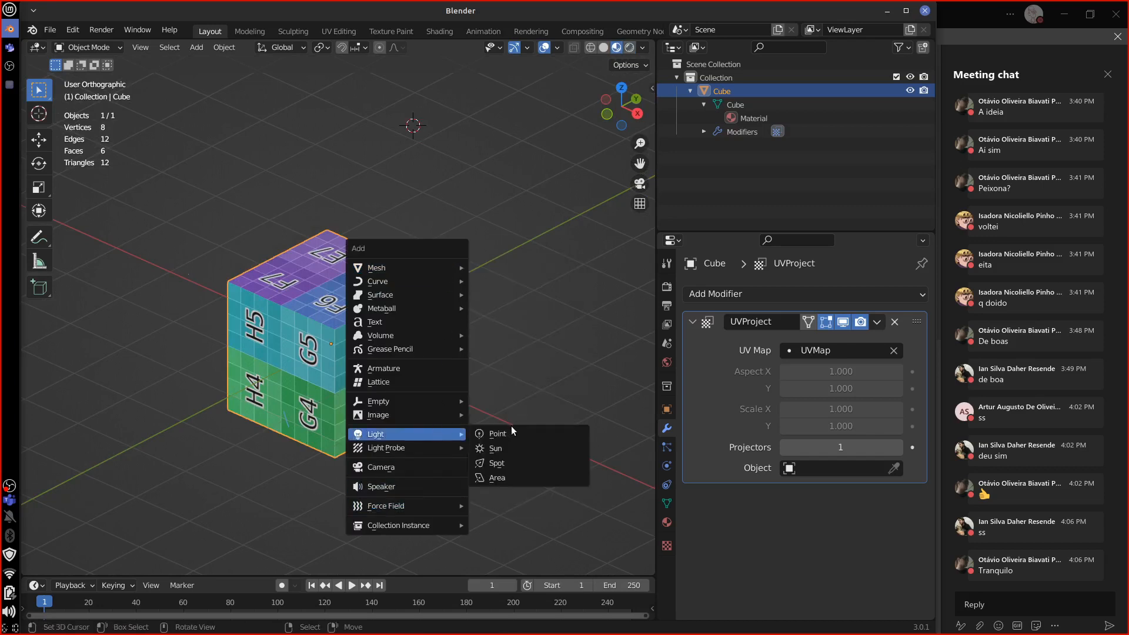
pyautogui.click(507, 449)
pyautogui.press('r')
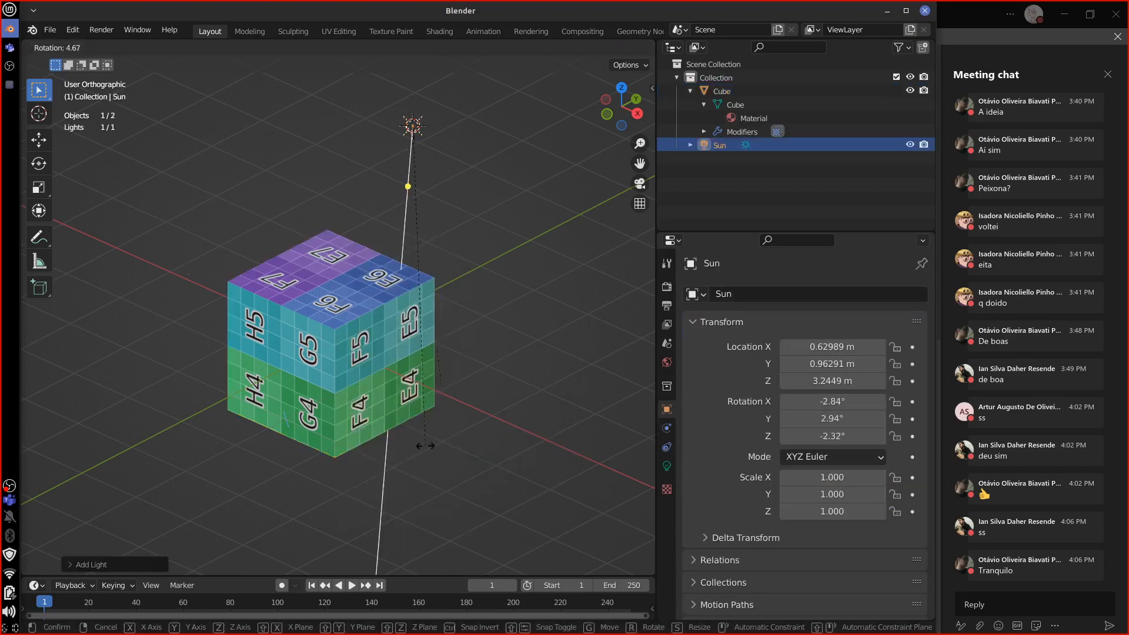
pyautogui.click(228, 441)
# Select the cube, enter Edit Mode and delete all its vertices.
pyautogui.rightClick(350, 353)
pyautogui.press('Tab')
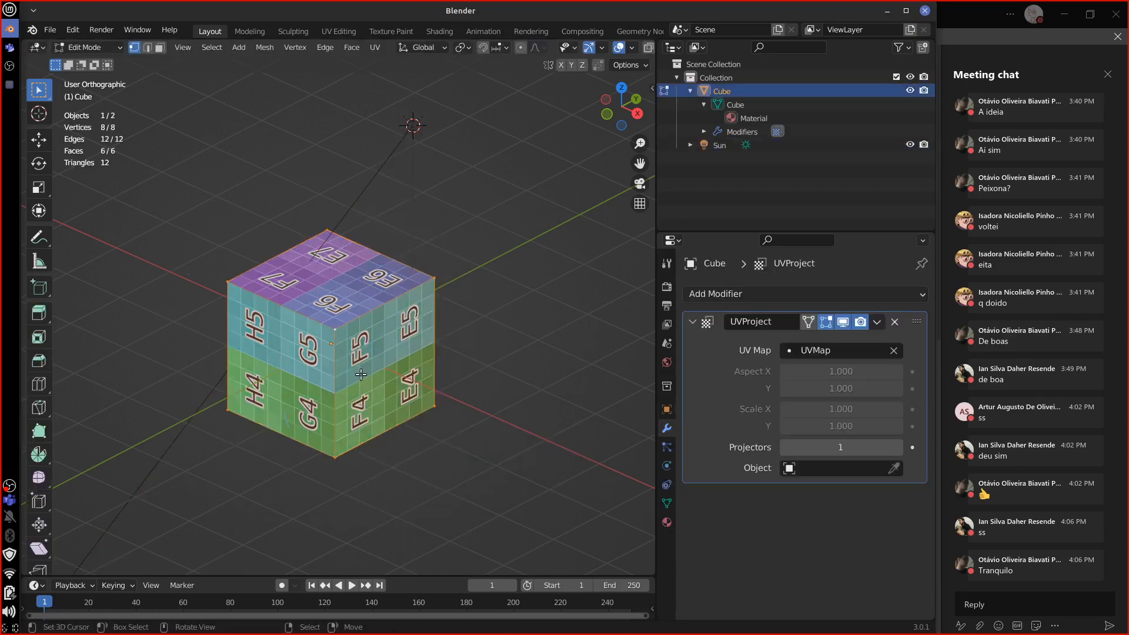
pyautogui.press('x')
pyautogui.click(364, 376)
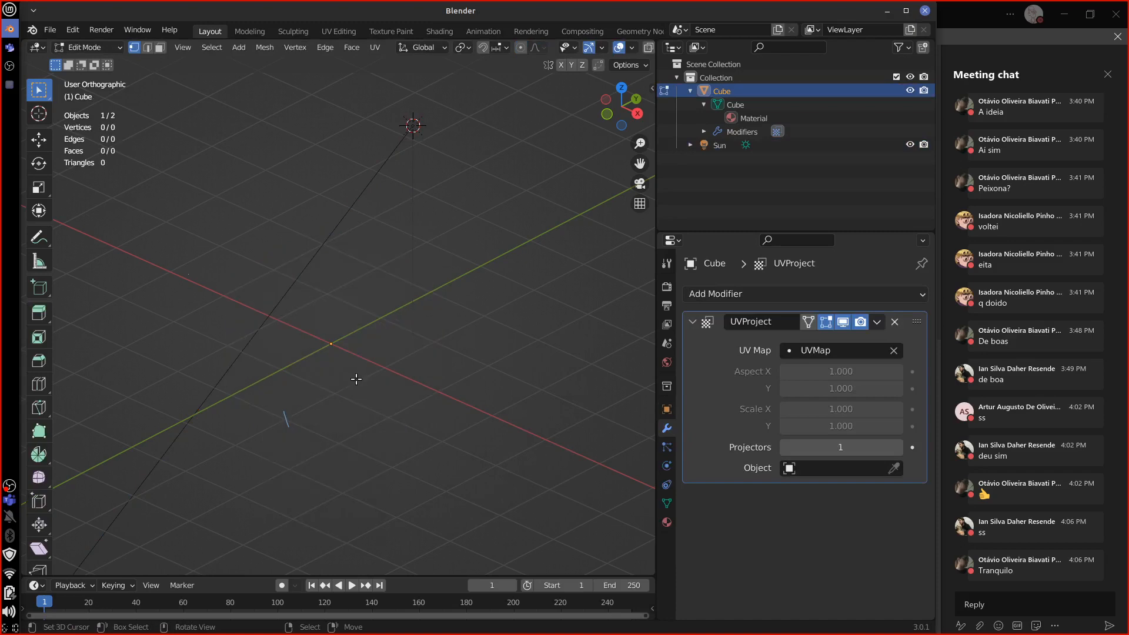
# Reset the 3D cursor to the world origin, add a Monkey mesh there inside the emptied cube object, and return to Object Mode.
pyautogui.hotkey('shift', 'c')
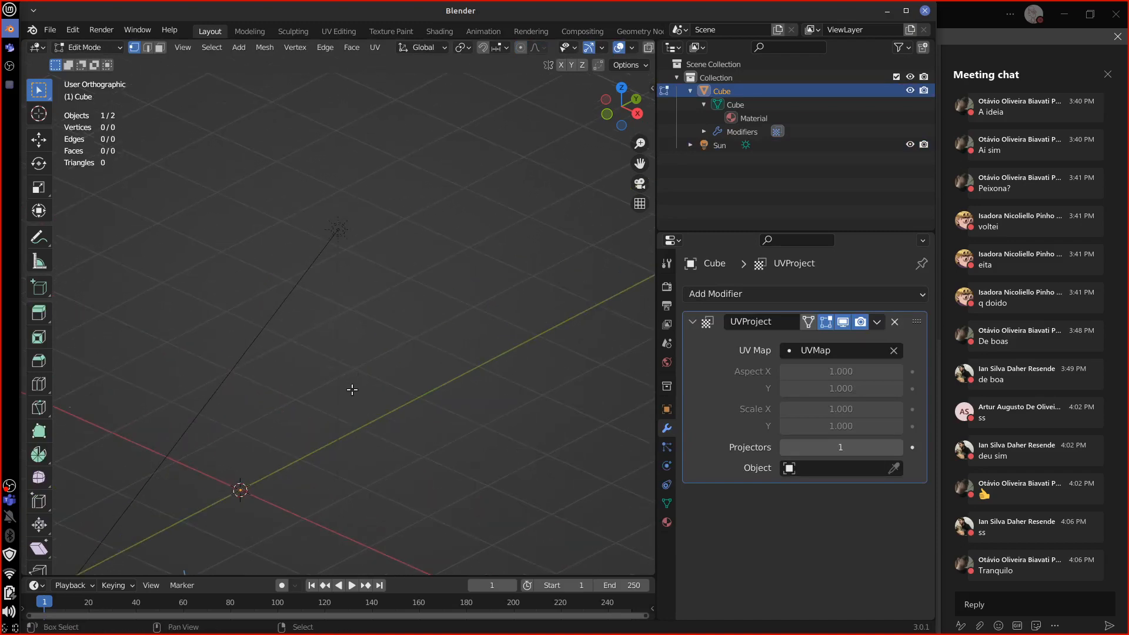
pyautogui.hotkey('shift', 'a')
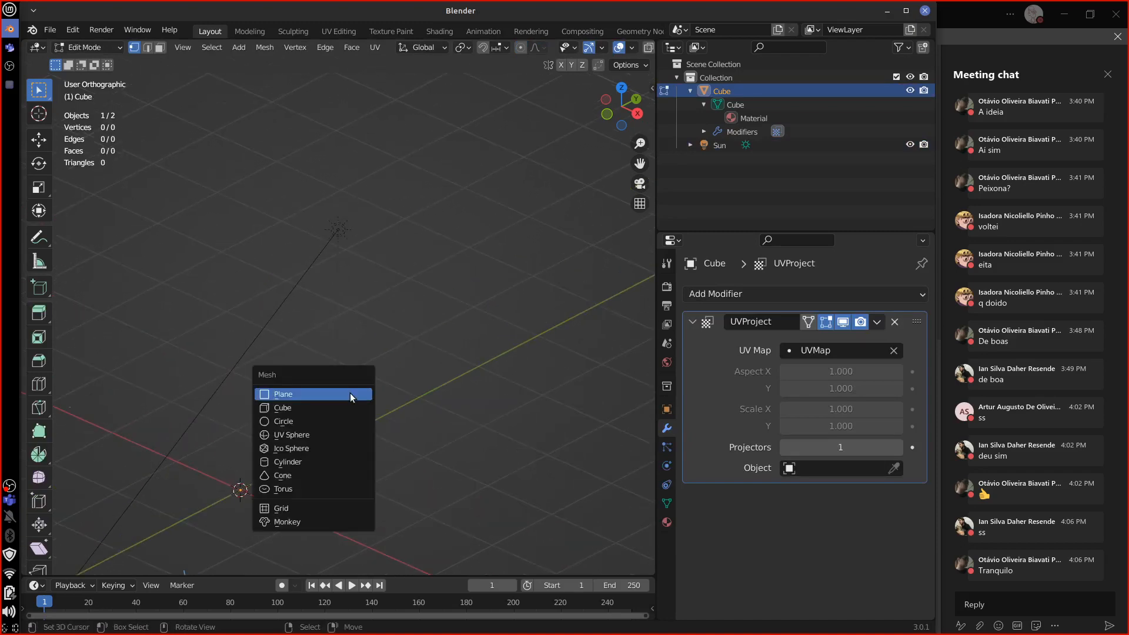
pyautogui.click(319, 525)
pyautogui.press('Tab')
pyautogui.keyDown('shift'); pyautogui.moveTo(375, 450); pyautogui.dragTo(469, 353, button='middle'); pyautogui.keyUp('shift')
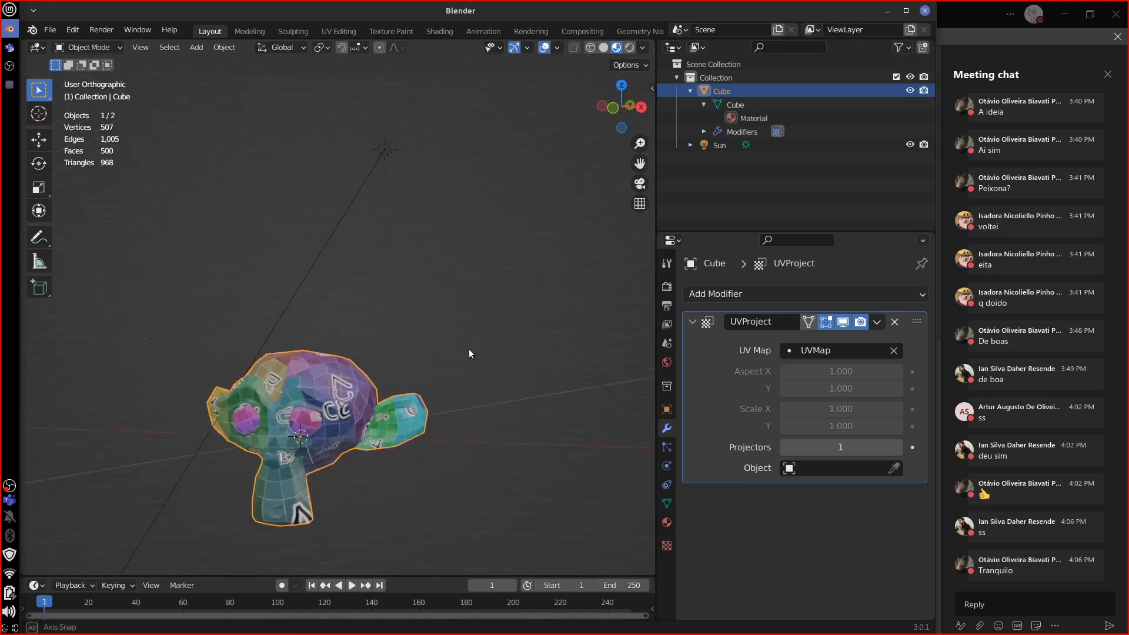
# Shade the monkey head smooth.
pyautogui.click(236, 48)
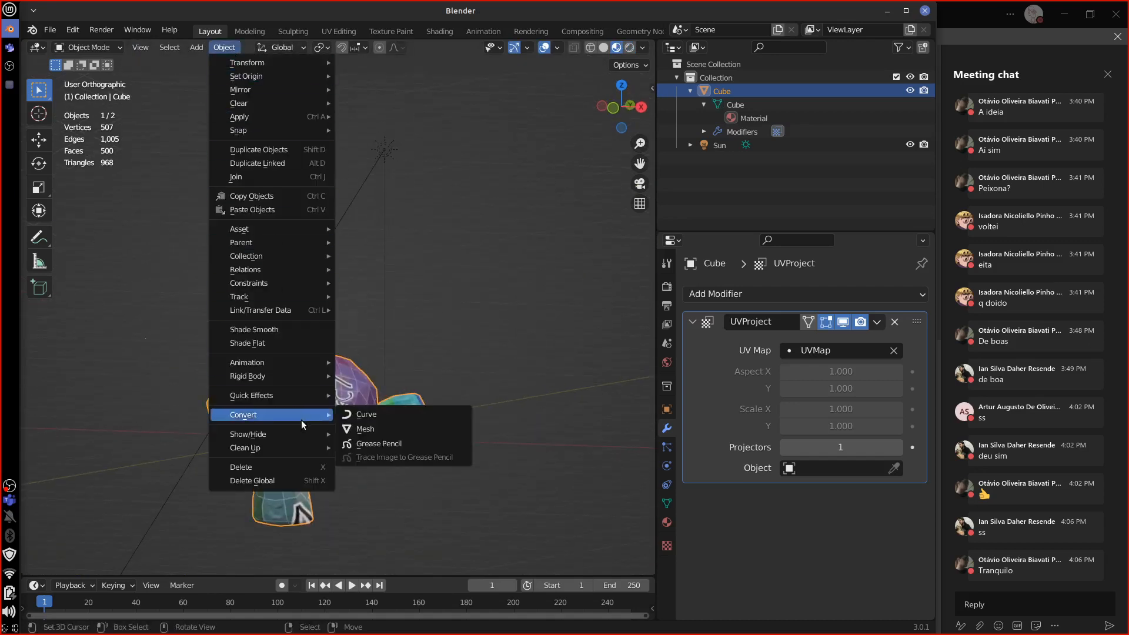
pyautogui.click(291, 329)
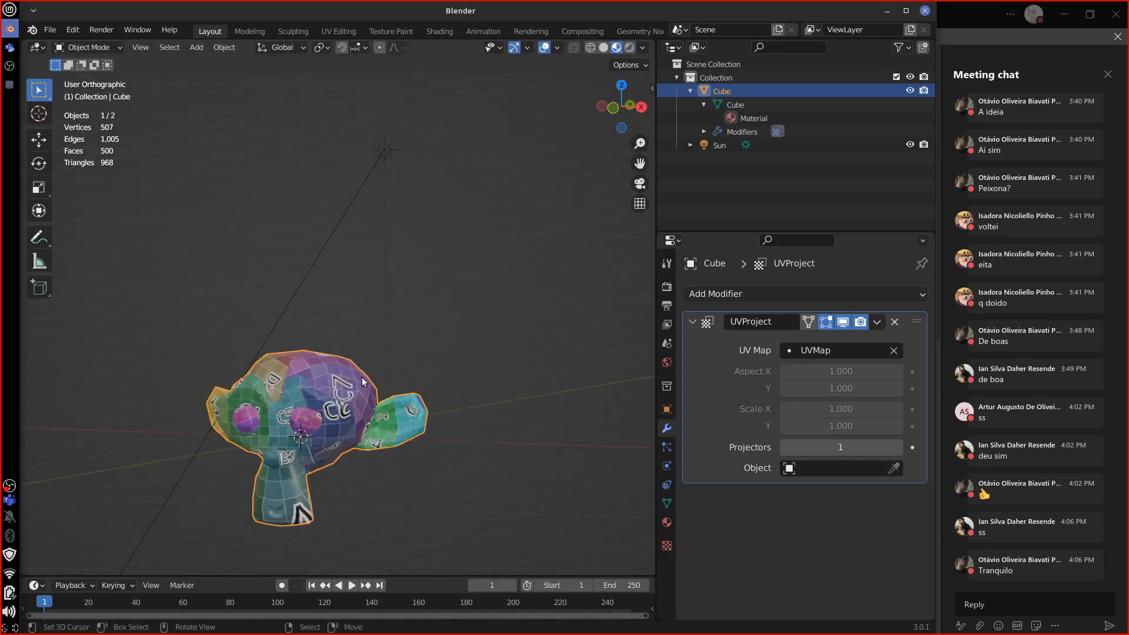
pyautogui.moveTo(435, 460); pyautogui.dragTo(449, 376, button='middle')
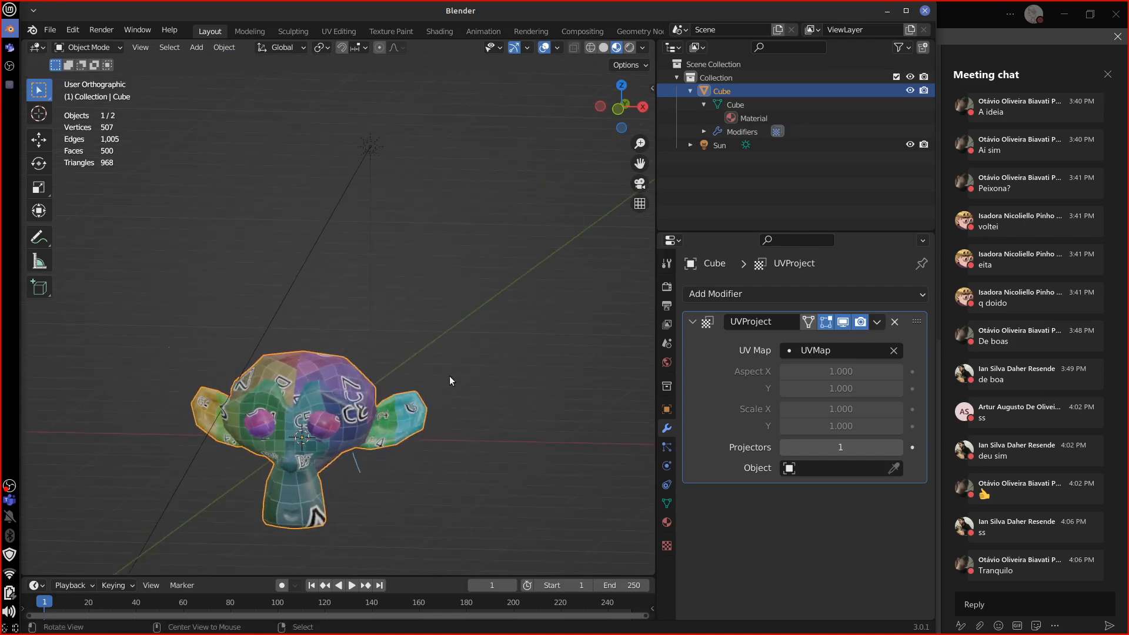
# Move the Sun closer to the monkey, rotate it to shine diagonally across the head, and use Rendered viewport shading.
pyautogui.click(366, 144)
pyautogui.click(462, 253)
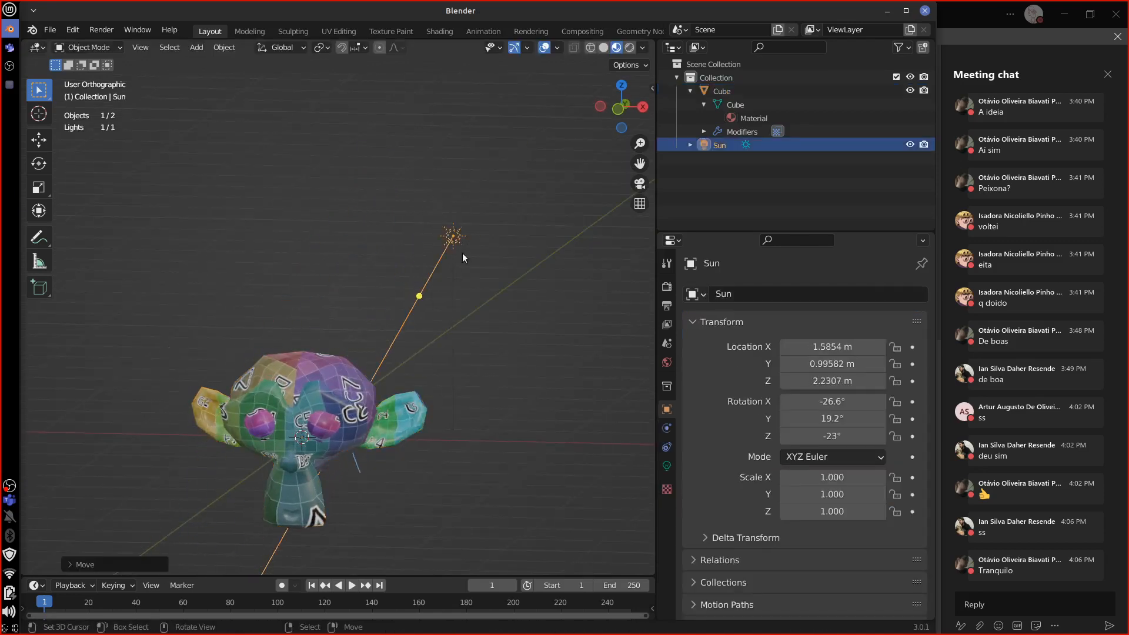
pyautogui.press('r')
pyautogui.click(357, 479)
pyautogui.click(629, 47)
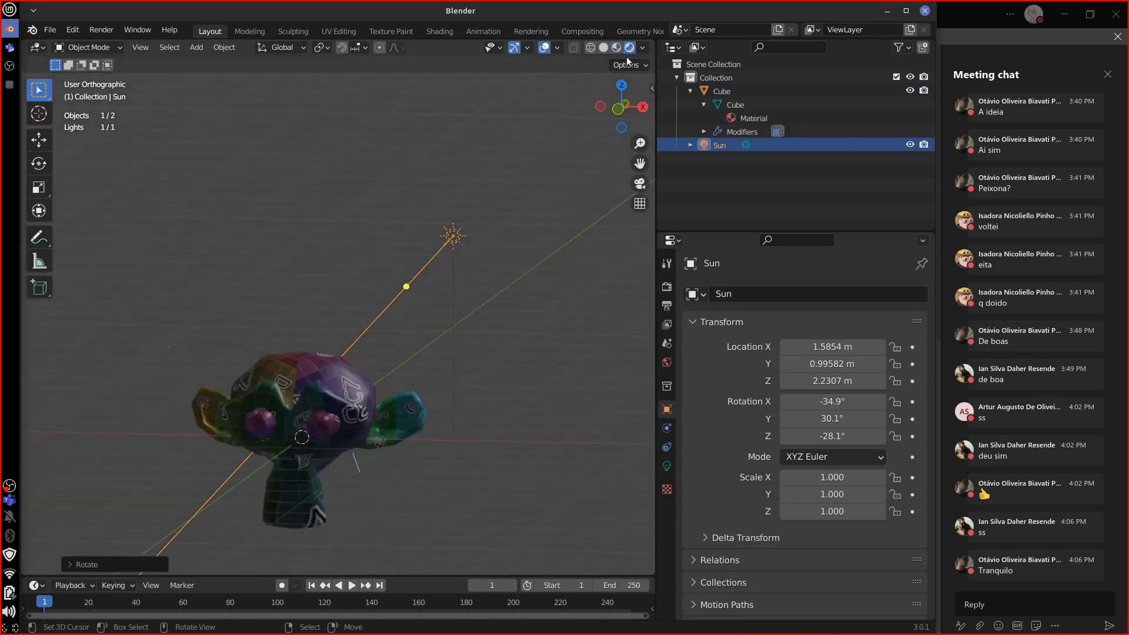
pyautogui.moveTo(482, 446); pyautogui.dragTo(429, 457, button='middle')
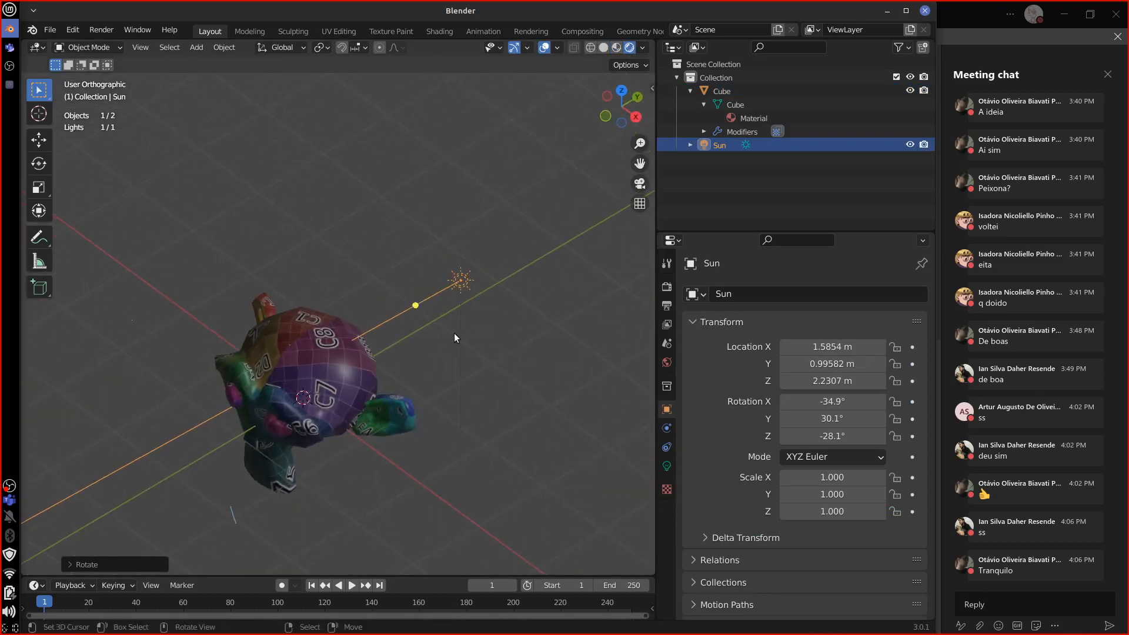
# Move the Sun in front of and beside the monkey, and rotate it around global Z to about -75°.
pyautogui.press('g')
pyautogui.click(337, 483)
pyautogui.press('r')
pyautogui.press('z')
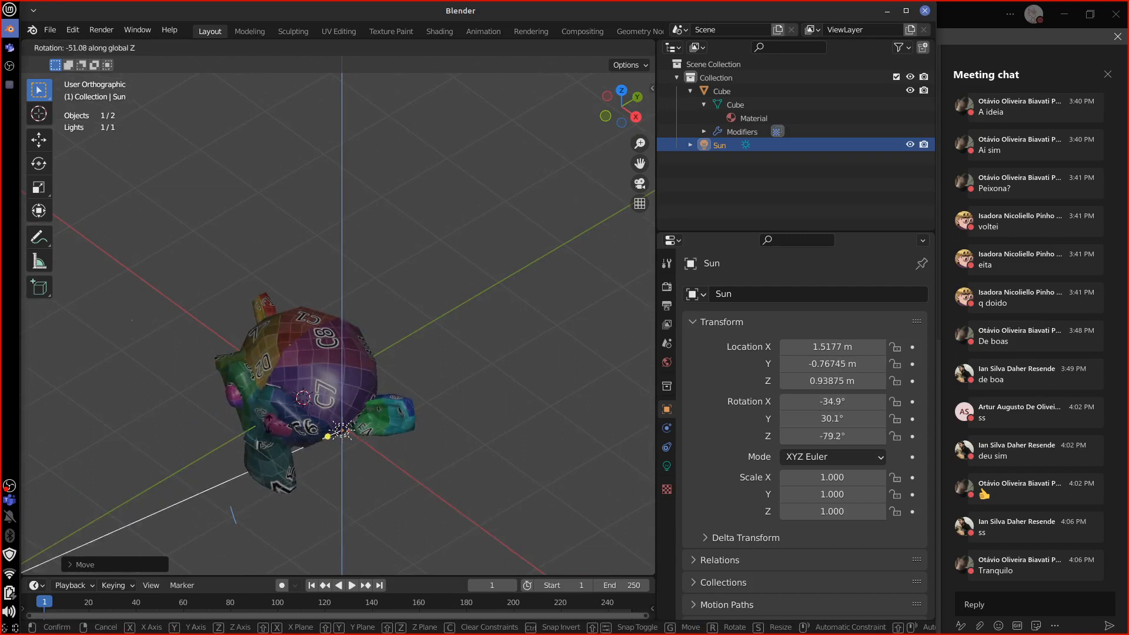
pyautogui.click(267, 431)
# In front view, trackball-rotate the Sun to about -34.3°, 35.2°, -93° so it shines diagonally down towards the monkey.
pyautogui.press('KP_1')
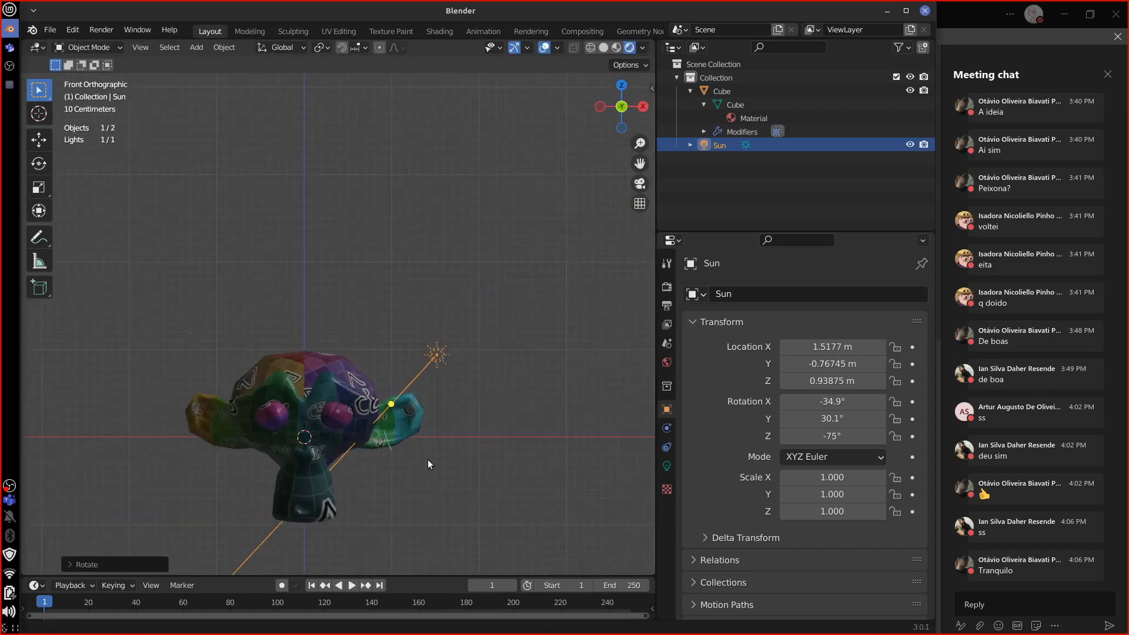
pyautogui.keyDown('shift'); pyautogui.moveTo(428, 460); pyautogui.dragTo(425, 368, button='middle'); pyautogui.keyUp('shift')
pyautogui.click(379, 367)
pyautogui.click(470, 265)
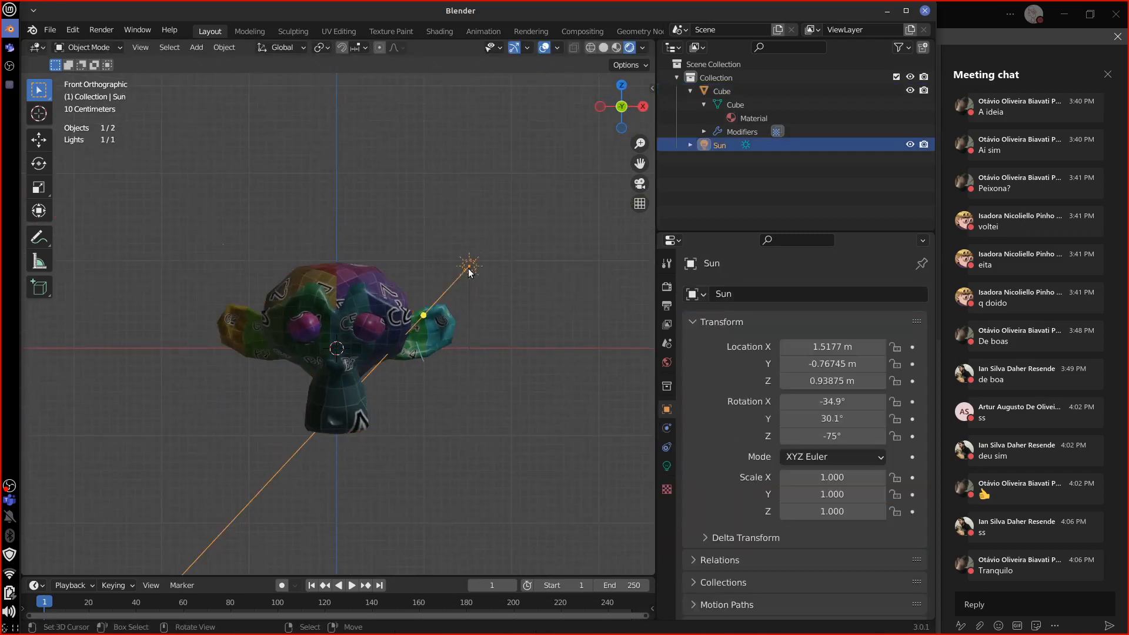
pyautogui.press('r')
pyautogui.press('r')
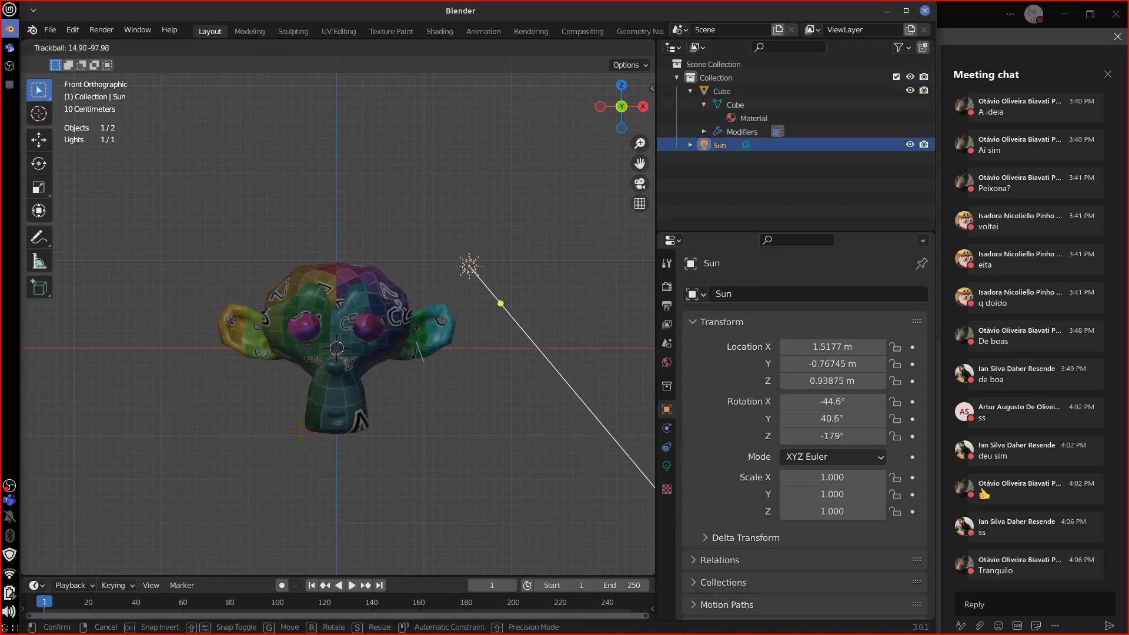
pyautogui.click(386, 419)
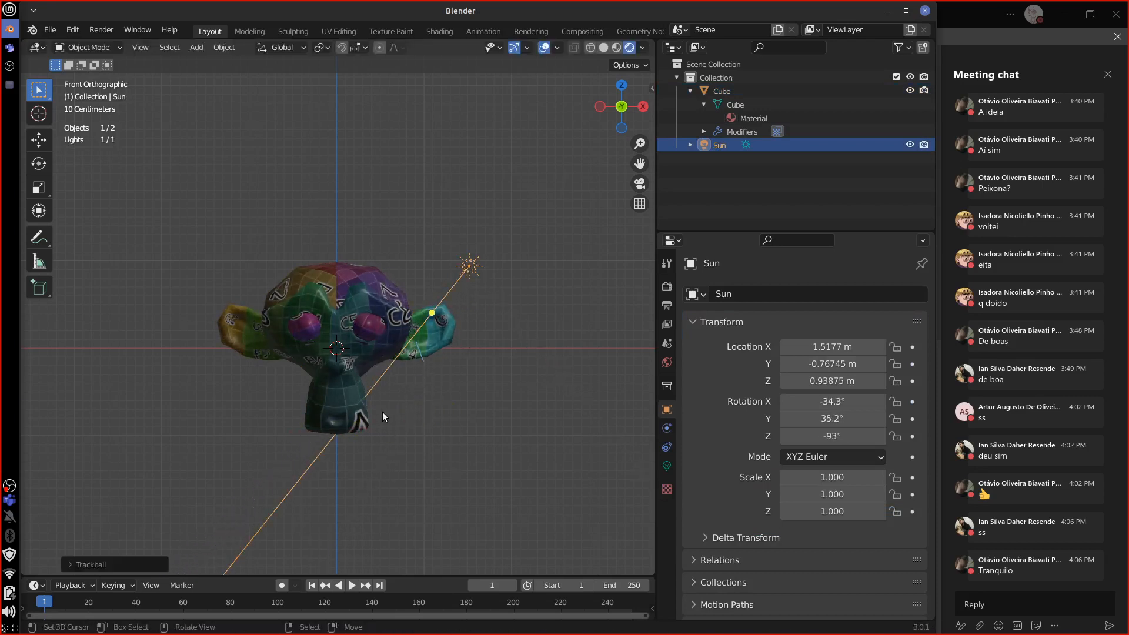
pyautogui.rightClick(352, 390)
pyautogui.click(470, 266)
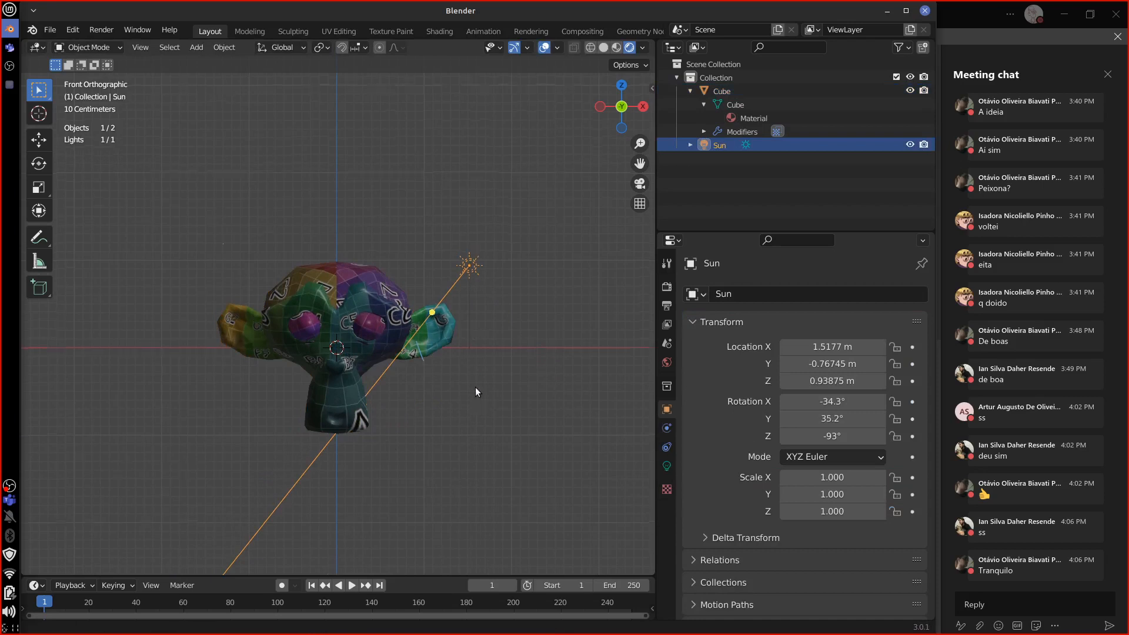
# Move the Sun higher and farther from the monkey, to about X 1.86 m, Z 1.99 m, and set its strength to 3.
pyautogui.keyDown('shift'); pyautogui.moveTo(475, 387); pyautogui.dragTo(480, 367, button='middle'); pyautogui.keyUp('shift')
pyautogui.press('g')
pyautogui.click(499, 202)
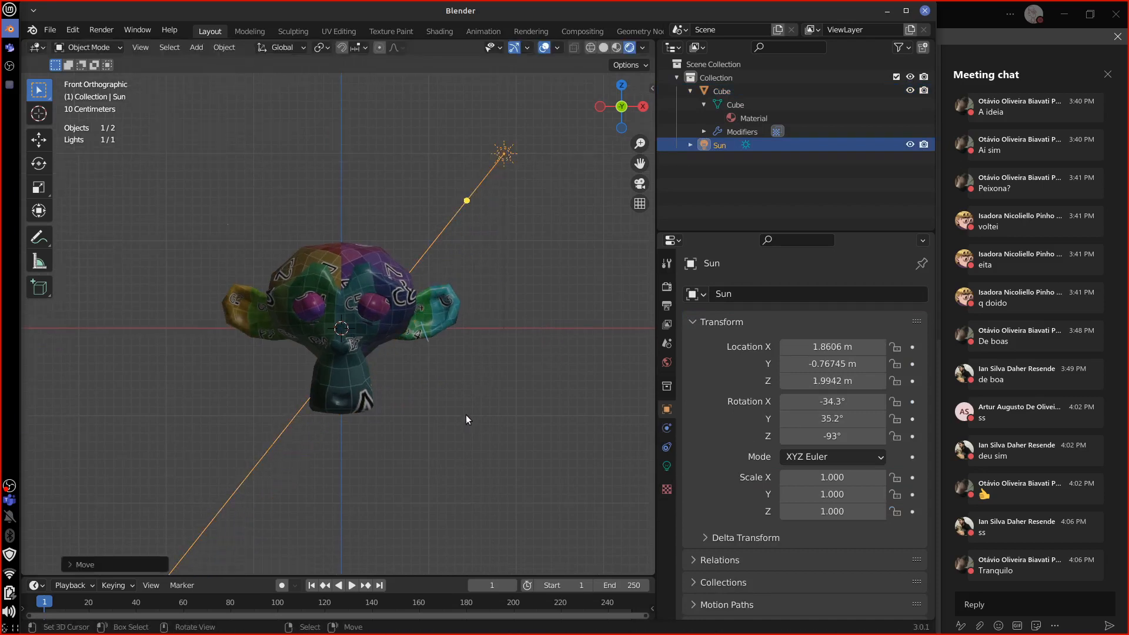
pyautogui.click(667, 466)
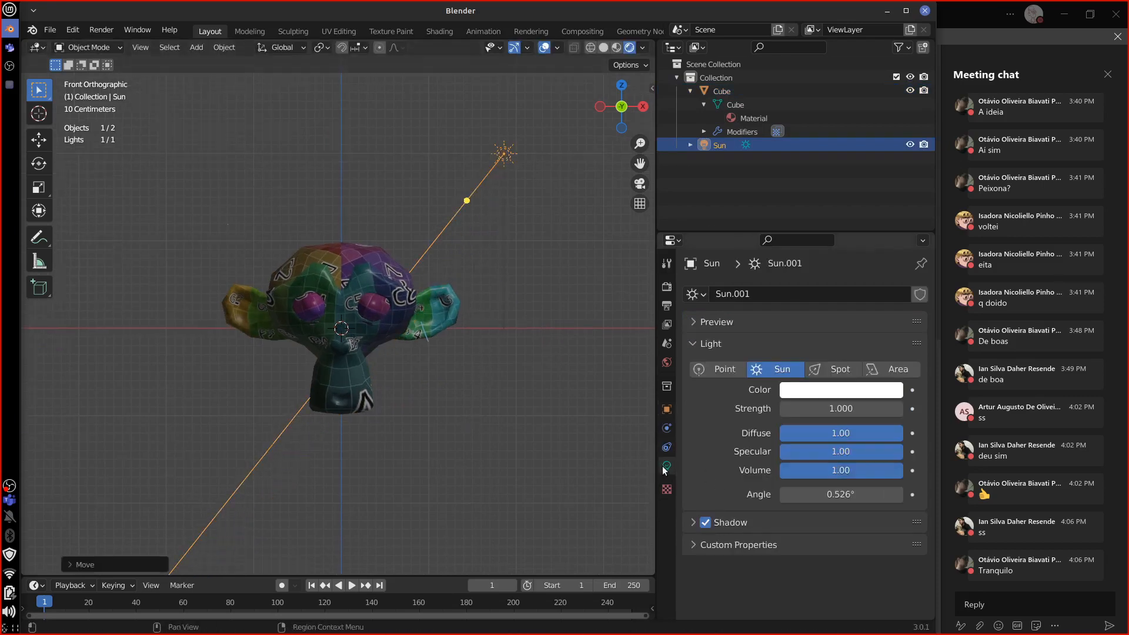
pyautogui.click(842, 407)
pyautogui.write('3')
pyautogui.press('Return')
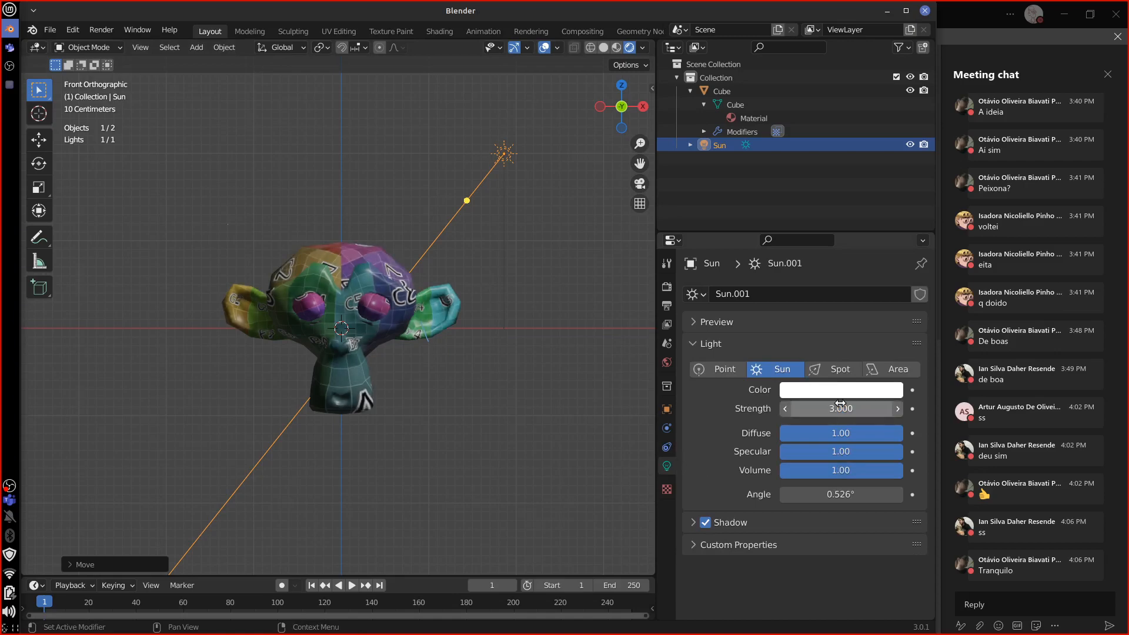
# Place the 3D cursor in the empty area beside and above the monkey and add a UV Sphere there.
pyautogui.keyDown('shift'); pyautogui.moveTo(426, 348); pyautogui.dragTo(432, 373, button='middle'); pyautogui.keyUp('shift')
pyautogui.keyDown('shift'); pyautogui.moveTo(353, 329); pyautogui.dragTo(441, 331, button='middle'); pyautogui.keyUp('shift')
pyautogui.click(201, 264)
pyautogui.hotkey('shift', 'a')
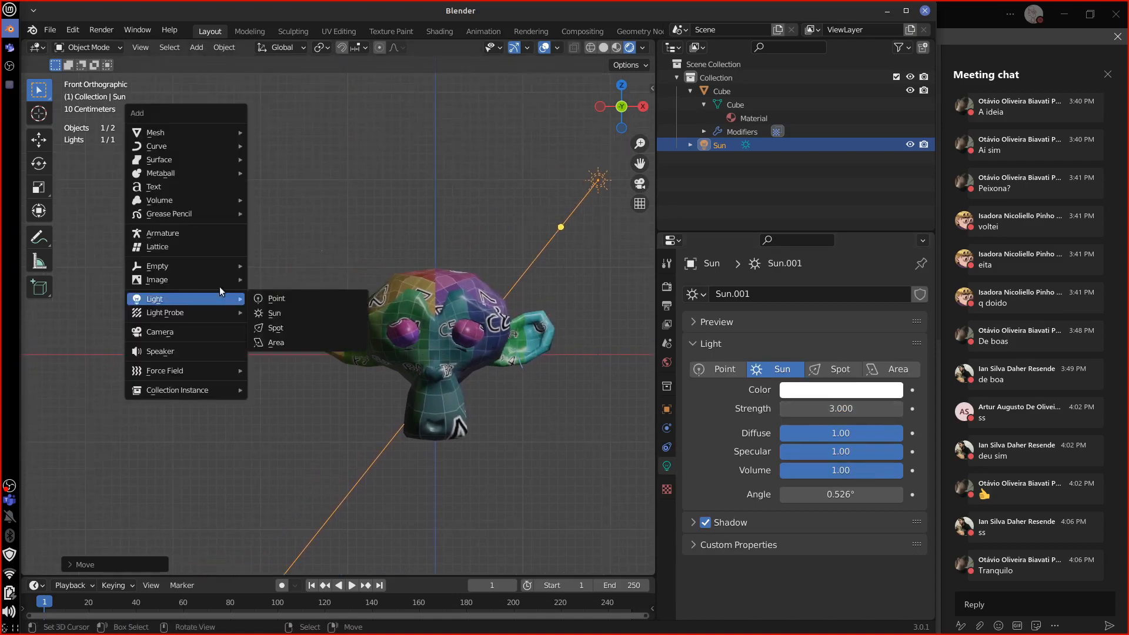
pyautogui.moveTo(200, 133)
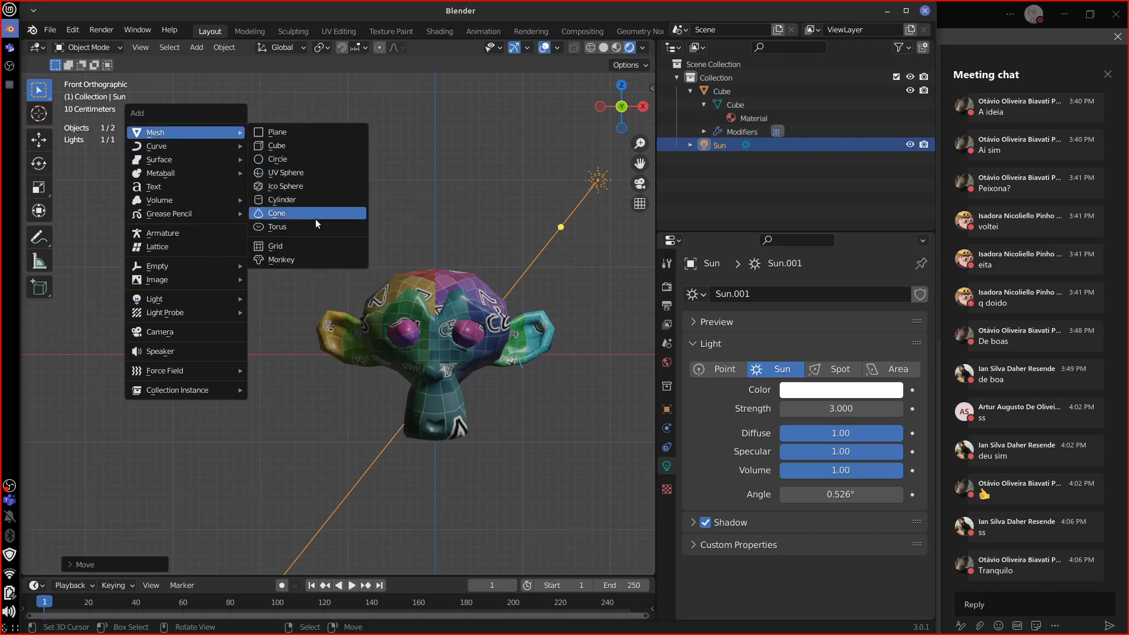
pyautogui.click(310, 172)
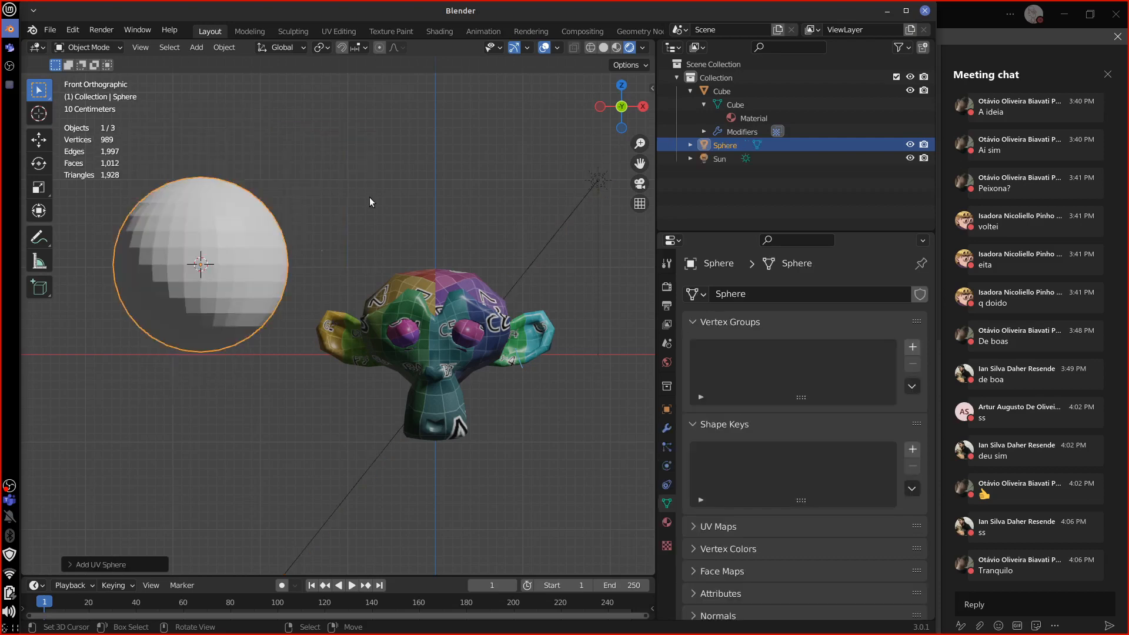
# Shade the new sphere smooth.
pyautogui.click(225, 47)
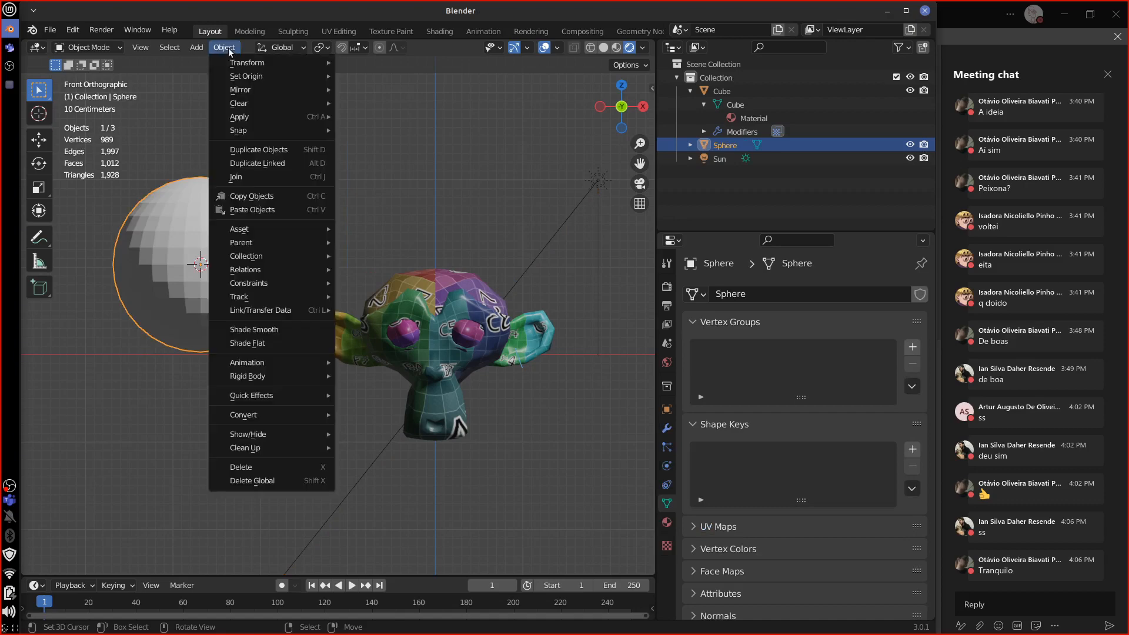
pyautogui.moveTo(280, 396)
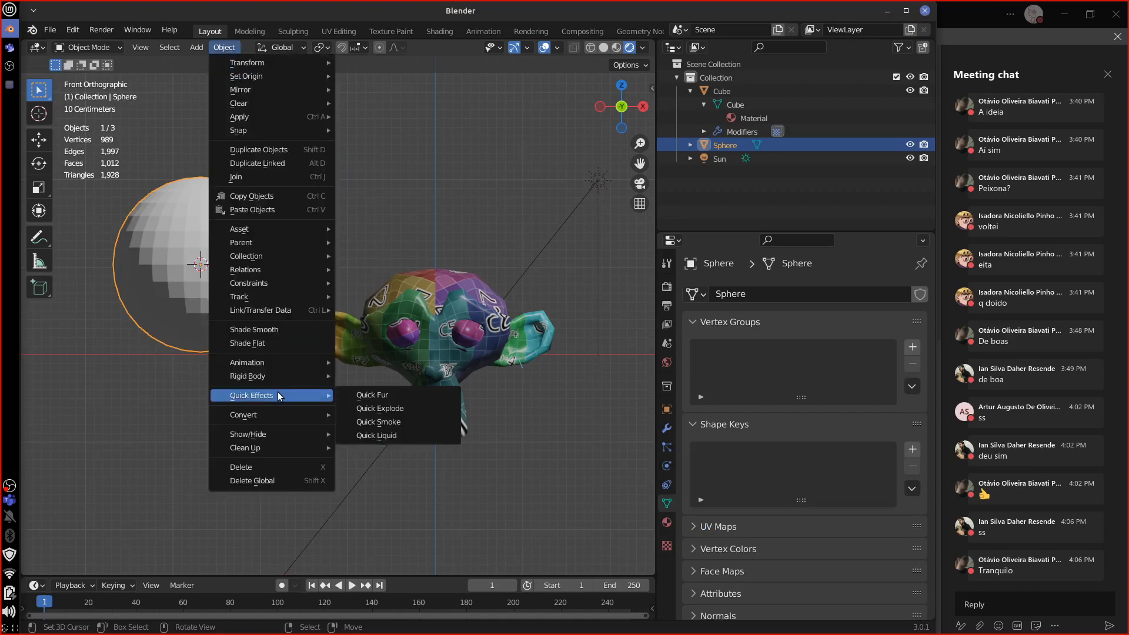
pyautogui.click(277, 331)
# Replace the monkey's UV Project modifier with a Normal Edit modifier that targets the Sphere.
pyautogui.click(436, 387)
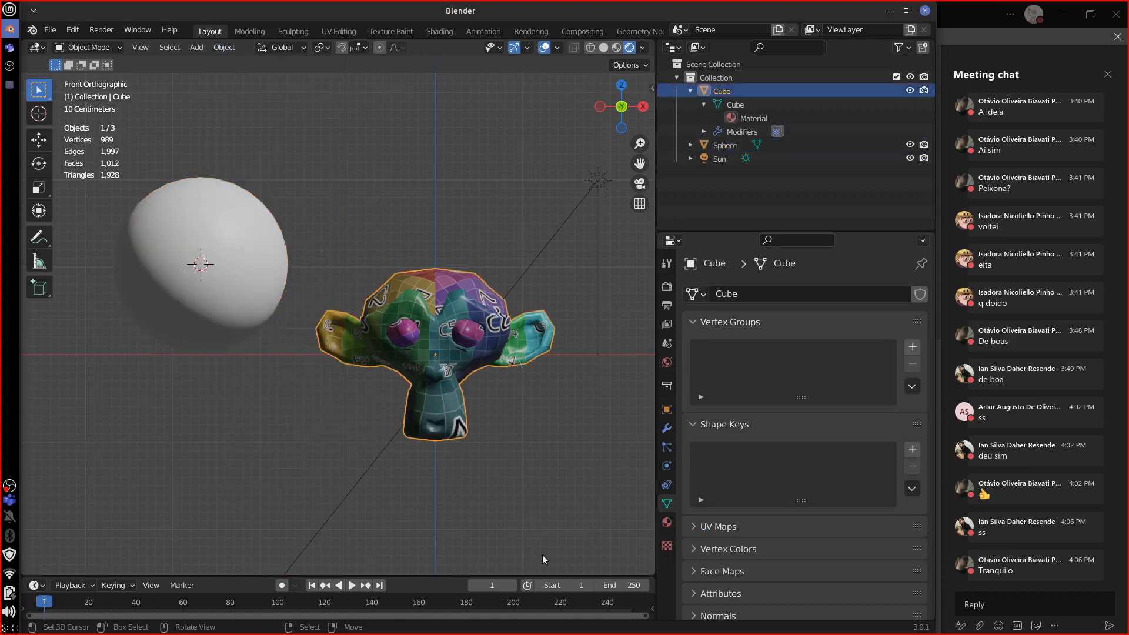
pyautogui.click(667, 428)
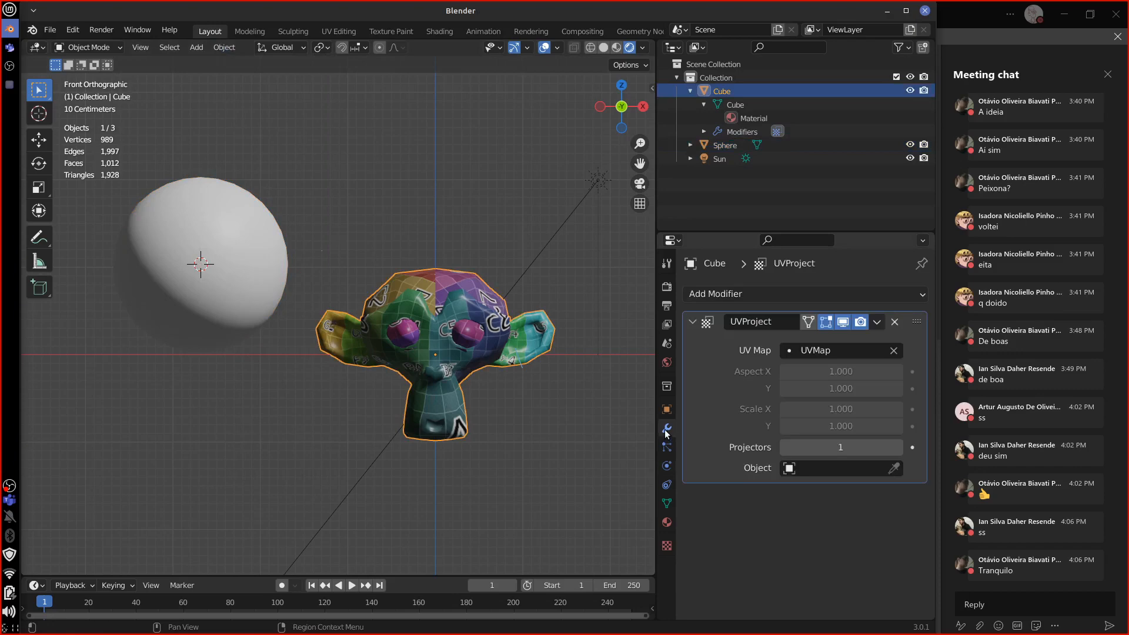
pyautogui.click(895, 322)
pyautogui.click(769, 295)
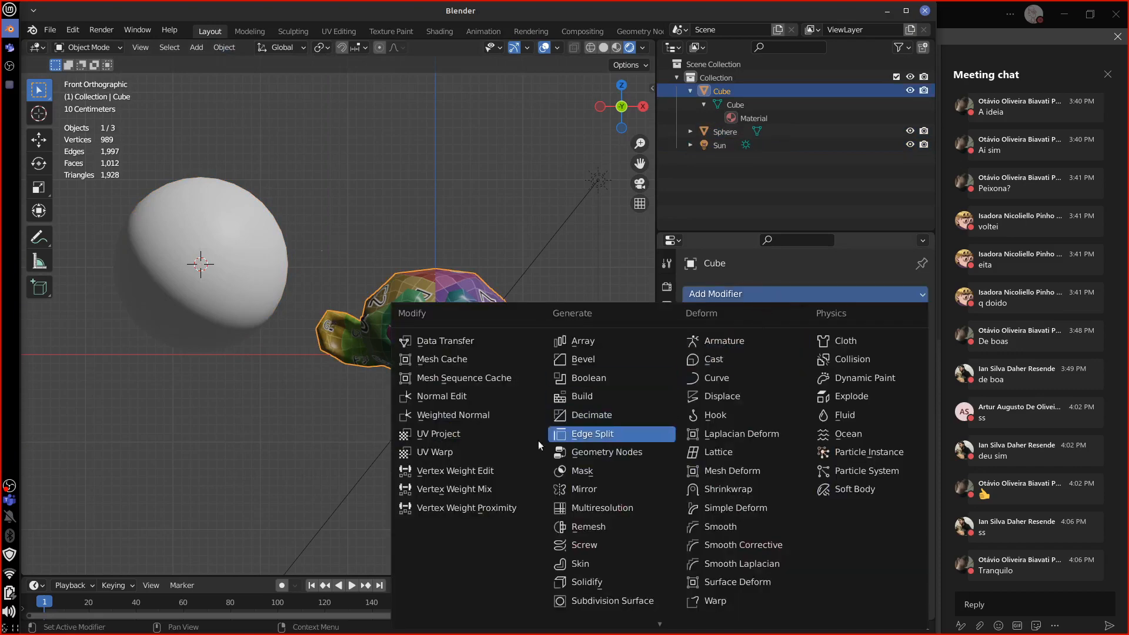
pyautogui.click(467, 398)
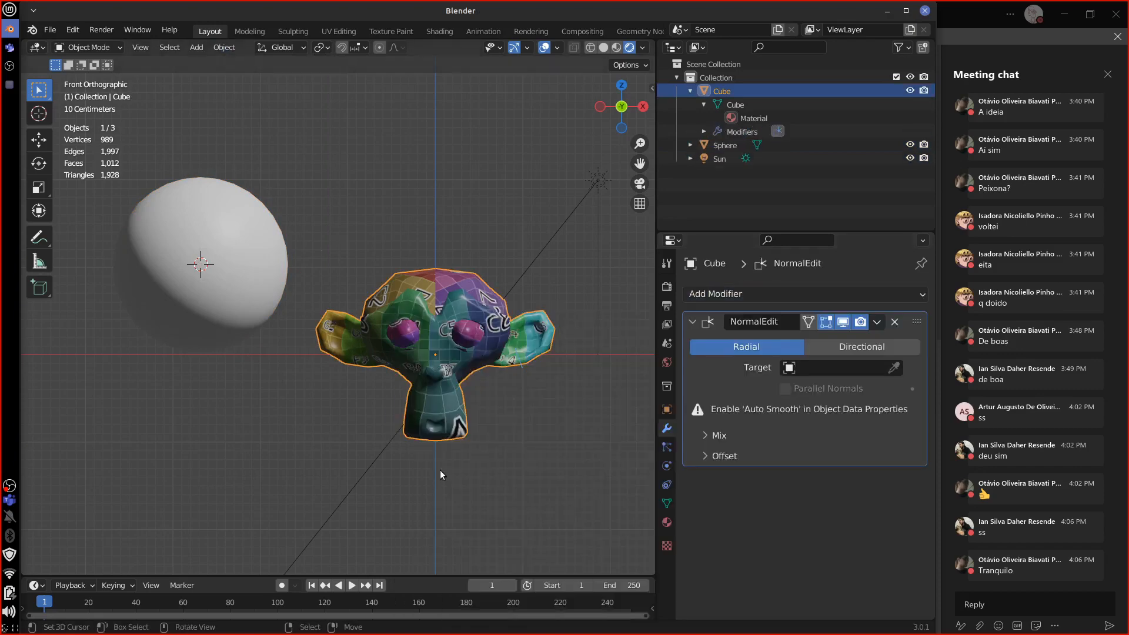
pyautogui.click(810, 368)
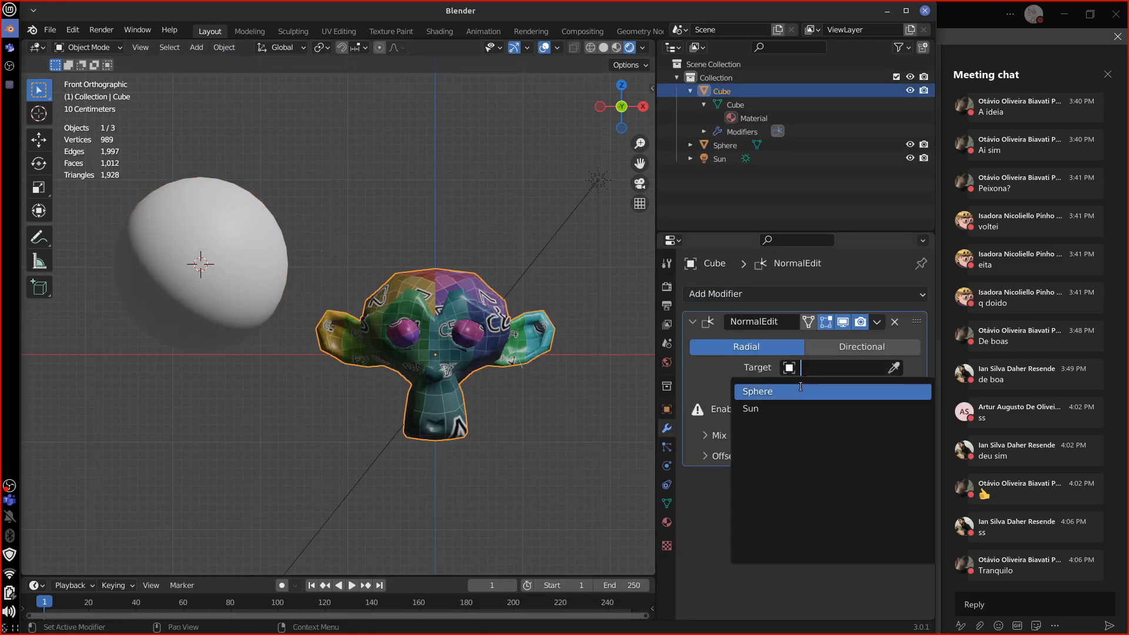
pyautogui.click(797, 388)
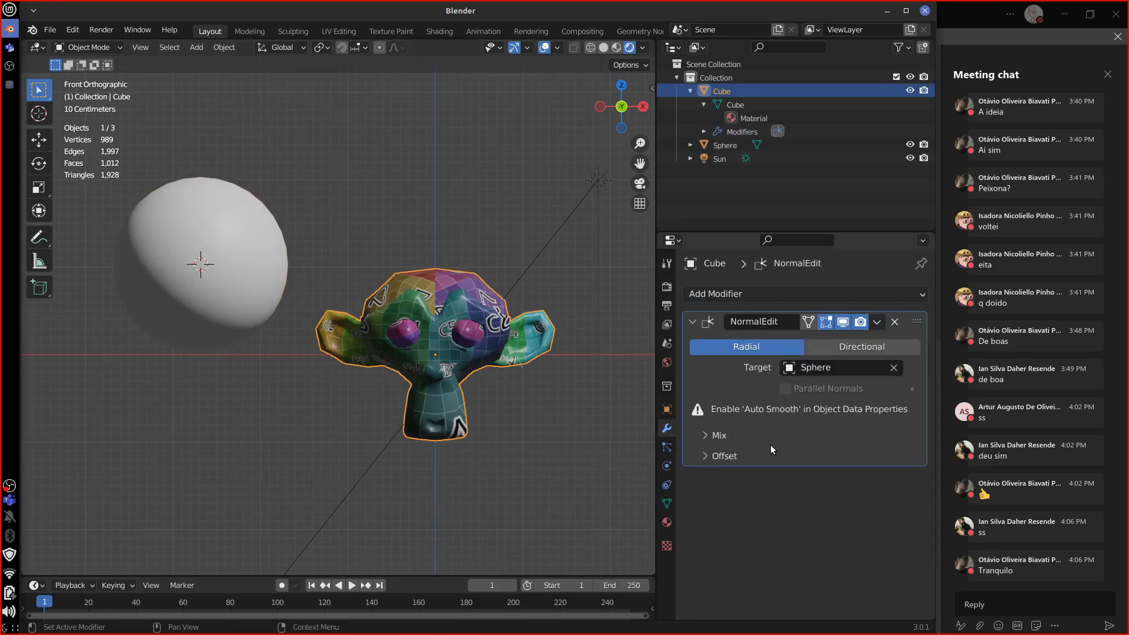
# Enable Auto Smooth in the monkey's mesh normals settings.
pyautogui.click(667, 504)
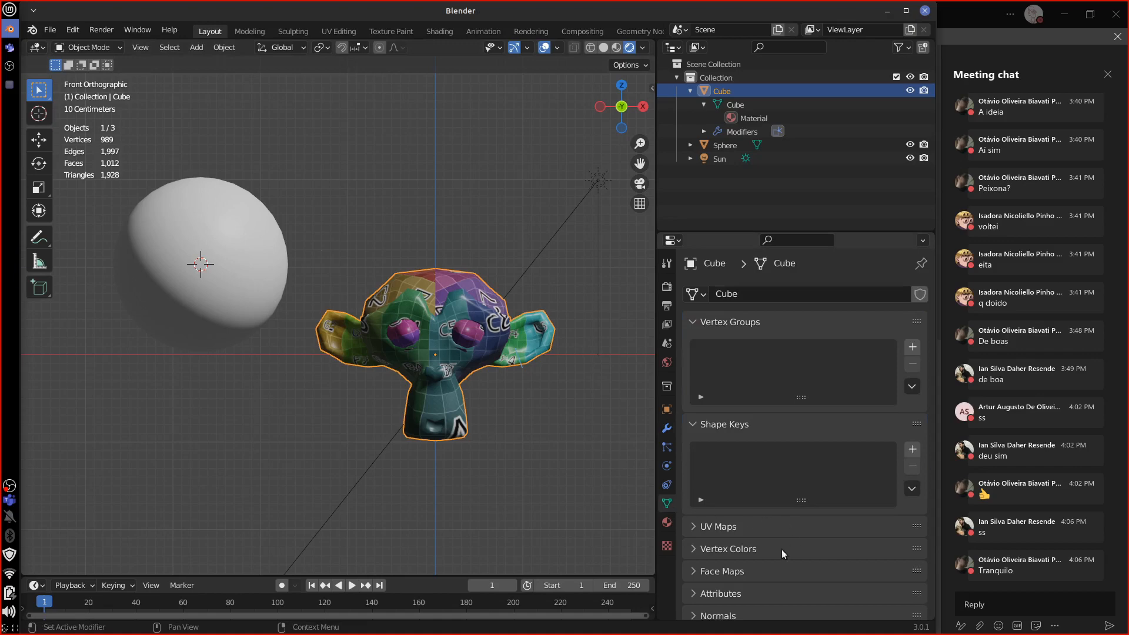
pyautogui.click(709, 424)
pyautogui.click(721, 322)
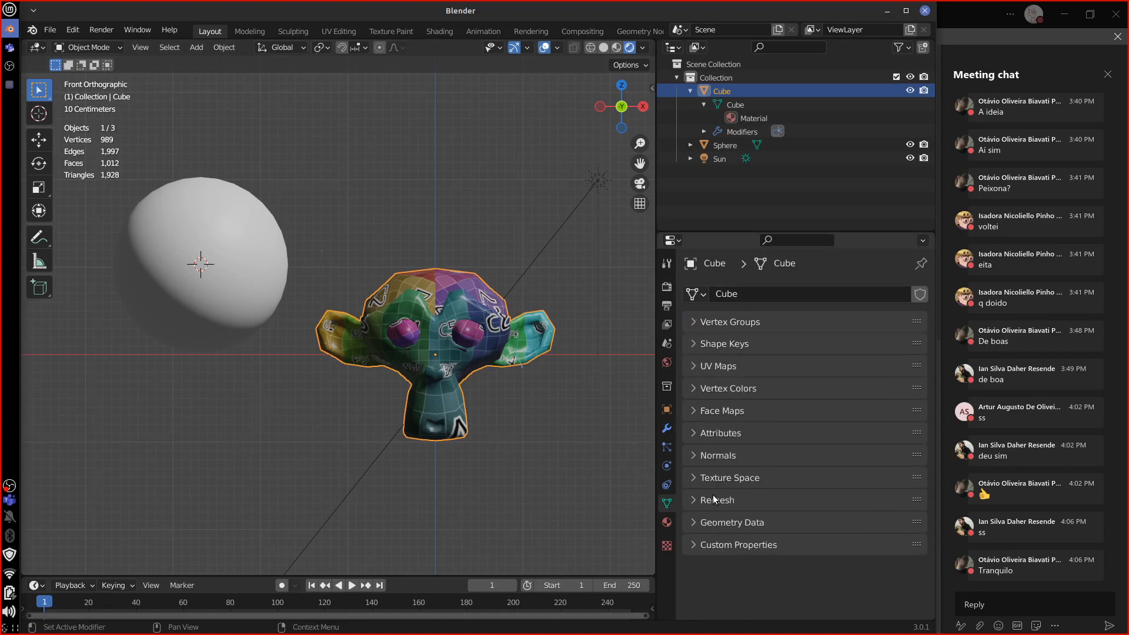
pyautogui.click(759, 455)
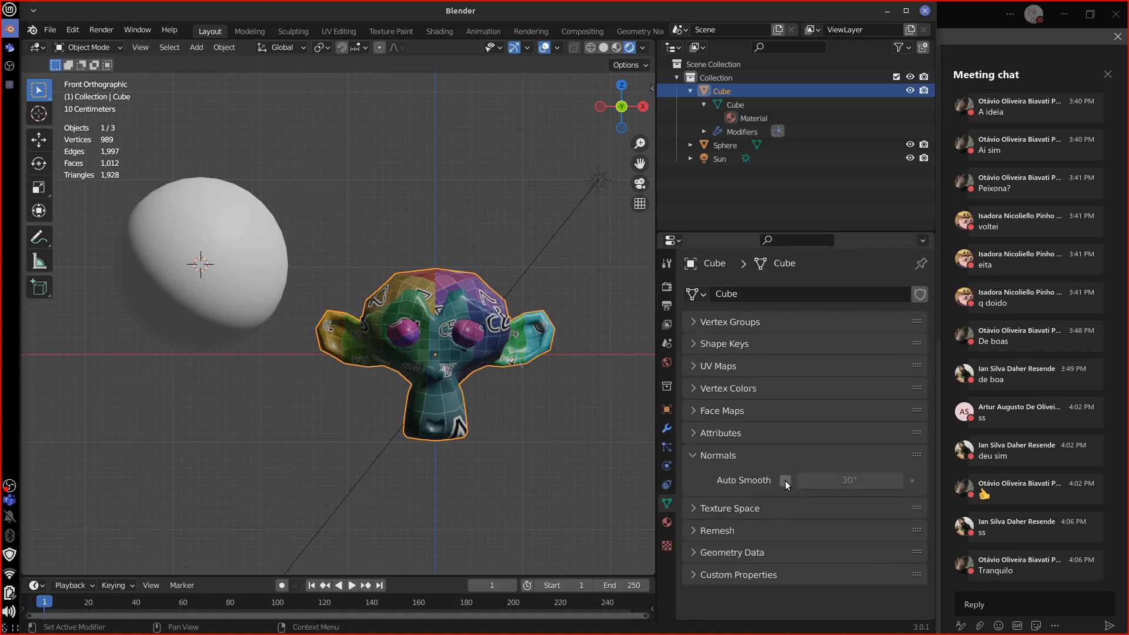
pyautogui.click(785, 481)
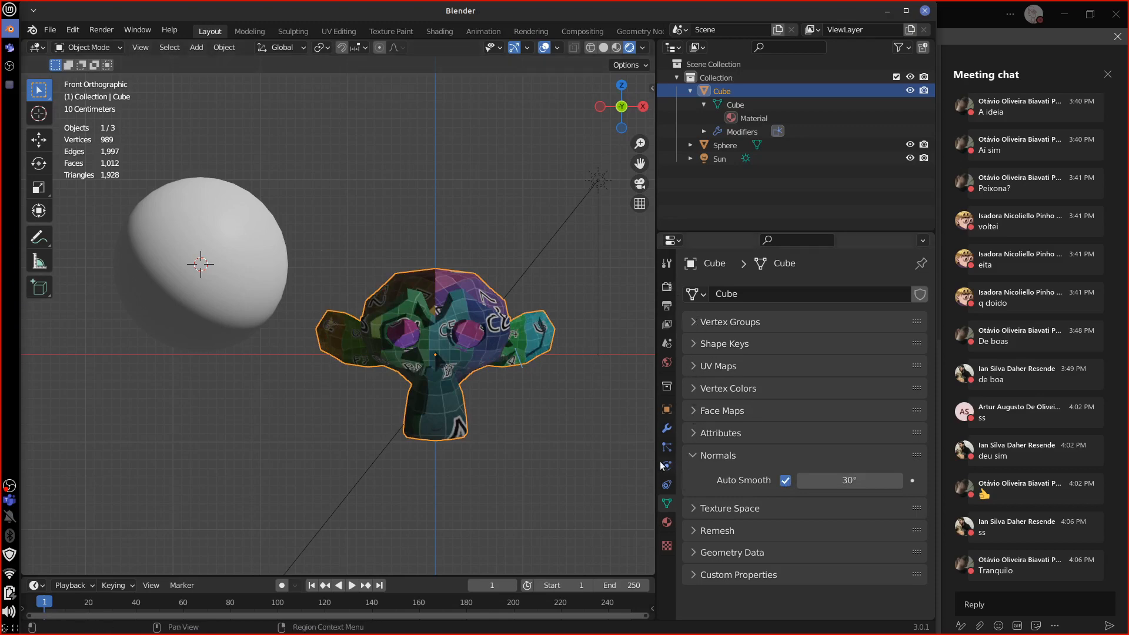
# Show the Mix and Offset settings of the monkey's Normal Edit modifier, and select the Sun light.
pyautogui.click(666, 432)
pyautogui.click(731, 414)
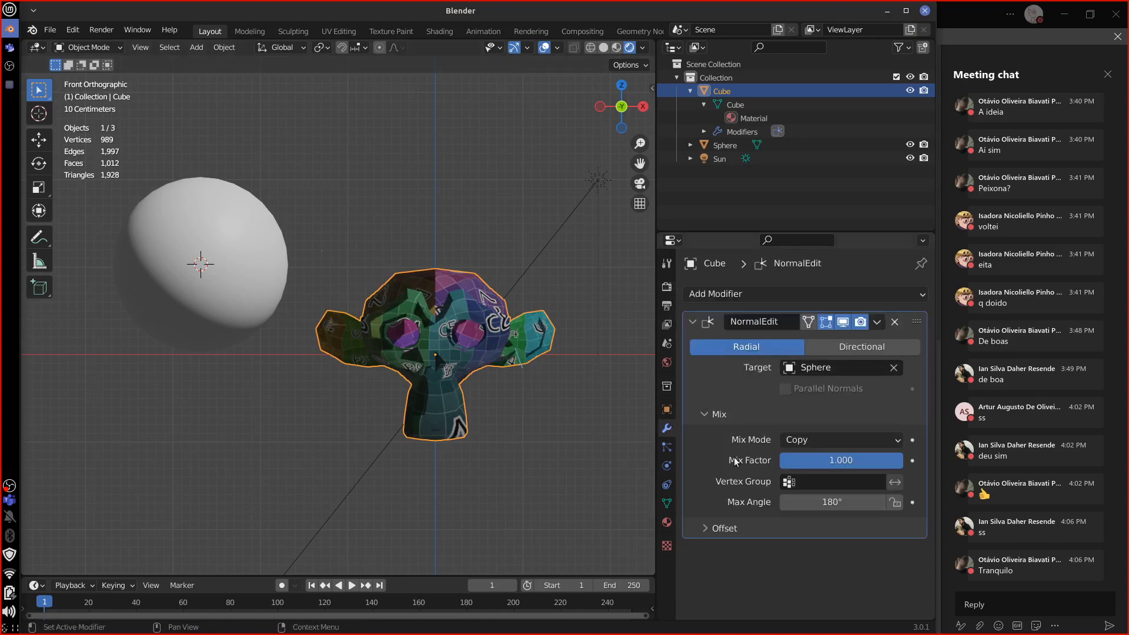
pyautogui.click(722, 528)
pyautogui.click(542, 252)
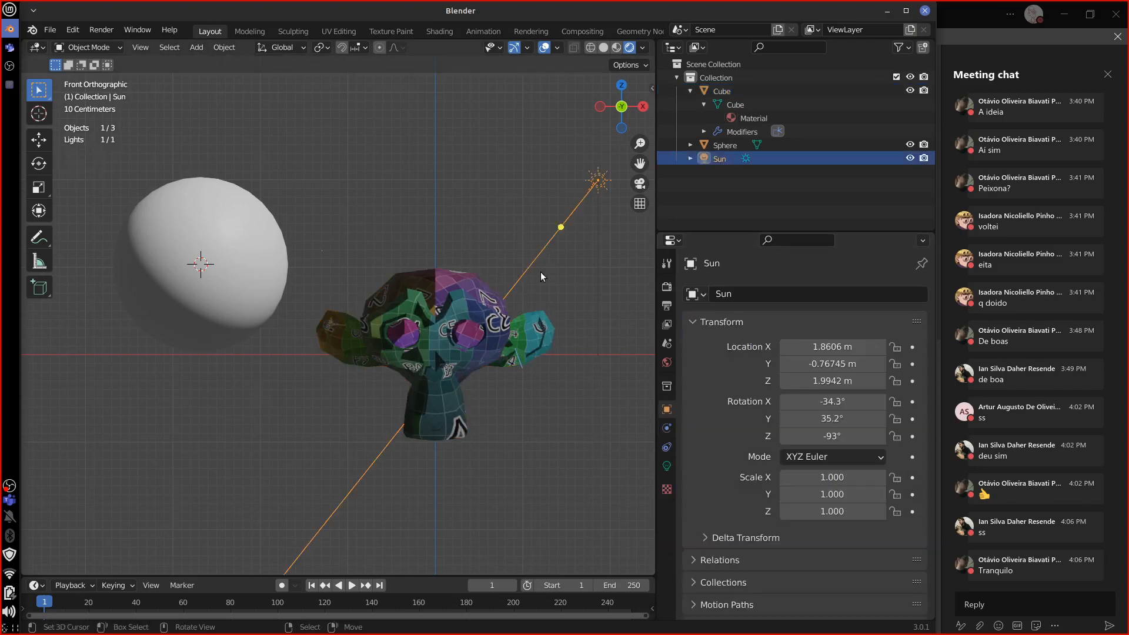
pyautogui.press('r')
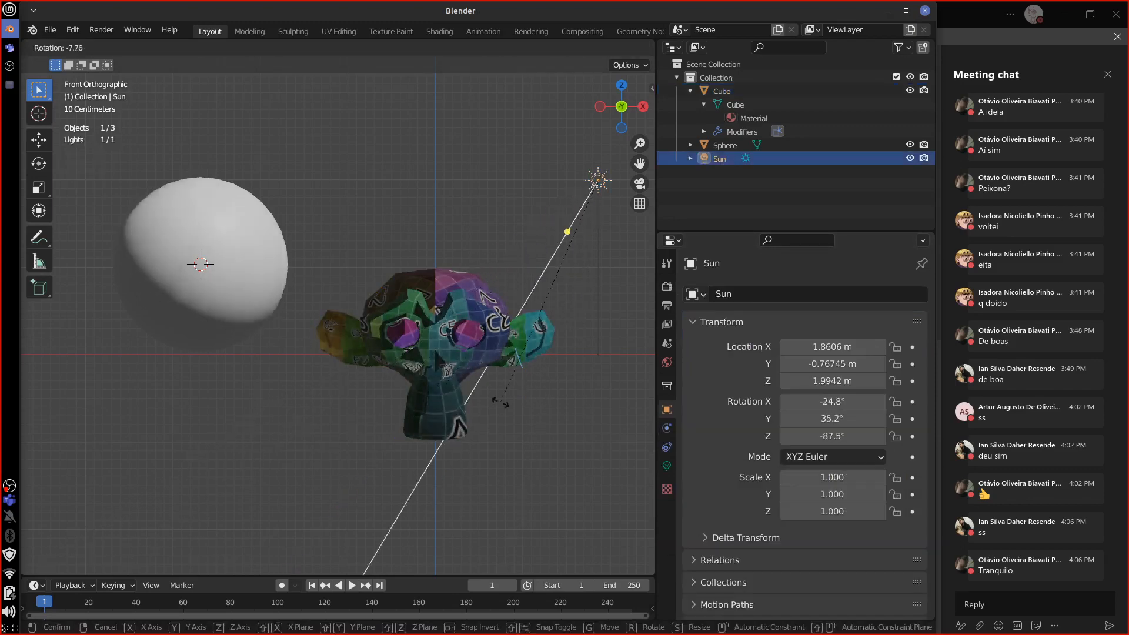
pyautogui.click(404, 393)
pyautogui.click(250, 288)
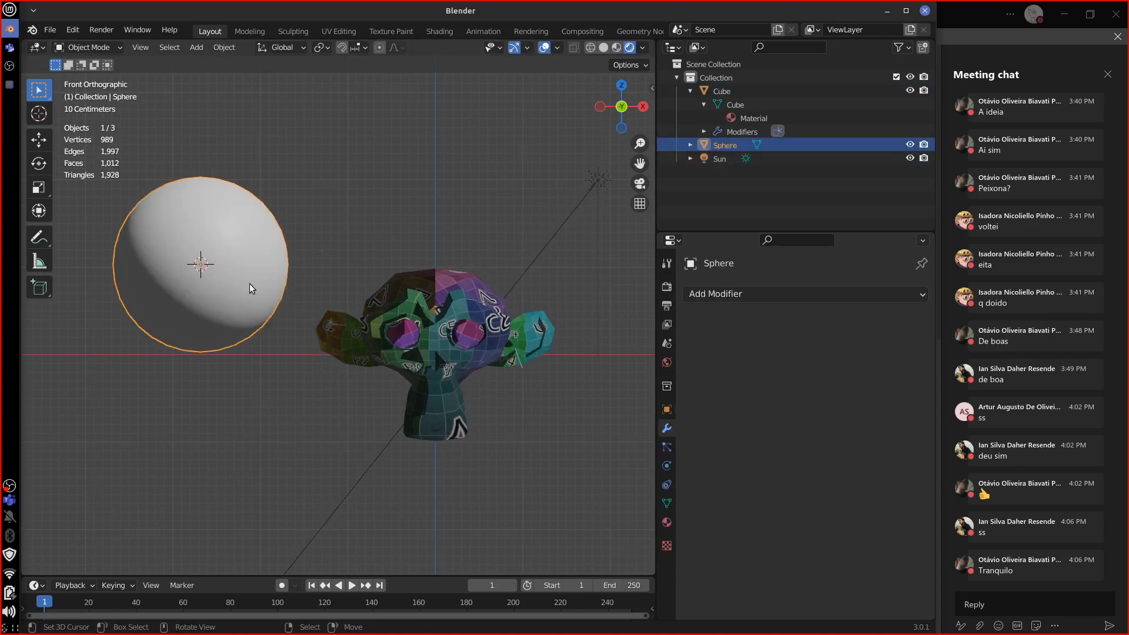
pyautogui.press('r')
pyautogui.rightClick(256, 374)
# Set the Mix Factor of the monkey's Normal Edit modifier to 0.893.
pyautogui.click(412, 352)
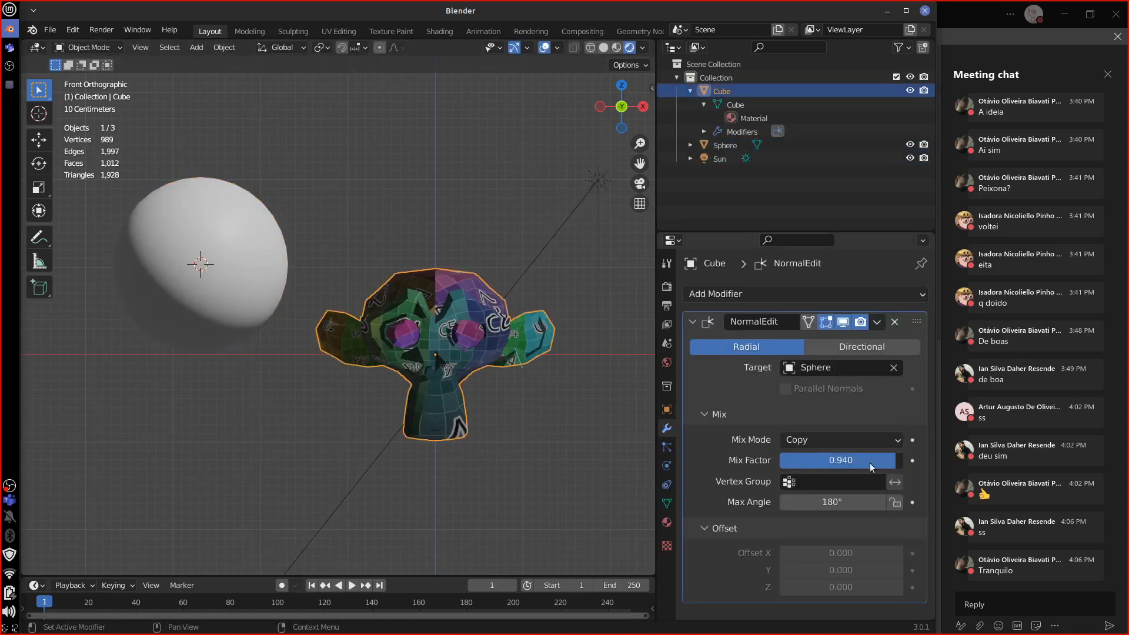
pyautogui.moveTo(872, 467)
pyautogui.mouseDown()
pyautogui.moveTo(788, 464)
pyautogui.moveTo(890, 461)
pyautogui.mouseUp()
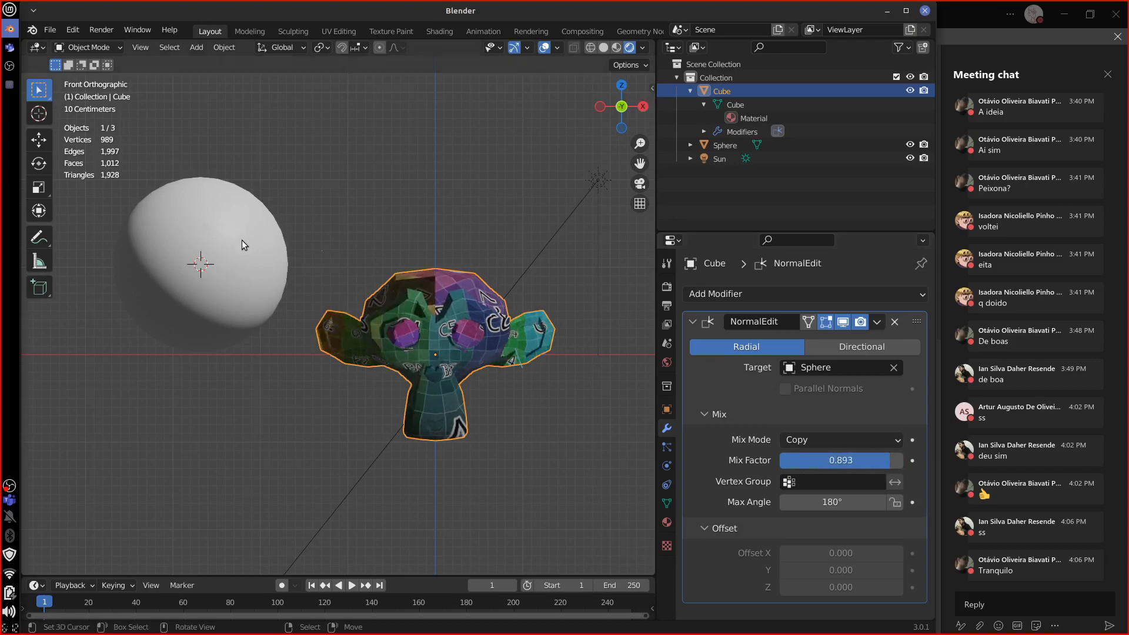
pyautogui.moveTo(225, 245)
pyautogui.mouseDown()
pyautogui.moveTo(374, 171)
pyautogui.moveTo(437, 301)
pyautogui.mouseUp()
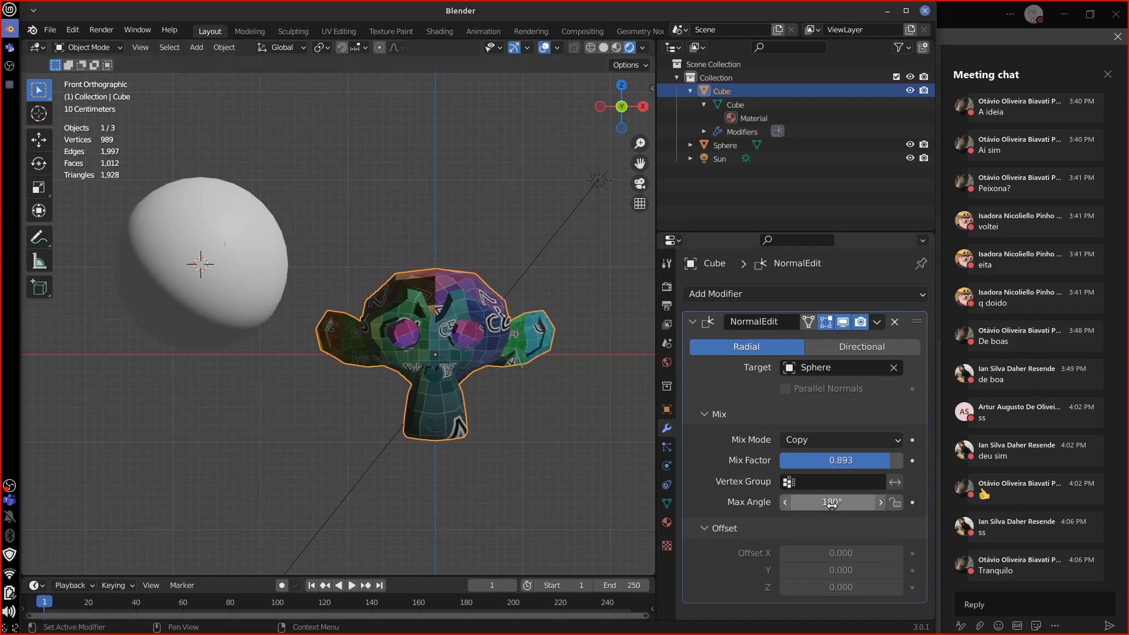
# Switch the Normal Edit modifier's Mix Mode through Add, Multiply and Subtract, then back to Copy.
pyautogui.click(832, 438)
pyautogui.click(825, 477)
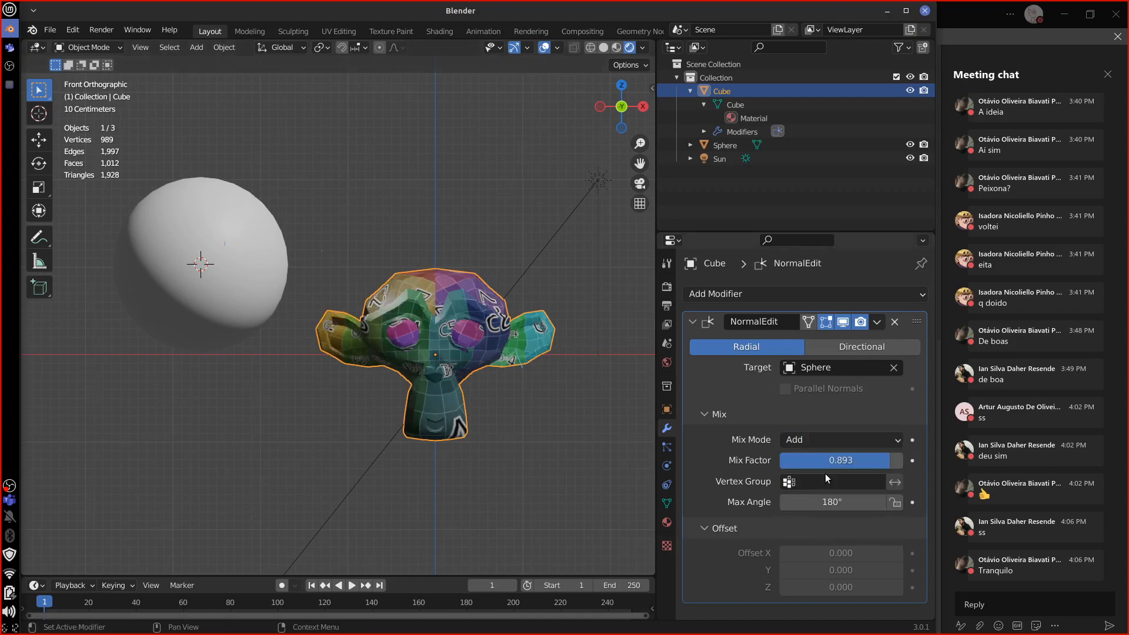
pyautogui.click(843, 439)
pyautogui.click(825, 513)
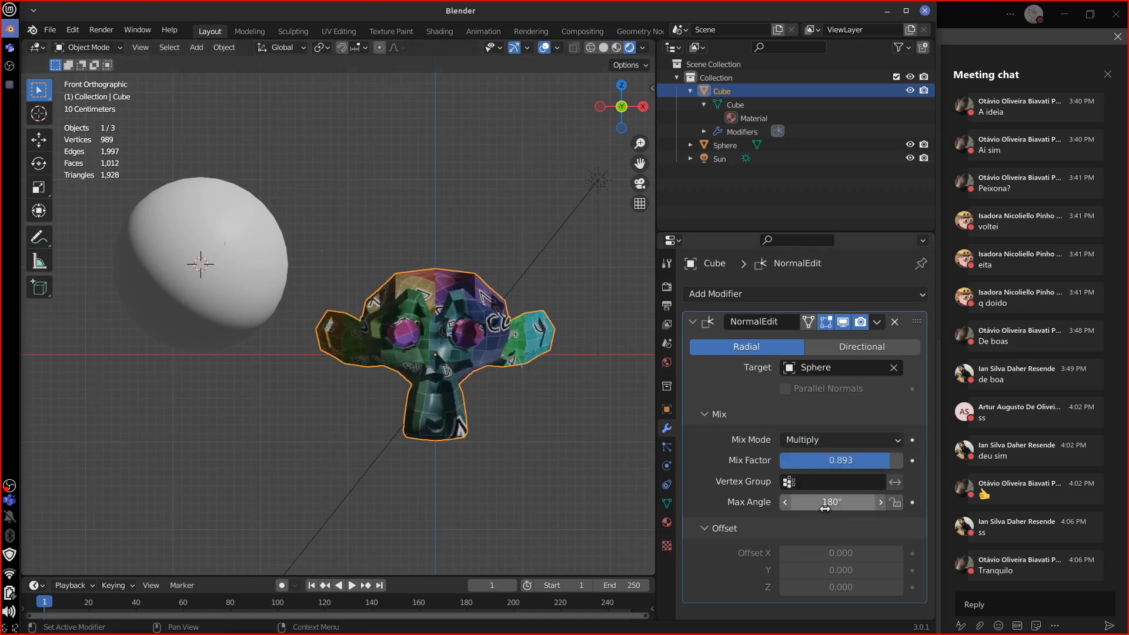
pyautogui.click(846, 438)
pyautogui.click(832, 496)
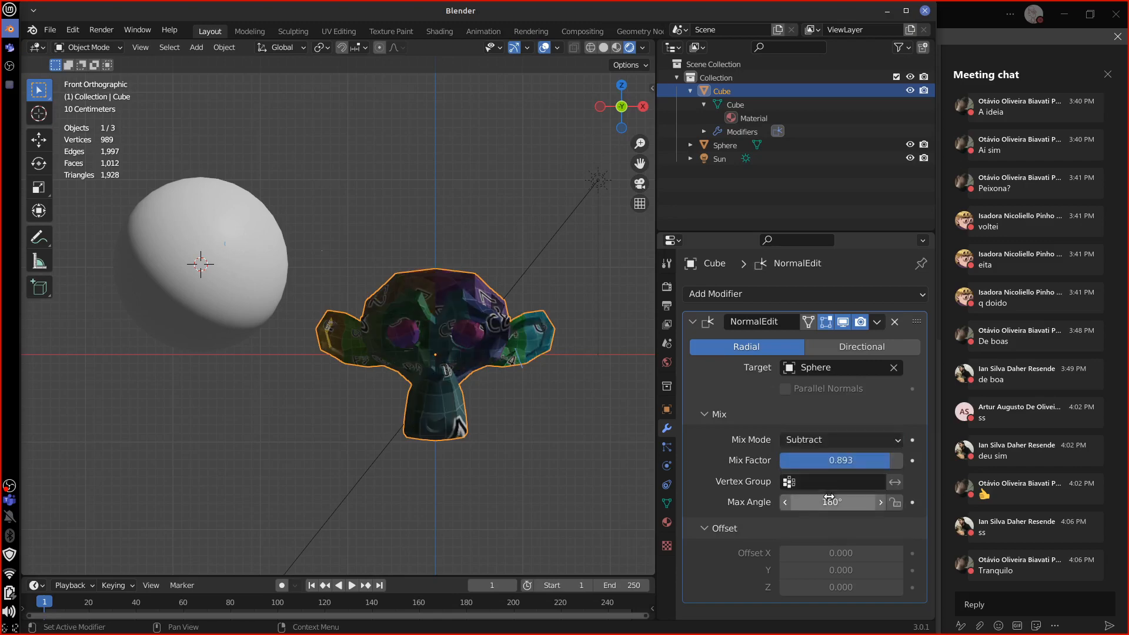
pyautogui.click(841, 440)
pyautogui.click(828, 460)
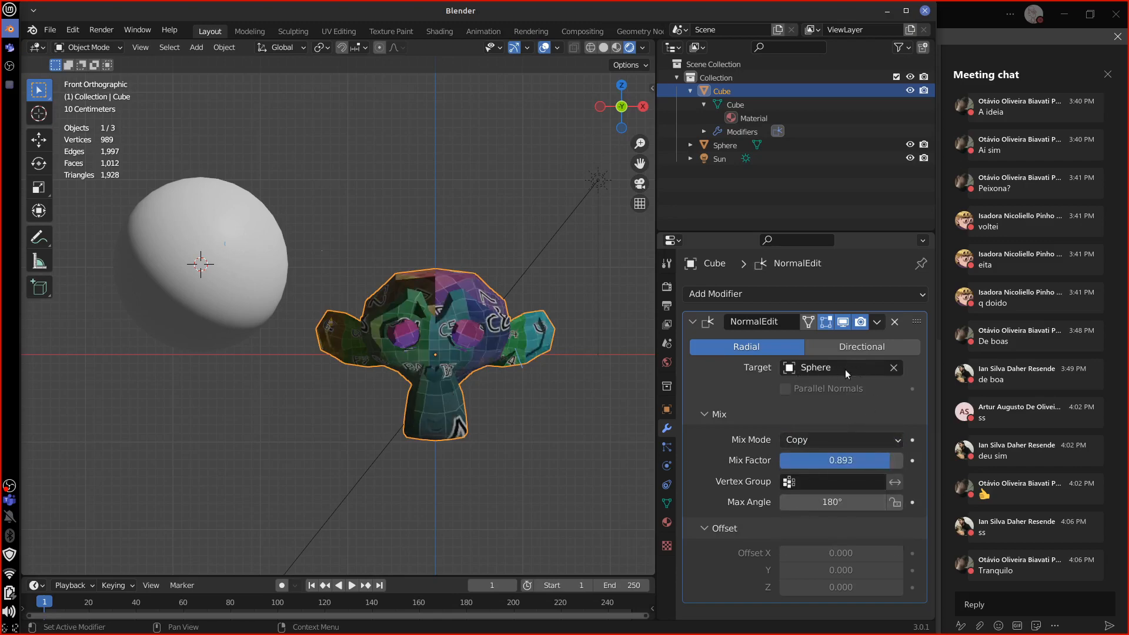
# Make the Normal Edit modifier Directional with Parallel Normals, Mix Factor 0.839, Max Angle 176° and Offset X 0.268.
pyautogui.click(863, 346)
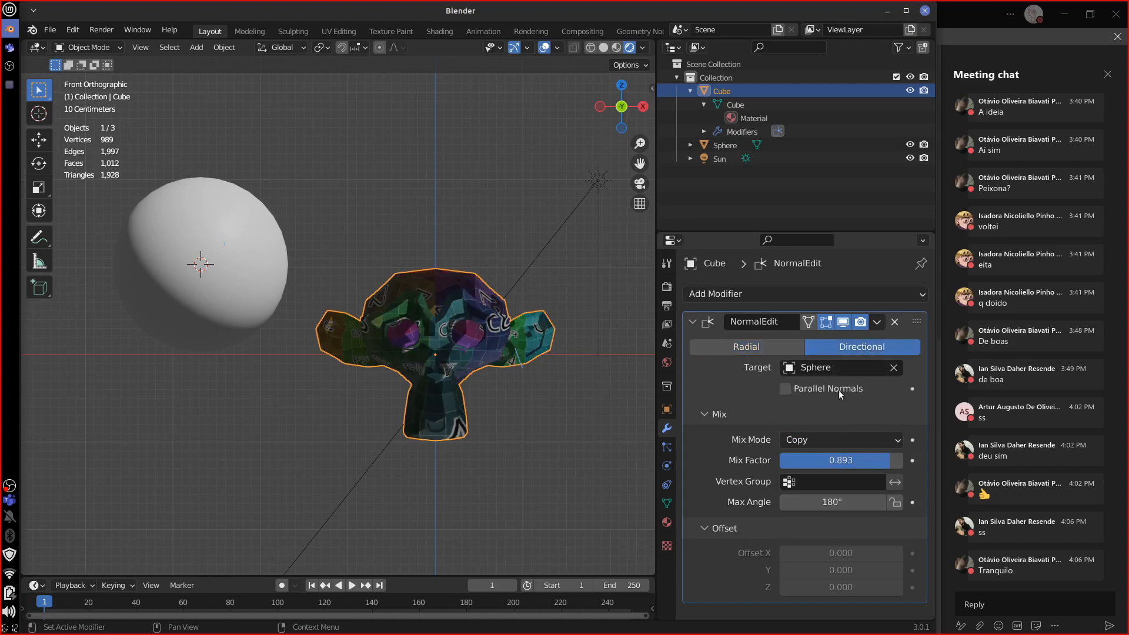
pyautogui.click(814, 391)
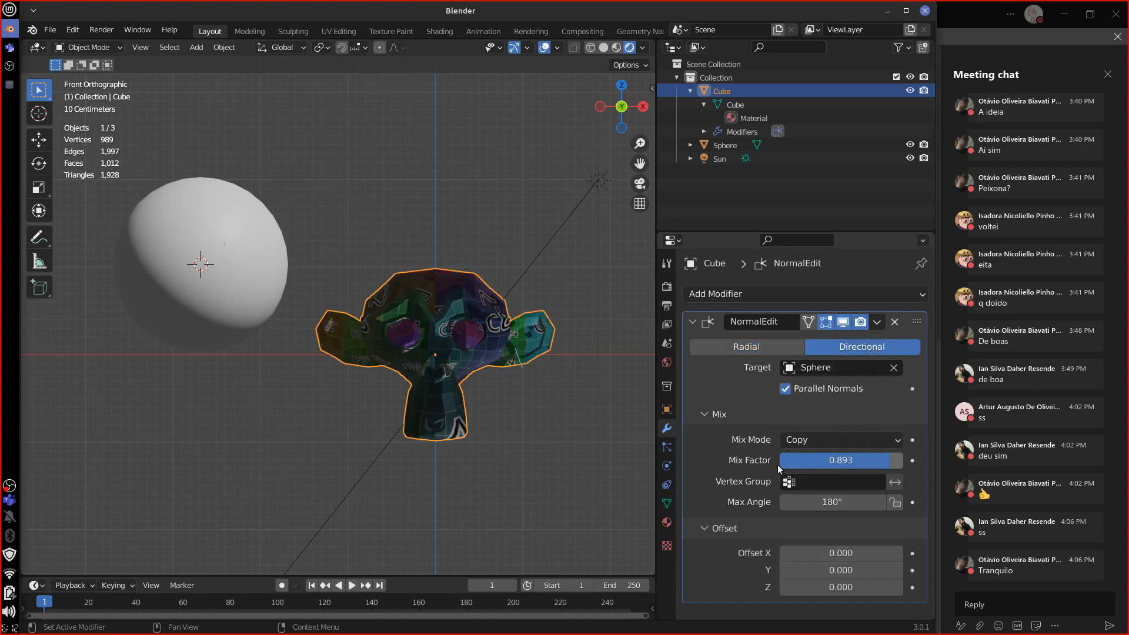
pyautogui.moveTo(904, 457)
pyautogui.mouseDown()
pyautogui.moveTo(842, 464)
pyautogui.moveTo(883, 463)
pyautogui.mouseUp()
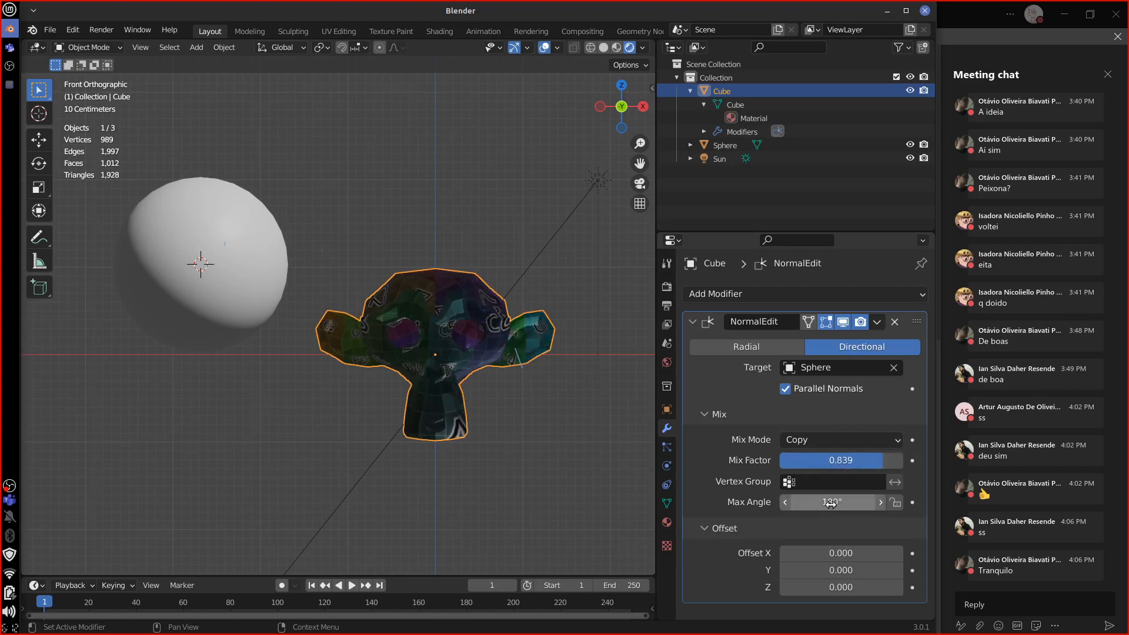
pyautogui.moveTo(866, 501)
pyautogui.mouseDown()
pyautogui.moveTo(834, 502)
pyautogui.moveTo(877, 491)
pyautogui.mouseUp()
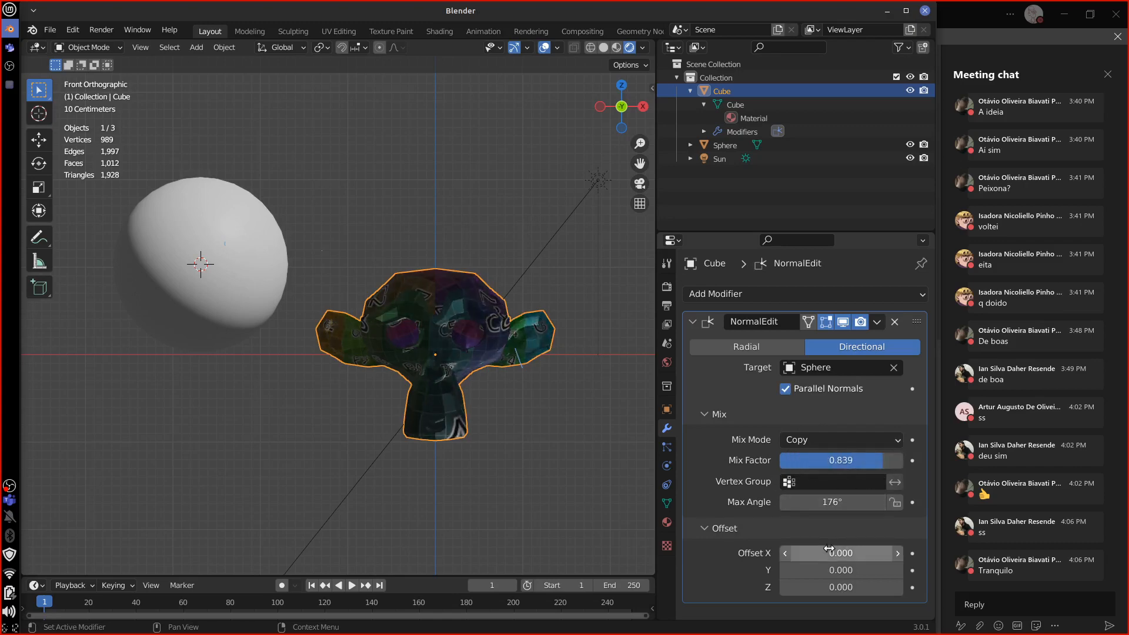
pyautogui.moveTo(828, 551)
pyautogui.mouseDown()
pyautogui.moveTo(875, 547)
pyautogui.moveTo(850, 547)
pyautogui.mouseUp()
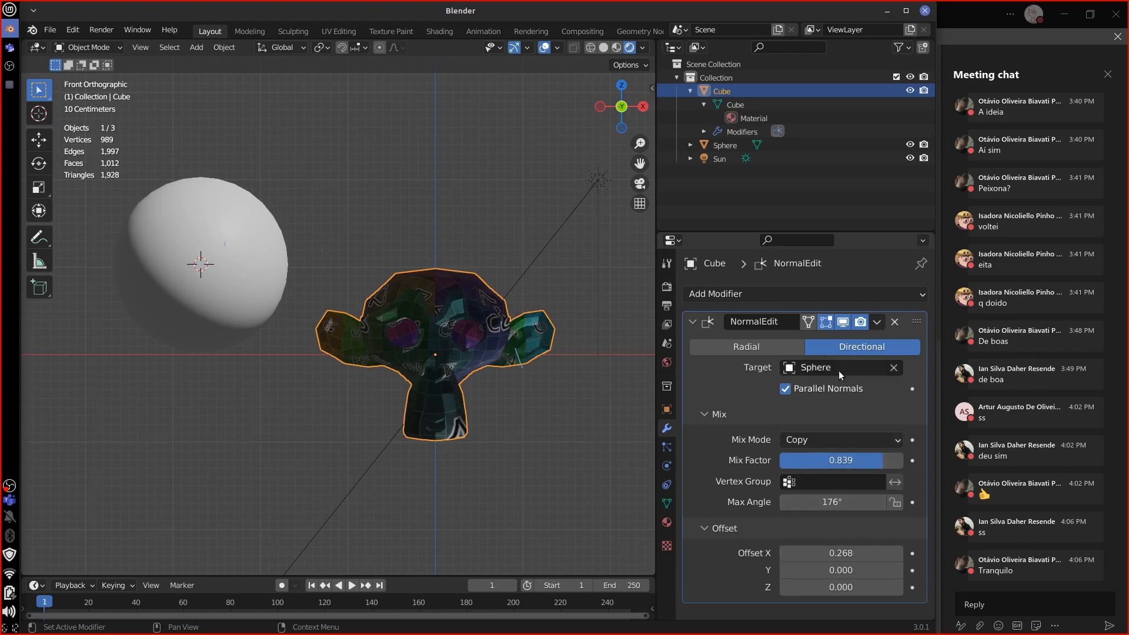
# Clear the Normal Edit modifier's target and assign the Sphere as its target again.
pyautogui.click(894, 368)
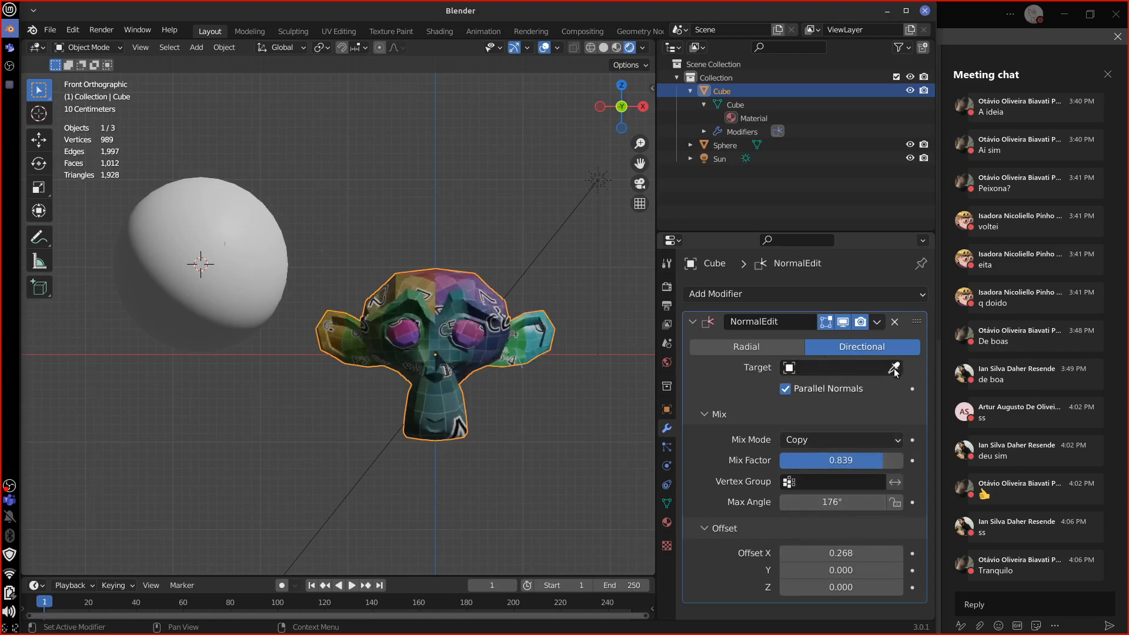
pyautogui.click(821, 368)
pyautogui.click(756, 392)
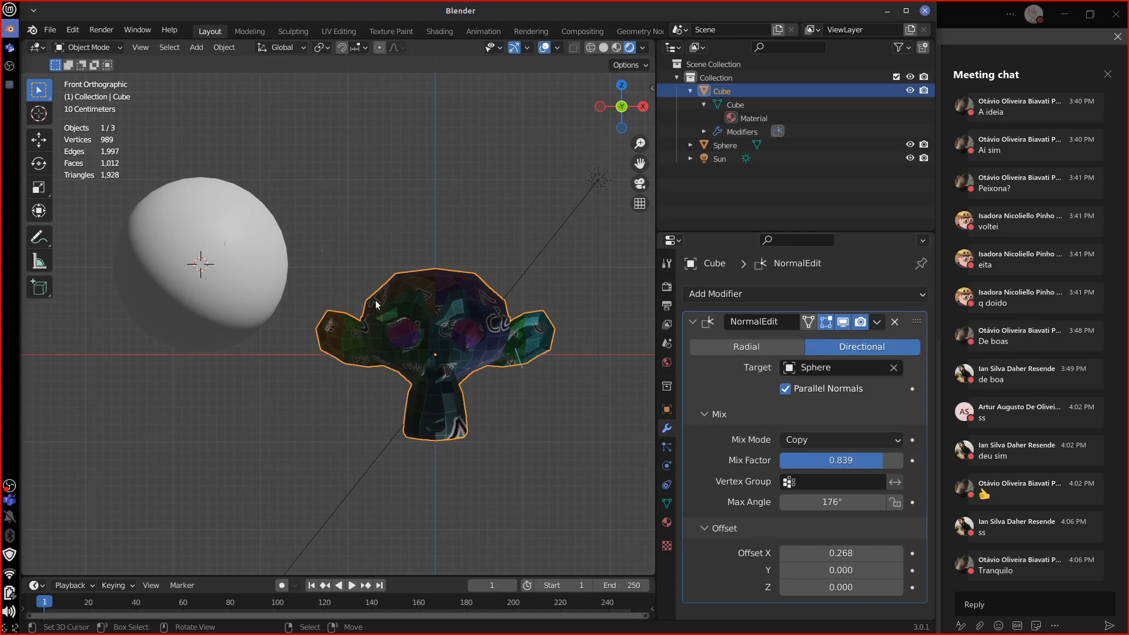
pyautogui.moveTo(308, 177); pyautogui.dragTo(279, 205)
pyautogui.moveTo(514, 331); pyautogui.dragTo(510, 298)
pyautogui.moveTo(516, 297); pyautogui.dragTo(529, 375, button='right')
pyautogui.moveTo(519, 318); pyautogui.dragTo(556, 280)
pyautogui.moveTo(566, 328)
pyautogui.mouseDown(button='right')
pyautogui.moveTo(535, 313)
pyautogui.moveTo(477, 192)
pyautogui.moveTo(310, 163)
pyautogui.moveTo(278, 223)
pyautogui.mouseUp(button='right')
# Remove the Normal Edit modifier from the monkey and delete the Sphere from the scene.
pyautogui.click(895, 322)
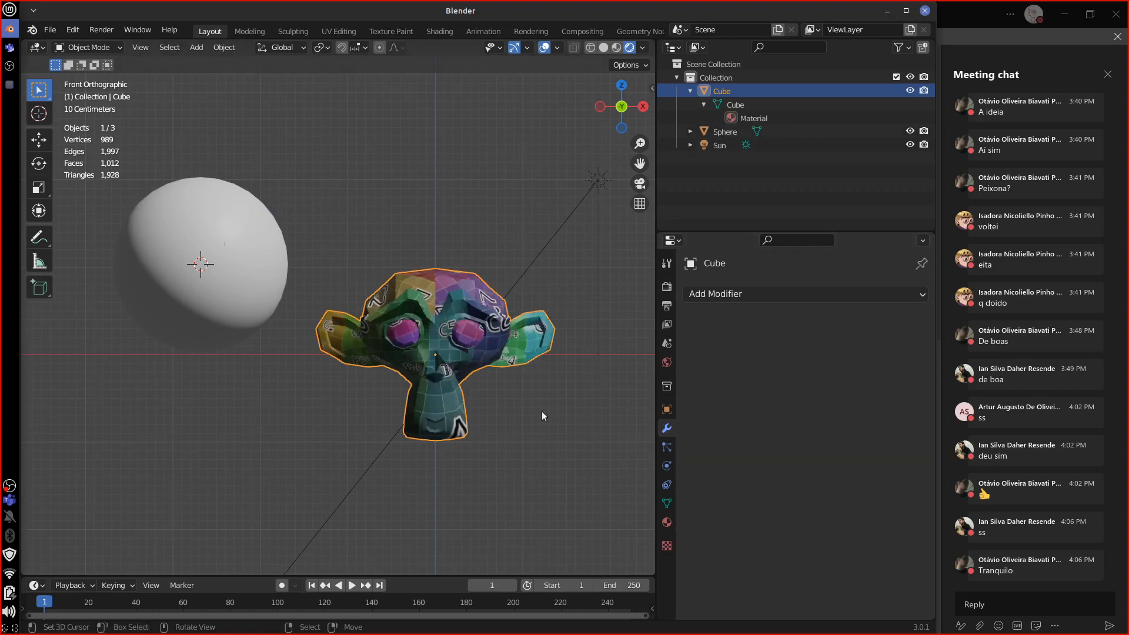
pyautogui.click(238, 287)
pyautogui.press('Delete')
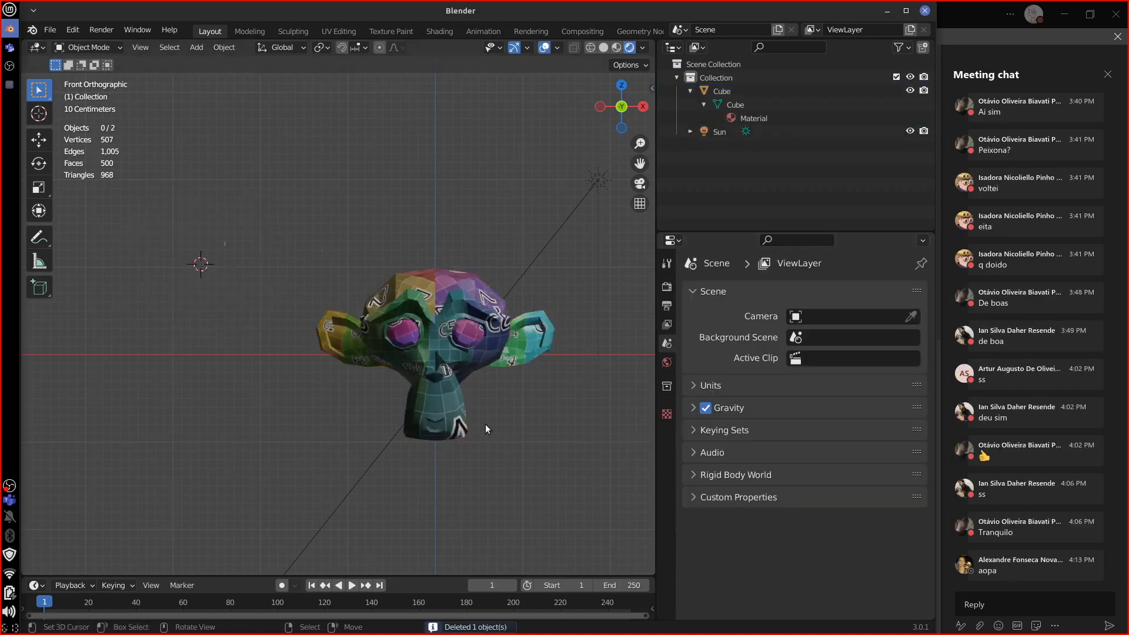
# Add a Weighted Normal modifier to the monkey and set its Weighting Mode to Corner Angle.
pyautogui.click(457, 431)
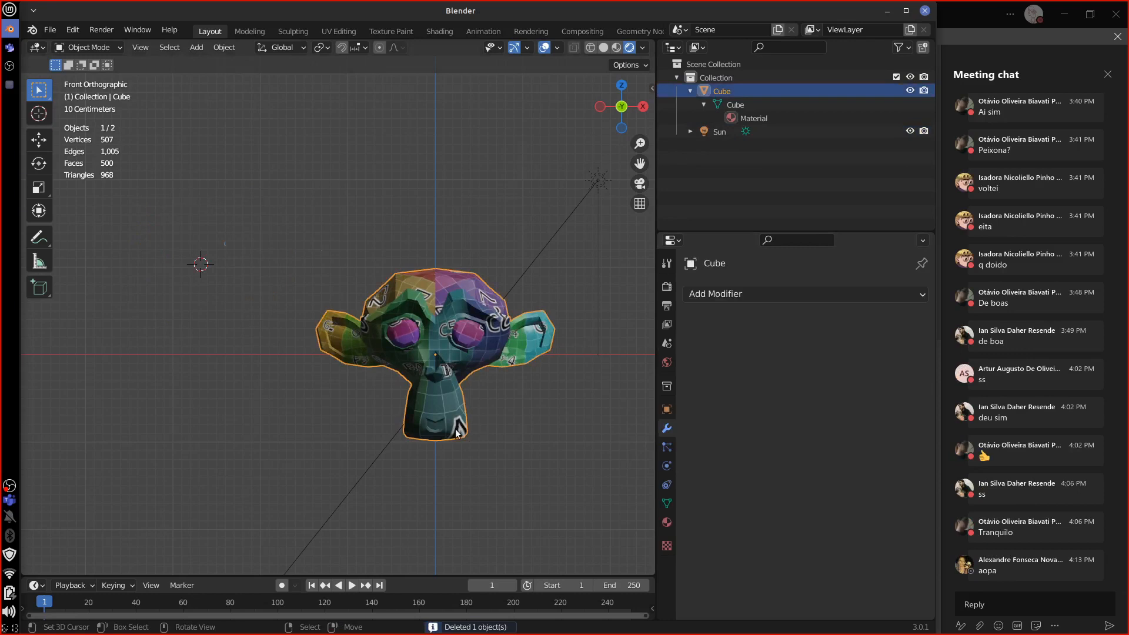
pyautogui.click(732, 294)
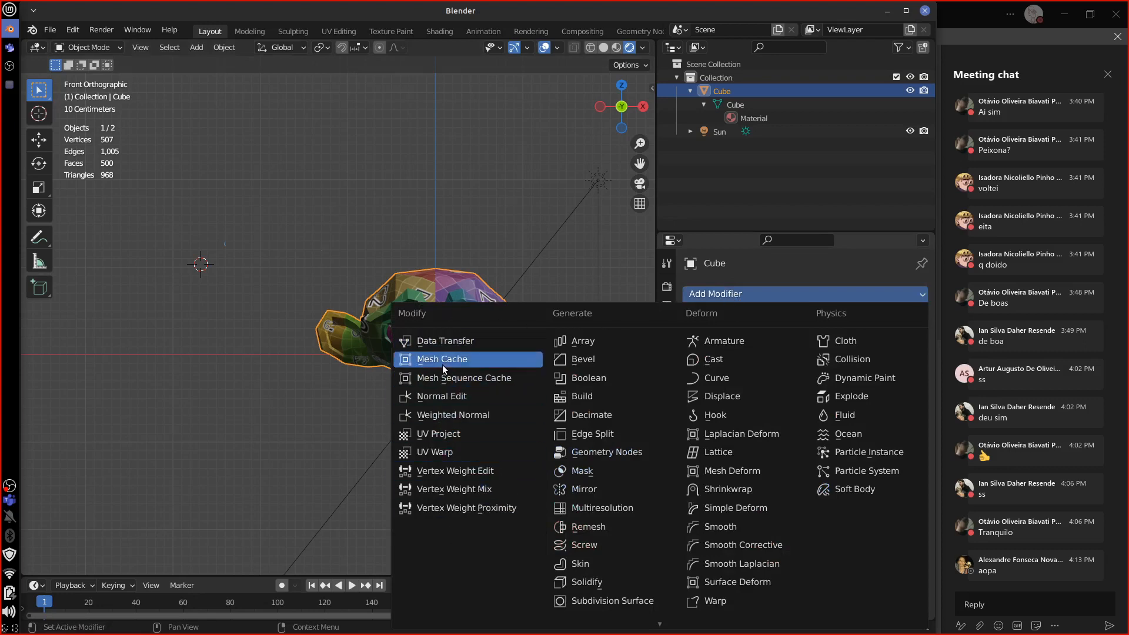
pyautogui.click(462, 417)
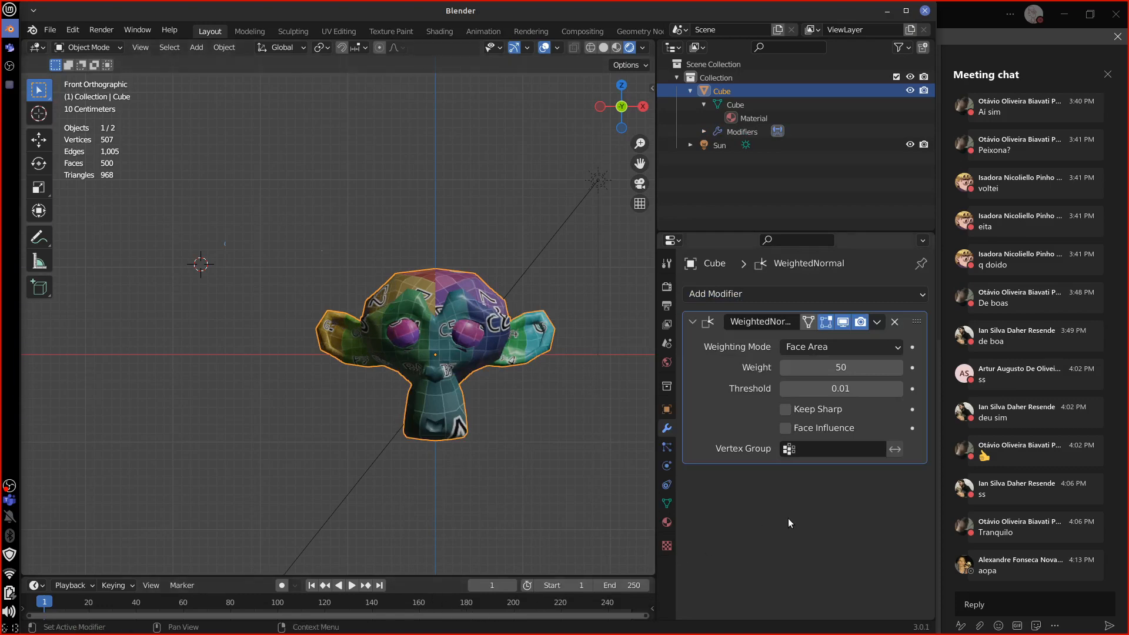
pyautogui.click(841, 348)
pyautogui.click(833, 385)
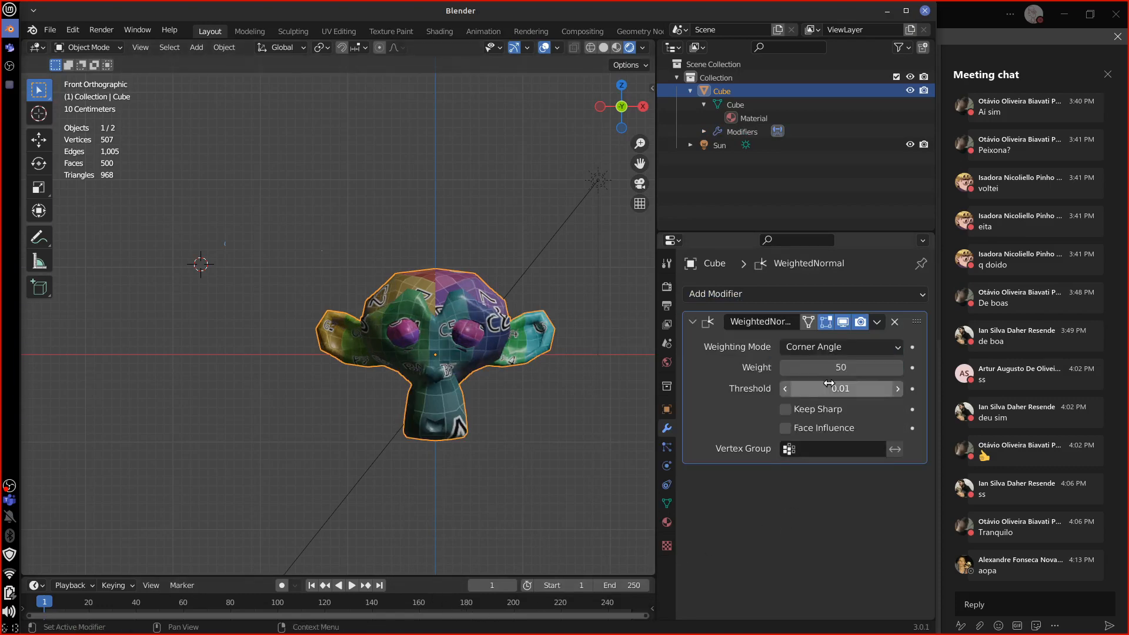
# Replace the monkey's Weighted Normal modifier with a Vertex Weight Mix modifier.
pyautogui.click(894, 322)
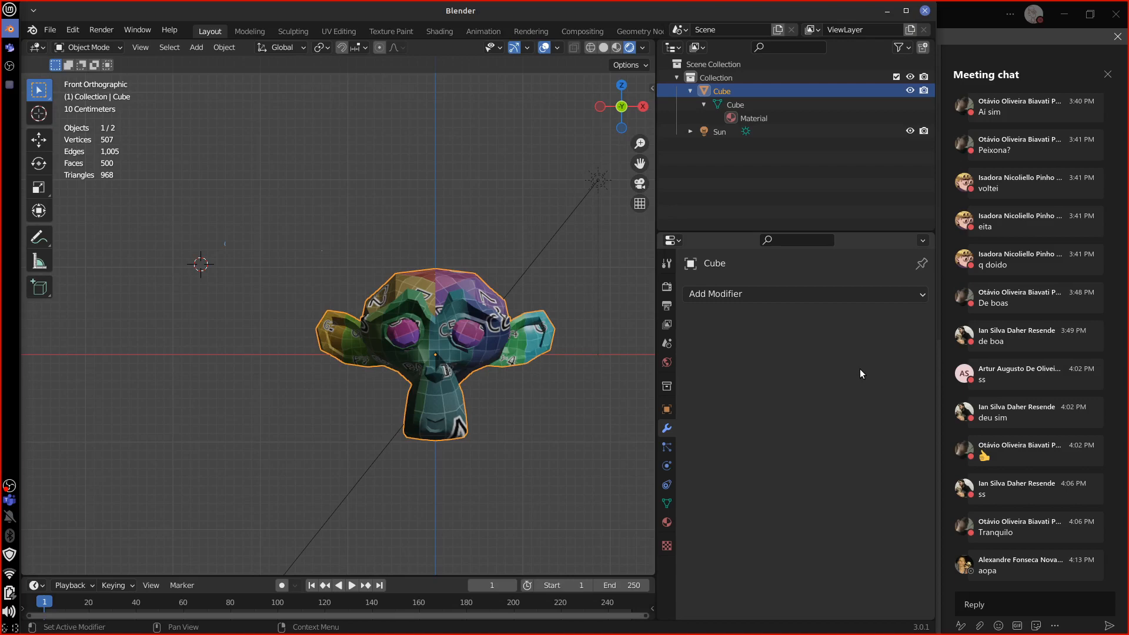
pyautogui.click(720, 294)
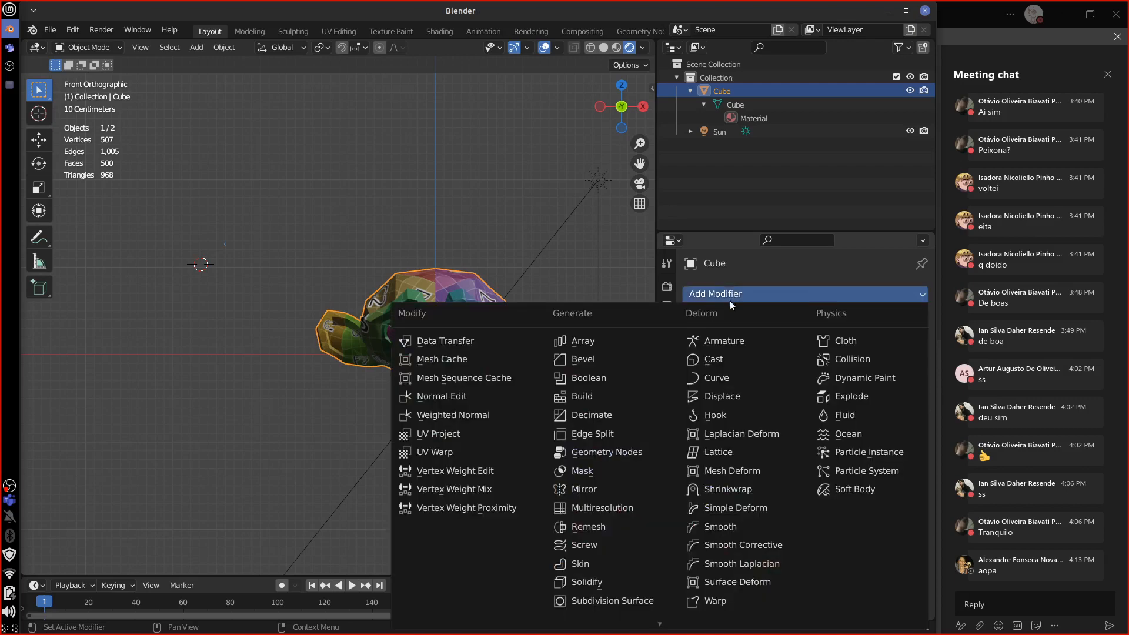
pyautogui.click(454, 489)
# Delete the Sun light and display the viewport in Solid shading.
pyautogui.click(598, 182)
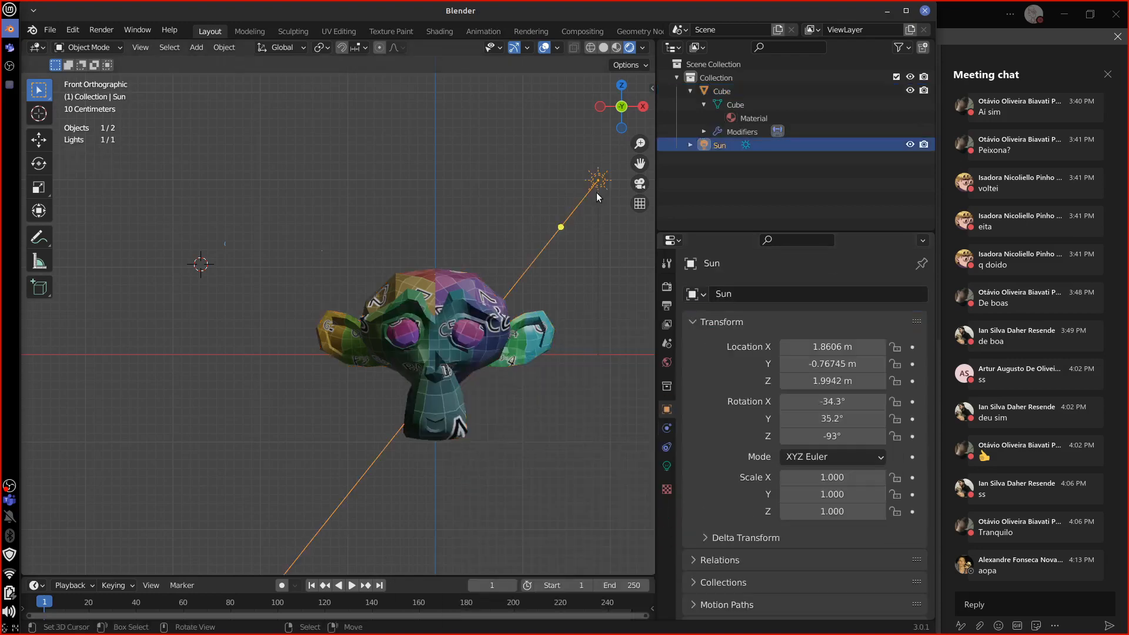
pyautogui.press('Delete')
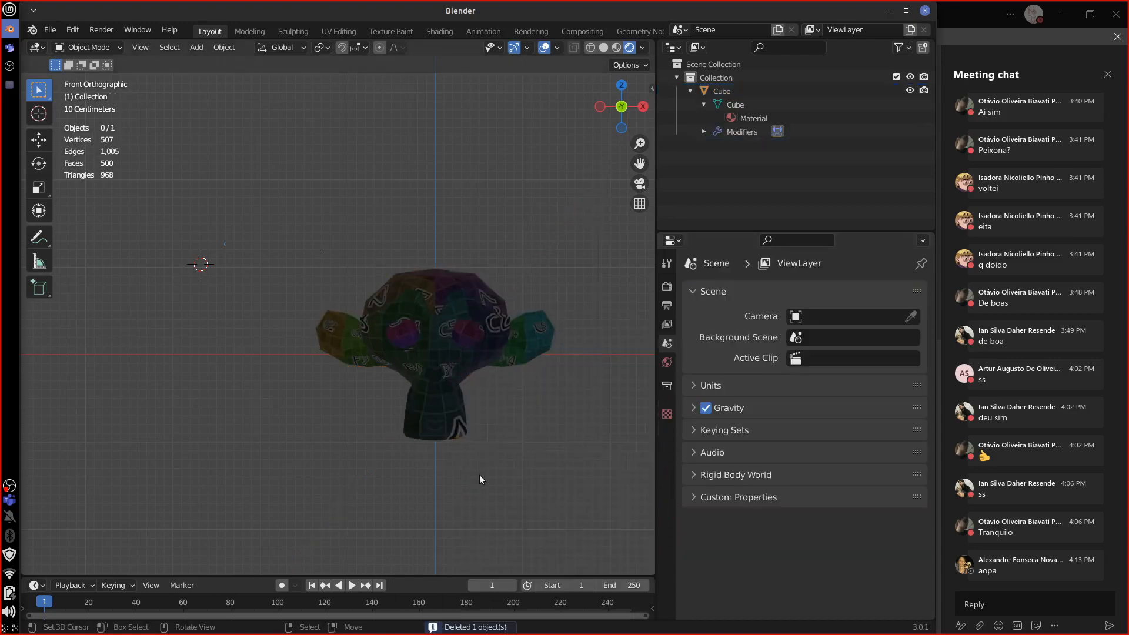
pyautogui.click(605, 48)
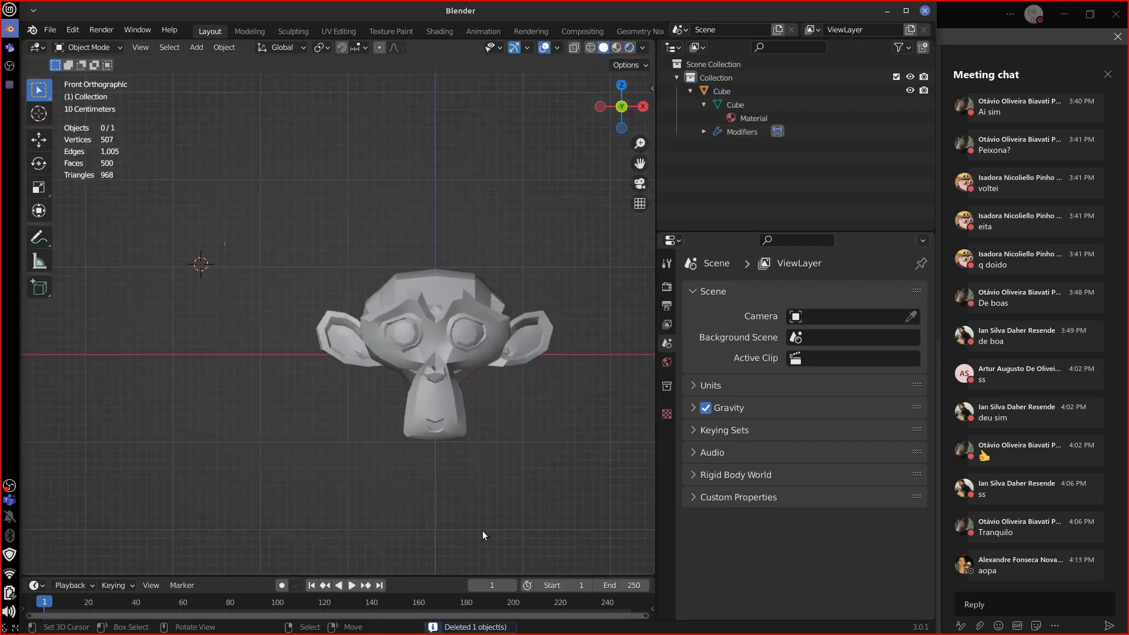
# Remove the monkey's Vertex Weight Mix modifier and add a UV Project modifier to it.
pyautogui.click(462, 374)
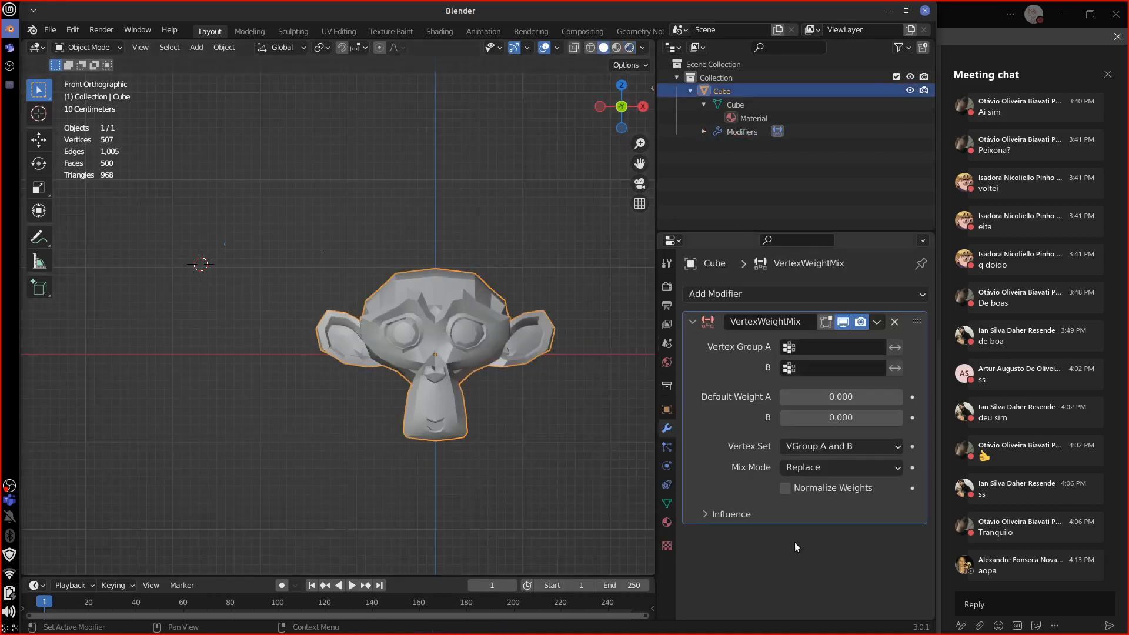
pyautogui.click(895, 322)
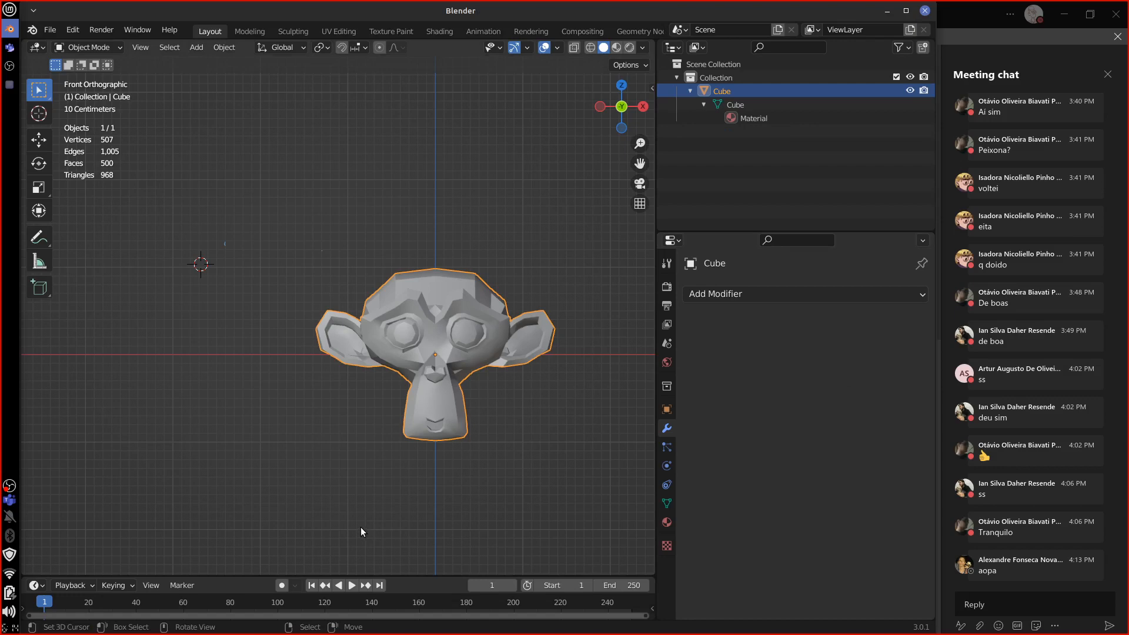
pyautogui.click(750, 292)
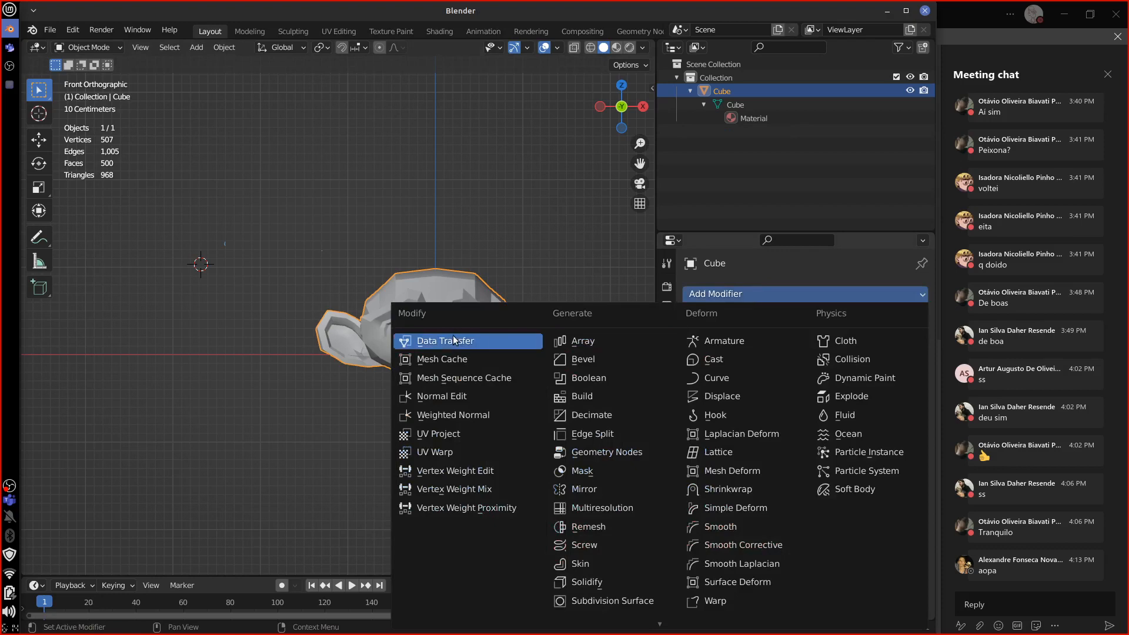
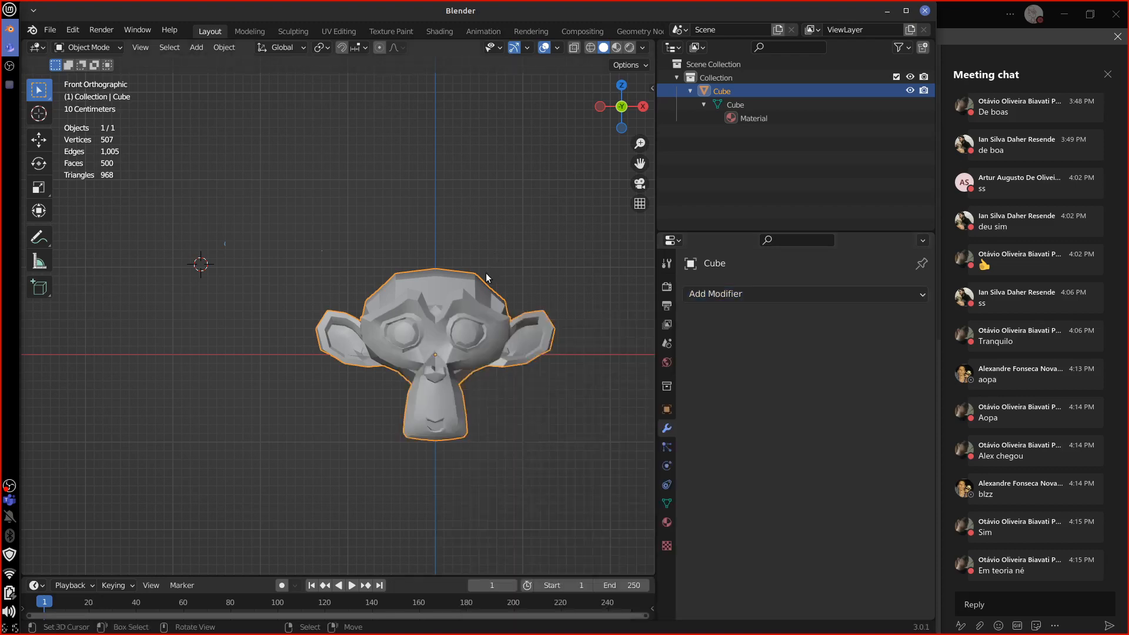
pyautogui.click(701, 292)
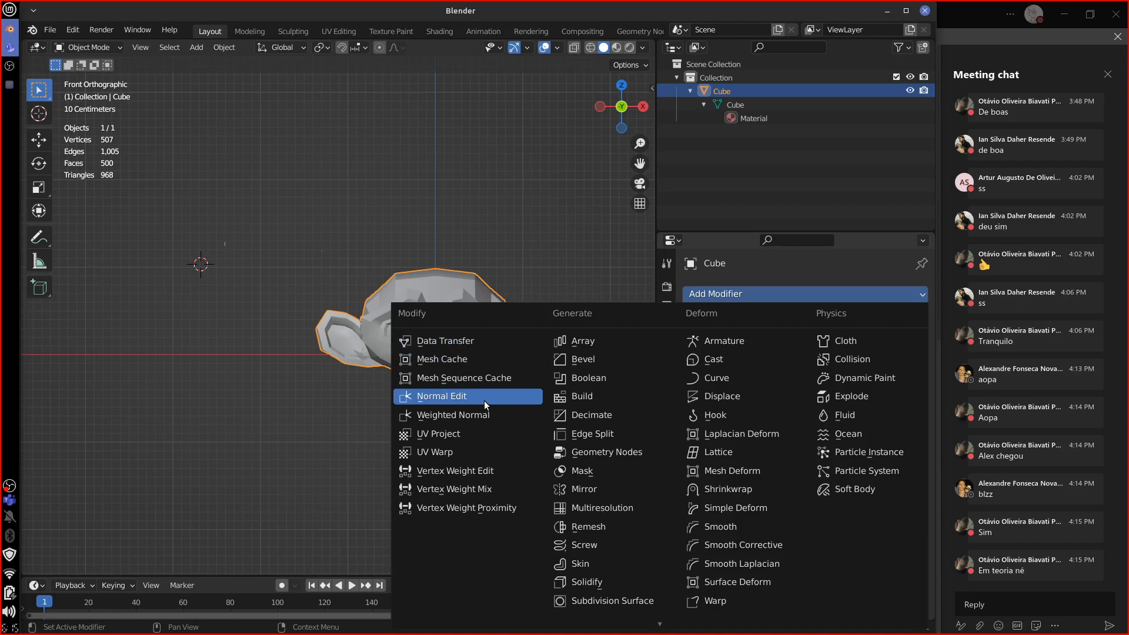
pyautogui.press('Escape')
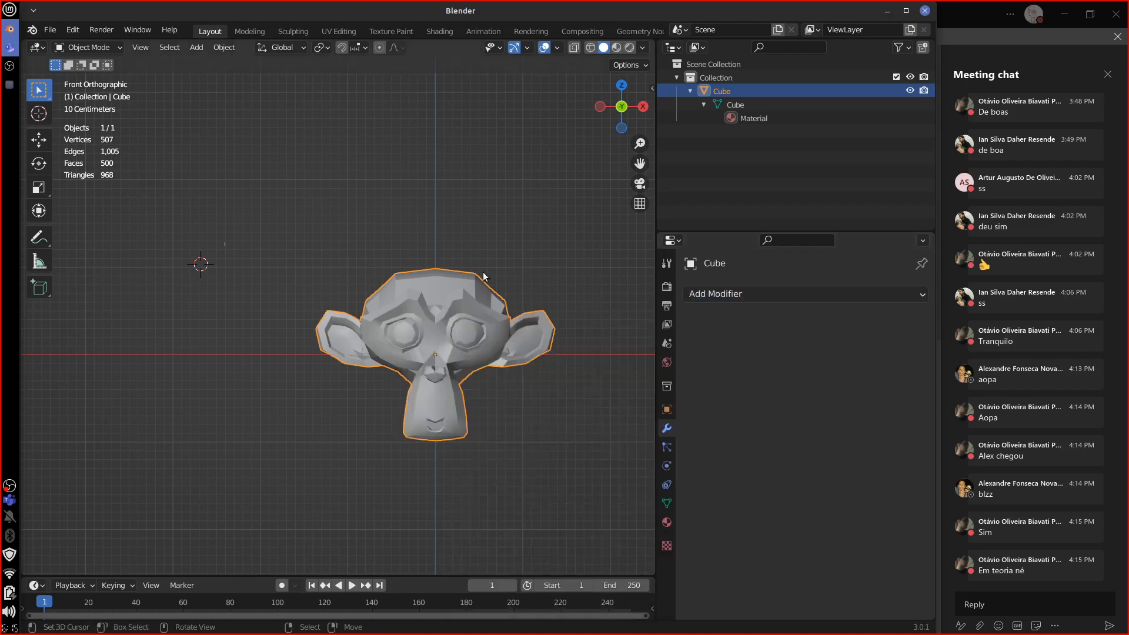
pyautogui.moveTo(483, 277); pyautogui.dragTo(506, 257)
pyautogui.click(712, 296)
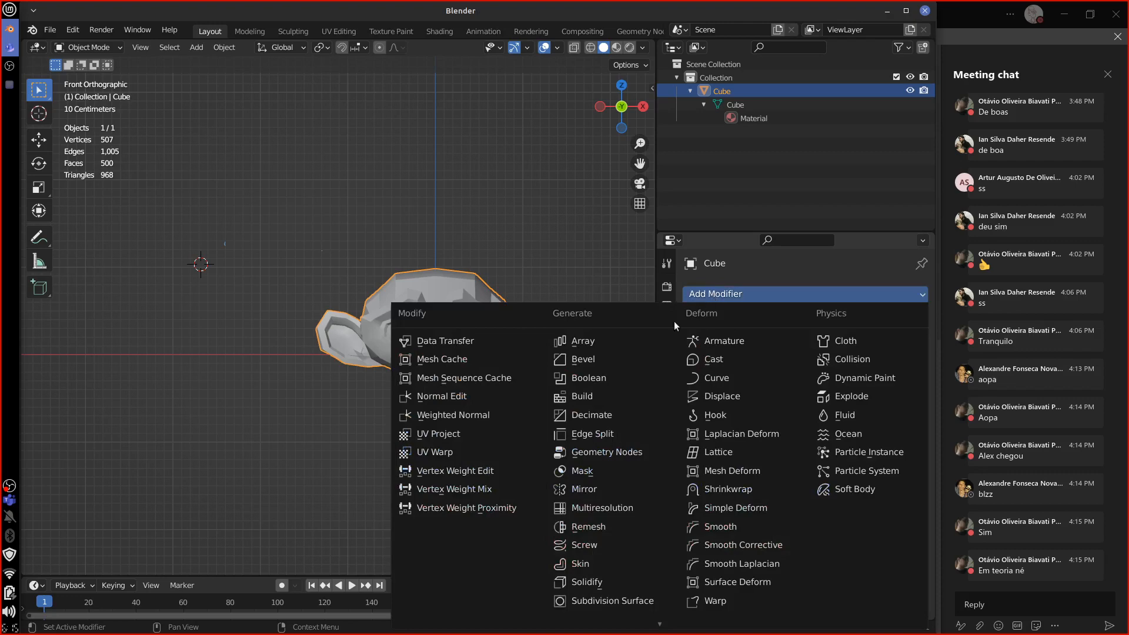
pyautogui.click(465, 434)
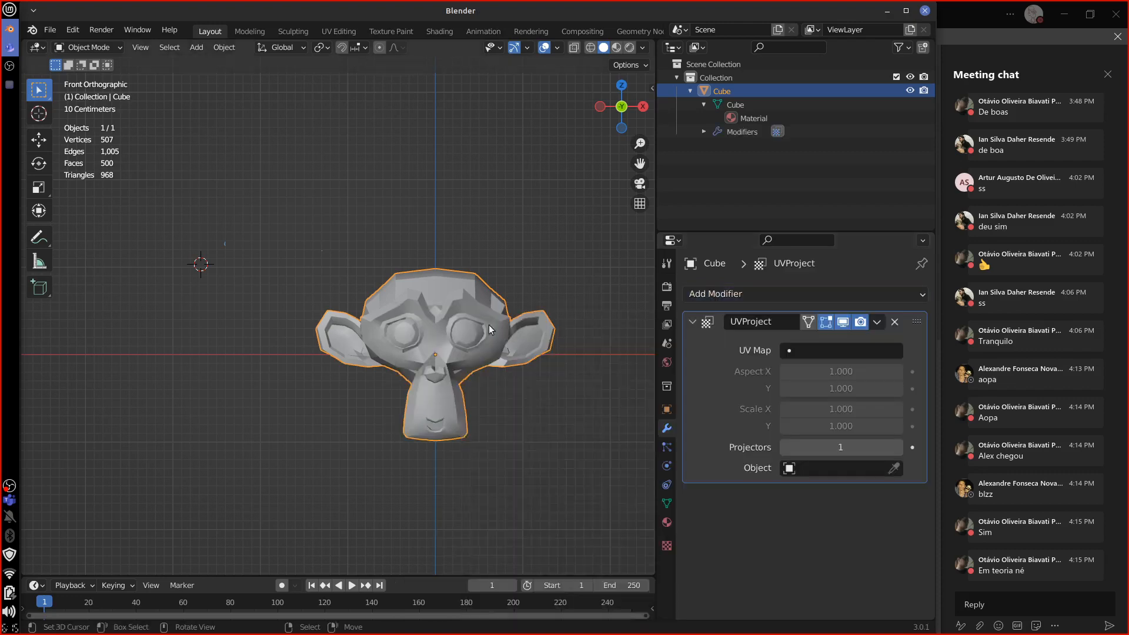
# Replace the monkey's UV Project modifier with a Data Transfer modifier.
pyautogui.click(896, 322)
pyautogui.click(722, 296)
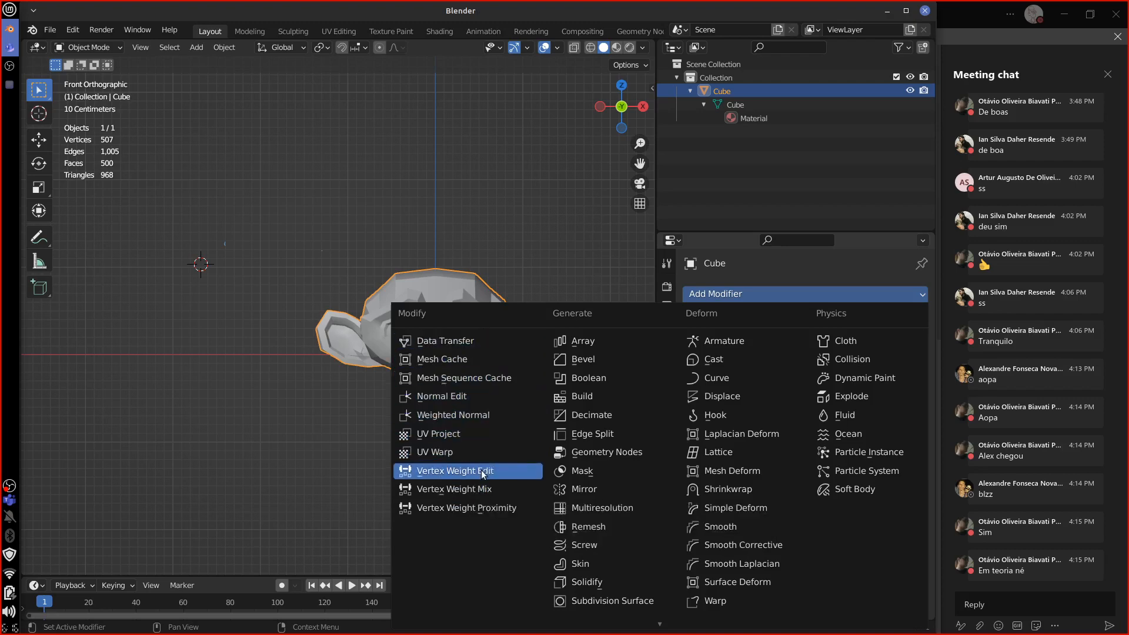
pyautogui.click(445, 341)
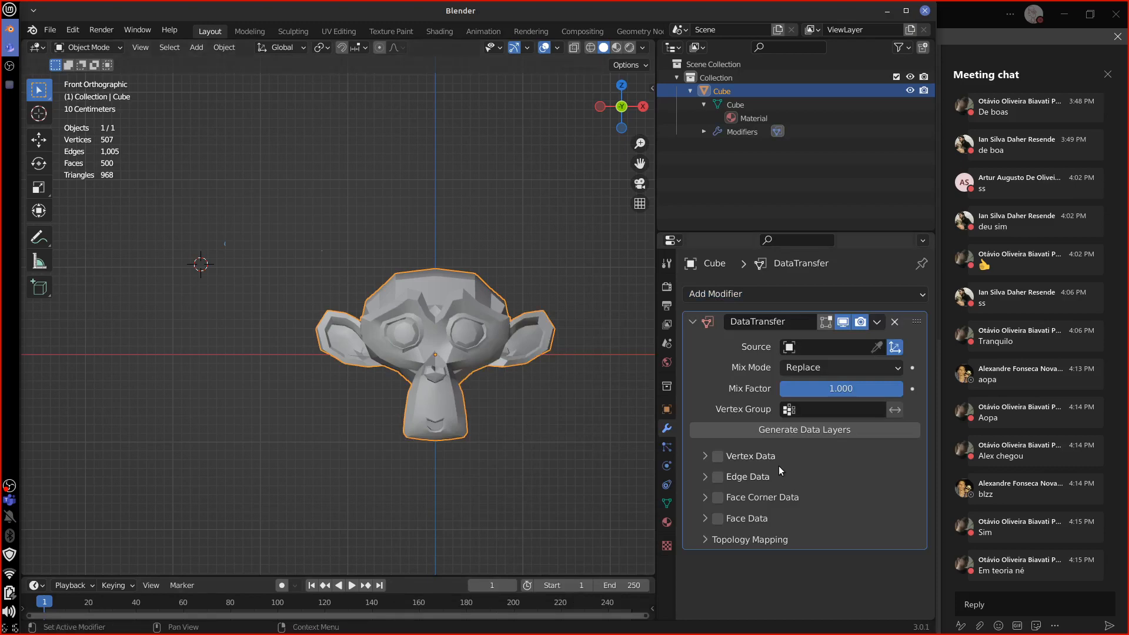
# Examine the Vertex Data and Edge Data options of the Data Transfer modifier.
pyautogui.click(708, 457)
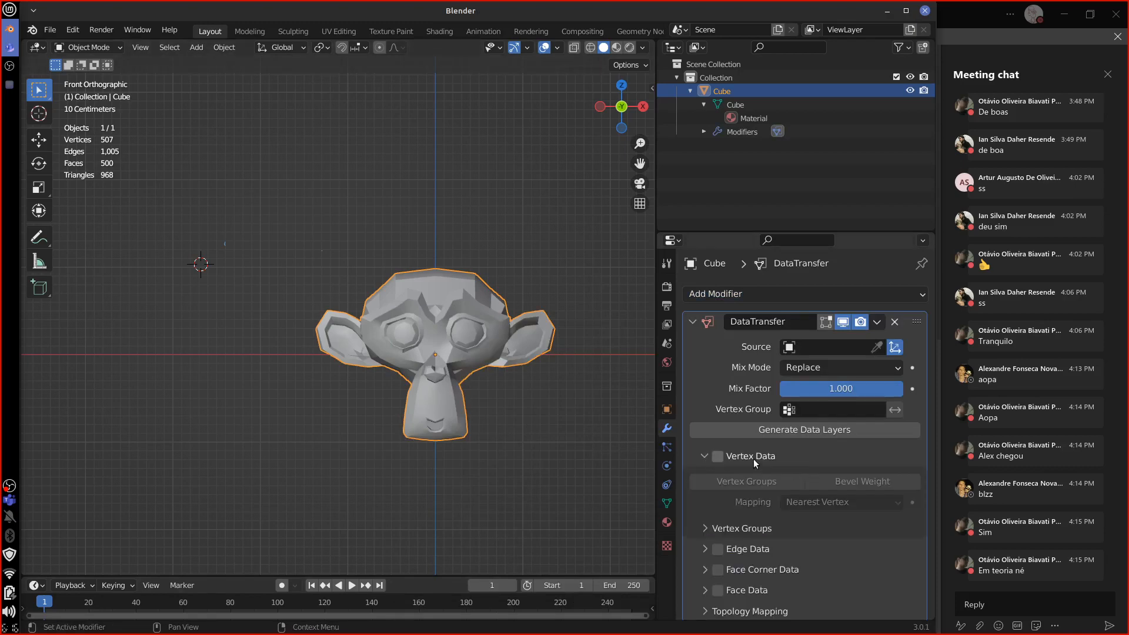
pyautogui.click(752, 459)
pyautogui.click(706, 477)
pyautogui.click(753, 478)
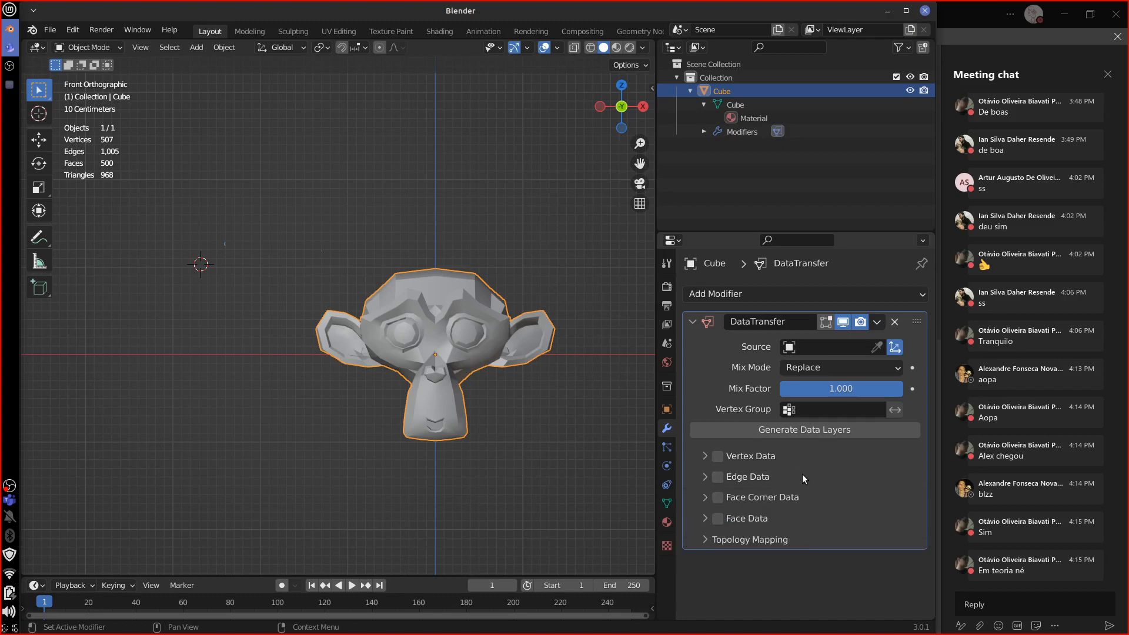
pyautogui.click(747, 478)
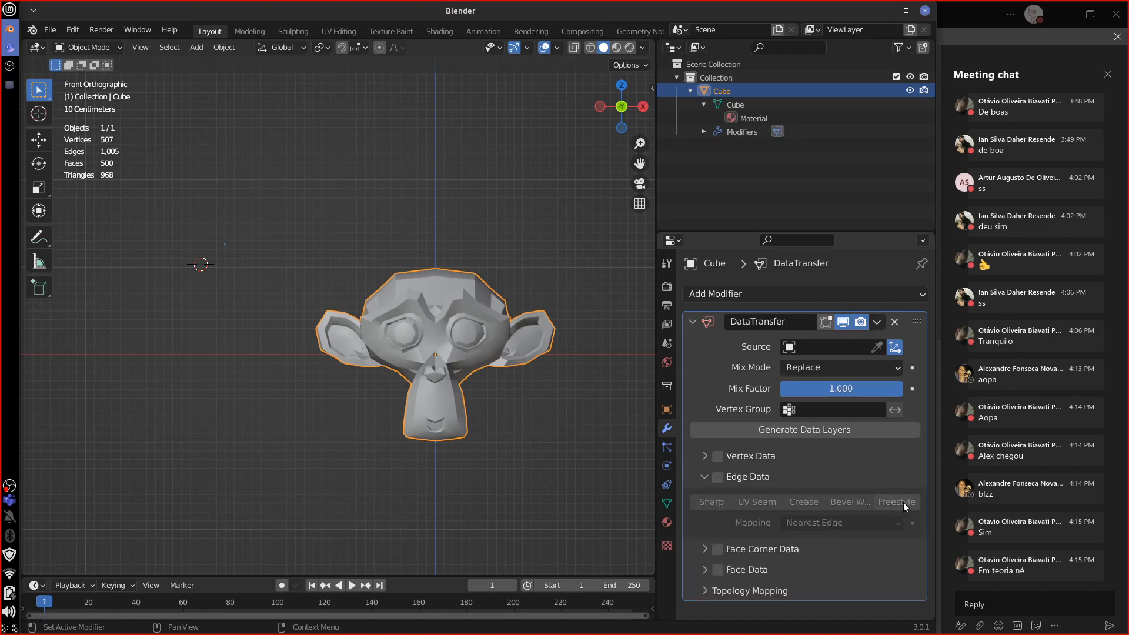
pyautogui.click(730, 478)
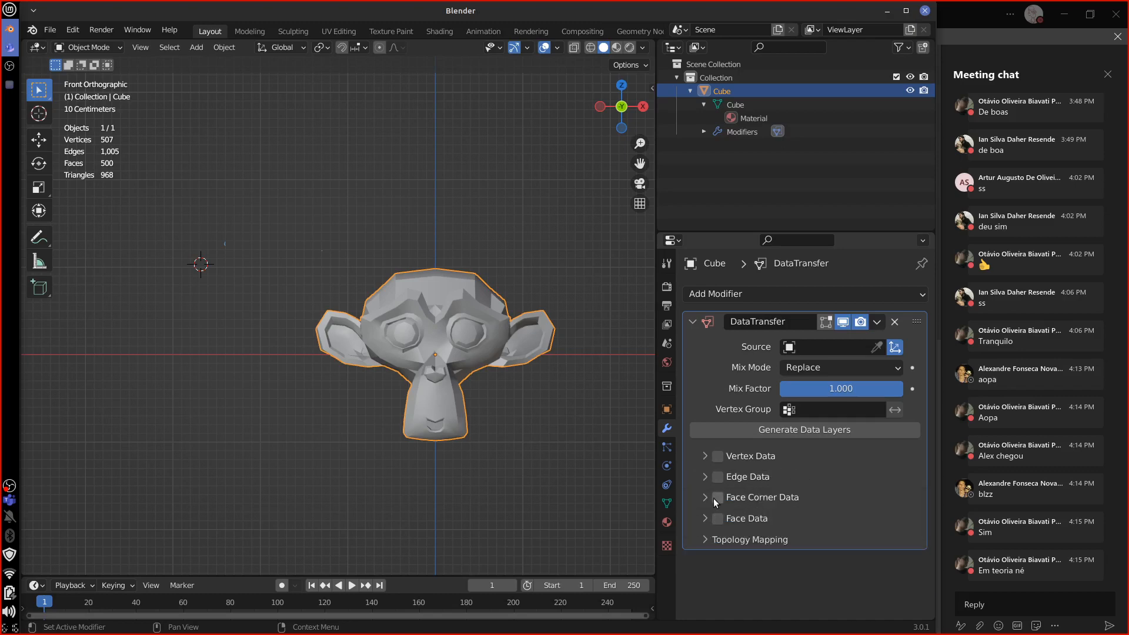
pyautogui.click(694, 323)
pyautogui.click(693, 322)
# Remove the Data Transfer modifier and enlarge the Properties editor to make room for the modifier list.
pyautogui.click(894, 322)
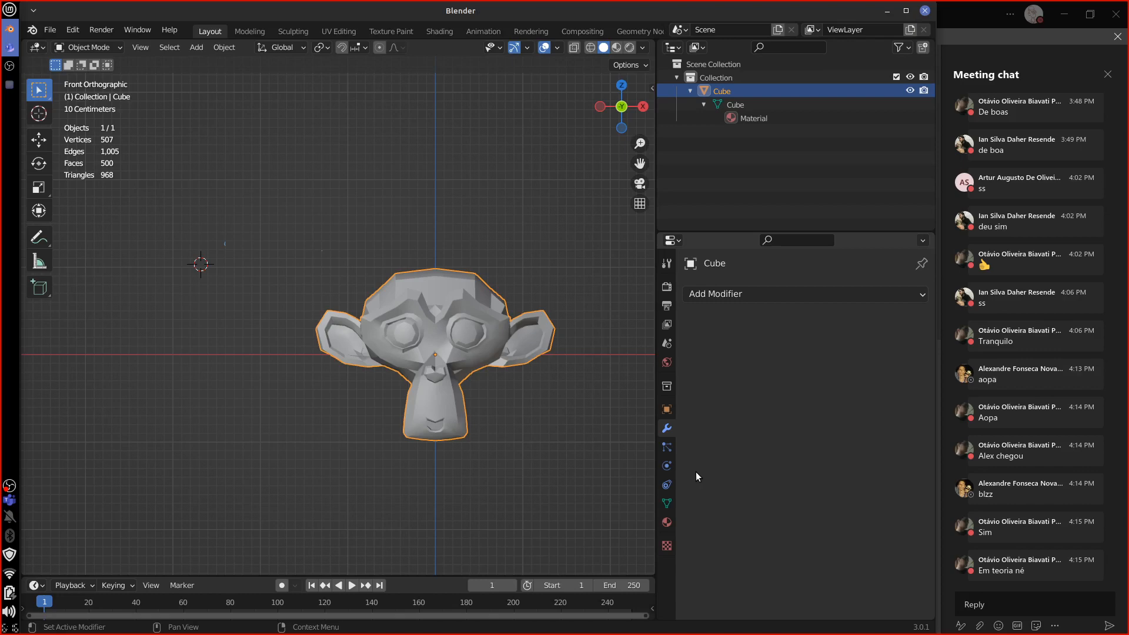
pyautogui.click(724, 297)
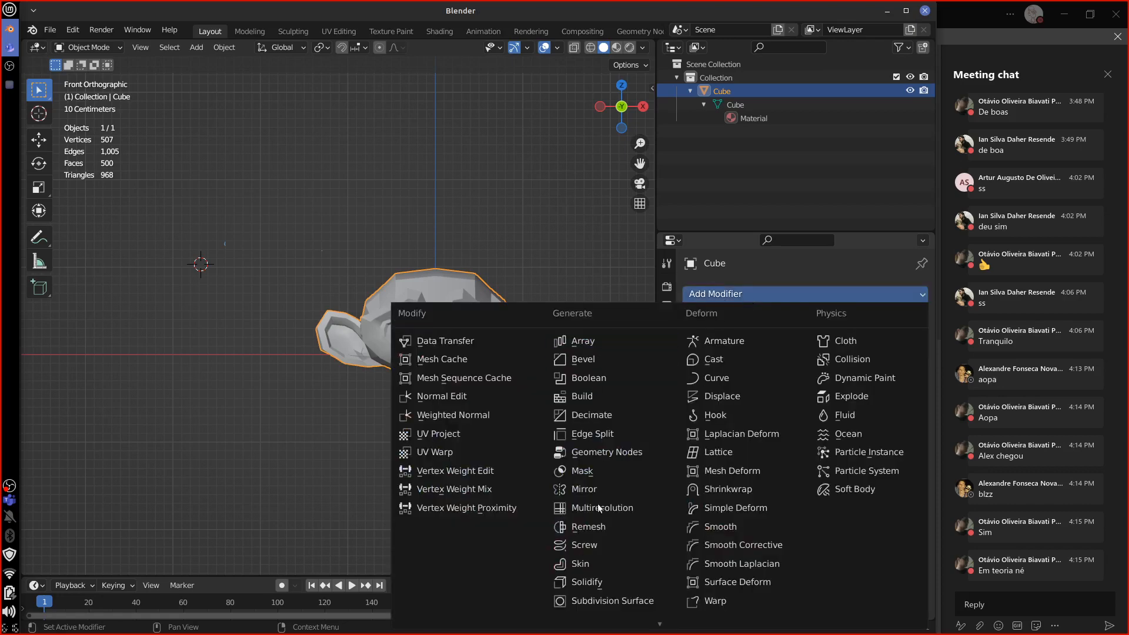
pyautogui.moveTo(610, 631)
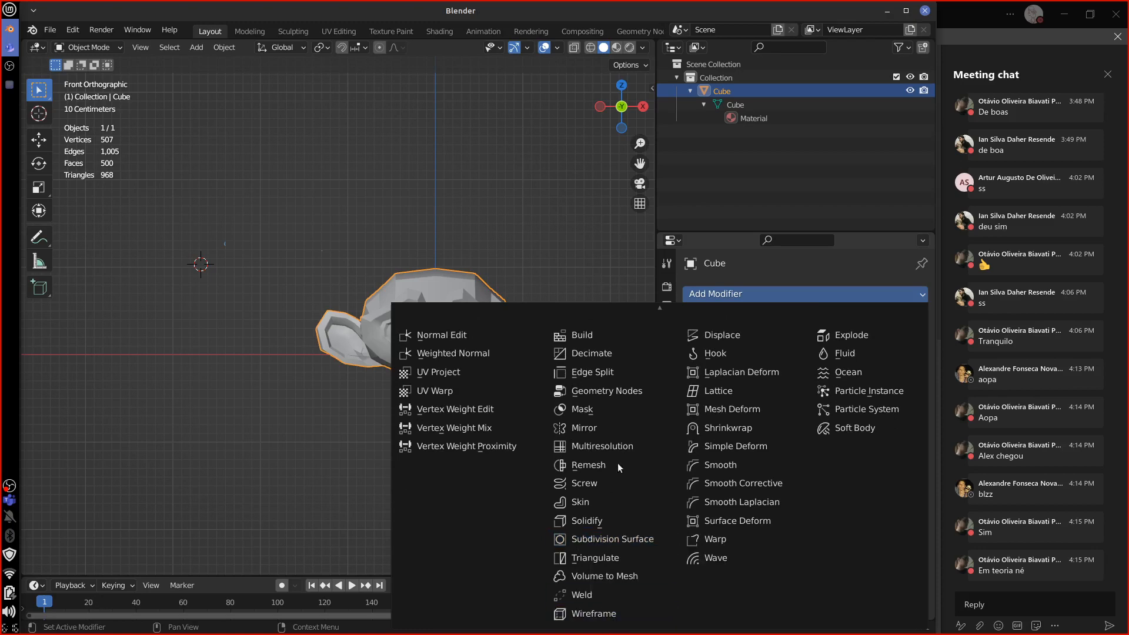
pyautogui.moveTo(738, 231); pyautogui.dragTo(741, 137)
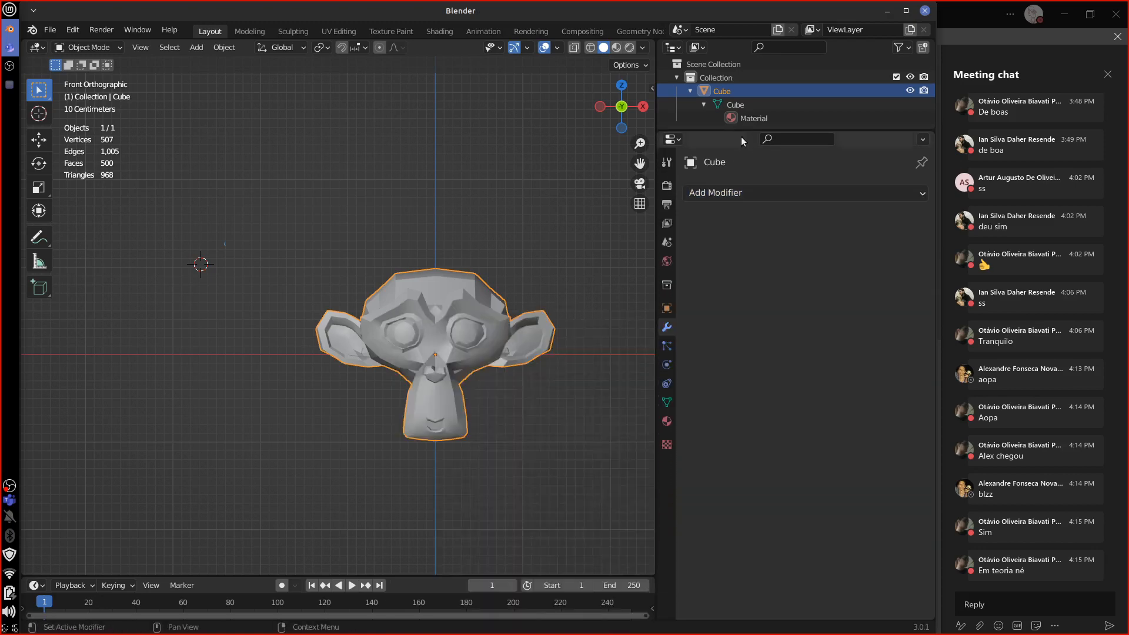
pyautogui.click(738, 193)
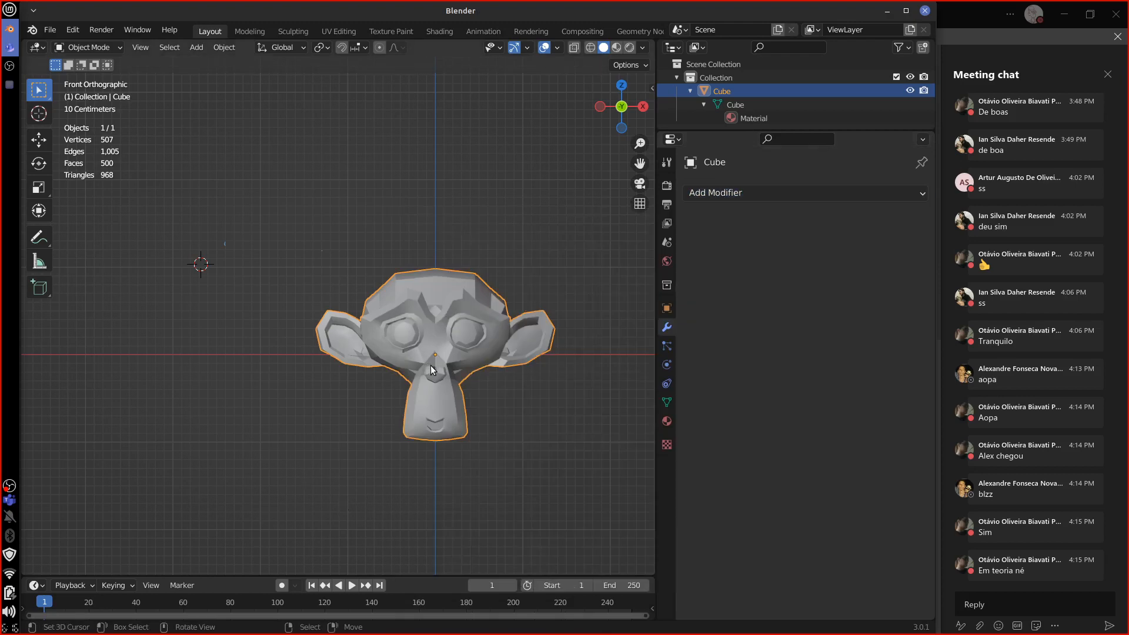
# Delete the monkey and add a mesh cube in its place.
pyautogui.press('Delete')
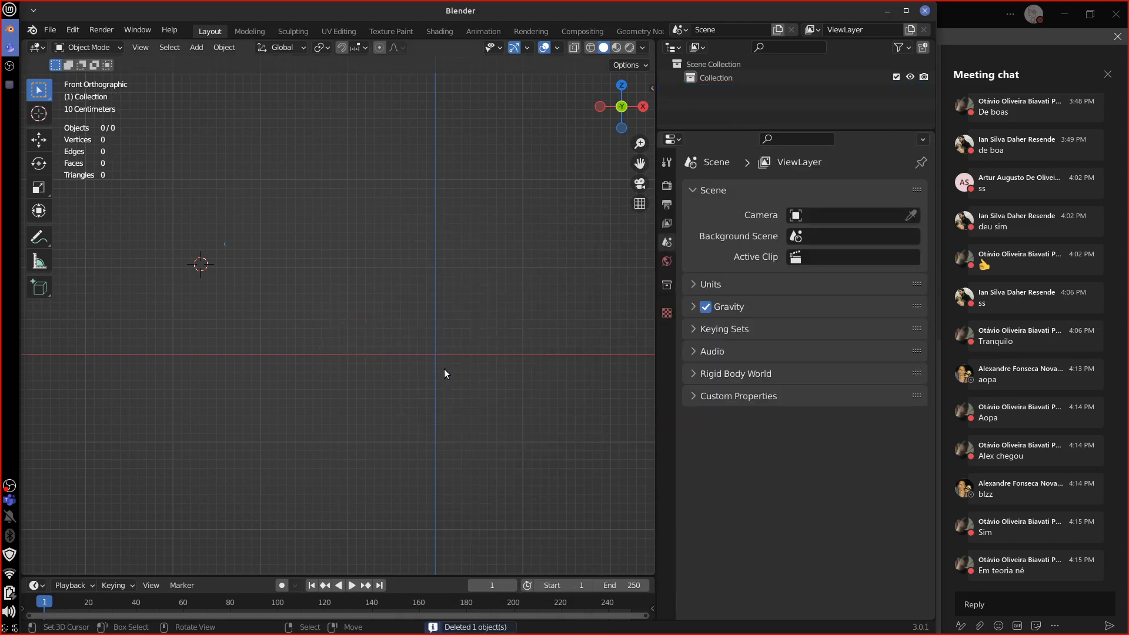
pyautogui.hotkey('shift', 'a')
pyautogui.moveTo(447, 384)
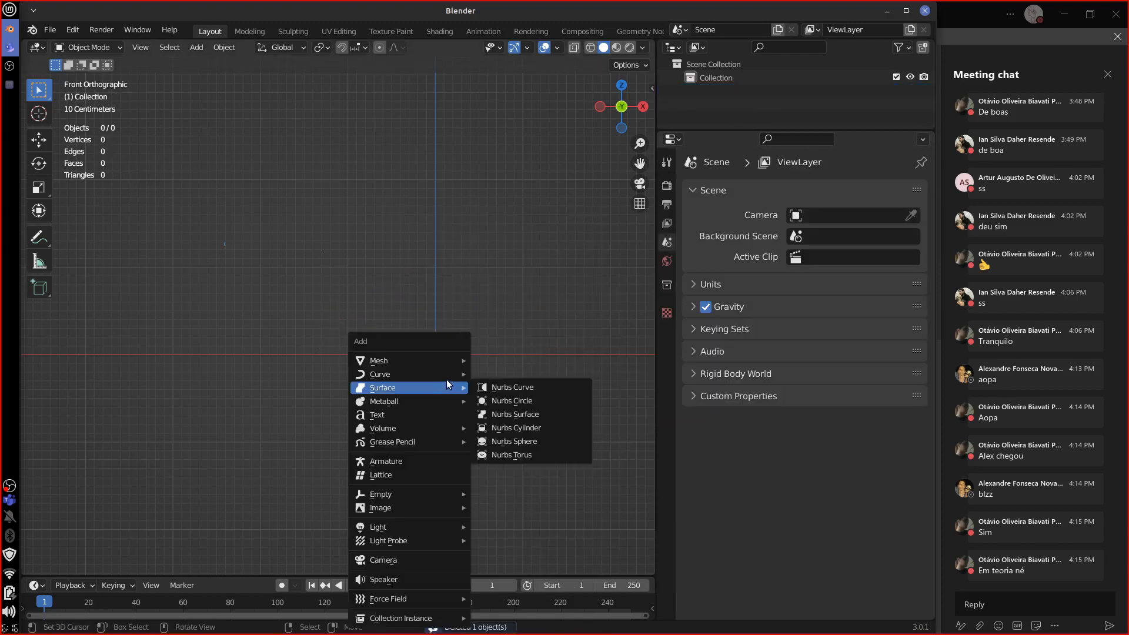
pyautogui.moveTo(448, 361)
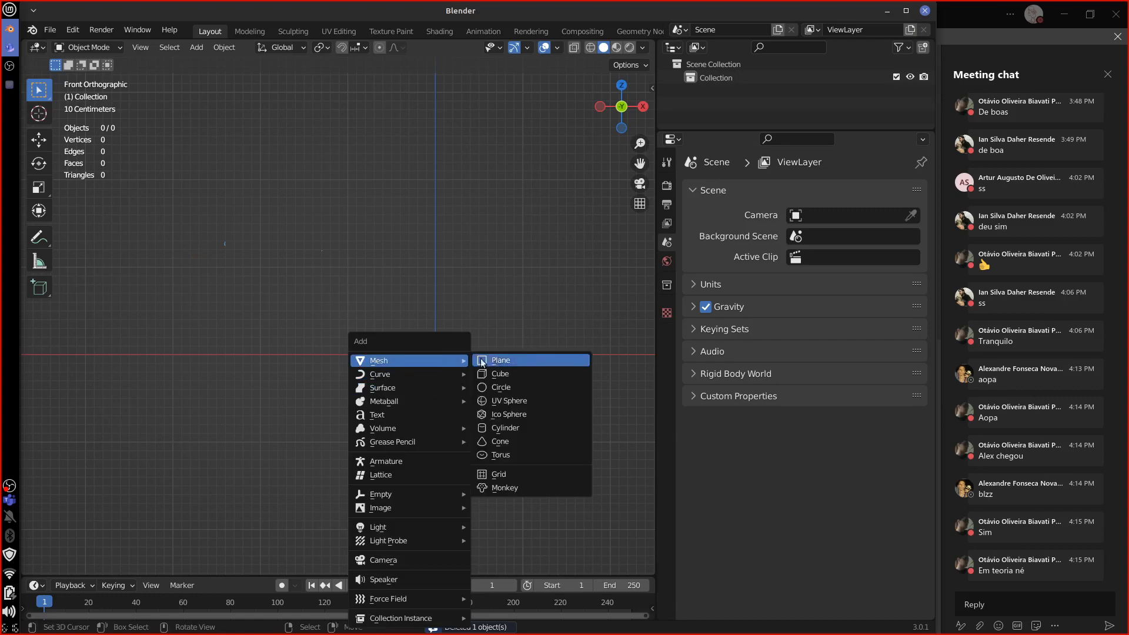
pyautogui.click(529, 374)
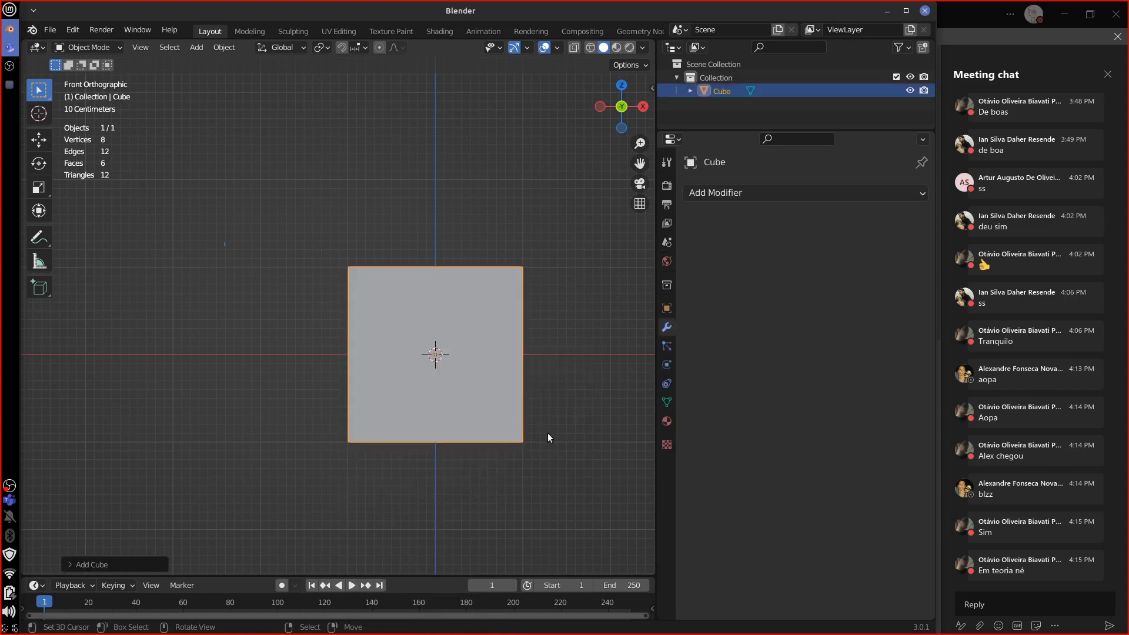
# In Edit Mode, select the four vertices of the cube's +X face and move them inward along X by about 0.4 m.
pyautogui.moveTo(548, 433); pyautogui.dragTo(540, 276, button='middle')
pyautogui.press('Tab')
pyautogui.click(540, 270)
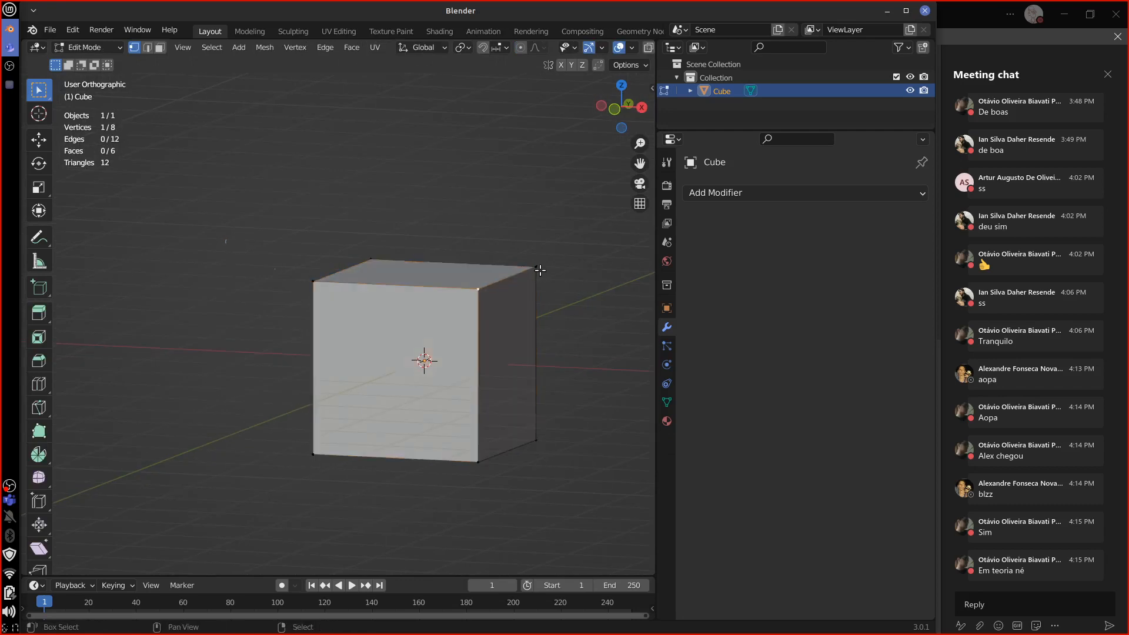
pyautogui.keyDown('shift'); pyautogui.rightClick(540, 270); pyautogui.keyUp('shift')
pyautogui.keyDown('shift'); pyautogui.rightClick(538, 441); pyautogui.keyUp('shift')
pyautogui.keyDown('shift'); pyautogui.rightClick(482, 463); pyautogui.keyUp('shift')
pyautogui.press('KP_1')
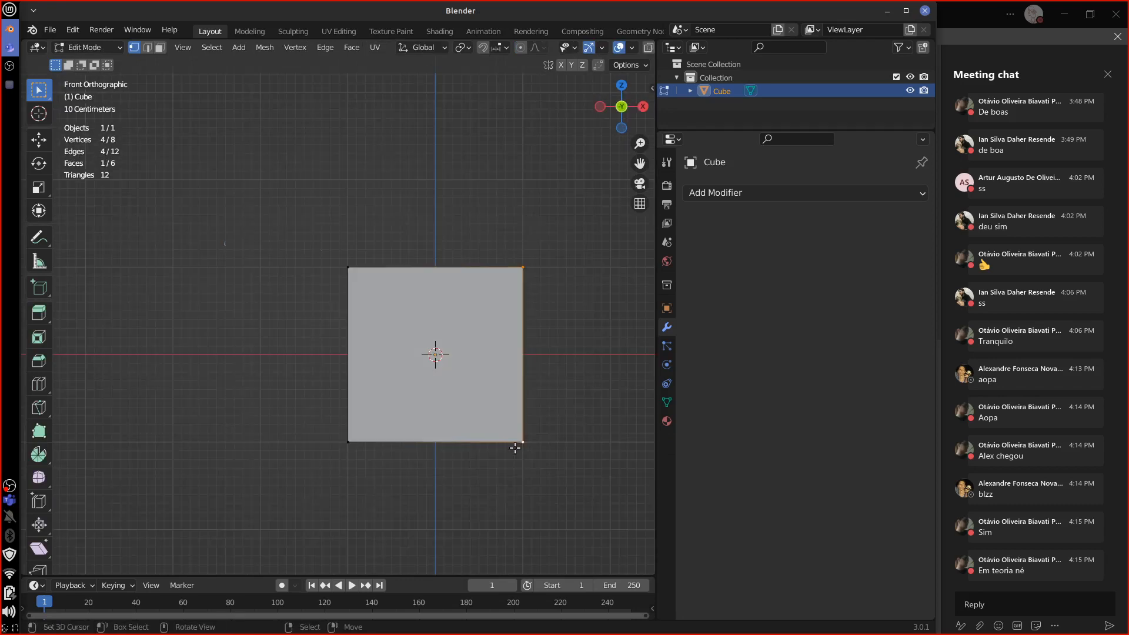
pyautogui.press('g')
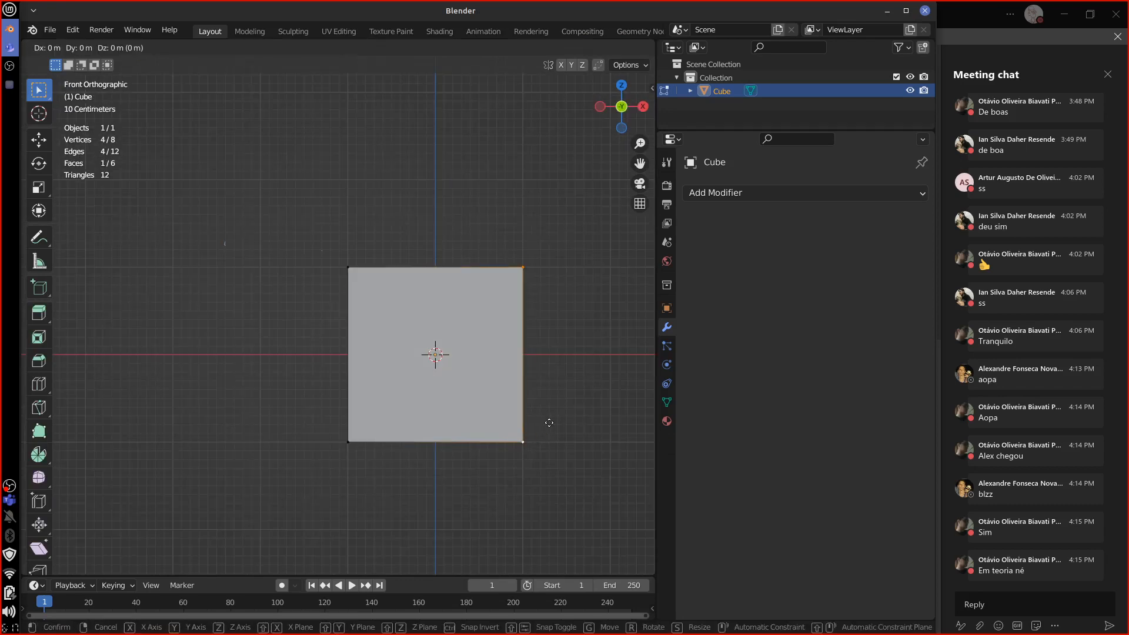
pyautogui.press('x')
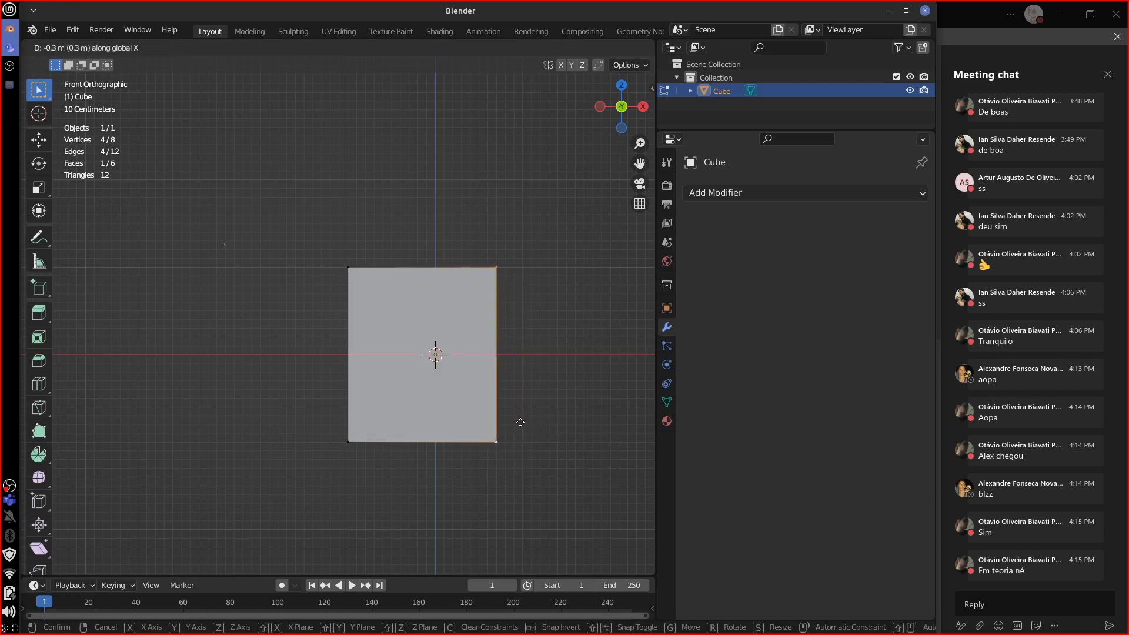
pyautogui.click(513, 421)
# Extrude the selected face practically in place and scale the new face down to 0.4.
pyautogui.press('e')
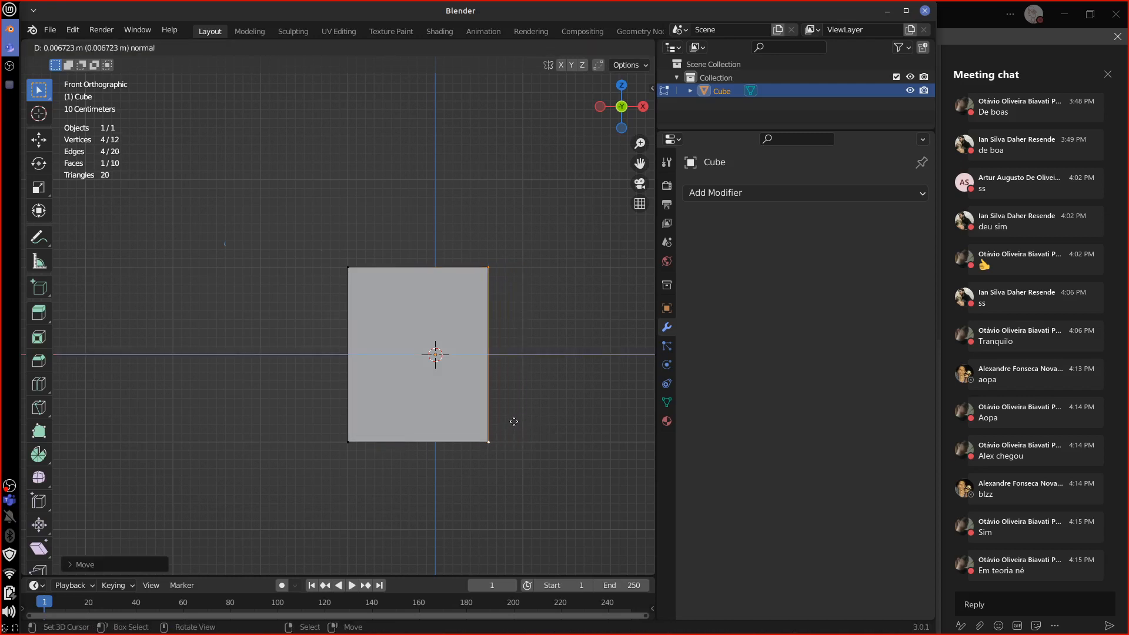
pyautogui.click(514, 422)
pyautogui.press('s')
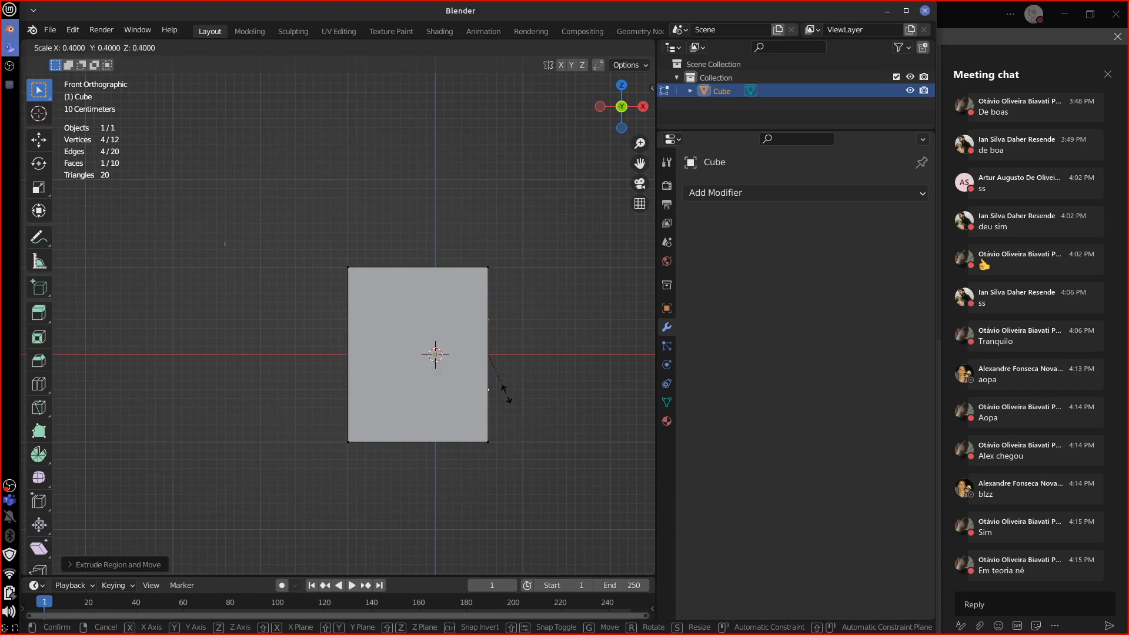
pyautogui.click(506, 393)
# Extrude the small face about 0.4 m outward as a connector stub and return to Object Mode.
pyautogui.press('e')
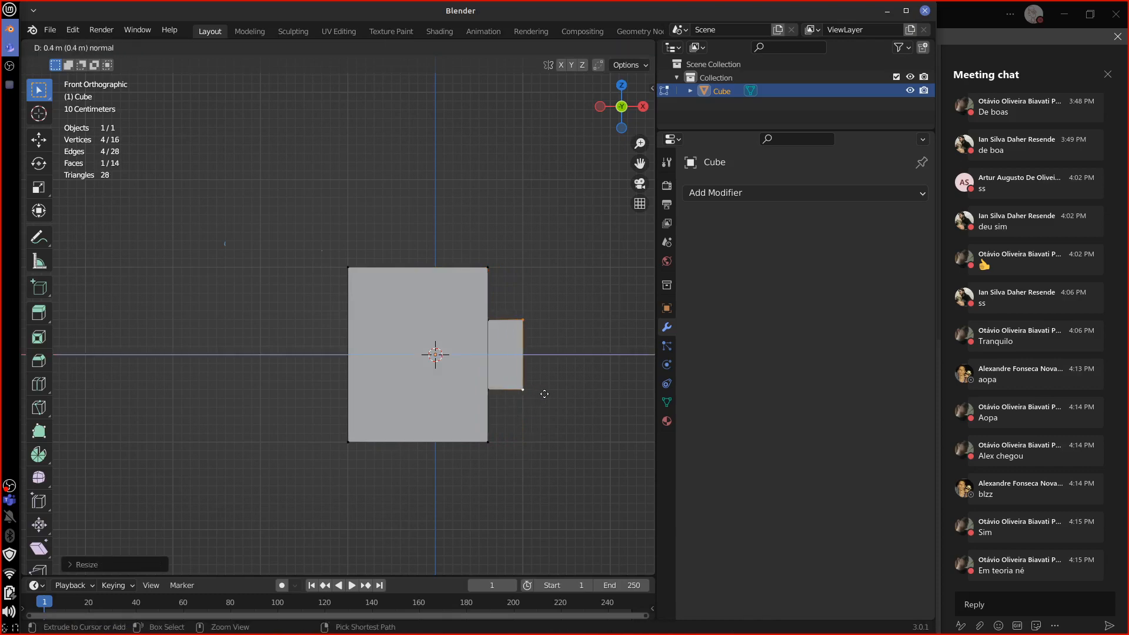
pyautogui.click(541, 393)
pyautogui.press('Tab')
pyautogui.moveTo(534, 429)
pyautogui.mouseDown(button='middle')
pyautogui.moveTo(492, 443)
pyautogui.moveTo(517, 492)
pyautogui.moveTo(545, 445)
pyautogui.mouseUp(button='middle')
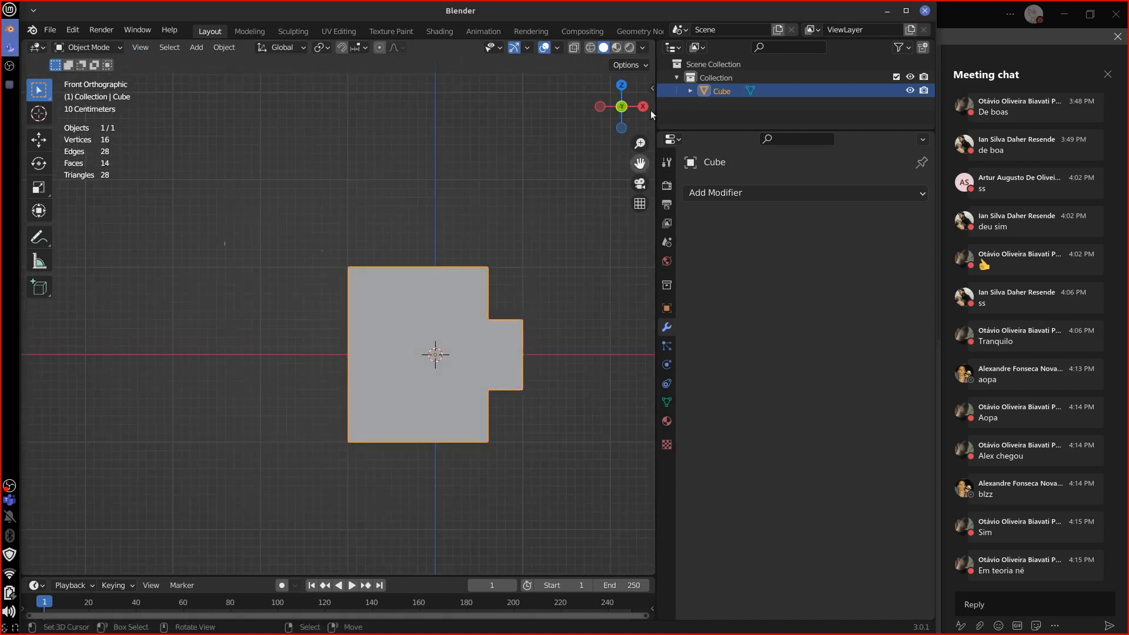
# Turn on Cavity in the viewport shading with its type set to Both and view the object from the front.
pyautogui.click(643, 48)
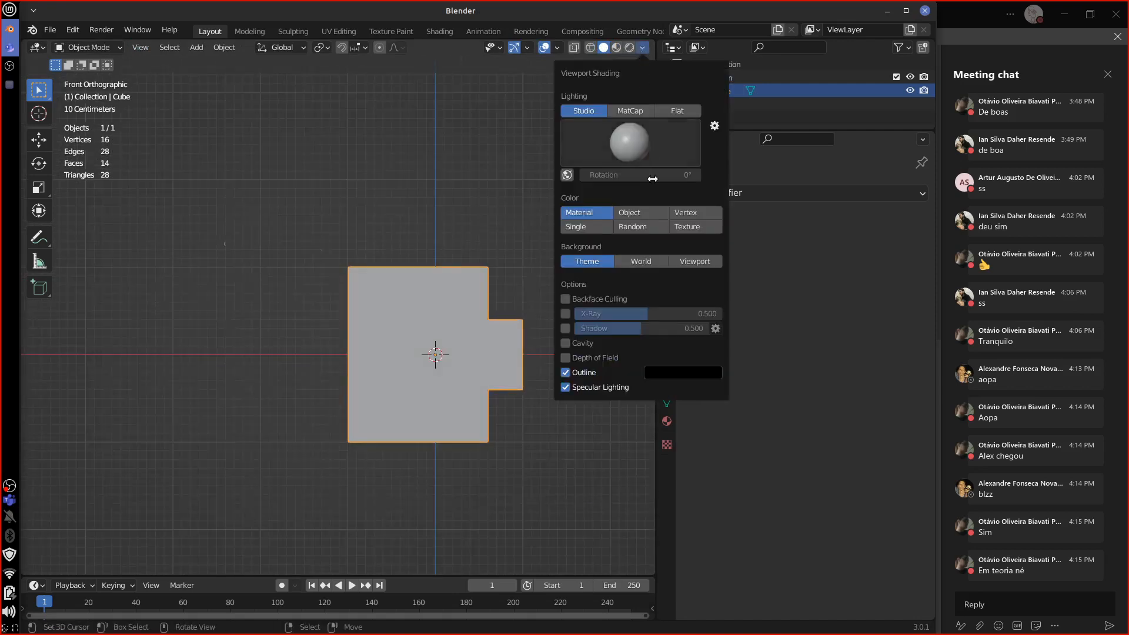
pyautogui.click(567, 344)
pyautogui.click(699, 343)
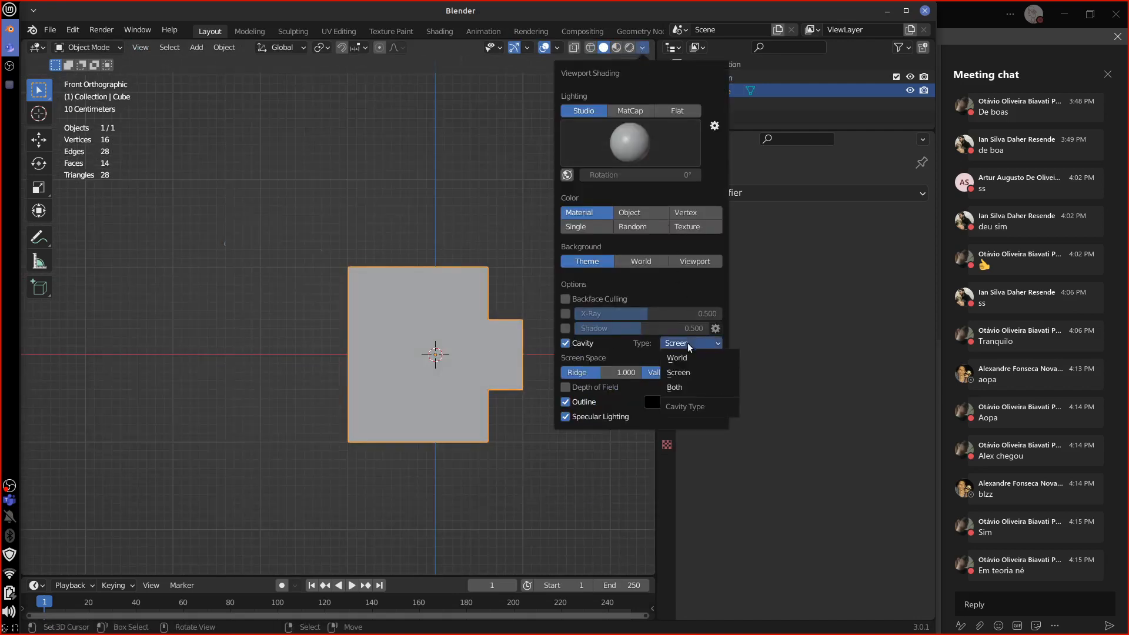
pyautogui.click(686, 387)
pyautogui.moveTo(541, 456); pyautogui.dragTo(491, 426, button='middle')
pyautogui.press('KP_1')
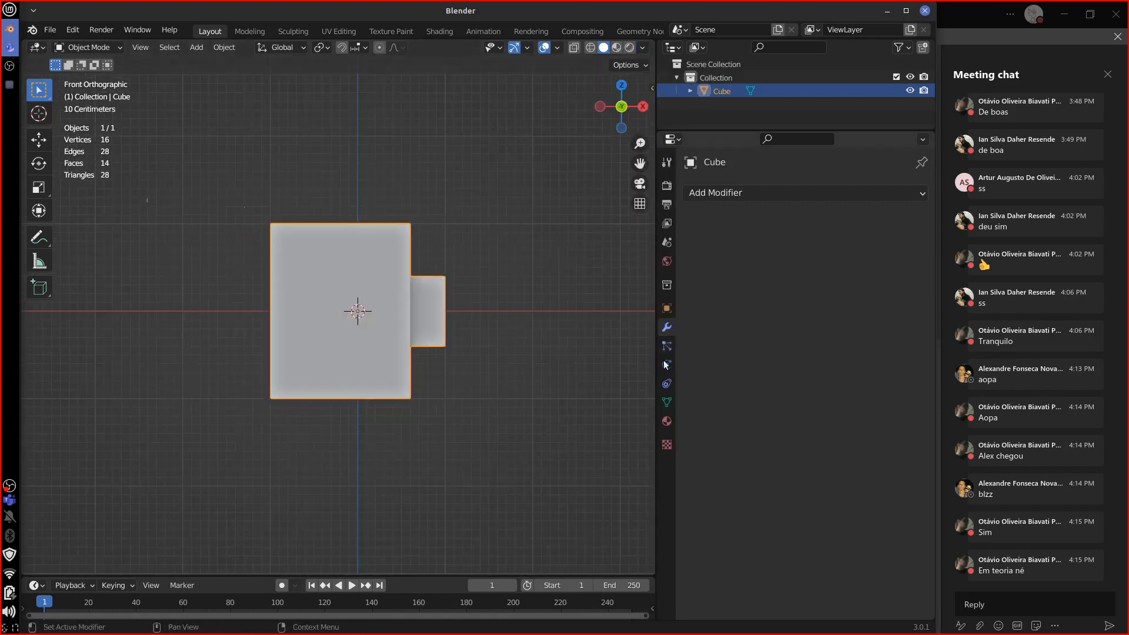
# Add an Array modifier to the cube and set its Count to 6.
pyautogui.click(768, 189)
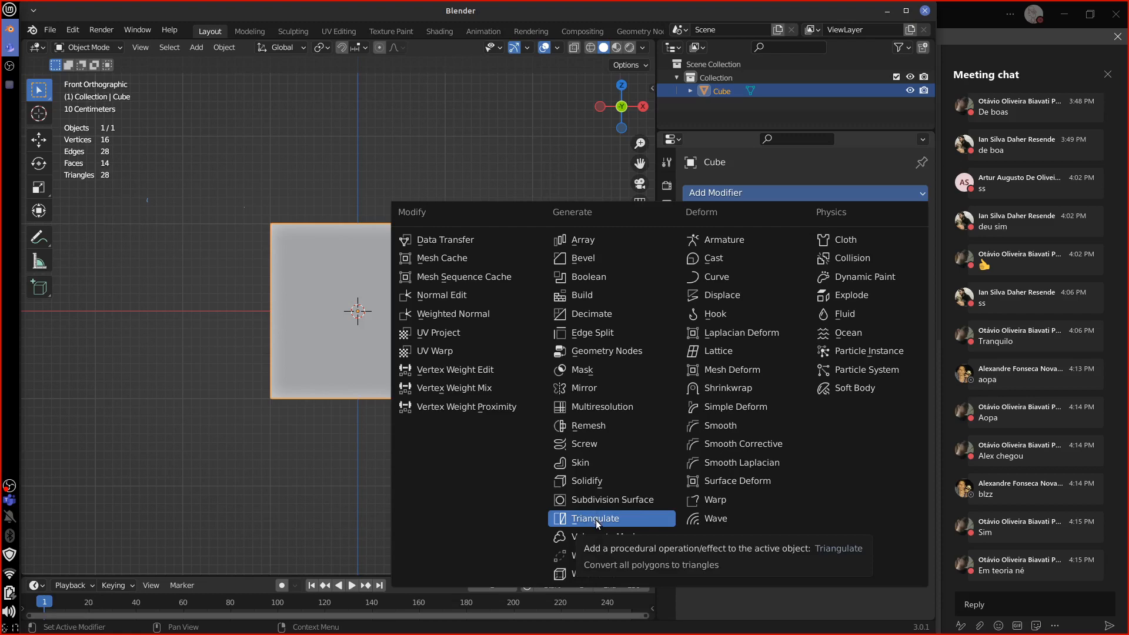
pyautogui.click(595, 241)
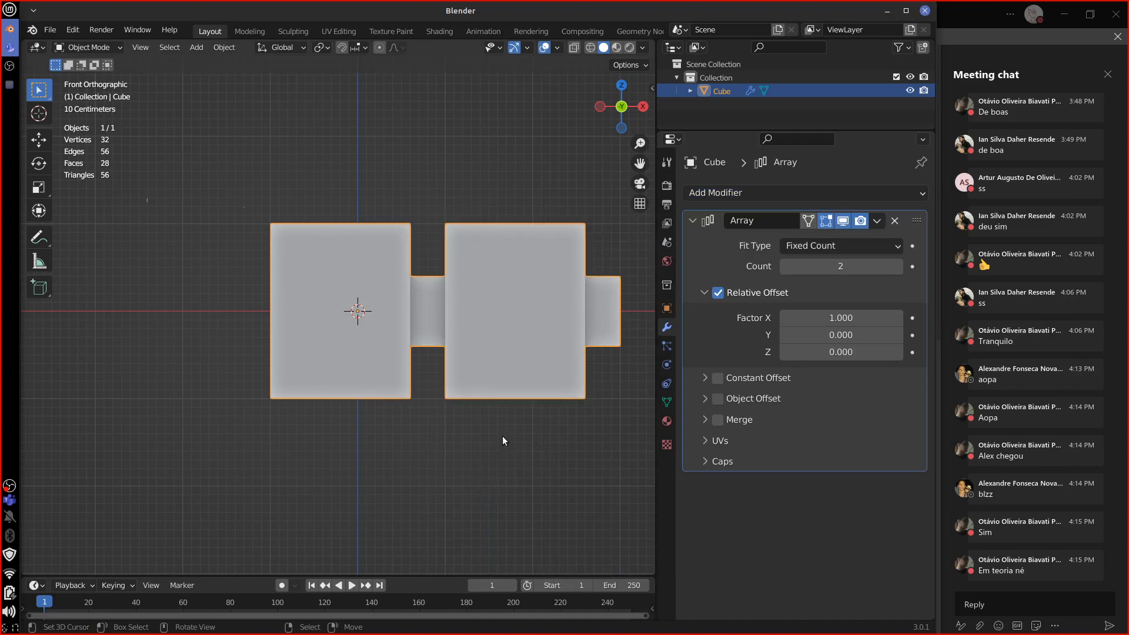
pyautogui.scroll(-2, 503, 438)
pyautogui.keyDown('shift'); pyautogui.moveTo(504, 457); pyautogui.dragTo(423, 494, button='middle'); pyautogui.keyUp('shift')
pyautogui.click(897, 267)
pyautogui.click(897, 266)
pyautogui.click(897, 266)
pyautogui.click(897, 267)
pyautogui.scroll(-3, 432, 490)
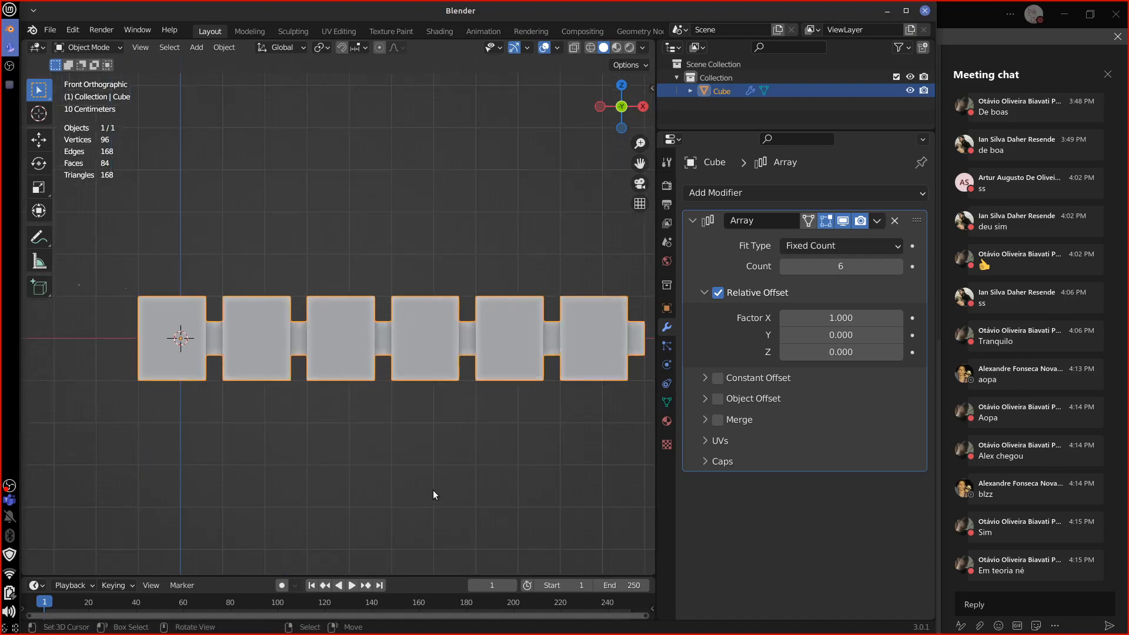
# Set the array's Relative Offset factors to 0.289 in Y and 0.513 in Z.
pyautogui.moveTo(423, 459); pyautogui.dragTo(510, 436, button='middle')
pyautogui.moveTo(832, 333); pyautogui.dragTo(878, 343)
pyautogui.moveTo(562, 428); pyautogui.dragTo(679, 383, button='middle')
pyautogui.moveTo(823, 352); pyautogui.dragTo(796, 331)
pyautogui.moveTo(577, 411); pyautogui.dragTo(654, 403, button='middle')
# Enable the array's Constant Offset and set its Distance X to -0.64275 m.
pyautogui.click(739, 388)
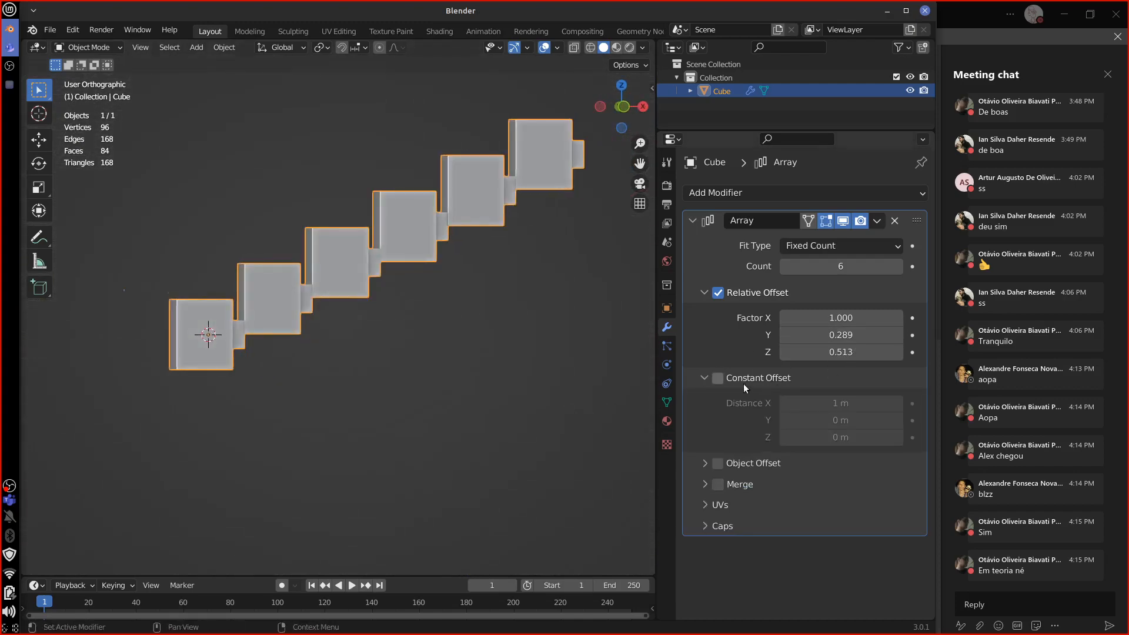
pyautogui.click(744, 383)
pyautogui.moveTo(618, 433); pyautogui.dragTo(553, 428, button='middle')
pyautogui.moveTo(784, 403); pyautogui.dragTo(764, 419)
pyautogui.moveTo(623, 438); pyautogui.dragTo(414, 416, button='middle')
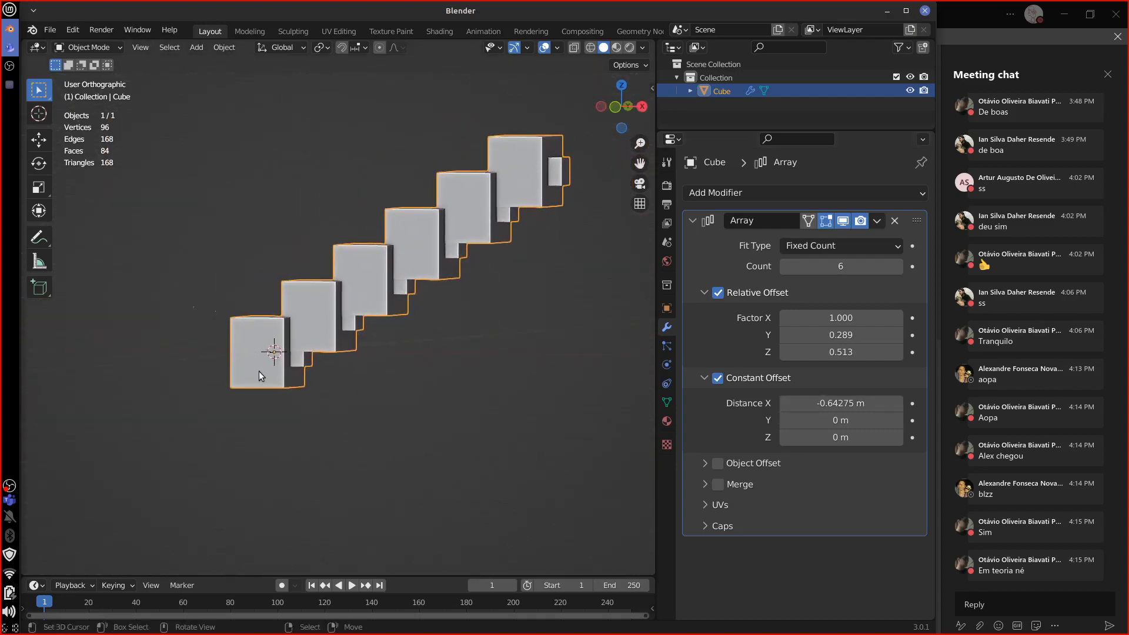
pyautogui.moveTo(292, 447); pyautogui.dragTo(324, 419, button='middle')
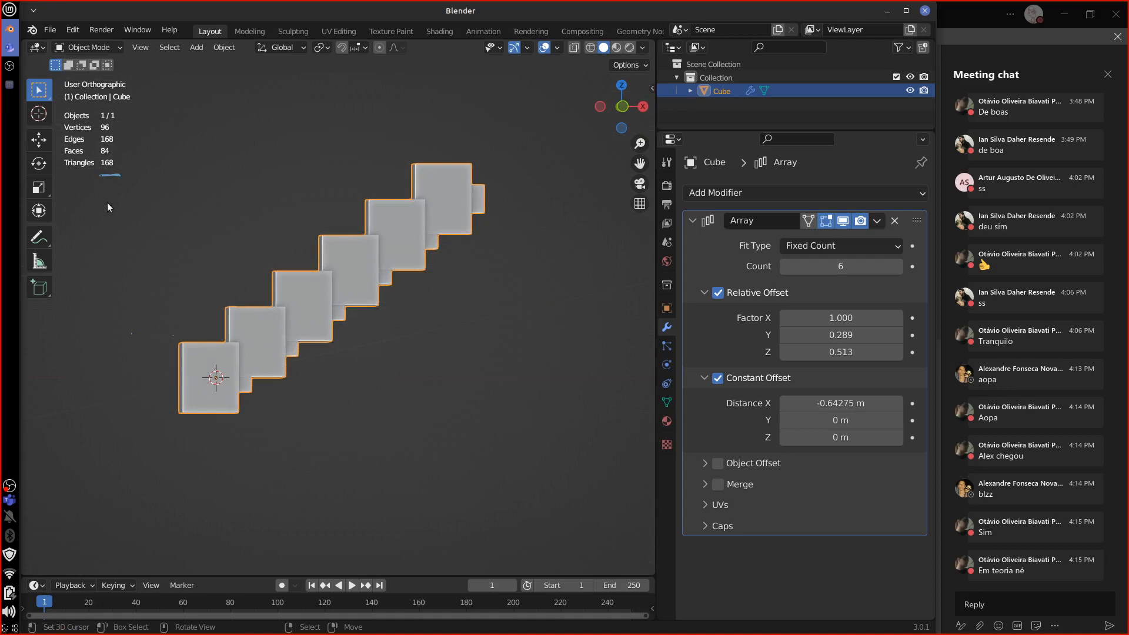
# Turn off the array's Constant Offset and set the Count to 7.
pyautogui.moveTo(107, 207); pyautogui.dragTo(112, 177, button='right')
pyautogui.click(717, 380)
pyautogui.moveTo(590, 482)
pyautogui.mouseDown(button='middle')
pyautogui.moveTo(552, 499)
pyautogui.moveTo(582, 485)
pyautogui.mouseUp(button='middle')
pyautogui.click(896, 267)
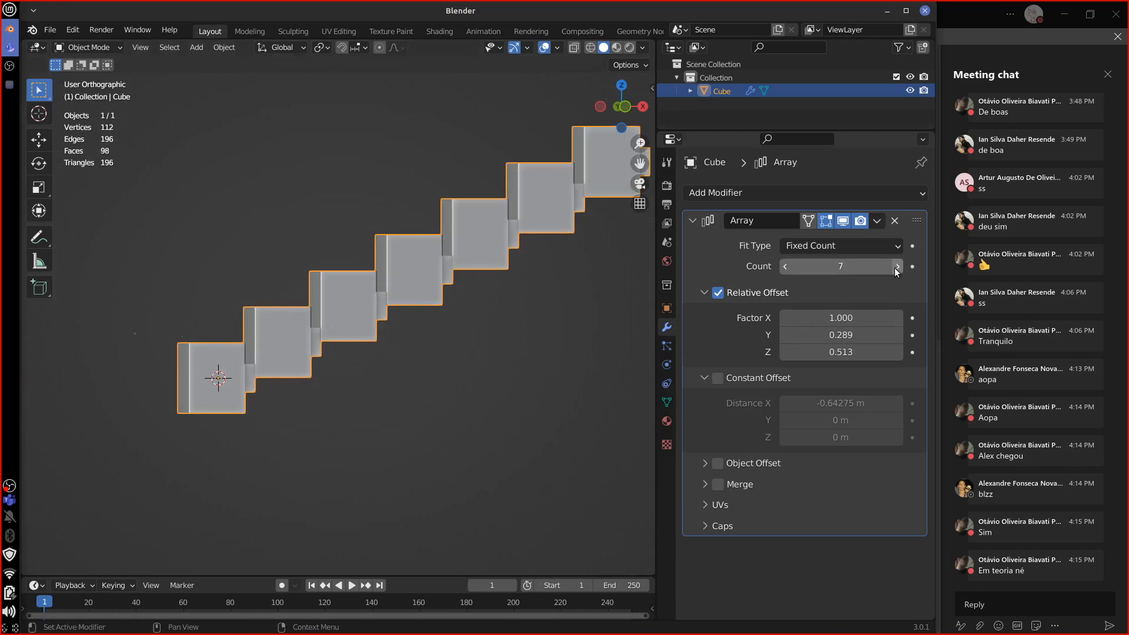
# Set the array's Relative Offset Factor X to 0.444.
pyautogui.keyDown('shift'); pyautogui.moveTo(571, 407); pyautogui.dragTo(466, 440, button='middle'); pyautogui.keyUp('shift')
pyautogui.moveTo(855, 319)
pyautogui.mouseDown()
pyautogui.moveTo(917, 318)
pyautogui.moveTo(824, 318)
pyautogui.moveTo(866, 325)
pyautogui.mouseUp()
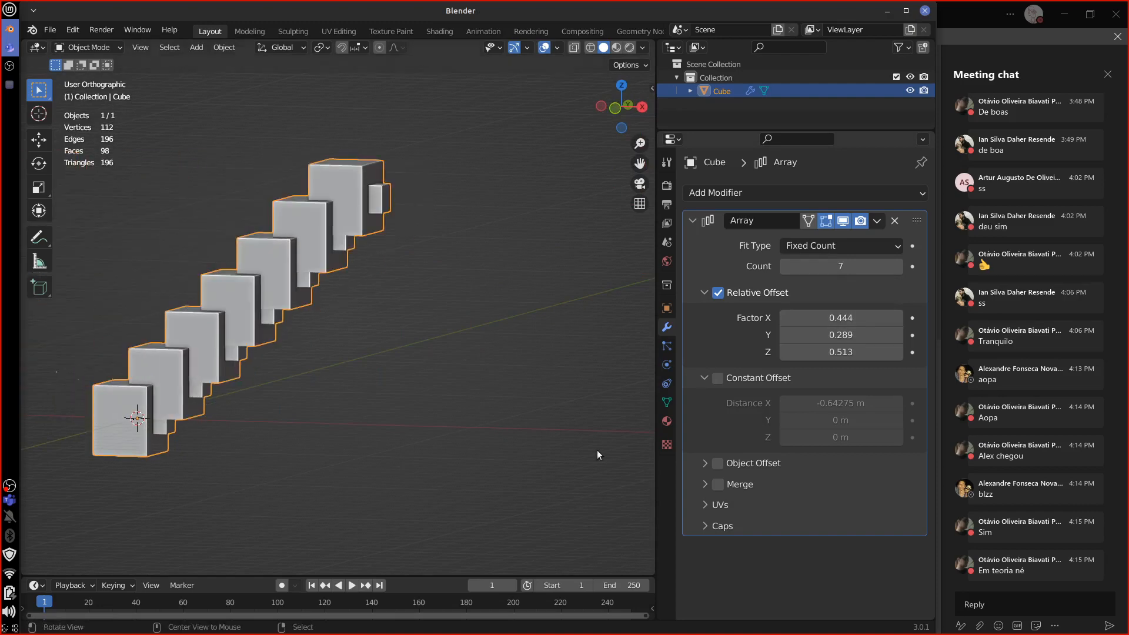
pyautogui.moveTo(598, 453); pyautogui.dragTo(485, 400, button='middle')
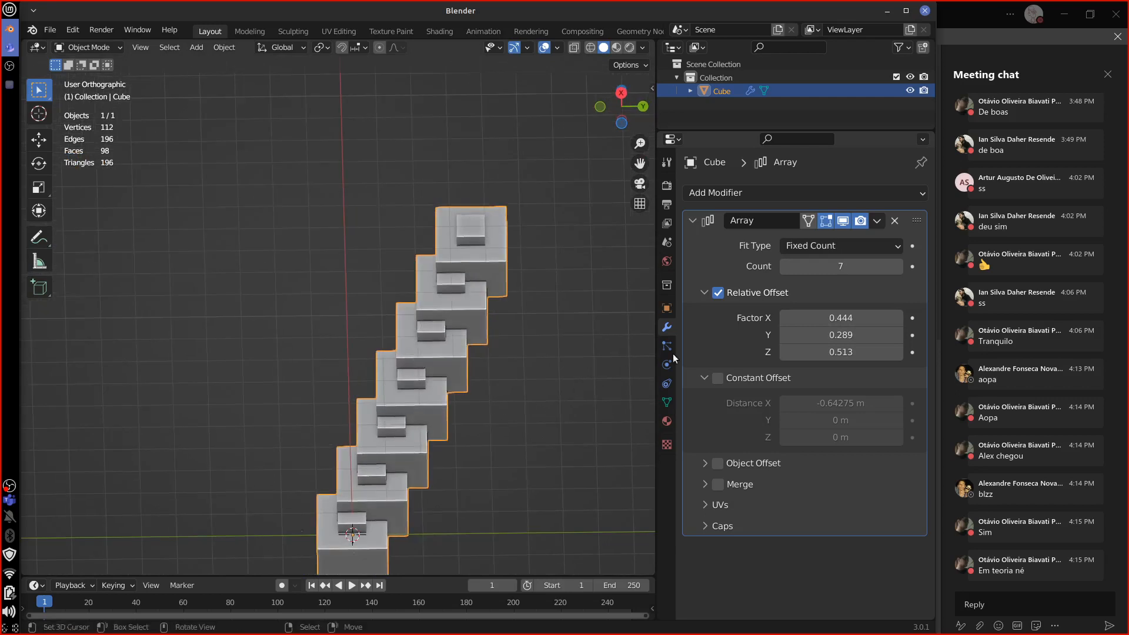
# Set the array's Relative Offset factors to 0.378 in X and 0 in Y.
pyautogui.moveTo(847, 319); pyautogui.dragTo(785, 336)
pyautogui.click(845, 339)
pyautogui.write('0')
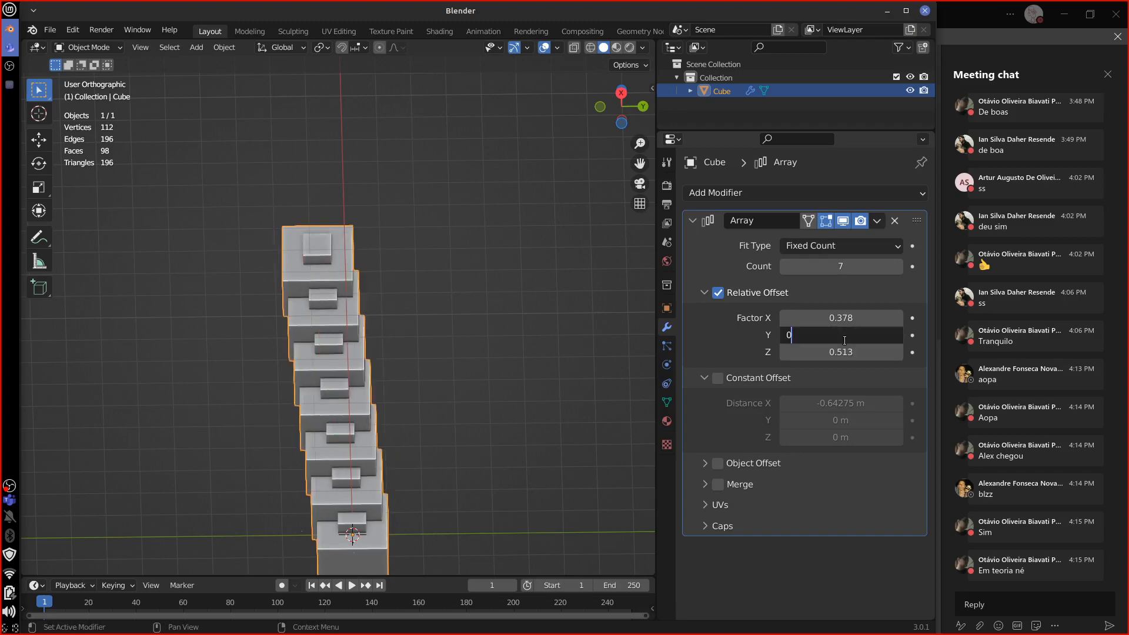
pyautogui.press('Return')
pyautogui.moveTo(559, 466); pyautogui.dragTo(497, 465, button='middle')
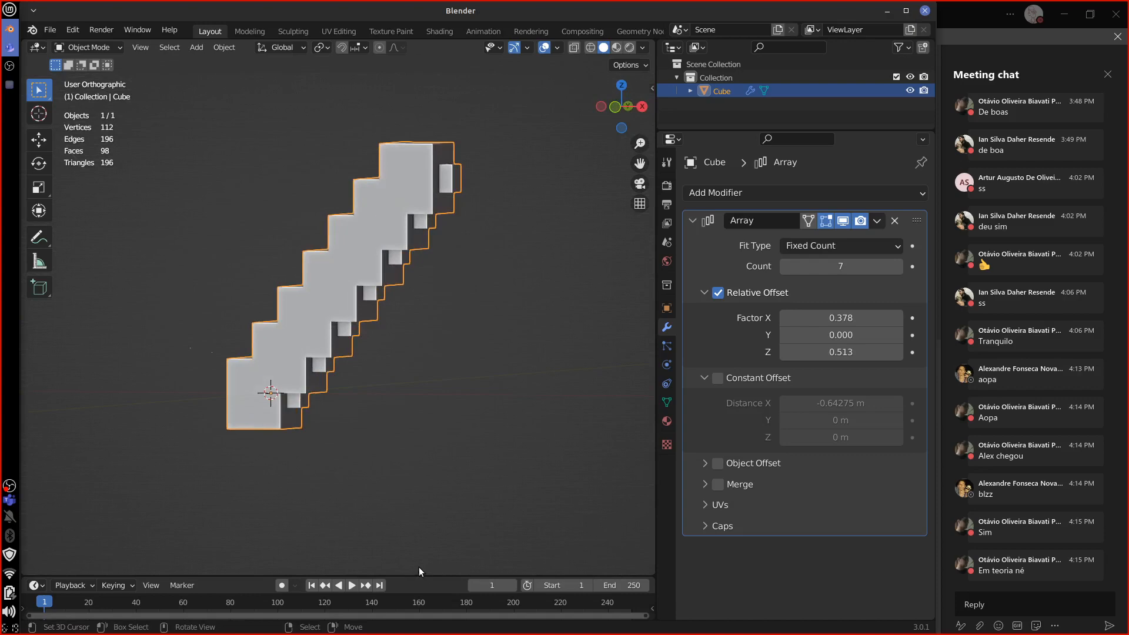
pyautogui.moveTo(440, 538); pyautogui.dragTo(435, 515, button='middle')
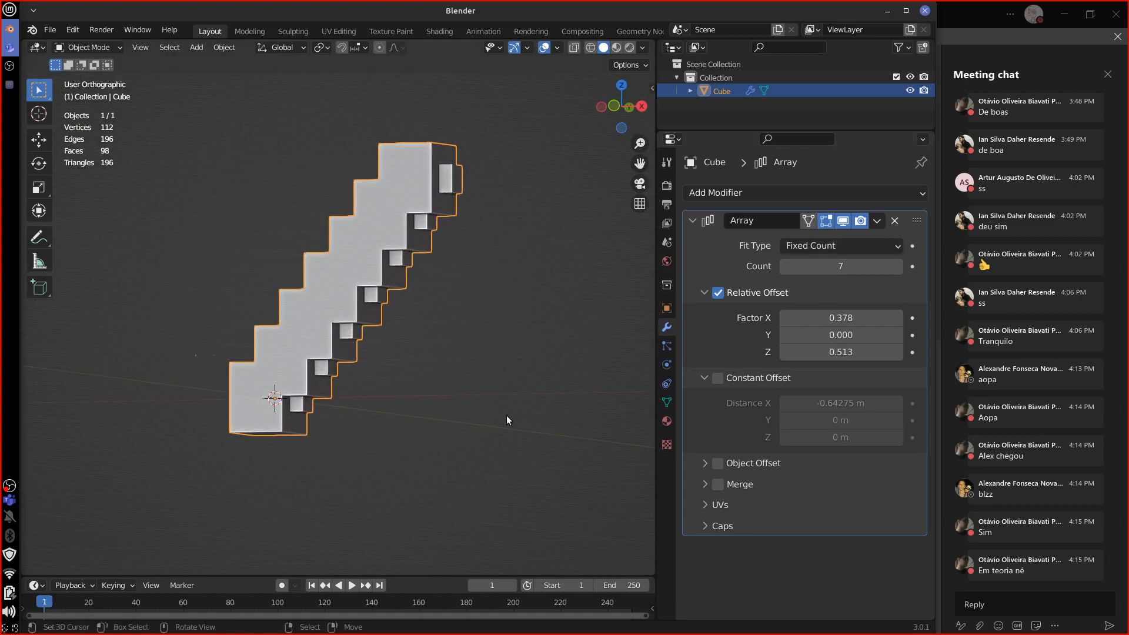
# Replace the cube's Array modifier with a Bevel modifier and set its Amount to 0.1208 m.
pyautogui.click(895, 221)
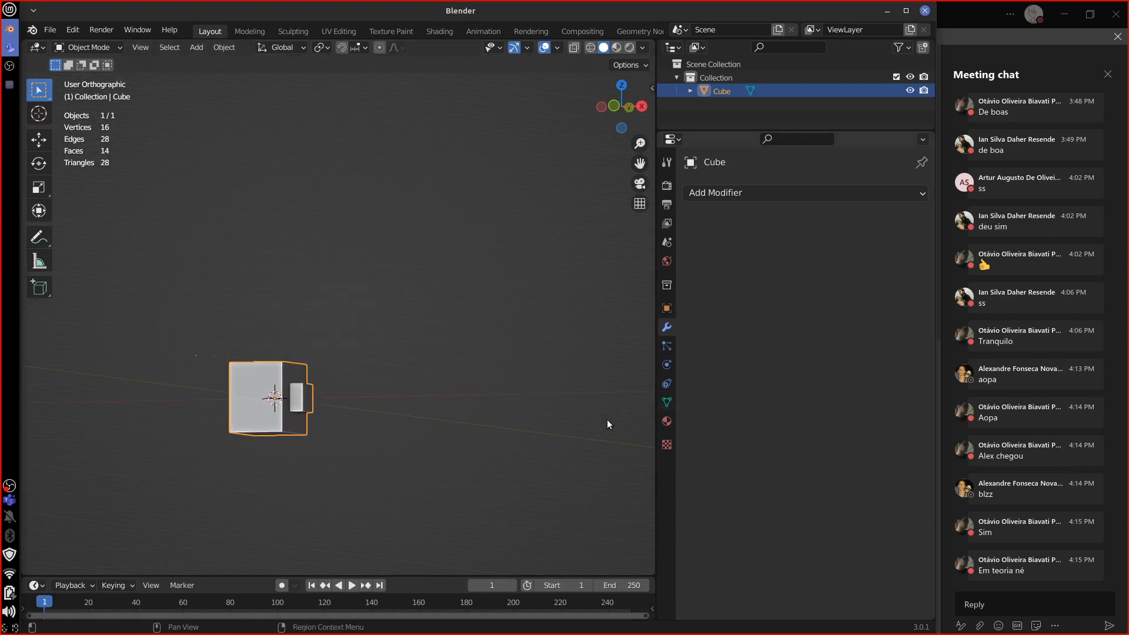
pyautogui.moveTo(607, 419); pyautogui.dragTo(470, 467, button='middle')
pyautogui.press('z')
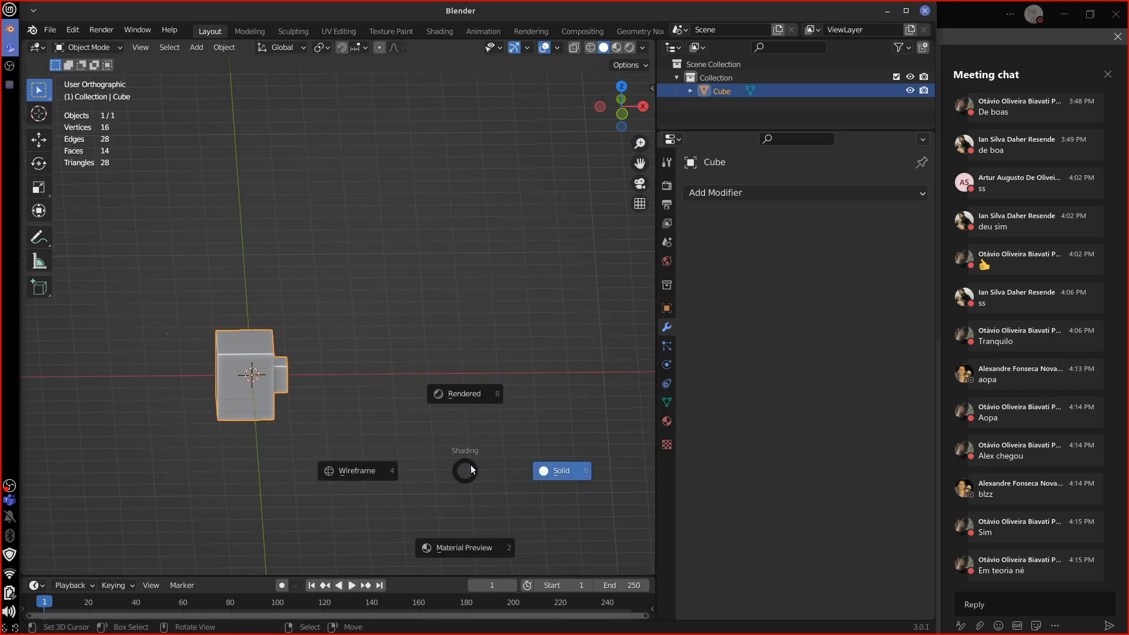
pyautogui.click(763, 192)
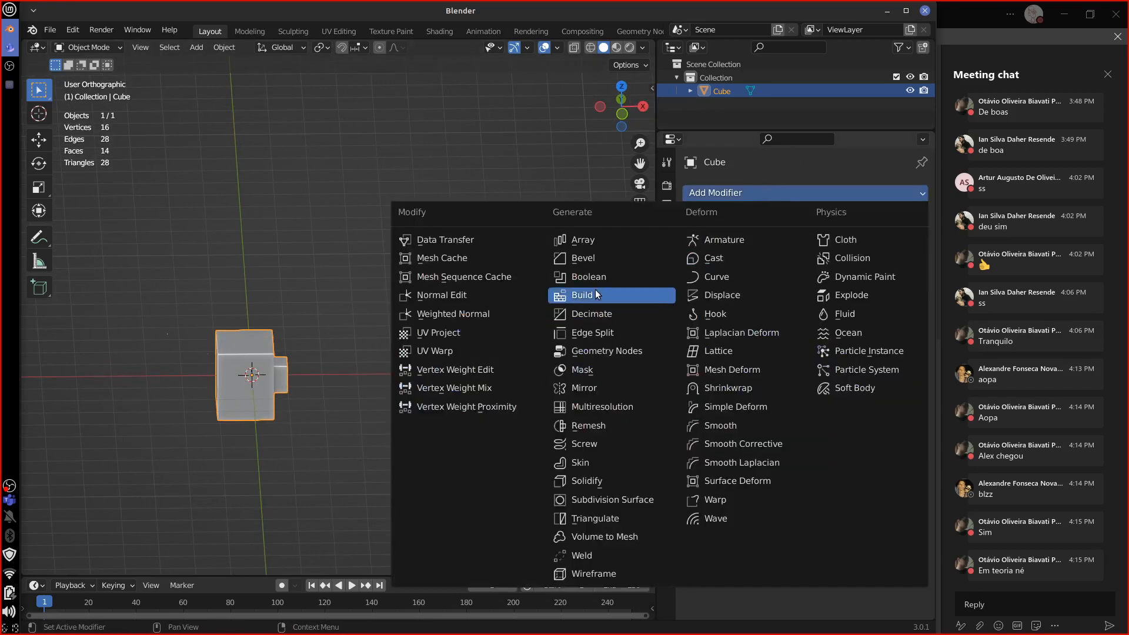
pyautogui.click(606, 255)
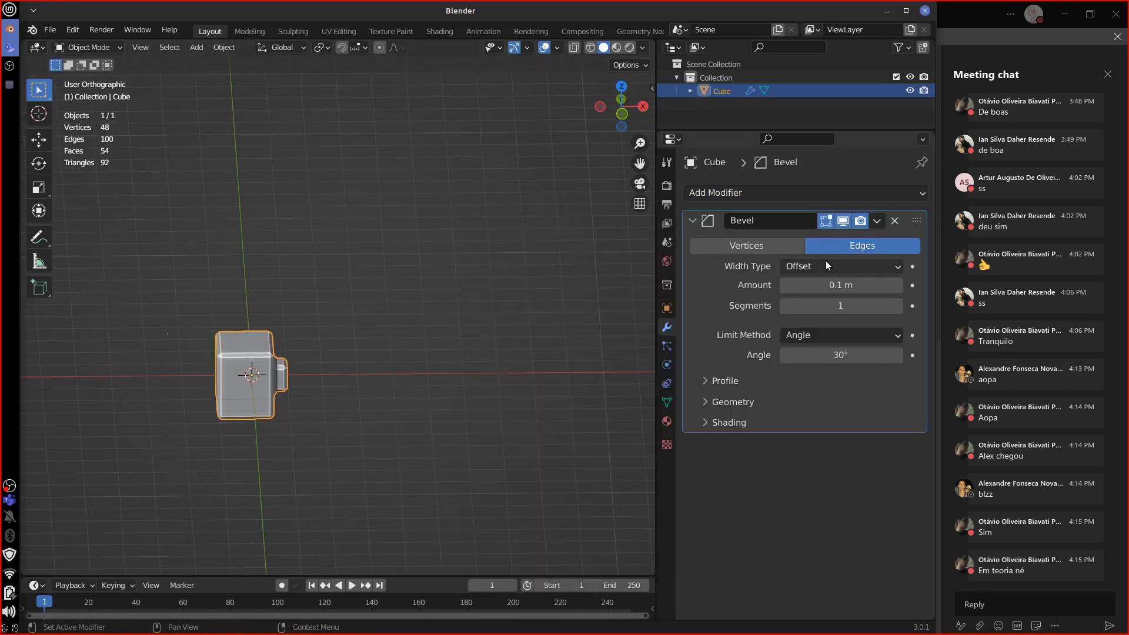
pyautogui.moveTo(832, 287)
pyautogui.mouseDown()
pyautogui.moveTo(854, 284)
pyautogui.moveTo(835, 285)
pyautogui.mouseUp()
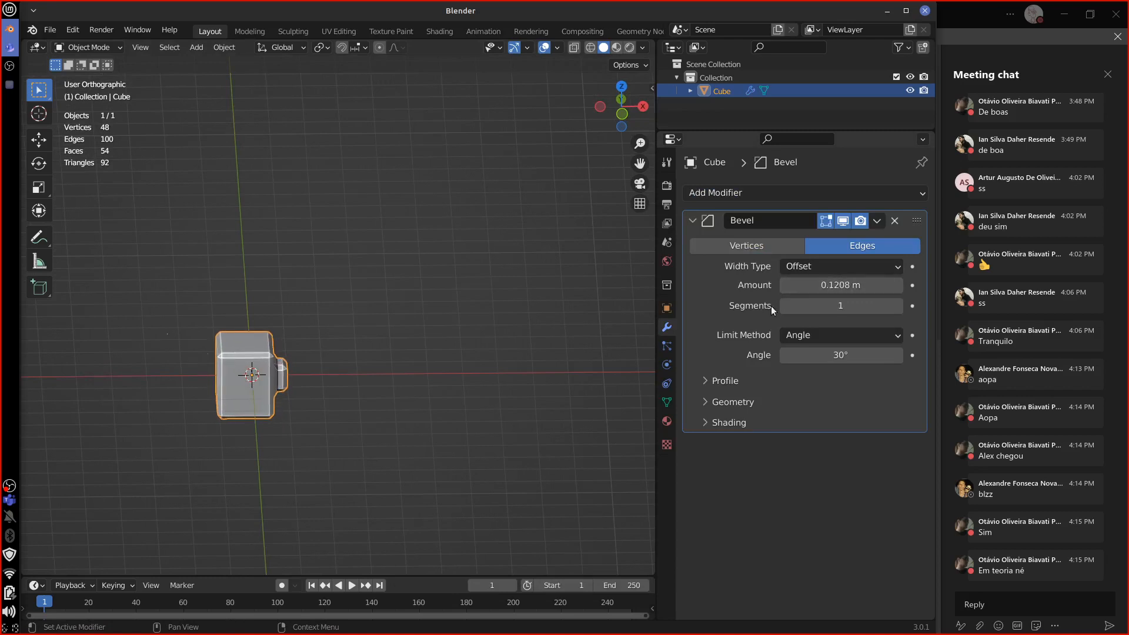
# Remove the Bevel modifier and delete the cube from the scene.
pyautogui.click(895, 221)
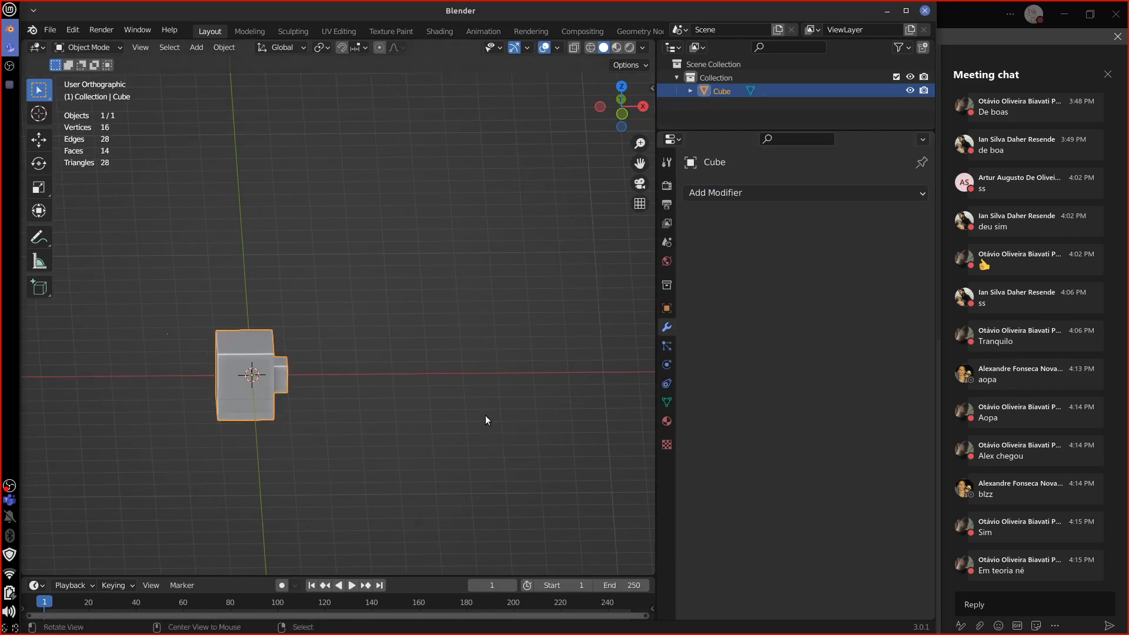
pyautogui.moveTo(485, 415); pyautogui.dragTo(450, 429, button='middle')
pyautogui.press('x')
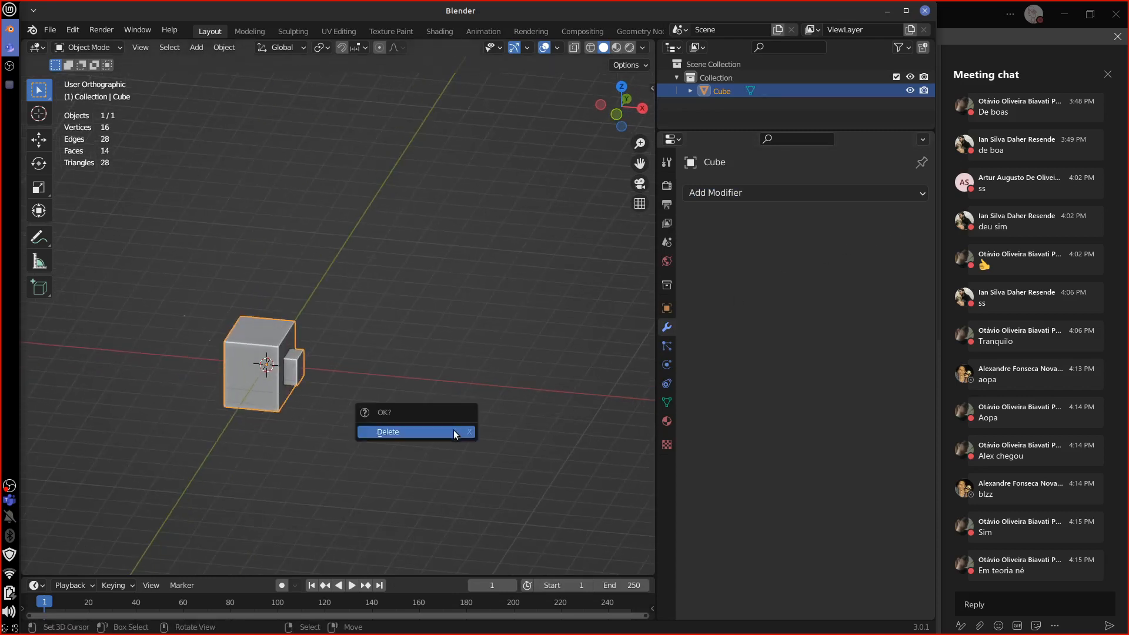
pyautogui.click(453, 430)
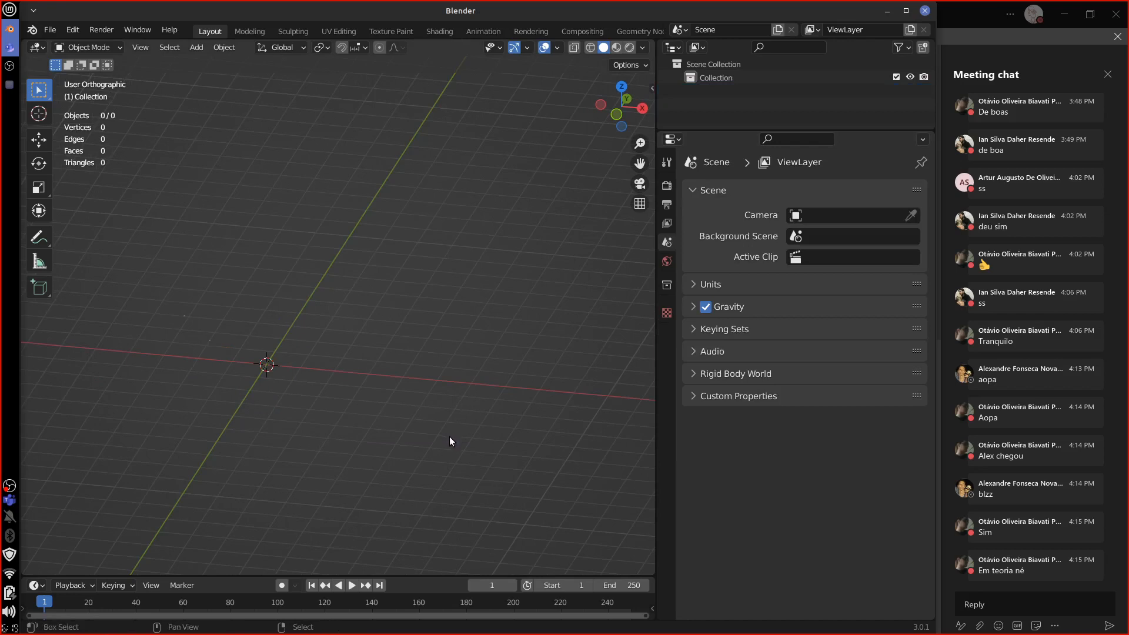
# Add a Monkey mesh at the 3D cursor.
pyautogui.hotkey('shift', 'a')
pyautogui.moveTo(450, 365)
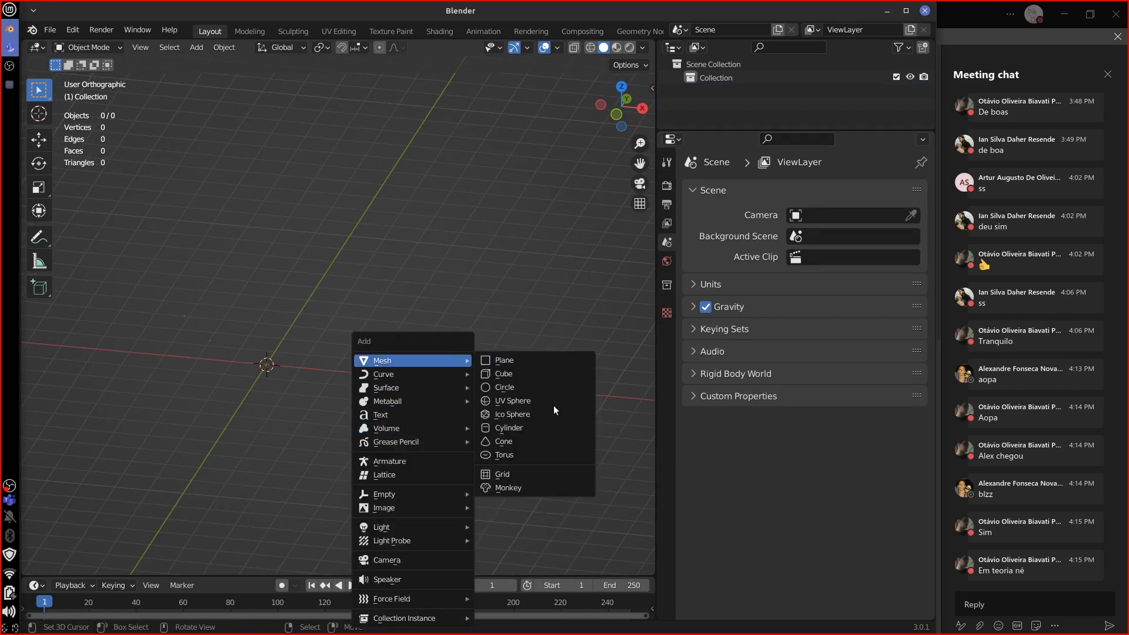
pyautogui.click(553, 488)
# Add a Subdivision Surface modifier to the monkey head with viewport level 2 and apply it.
pyautogui.click(772, 190)
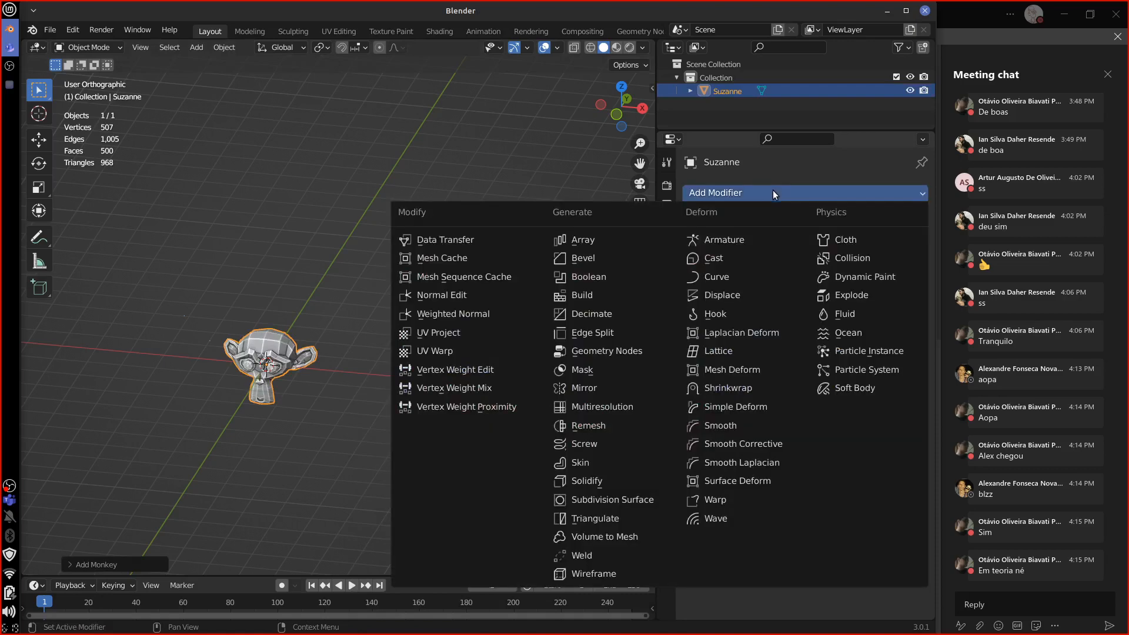
pyautogui.click(613, 499)
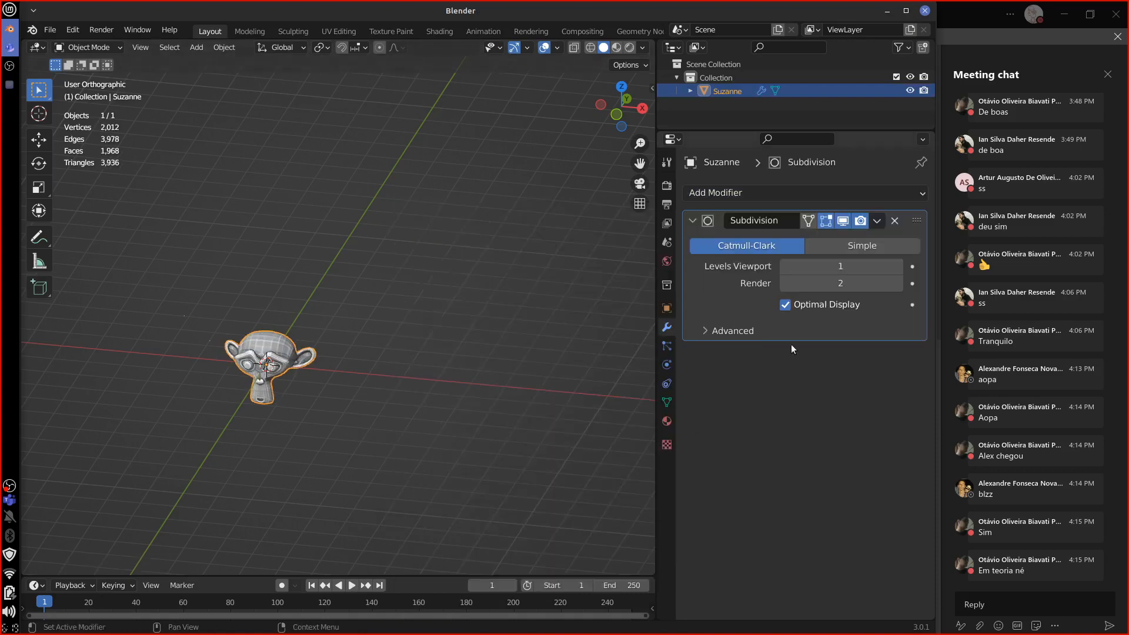
pyautogui.click(894, 264)
pyautogui.click(877, 220)
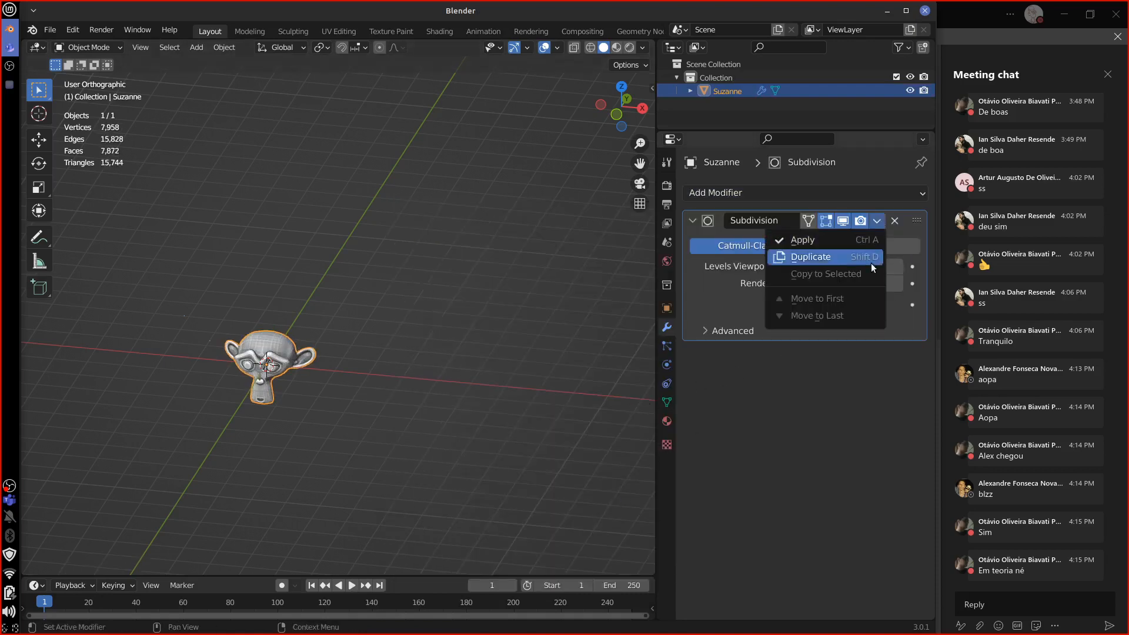
pyautogui.click(850, 249)
# Apply smooth shading to the subdivided monkey head.
pyautogui.moveTo(466, 454); pyautogui.dragTo(409, 354, button='middle')
pyautogui.scroll(3, 451, 420)
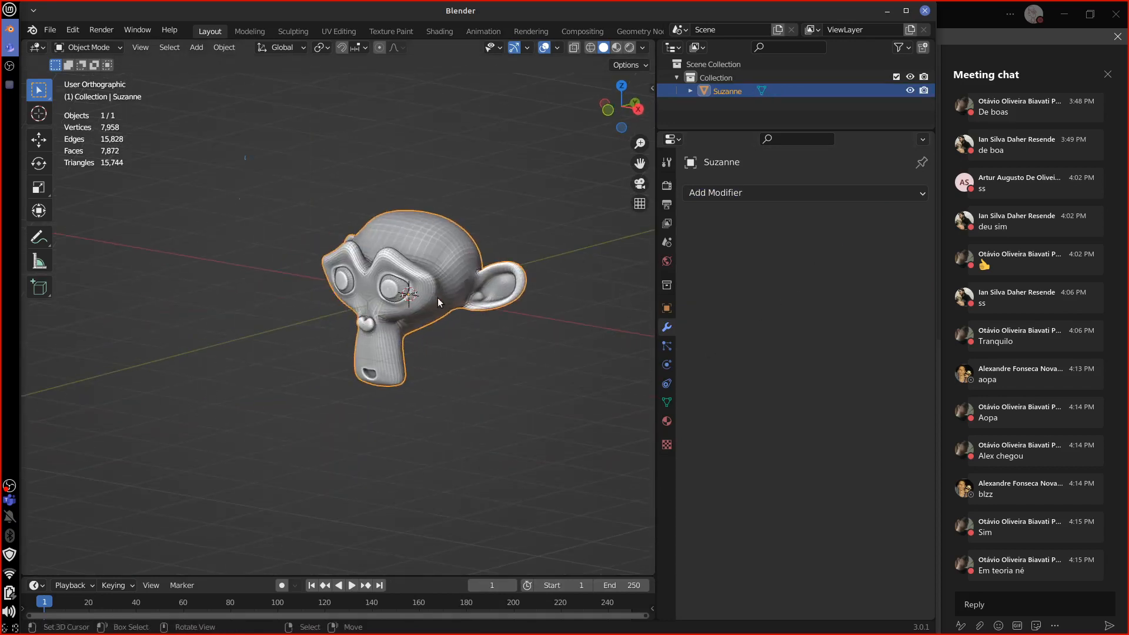
pyautogui.click(224, 47)
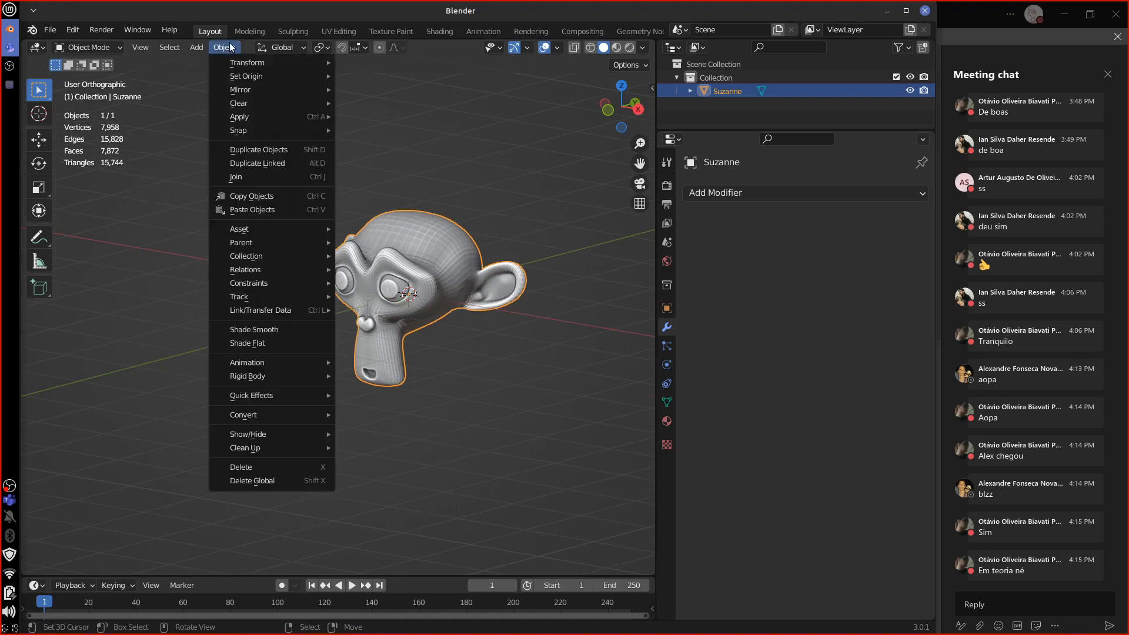
pyautogui.click(288, 331)
pyautogui.moveTo(440, 394)
pyautogui.mouseDown(button='middle')
pyautogui.moveTo(546, 375)
pyautogui.moveTo(486, 412)
pyautogui.moveTo(549, 416)
pyautogui.moveTo(465, 409)
pyautogui.moveTo(525, 386)
pyautogui.moveTo(446, 400)
pyautogui.moveTo(498, 382)
pyautogui.mouseUp(button='middle')
# Add a Decimate modifier to the monkey head and lower its Collapse ratio to 0.0238.
pyautogui.click(774, 192)
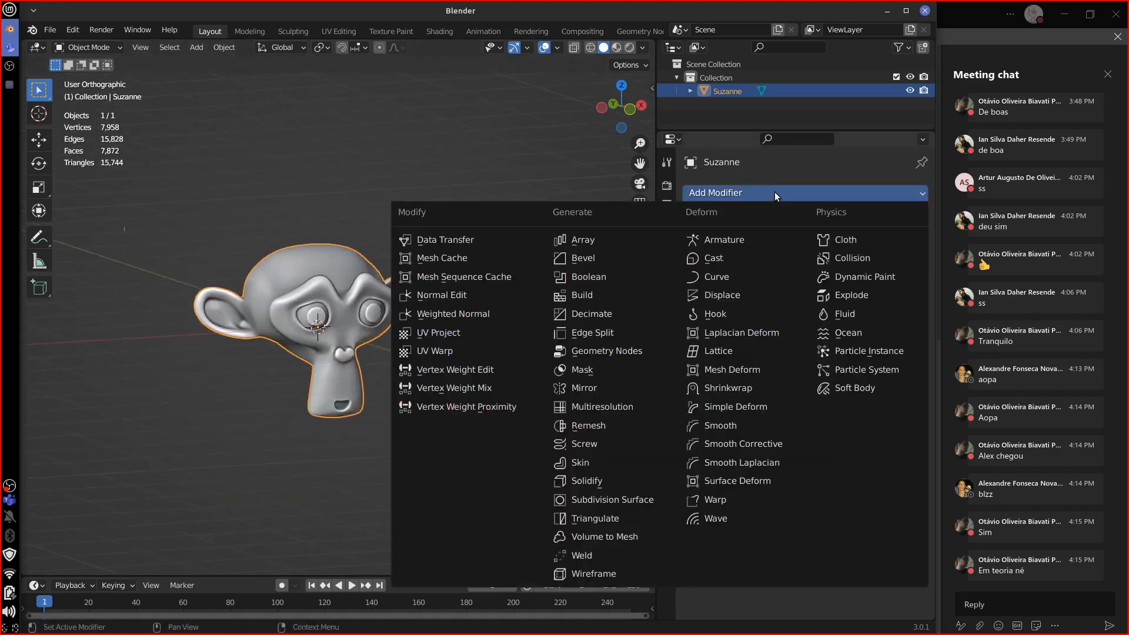
pyautogui.click(610, 318)
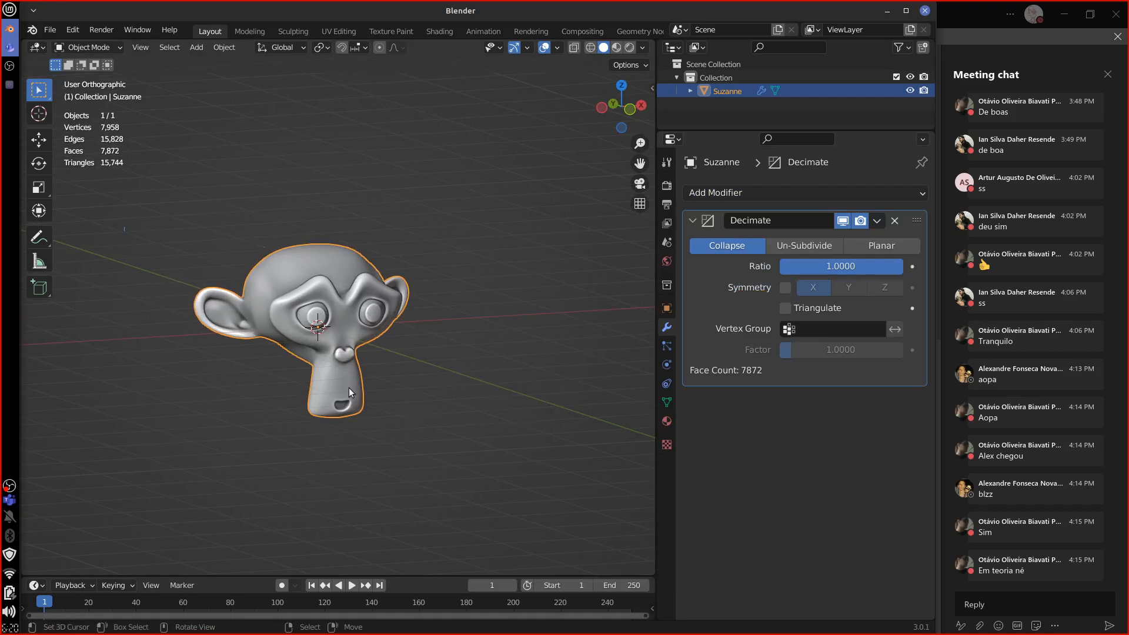
pyautogui.moveTo(348, 387); pyautogui.dragTo(496, 372, button='middle')
pyautogui.scroll(3, 464, 392)
pyautogui.moveTo(888, 266); pyautogui.dragTo(767, 280)
pyautogui.moveTo(517, 428); pyautogui.dragTo(503, 394, button='middle')
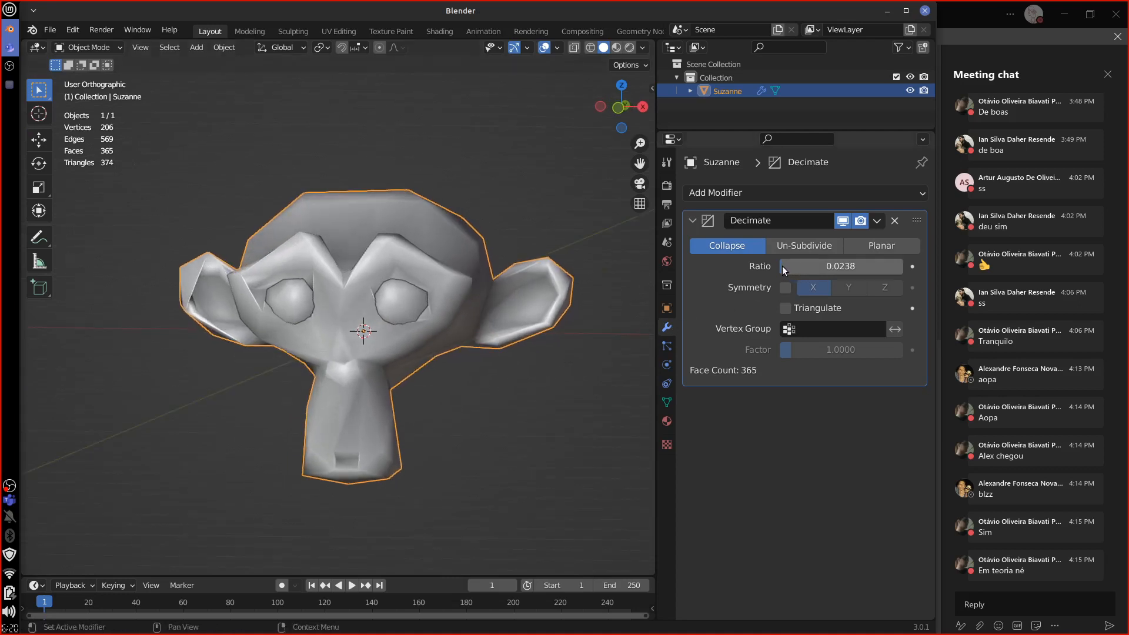
# Raise the Decimate ratio back to its maximum and switch the modifier to Un-Subdivide with 5 iterations.
pyautogui.moveTo(782, 266); pyautogui.dragTo(937, 266)
pyautogui.click(804, 246)
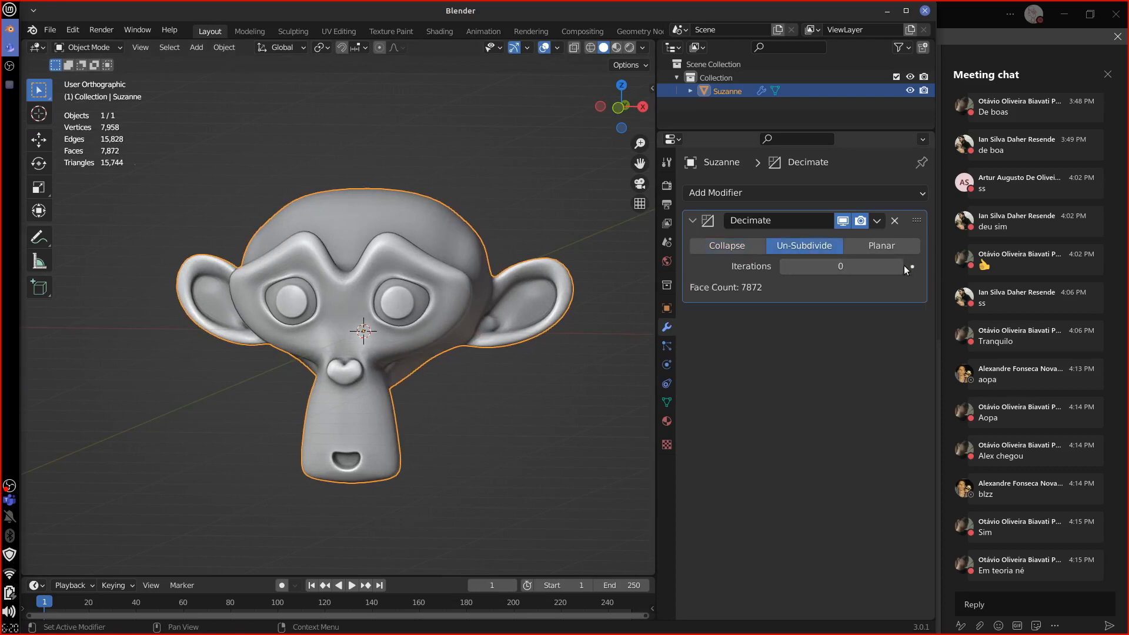
pyautogui.click(899, 266)
pyautogui.click(899, 266)
pyautogui.click(899, 266)
pyautogui.click(900, 267)
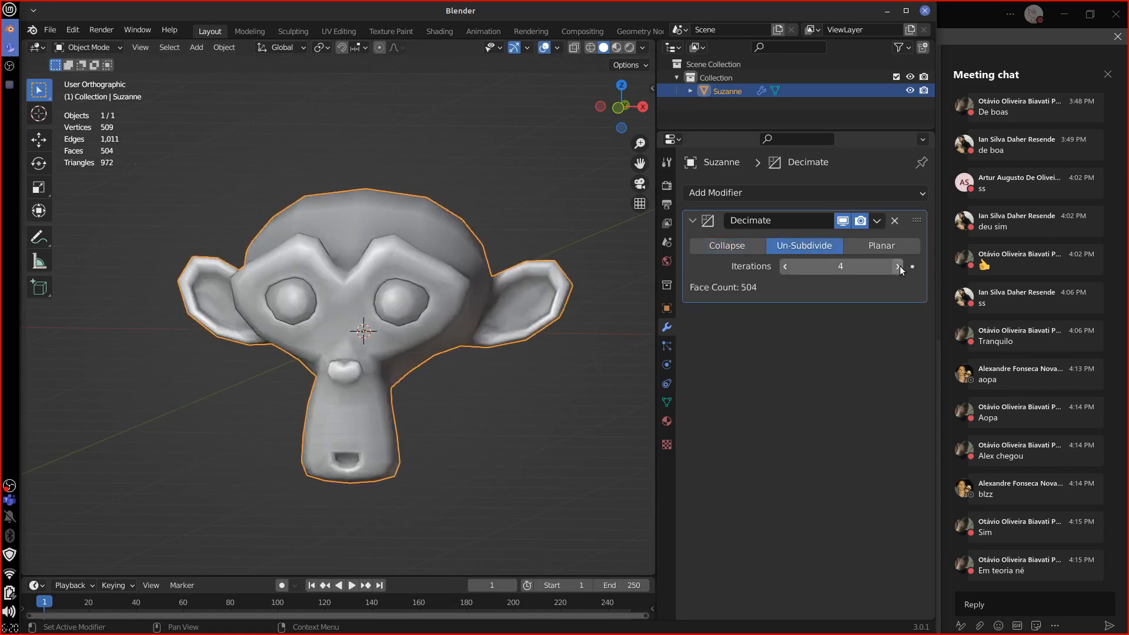
pyautogui.click(899, 266)
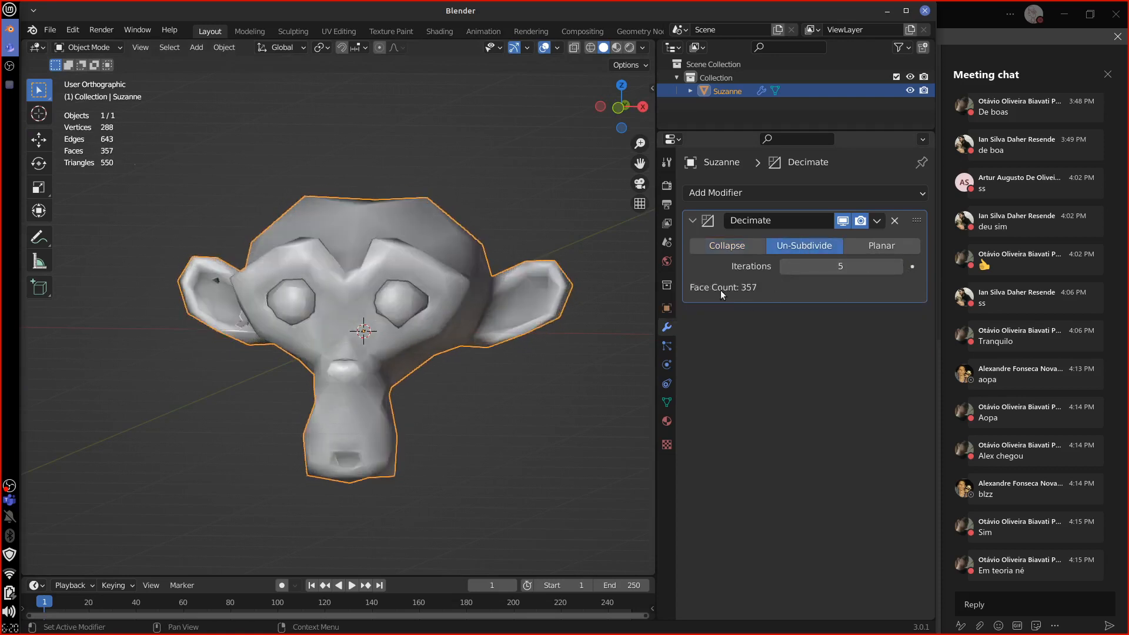
# Inspect the decimated monkey head and compare it with its original dense mesh in Edit Mode.
pyautogui.moveTo(518, 367); pyautogui.dragTo(454, 374, button='middle')
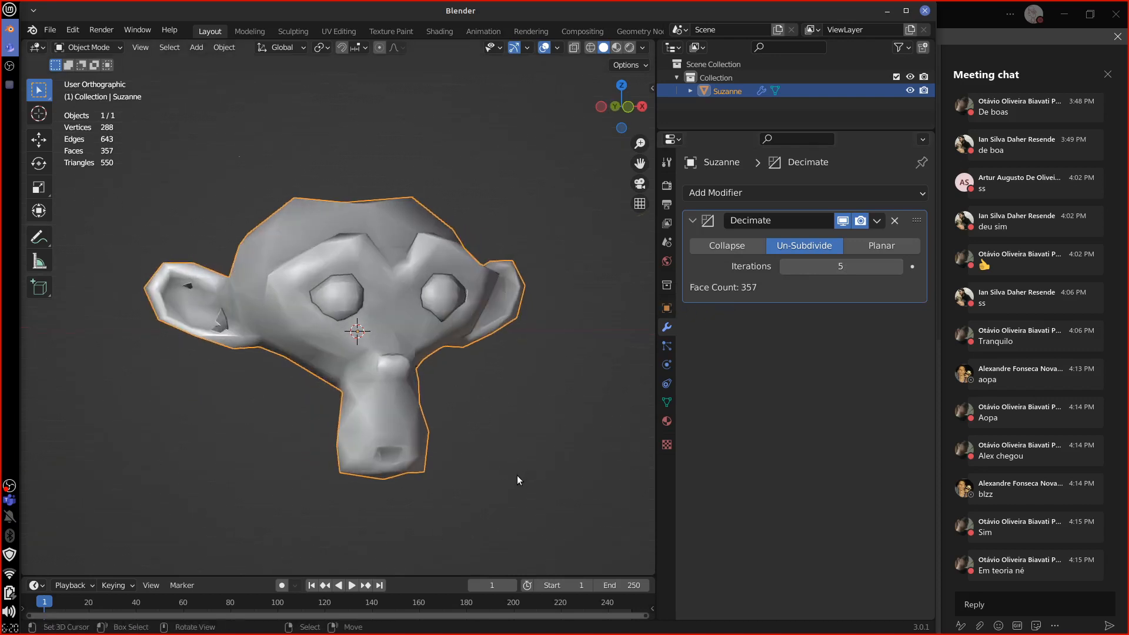
pyautogui.moveTo(516, 460); pyautogui.dragTo(503, 474, button='middle')
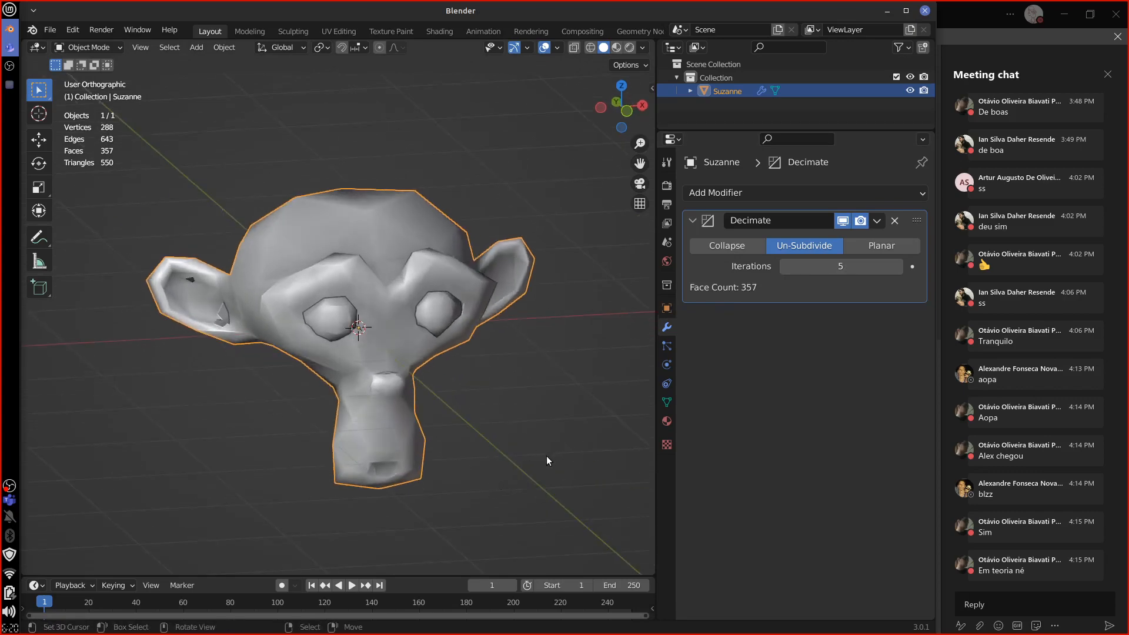
pyautogui.press('Tab')
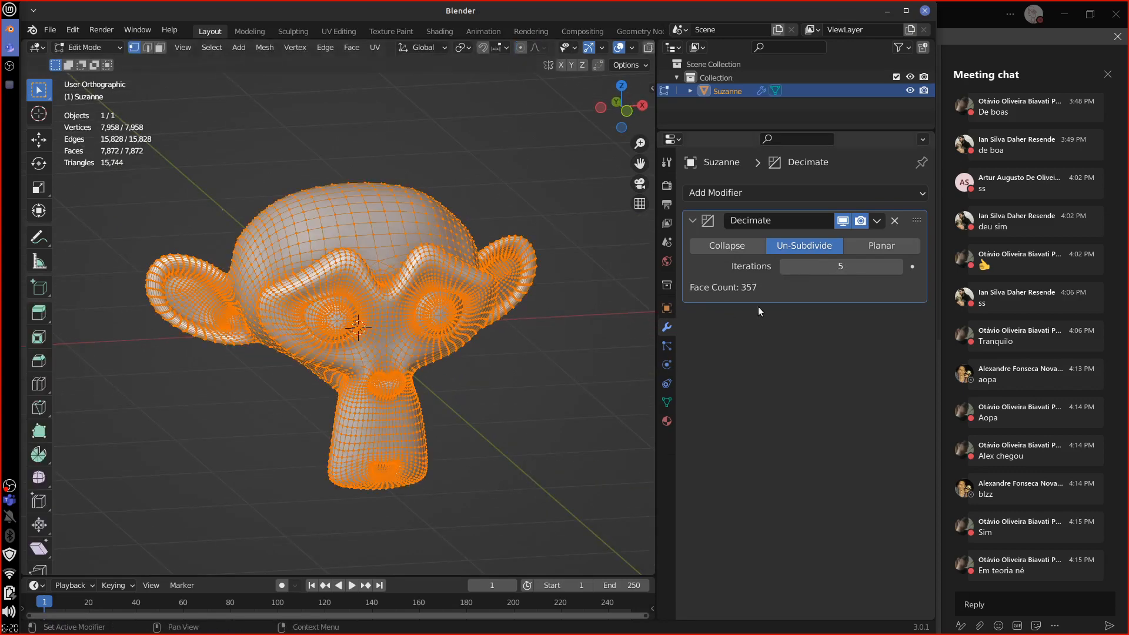
pyautogui.press('Tab')
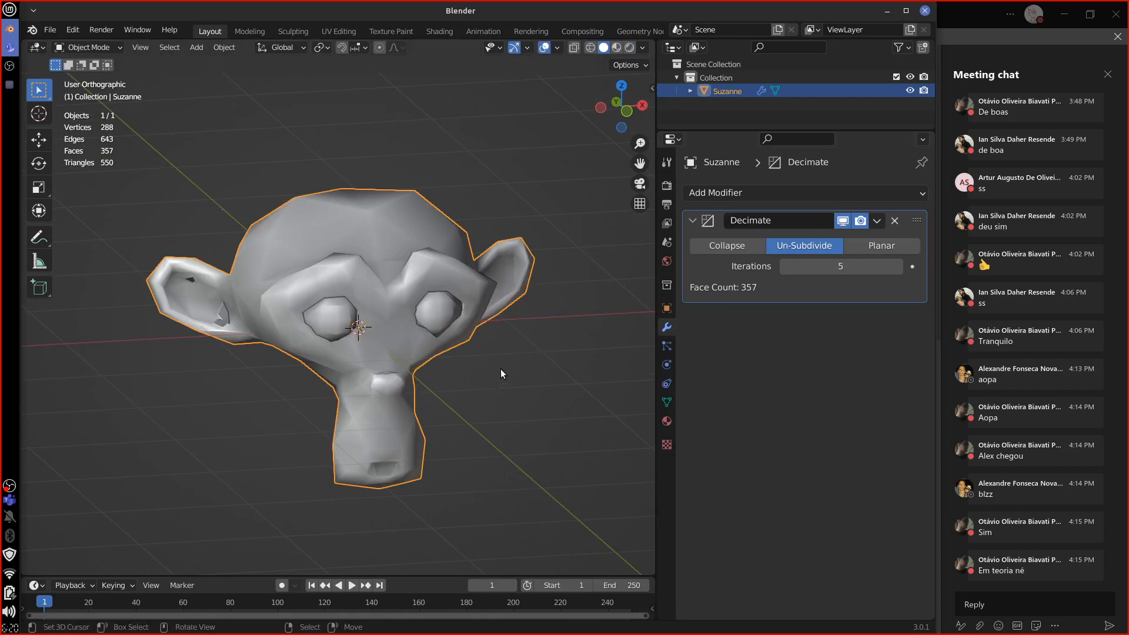
pyautogui.press('Tab')
pyautogui.press('Tab')
pyautogui.moveTo(529, 415)
pyautogui.mouseDown(button='middle')
pyautogui.moveTo(521, 420)
pyautogui.moveTo(528, 411)
pyautogui.mouseUp(button='middle')
# Apply the Decimate modifier and examine the reduced mesh in Edit Mode.
pyautogui.click(877, 222)
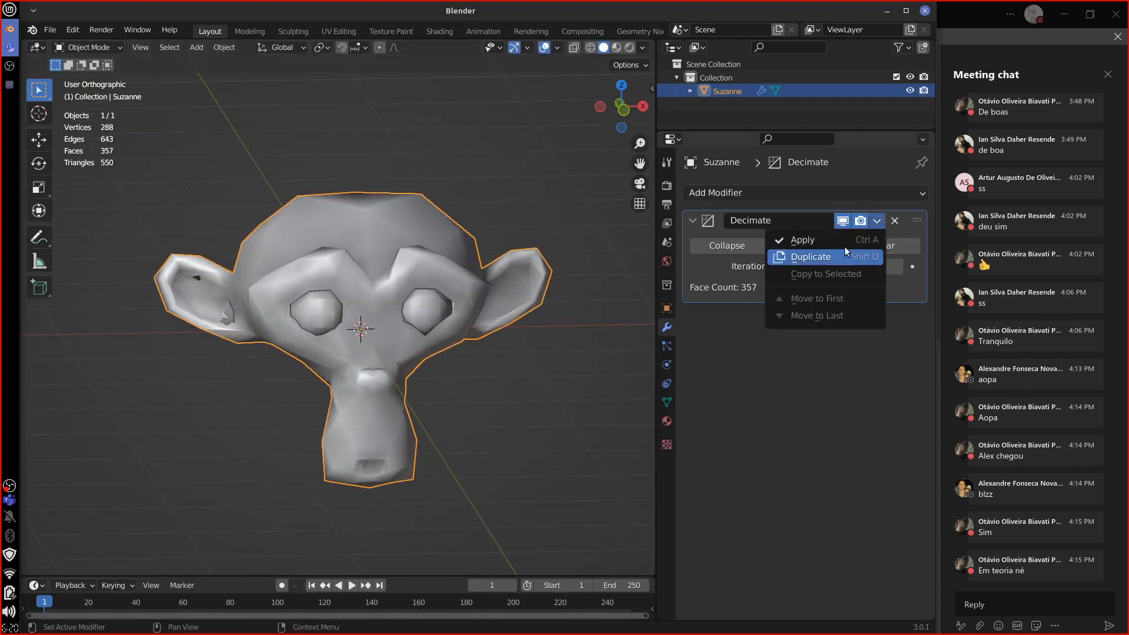
pyautogui.click(835, 241)
pyautogui.press('Tab')
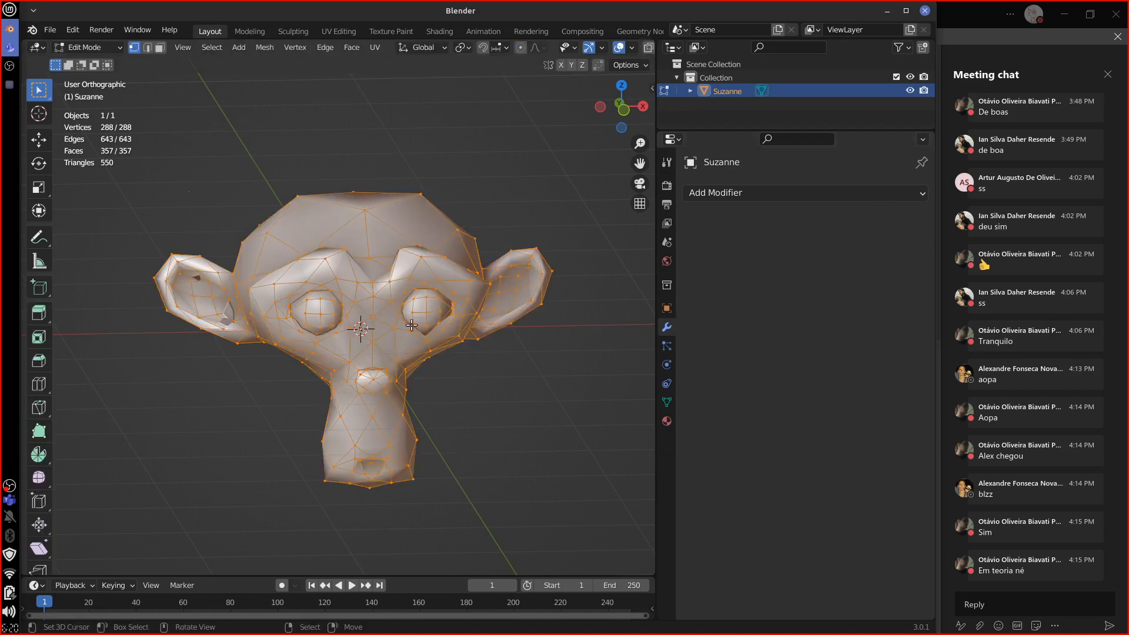
pyautogui.moveTo(489, 388); pyautogui.dragTo(469, 378, button='middle')
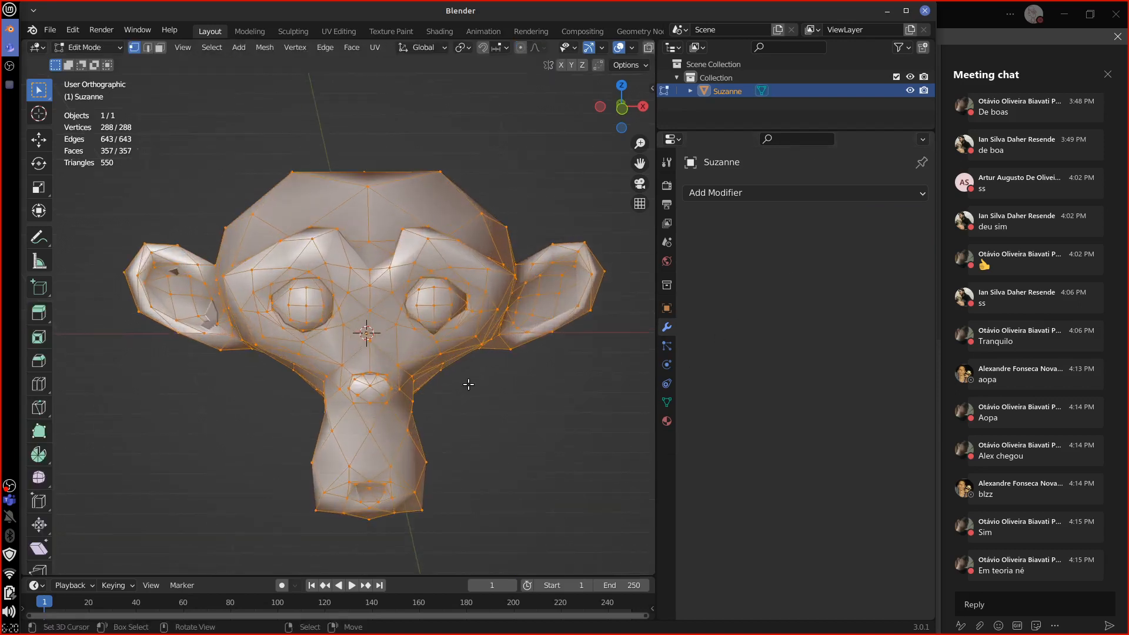
pyautogui.scroll(2, 467, 387)
pyautogui.scroll(-5, 453, 356)
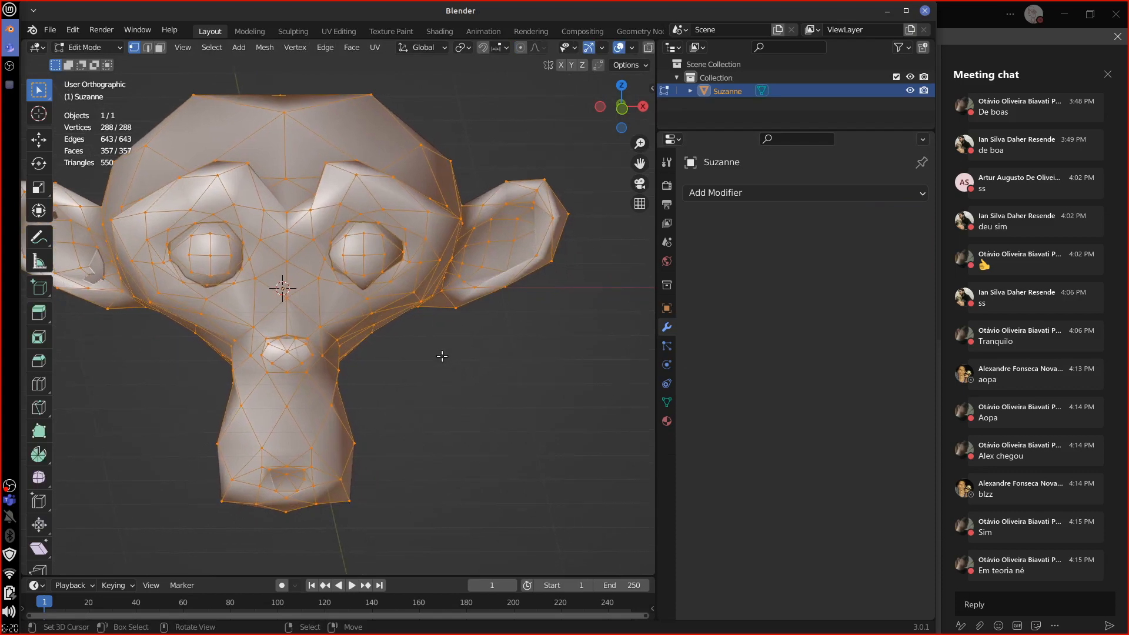
# Add a new Monkey mesh inside the same object and move the decimated head to the right beside it.
pyautogui.hotkey('shift', 'a')
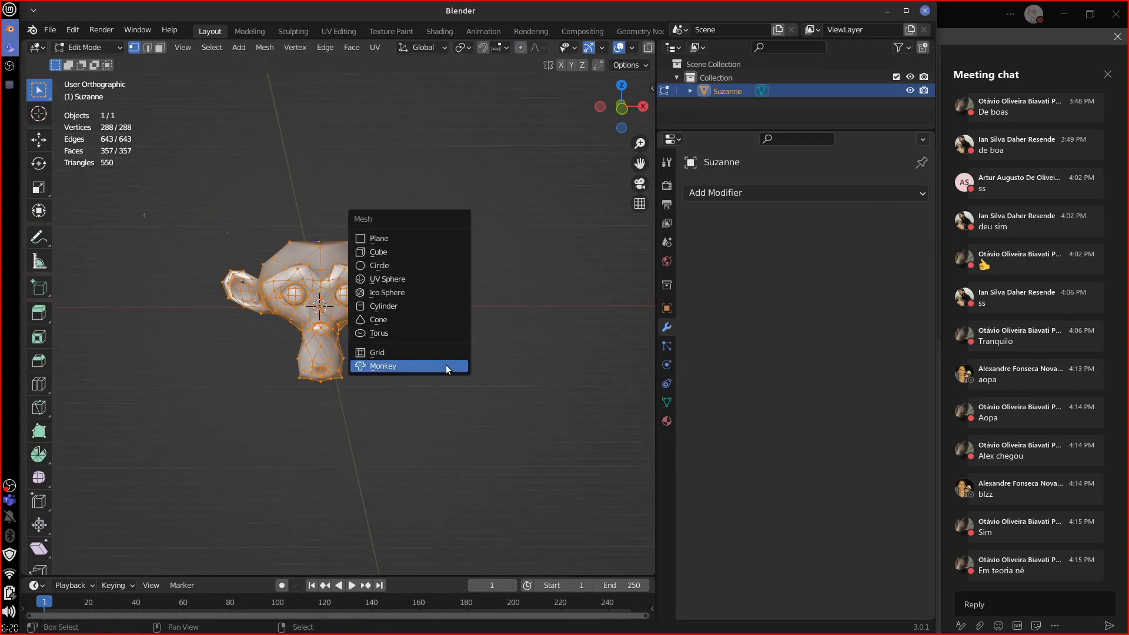
pyautogui.click(445, 367)
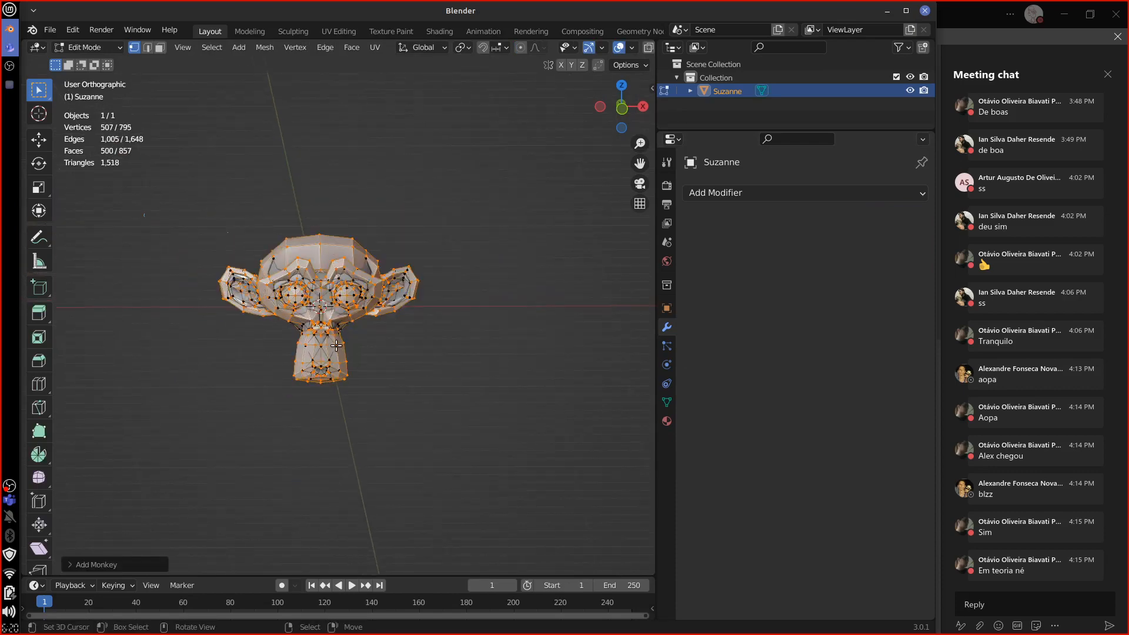
pyautogui.hotkey('ctrl', 'i')
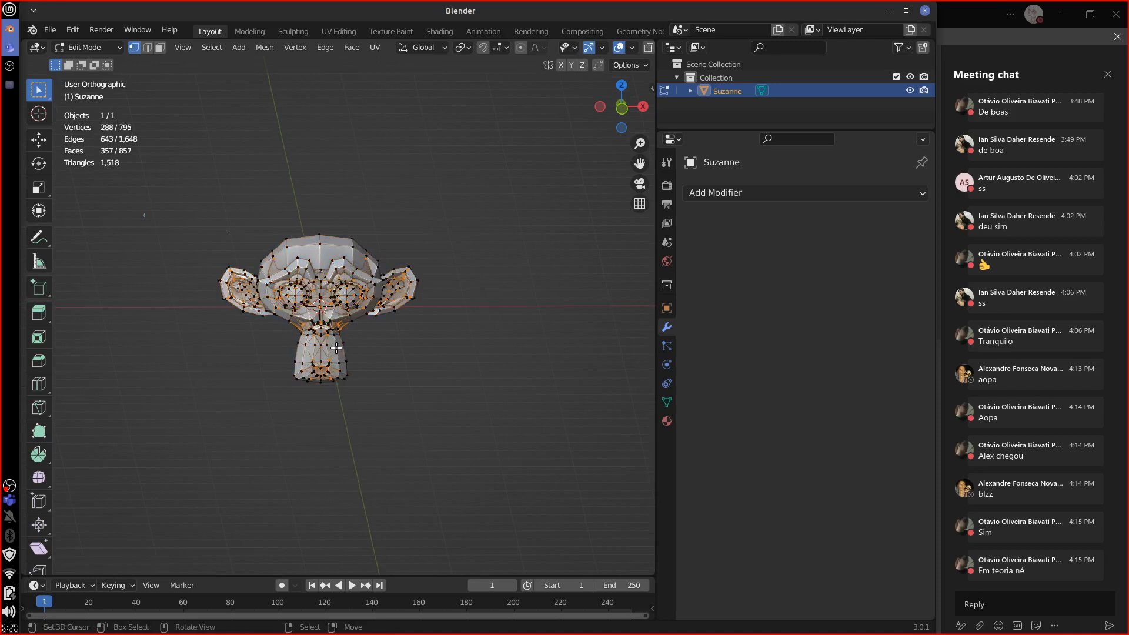
pyautogui.press('g')
pyautogui.click(535, 346)
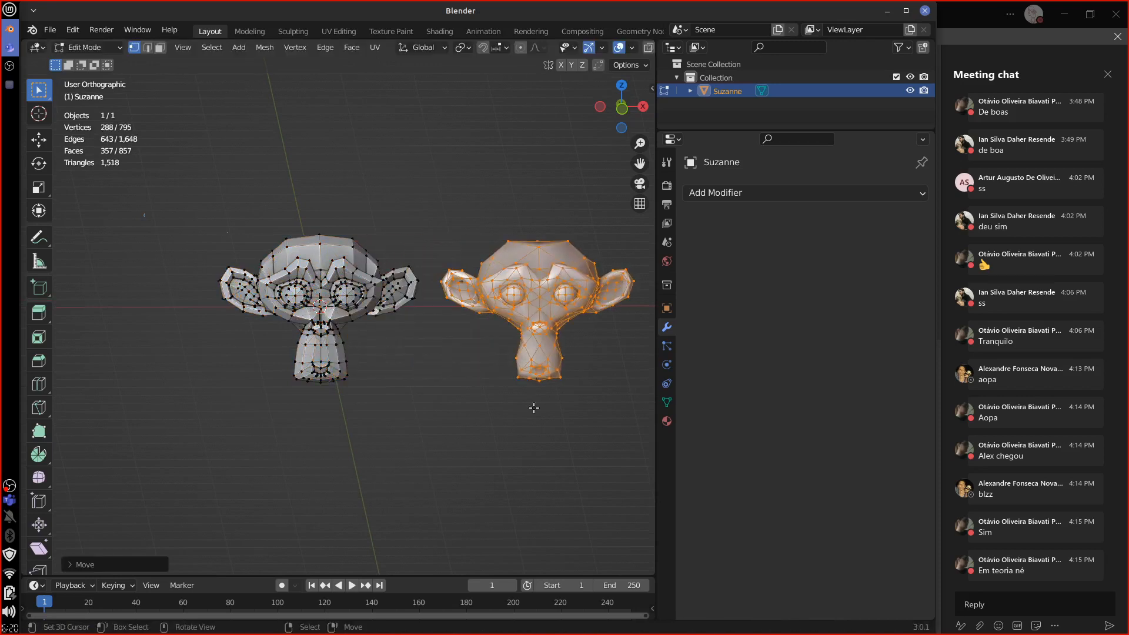
# Compare the two monkey heads, then undo the second head and the Decimate changes back to the dense mesh without a modifier.
pyautogui.moveTo(534, 403)
pyautogui.mouseDown(button='middle')
pyautogui.moveTo(545, 413)
pyautogui.moveTo(517, 408)
pyautogui.mouseUp(button='middle')
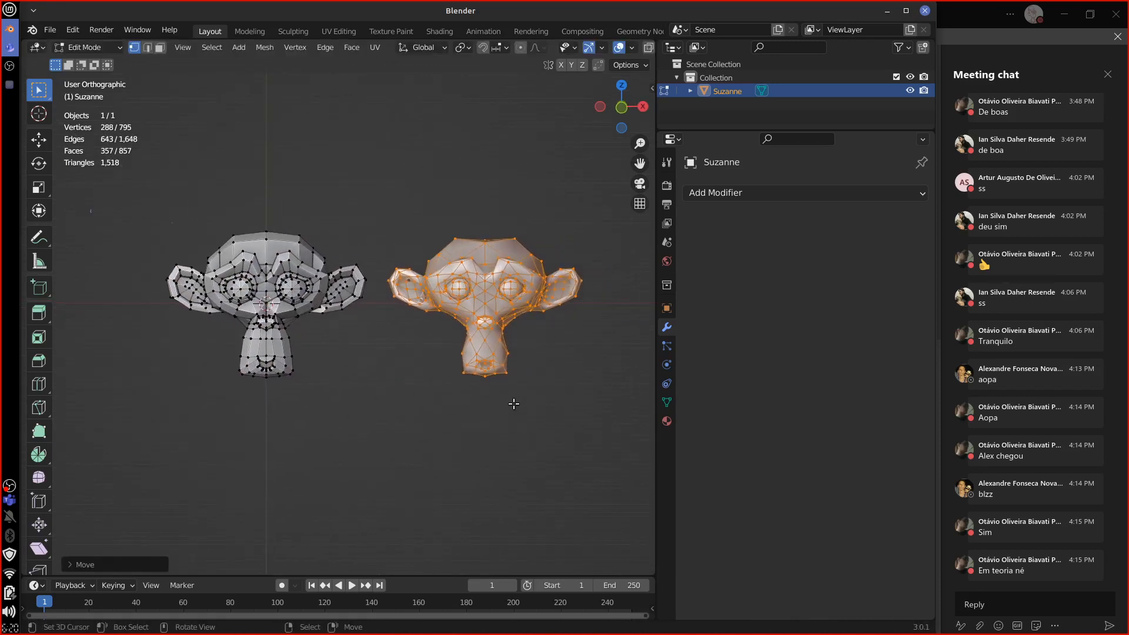
pyautogui.scroll(2, 517, 413)
pyautogui.scroll(1, 516, 416)
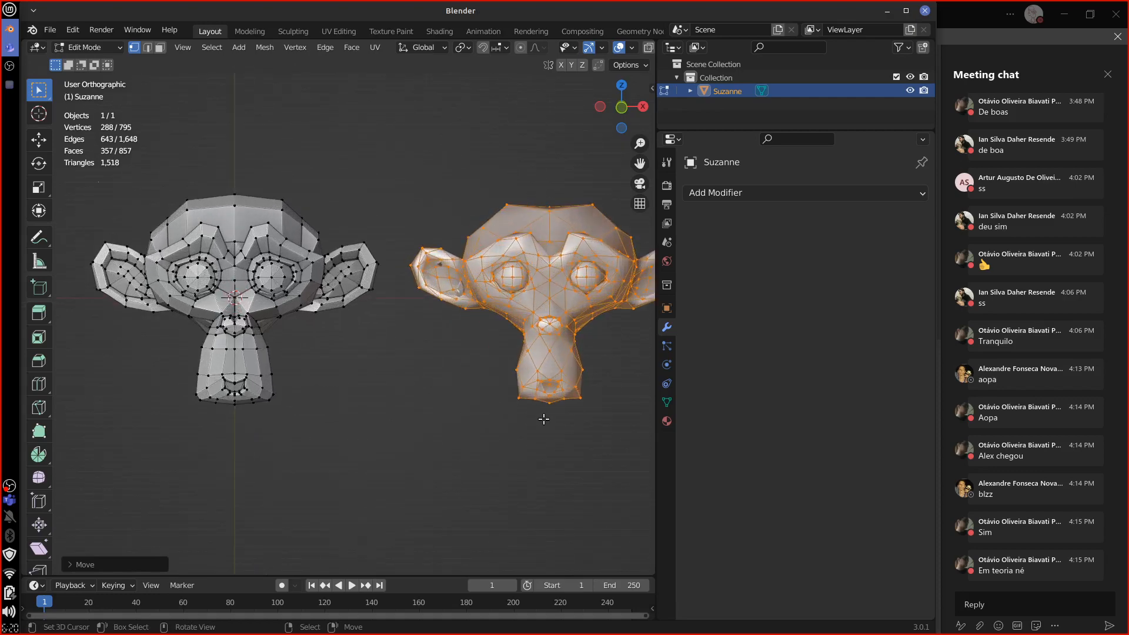
pyautogui.keyDown('shift'); pyautogui.moveTo(557, 414); pyautogui.dragTo(502, 438, button='middle'); pyautogui.keyUp('shift')
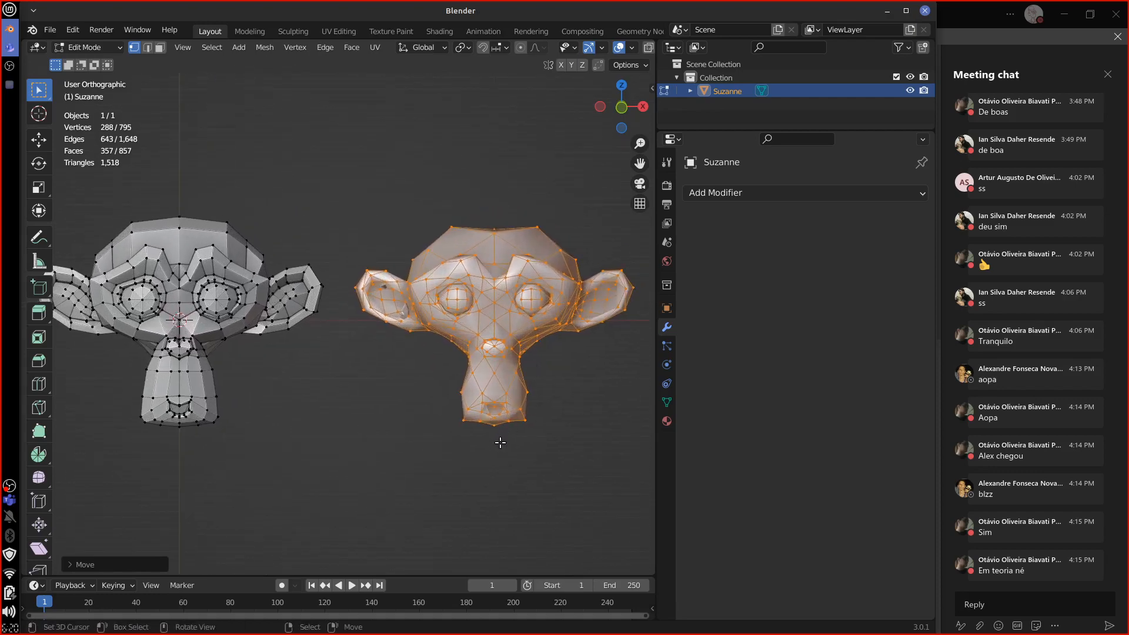
pyautogui.keyDown('shift'); pyautogui.moveTo(408, 495); pyautogui.dragTo(440, 497, button='middle'); pyautogui.keyUp('shift')
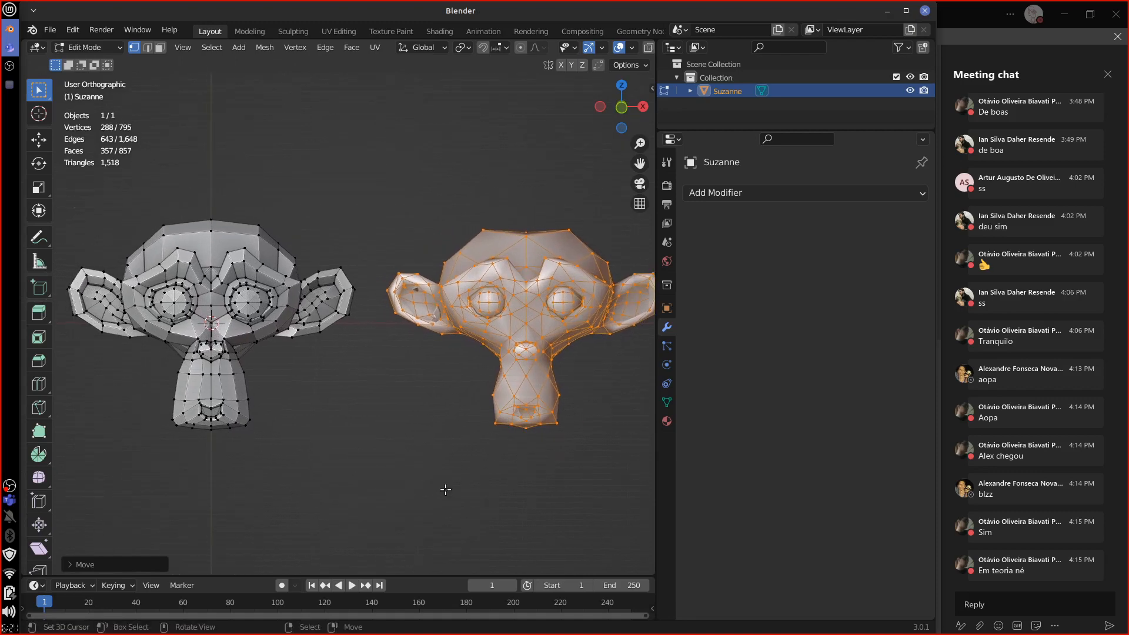
pyautogui.hotkey('ctrl', 'z')
pyautogui.hotkey('ctrl', 'z')
pyautogui.hotkey('ctrl', 'z')
pyautogui.hotkey('ctrl', 'z')
pyautogui.hotkey('ctrl', 'z')
pyautogui.hotkey('ctrl', 'z')
pyautogui.hotkey('ctrl', 'z')
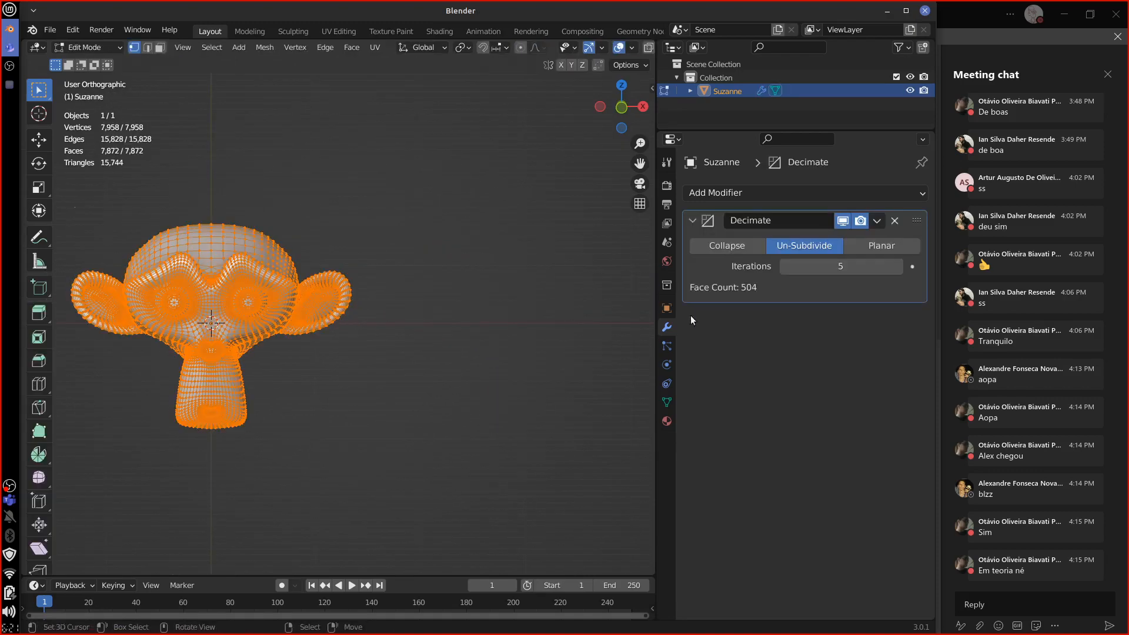
pyautogui.hotkey('ctrl', 'z')
pyautogui.keyDown('shift'); pyautogui.moveTo(376, 425); pyautogui.dragTo(503, 414, button='middle'); pyautogui.keyUp('shift')
pyautogui.hotkey('ctrl', 'z')
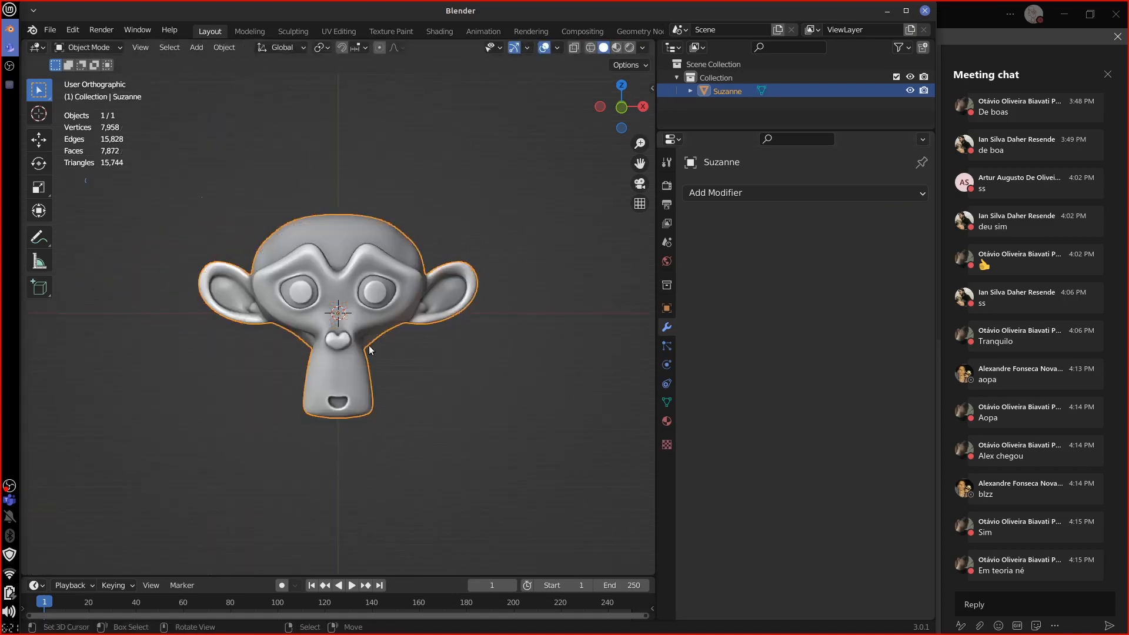
# Add a Remesh modifier to the monkey head in Blocks mode with an octree depth of 7.
pyautogui.moveTo(422, 402); pyautogui.dragTo(450, 413, button='middle')
pyautogui.click(719, 193)
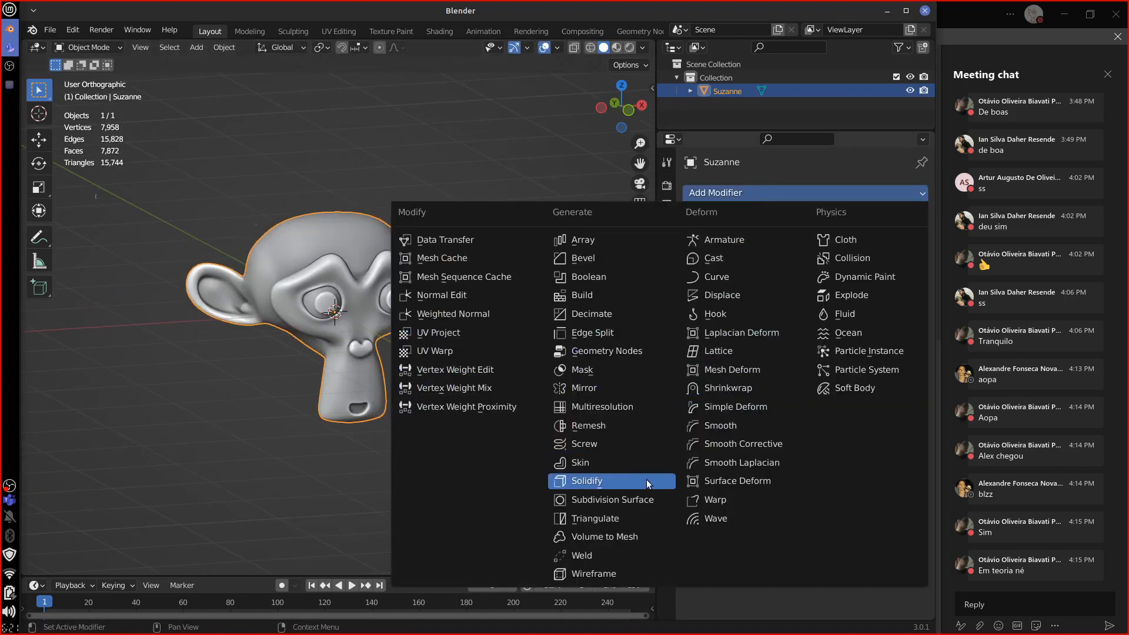
pyautogui.click(609, 423)
pyautogui.moveTo(494, 465); pyautogui.dragTo(500, 443, button='middle')
pyautogui.click(742, 250)
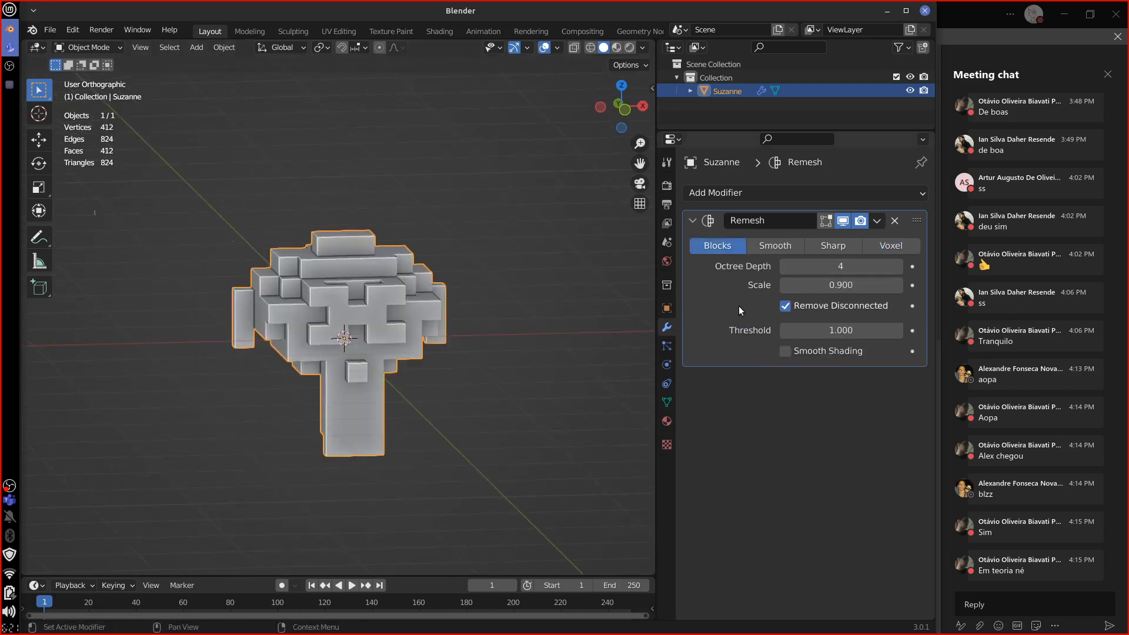
pyautogui.moveTo(846, 266)
pyautogui.mouseDown()
pyautogui.moveTo(789, 268)
pyautogui.moveTo(836, 269)
pyautogui.mouseUp()
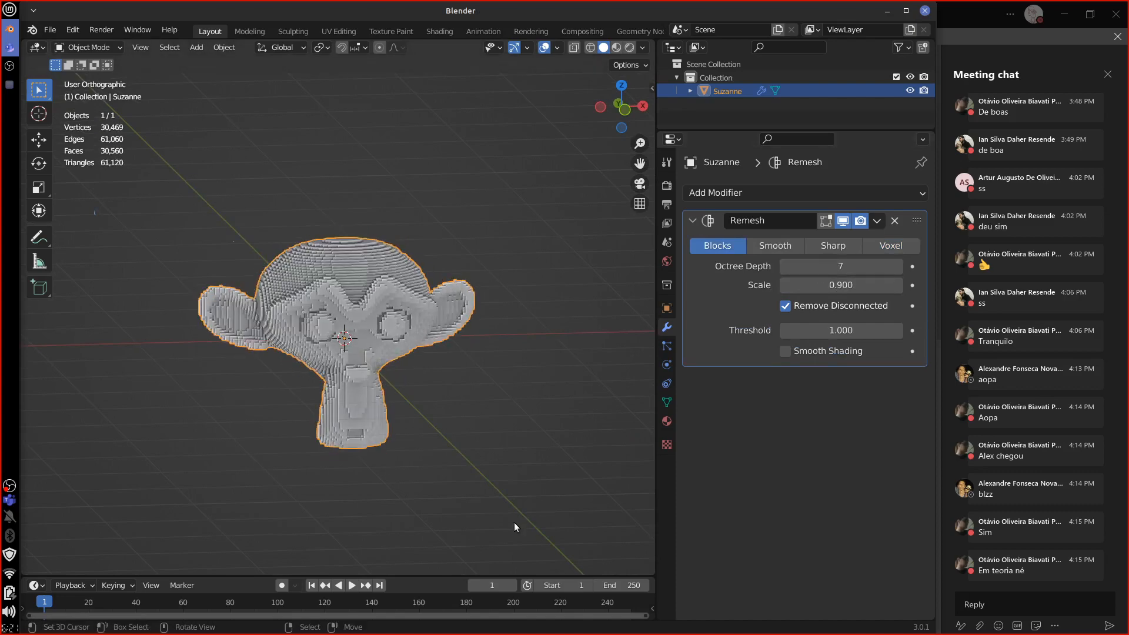
pyautogui.moveTo(507, 475); pyautogui.dragTo(517, 423, button='middle')
pyautogui.scroll(4, 458, 440)
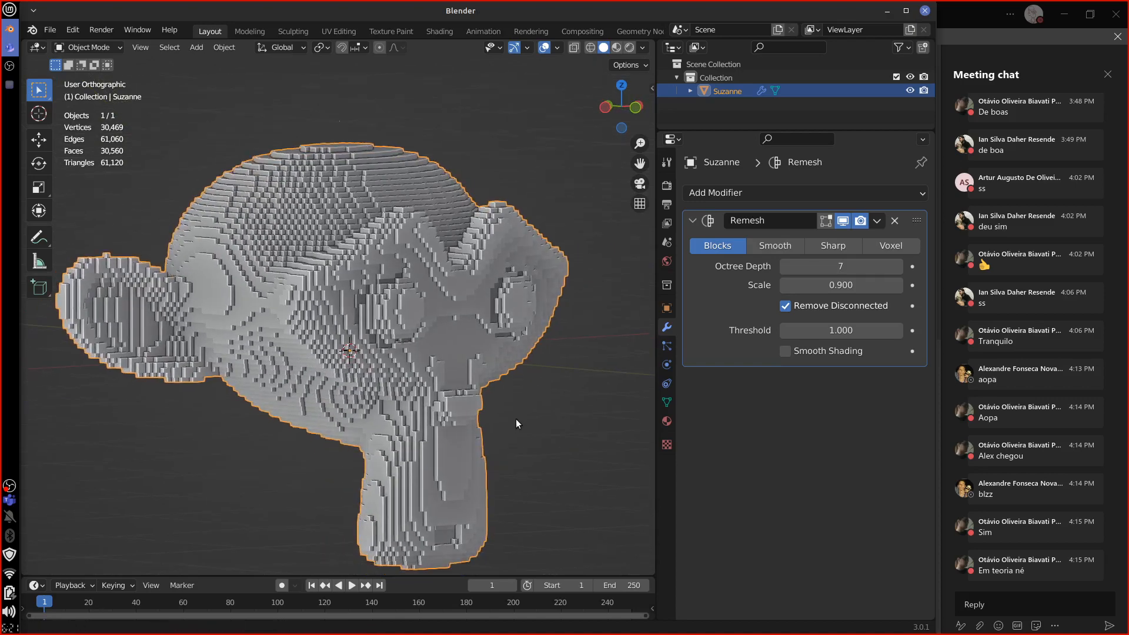
# Lower the Remesh octree depth one level at a time down to 2, checking the blocky head at each level.
pyautogui.click(786, 267)
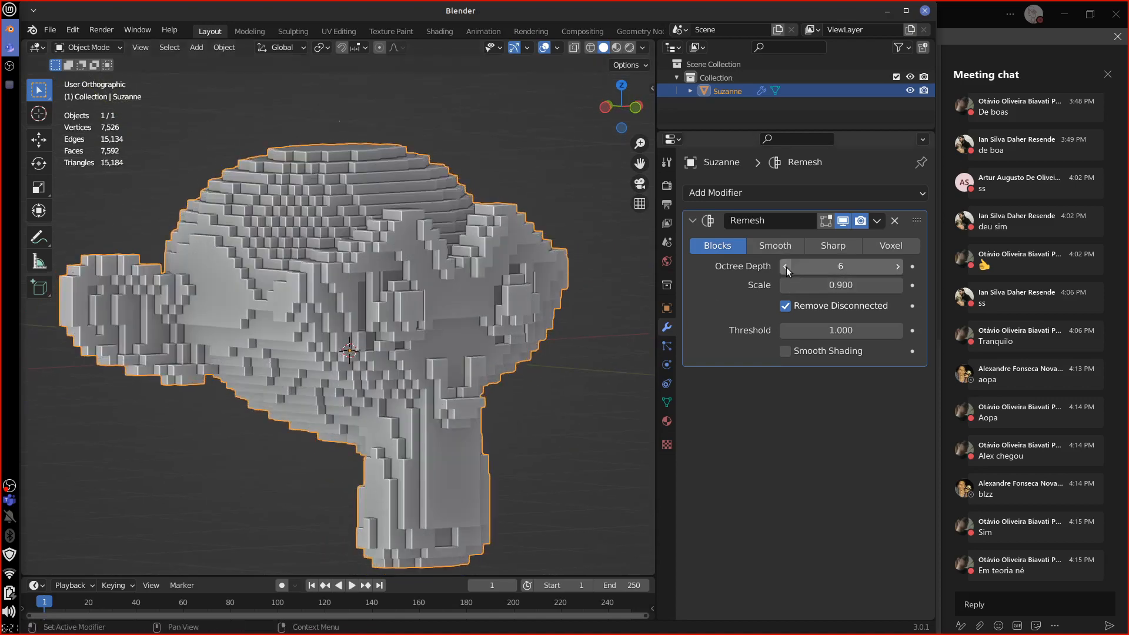
pyautogui.moveTo(506, 383); pyautogui.dragTo(697, 312, button='middle')
pyautogui.click(786, 268)
pyautogui.click(786, 266)
pyautogui.moveTo(585, 414); pyautogui.dragTo(549, 422, button='middle')
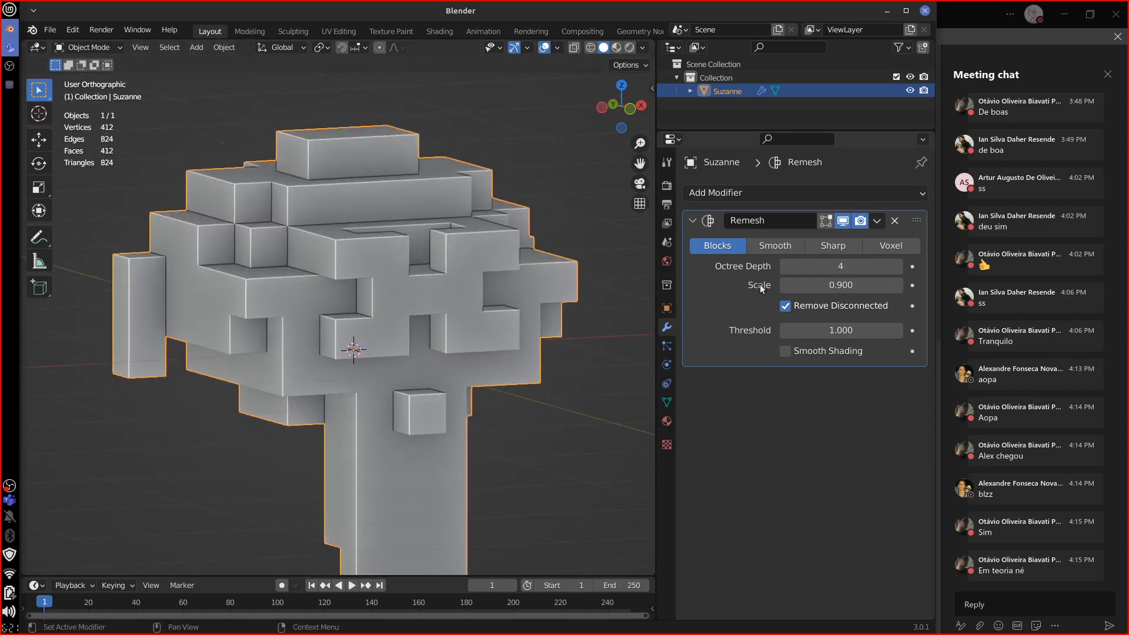
pyautogui.click(785, 266)
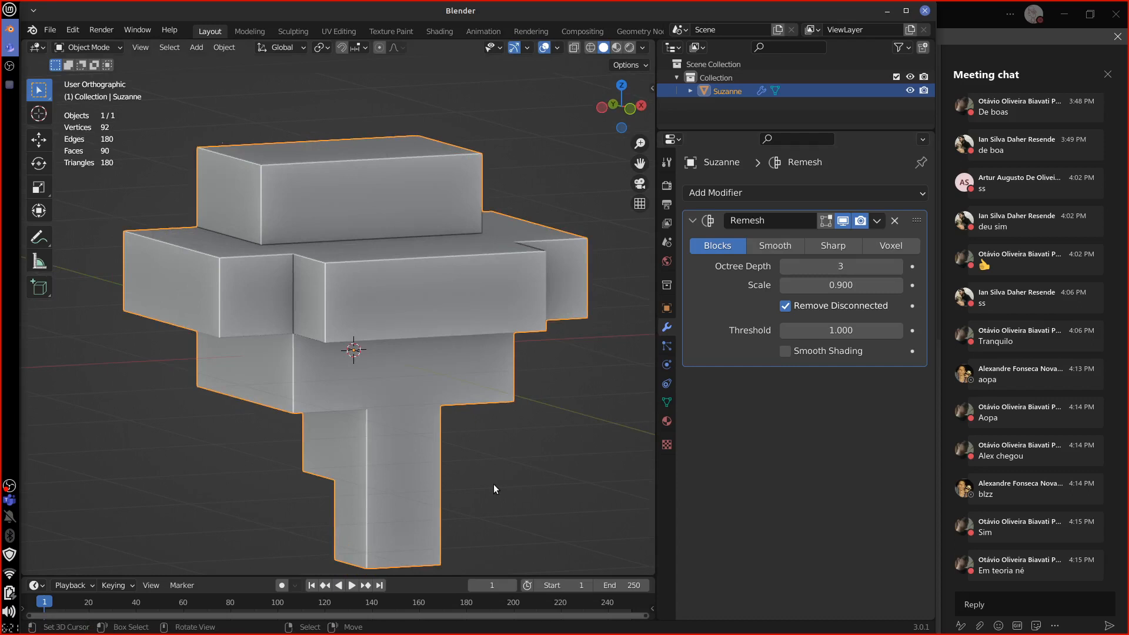
pyautogui.click(785, 267)
pyautogui.moveTo(509, 467)
pyautogui.mouseDown(button='middle')
pyautogui.moveTo(496, 457)
pyautogui.moveTo(514, 463)
pyautogui.mouseUp(button='middle')
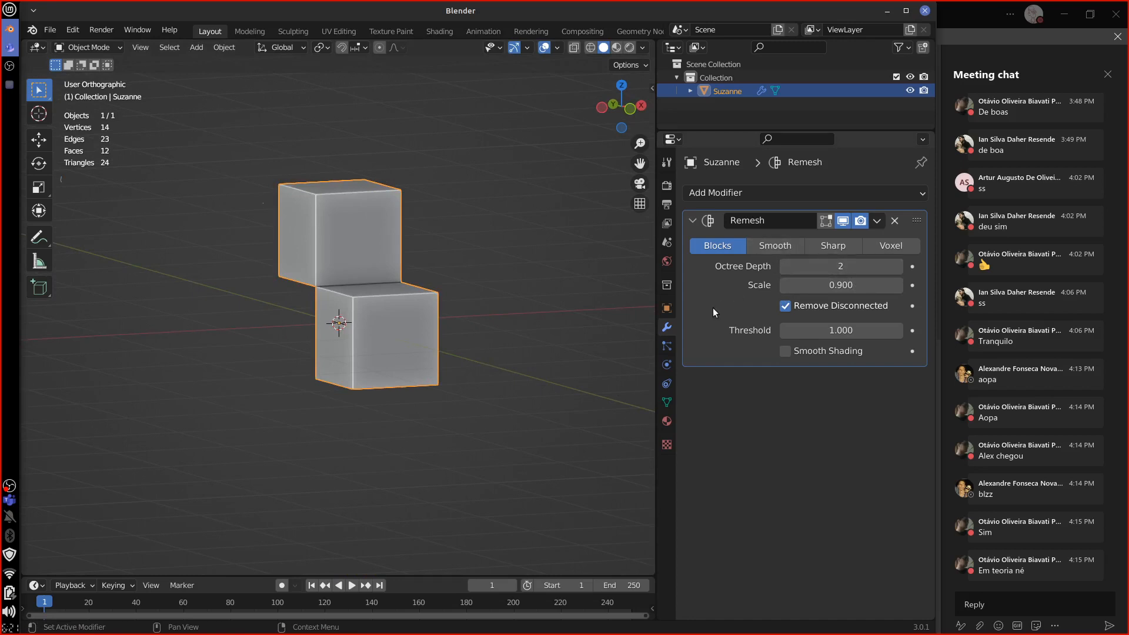
# Switch the Remesh modifier to Smooth with an octree depth of 4 and try the Sharp and Voxel modes.
pyautogui.click(767, 246)
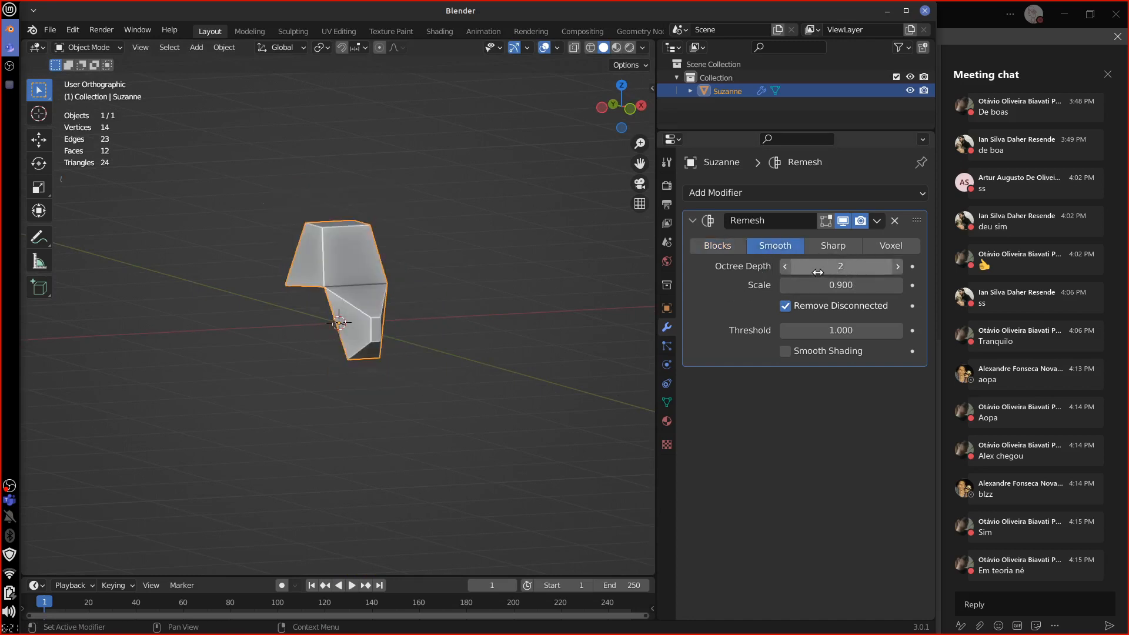
pyautogui.moveTo(830, 269); pyautogui.dragTo(847, 270)
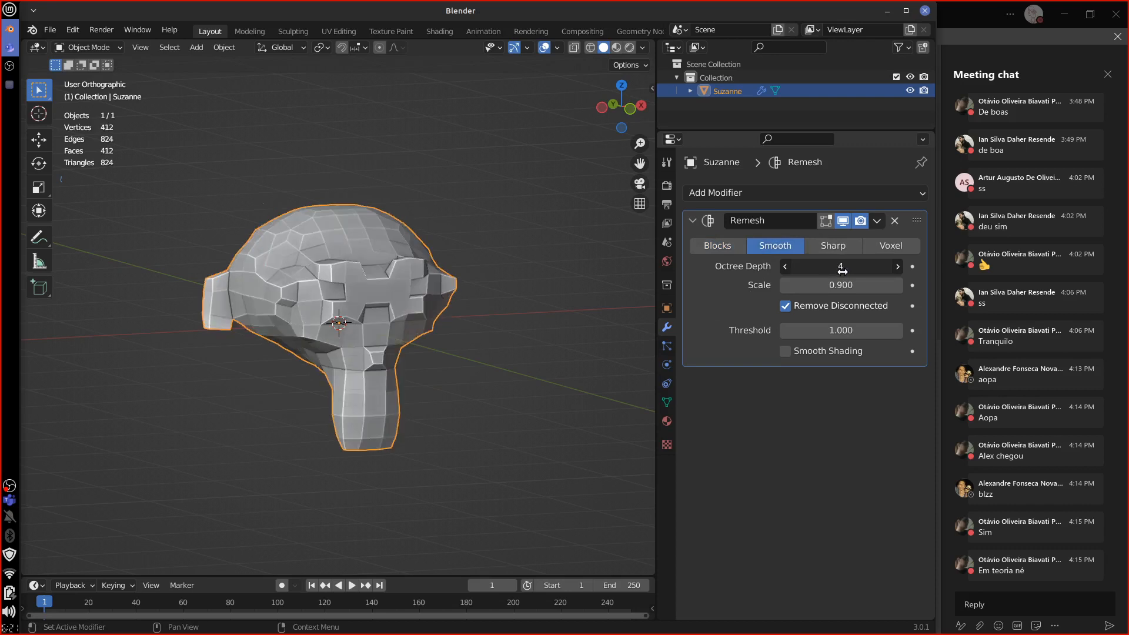
pyautogui.click(834, 246)
pyautogui.click(891, 246)
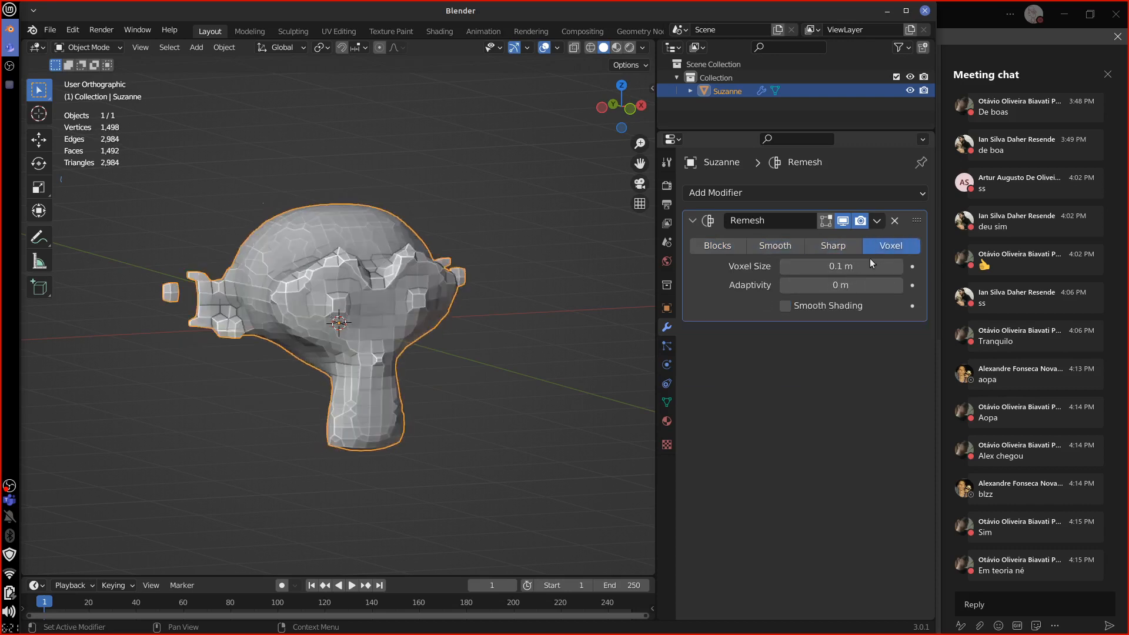
pyautogui.moveTo(468, 412); pyautogui.dragTo(491, 411, button='middle')
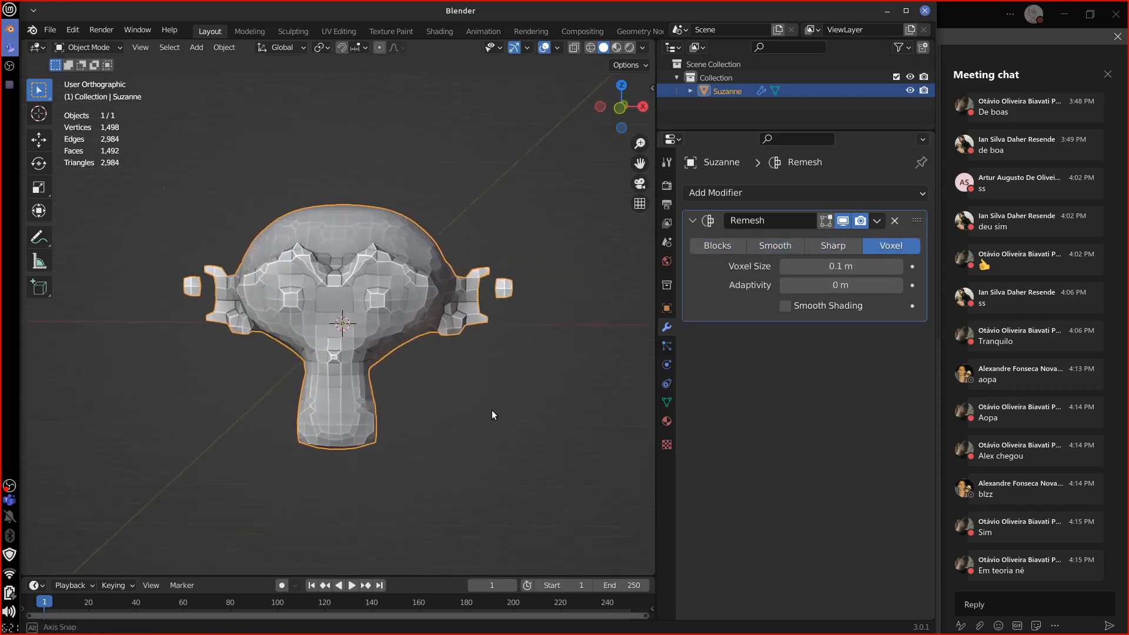
# Remove the Remesh modifier and view the smooth monkey head from the front.
pyautogui.click(894, 220)
pyautogui.click(754, 193)
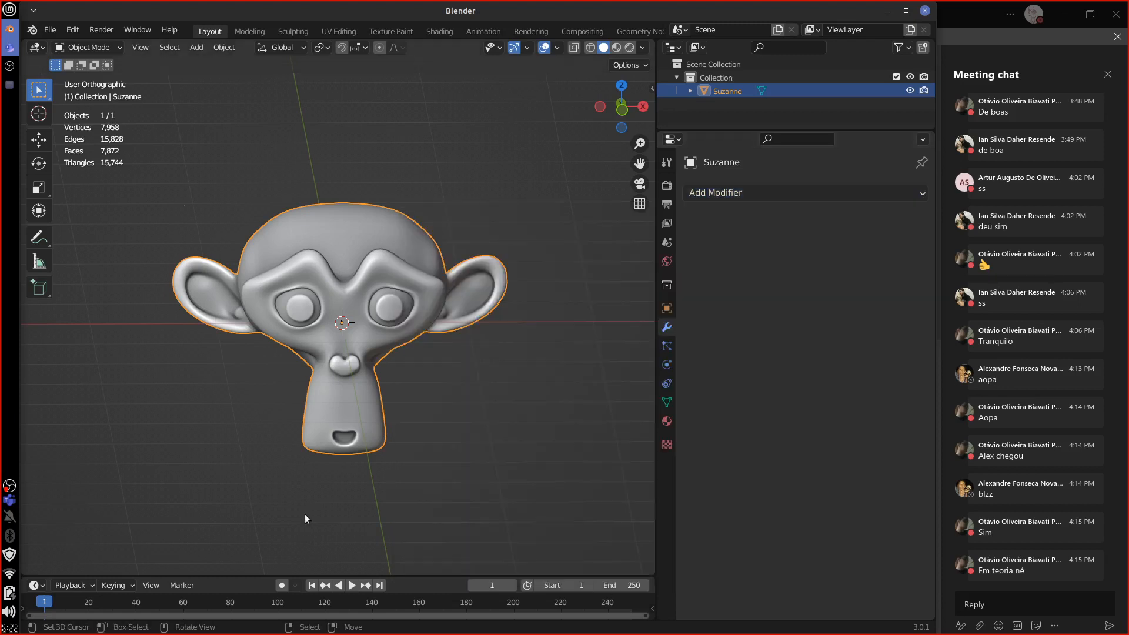
pyautogui.press('KP_1')
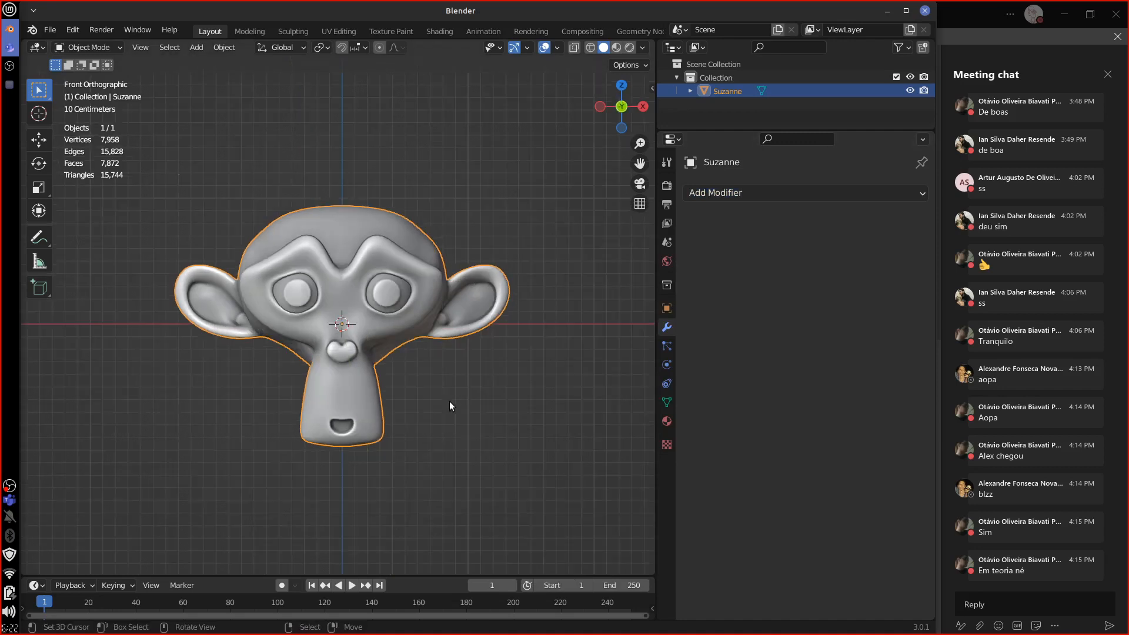
pyautogui.moveTo(460, 454); pyautogui.dragTo(679, 273, button='middle')
# Add a Simple Deform modifier to the monkey head and vary its Twist angle on the X axis.
pyautogui.click(753, 191)
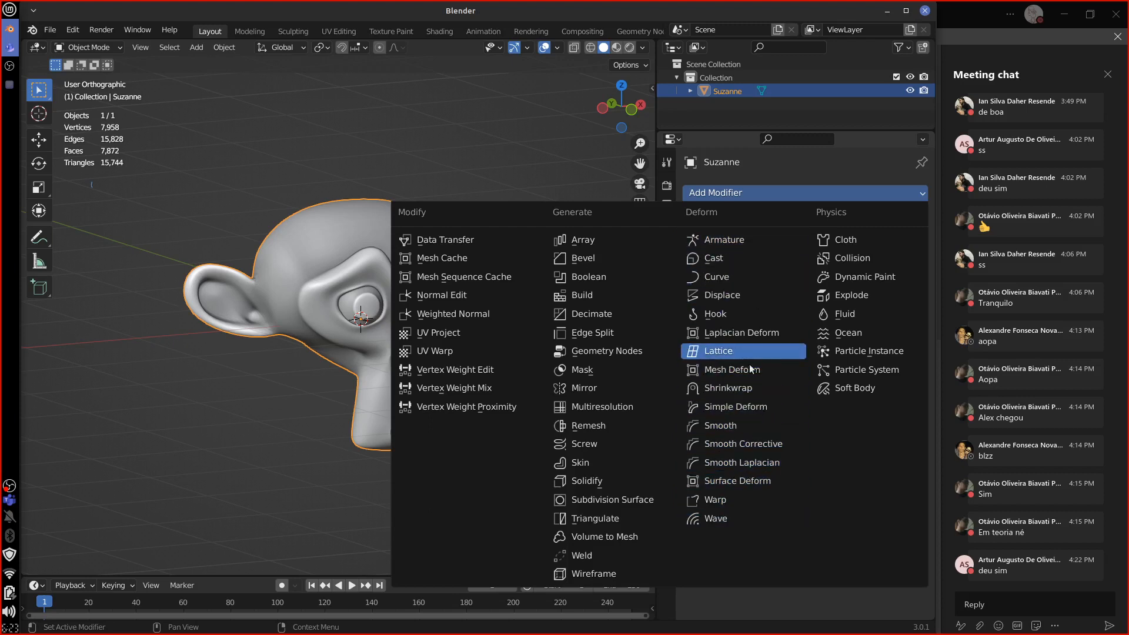
pyautogui.click(746, 407)
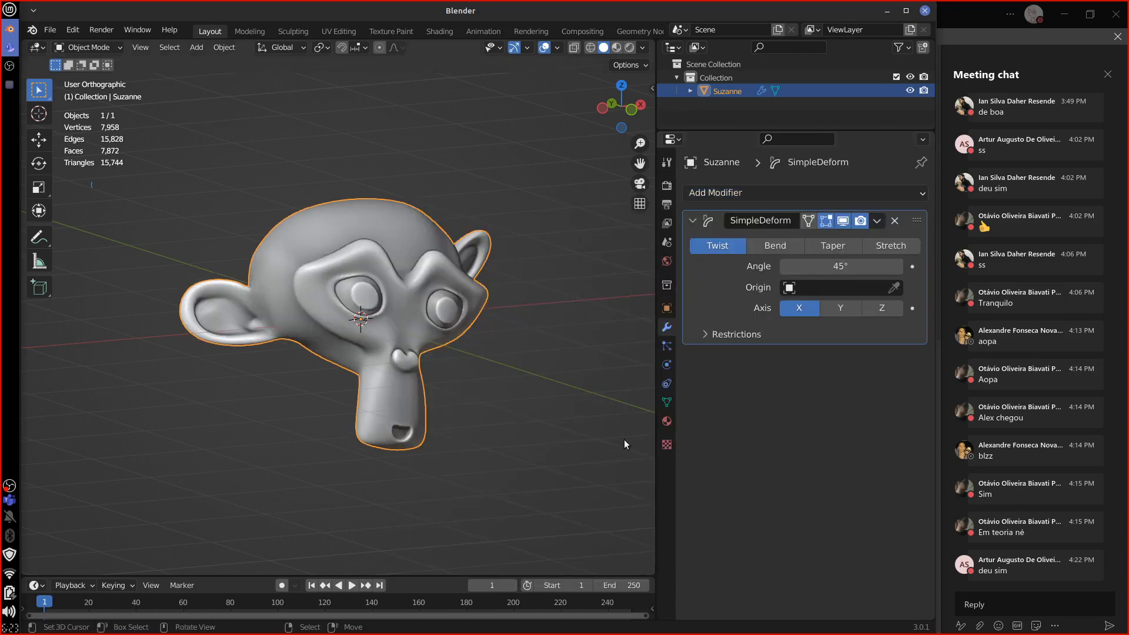
pyautogui.moveTo(624, 439); pyautogui.dragTo(533, 433, button='middle')
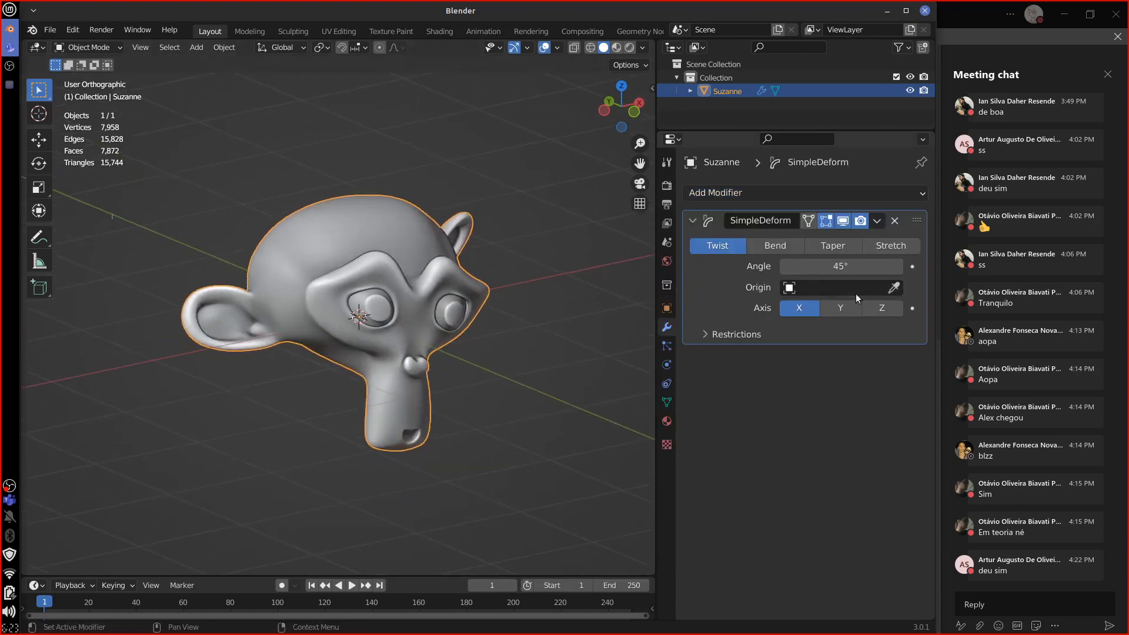
pyautogui.moveTo(841, 266); pyautogui.dragTo(463, 390)
pyautogui.moveTo(463, 390); pyautogui.dragTo(518, 405, button='middle')
# Switch the Simple Deform modifier to Bend and try different angles on the X axis, including -92.7°.
pyautogui.click(774, 246)
pyautogui.moveTo(594, 391); pyautogui.dragTo(477, 397, button='middle')
pyautogui.moveTo(847, 266)
pyautogui.mouseDown()
pyautogui.moveTo(864, 266)
pyautogui.moveTo(851, 267)
pyautogui.mouseUp()
pyautogui.moveTo(508, 422); pyautogui.dragTo(685, 329, button='middle')
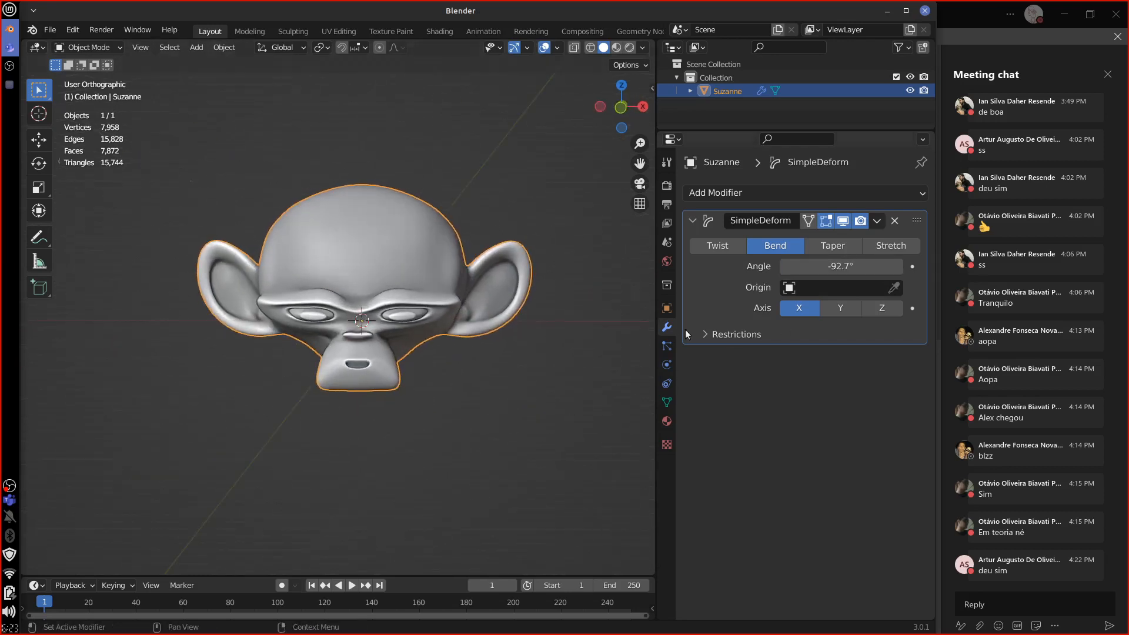
pyautogui.moveTo(840, 267); pyautogui.dragTo(888, 269)
pyautogui.moveTo(518, 432); pyautogui.dragTo(460, 391, button='middle')
# Switch the Simple Deform modifier to Taper and try different factors, including 1.725.
pyautogui.click(831, 251)
pyautogui.moveTo(641, 438); pyautogui.dragTo(578, 447, button='middle')
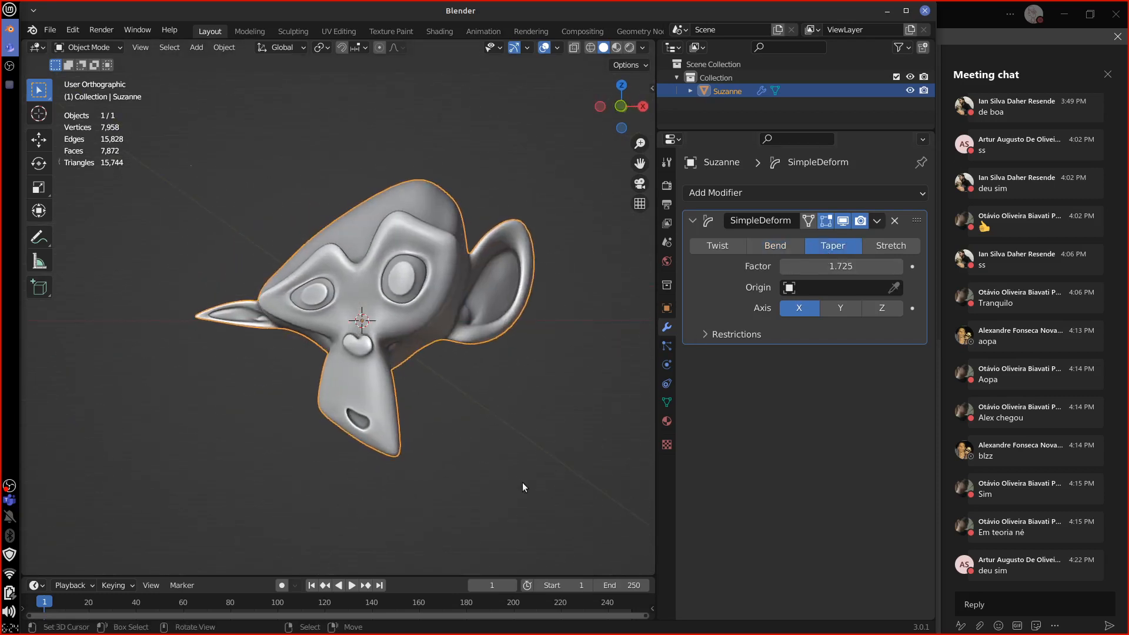
pyautogui.moveTo(841, 266); pyautogui.dragTo(811, 334)
# Try the Stretch mode with a factor of -0.111 and remove the Simple Deform modifier.
pyautogui.click(891, 246)
pyautogui.moveTo(841, 265); pyautogui.dragTo(894, 253)
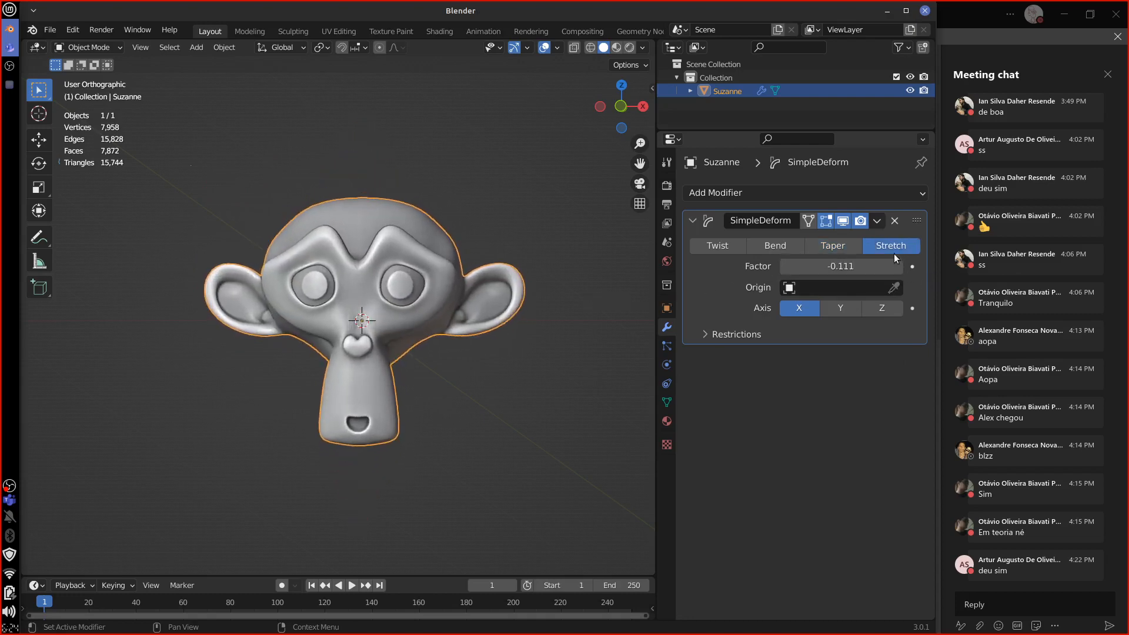
pyautogui.click(895, 222)
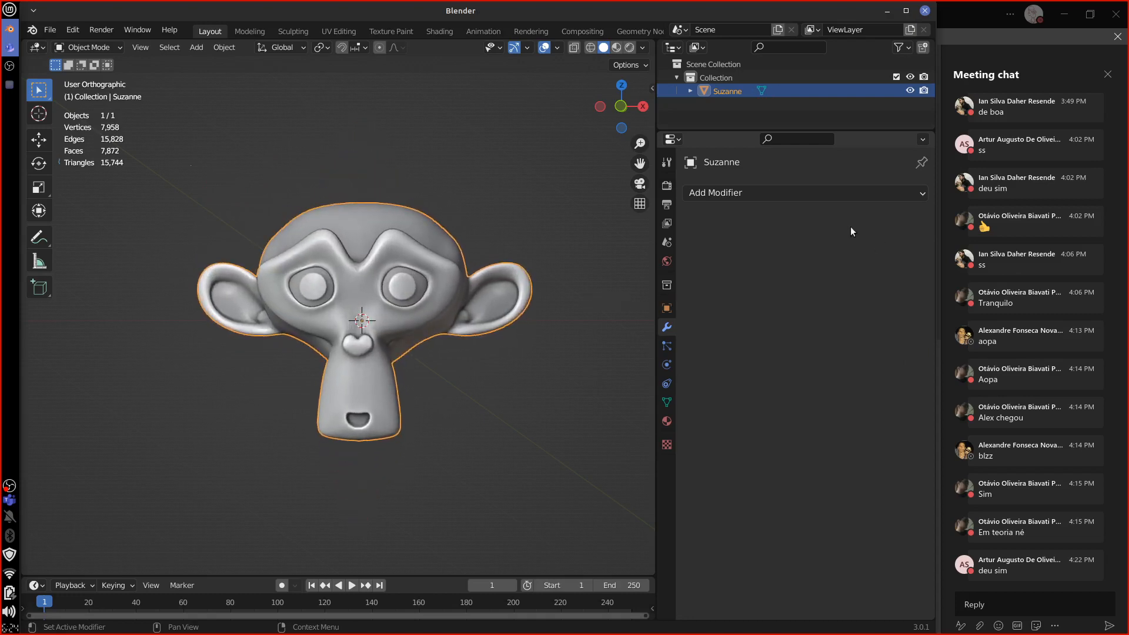
pyautogui.click(824, 194)
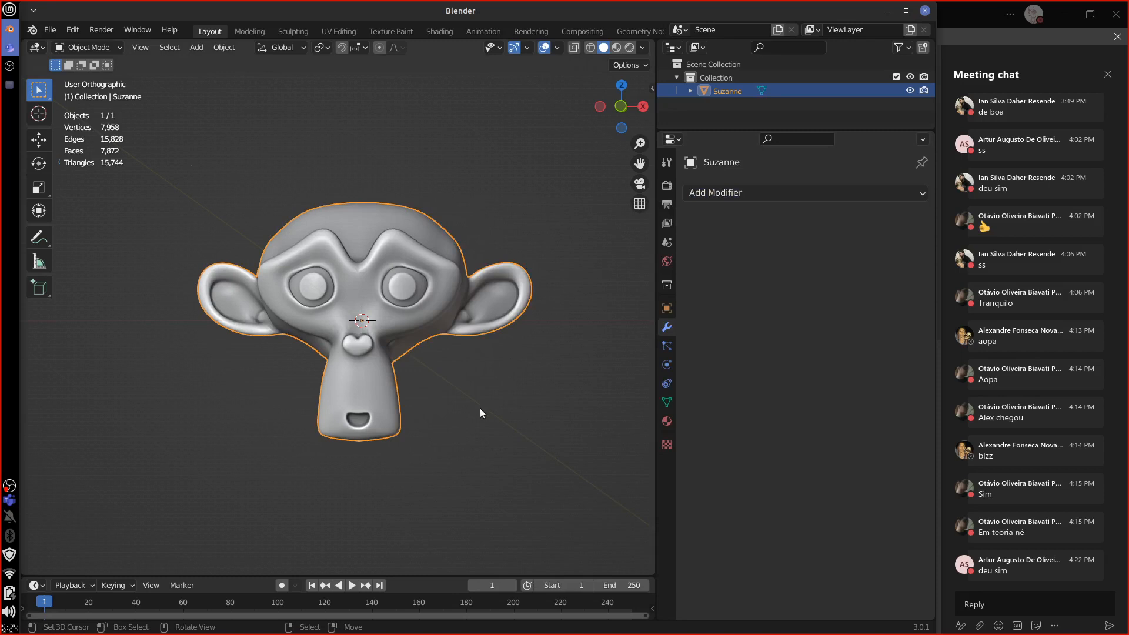
# Delete the monkey head and add a plane mesh at the world origin.
pyautogui.press('KP_1')
pyautogui.press('Delete')
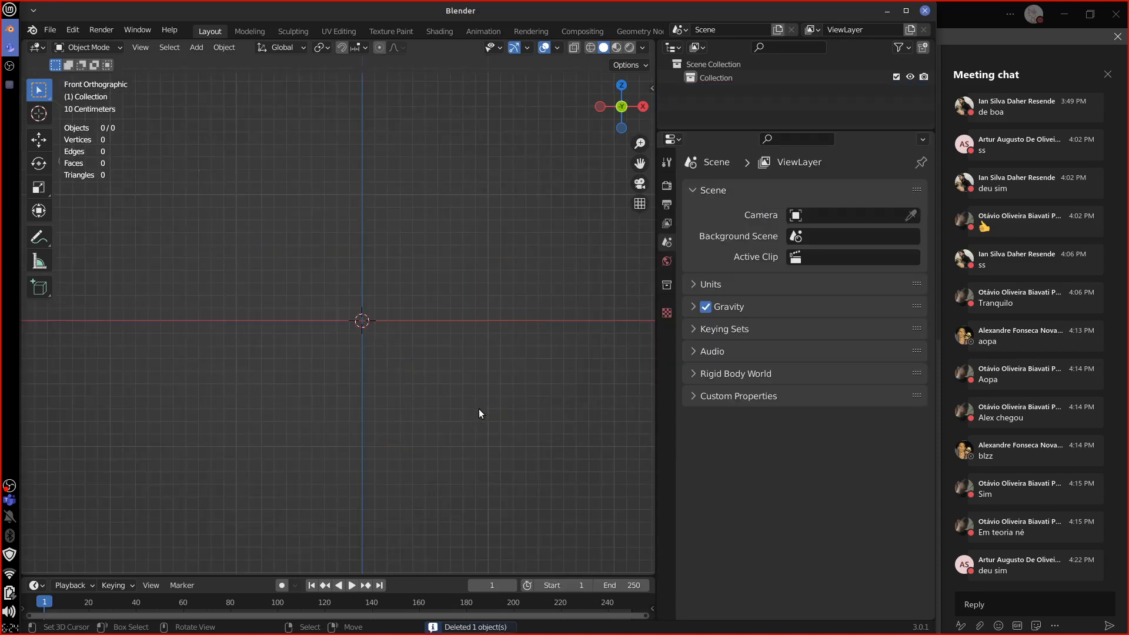
pyautogui.hotkey('shift', 'a')
pyautogui.moveTo(447, 359)
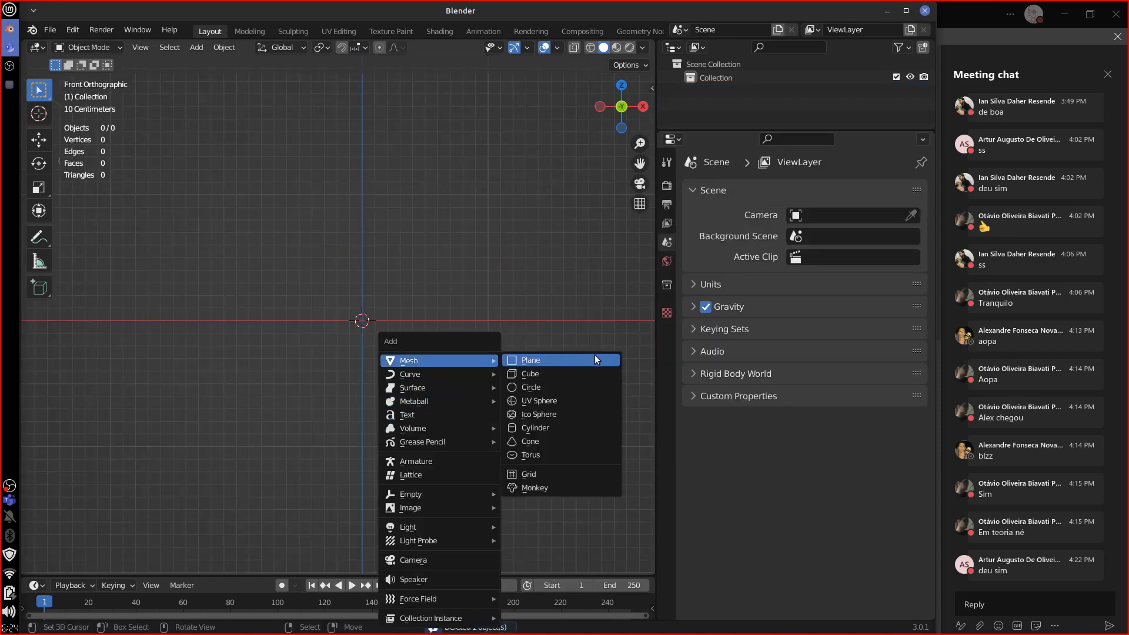
pyautogui.click(591, 358)
pyautogui.moveTo(440, 380); pyautogui.dragTo(440, 406, button='middle')
# Scale the plane's geometry up about 29.9 times in Edit Mode and subdivide it once.
pyautogui.press('Tab')
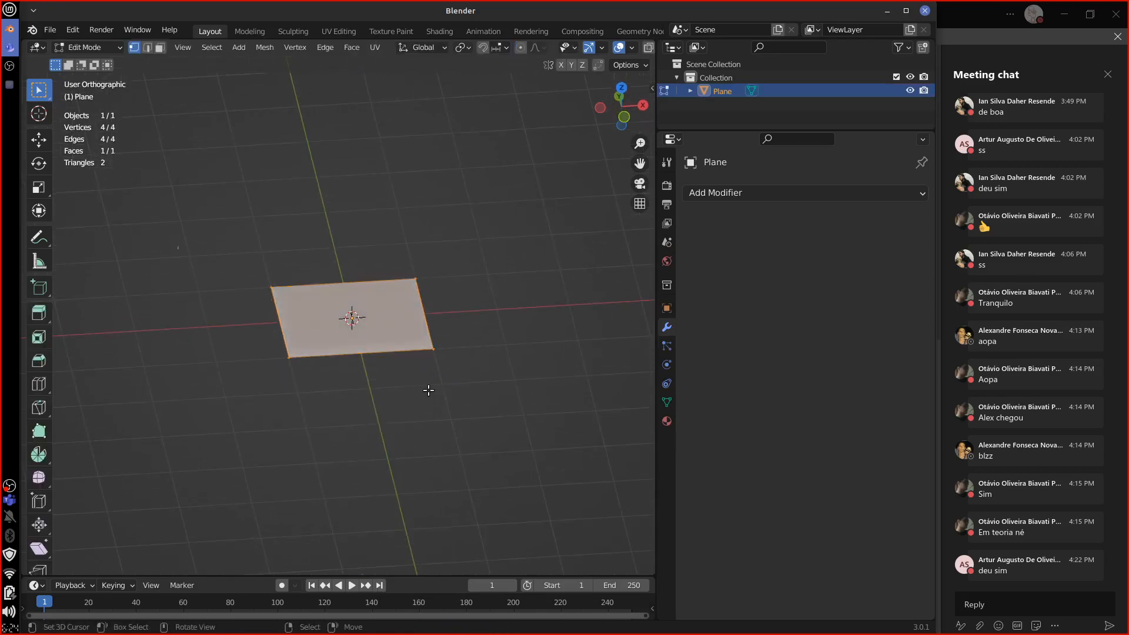
pyautogui.scroll(-10, 403, 363)
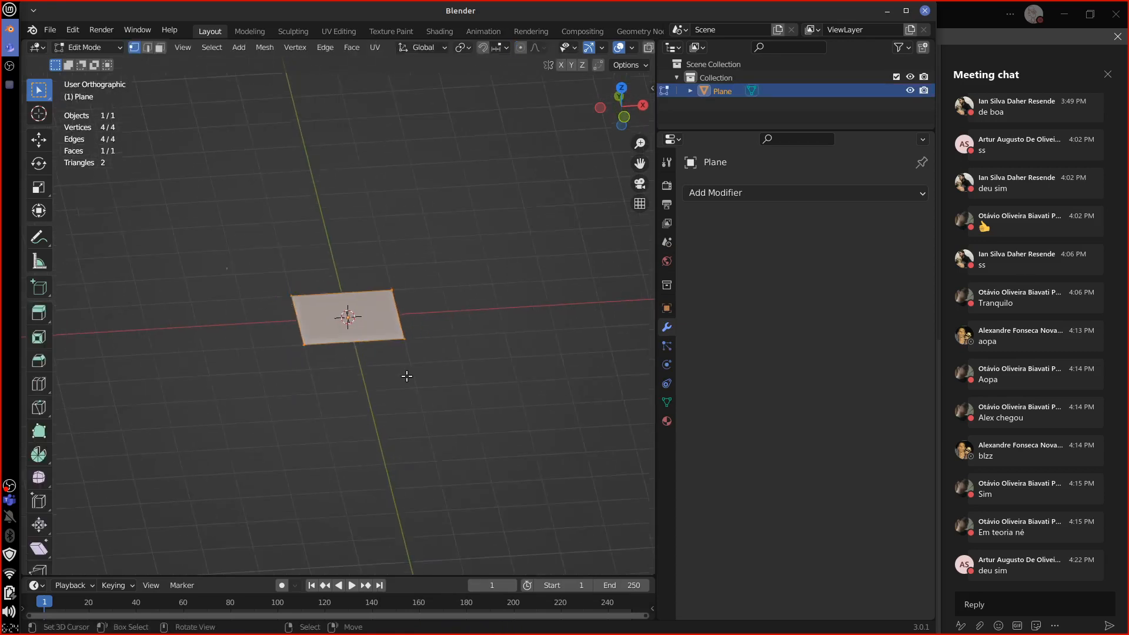
pyautogui.press('s')
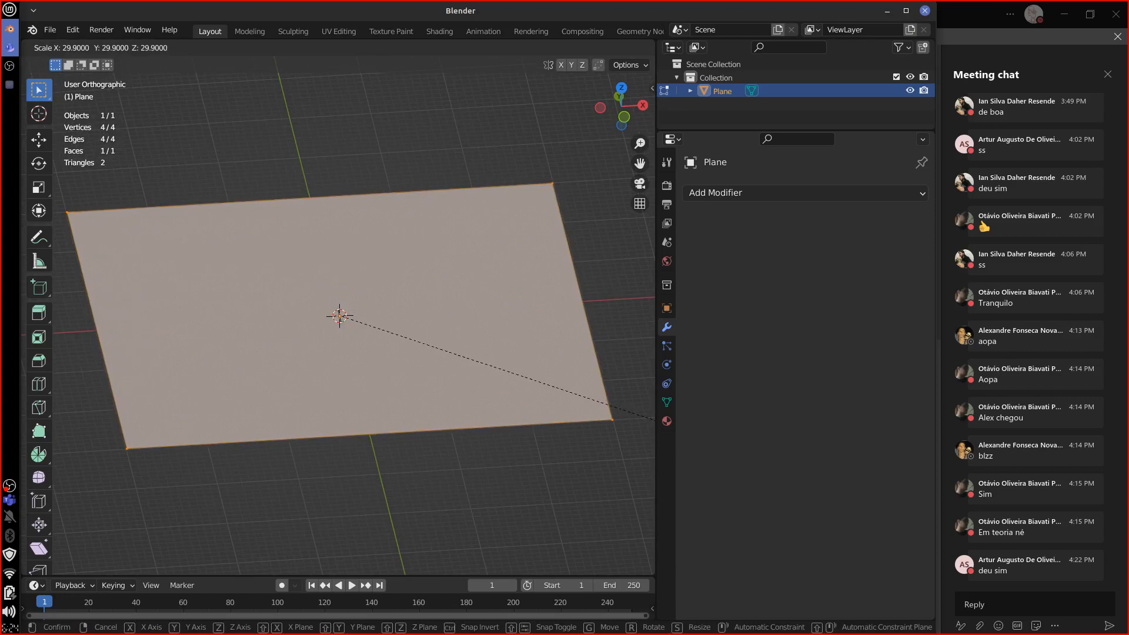
pyautogui.click(800, 491)
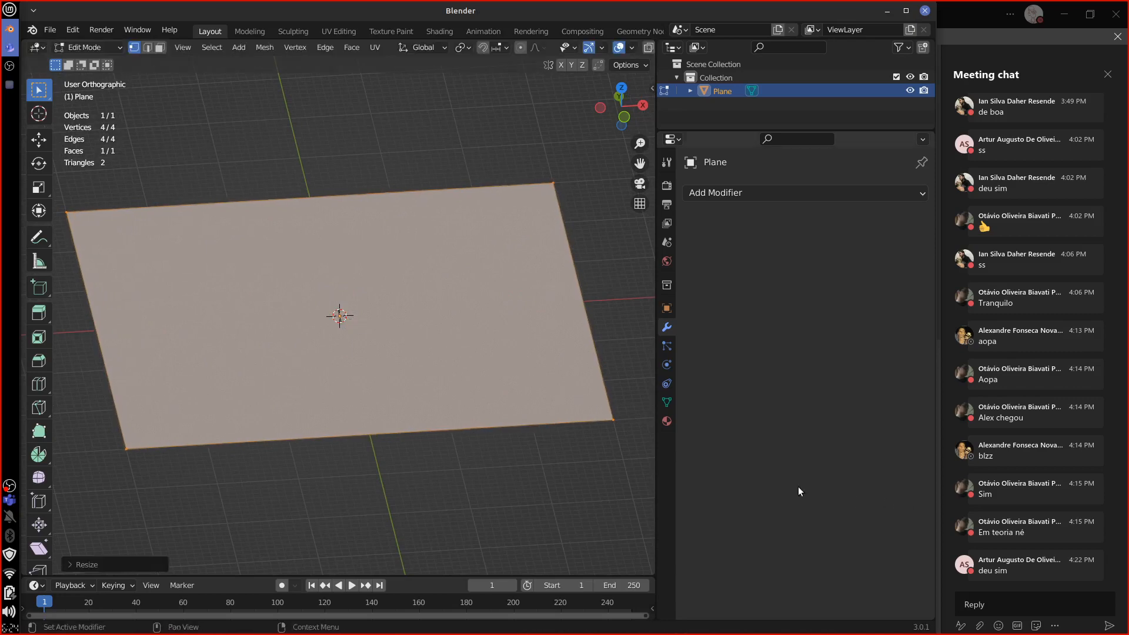
pyautogui.rightClick(510, 322)
pyautogui.click(507, 325)
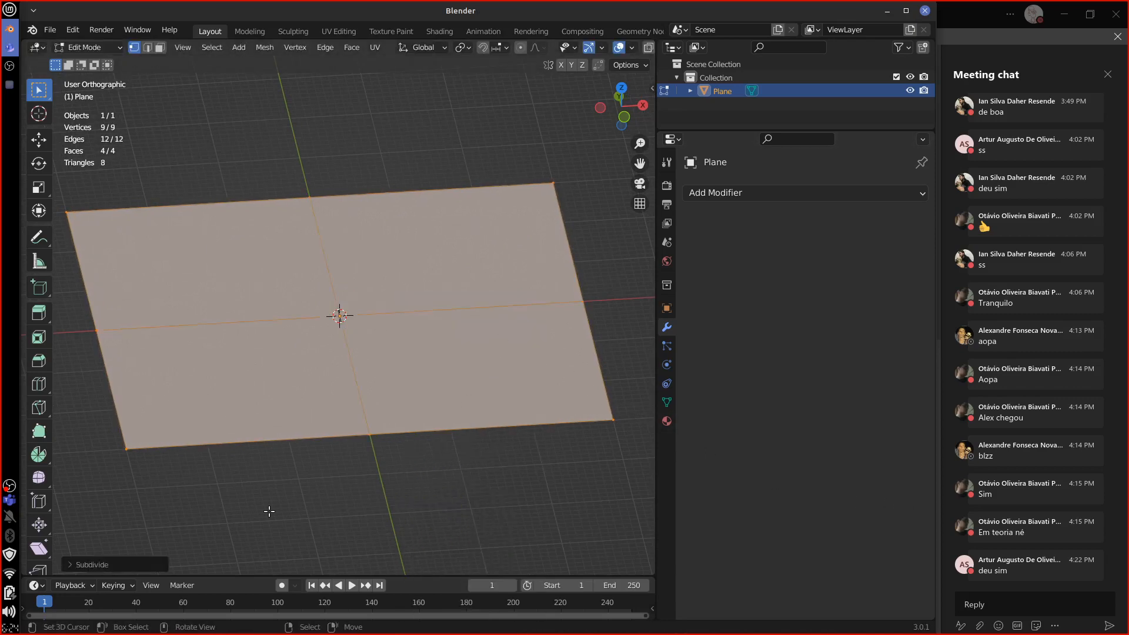
# Raise the plane subdivision's number of cuts to 10 and on to 100.
pyautogui.click(88, 564)
pyautogui.moveTo(188, 472); pyautogui.dragTo(278, 472)
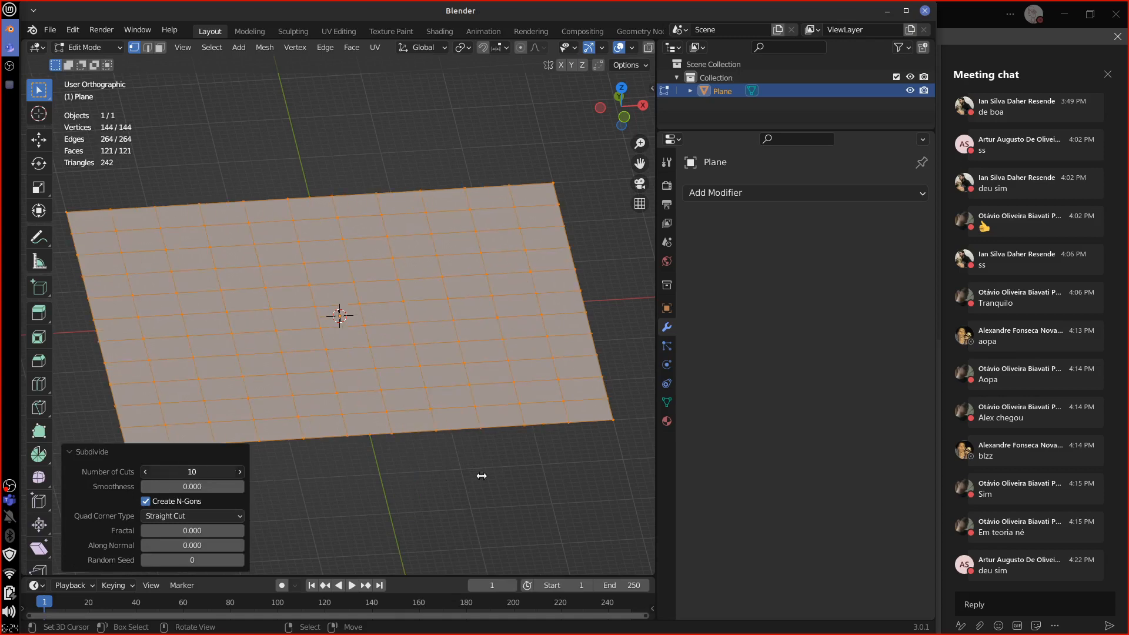
pyautogui.click(215, 472)
pyautogui.write('0')
pyautogui.press('Return')
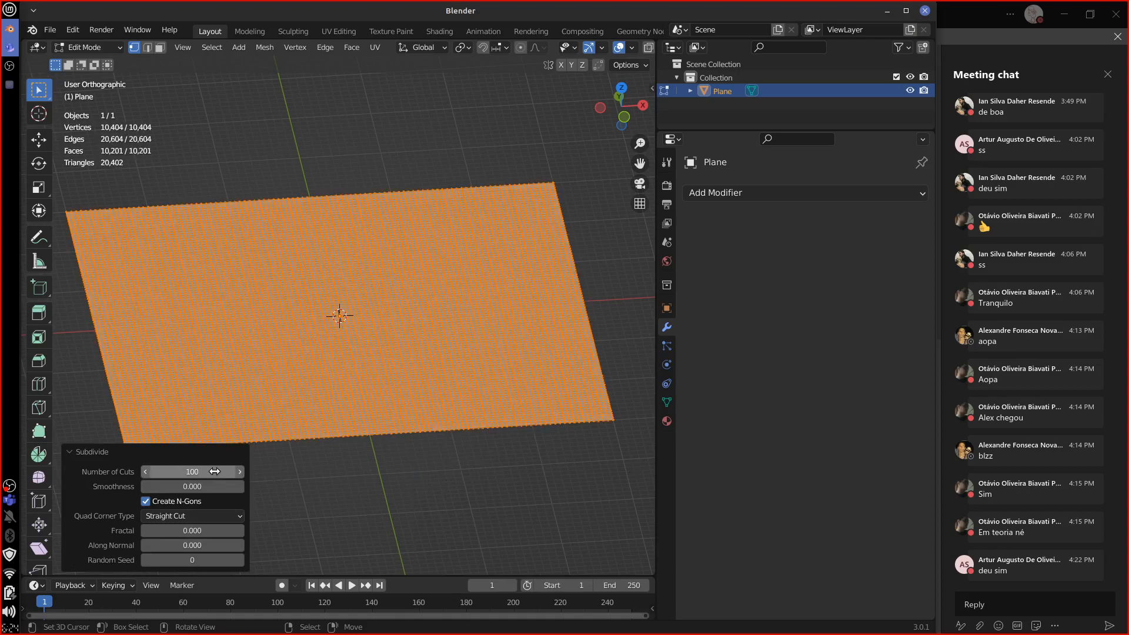
# Try to increase the subdivision's number of cuts to 1000, and try 500.
pyautogui.click(215, 472)
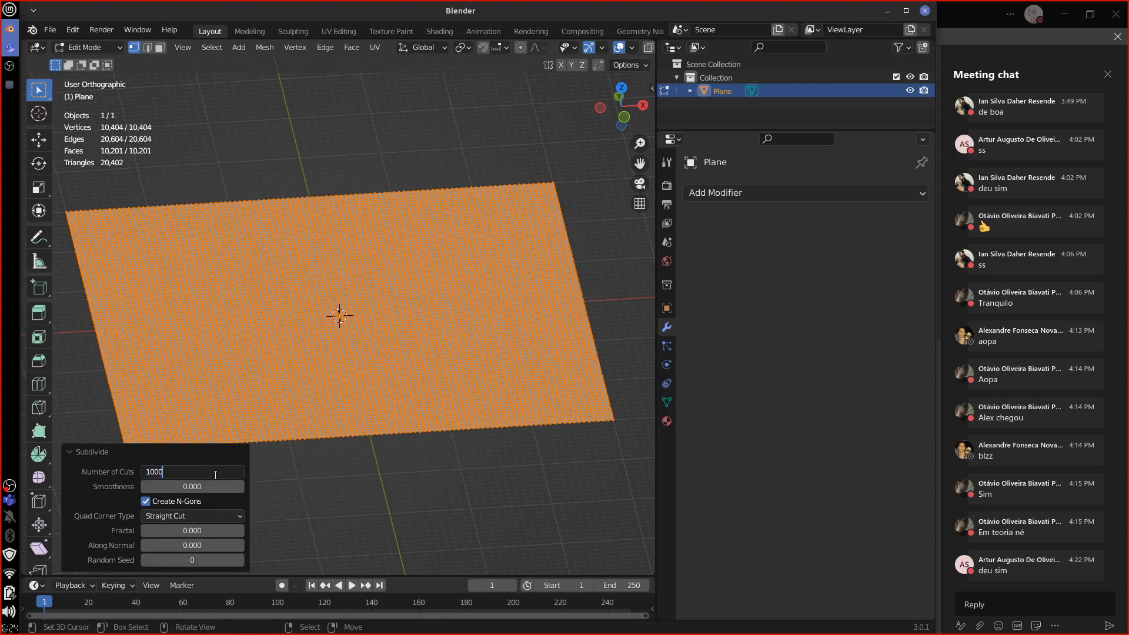
pyautogui.write('0')
pyautogui.press('Return')
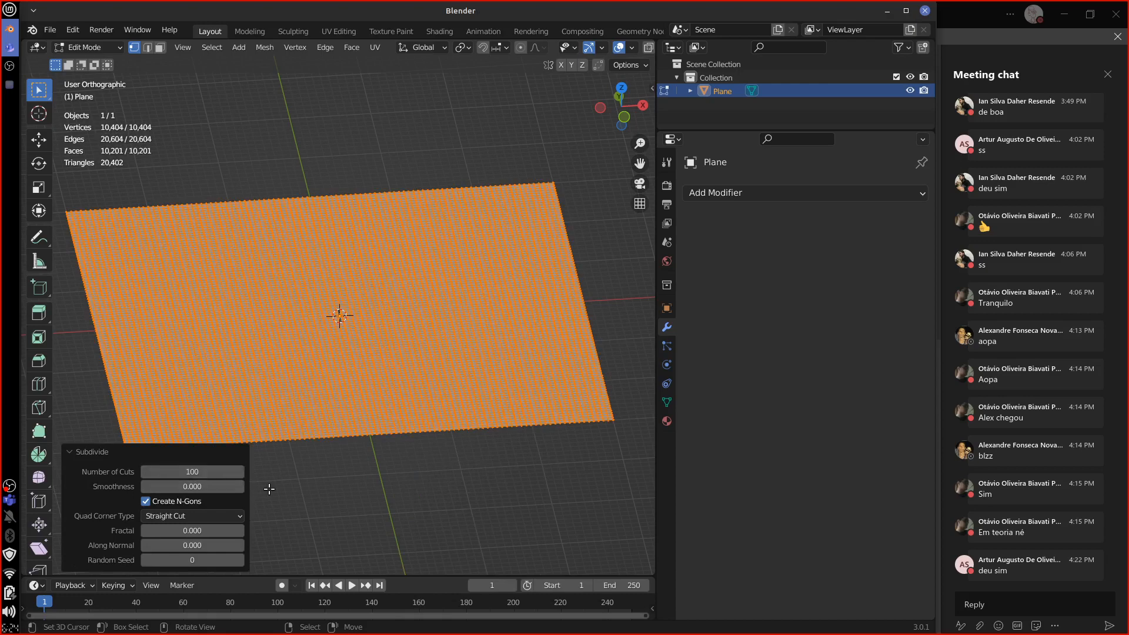
pyautogui.click(215, 472)
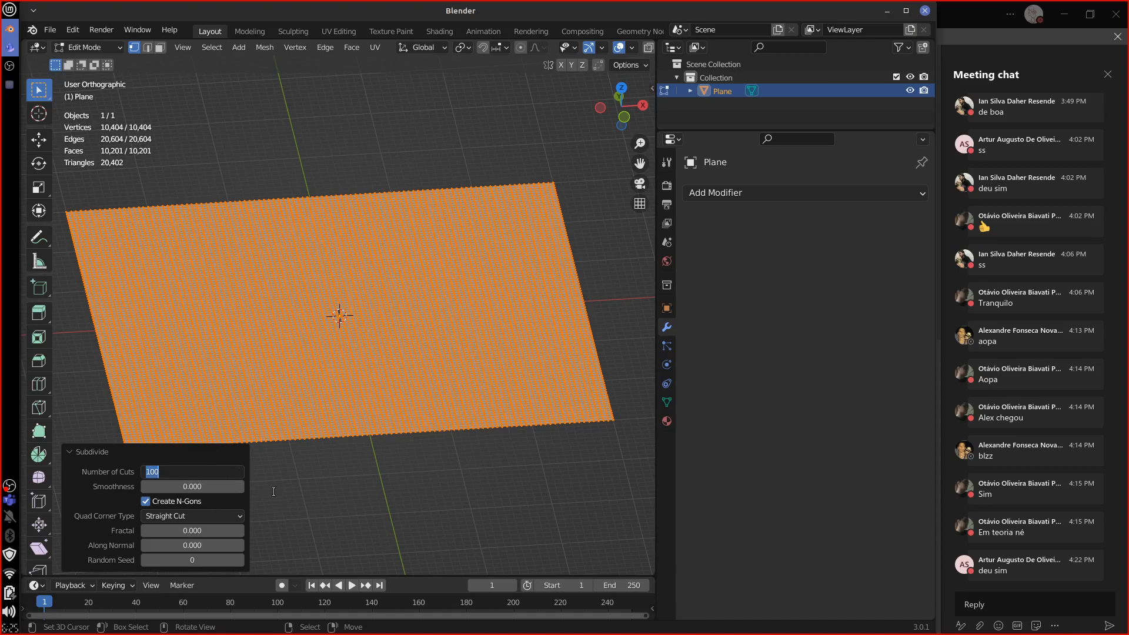
pyautogui.write('500')
pyautogui.press('Return')
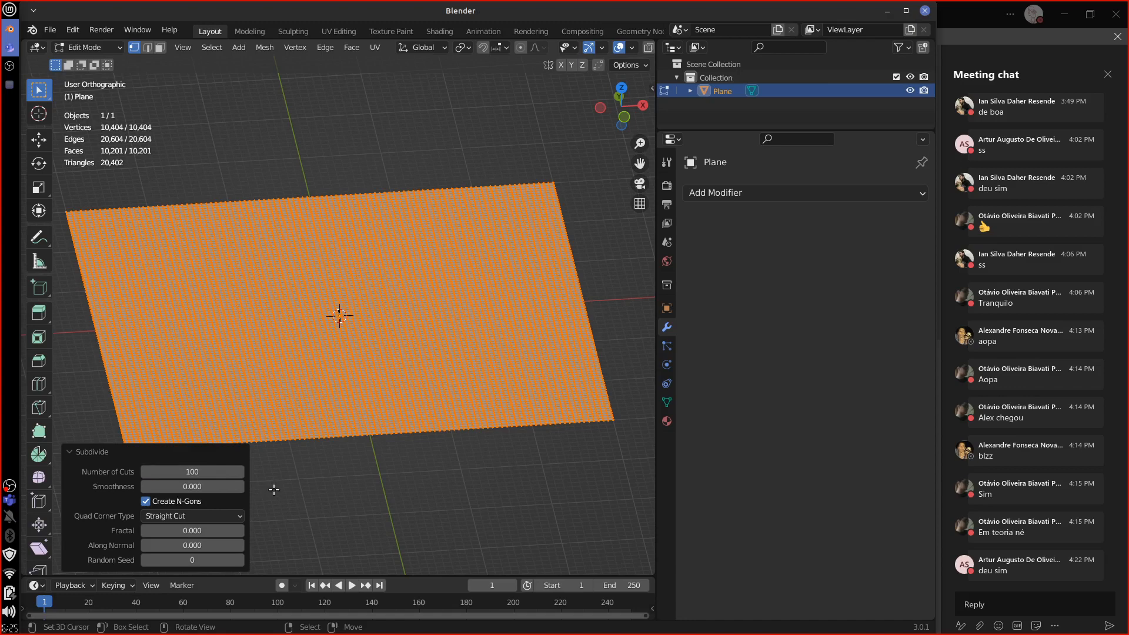
# Toggle out of and back into Edit Mode, and subdivide the whole plane again with 2 cuts.
pyautogui.press('Tab')
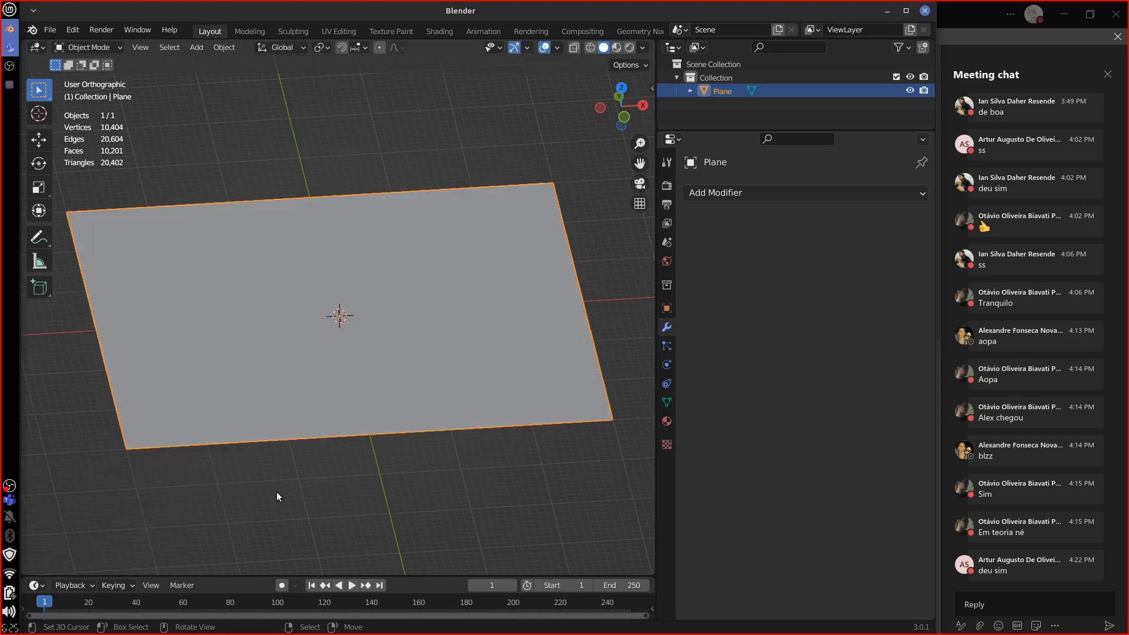
pyautogui.press('Tab')
pyautogui.rightClick(277, 491)
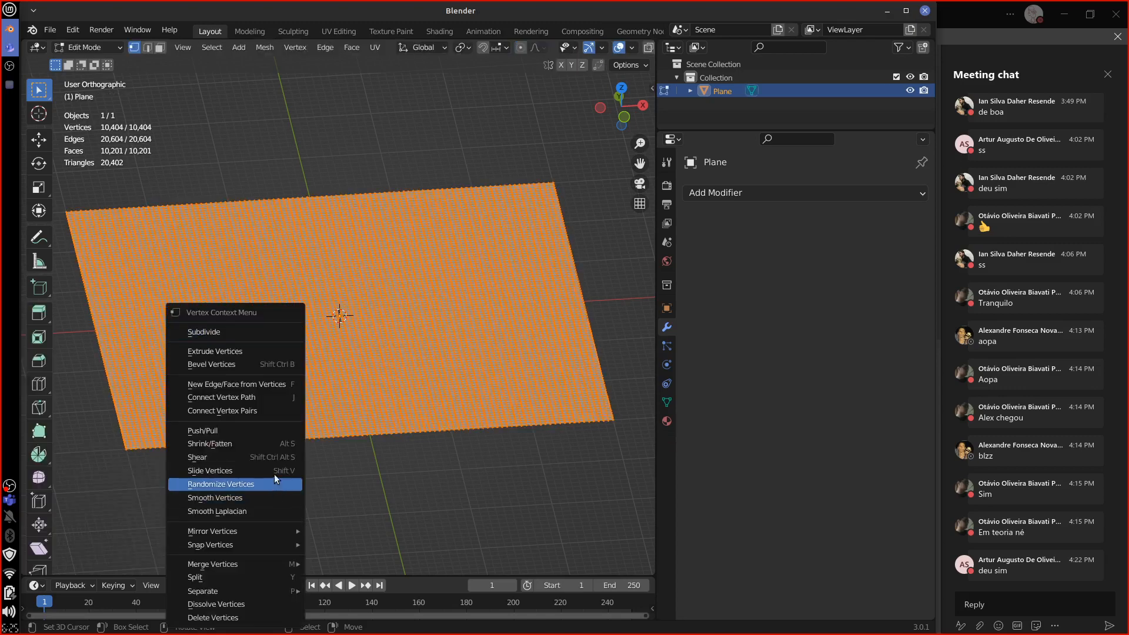
pyautogui.click(254, 330)
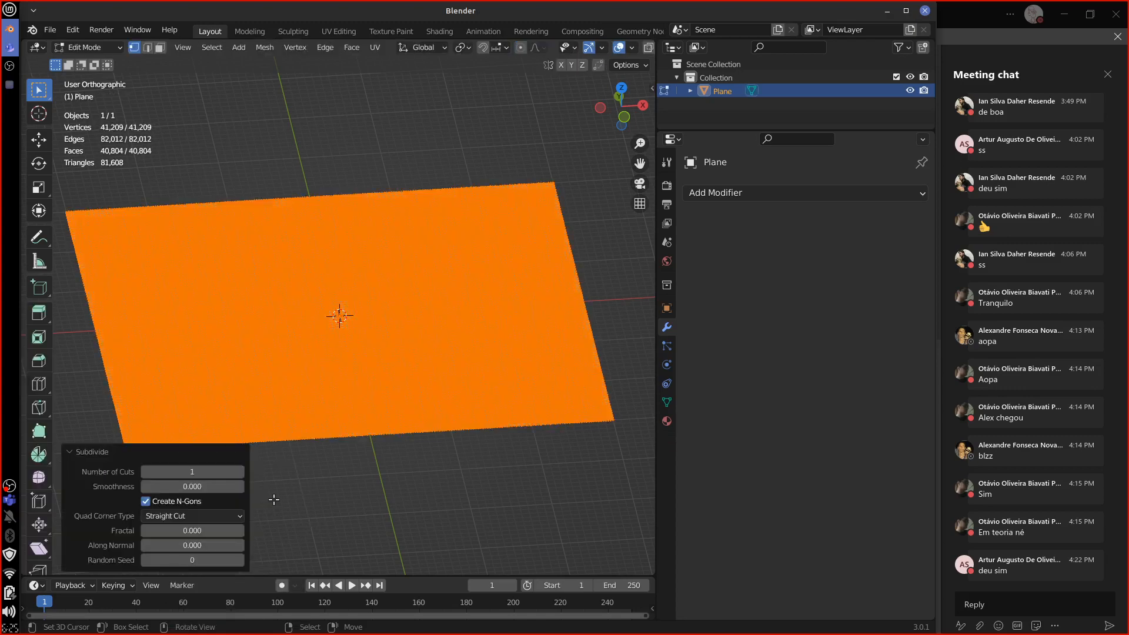
pyautogui.click(239, 472)
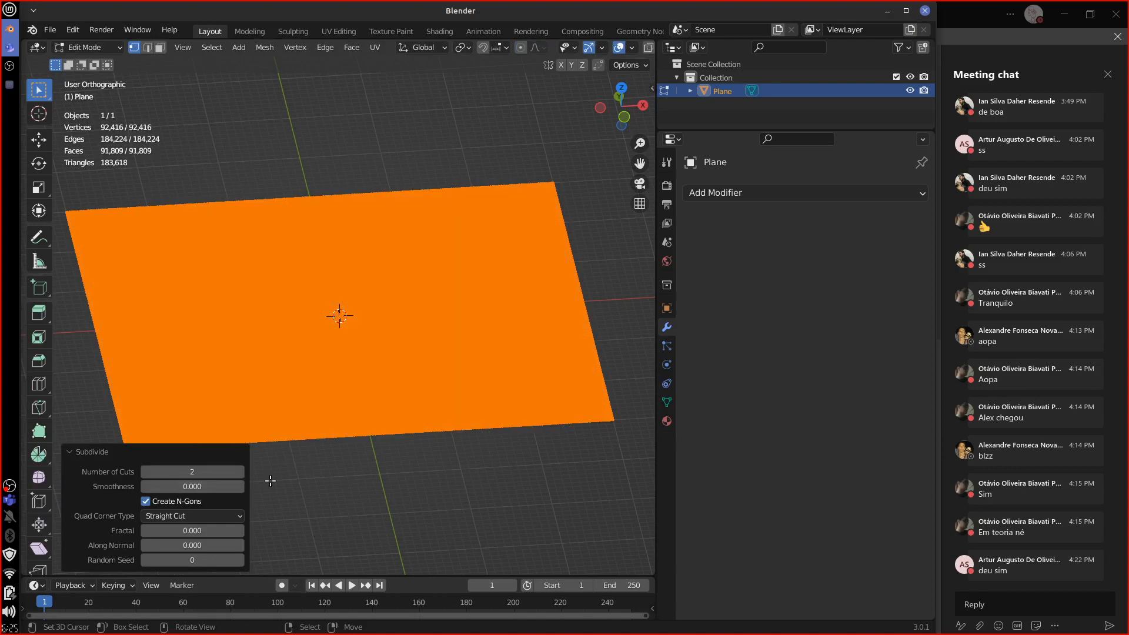
# Try subdividing the entire plane mesh again with one cut, and undo the subdivision.
pyautogui.press('Tab')
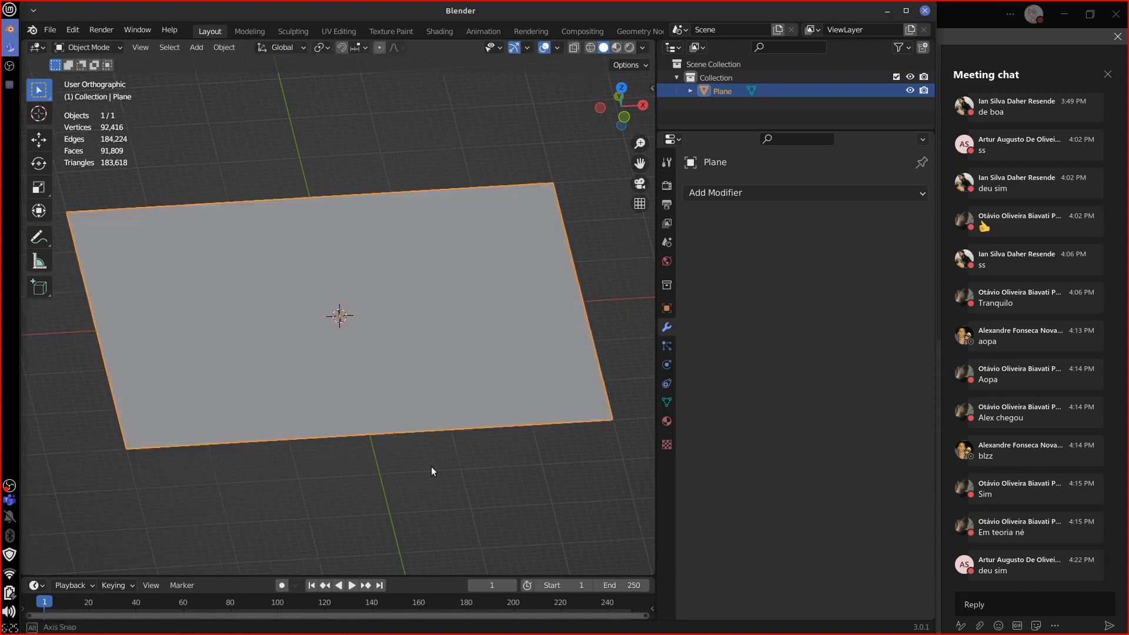
pyautogui.moveTo(431, 468)
pyautogui.mouseDown(button='middle')
pyautogui.moveTo(494, 441)
pyautogui.moveTo(437, 445)
pyautogui.mouseUp(button='middle')
pyautogui.press('Tab')
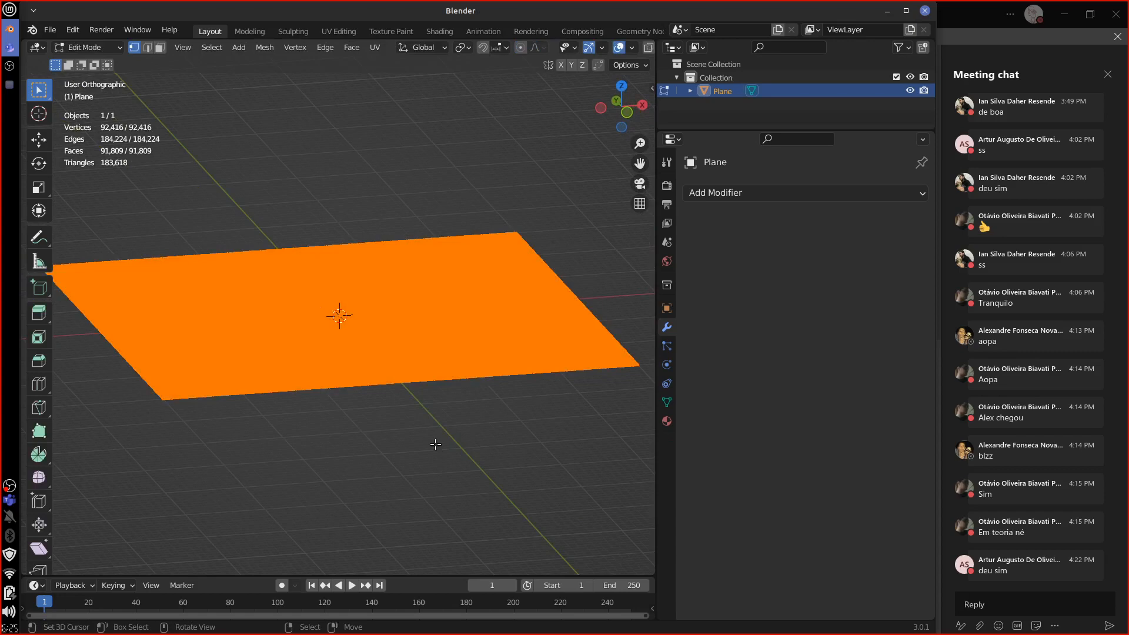
pyautogui.press('w')
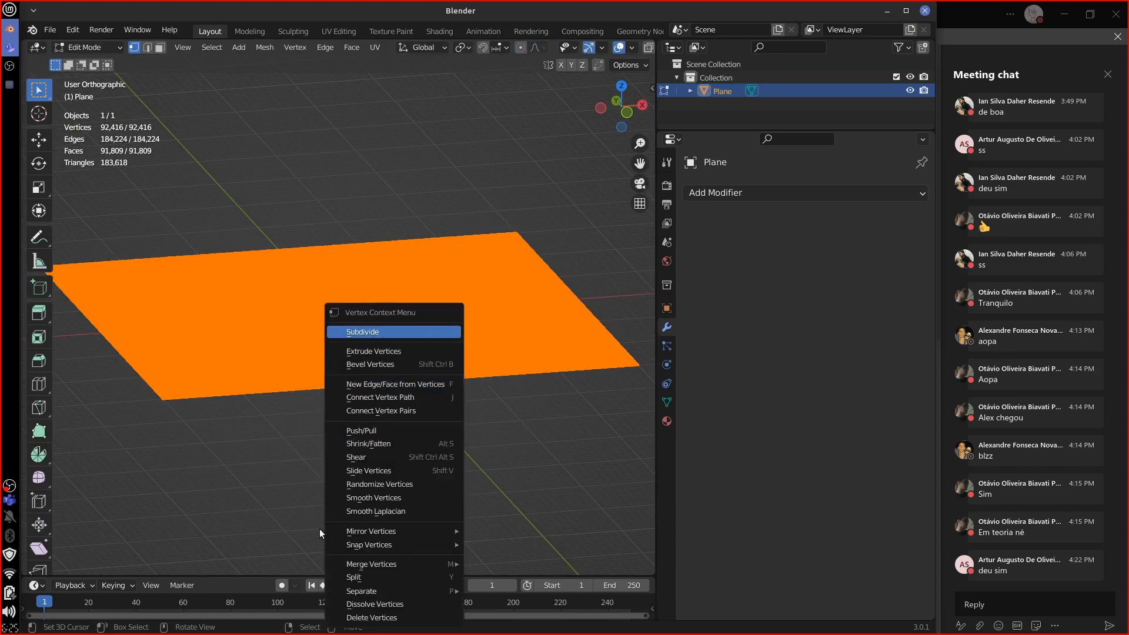
pyautogui.press('Return')
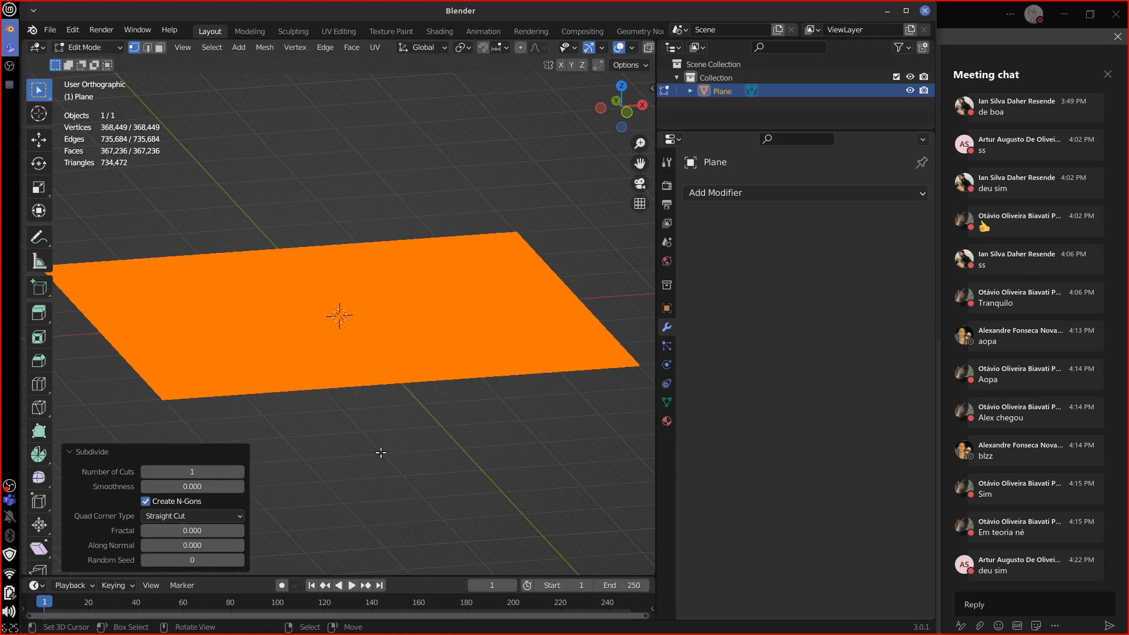
pyautogui.moveTo(381, 453); pyautogui.dragTo(474, 468, button='middle')
pyautogui.hotkey('ctrl', 'z')
# Return to Object Mode and add a Displace modifier to the plane.
pyautogui.press('Tab')
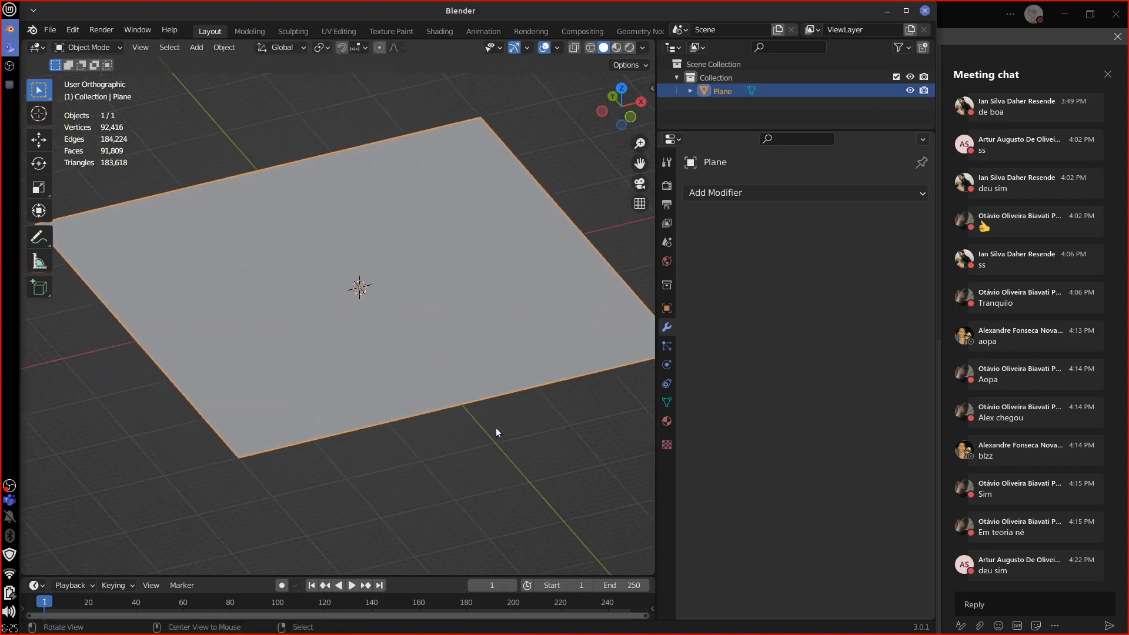
pyautogui.click(786, 197)
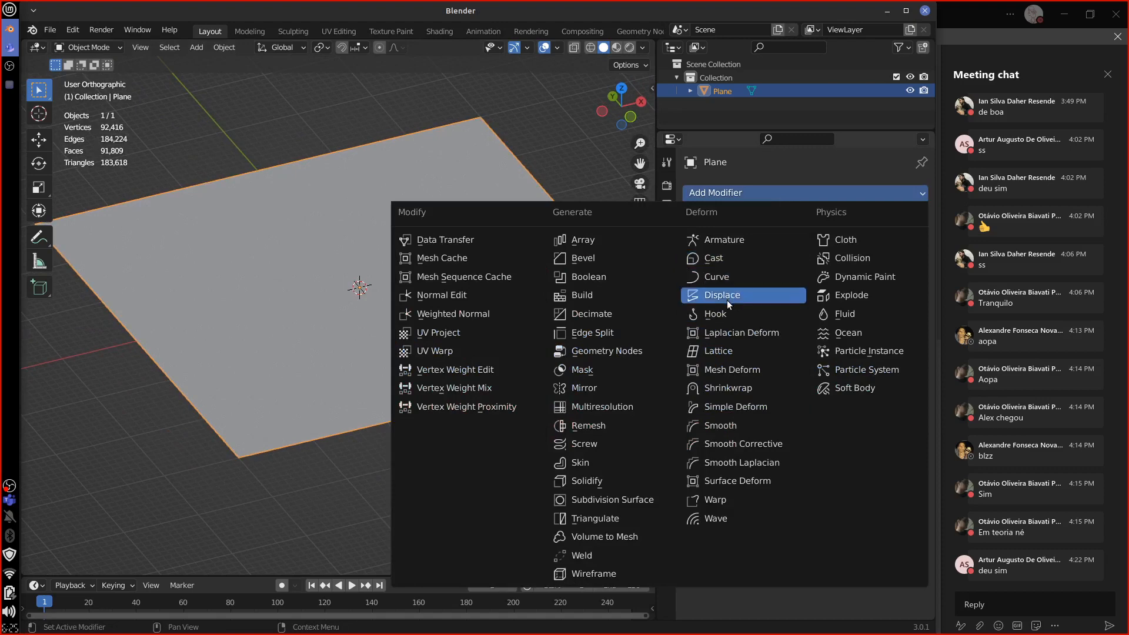
pyautogui.click(772, 295)
pyautogui.moveTo(587, 483); pyautogui.dragTo(557, 458, button='middle')
# Create a new texture for the Displace modifier and load height_map.png from the recent assets_ll folder as its image.
pyautogui.click(667, 445)
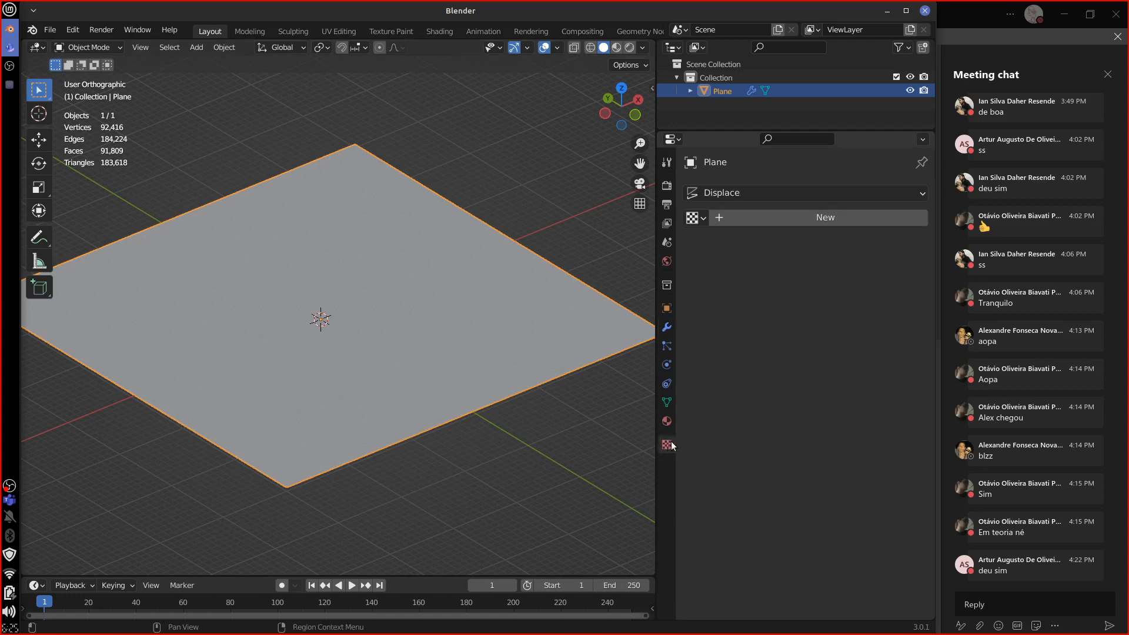
pyautogui.click(703, 219)
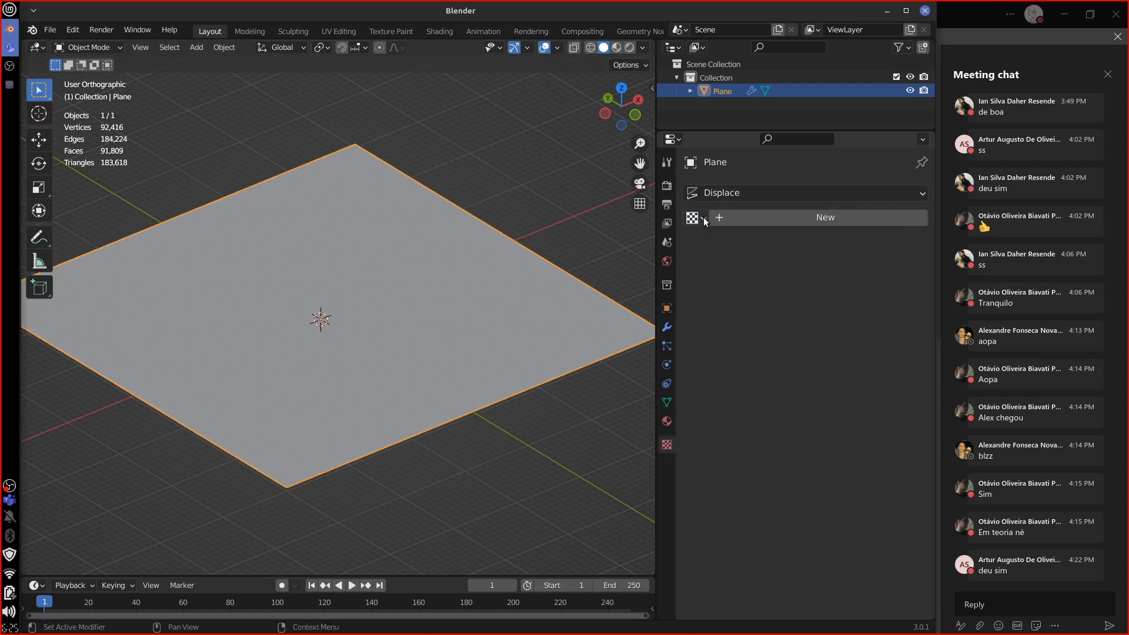
pyautogui.click(732, 217)
pyautogui.click(862, 486)
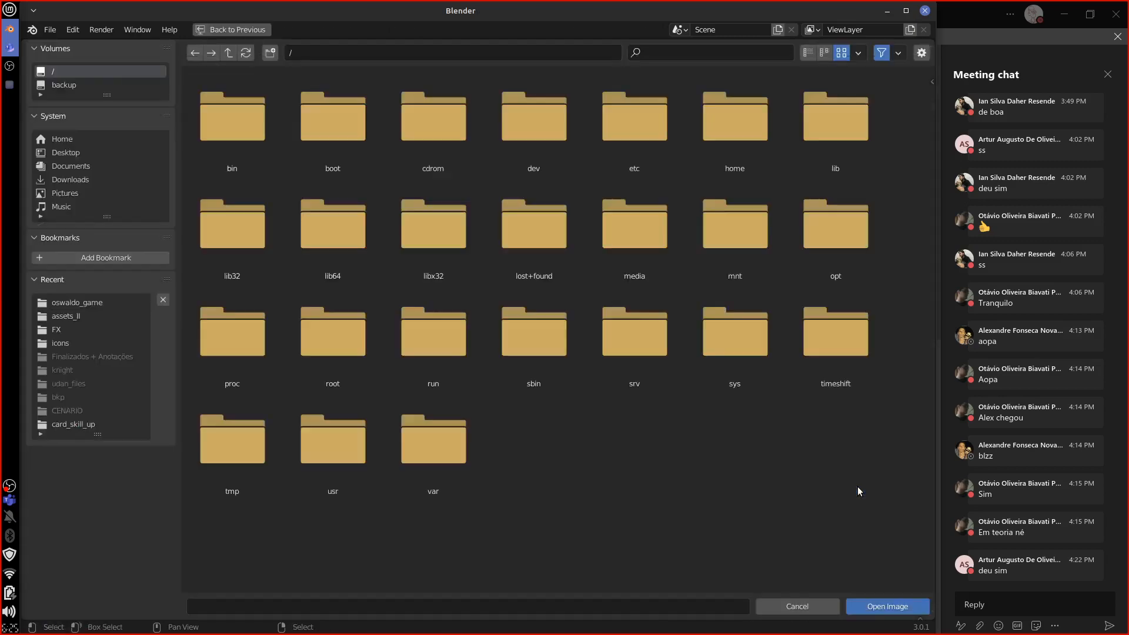
pyautogui.click(103, 316)
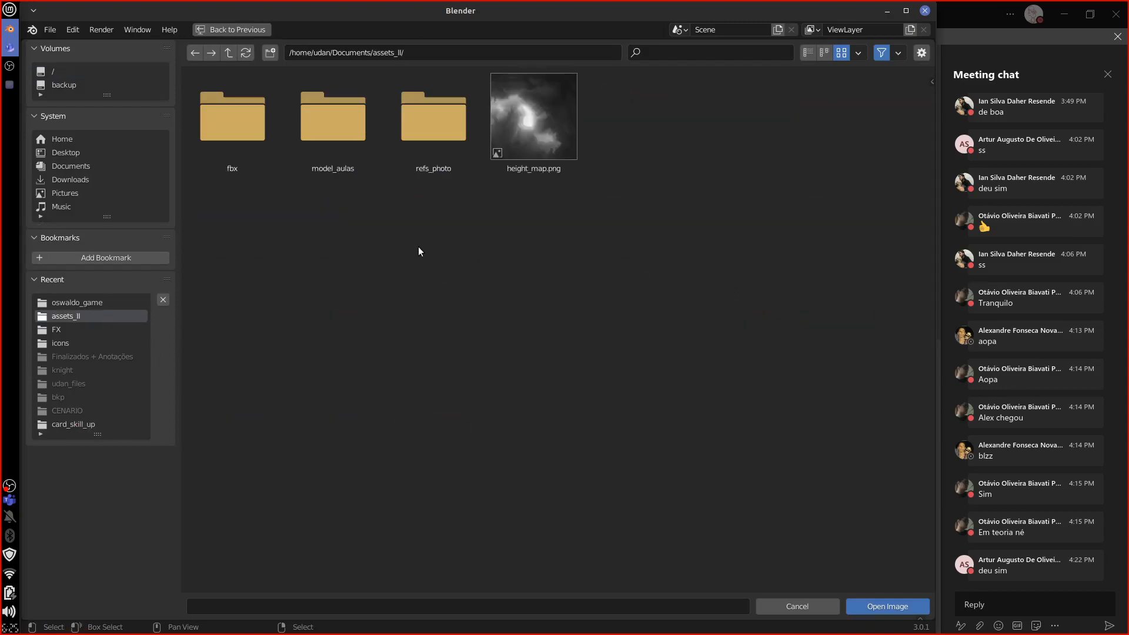
pyautogui.click(540, 138)
pyautogui.click(888, 605)
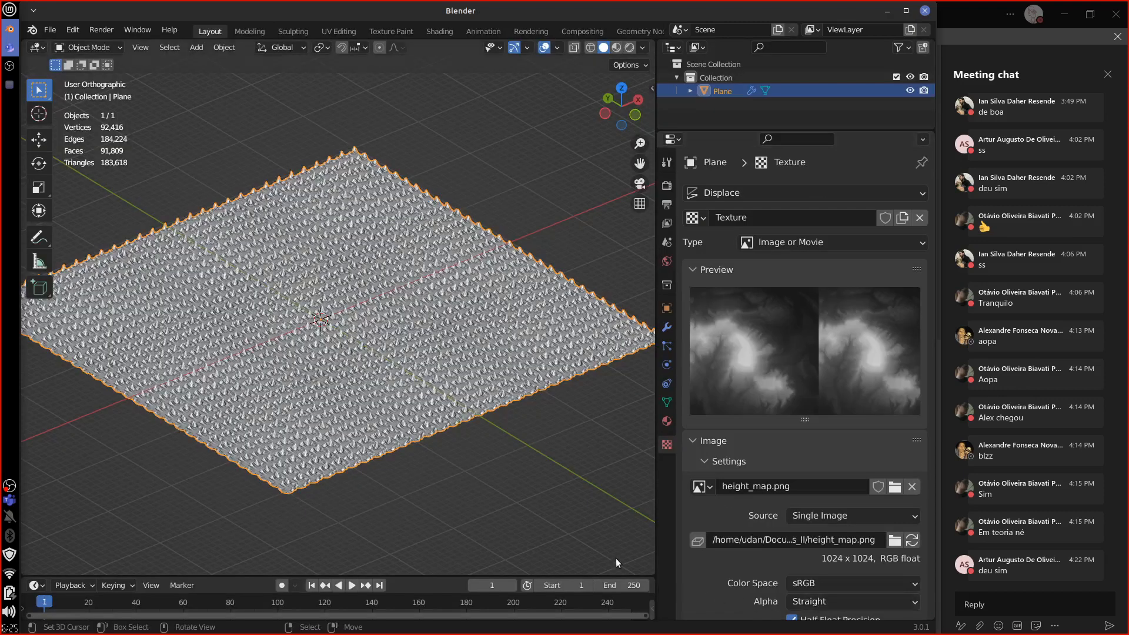
# Set the Displace modifier's texture coordinates to UV.
pyautogui.press('ctrl+KP_3')
pyautogui.moveTo(567, 443); pyautogui.dragTo(529, 397, button='middle')
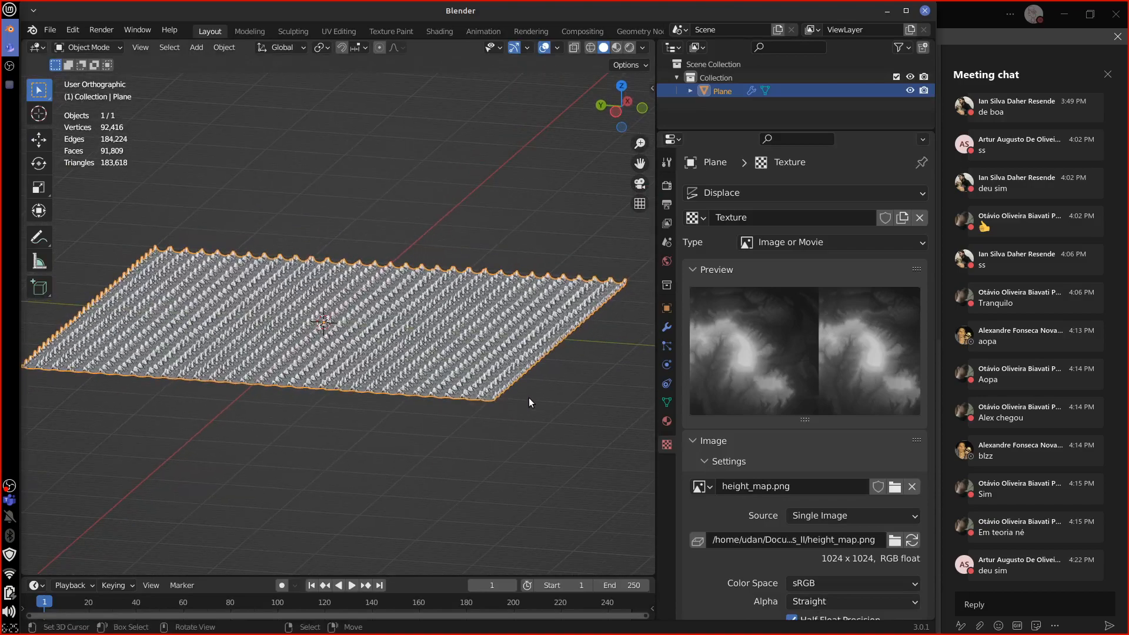
pyautogui.keyDown('shift'); pyautogui.rightClick(524, 419); pyautogui.keyUp('shift')
pyautogui.moveTo(508, 439); pyautogui.dragTo(498, 472, button='middle')
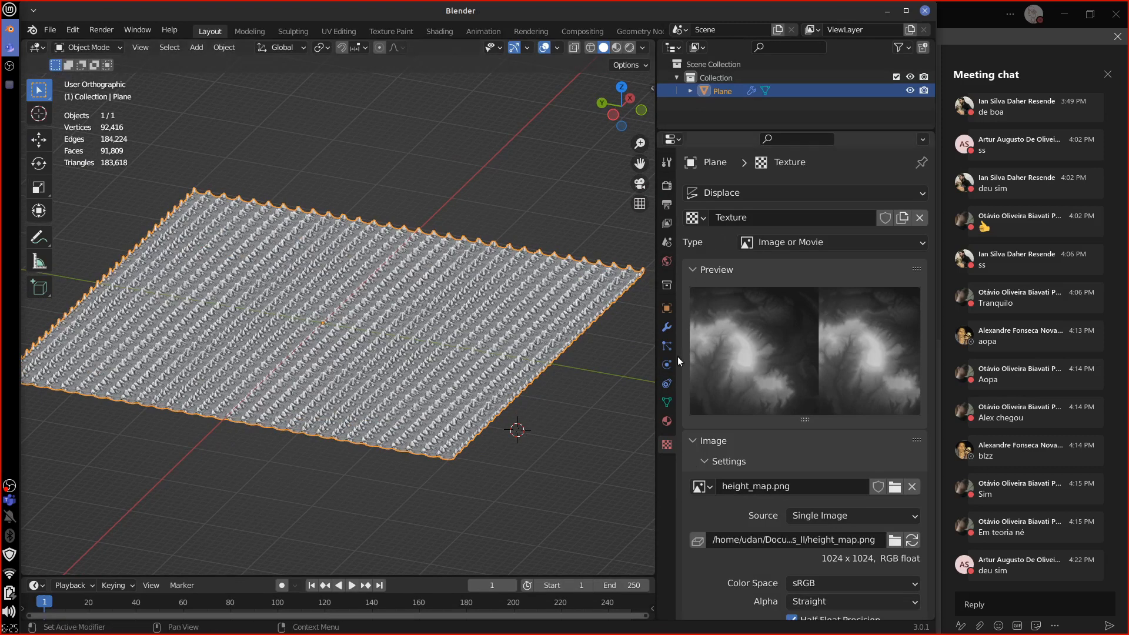
pyautogui.click(666, 327)
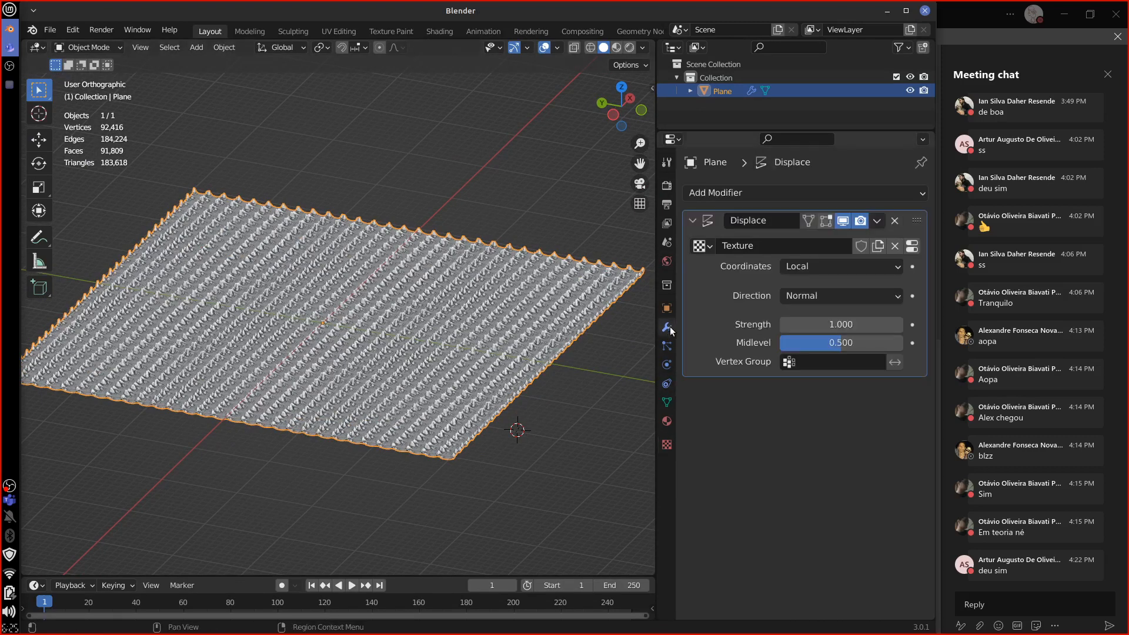
pyautogui.click(853, 266)
pyautogui.click(821, 341)
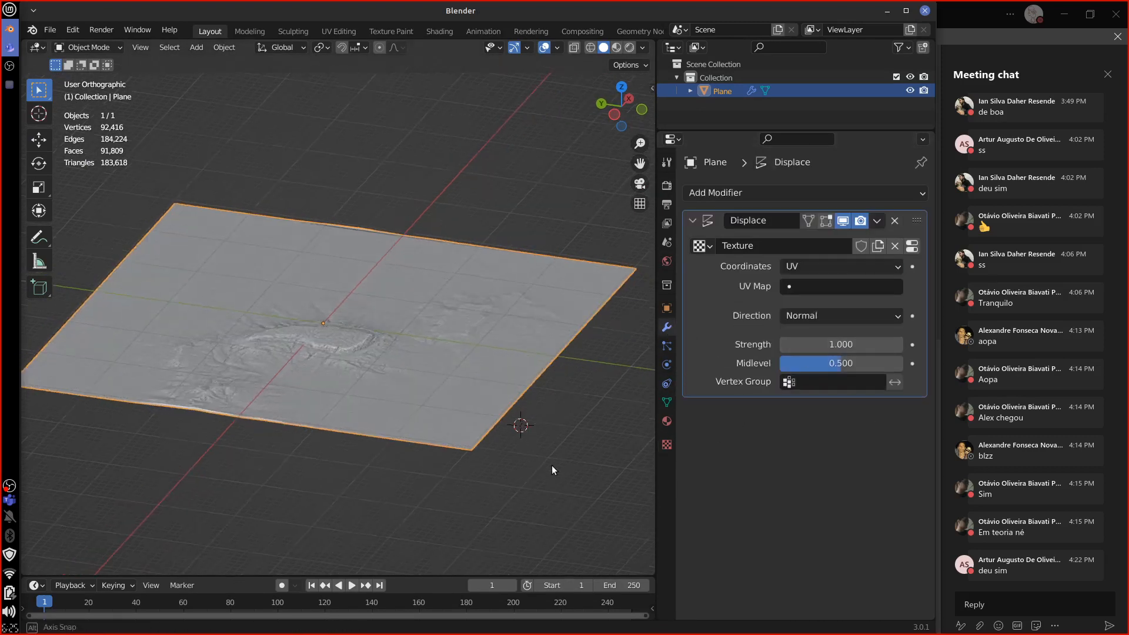
# Apply smooth shading to the displaced plane.
pyautogui.scroll(3, 552, 471)
pyautogui.moveTo(547, 461); pyautogui.dragTo(545, 423, button='middle')
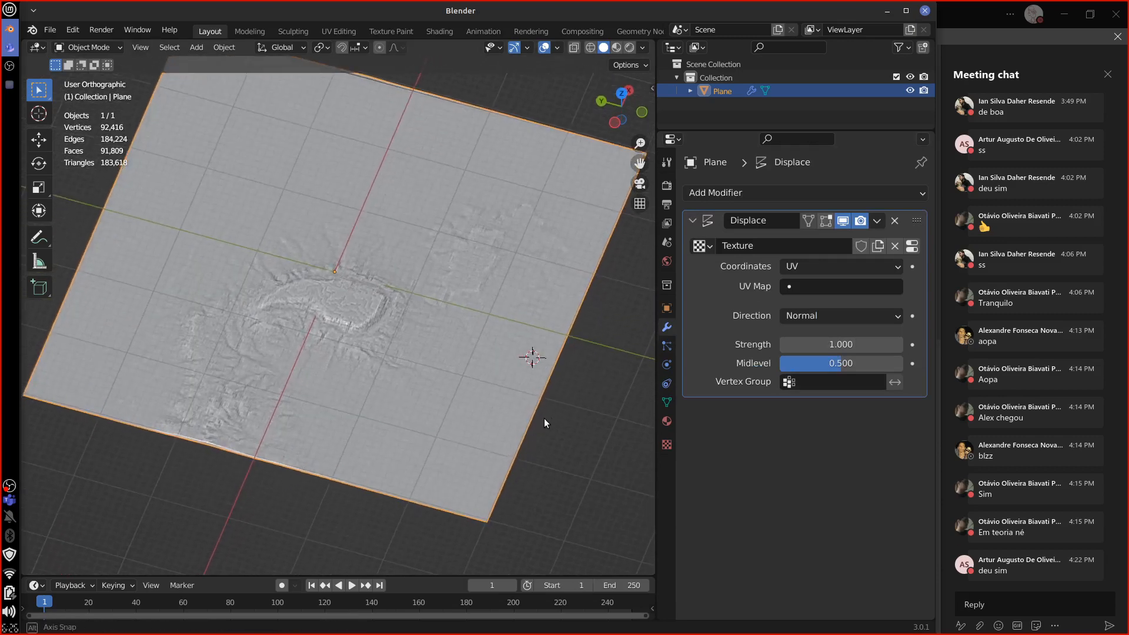
pyautogui.scroll(5, 544, 414)
pyautogui.click(229, 47)
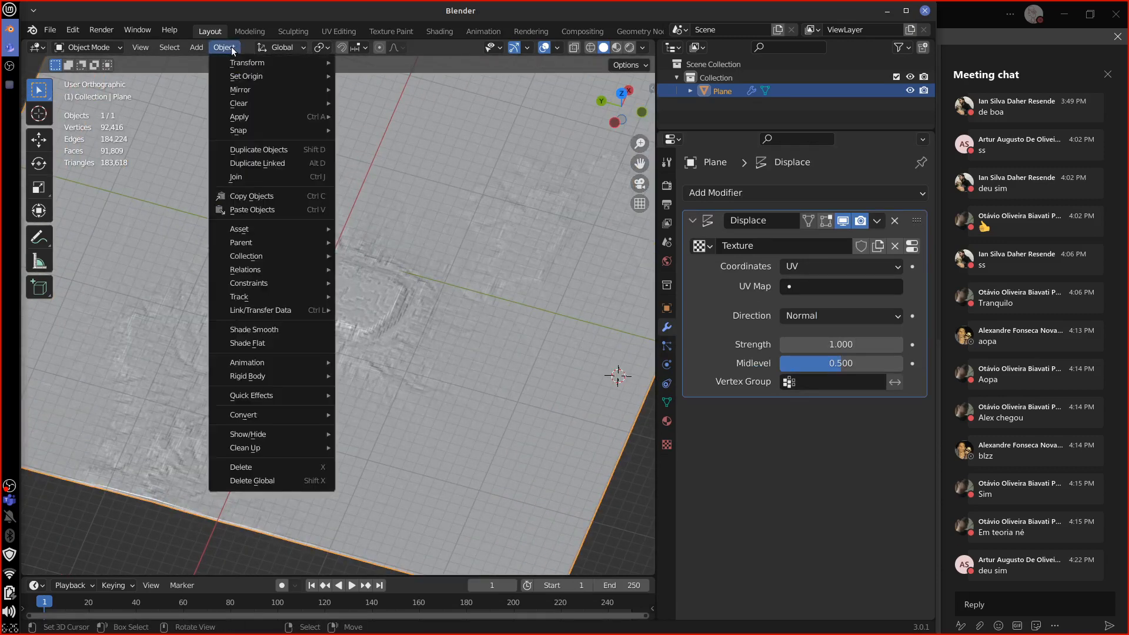
pyautogui.click(293, 330)
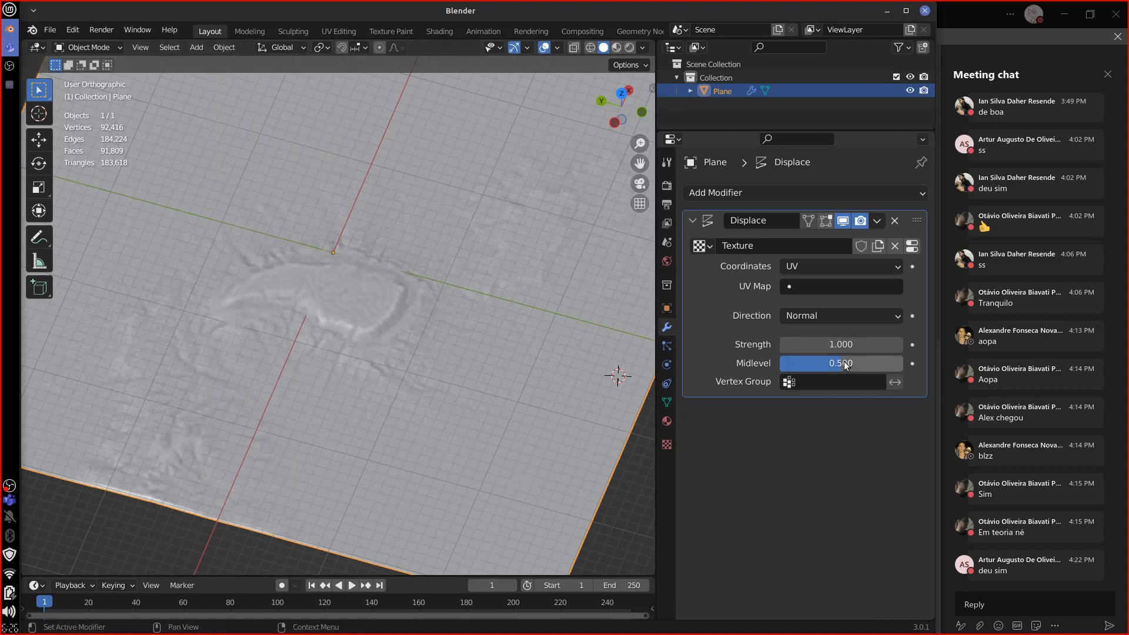
# Set the Displace modifier's midlevel to 0 and raise its strength to about 5.086.
pyautogui.moveTo(842, 366); pyautogui.dragTo(988, 343)
pyautogui.moveTo(548, 450); pyautogui.dragTo(514, 376, button='middle')
pyautogui.scroll(2, 514, 376)
pyautogui.moveTo(431, 362); pyautogui.dragTo(442, 390, button='middle')
pyautogui.keyDown('shift'); pyautogui.moveTo(442, 390); pyautogui.dragTo(491, 379, button='middle'); pyautogui.keyUp('shift')
pyautogui.moveTo(819, 344); pyautogui.dragTo(1042, 350)
pyautogui.moveTo(589, 400); pyautogui.dragTo(653, 400, button='middle')
# Compare the plane's base mesh in Edit Mode with its displaced shape, and examine the terrain's relief from several sides.
pyautogui.press('Tab')
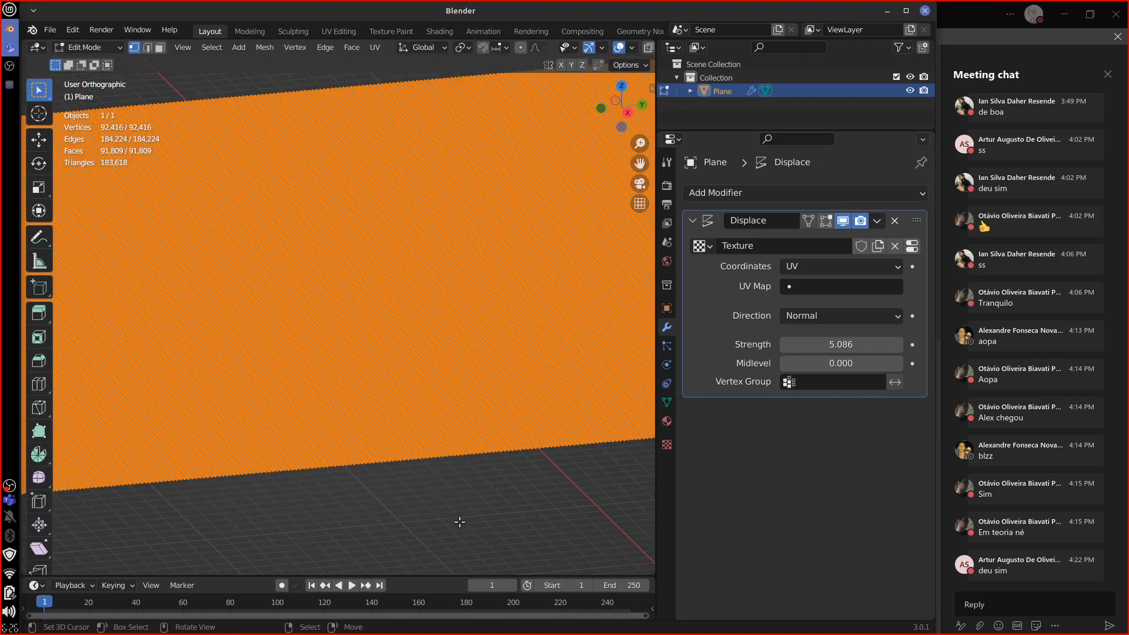
pyautogui.press('Tab')
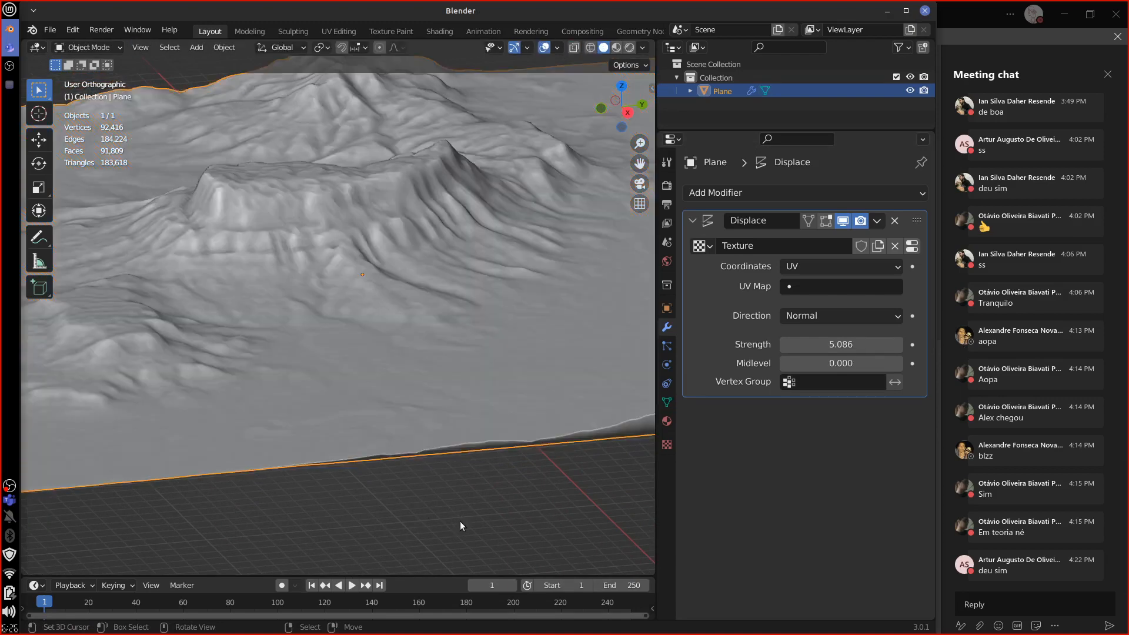
pyautogui.moveTo(463, 513); pyautogui.dragTo(586, 491, button='middle')
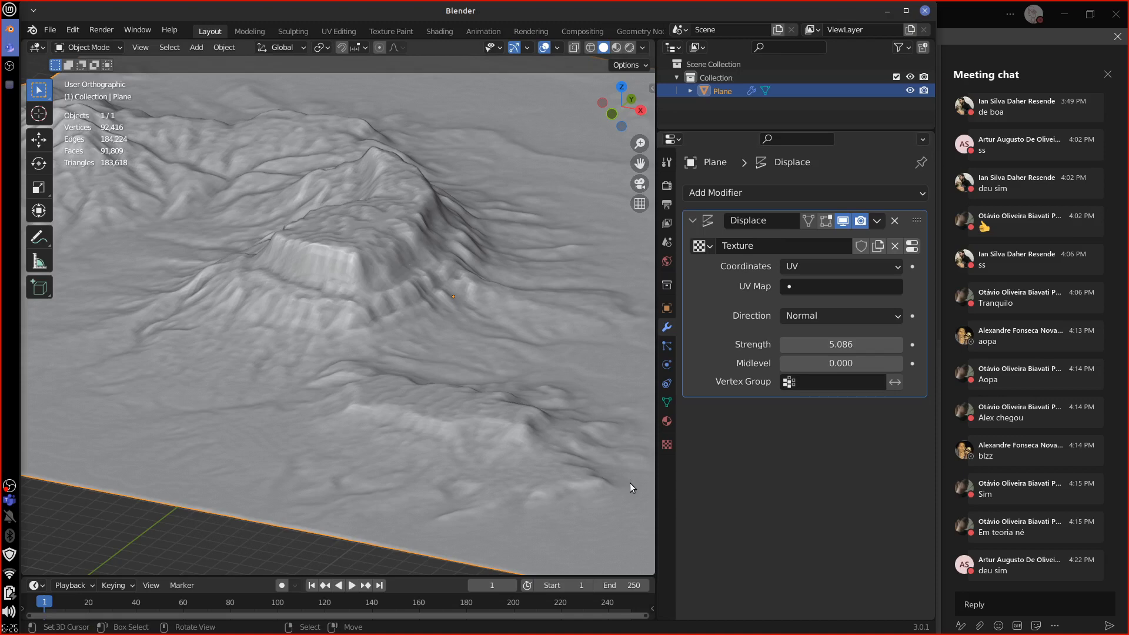
pyautogui.moveTo(518, 426); pyautogui.dragTo(522, 434, button='middle')
pyautogui.scroll(-3, 511, 459)
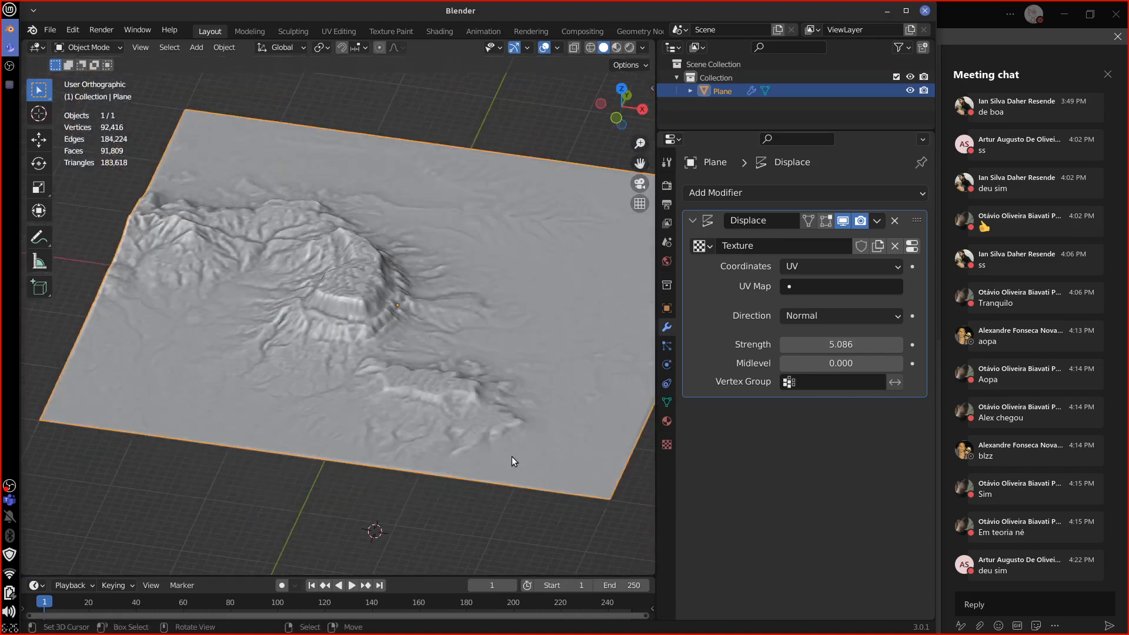
pyautogui.moveTo(423, 454); pyautogui.dragTo(527, 431, button='middle')
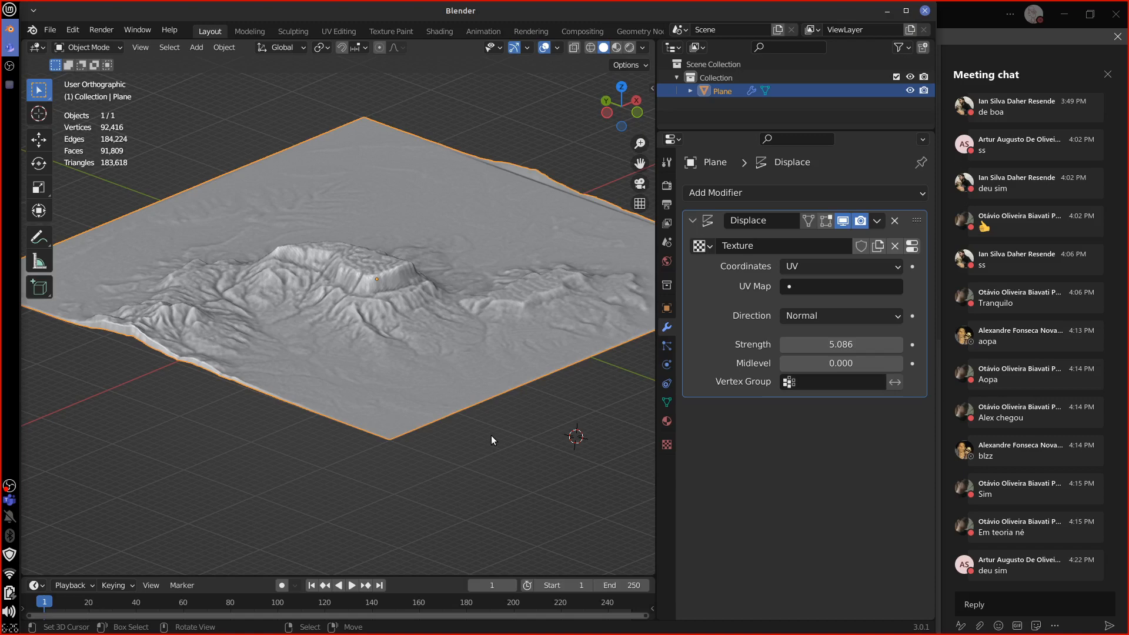
pyautogui.scroll(3, 423, 395)
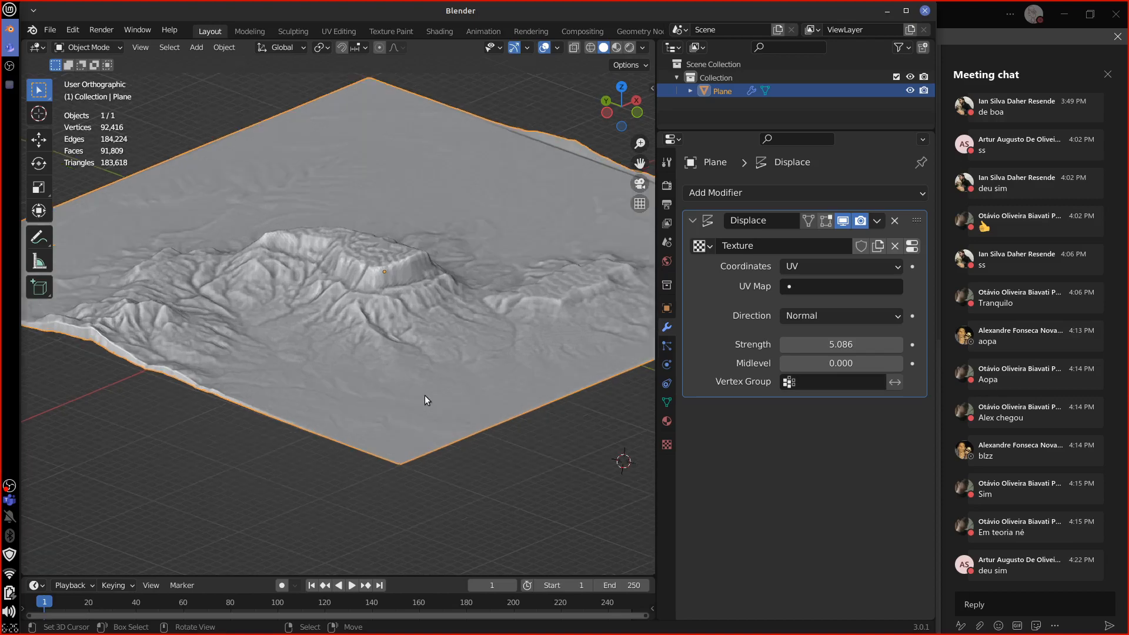
pyautogui.moveTo(423, 403); pyautogui.dragTo(440, 431, button='middle')
pyautogui.scroll(2, 447, 423)
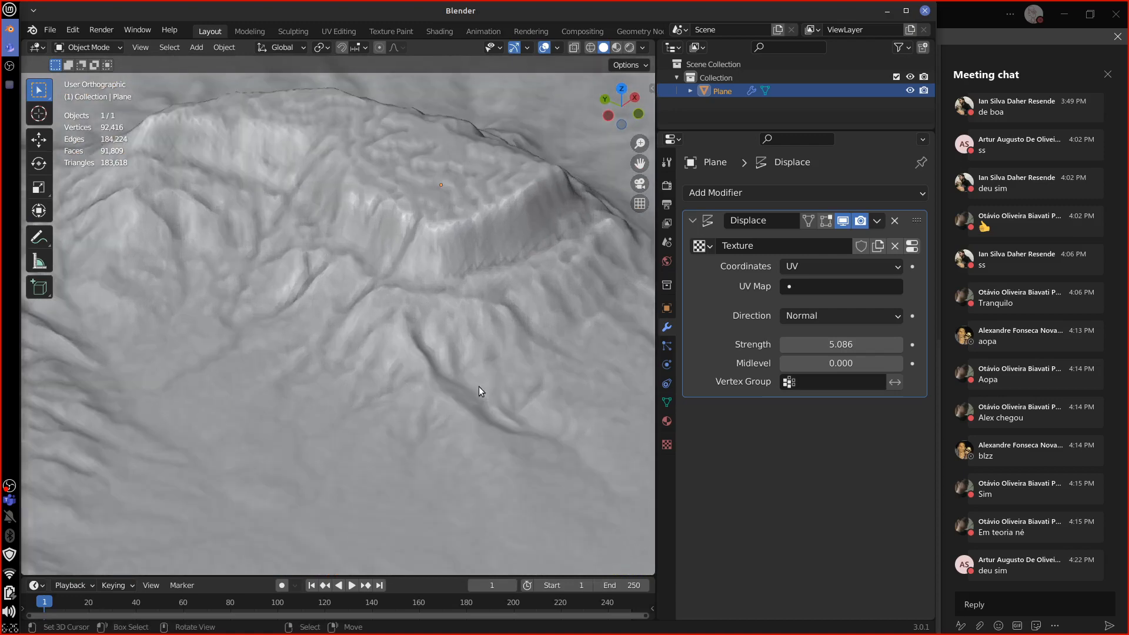
pyautogui.moveTo(511, 375); pyautogui.dragTo(507, 313, button='middle')
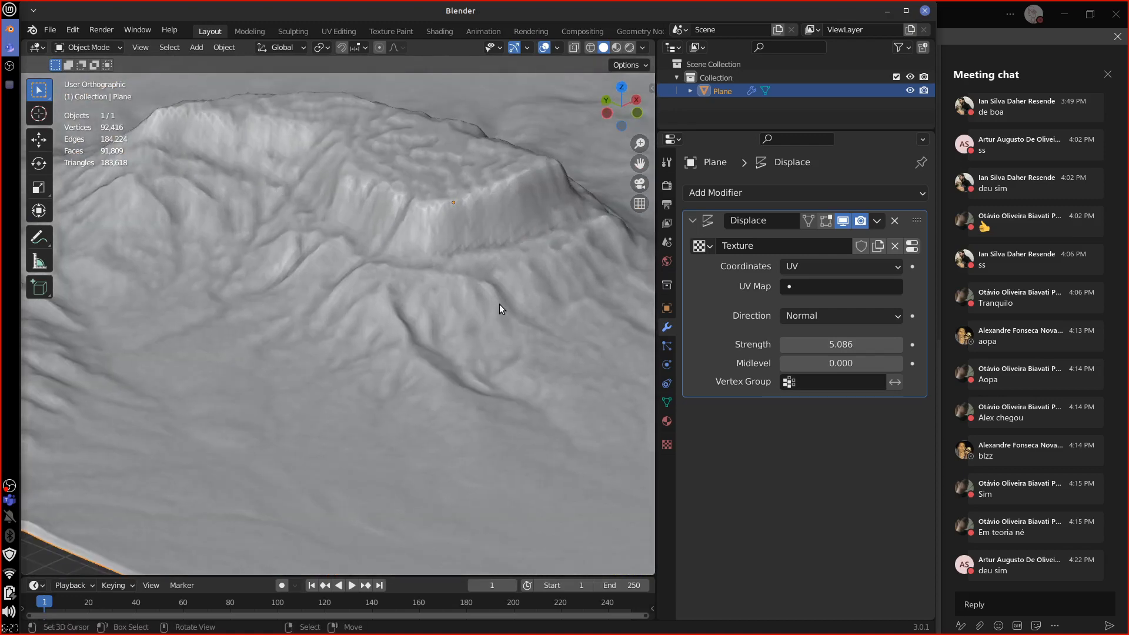
# Reapply smooth shading to the terrain plane and check the mountain's slopes.
pyautogui.click(228, 48)
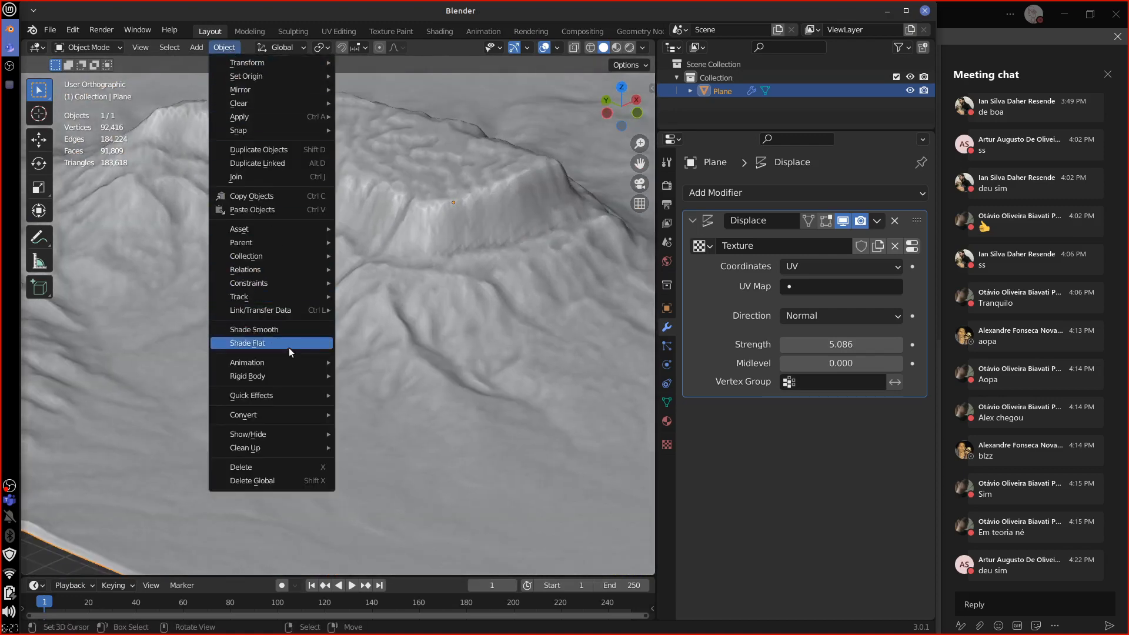
pyautogui.click(287, 330)
pyautogui.moveTo(460, 453); pyautogui.dragTo(499, 431, button='middle')
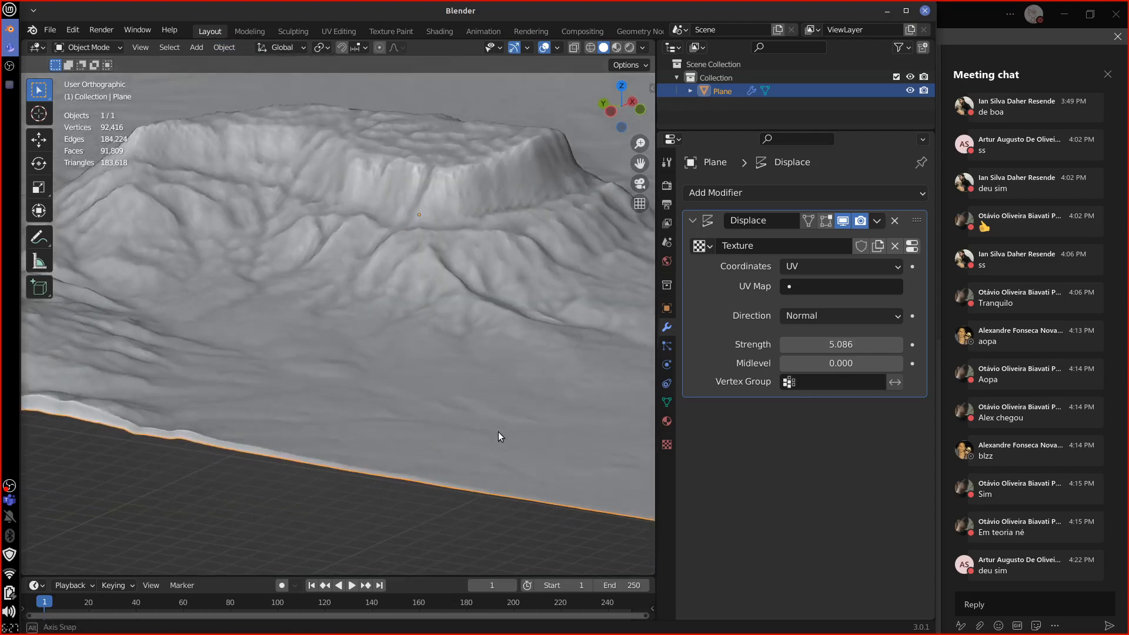
pyautogui.moveTo(509, 392)
pyautogui.mouseDown(button='middle')
pyautogui.moveTo(537, 381)
pyautogui.moveTo(526, 396)
pyautogui.moveTo(525, 382)
pyautogui.mouseUp(button='middle')
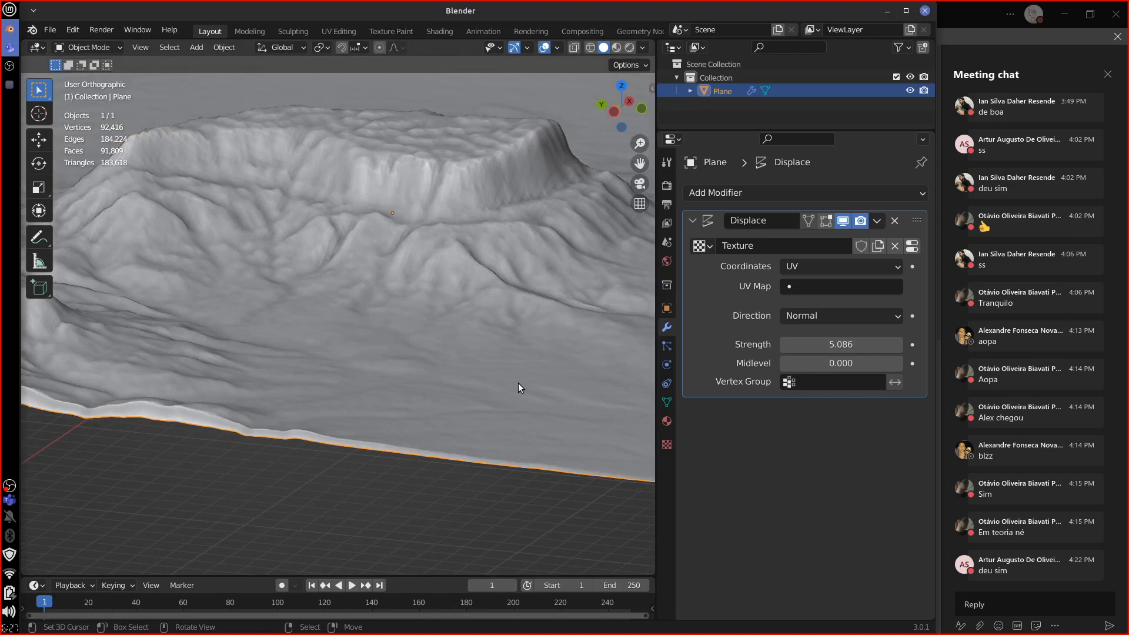
# Add a Subdivision Surface modifier to the terrain plane after the Displace modifier.
pyautogui.click(742, 194)
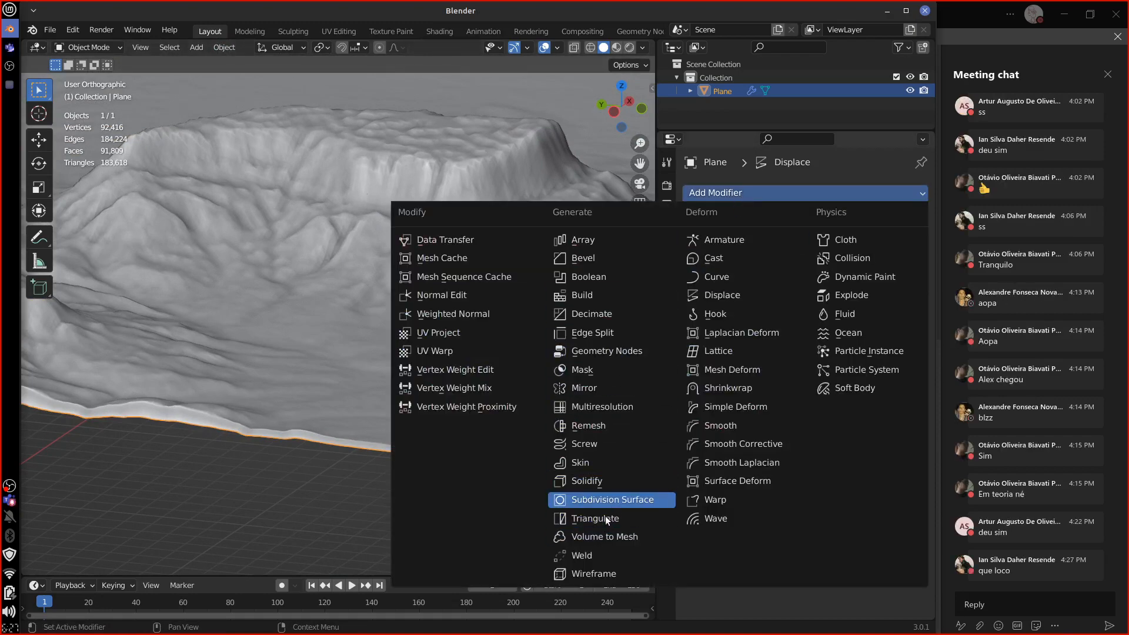
pyautogui.click(610, 501)
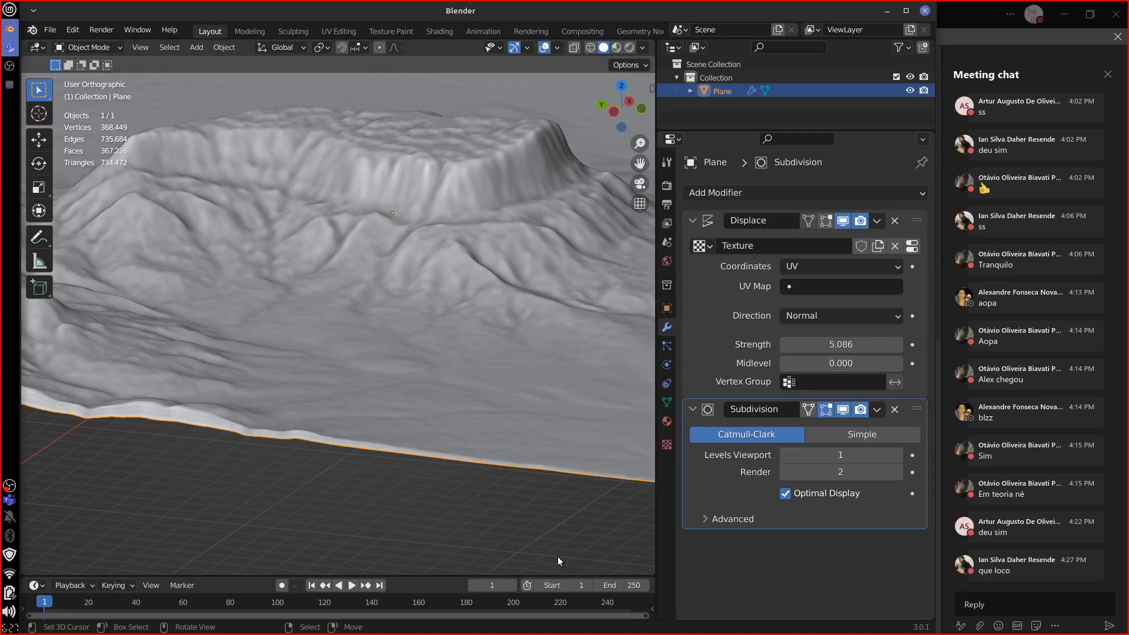
pyautogui.moveTo(559, 514); pyautogui.dragTo(537, 478, button='middle')
pyautogui.scroll(3, 520, 464)
pyautogui.moveTo(545, 483); pyautogui.dragTo(534, 479, button='middle')
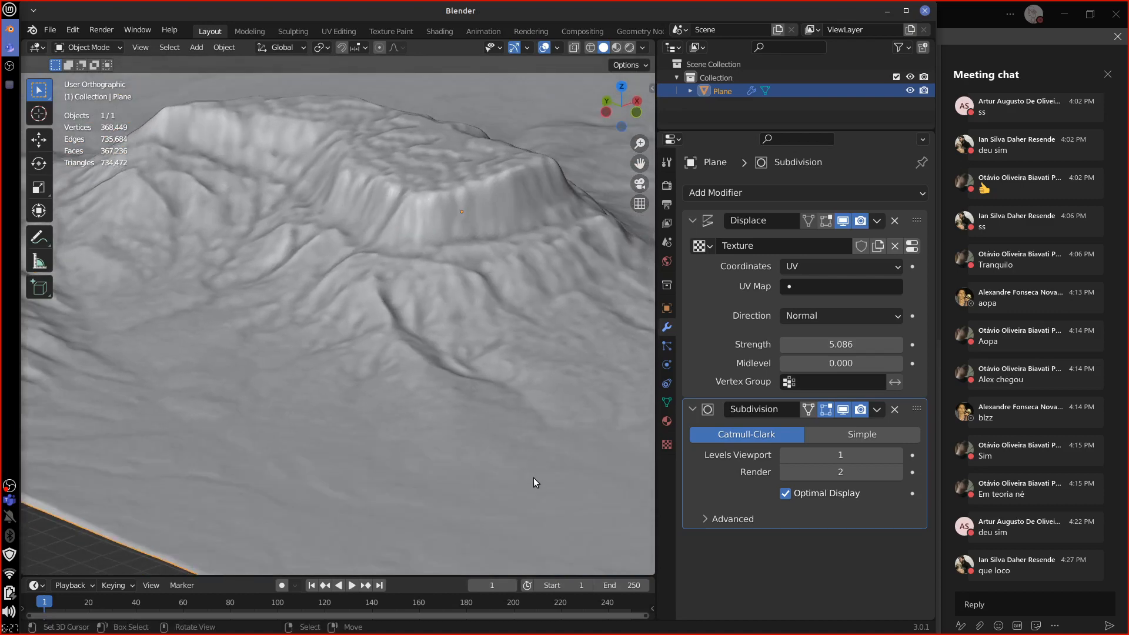
# Inspect the subdivided terrain surface up close and switch the viewport to perspective projection.
pyautogui.scroll(6, 532, 482)
pyautogui.scroll(3, 531, 480)
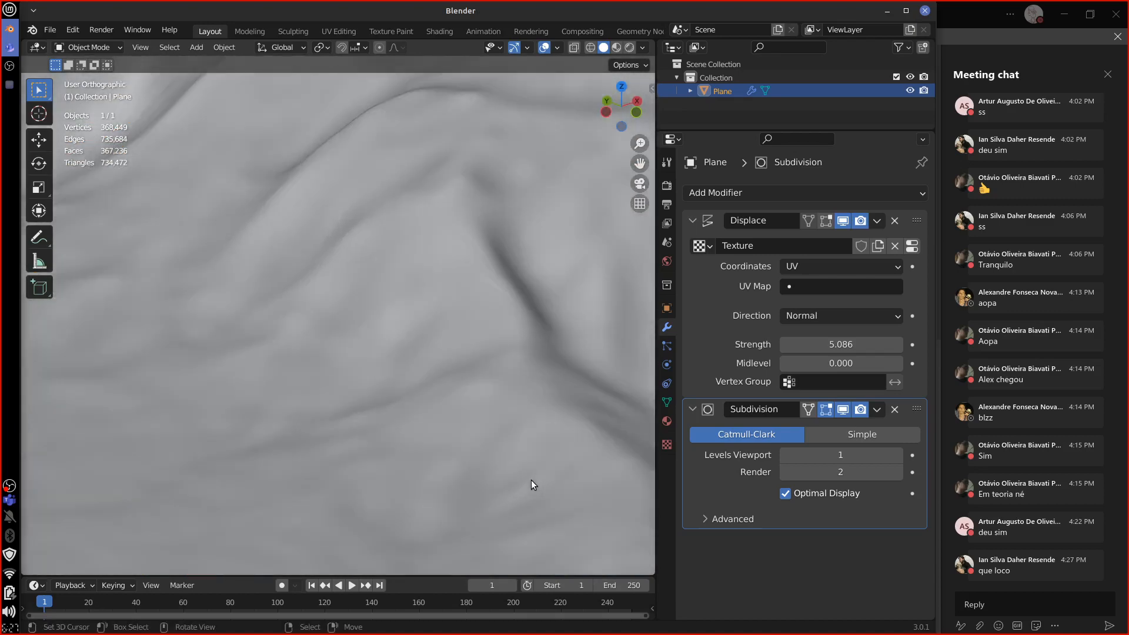
pyautogui.moveTo(531, 480); pyautogui.dragTo(527, 359, button='middle')
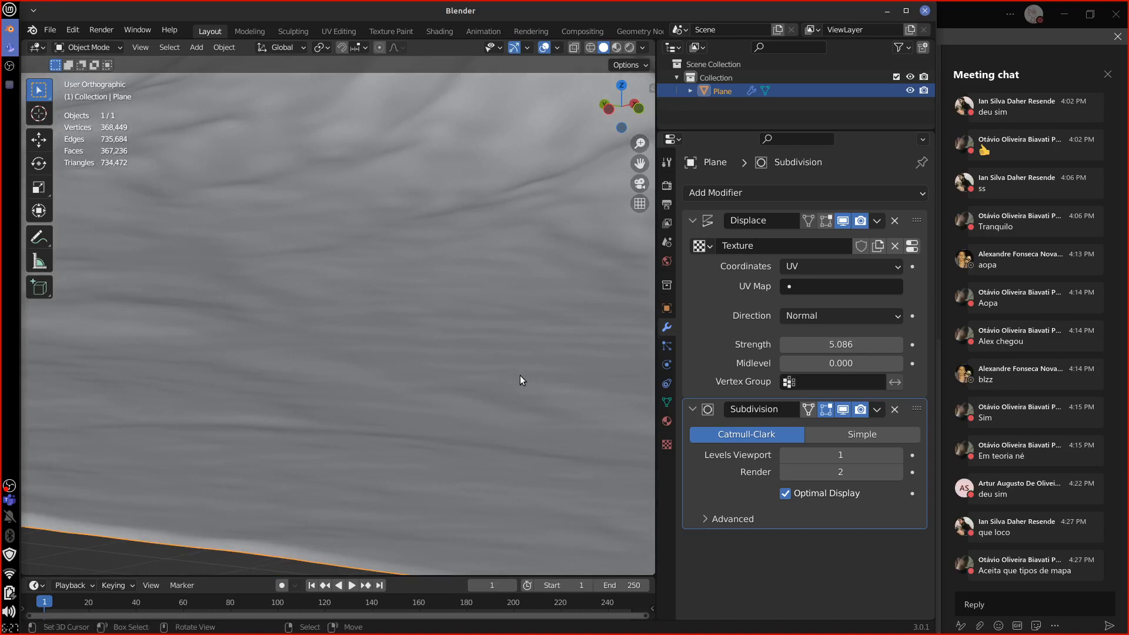
pyautogui.press('KP_5')
pyautogui.moveTo(499, 288)
pyautogui.mouseDown(button='middle')
pyautogui.moveTo(488, 326)
pyautogui.moveTo(486, 304)
pyautogui.mouseUp(button='middle')
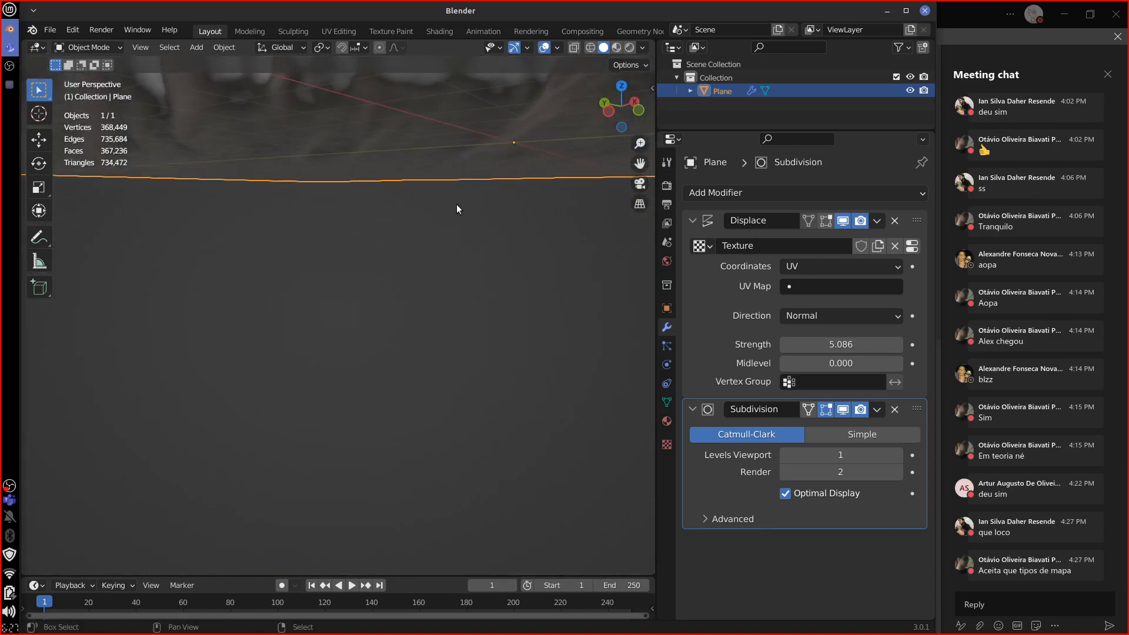
# Examine the subdivided terrain in perspective, from close to the slopes out to the whole mountain and down from above.
pyautogui.keyDown('shift'); pyautogui.moveTo(457, 203); pyautogui.dragTo(421, 529, button='middle'); pyautogui.keyUp('shift')
pyautogui.keyDown('shift'); pyautogui.moveTo(440, 238); pyautogui.dragTo(496, 355, button='middle'); pyautogui.keyUp('shift')
pyautogui.scroll(-5, 488, 357)
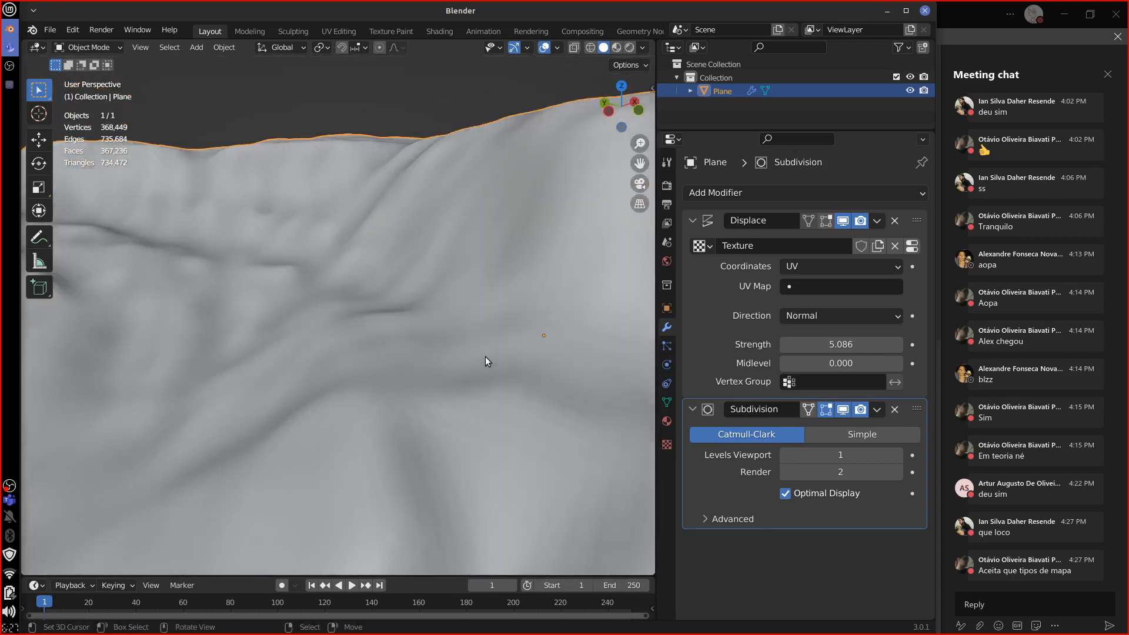
pyautogui.moveTo(482, 370); pyautogui.dragTo(555, 420, button='middle')
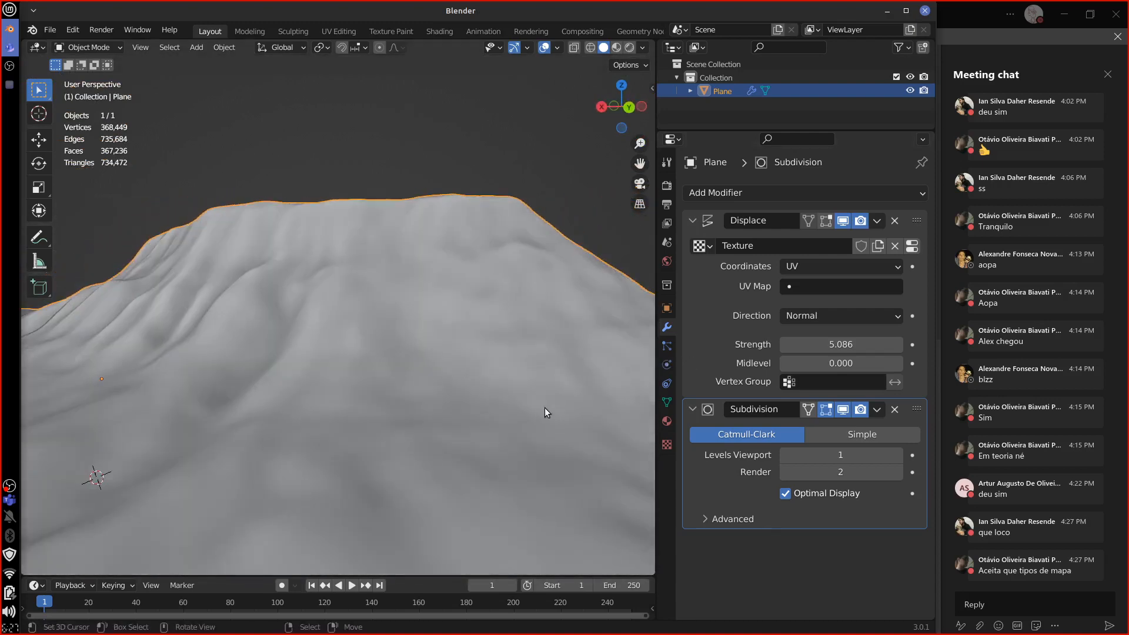
pyautogui.scroll(-6, 545, 408)
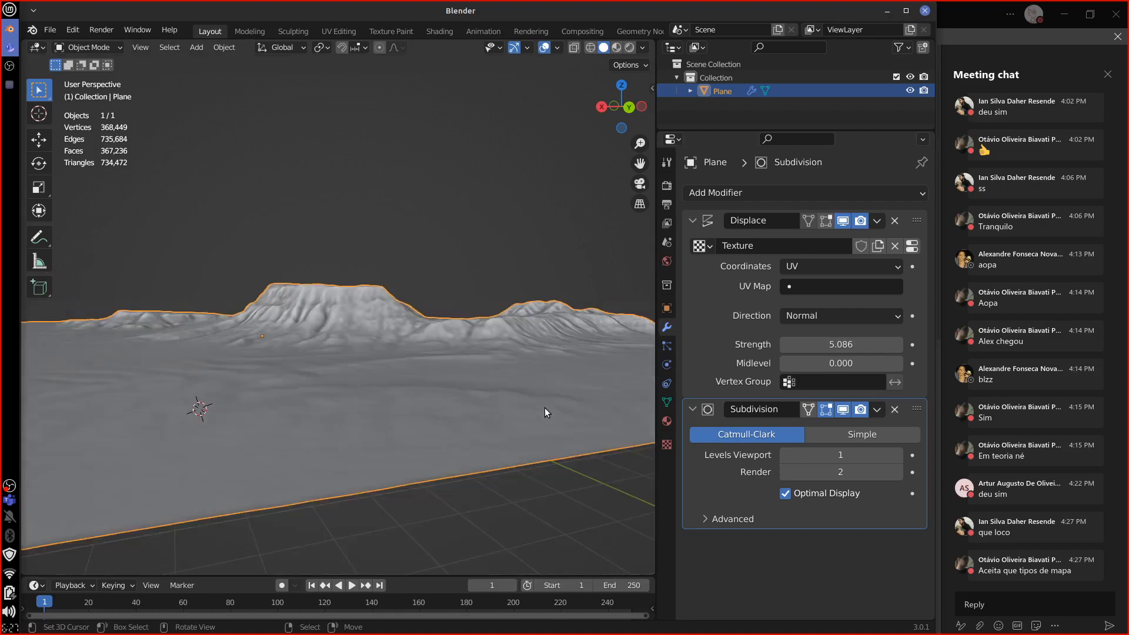
pyautogui.moveTo(448, 436); pyautogui.dragTo(588, 341, button='middle')
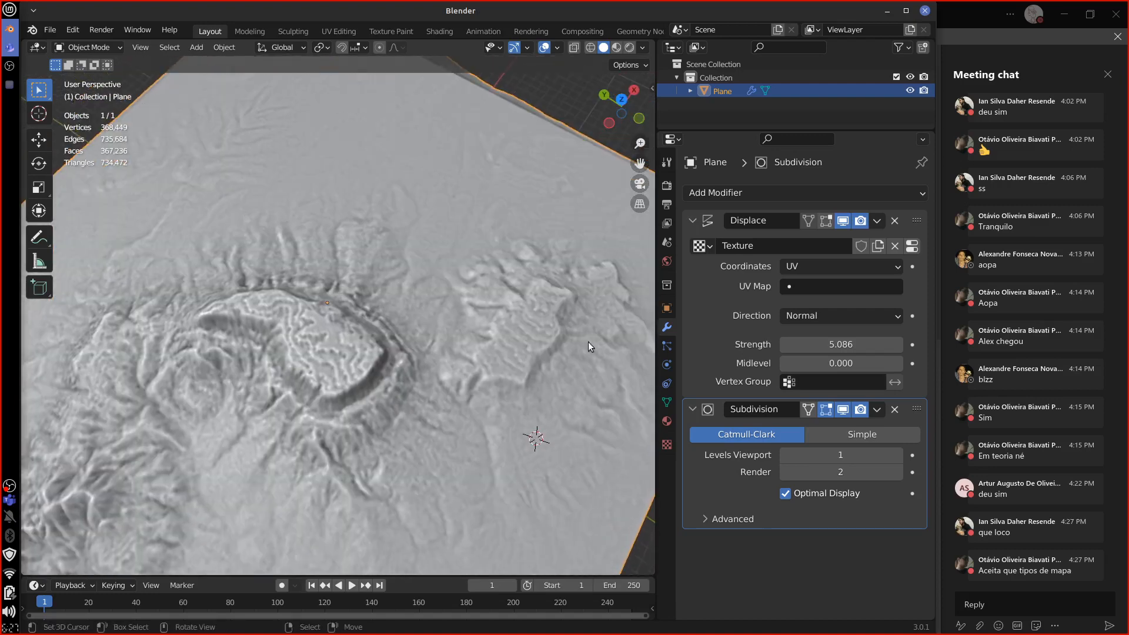
# Remove the Displace and Subdivision modifiers from the plane.
pyautogui.hotkey('ctrl', 'x')
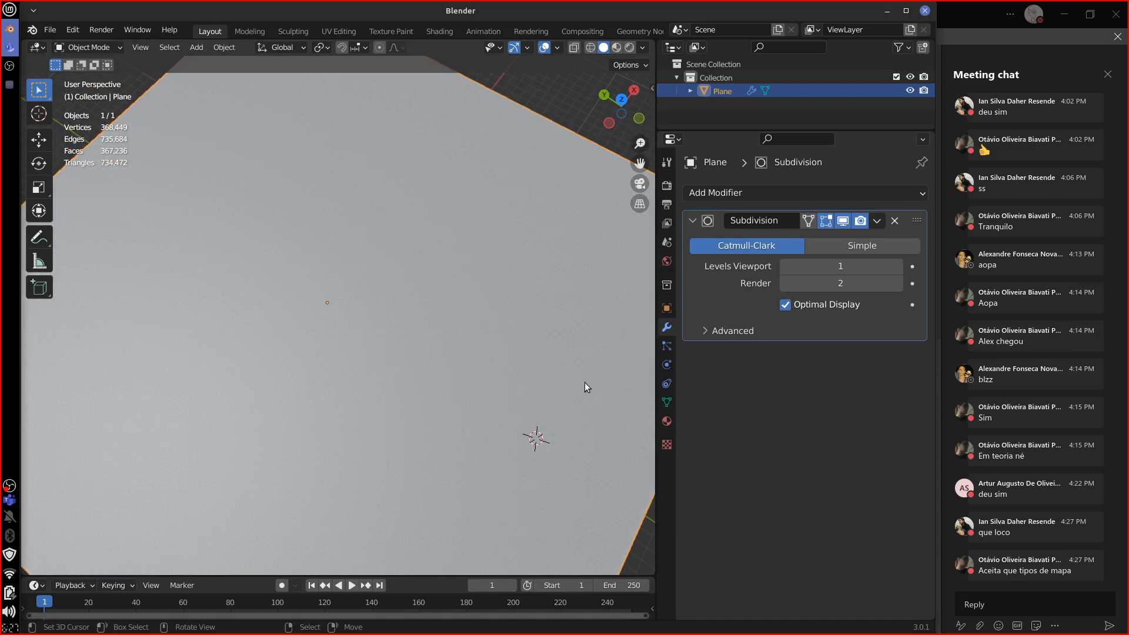
pyautogui.moveTo(584, 382); pyautogui.dragTo(502, 406, button='middle')
pyautogui.click(893, 222)
# Add a Wave modifier to the plane and play the animation to preview the ripples.
pyautogui.click(793, 194)
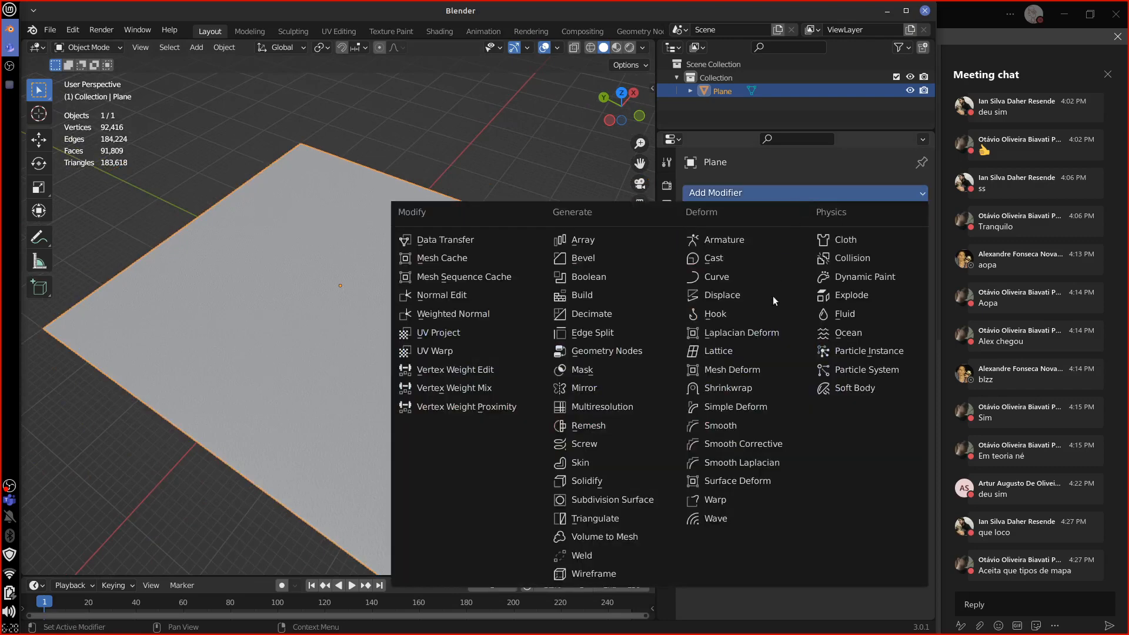
pyautogui.click(742, 526)
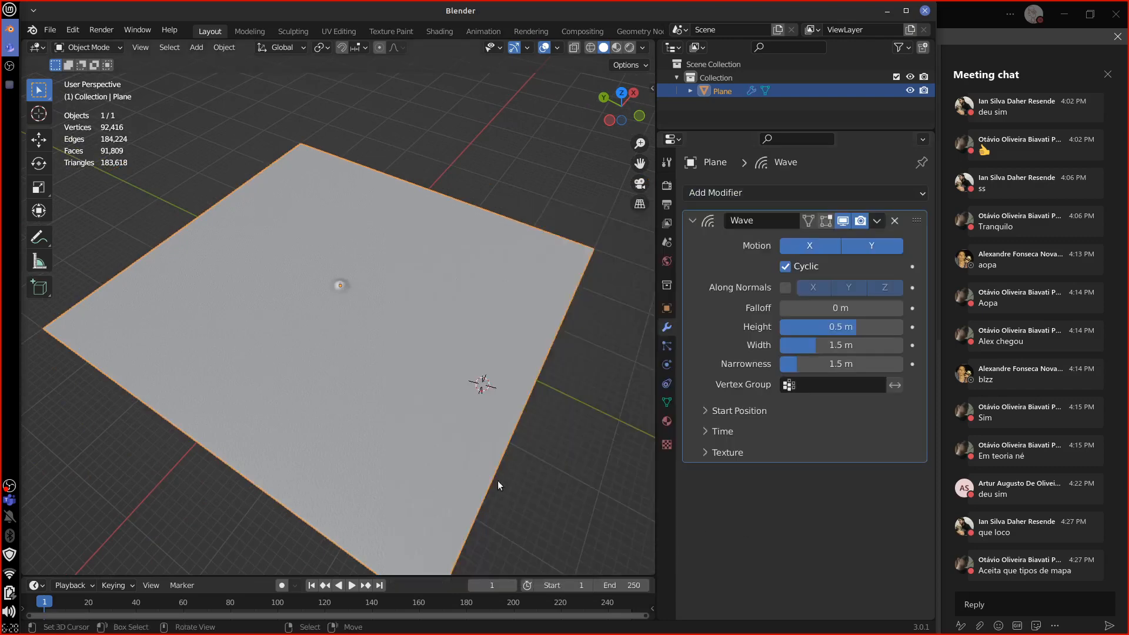
pyautogui.press('space')
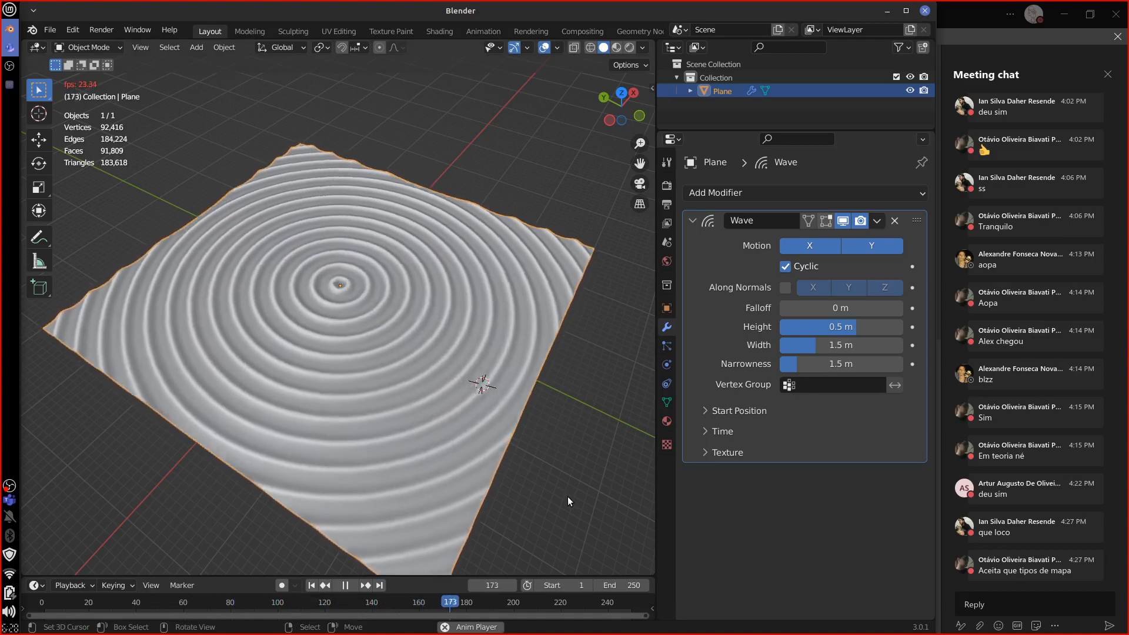
pyautogui.moveTo(542, 486); pyautogui.dragTo(582, 457, button='middle')
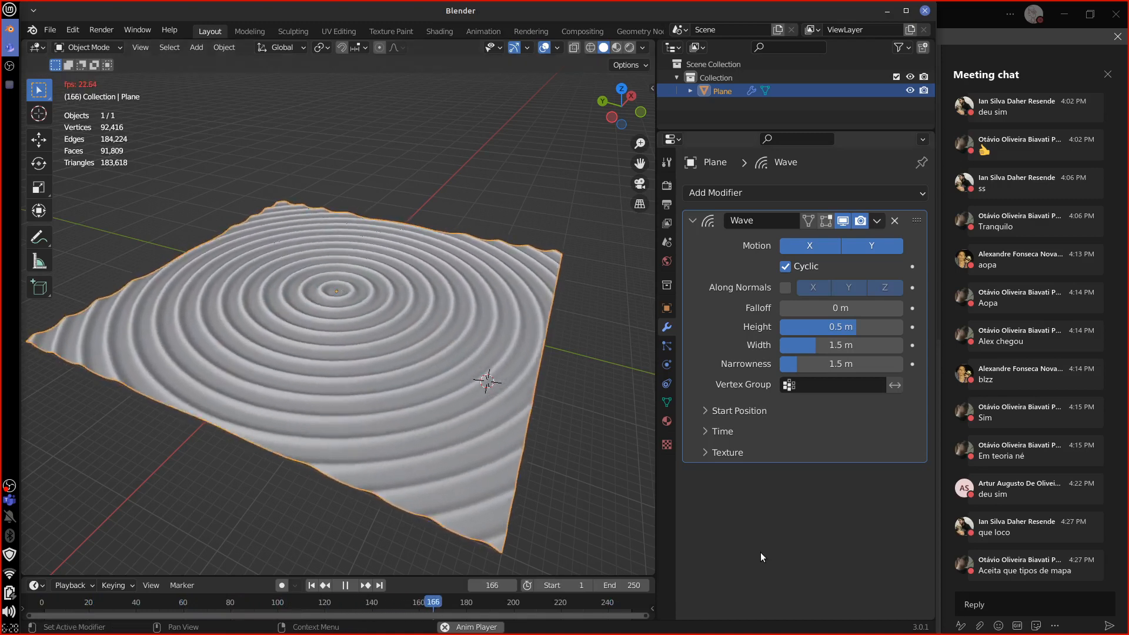
pyautogui.press('Escape')
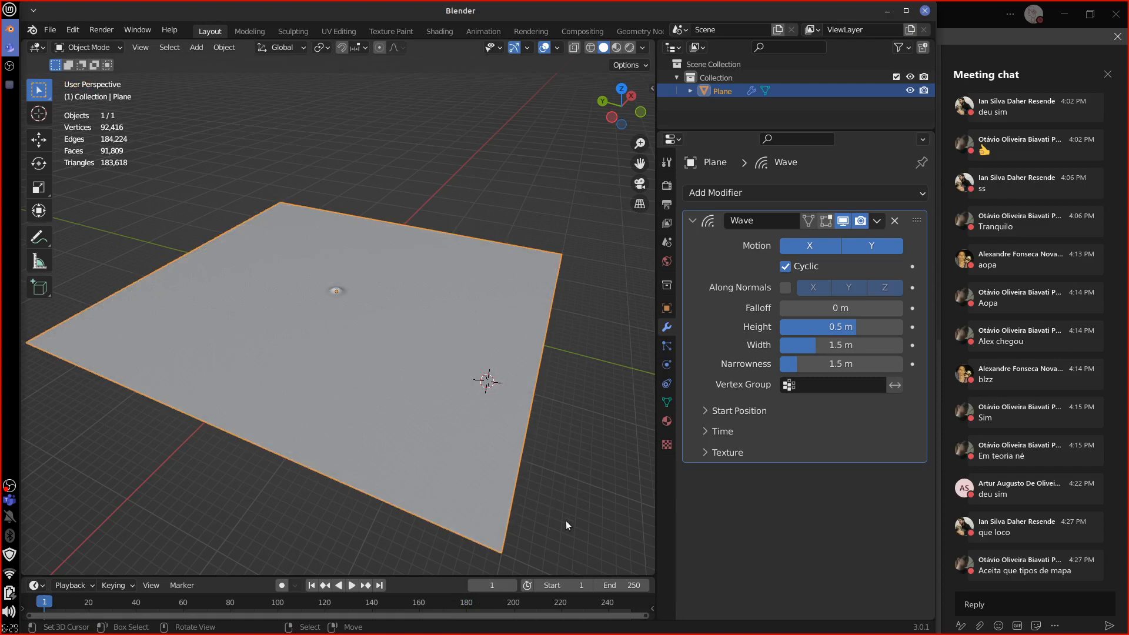
pyautogui.moveTo(535, 460); pyautogui.dragTo(602, 478, button='middle')
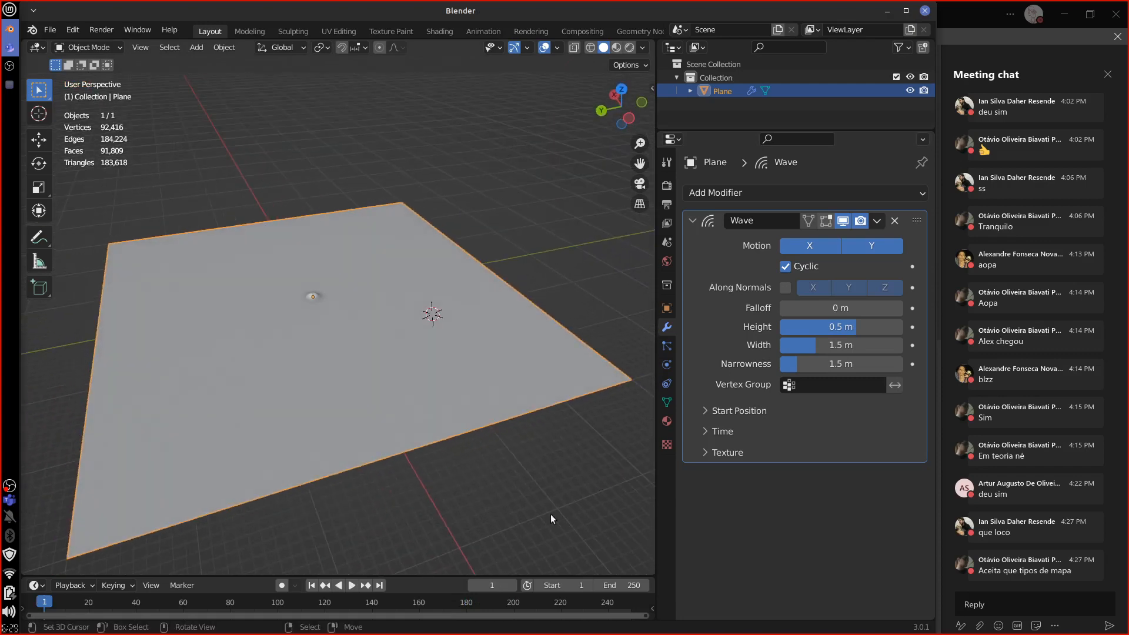
# Set the Wave modifier's height to 2 m and preview the animation.
pyautogui.moveTo(856, 329); pyautogui.dragTo(889, 331)
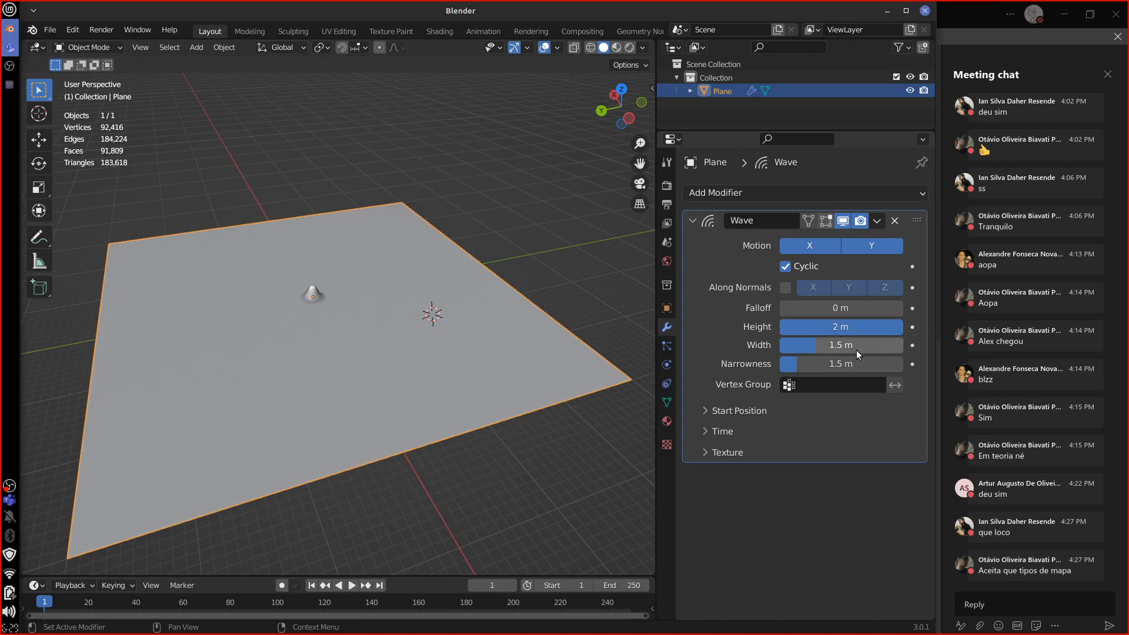
pyautogui.press('space')
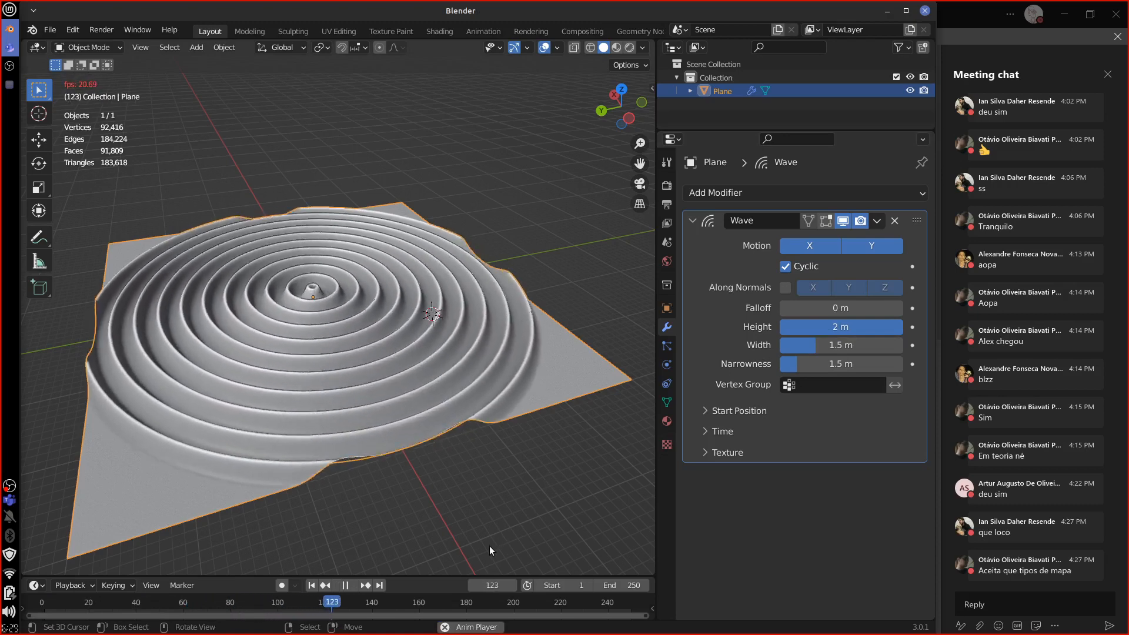
pyautogui.press('Escape')
# Assign the existing Texture to the Wave modifier and start the animation playback.
pyautogui.click(707, 452)
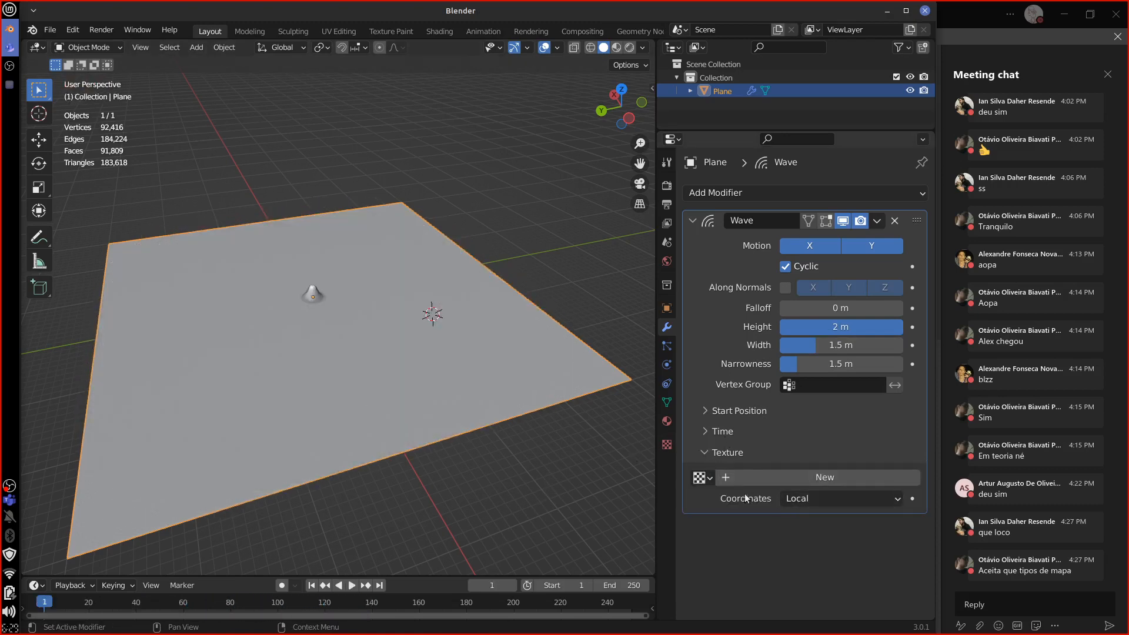
pyautogui.click(710, 478)
pyautogui.click(741, 301)
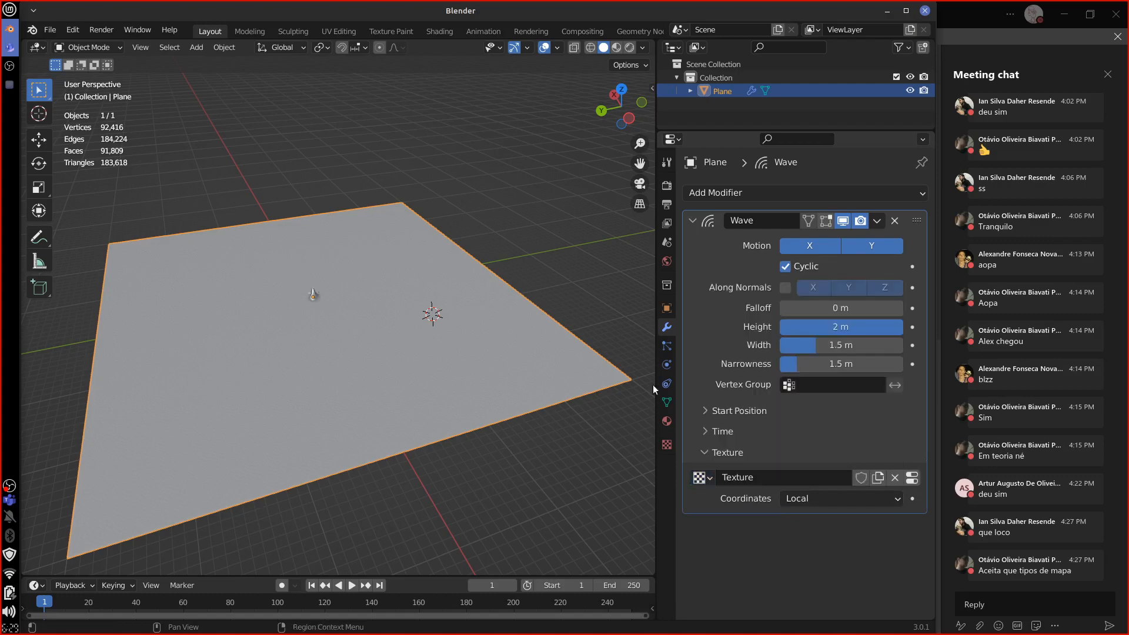
pyautogui.press('space')
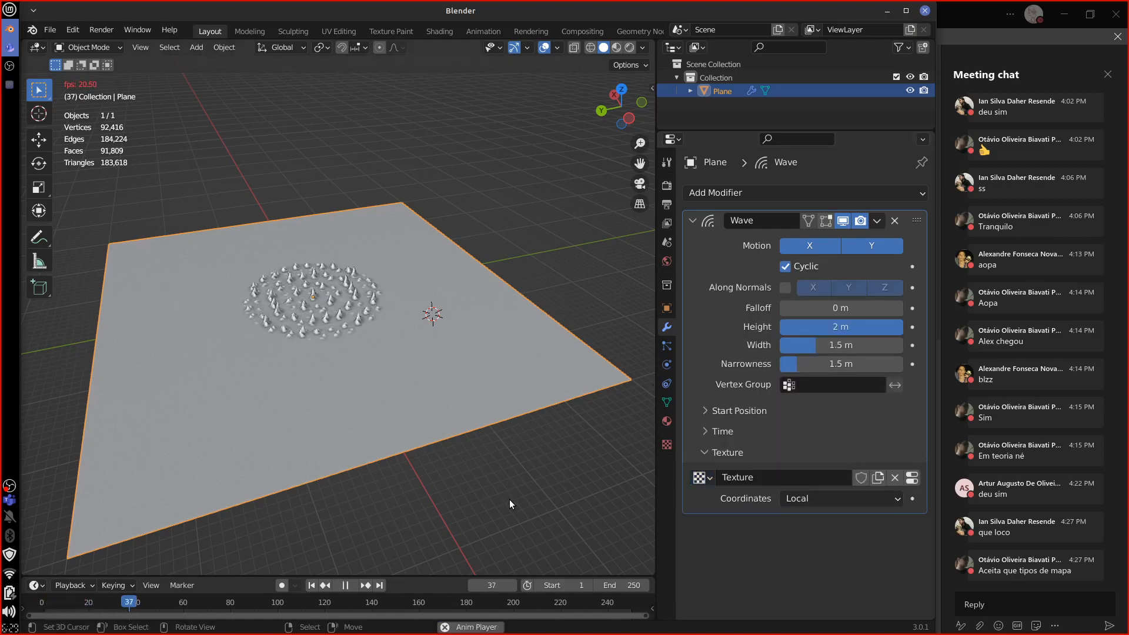
# Set the Wave texture's coordinates to UV and watch the animated waves from several sides.
pyautogui.click(795, 503)
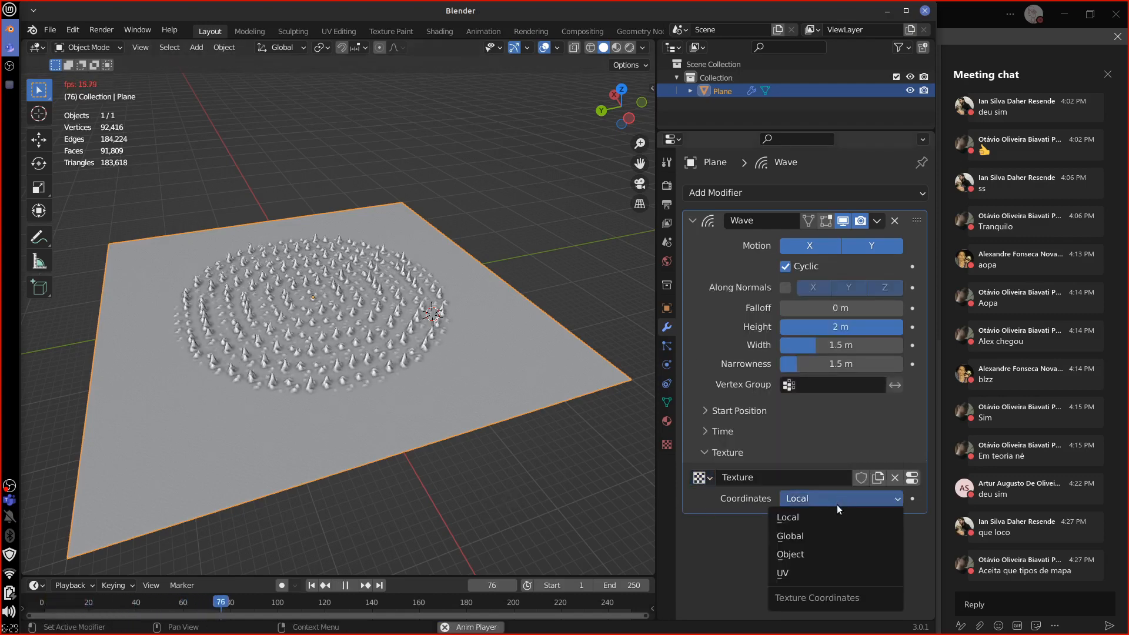
pyautogui.click(823, 576)
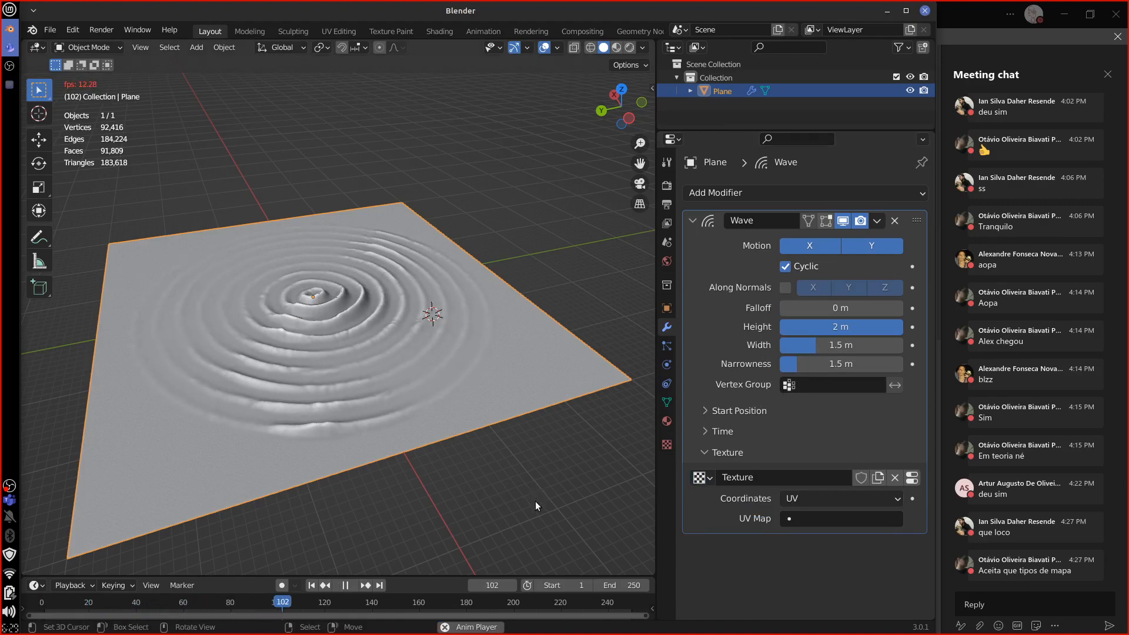
pyautogui.moveTo(538, 507); pyautogui.dragTo(500, 548, button='middle')
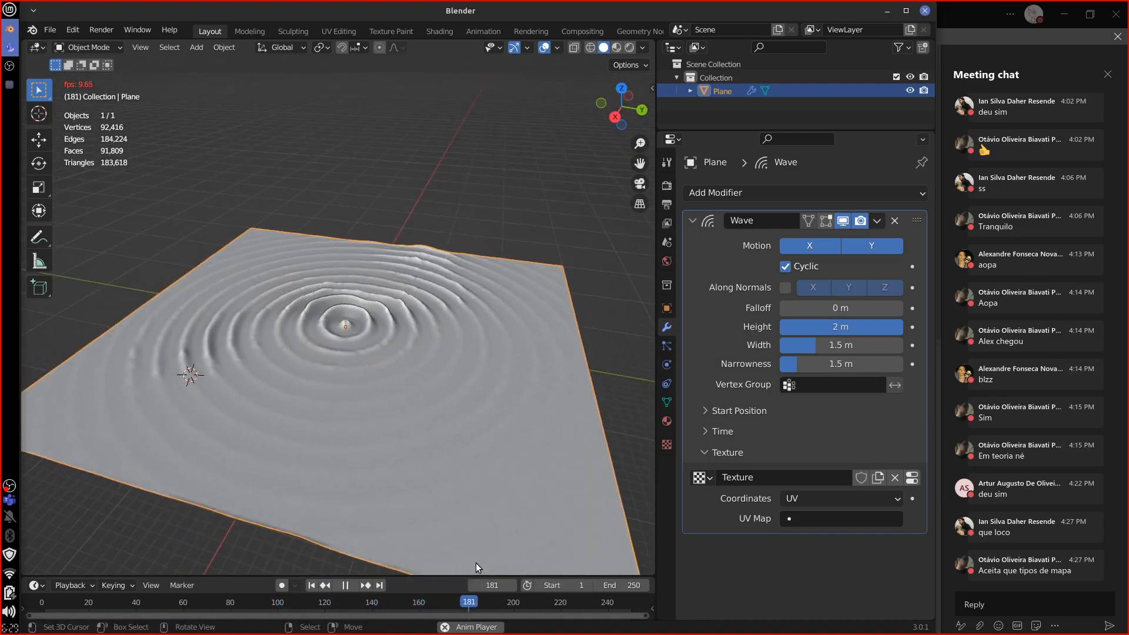
pyautogui.moveTo(471, 527); pyautogui.dragTo(467, 555, button='middle')
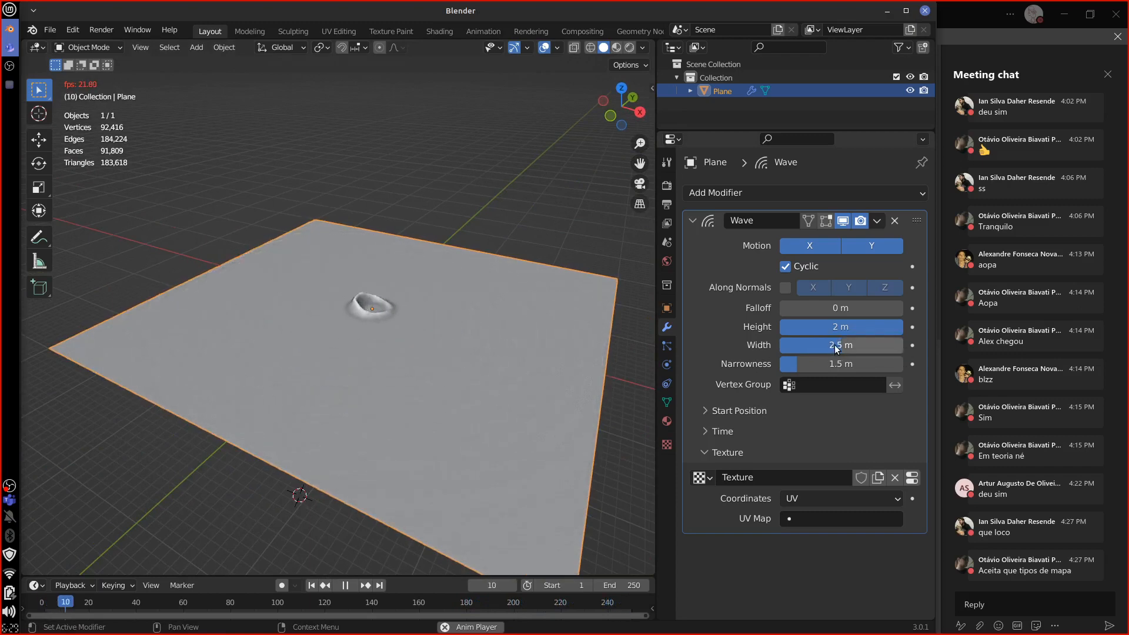
# Try Wave widths of 2.5 m, 0 m and 0.1 m while the animation plays.
pyautogui.moveTo(835, 344); pyautogui.dragTo(840, 349)
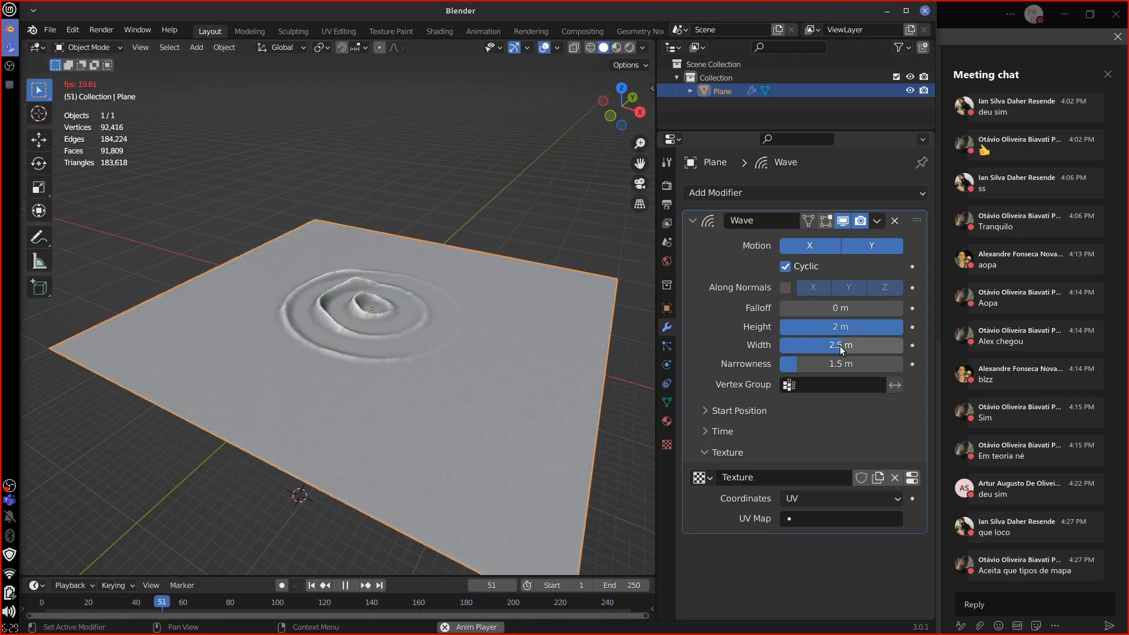
pyautogui.moveTo(834, 345); pyautogui.dragTo(780, 345)
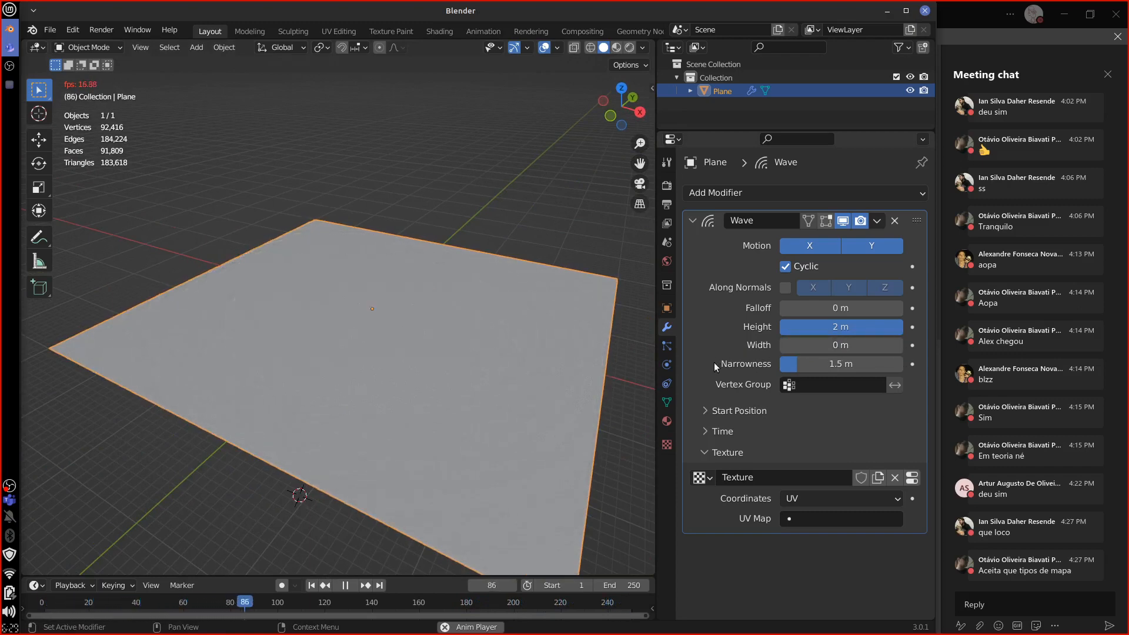
pyautogui.click(799, 346)
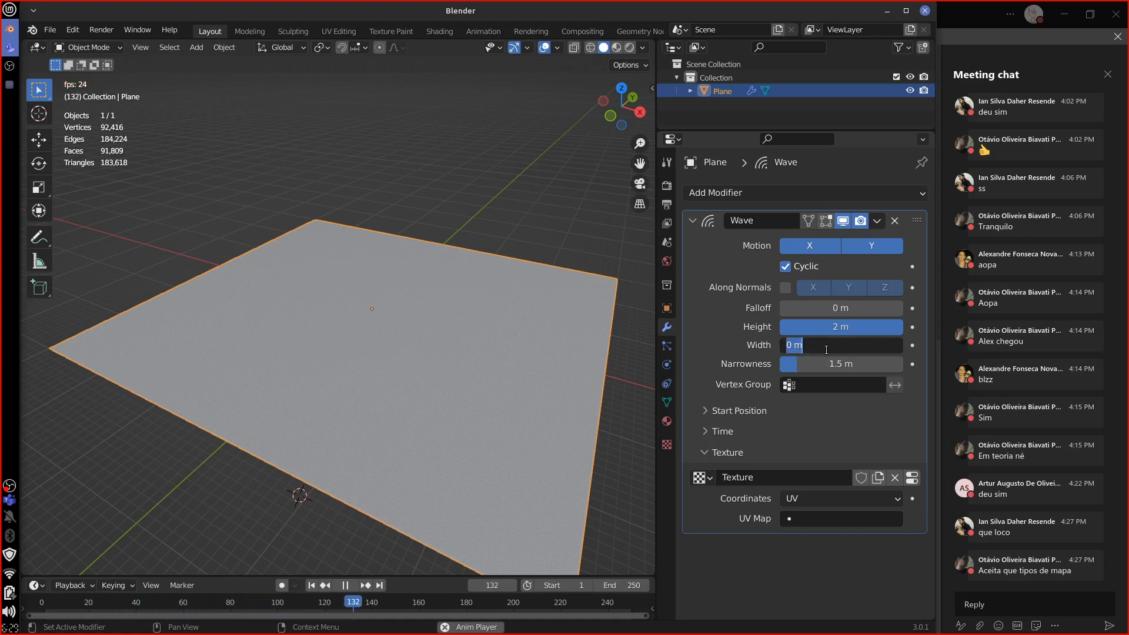
pyautogui.write('0.1')
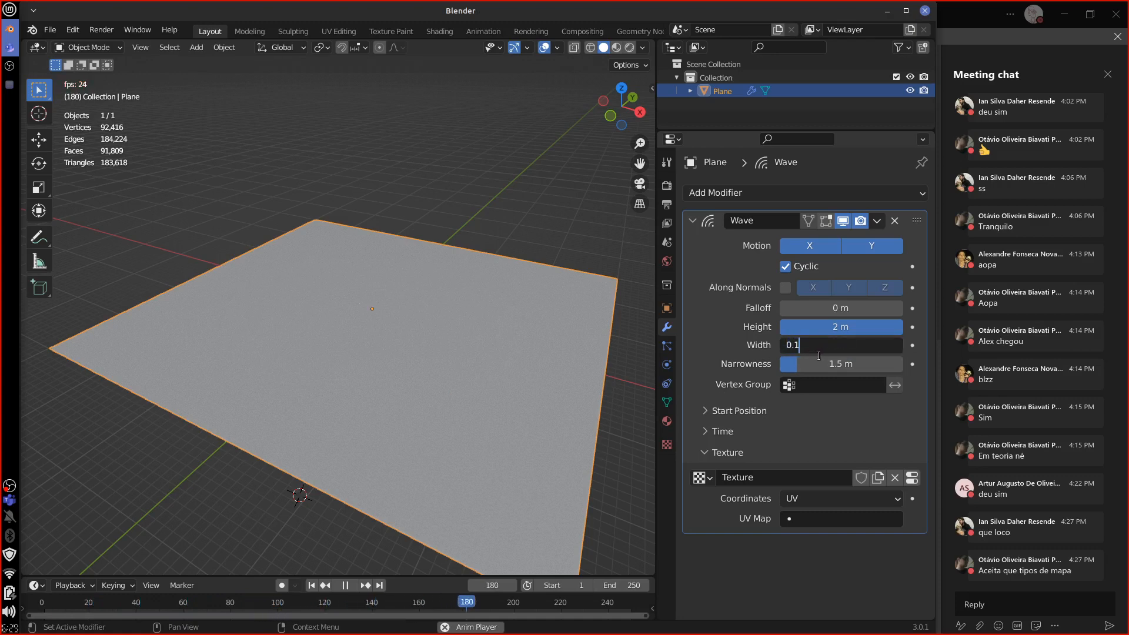
pyautogui.press('Return')
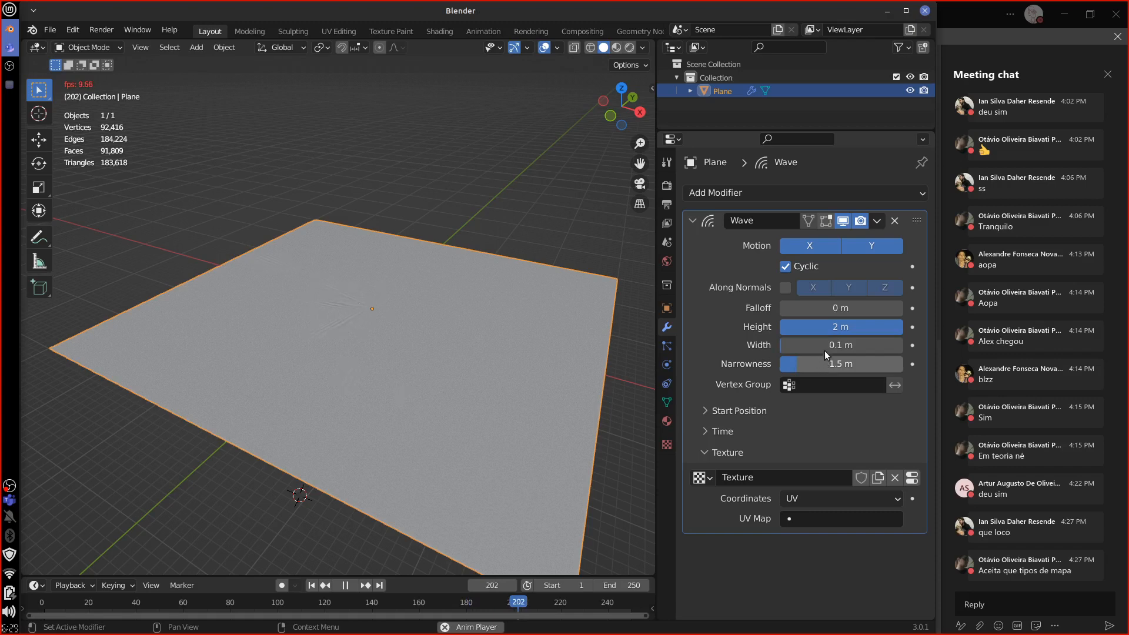
# Set the Wave modifier's width to 0.5 m and check the narrow ripples from a low angle.
pyautogui.click(832, 346)
pyautogui.click(812, 348)
pyautogui.moveTo(797, 346); pyautogui.dragTo(842, 349)
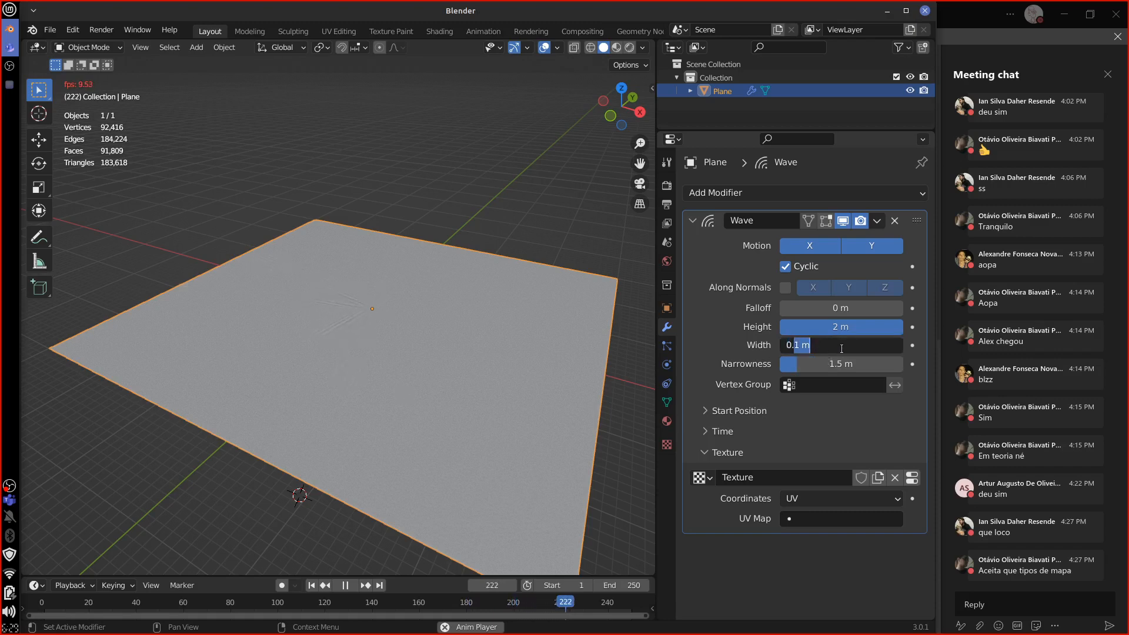
pyautogui.write('5')
pyautogui.press('Return')
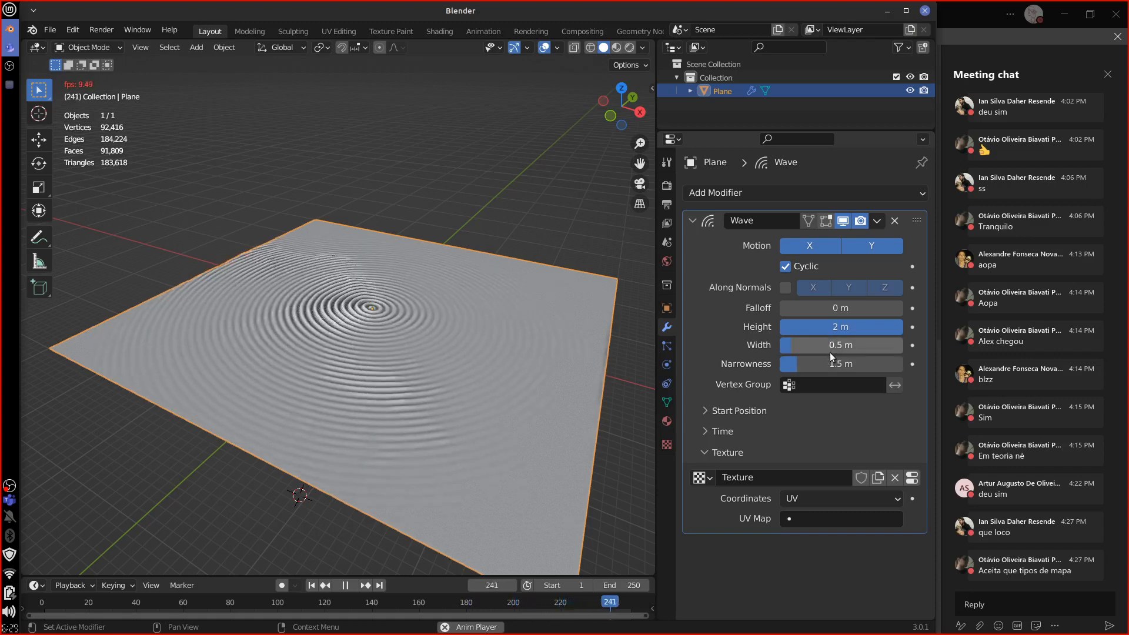
pyautogui.moveTo(536, 442); pyautogui.dragTo(562, 421, button='middle')
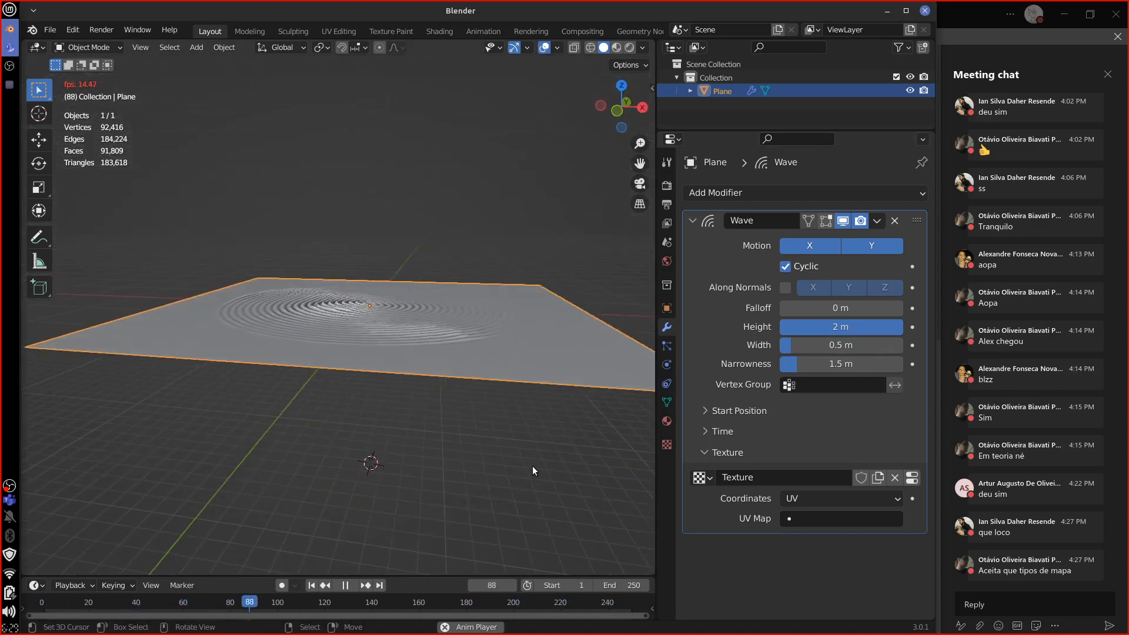
# Set the Wave modifier's height to 10 m and examine the playing waves from the side and from above.
pyautogui.moveTo(849, 327)
pyautogui.mouseDown()
pyautogui.moveTo(871, 329)
pyautogui.moveTo(850, 333)
pyautogui.mouseUp()
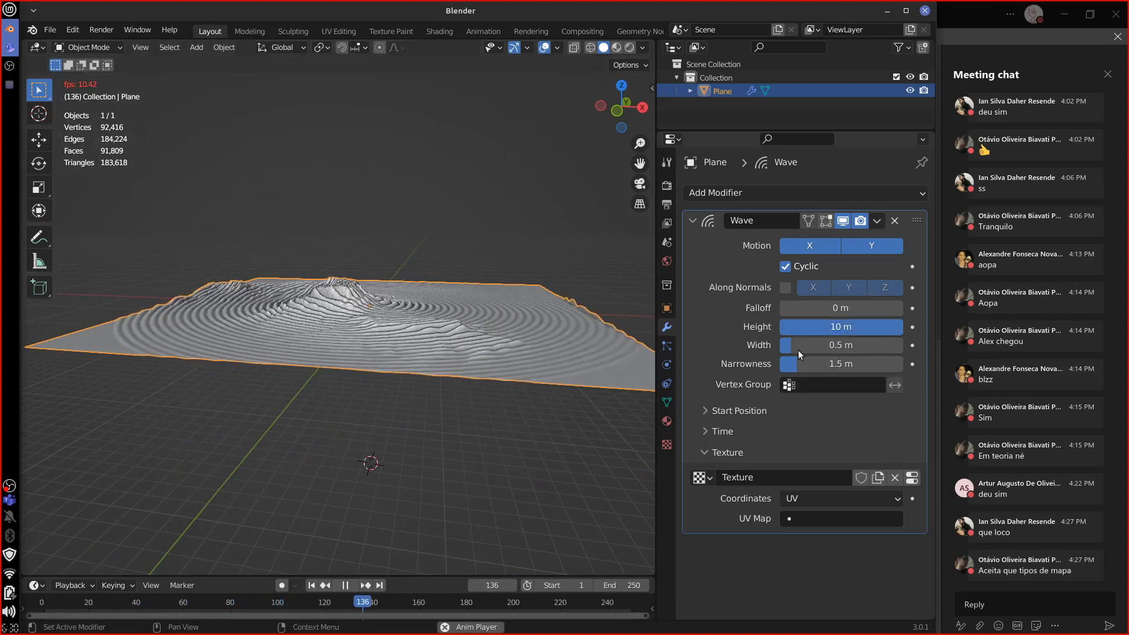
pyautogui.moveTo(468, 413); pyautogui.dragTo(467, 486, button='middle')
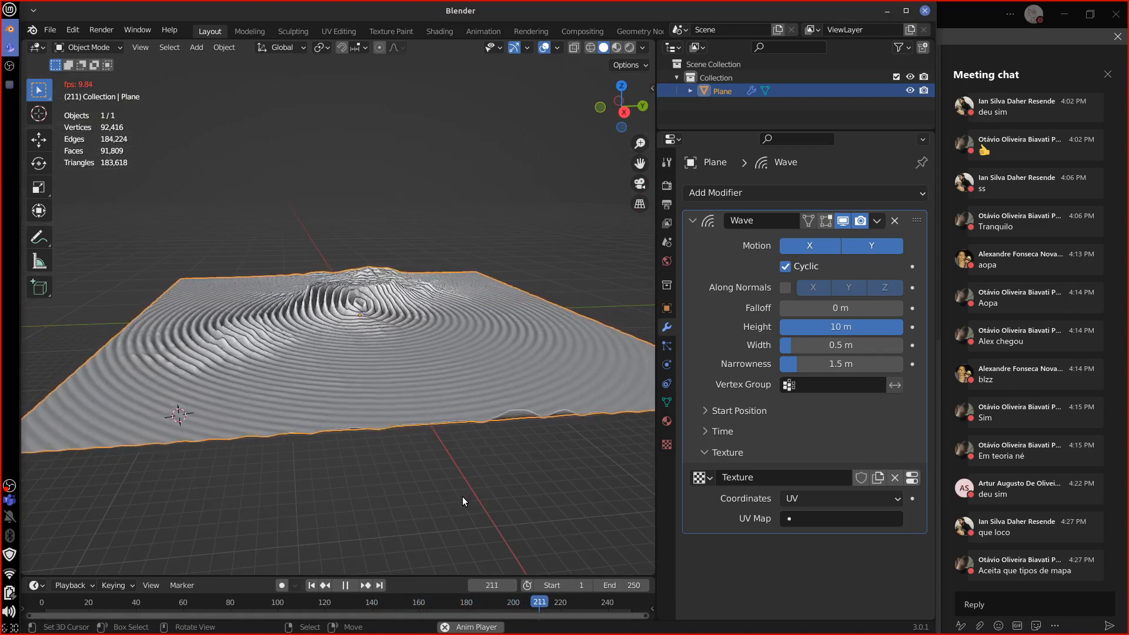
pyautogui.moveTo(452, 489); pyautogui.dragTo(416, 480, button='middle')
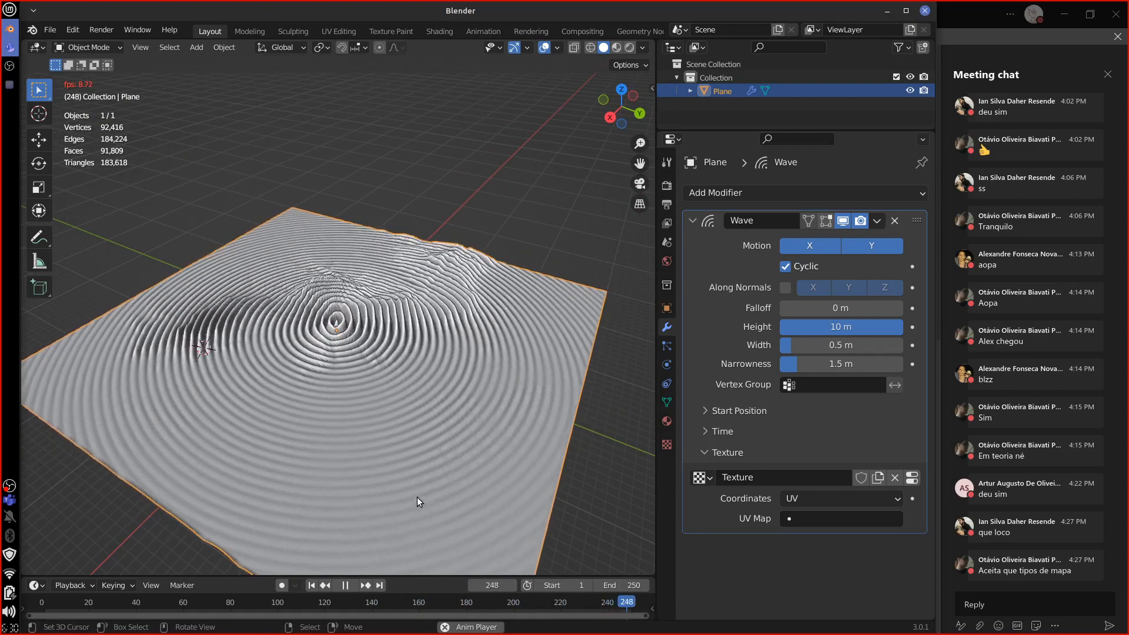
pyautogui.moveTo(417, 496); pyautogui.dragTo(514, 454, button='middle')
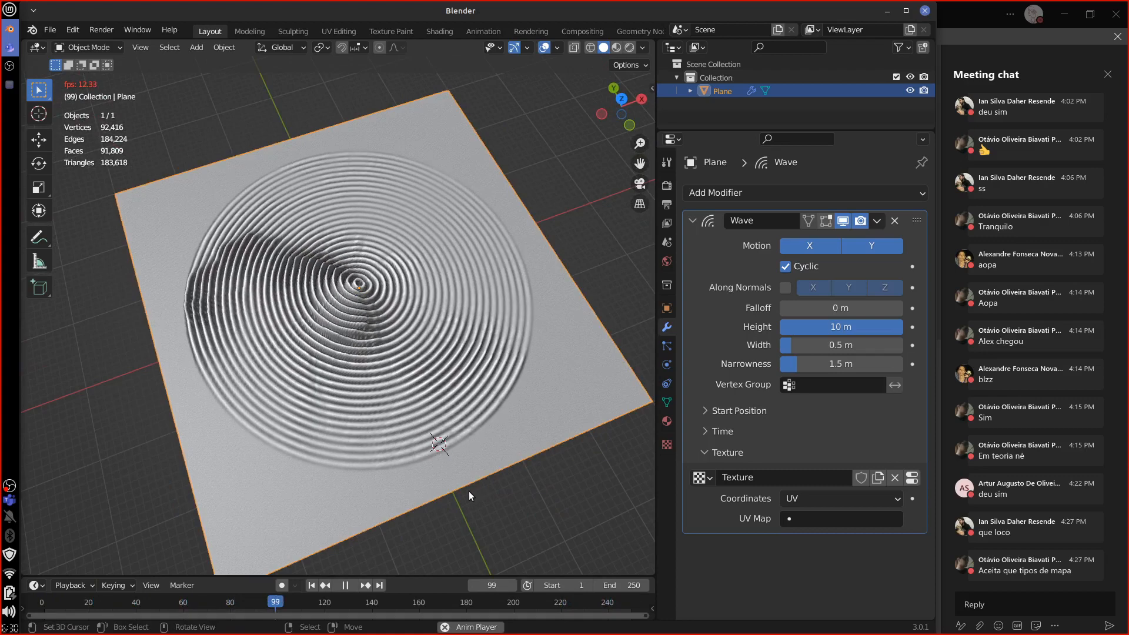
# Stop the playback and check the plane's base mesh in Edit Mode, ending back in Object Mode.
pyautogui.press('Escape')
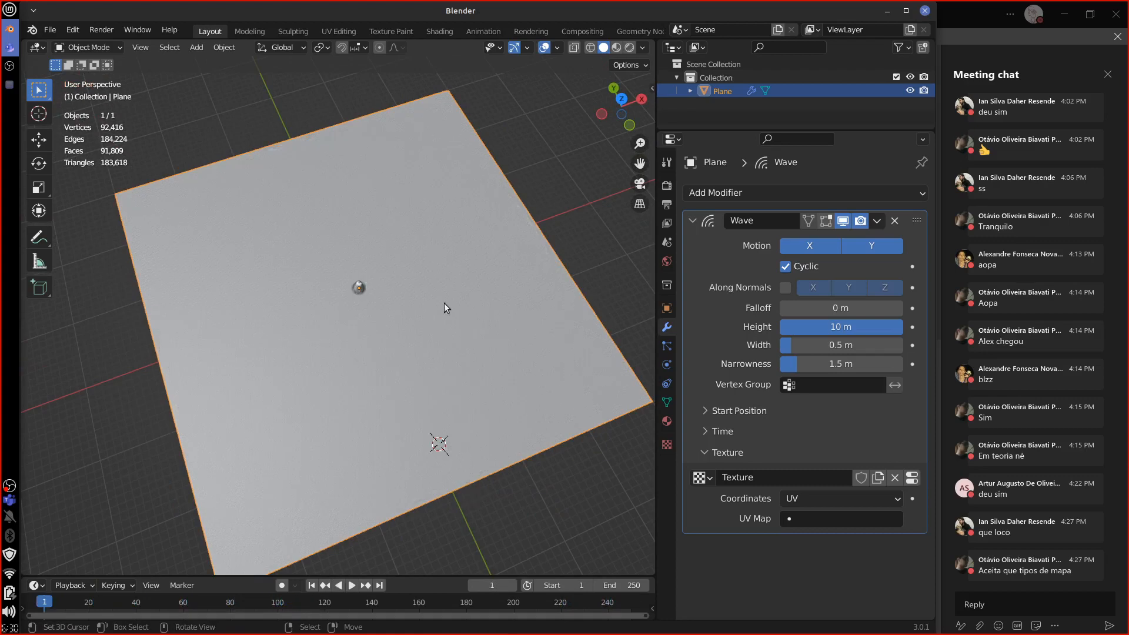
pyautogui.press('Tab')
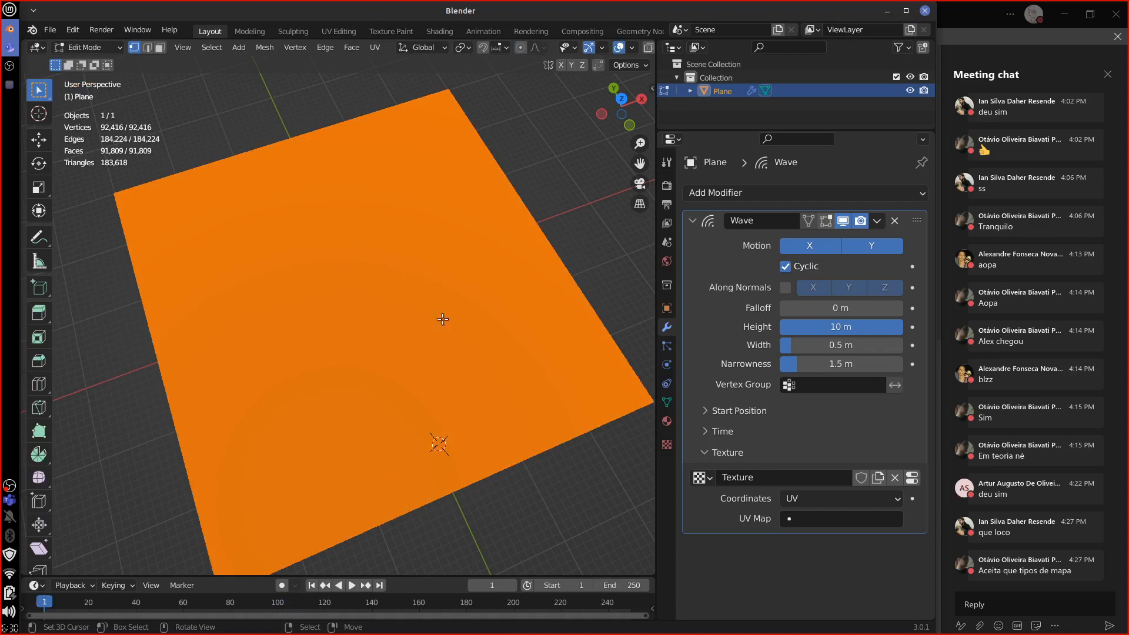
pyautogui.press('Tab')
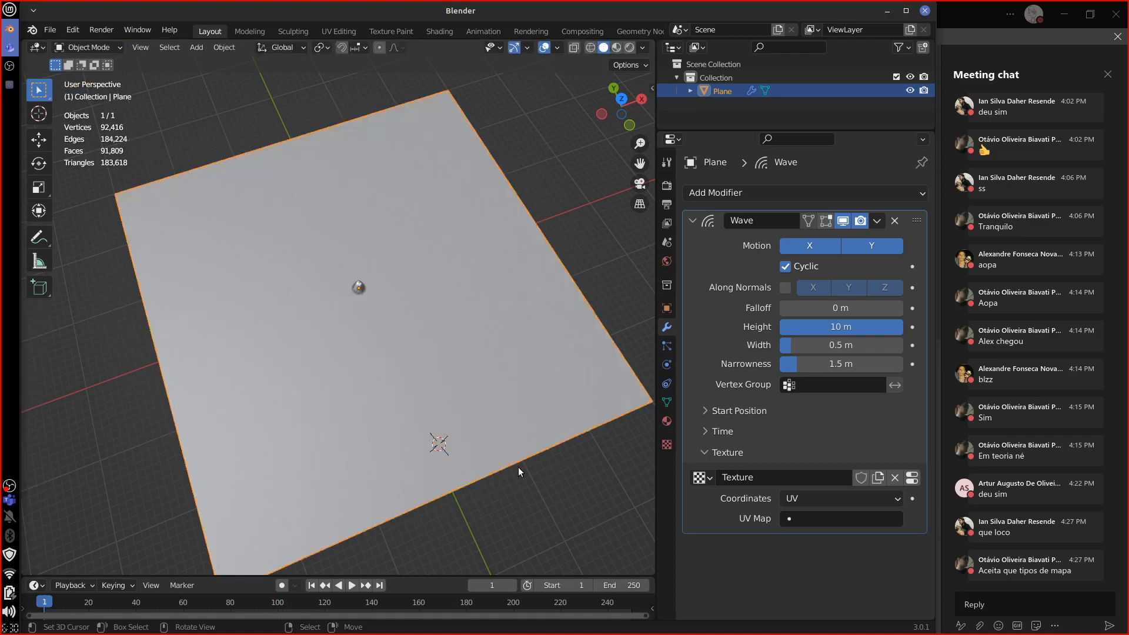
# Remove the Wave modifier from the densely subdivided plane and delete the plane from the scene.
pyautogui.click(895, 221)
pyautogui.moveTo(566, 500); pyautogui.dragTo(467, 428, button='middle')
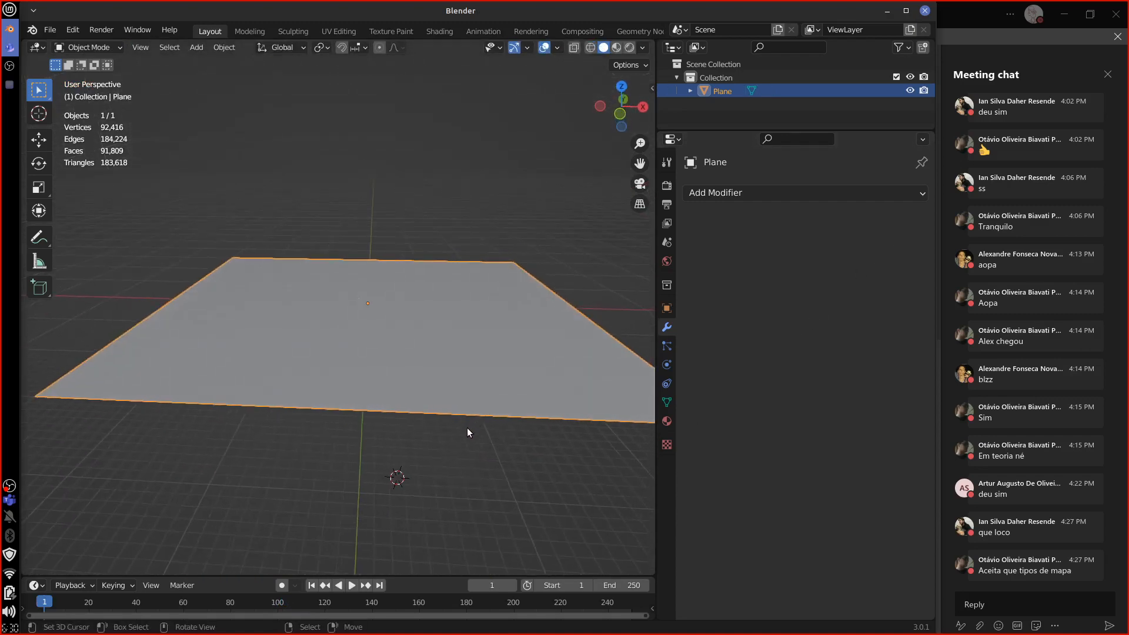
pyautogui.click(802, 194)
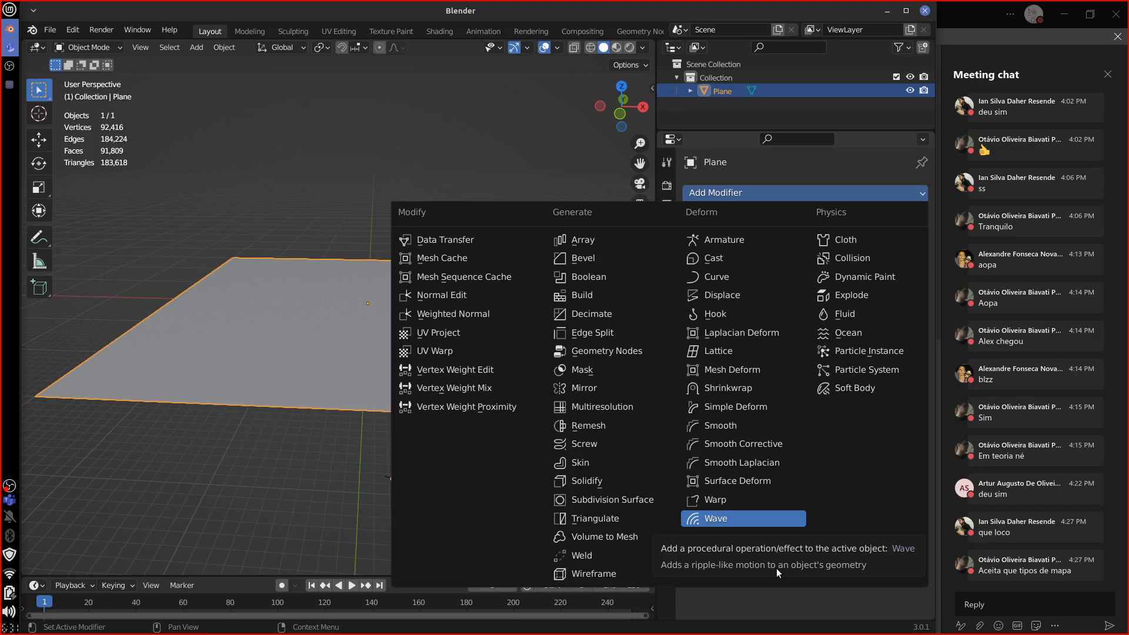
pyautogui.click(786, 602)
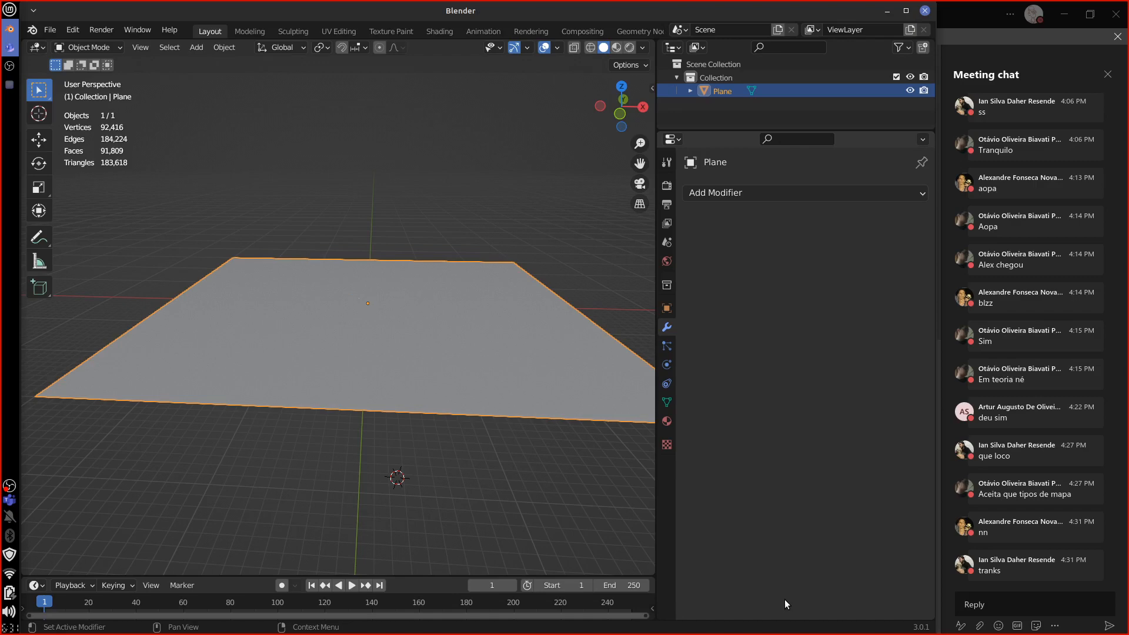
pyautogui.press('x')
pyautogui.click(466, 409)
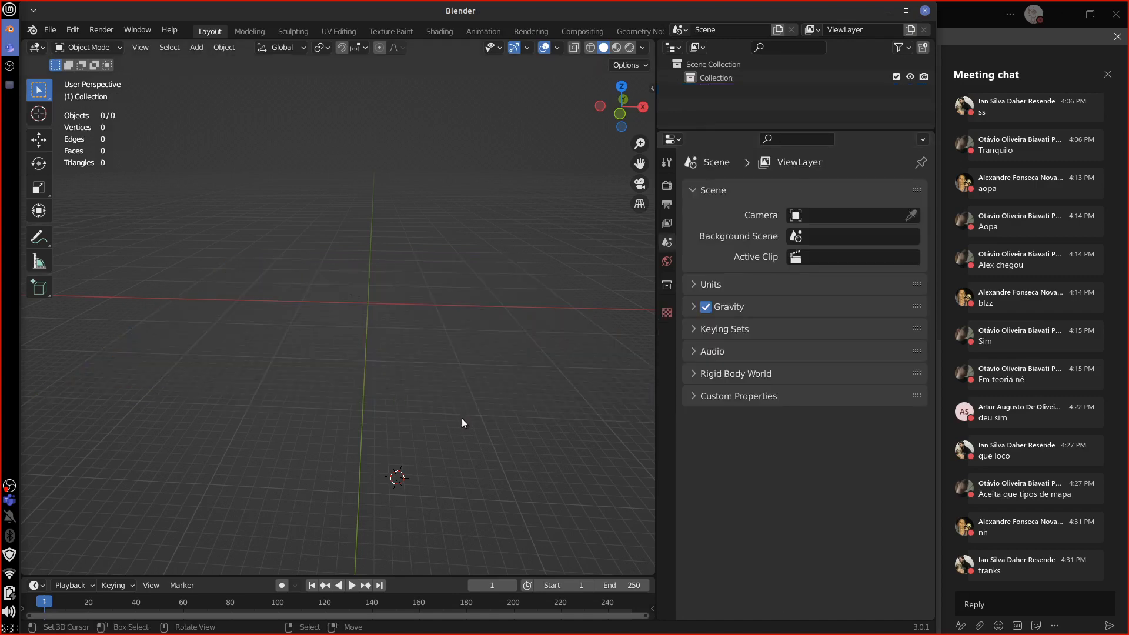
# Reset the 3D cursor to the world origin and add a new mesh plane there.
pyautogui.hotkey('shift', 'c')
pyautogui.moveTo(512, 456); pyautogui.dragTo(565, 479, button='middle')
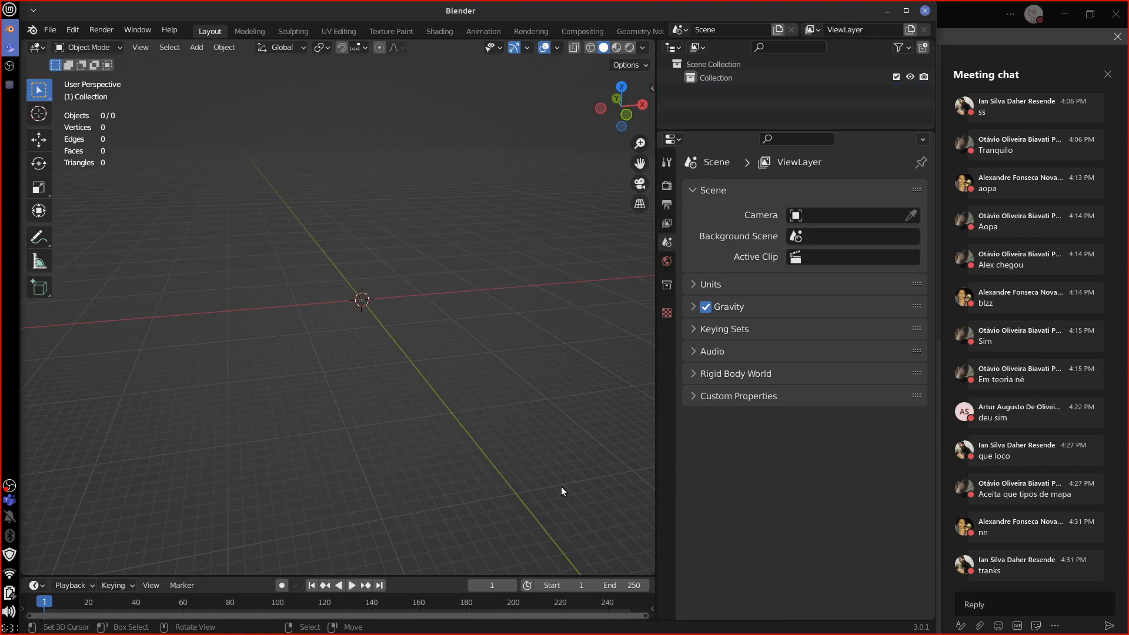
pyautogui.hotkey('shift', 'a')
pyautogui.moveTo(542, 359)
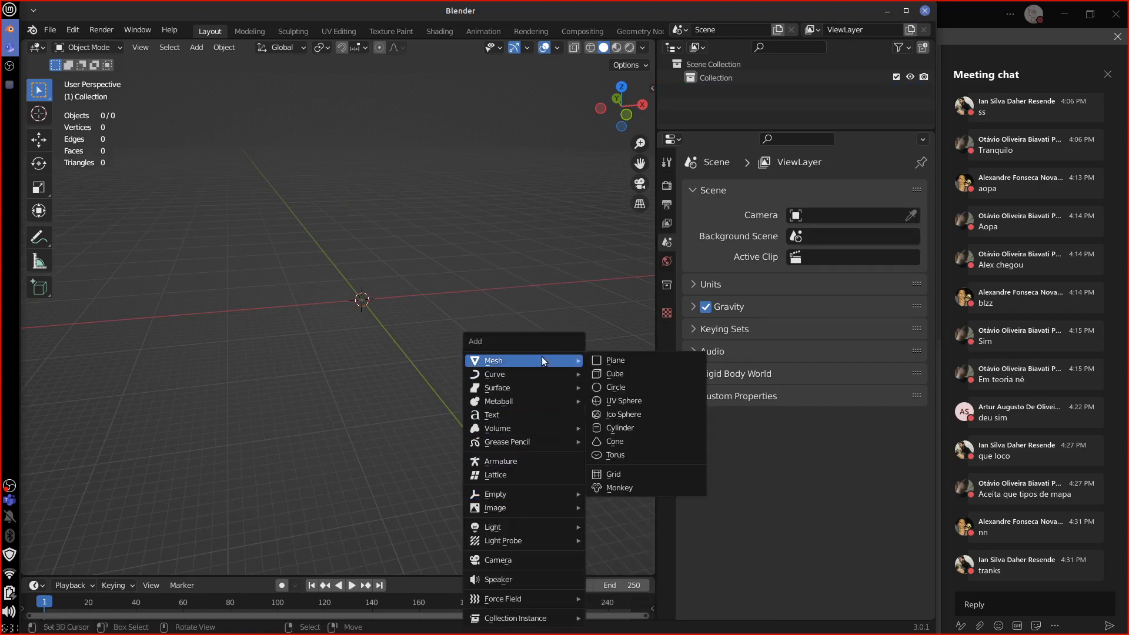
pyautogui.click(626, 362)
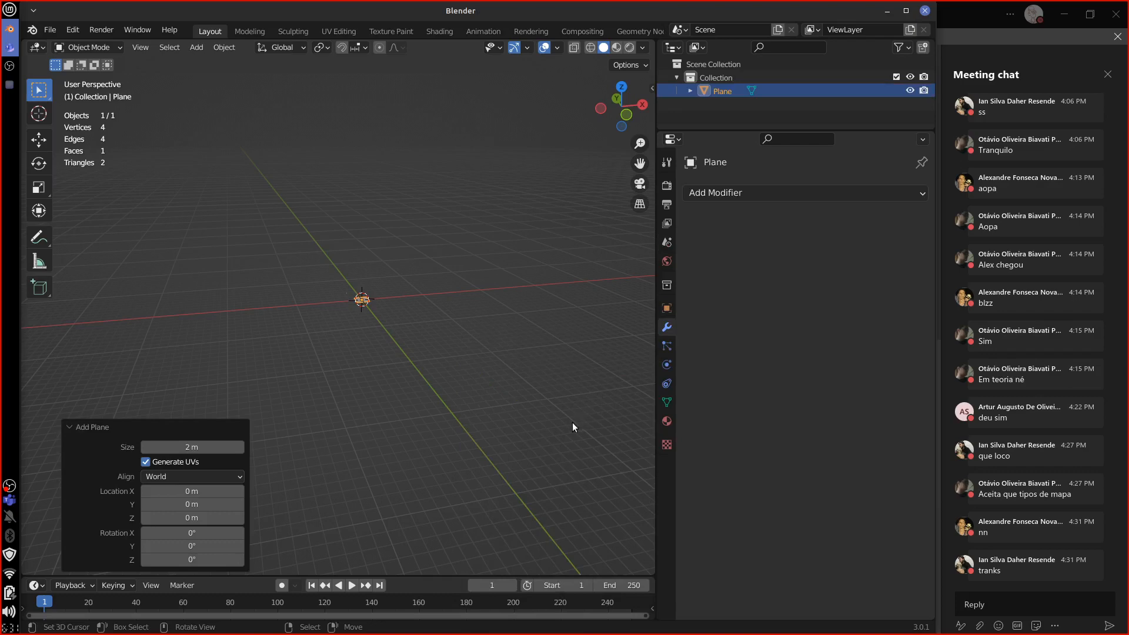
pyautogui.press('Tab')
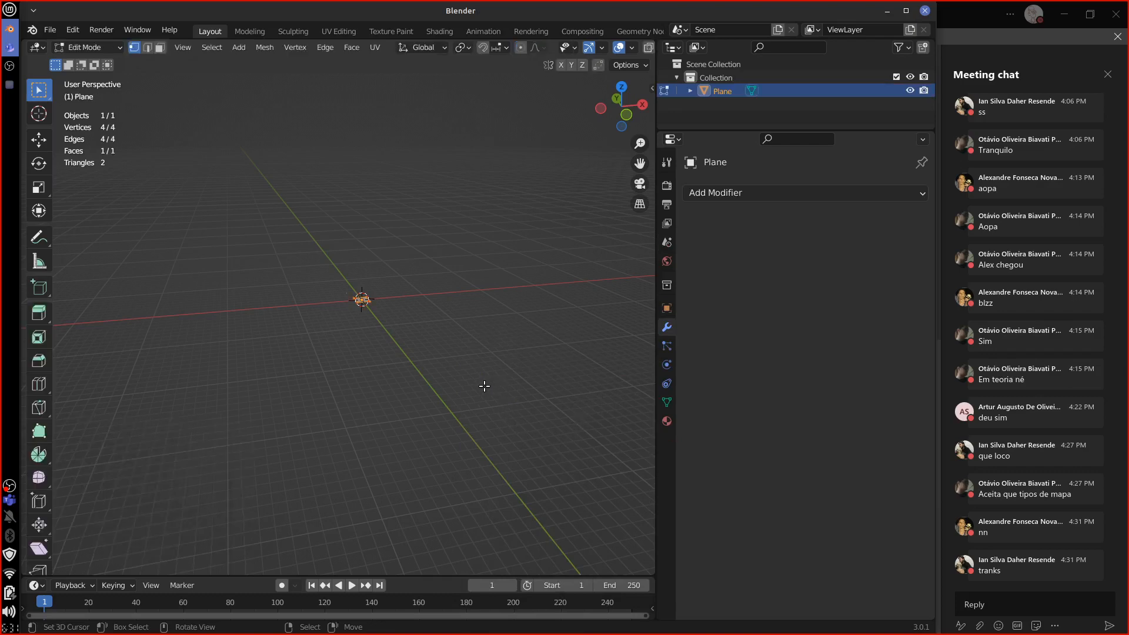
pyautogui.press('s')
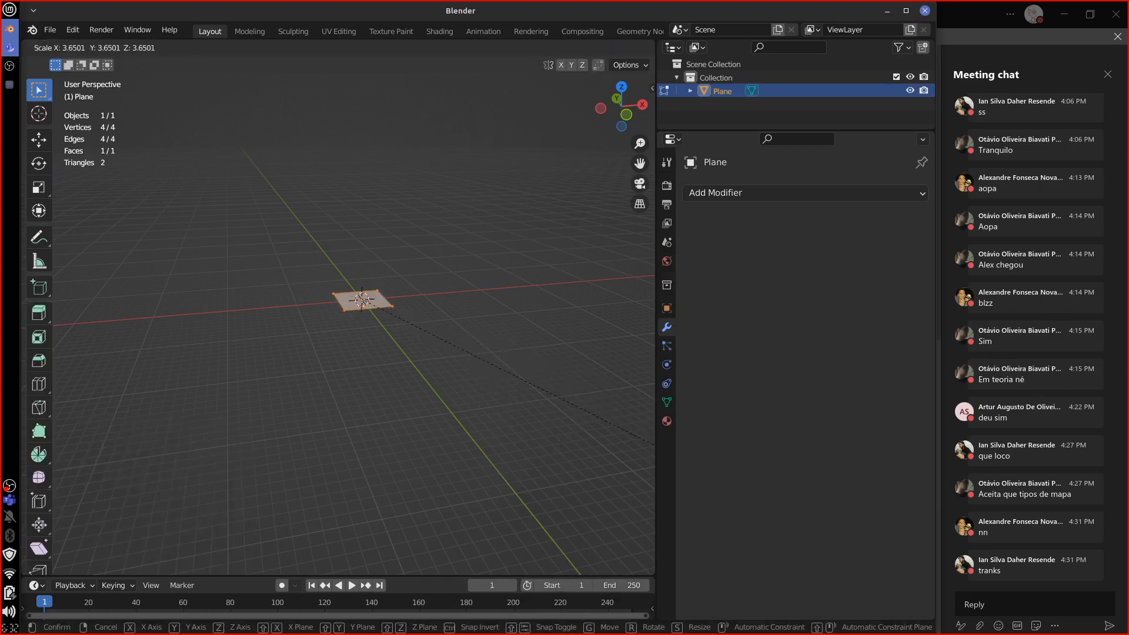
pyautogui.press('Escape')
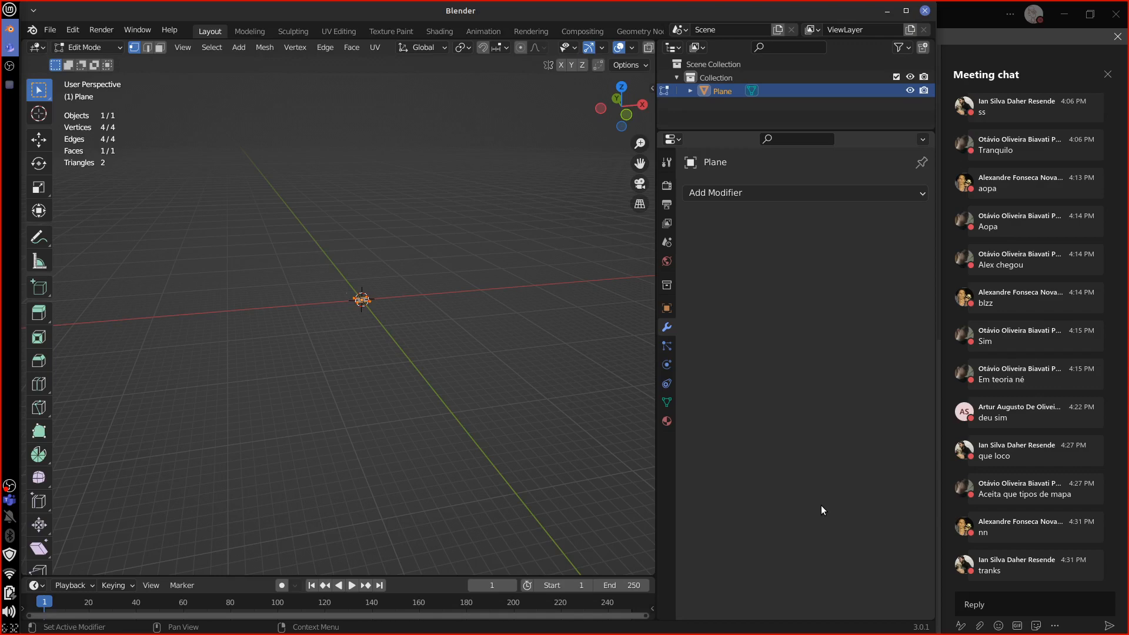
# Try a Wave modifier on the new plane, view it from above in Object Mode, and remove the modifier.
pyautogui.click(753, 195)
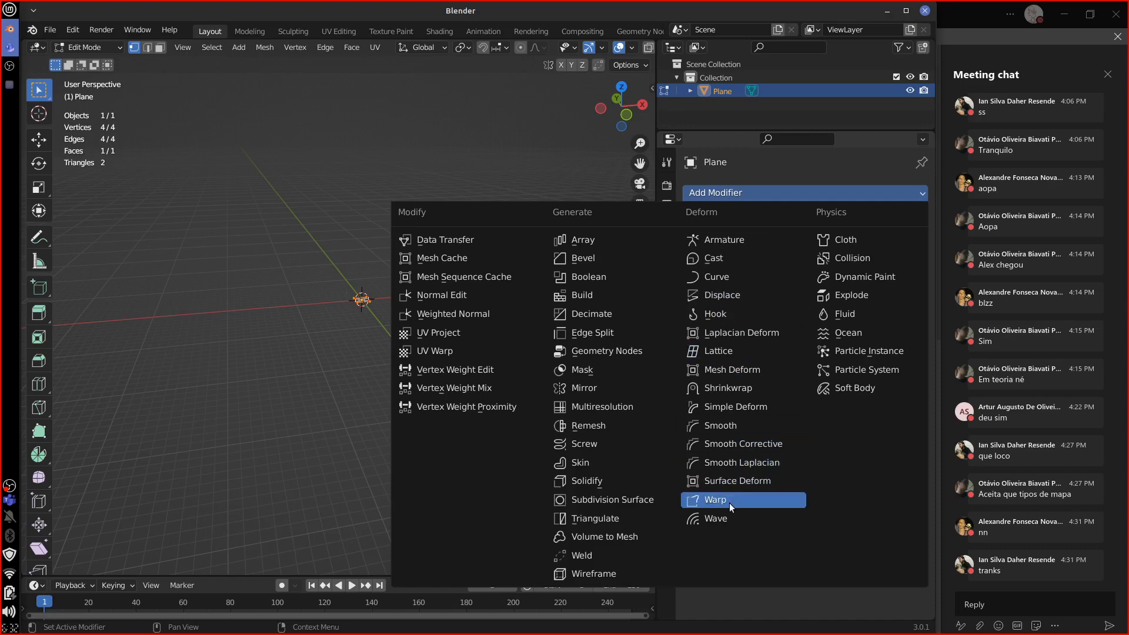
pyautogui.click(727, 517)
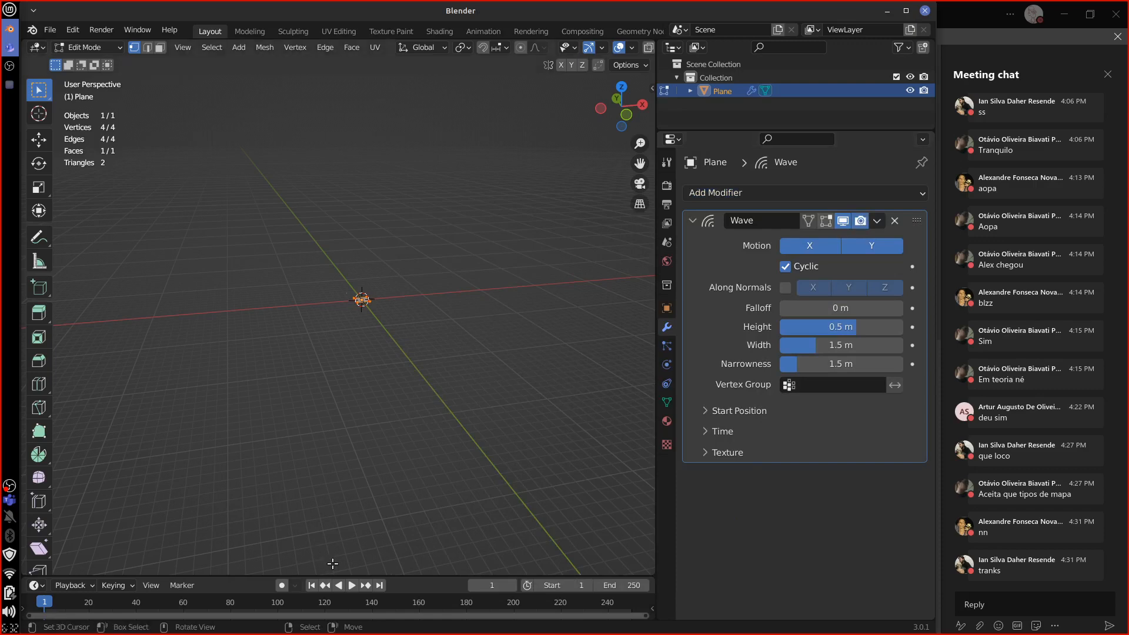
pyautogui.moveTo(359, 323); pyautogui.dragTo(418, 366, button='middle')
pyautogui.moveTo(492, 330); pyautogui.dragTo(426, 453, button='middle')
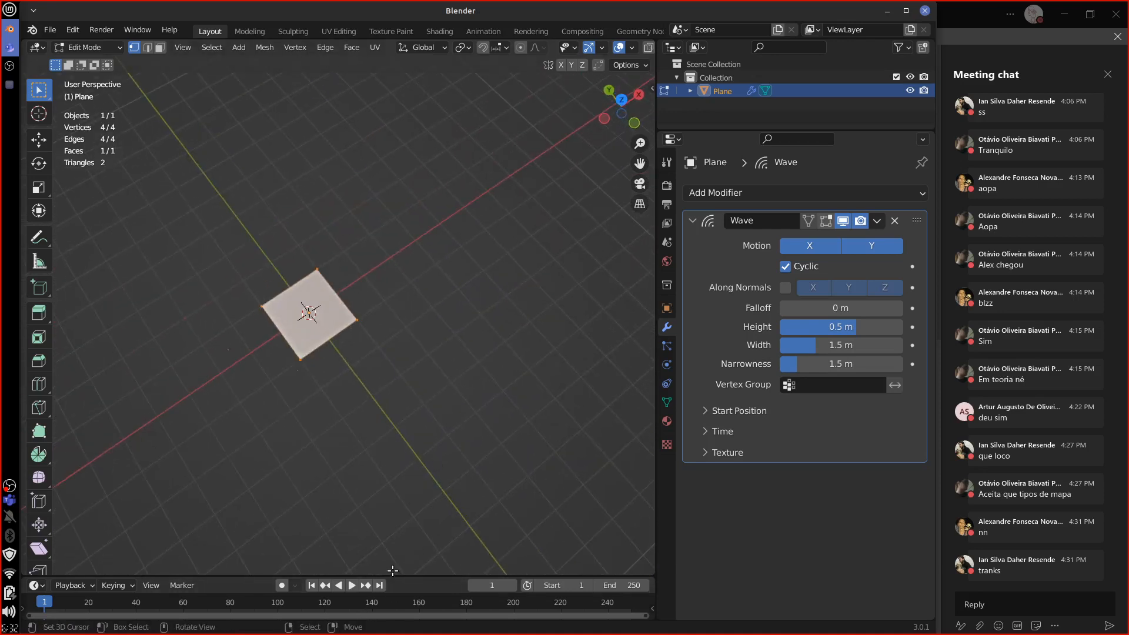
pyautogui.press('Tab')
pyautogui.moveTo(403, 575); pyautogui.dragTo(408, 551)
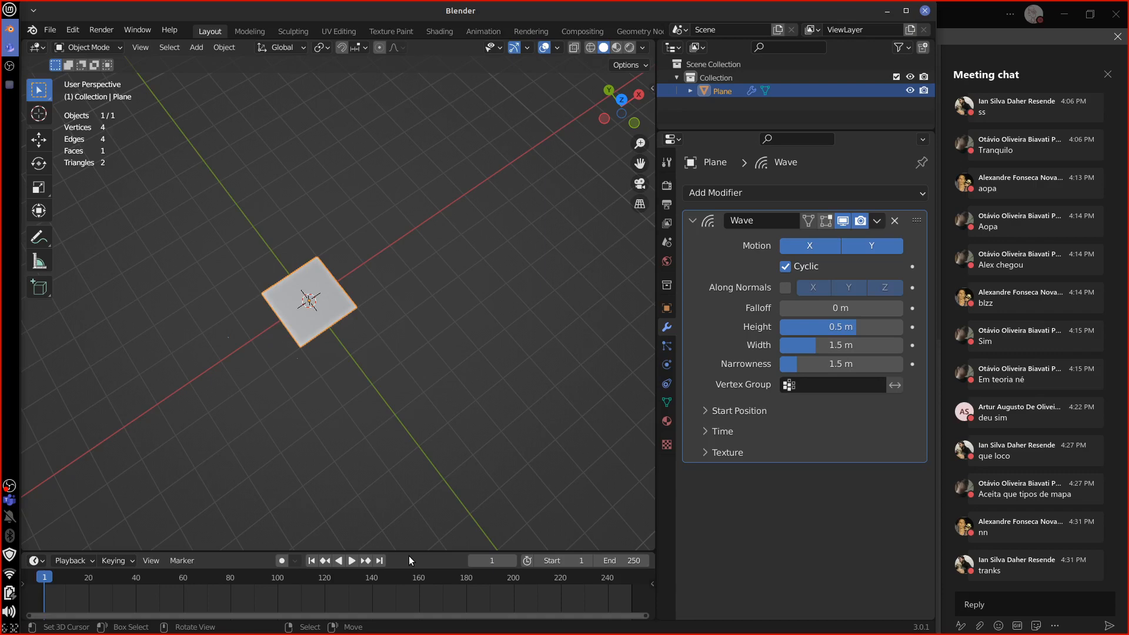
pyautogui.click(877, 221)
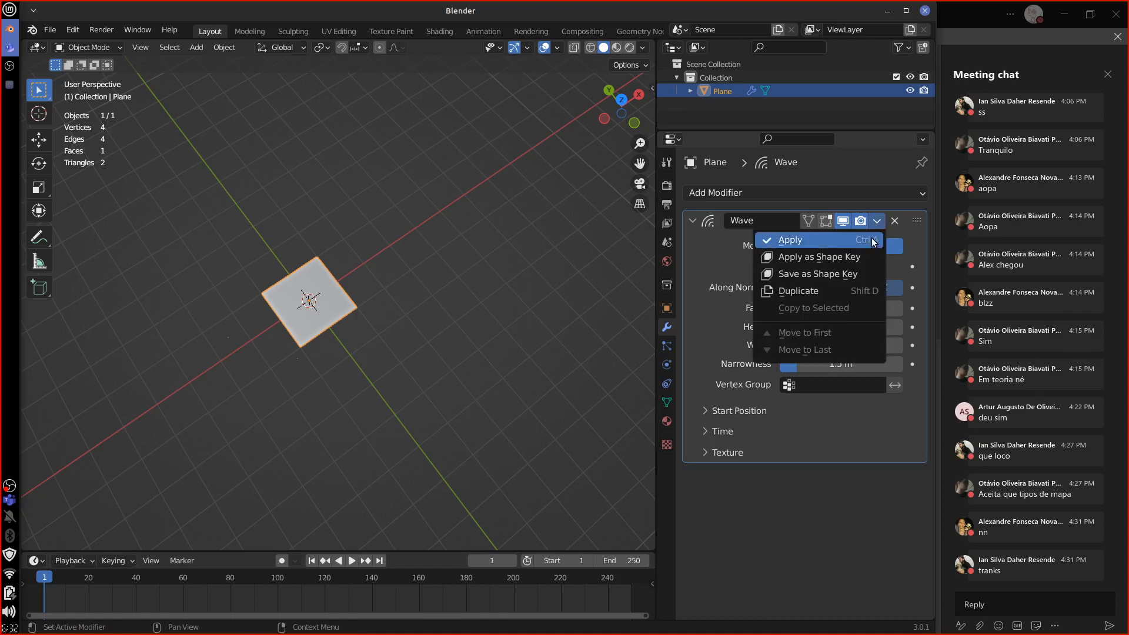
pyautogui.click(895, 221)
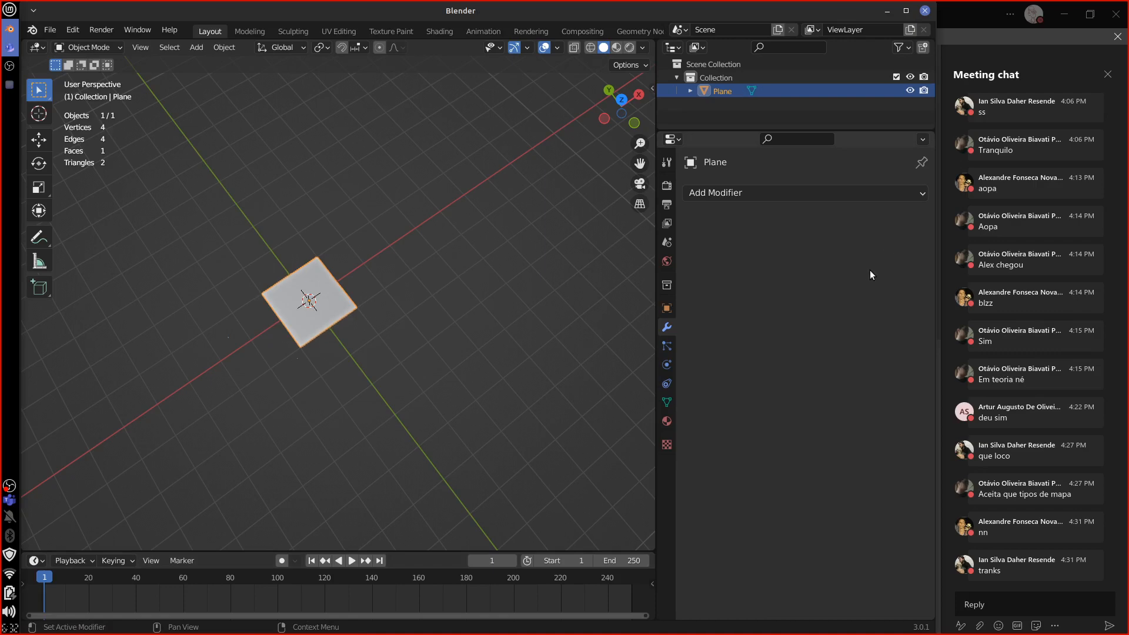
# Try a Displace modifier and a Mirror modifier on the plane, removing each one again.
pyautogui.click(866, 194)
pyautogui.click(739, 295)
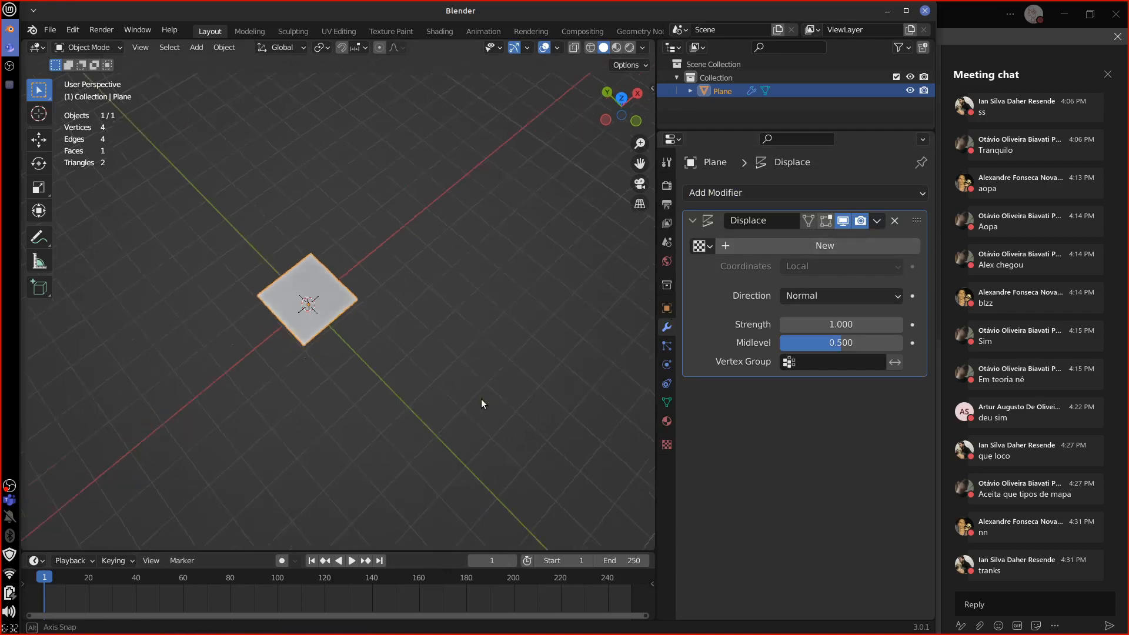
pyautogui.moveTo(481, 399); pyautogui.dragTo(500, 369, button='middle')
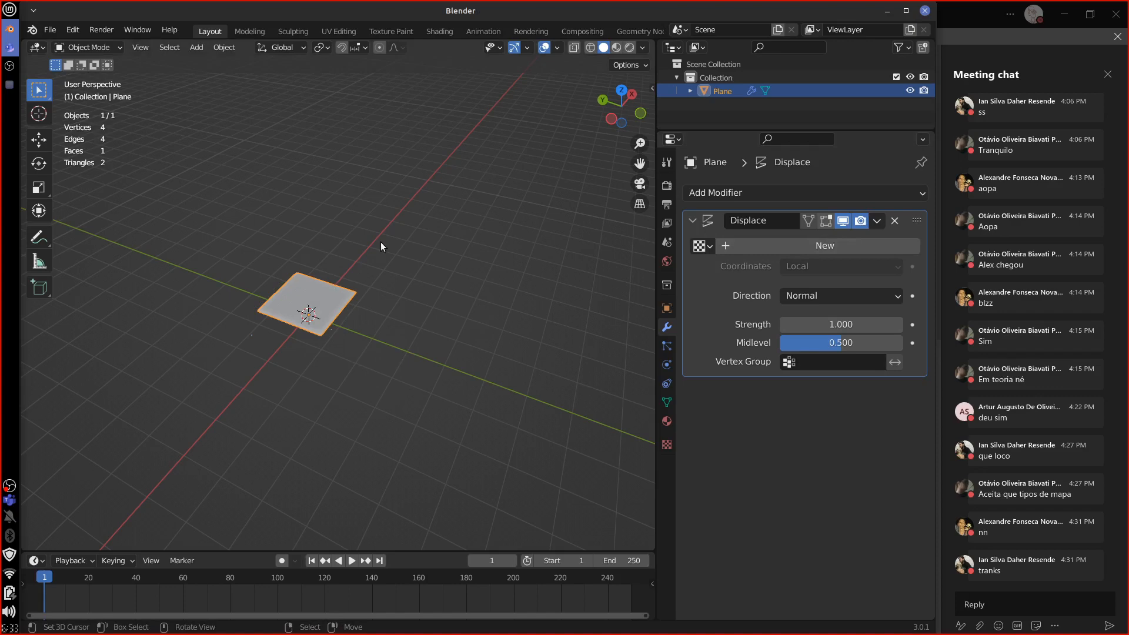
pyautogui.click(895, 221)
pyautogui.click(847, 193)
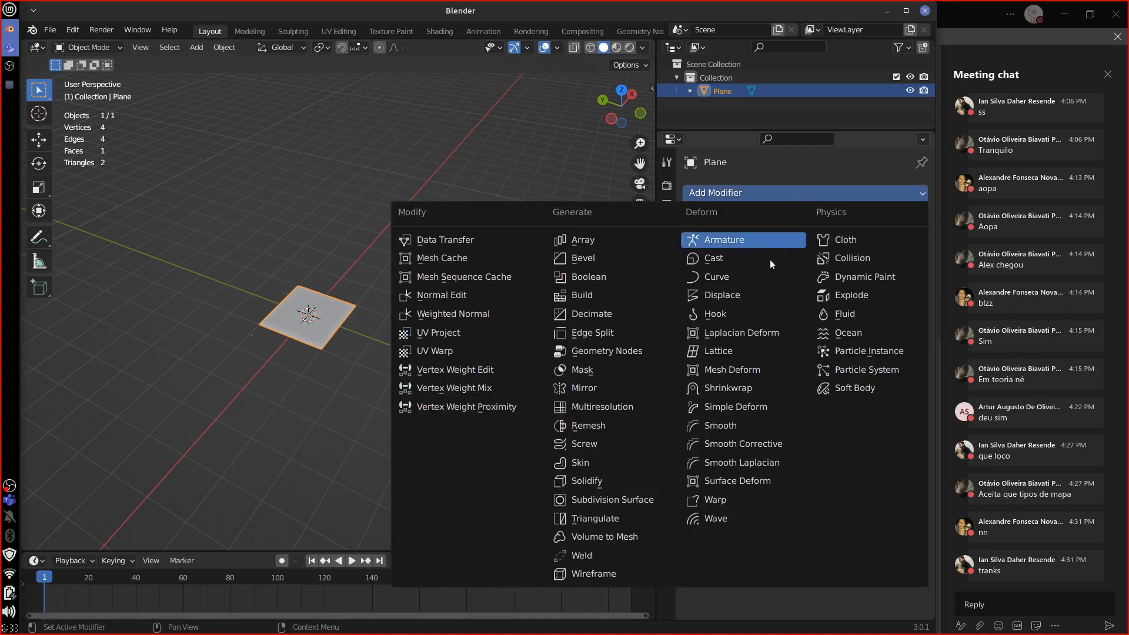
pyautogui.click(595, 388)
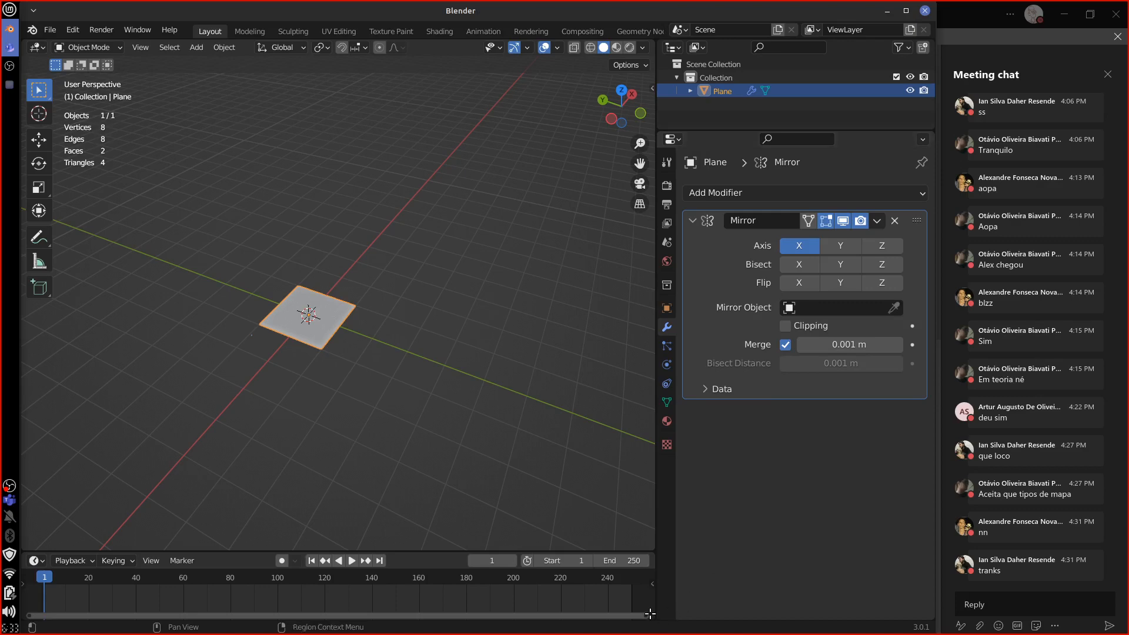
pyautogui.click(894, 222)
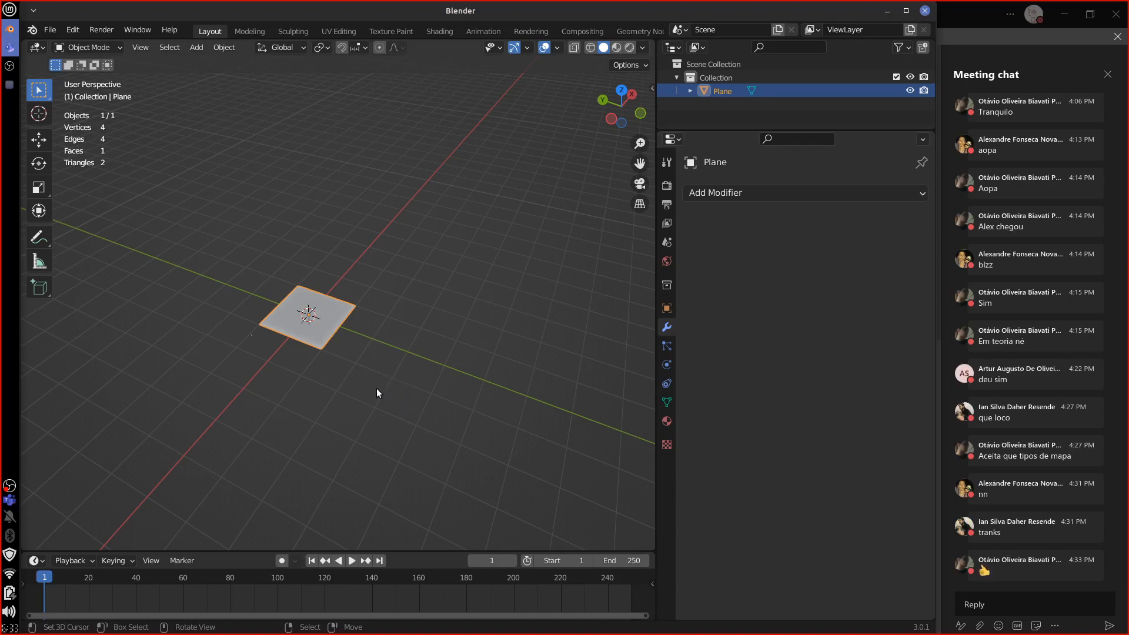
# Scale the plane's whole mesh by a factor of 4 in Edit Mode.
pyautogui.press('Tab')
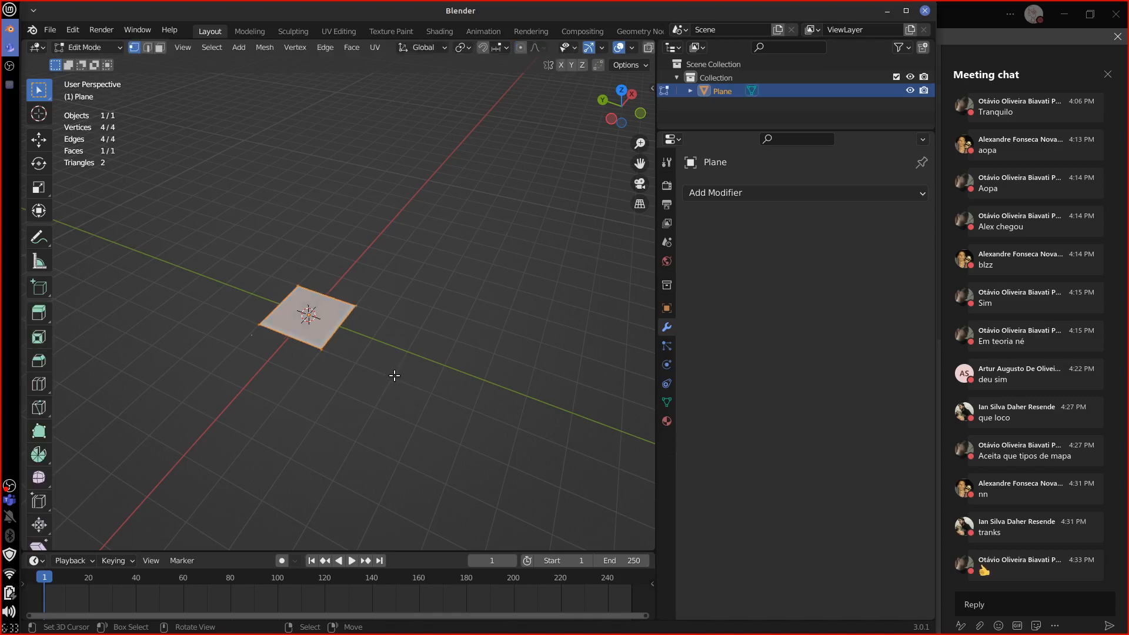
pyautogui.write('s4')
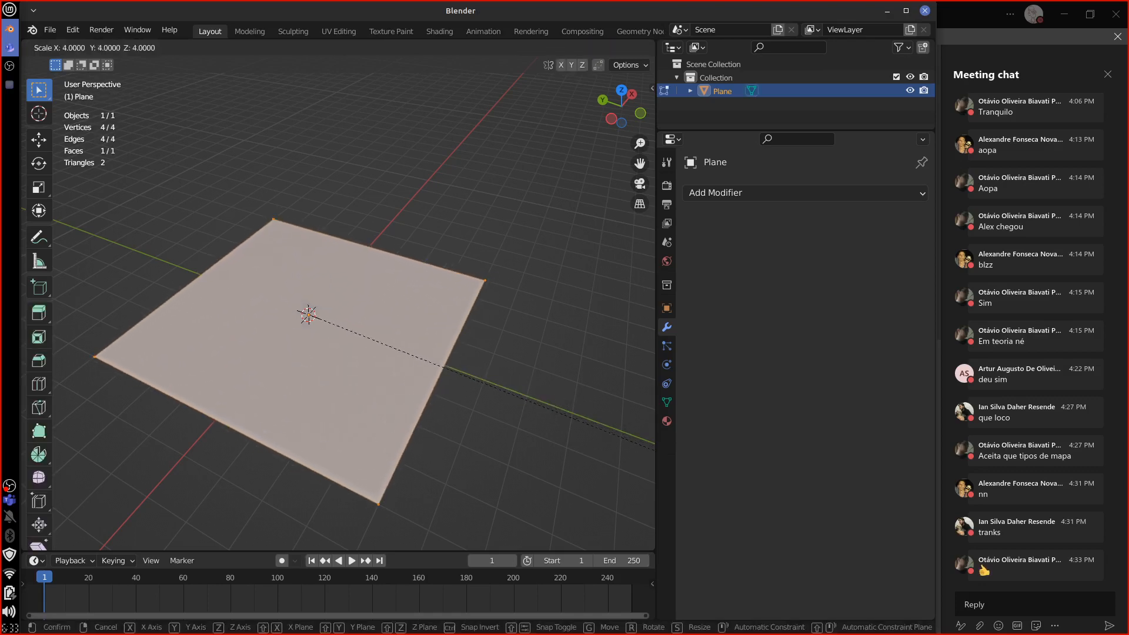
pyautogui.press('Return')
# Subdivide the plane's mesh with 30 cuts and return to Object Mode.
pyautogui.rightClick(492, 418)
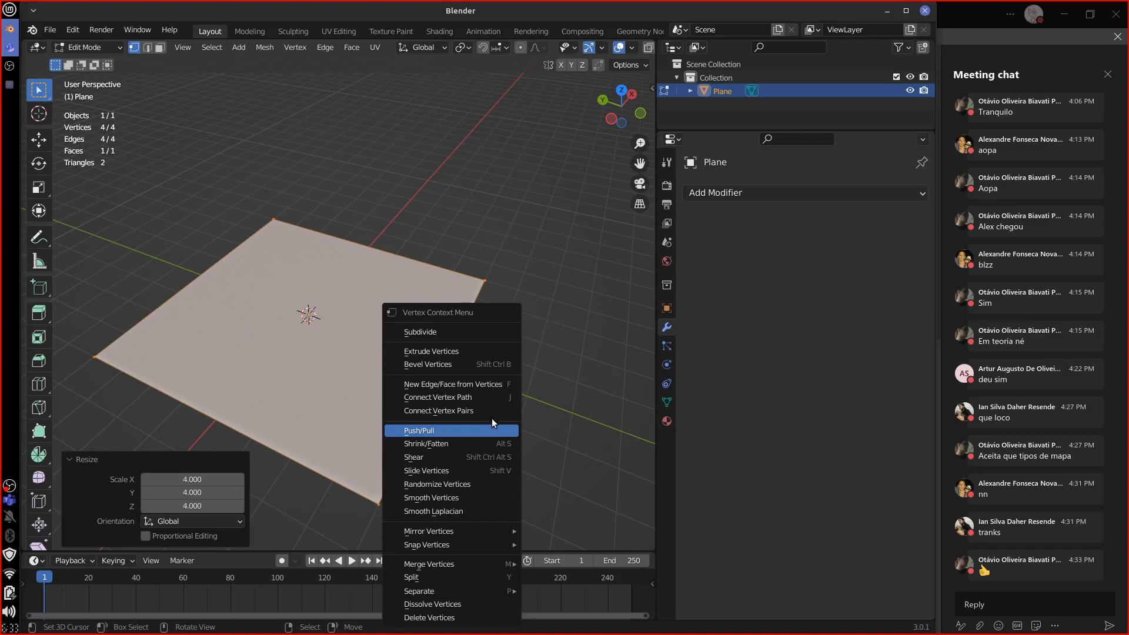
pyautogui.click(461, 327)
pyautogui.click(201, 449)
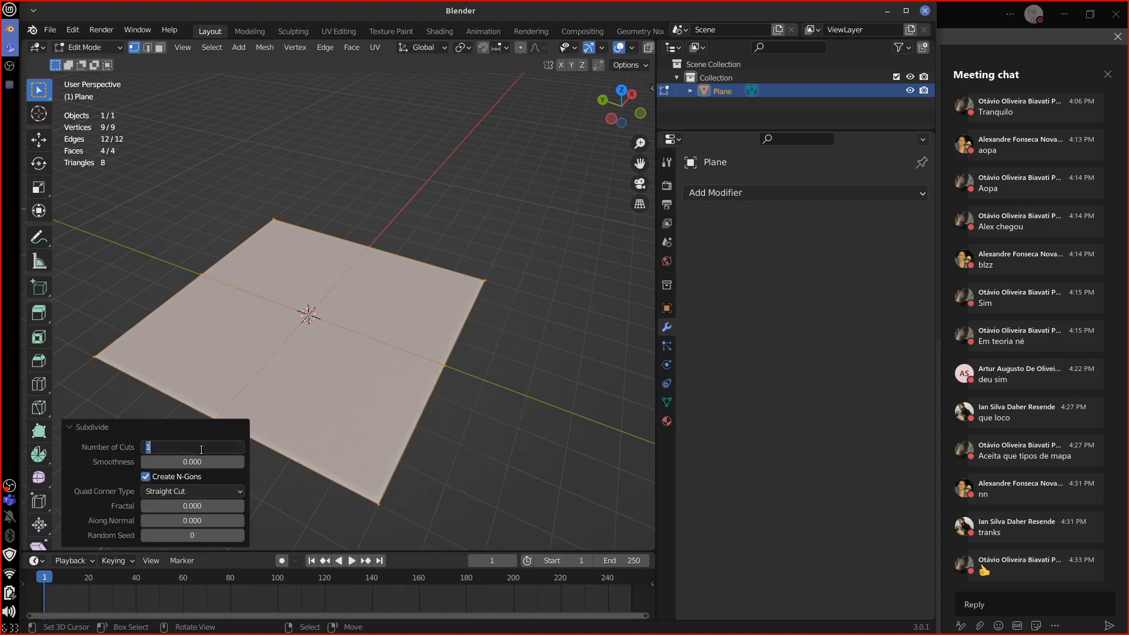
pyautogui.write('20')
pyautogui.press('Return')
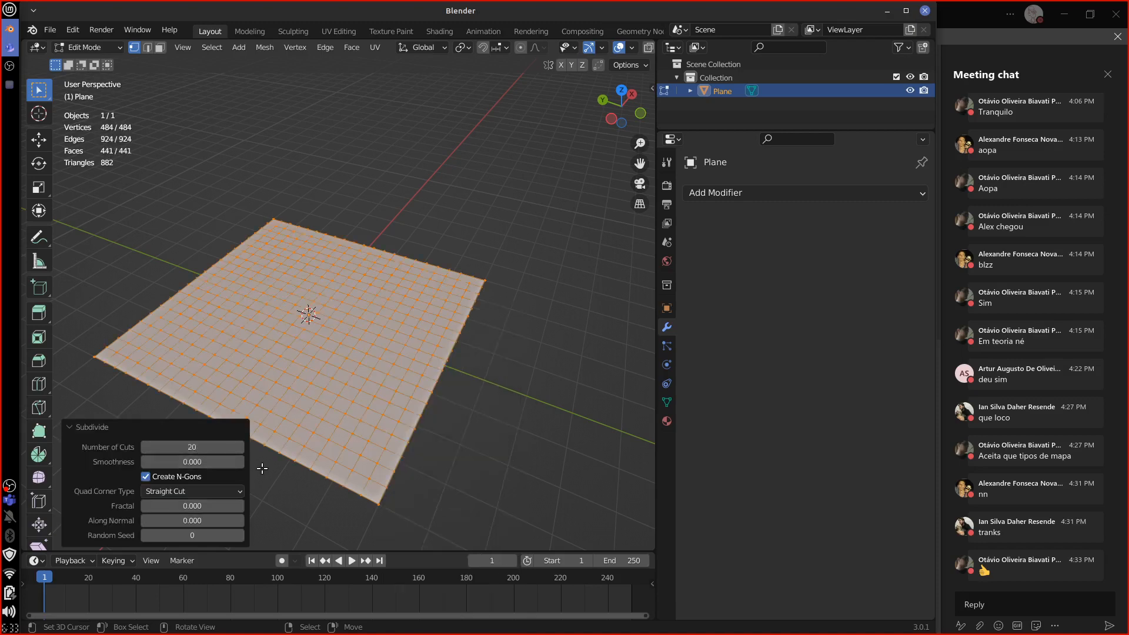
pyautogui.click(204, 450)
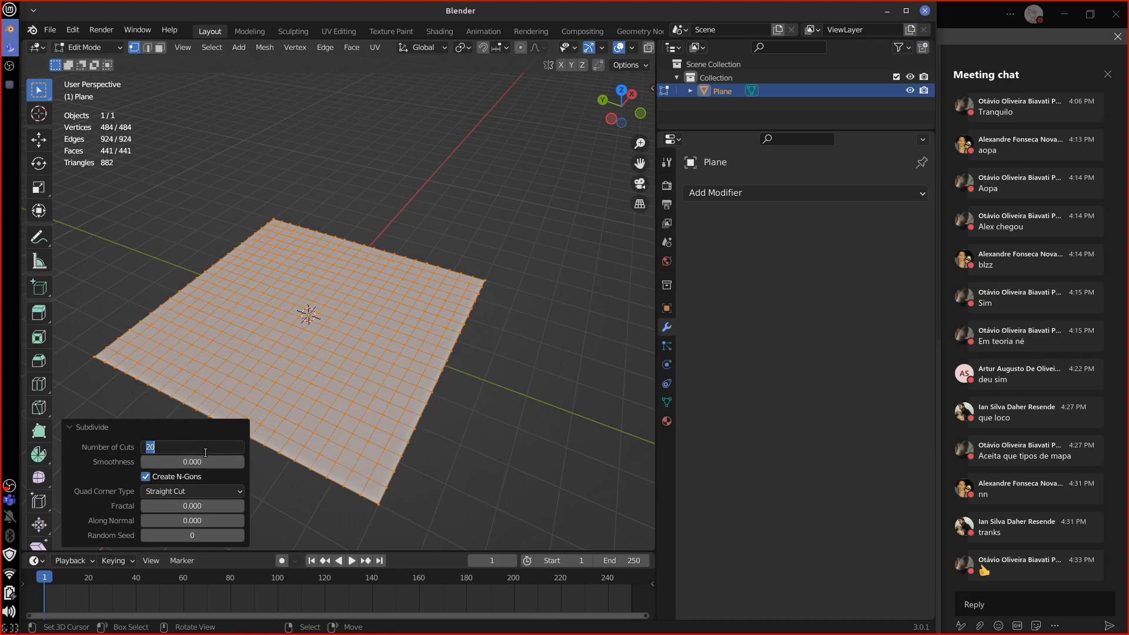
pyautogui.write('30')
pyautogui.press('Return')
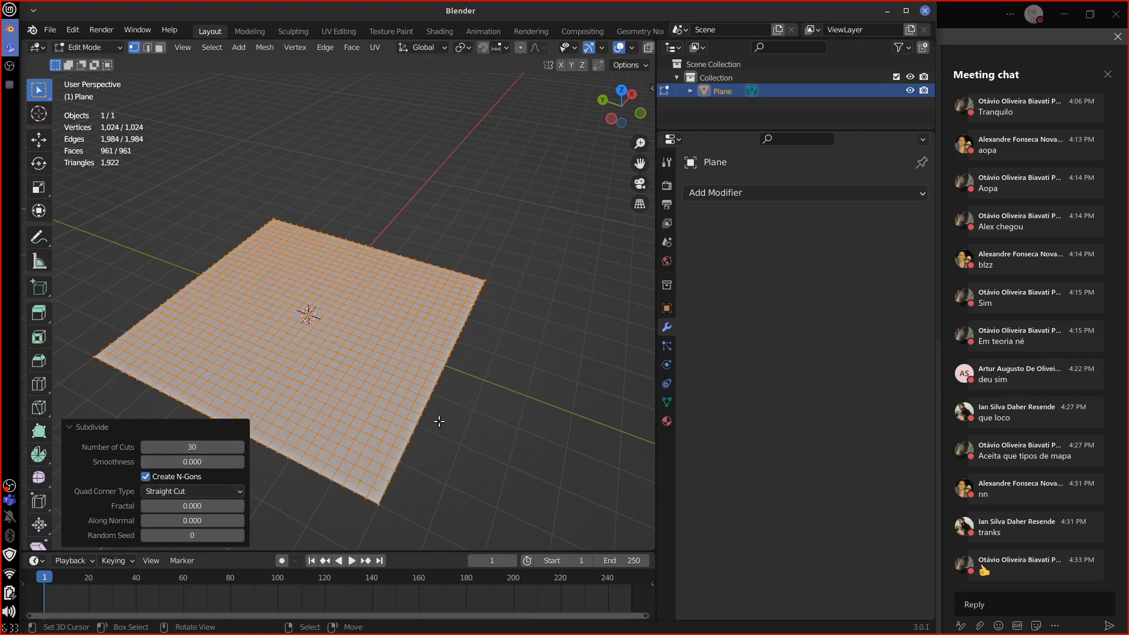
pyautogui.click(72, 427)
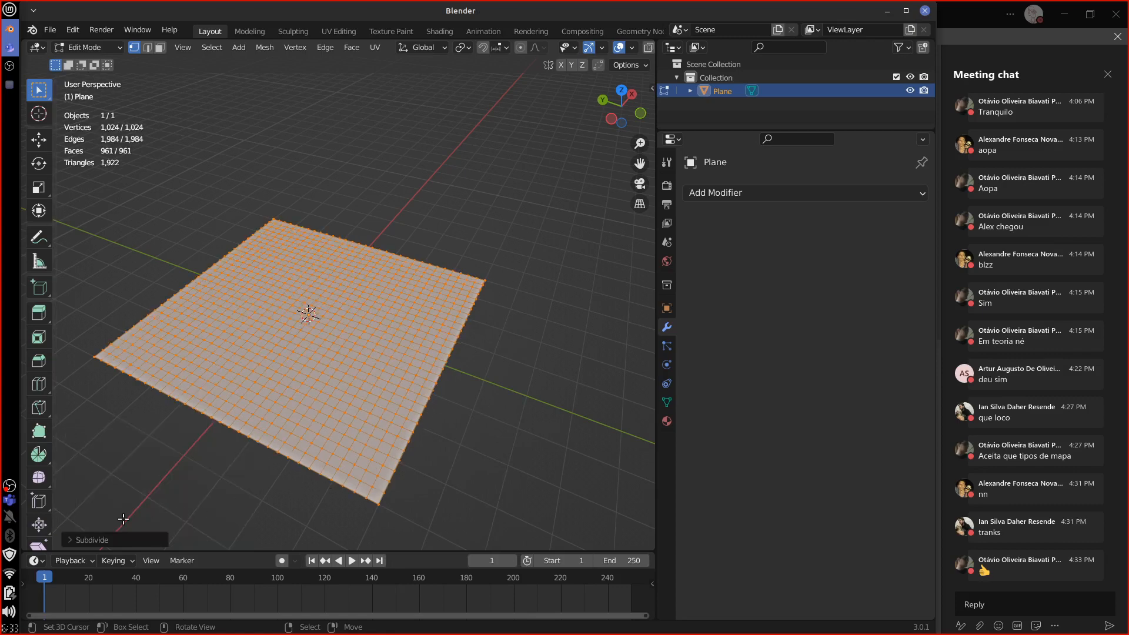
pyautogui.press('Tab')
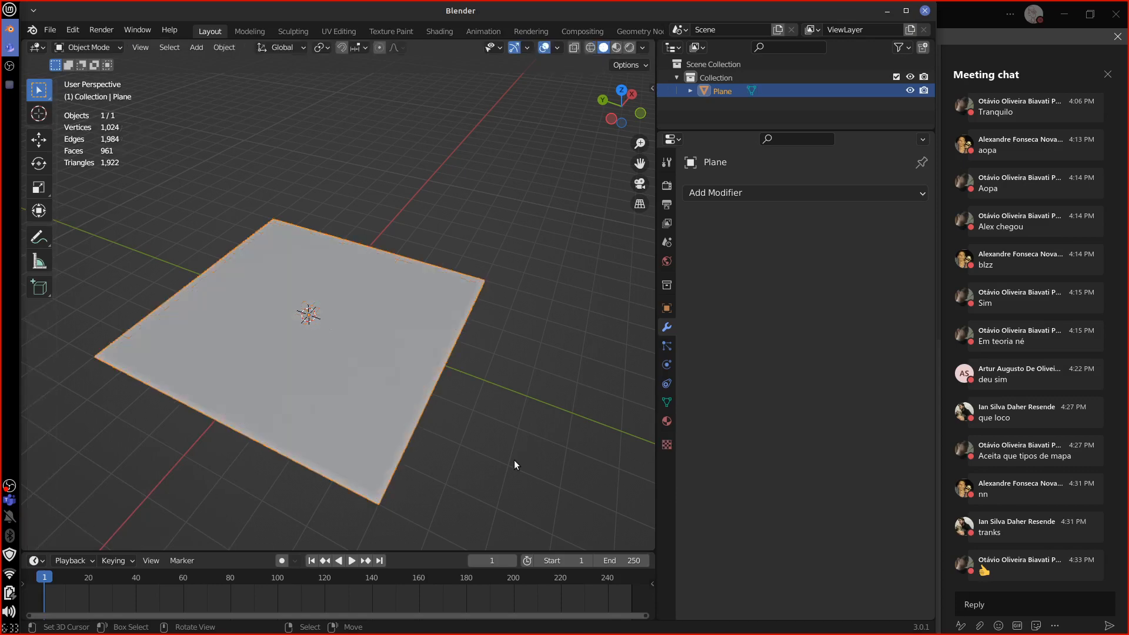
# Raise the subdivided plane about 4.9 m along the global Z axis above the origin.
pyautogui.moveTo(514, 460); pyautogui.dragTo(602, 418, button='middle')
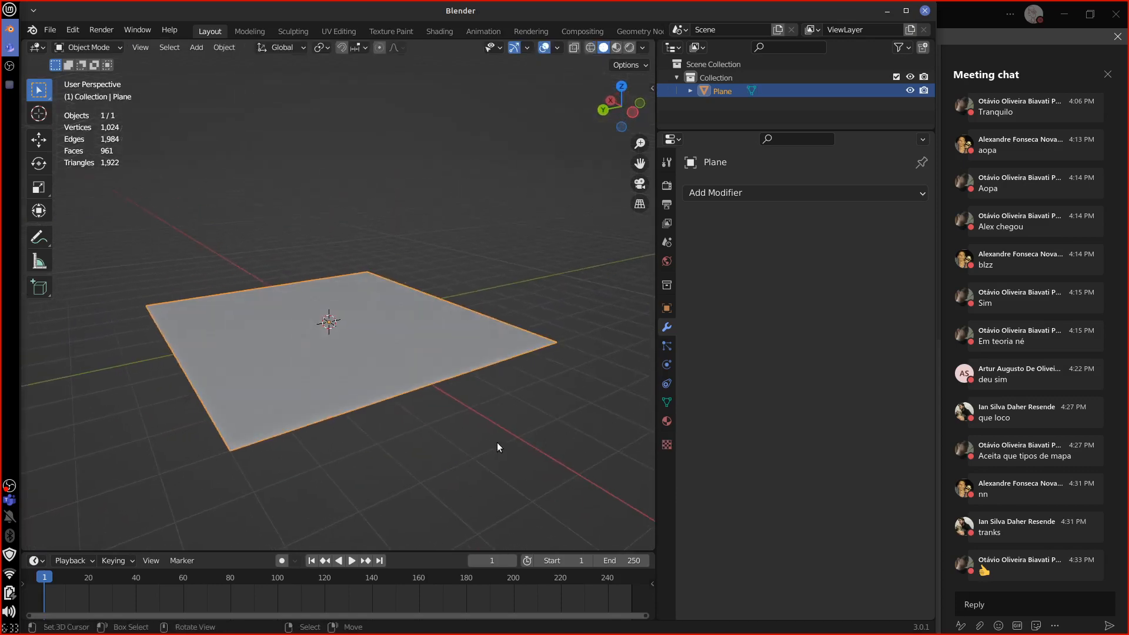
pyautogui.press('g')
pyautogui.press('z')
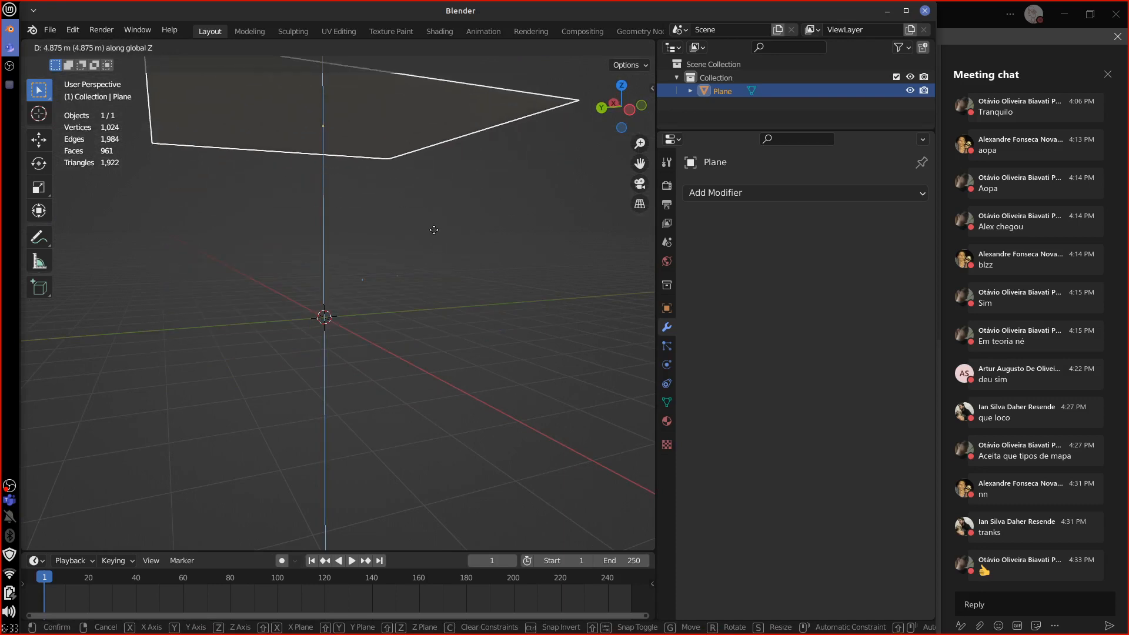
pyautogui.click(432, 228)
# Add a monkey mesh at the world origin below the raised plane.
pyautogui.moveTo(418, 283); pyautogui.dragTo(418, 333, button='middle')
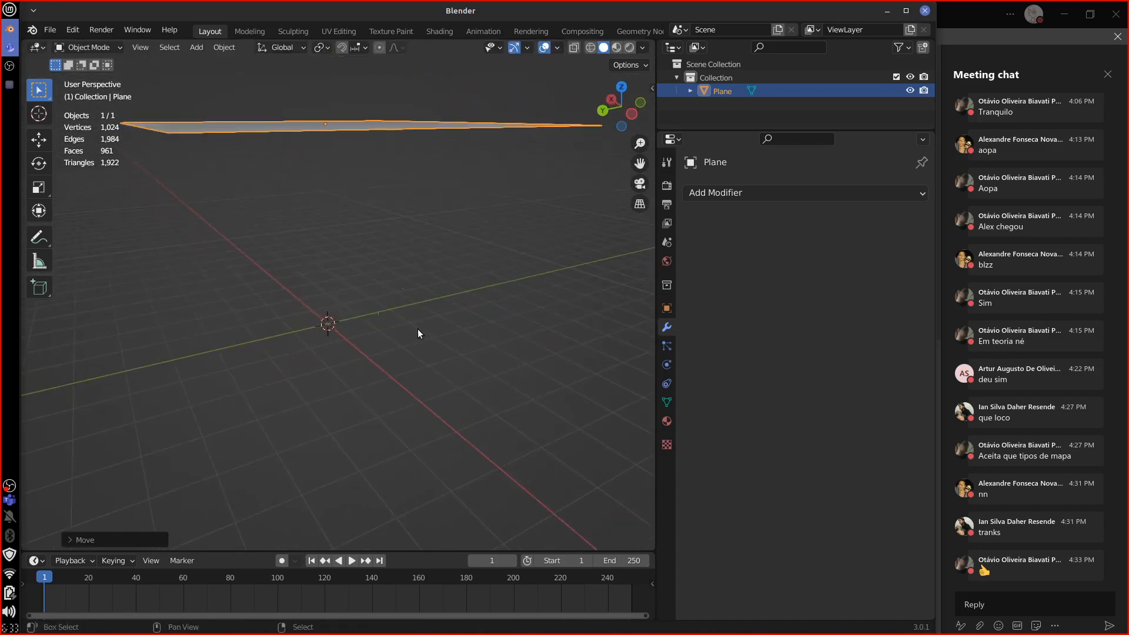
pyautogui.hotkey('shift', 'a')
pyautogui.moveTo(418, 333)
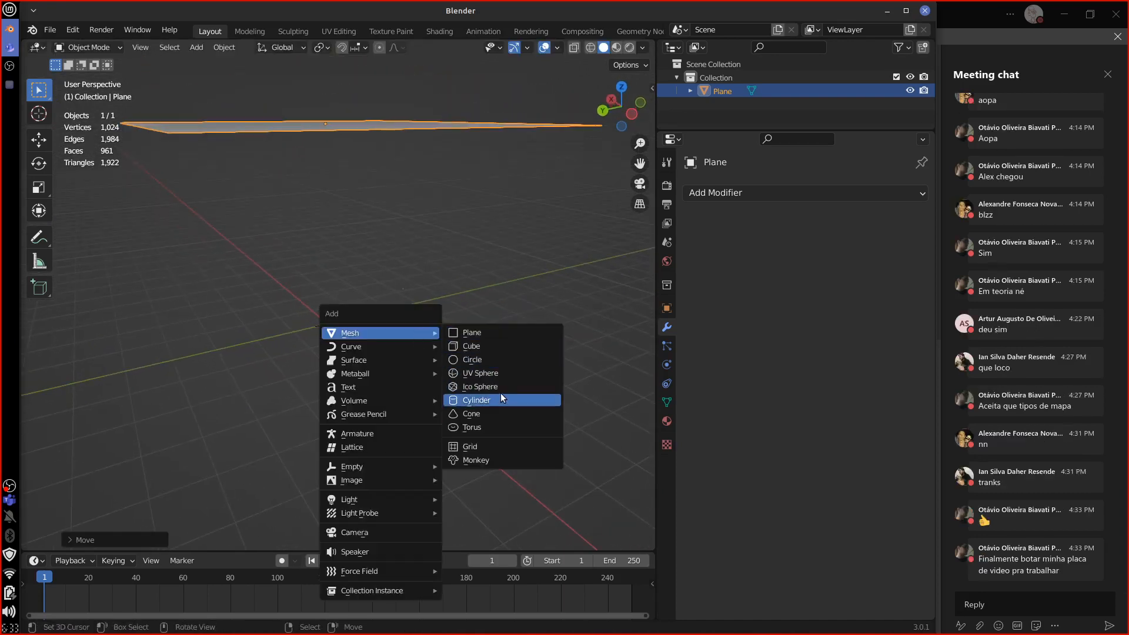
pyautogui.click(498, 461)
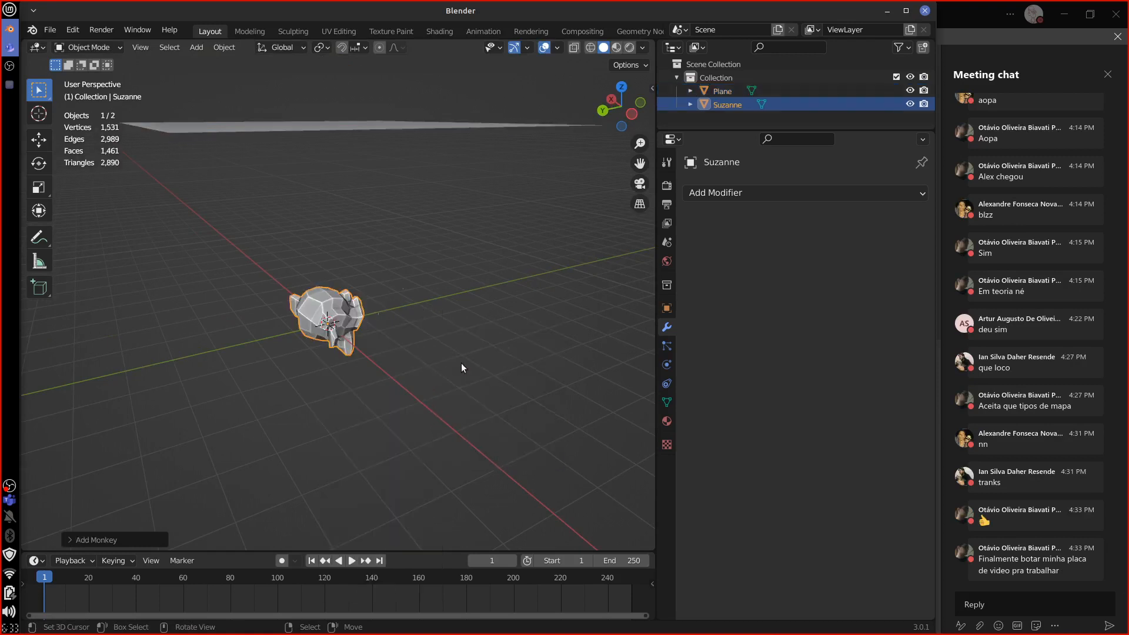
pyautogui.moveTo(461, 362); pyautogui.dragTo(467, 315, button='middle')
pyautogui.click(797, 191)
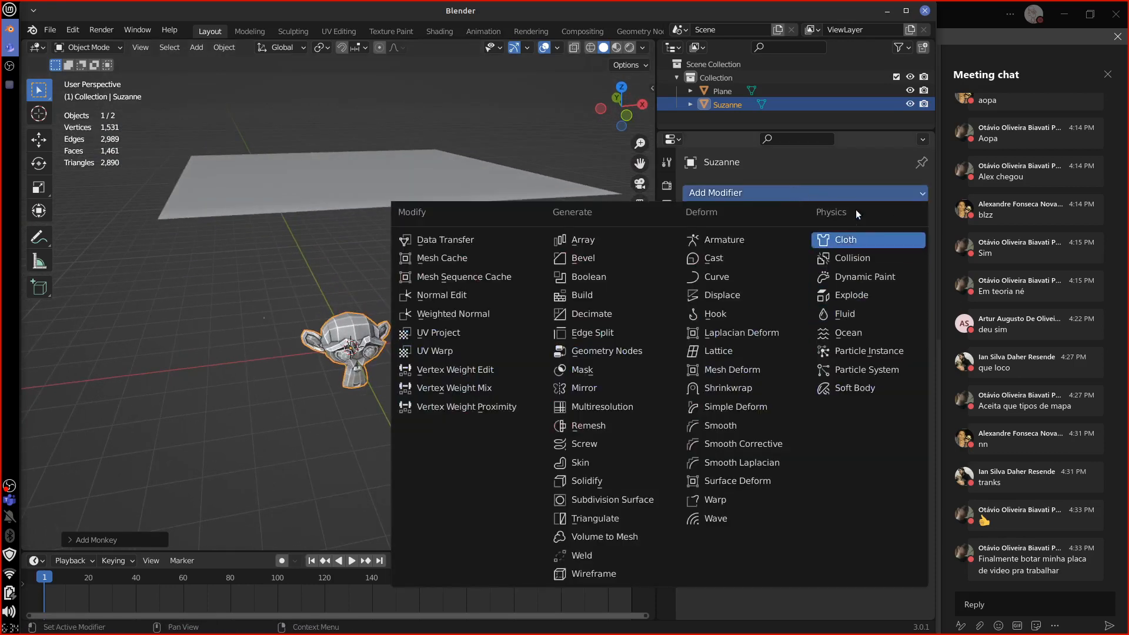
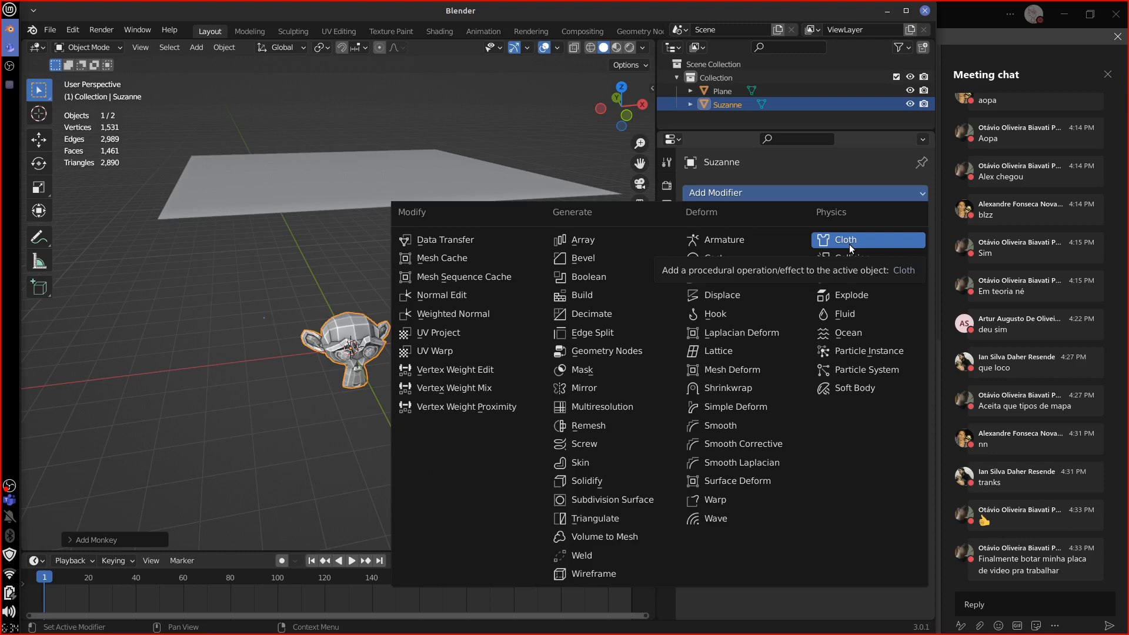
pyautogui.press('Escape')
pyautogui.click(322, 198)
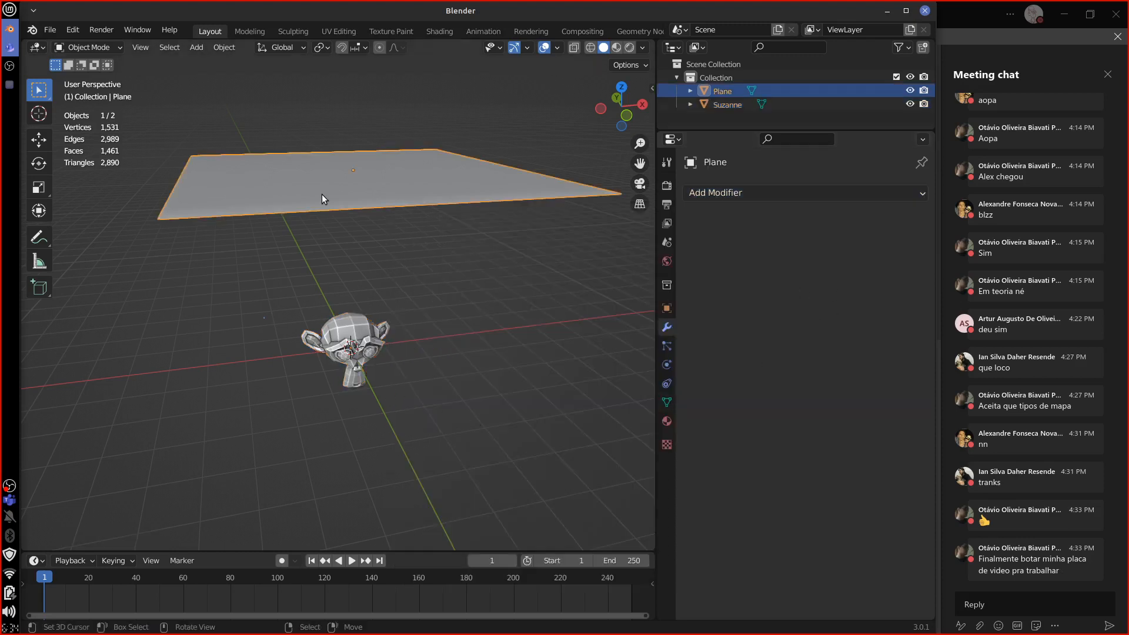
pyautogui.click(350, 343)
pyautogui.hotkey('ctrl', 'z')
pyautogui.click(352, 356)
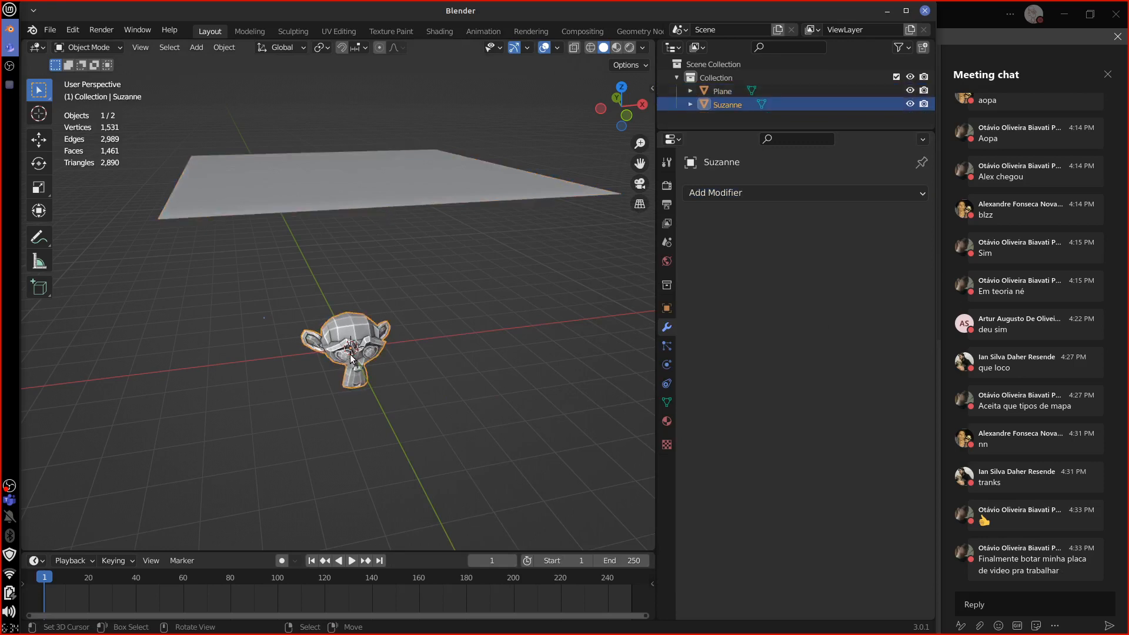
pyautogui.click(380, 212)
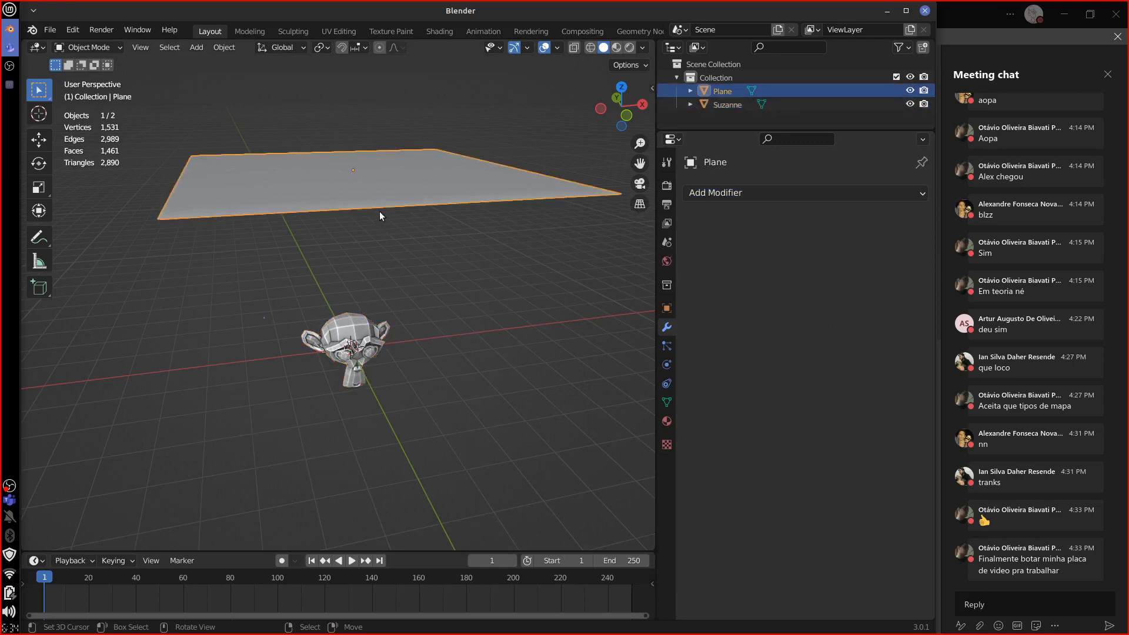
pyautogui.rightClick(366, 338)
pyautogui.rightClick(380, 210)
pyautogui.rightClick(359, 346)
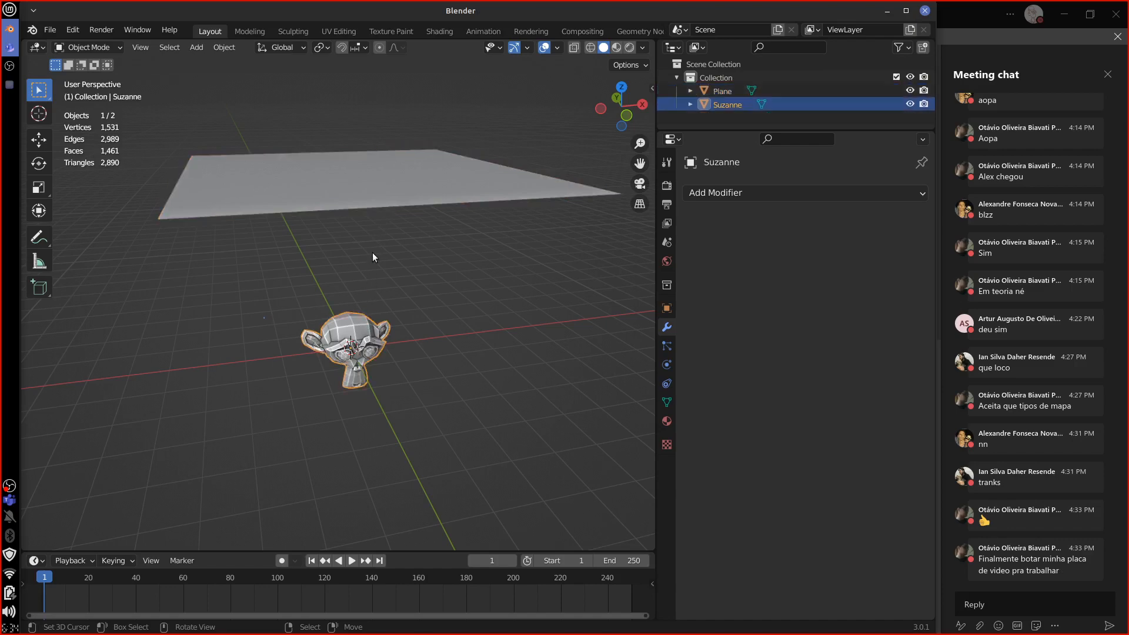
# Nudge the raised plane slightly upward and add a Collision modifier to the monkey head.
pyautogui.moveTo(377, 205); pyautogui.dragTo(377, 194, button='right')
pyautogui.click(845, 191)
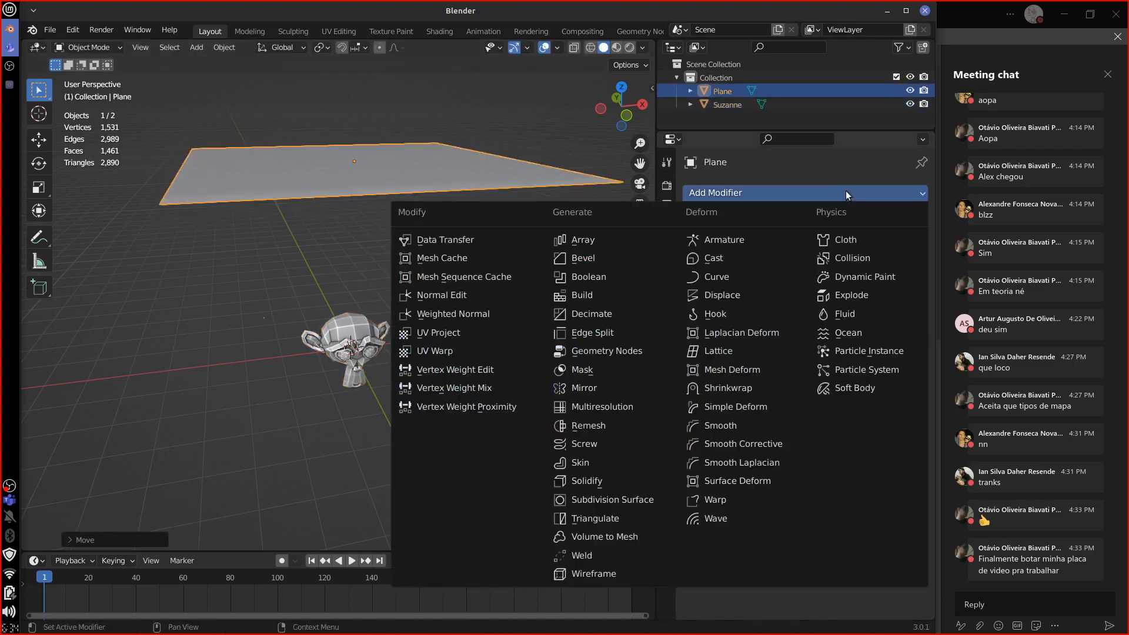
pyautogui.rightClick(362, 350)
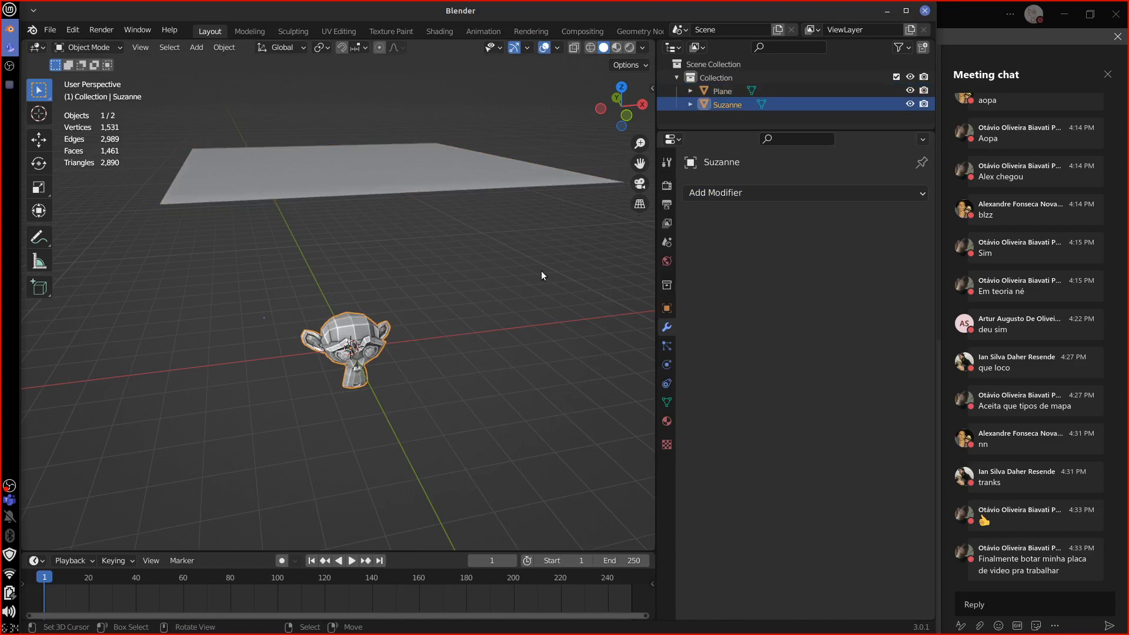
pyautogui.click(847, 193)
pyautogui.click(859, 260)
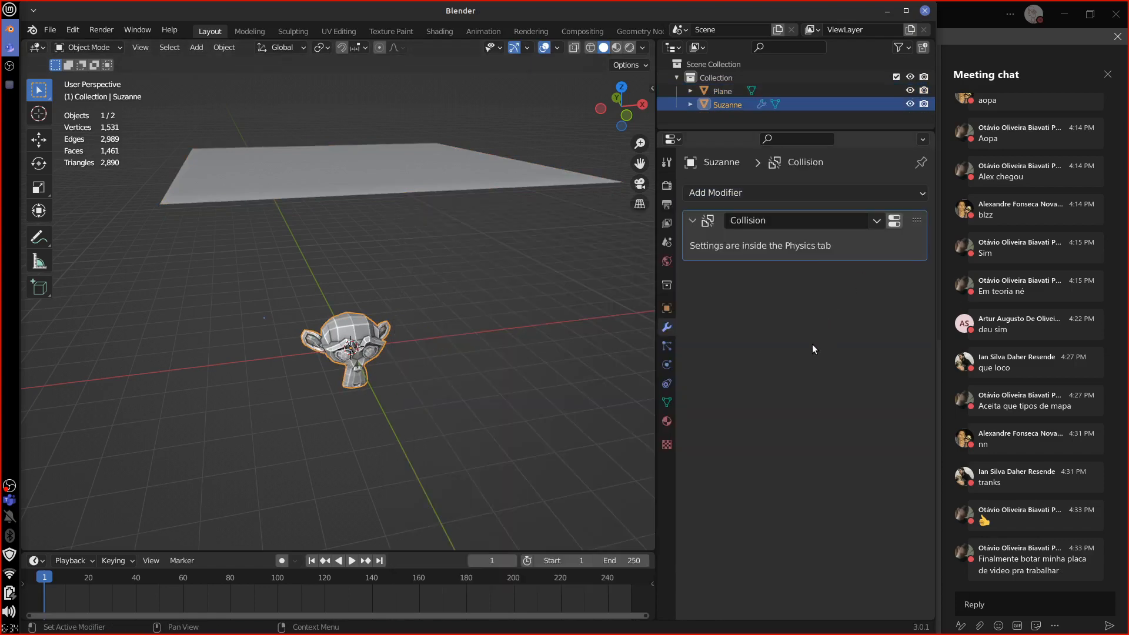
# Add a Cloth modifier to the subdivided plane above the monkey head.
pyautogui.moveTo(381, 394); pyautogui.dragTo(403, 382, button='middle')
pyautogui.click(443, 195)
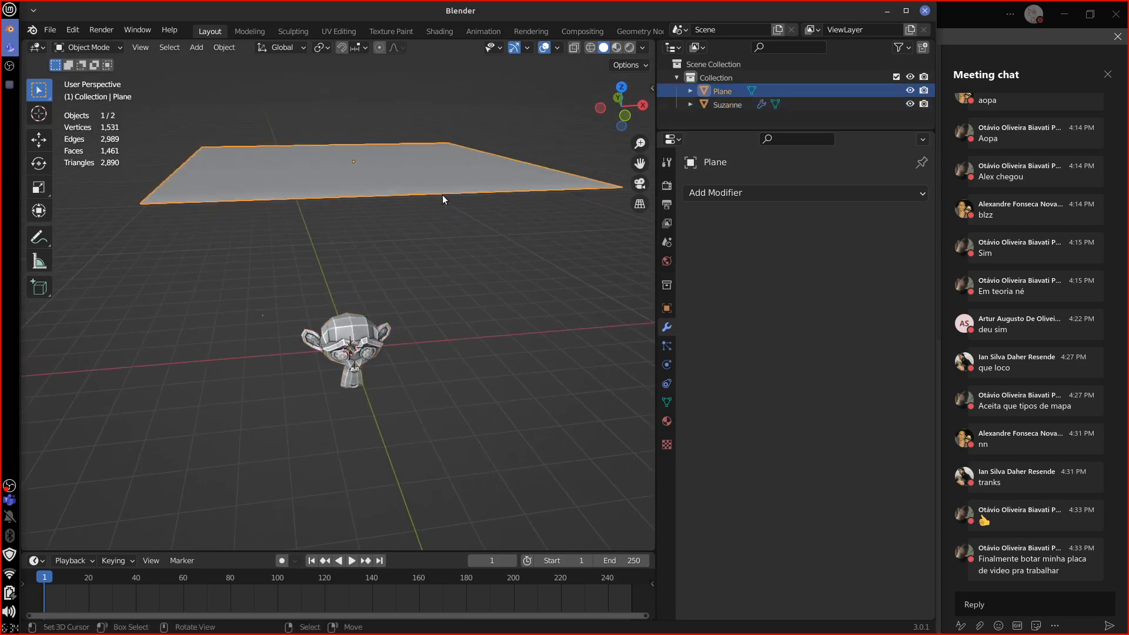
pyautogui.click(828, 193)
pyautogui.click(858, 238)
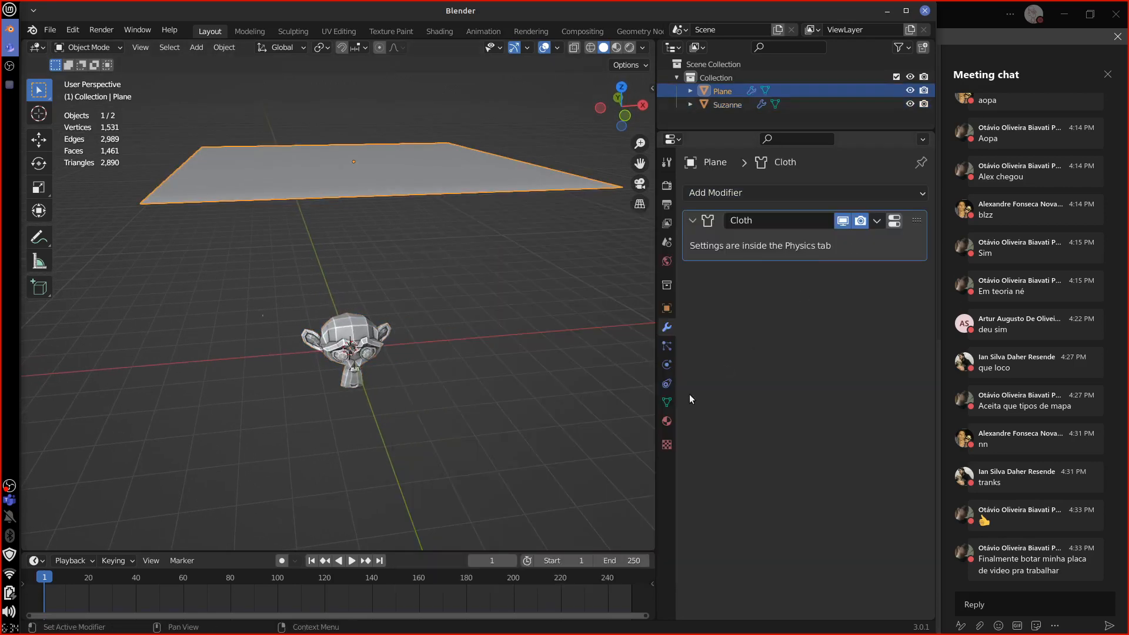
# Shift the plane slightly toward negative X in the top view, keeping it over the monkey head.
pyautogui.moveTo(503, 380); pyautogui.dragTo(514, 374, button='middle')
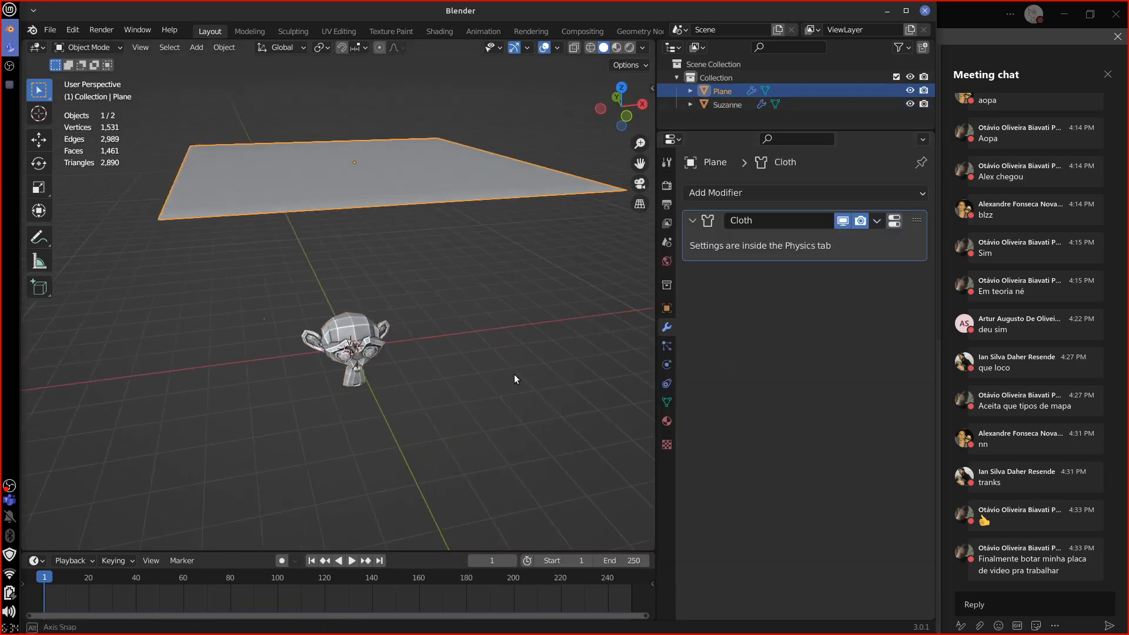
pyautogui.press('KP_7')
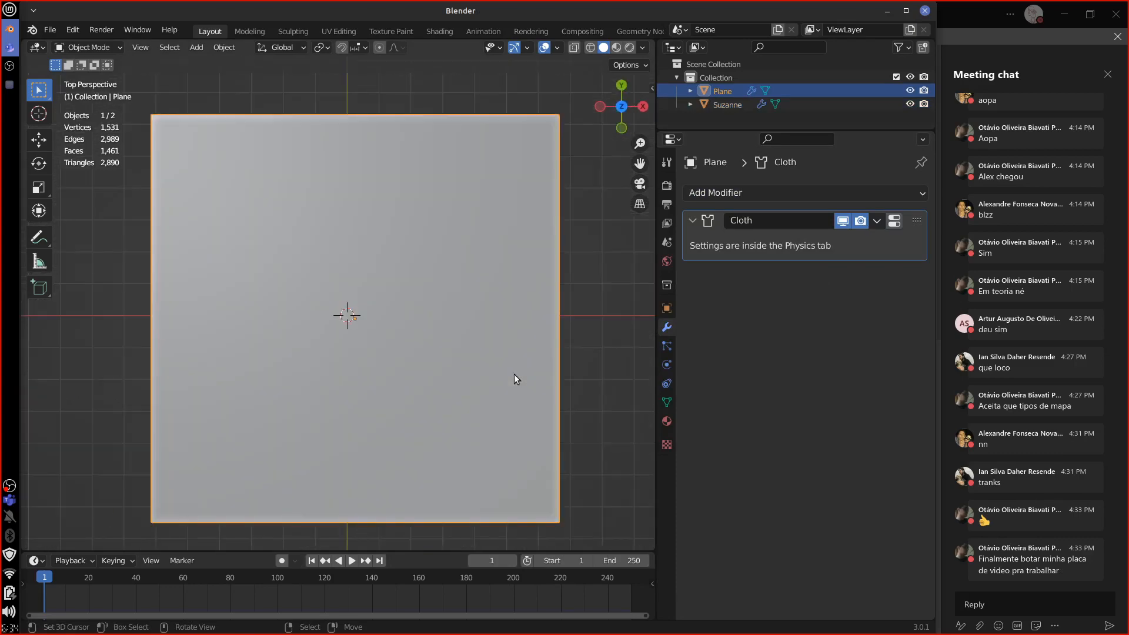
pyautogui.press('g')
pyautogui.click(471, 398)
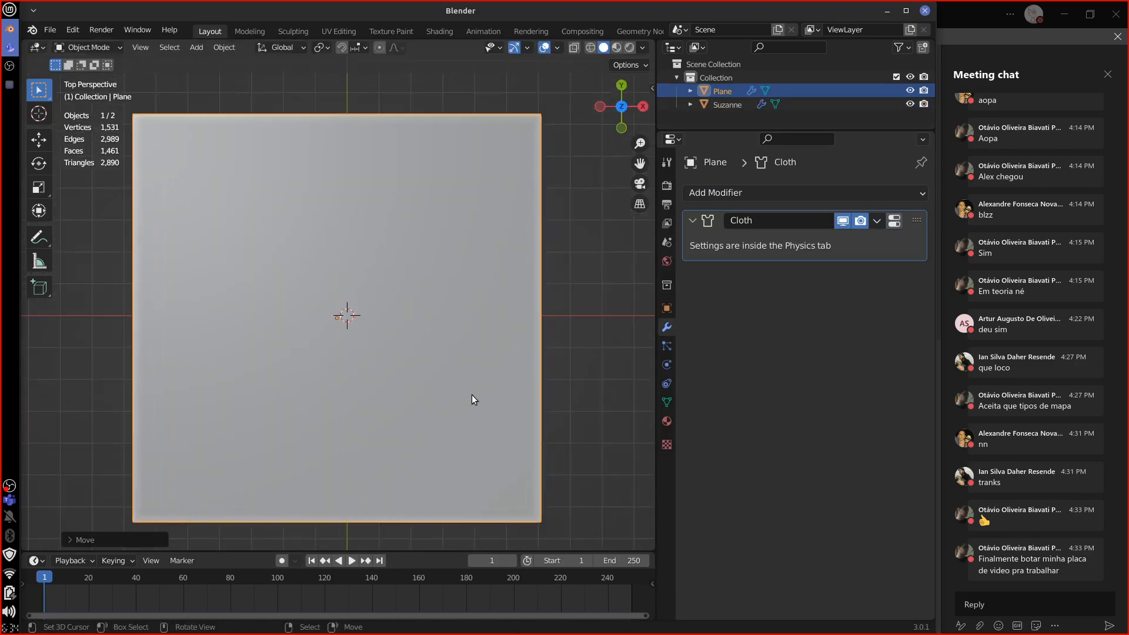
# Play the cloth simulation so the plane falls over the monkey head, stop it, and go to frame 133.
pyautogui.moveTo(489, 426); pyautogui.dragTo(454, 282, button='middle')
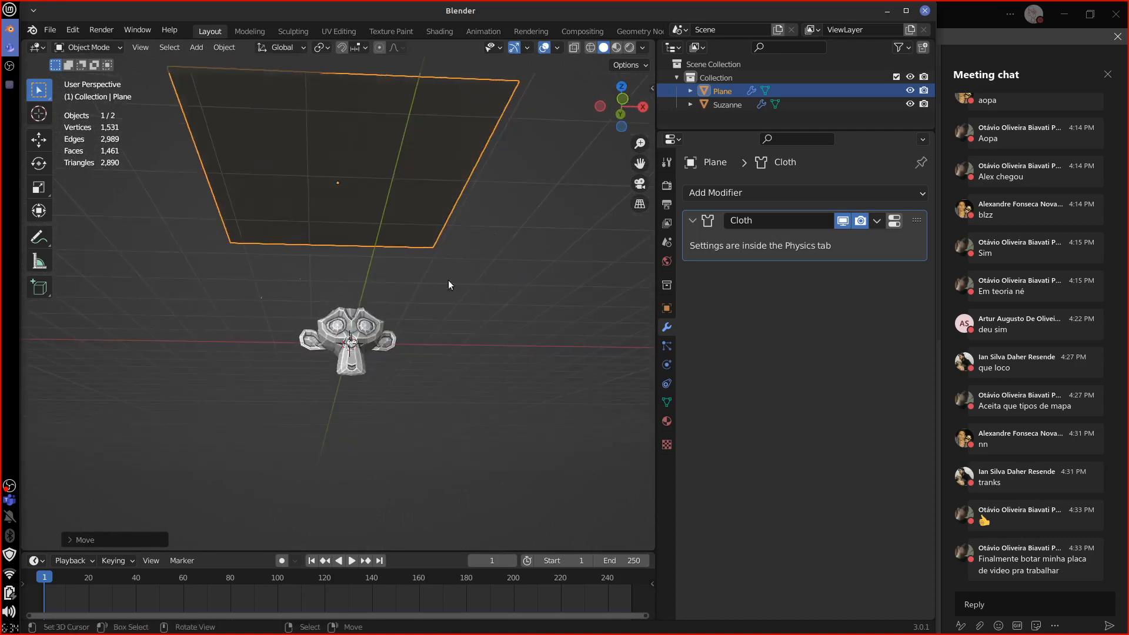
pyautogui.moveTo(351, 366); pyautogui.dragTo(446, 431, button='middle')
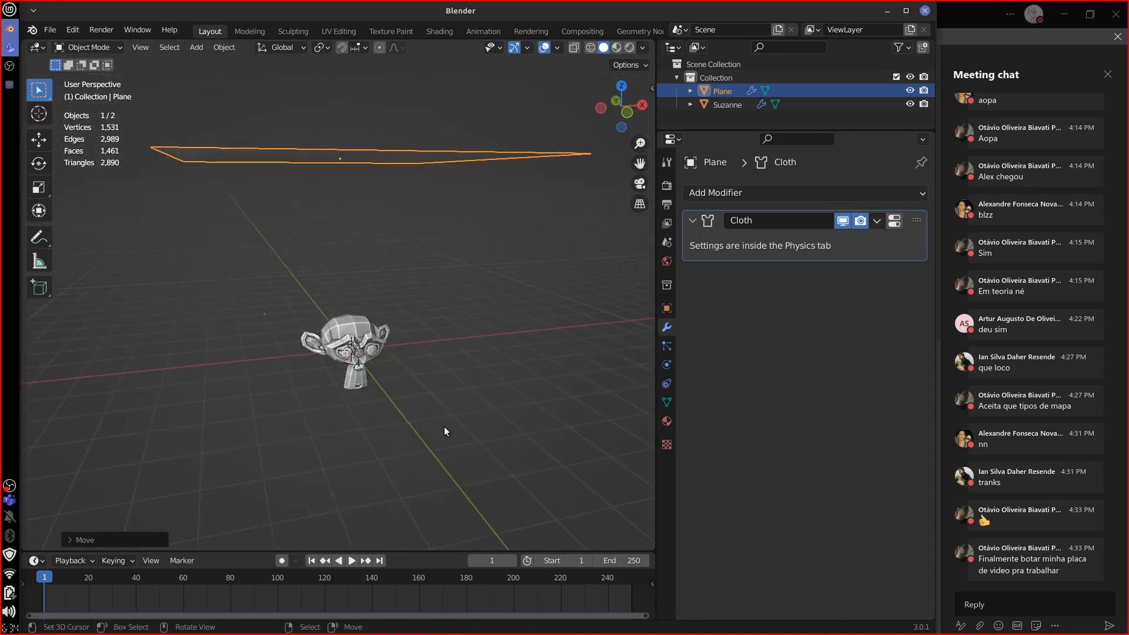
pyautogui.press('space')
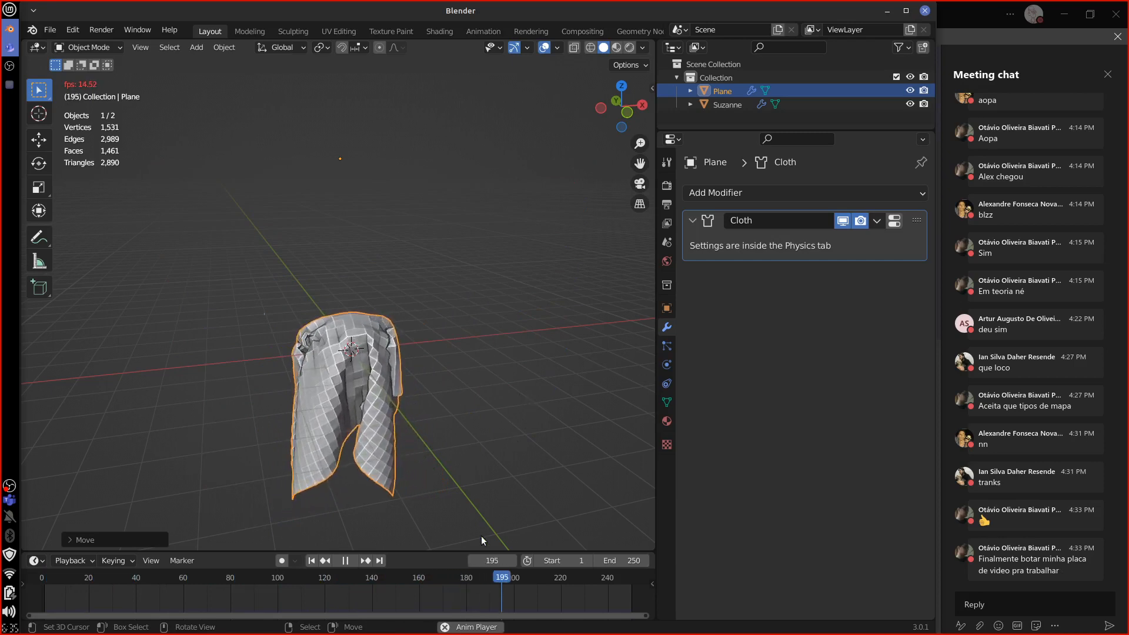
pyautogui.press('Escape')
pyautogui.moveTo(349, 580)
pyautogui.mouseDown()
pyautogui.moveTo(331, 583)
pyautogui.moveTo(373, 587)
pyautogui.moveTo(340, 587)
pyautogui.moveTo(356, 588)
pyautogui.mouseUp()
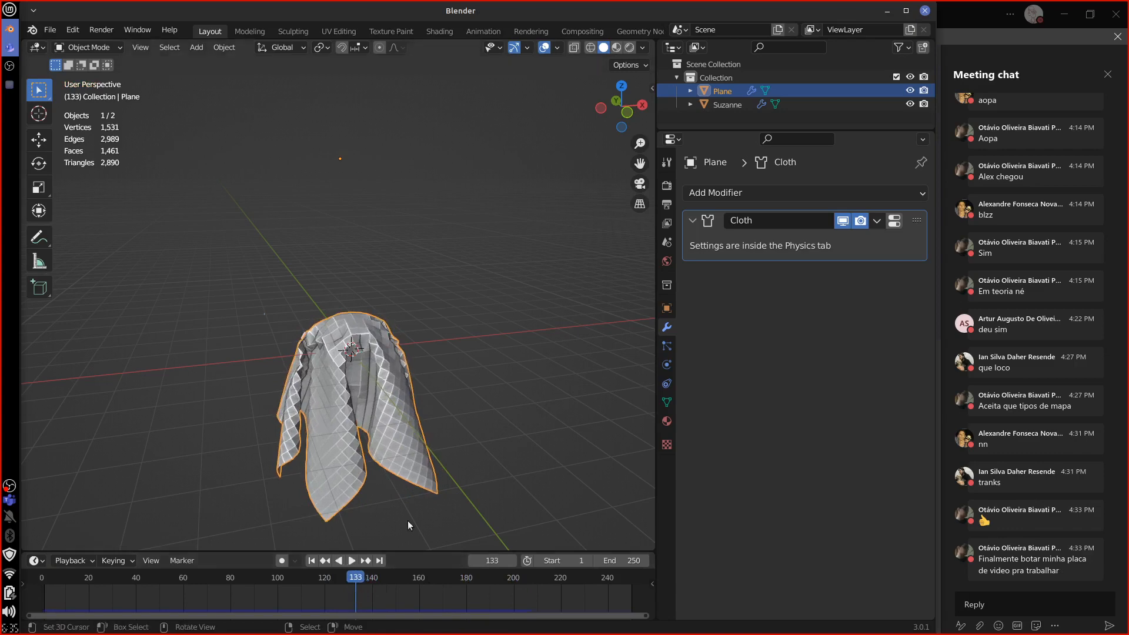
# Apply Shade Smooth to the cloth plane draped over the monkey head.
pyautogui.click(224, 47)
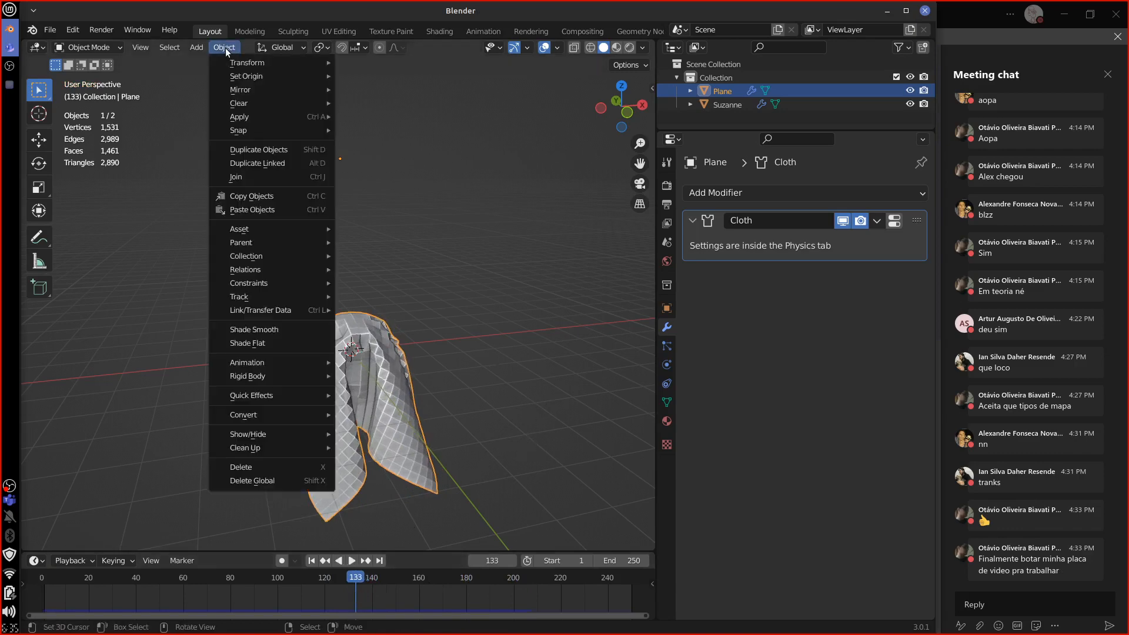
pyautogui.click(298, 329)
pyautogui.moveTo(528, 446); pyautogui.dragTo(612, 394, button='middle')
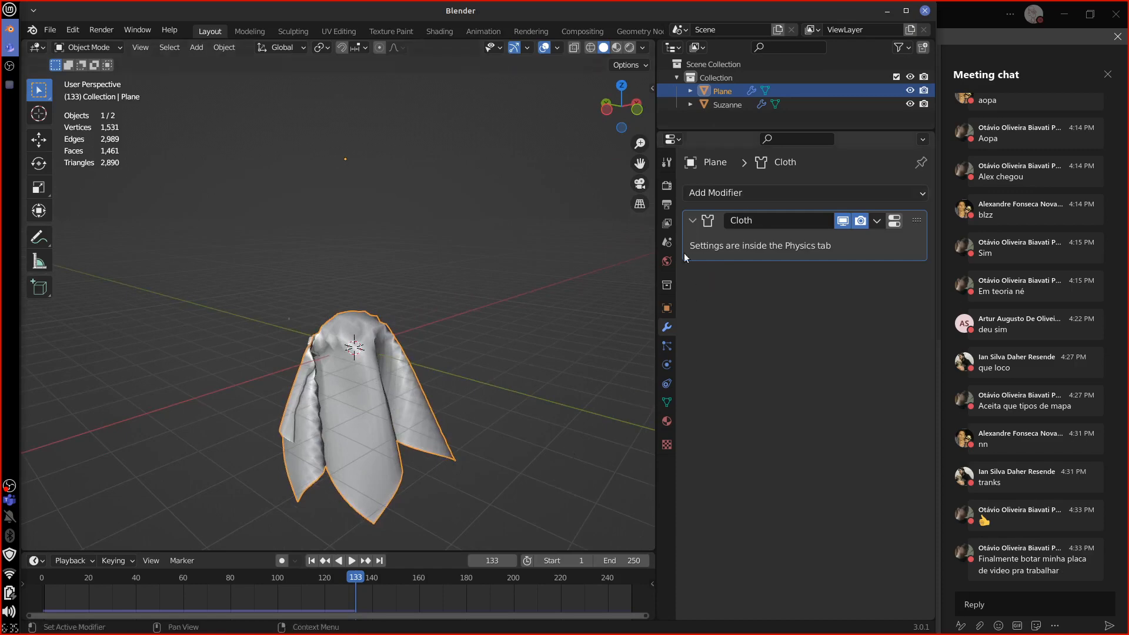
# Try a Subdivision Surface modifier after Cloth on the draped plane and remove it.
pyautogui.click(753, 196)
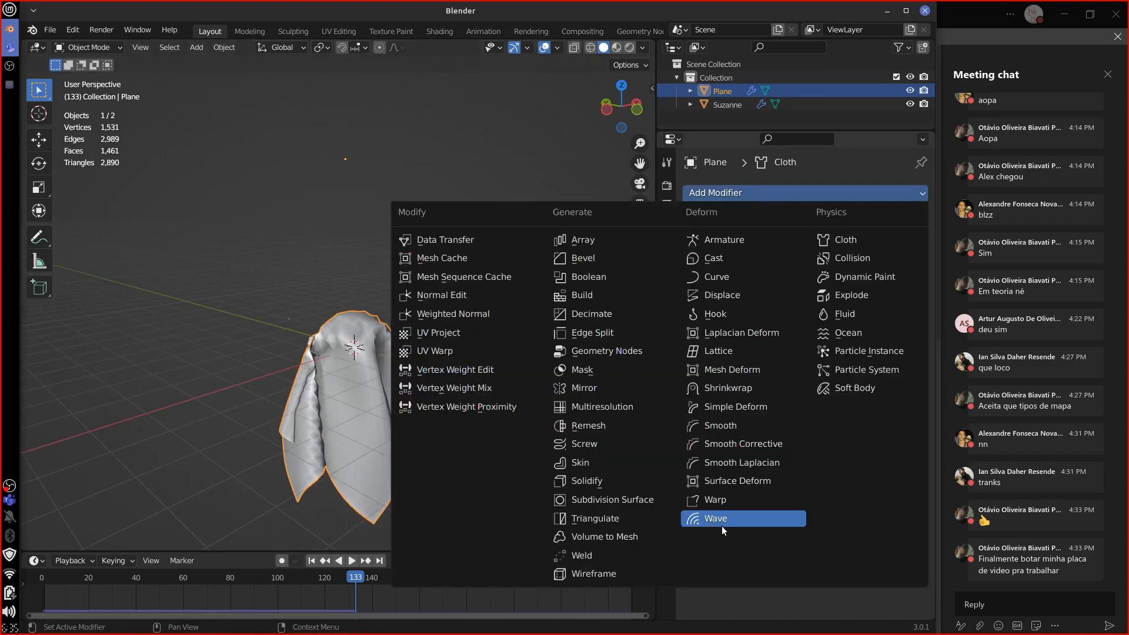
pyautogui.click(611, 499)
pyautogui.moveTo(577, 529); pyautogui.dragTo(436, 439, button='middle')
pyautogui.moveTo(791, 128); pyautogui.dragTo(790, 116)
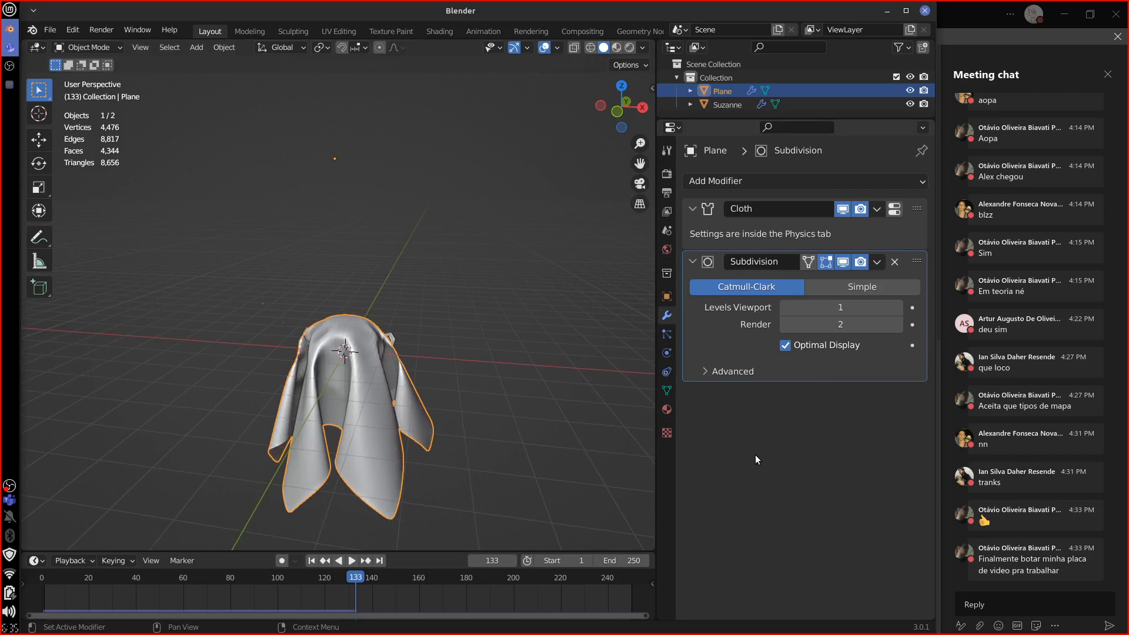
pyautogui.click(895, 261)
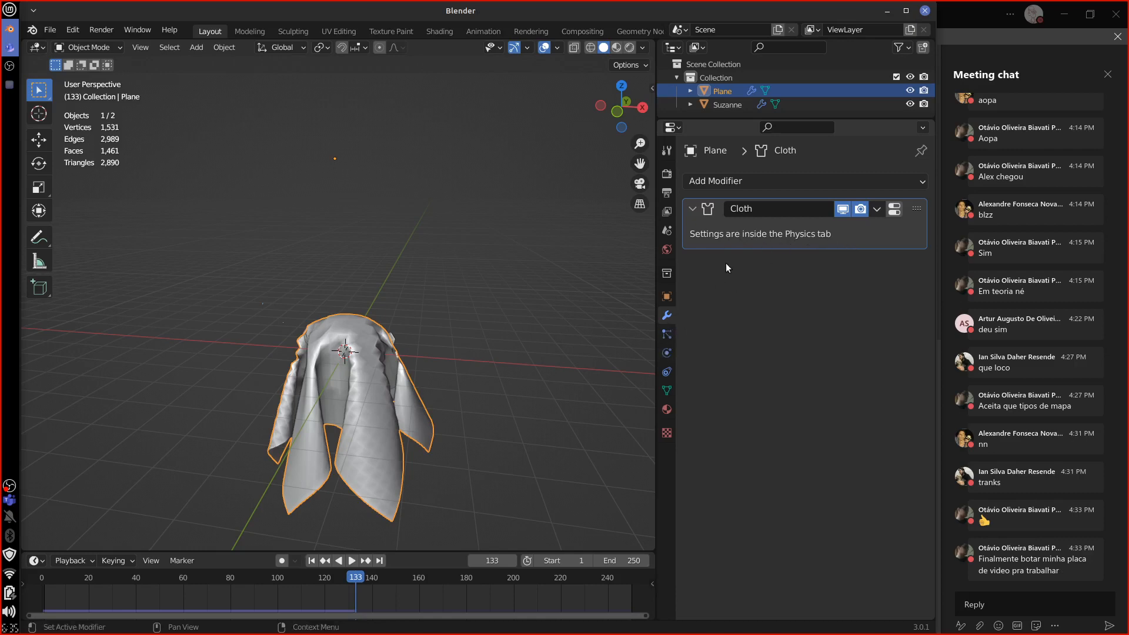
# Try a Mask modifier on the draped plane, switching between its Armature and Vertex Group modes, and remove it.
pyautogui.click(735, 188)
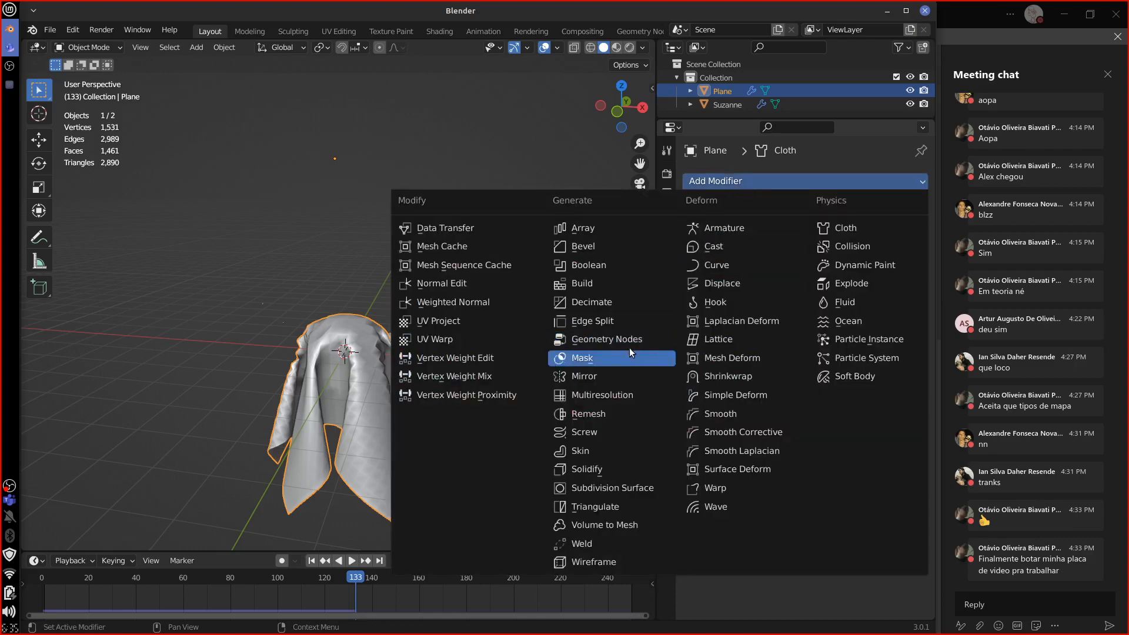
pyautogui.click(574, 358)
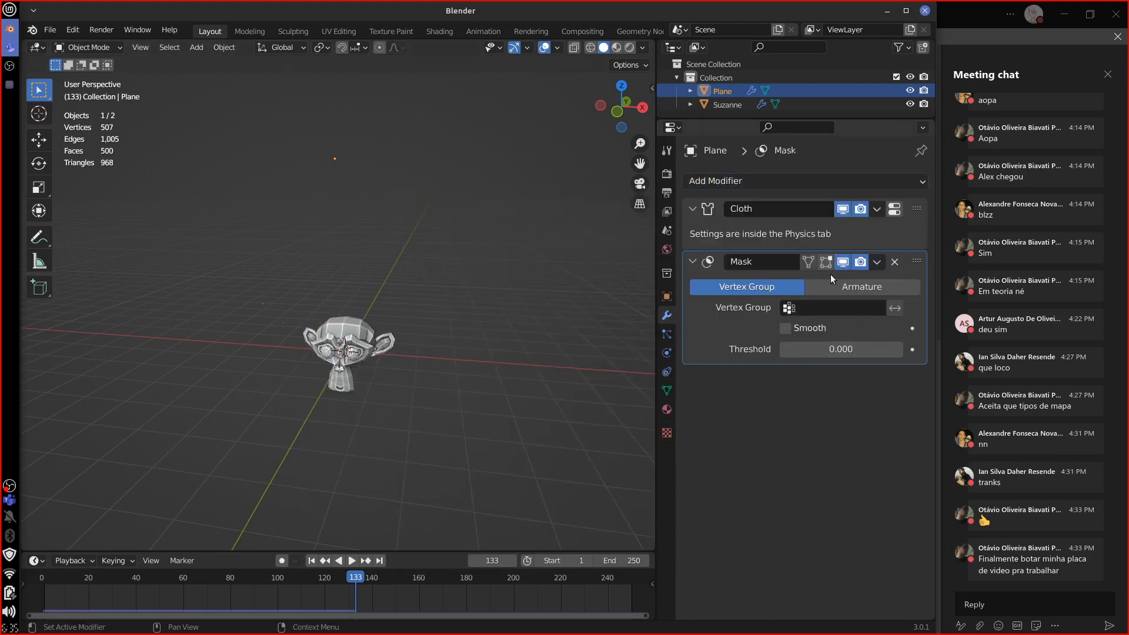
pyautogui.click(838, 287)
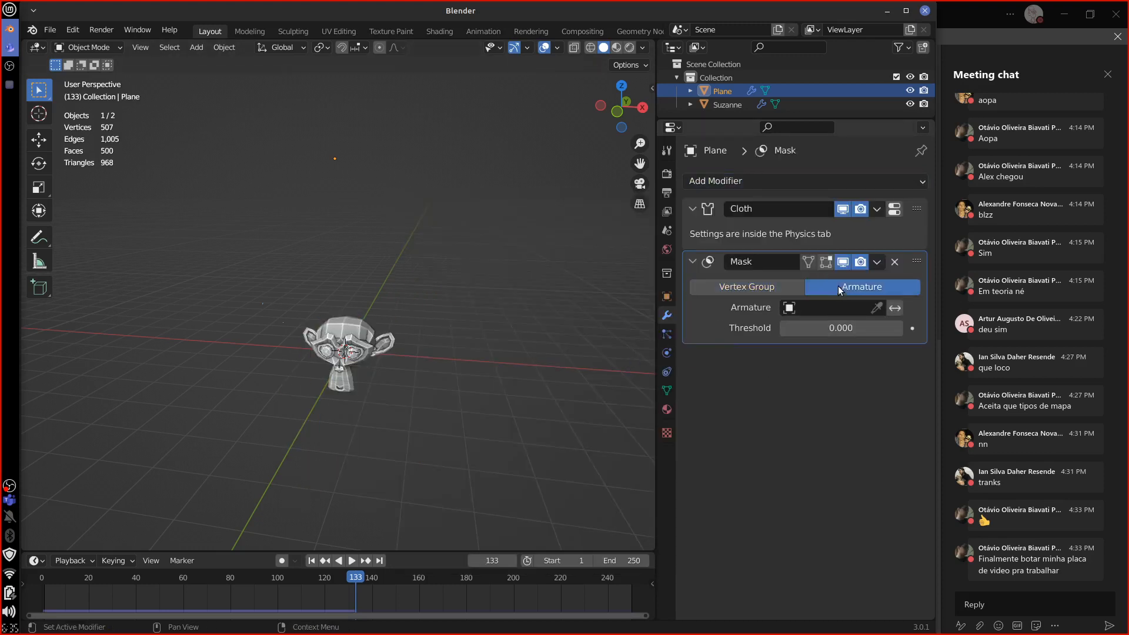
pyautogui.hotkey('ctrl', 'z')
pyautogui.click(847, 289)
pyautogui.click(795, 287)
pyautogui.click(895, 262)
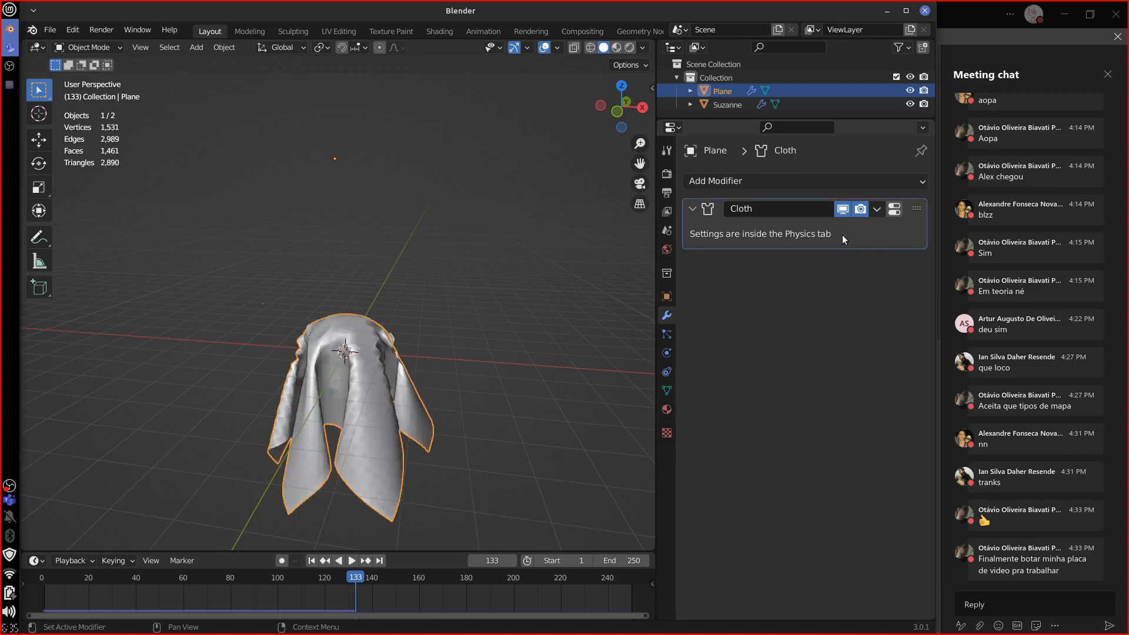
# Try a Solidify modifier on the draped plane, look through its Normals and Materials settings, and remove it.
pyautogui.click(788, 182)
pyautogui.click(623, 469)
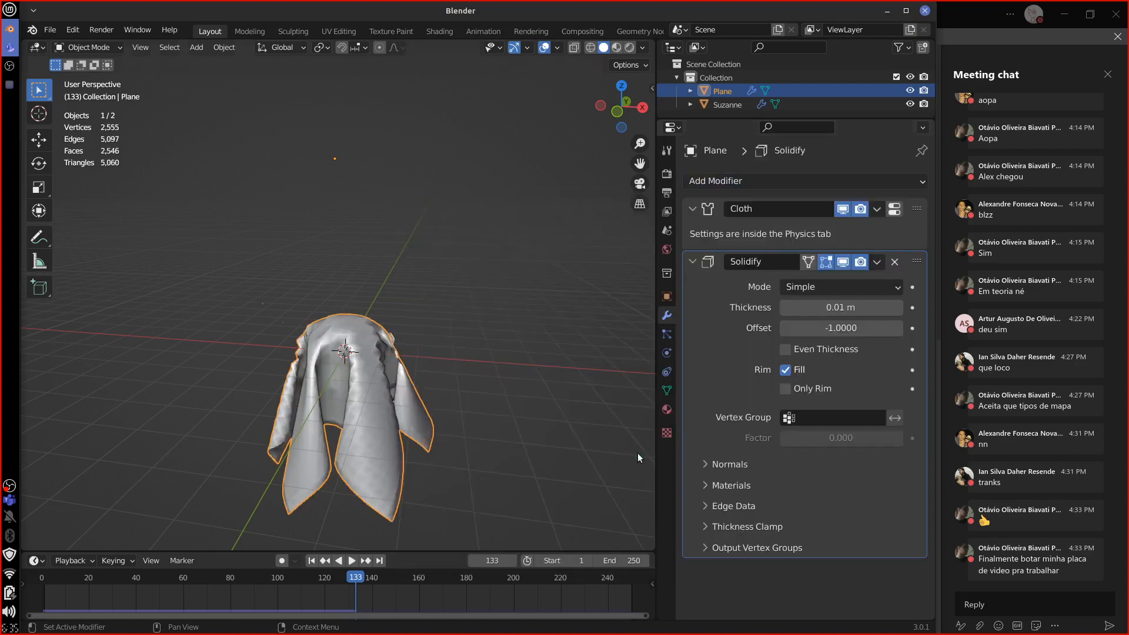
pyautogui.doubleClick(729, 465)
pyautogui.click(735, 485)
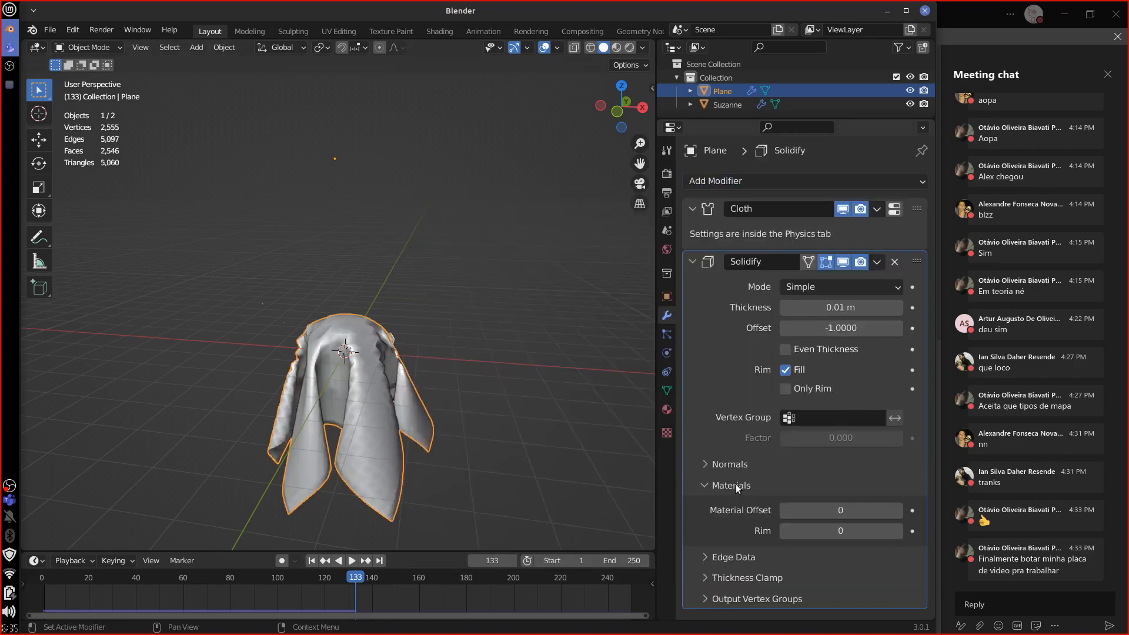
pyautogui.click(742, 481)
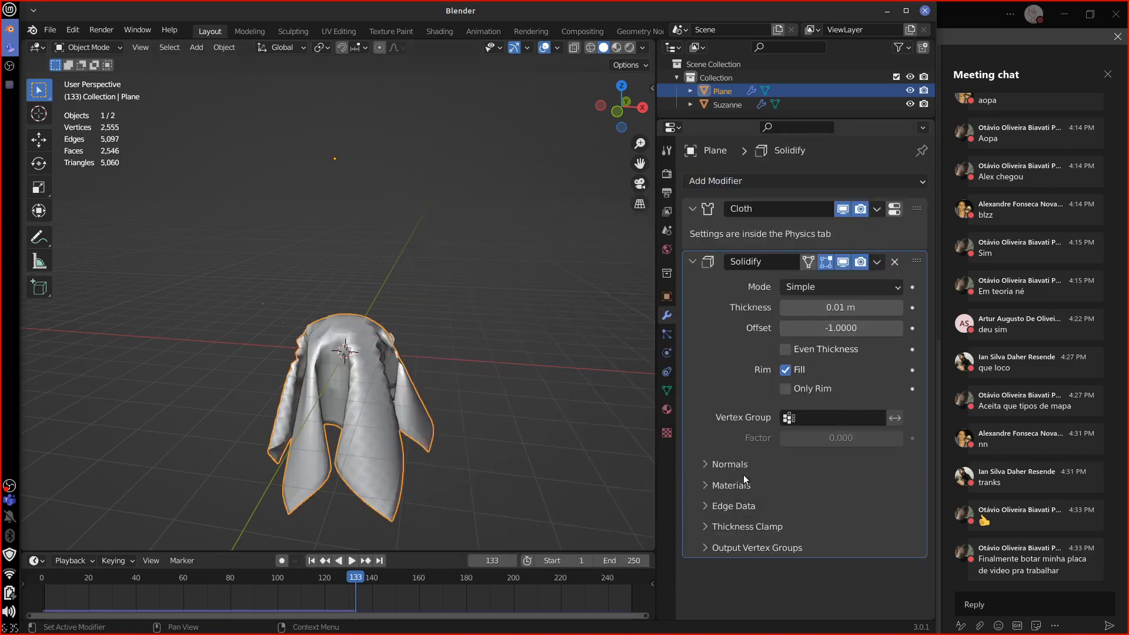
pyautogui.click(895, 261)
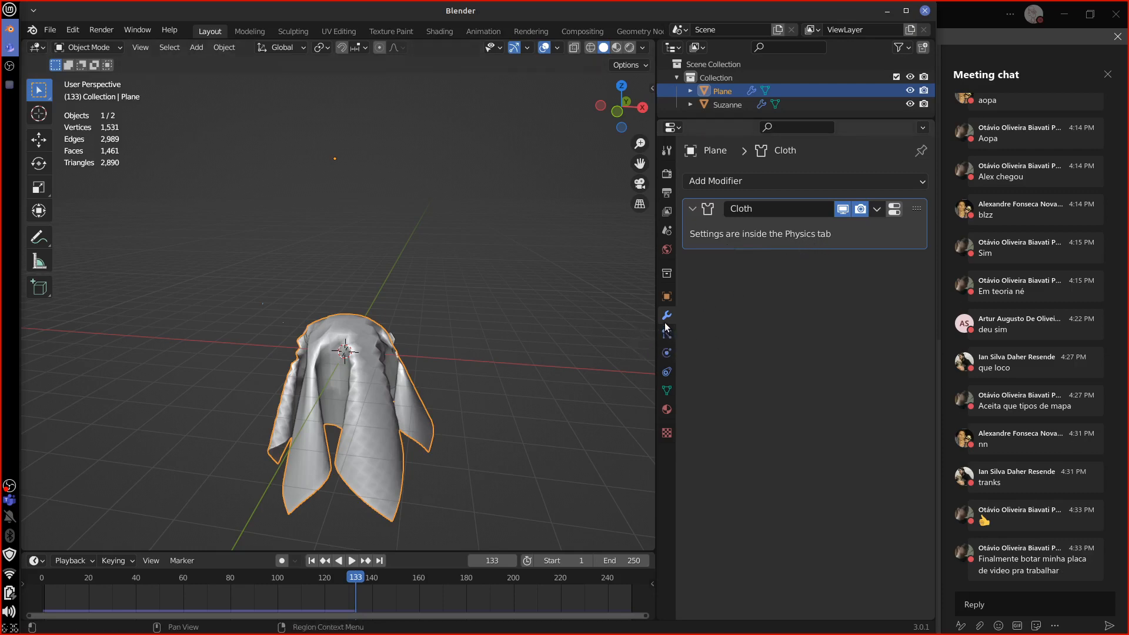
# Draw a curved annotation with two arrowheads pointing to the Particle and Physics properties.
pyautogui.moveTo(655, 318)
pyautogui.mouseDown()
pyautogui.moveTo(627, 319)
pyautogui.moveTo(655, 332)
pyautogui.moveTo(630, 351)
pyautogui.moveTo(653, 359)
pyautogui.moveTo(650, 329)
pyautogui.moveTo(655, 359)
pyautogui.mouseUp()
pyautogui.press('d')
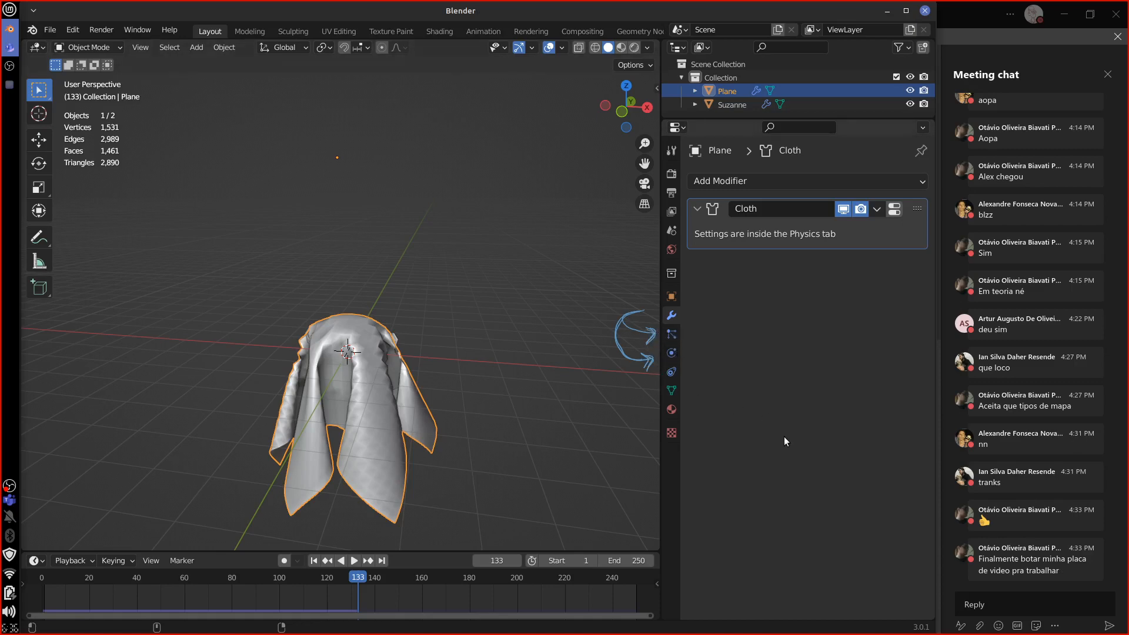
# Review the plane's Cloth physics settings and remove the cloth simulation from the plane.
pyautogui.click(895, 210)
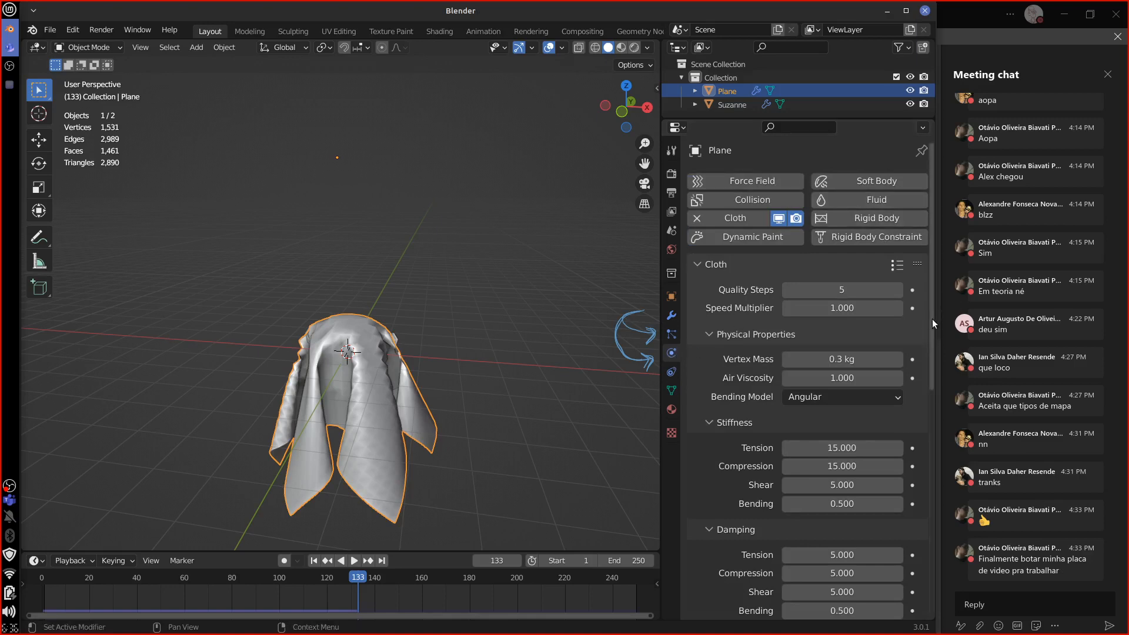
pyautogui.scroll(-1, 930, 319)
pyautogui.moveTo(930, 351); pyautogui.dragTo(930, 300)
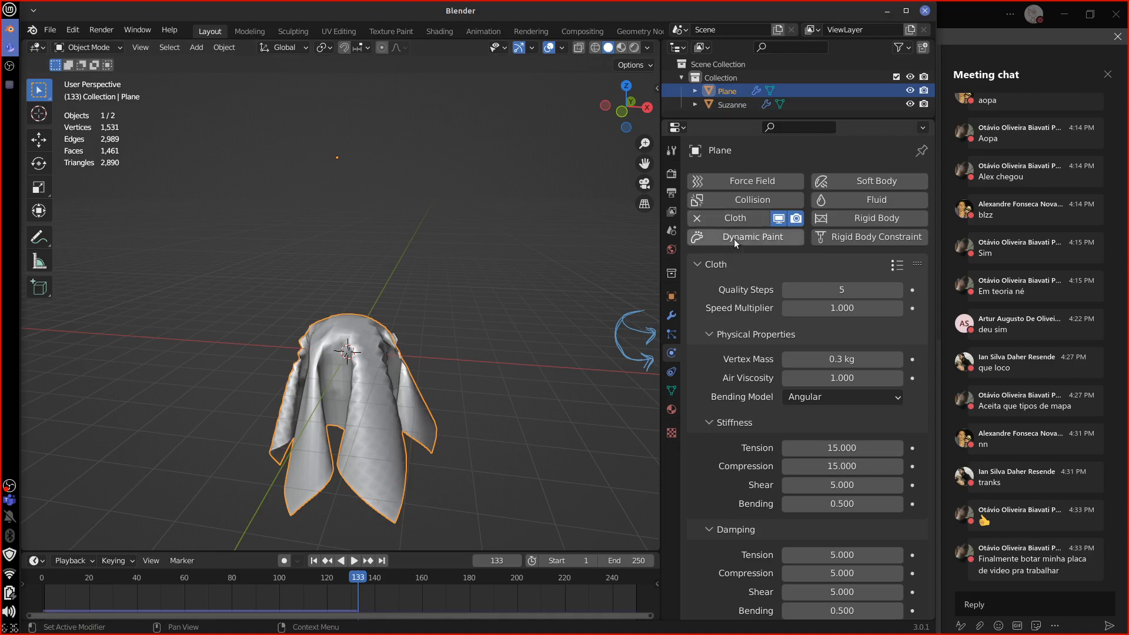
pyautogui.click(729, 219)
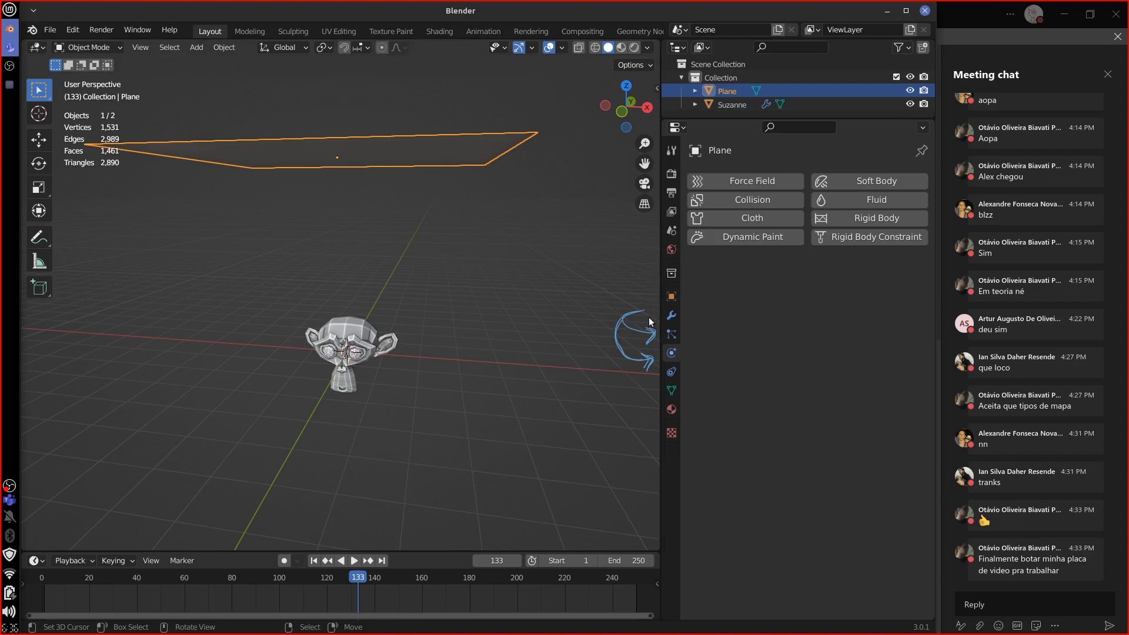
# Erase the arrow annotation and follow the monkey head's Collision modifier to its settings in the Physics properties.
pyautogui.moveTo(651, 313); pyautogui.dragTo(625, 333, button='right')
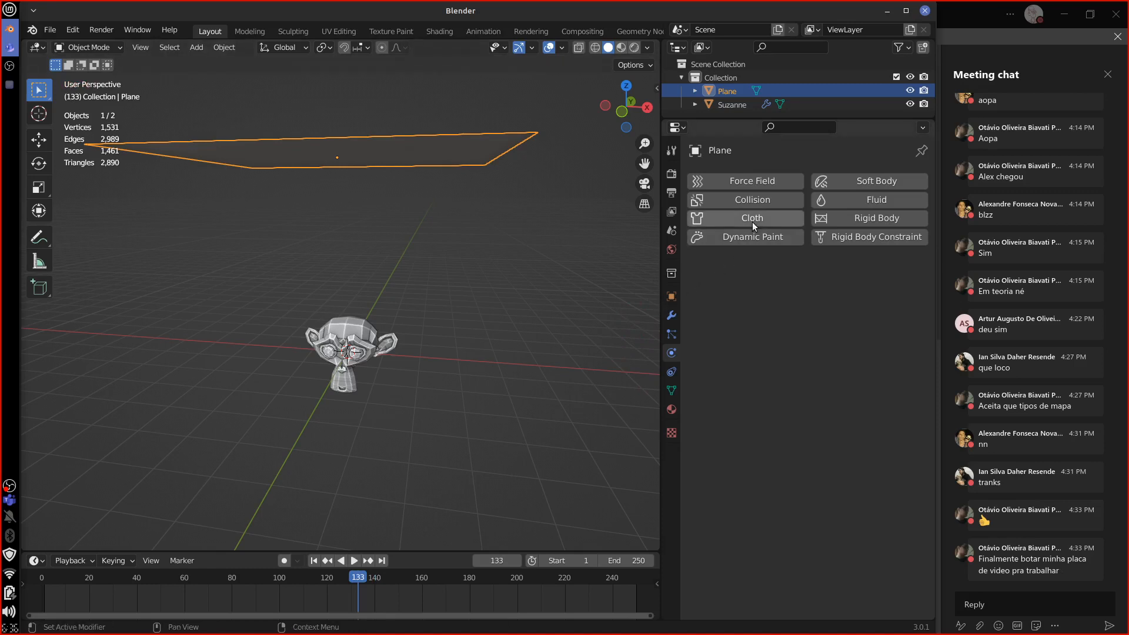
pyautogui.click(354, 366)
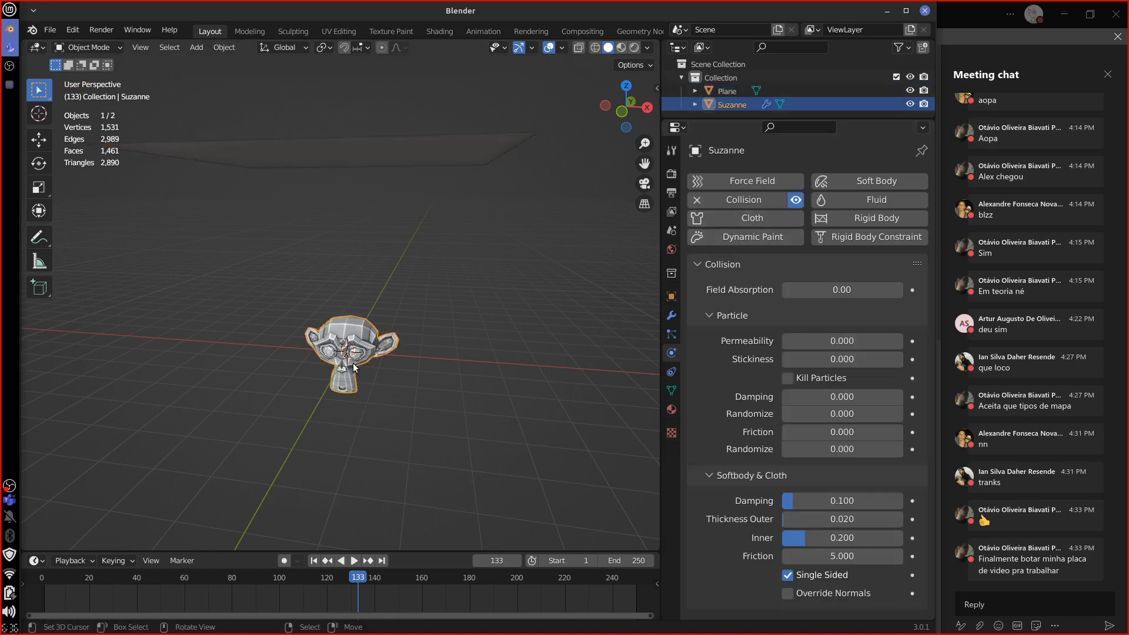
pyautogui.click(671, 333)
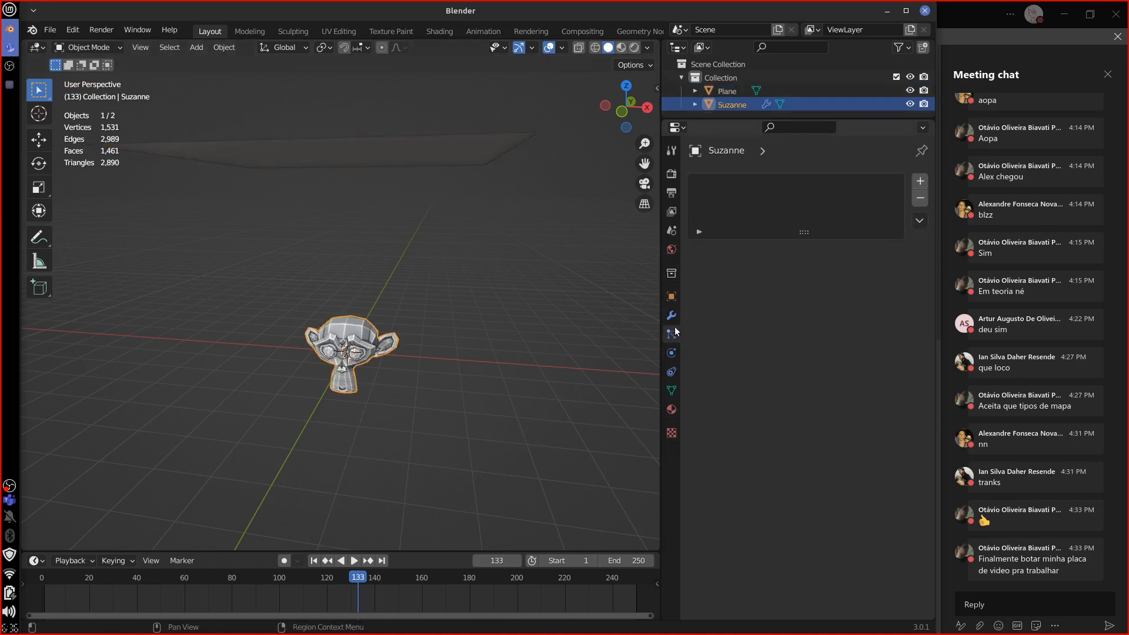
pyautogui.click(671, 316)
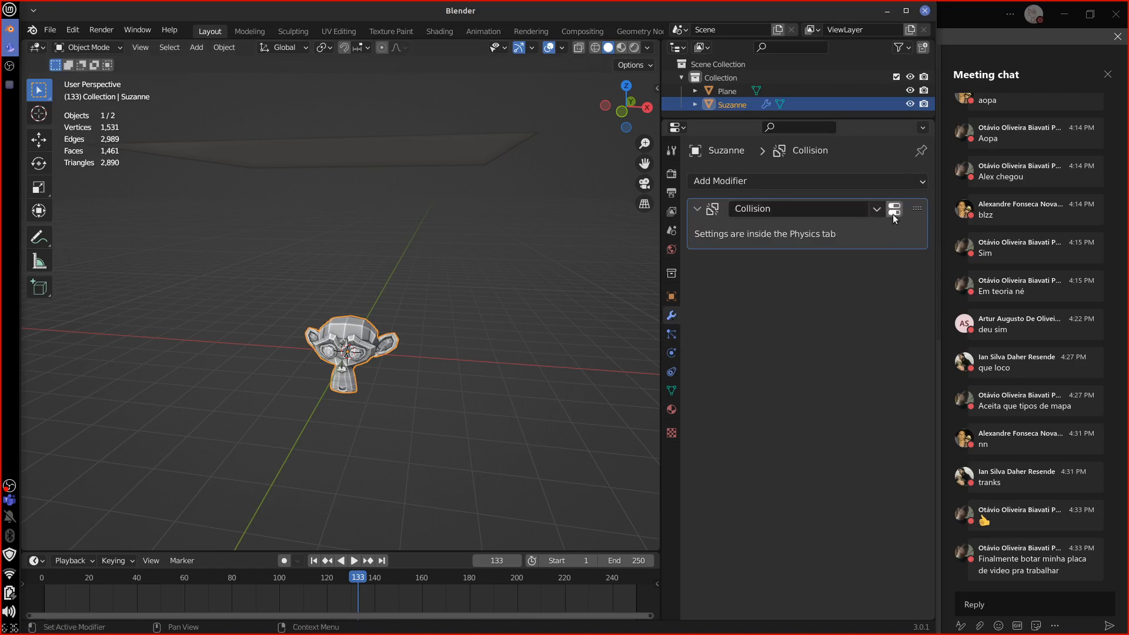
pyautogui.click(876, 209)
pyautogui.click(896, 209)
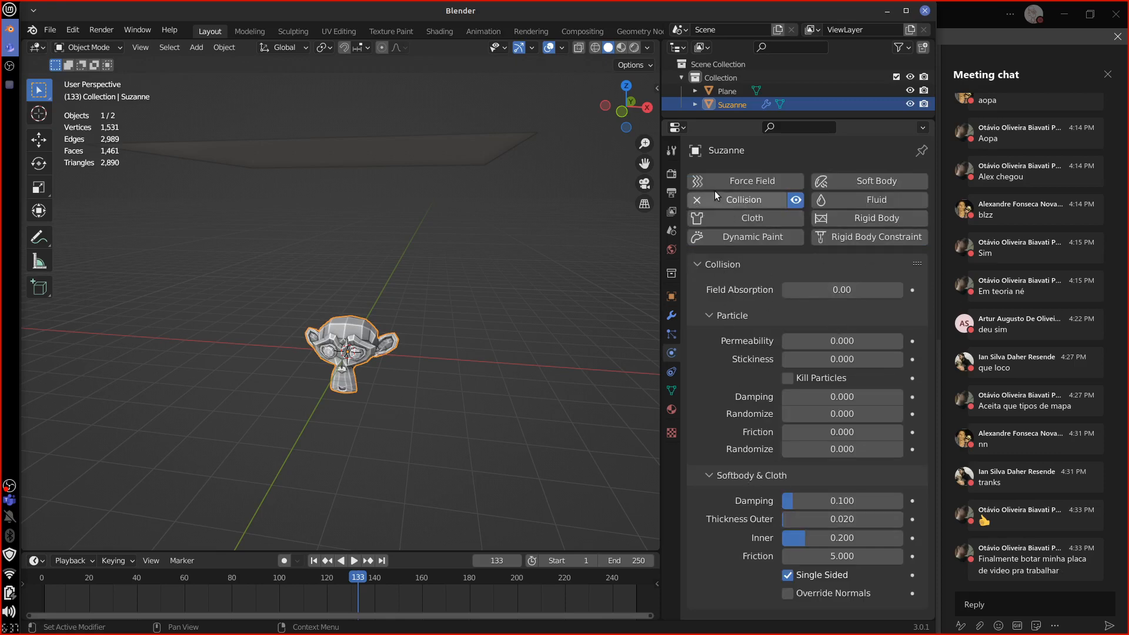
# Compare the monkey head's Collision modifier with its Physics properties and remove the collision from the head.
pyautogui.click(672, 316)
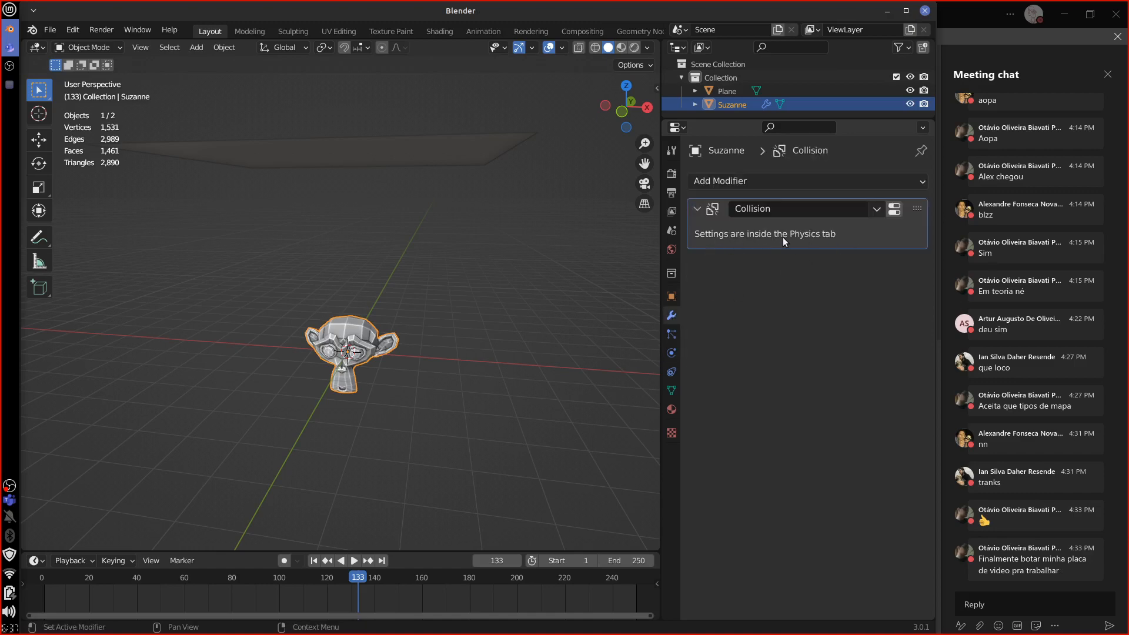
pyautogui.click(894, 209)
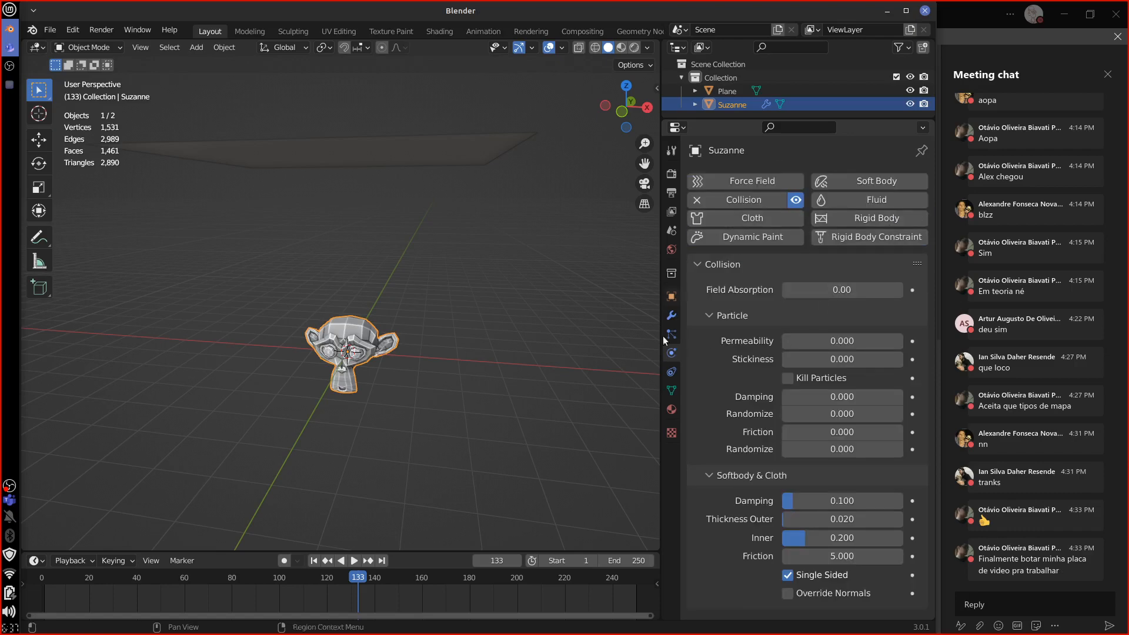
pyautogui.click(671, 315)
pyautogui.click(672, 355)
pyautogui.click(671, 314)
pyautogui.click(672, 356)
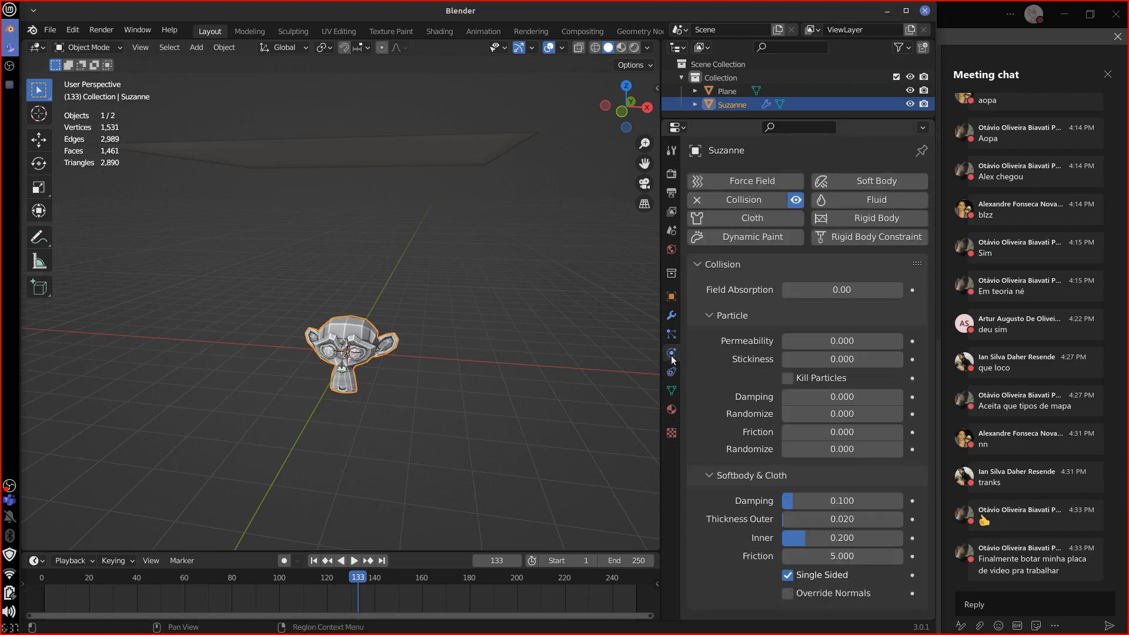
pyautogui.click(697, 200)
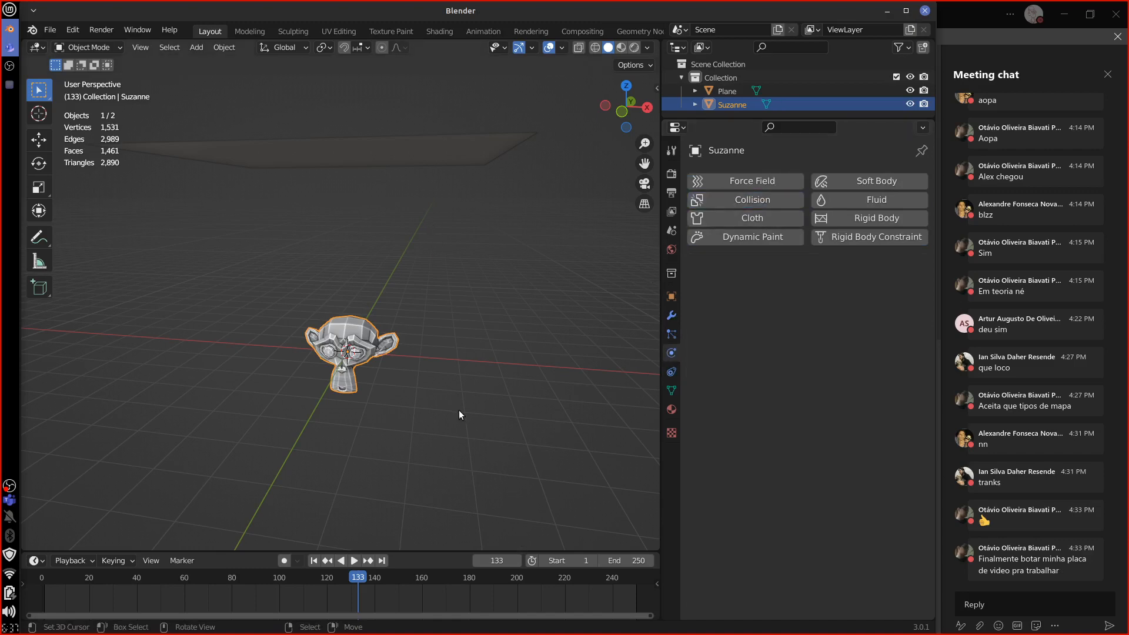
# Delete the flat plane above the monkey head.
pyautogui.moveTo(459, 411)
pyautogui.mouseDown(button='middle')
pyautogui.moveTo(496, 434)
pyautogui.moveTo(461, 436)
pyautogui.moveTo(506, 398)
pyautogui.moveTo(479, 425)
pyautogui.moveTo(479, 403)
pyautogui.mouseUp(button='middle')
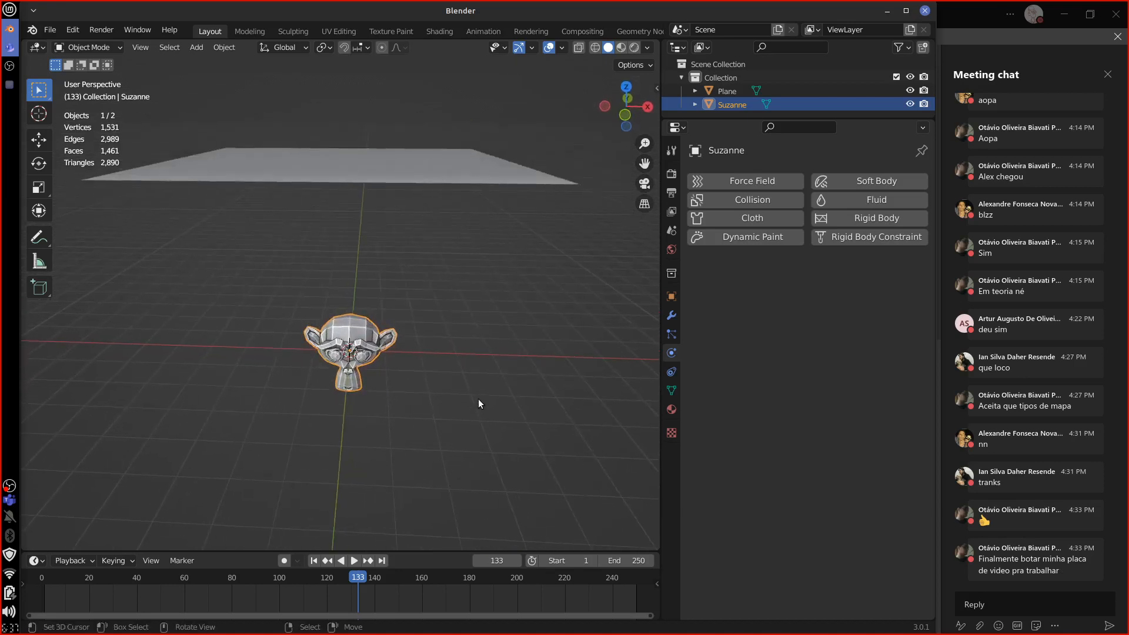
pyautogui.click(485, 182)
pyautogui.press('Delete')
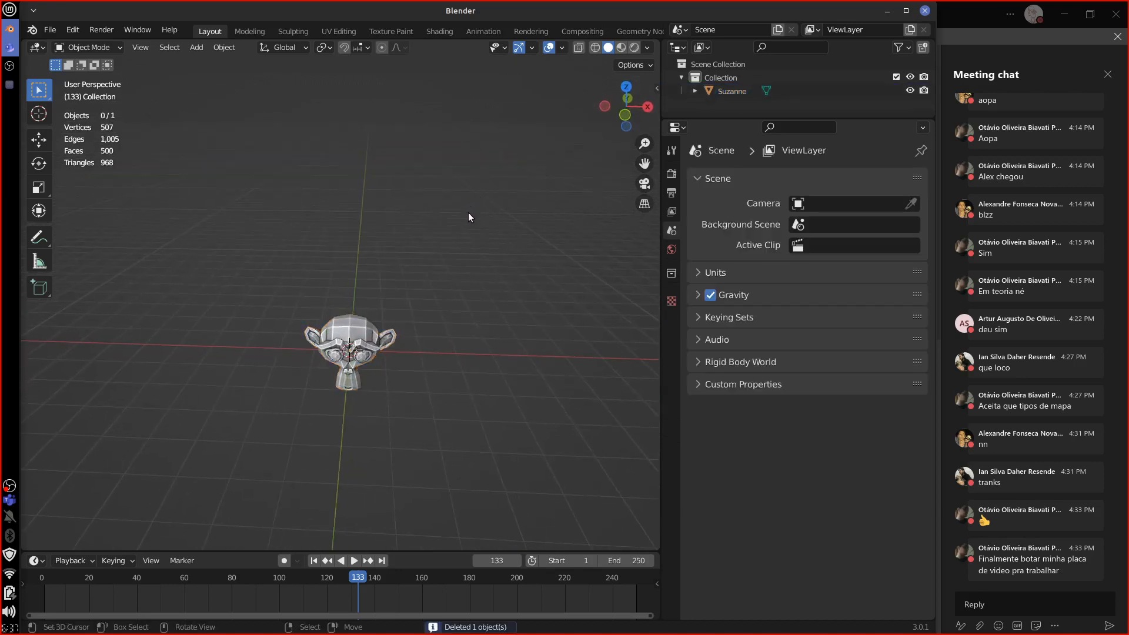
# Add a Particle System modifier to the monkey head.
pyautogui.click(369, 366)
pyautogui.moveTo(474, 449); pyautogui.dragTo(483, 440, button='middle')
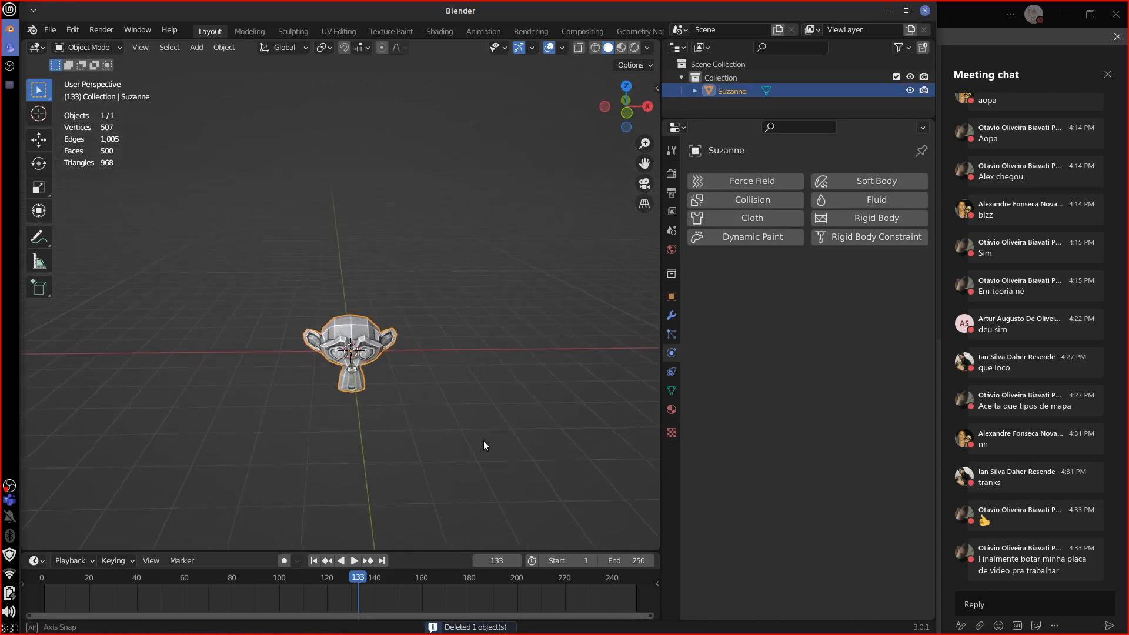
pyautogui.click(672, 316)
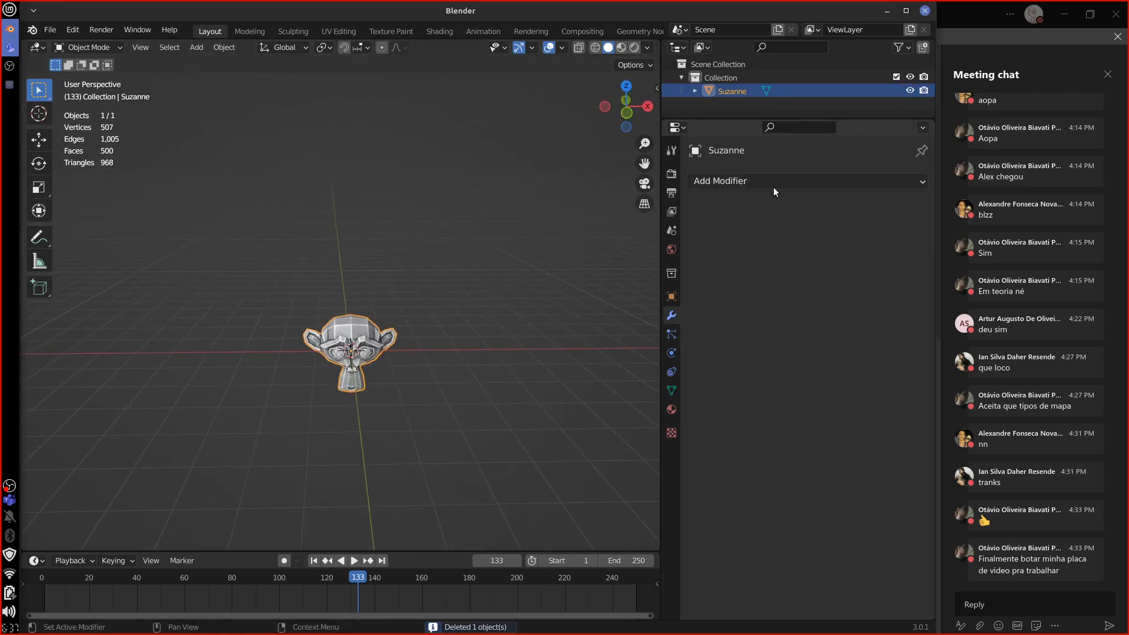
pyautogui.click(809, 182)
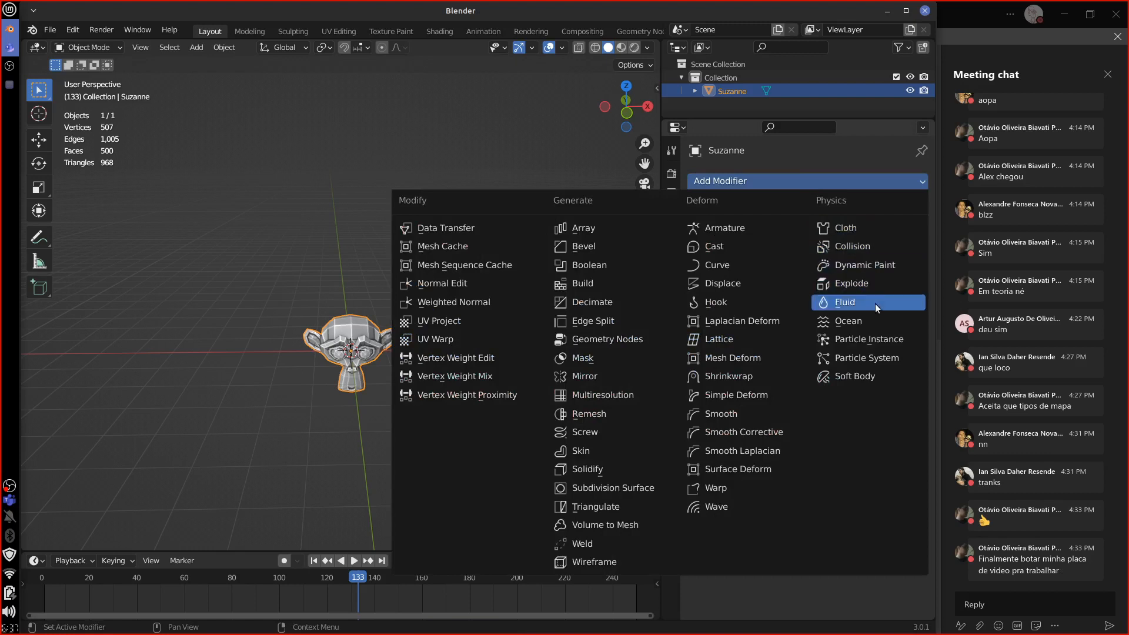
pyautogui.click(859, 358)
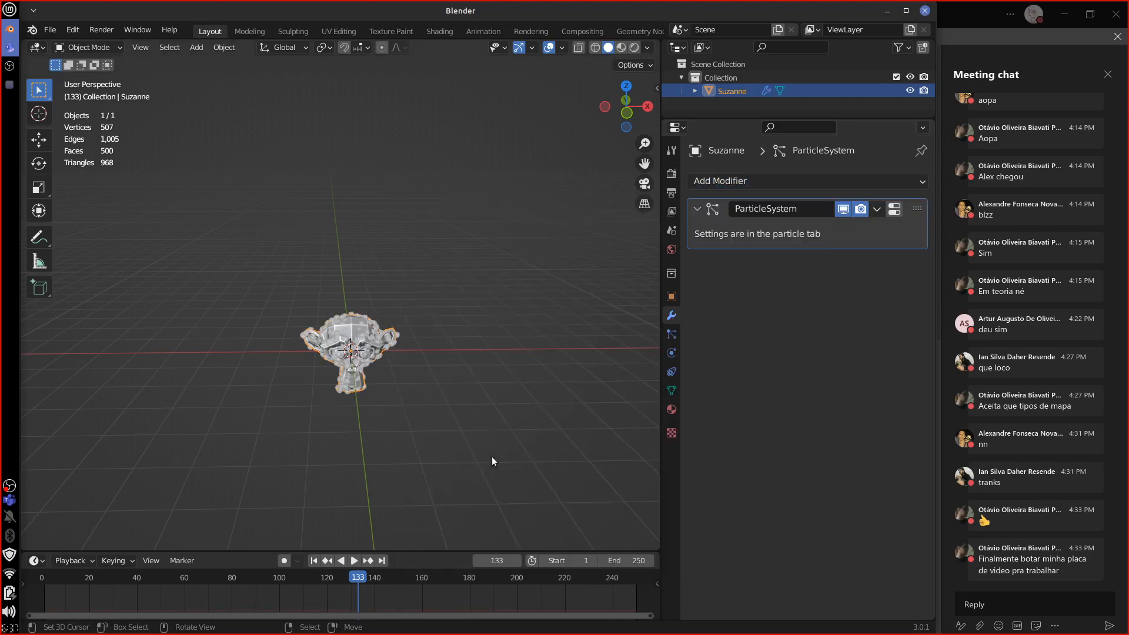
# Play the particle animation and examine the particles emitted by the monkey head up close and from the side.
pyautogui.press('space')
pyautogui.moveTo(512, 465); pyautogui.dragTo(499, 380, button='middle')
pyautogui.scroll(3, 510, 439)
pyautogui.press('Escape')
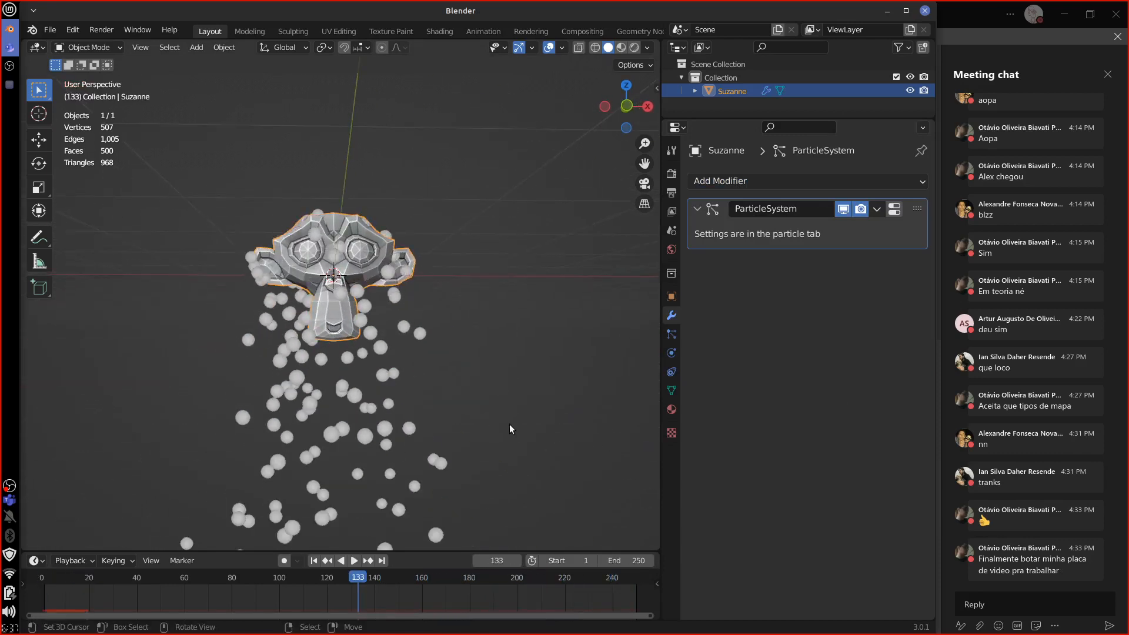
pyautogui.moveTo(510, 425); pyautogui.dragTo(576, 424, button='middle')
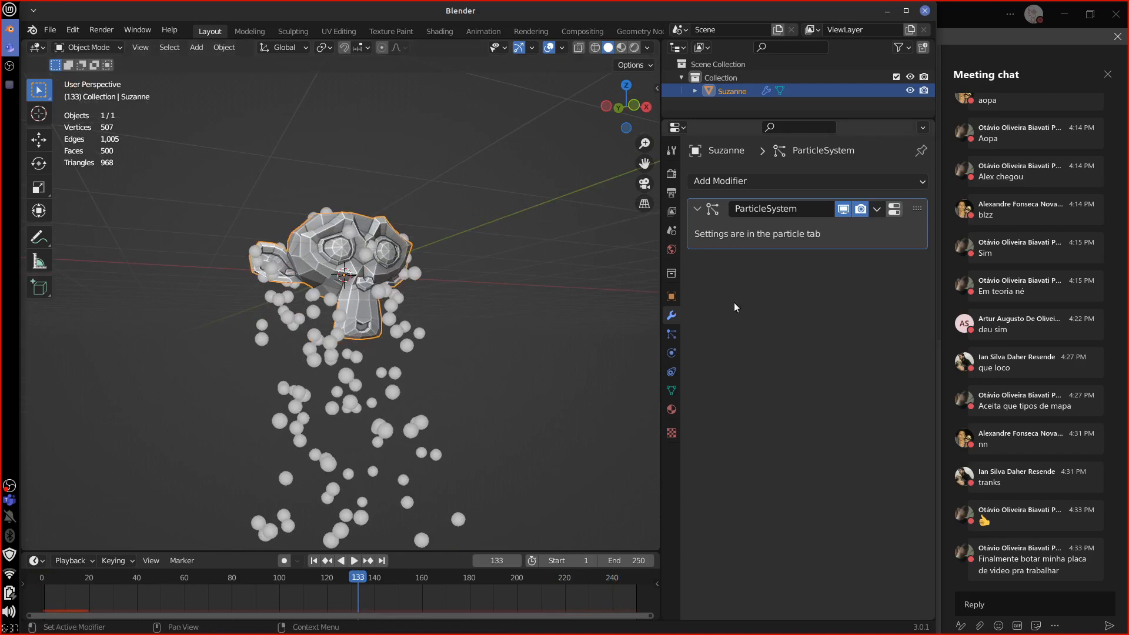
# Open the monkey head's particle settings and erase the handwritten particle and physics labels with their arrows.
pyautogui.click(895, 209)
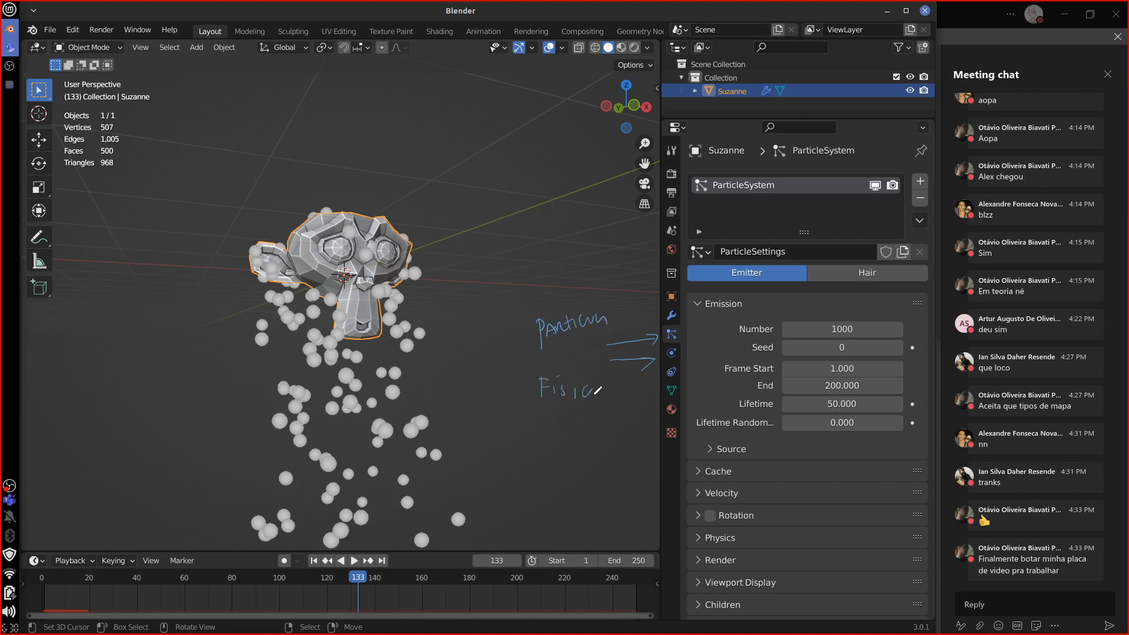
pyautogui.moveTo(595, 393)
pyautogui.mouseDown(button='right')
pyautogui.moveTo(582, 416)
pyautogui.moveTo(646, 381)
pyautogui.moveTo(655, 350)
pyautogui.mouseUp(button='right')
pyautogui.moveTo(580, 379)
pyautogui.mouseDown(button='right')
pyautogui.moveTo(561, 410)
pyautogui.moveTo(549, 337)
pyautogui.moveTo(534, 330)
pyautogui.mouseUp(button='right')
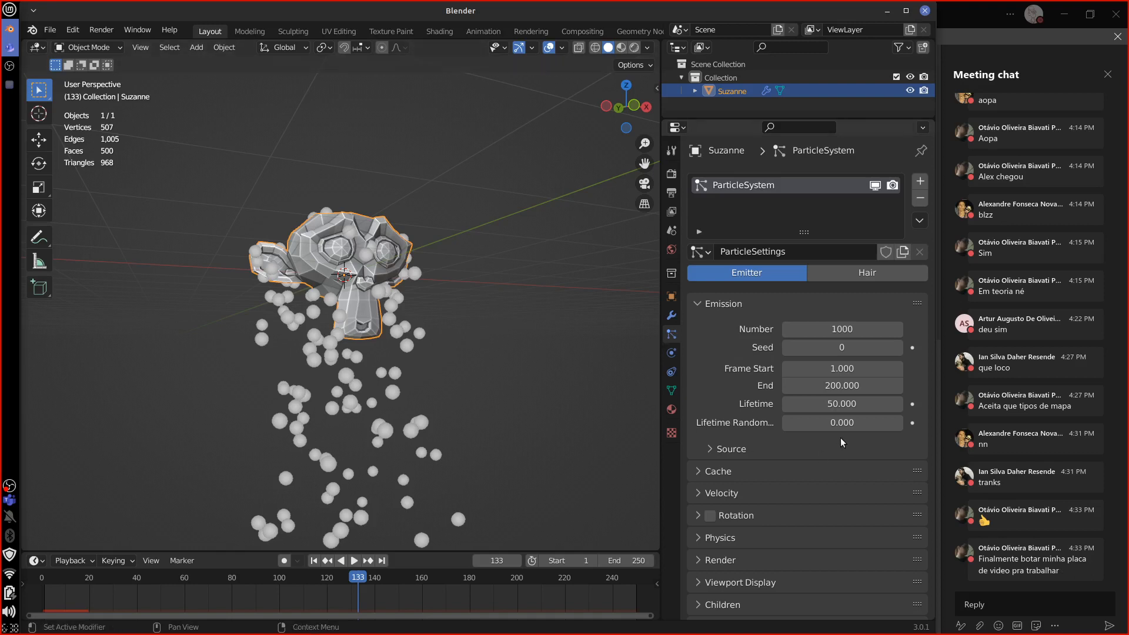
# Set the particle emission Number to 100 and its End frame to 1, and play the animation to check it.
pyautogui.click(826, 328)
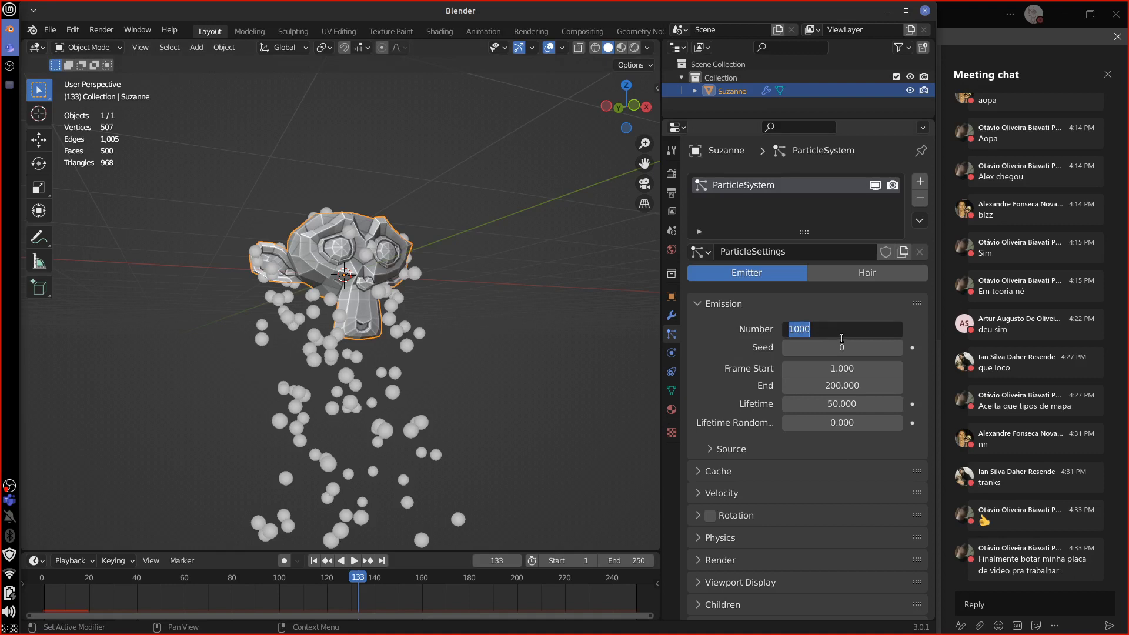
pyautogui.write('100')
pyautogui.press('Return')
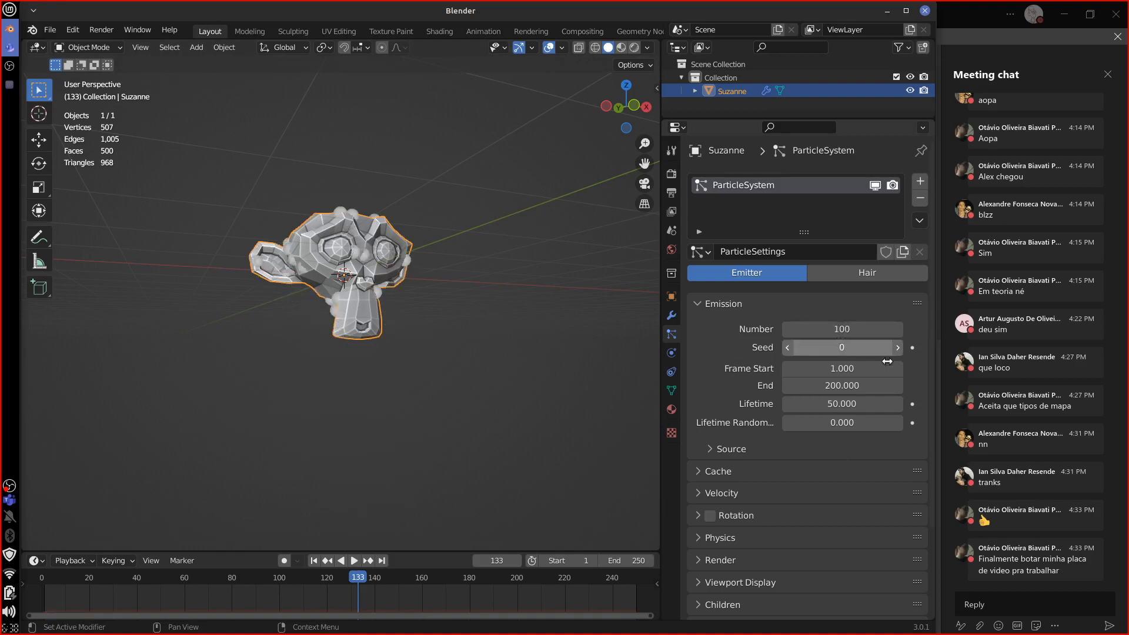
pyautogui.click(856, 384)
pyautogui.write('1')
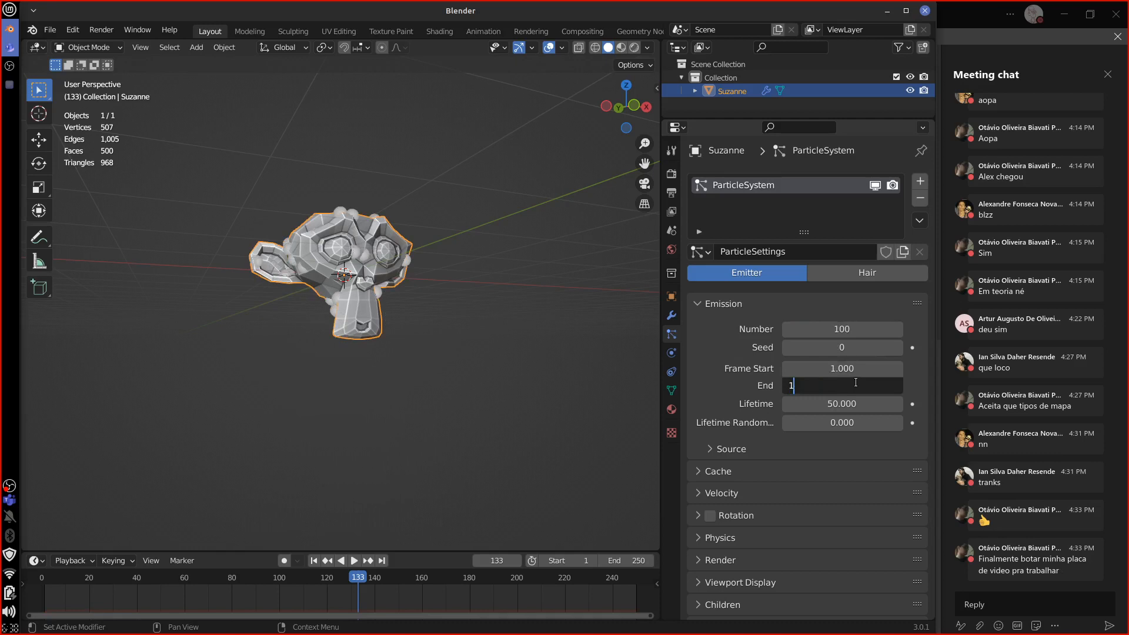
pyautogui.press('Return')
pyautogui.press('space')
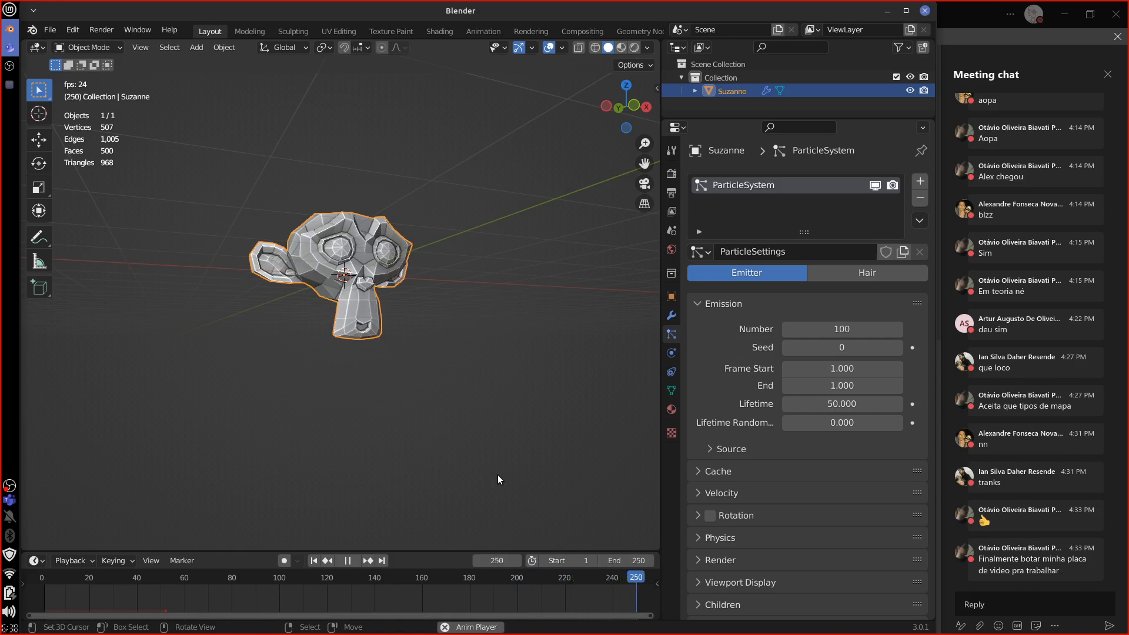
pyautogui.press('Escape')
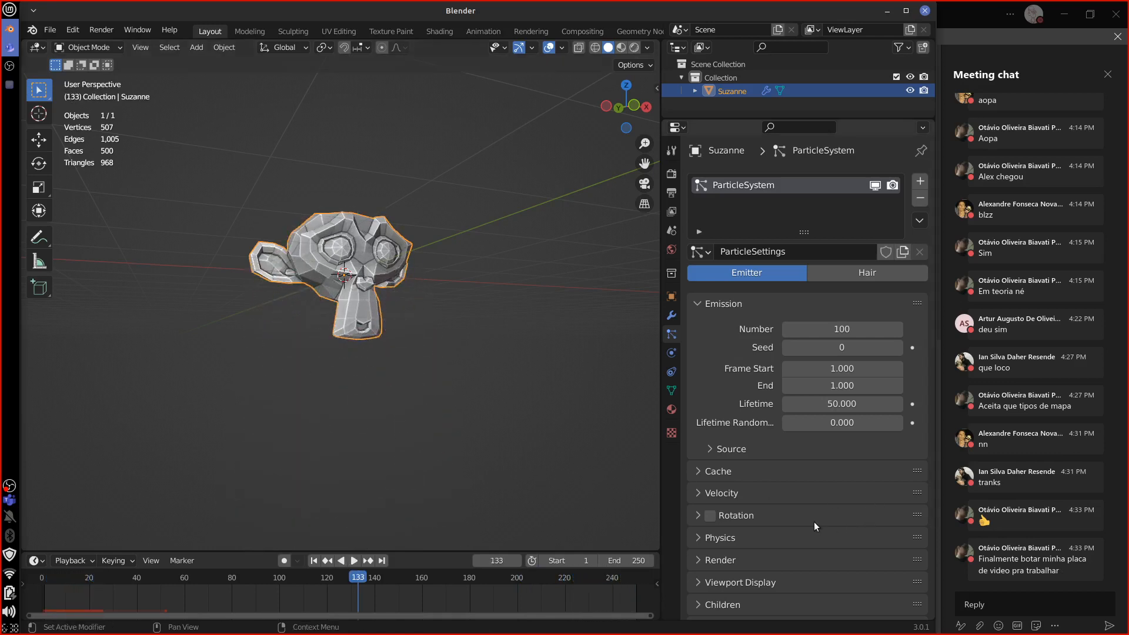
# Set the particles' Normal velocity to 10 m/s and play the animation briefly.
pyautogui.click(759, 493)
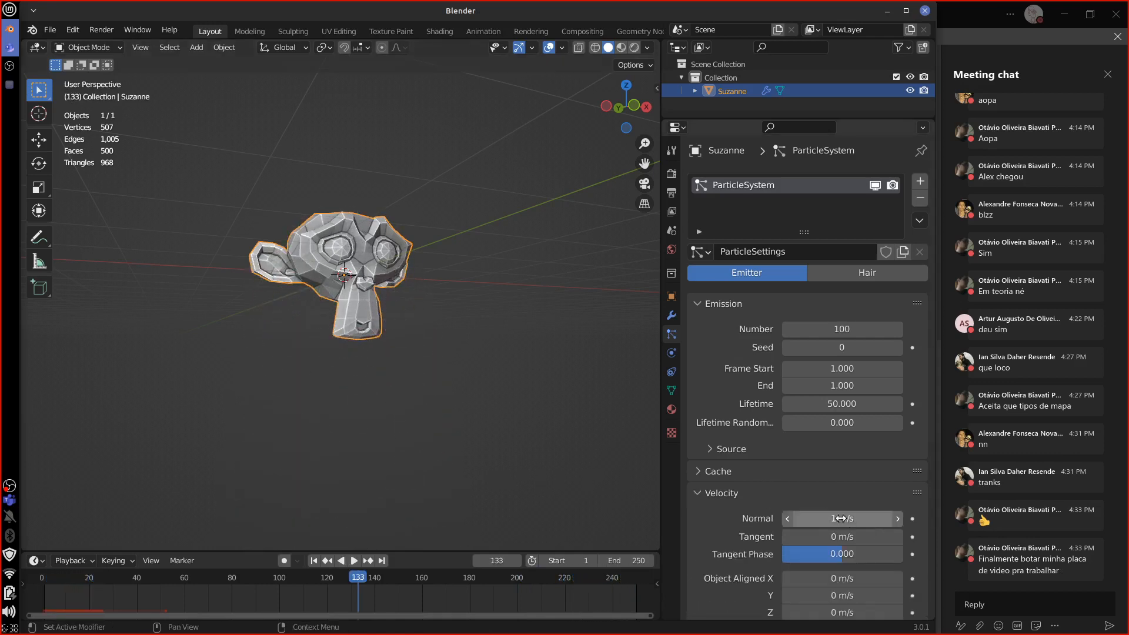
pyautogui.click(841, 518)
pyautogui.write('1')
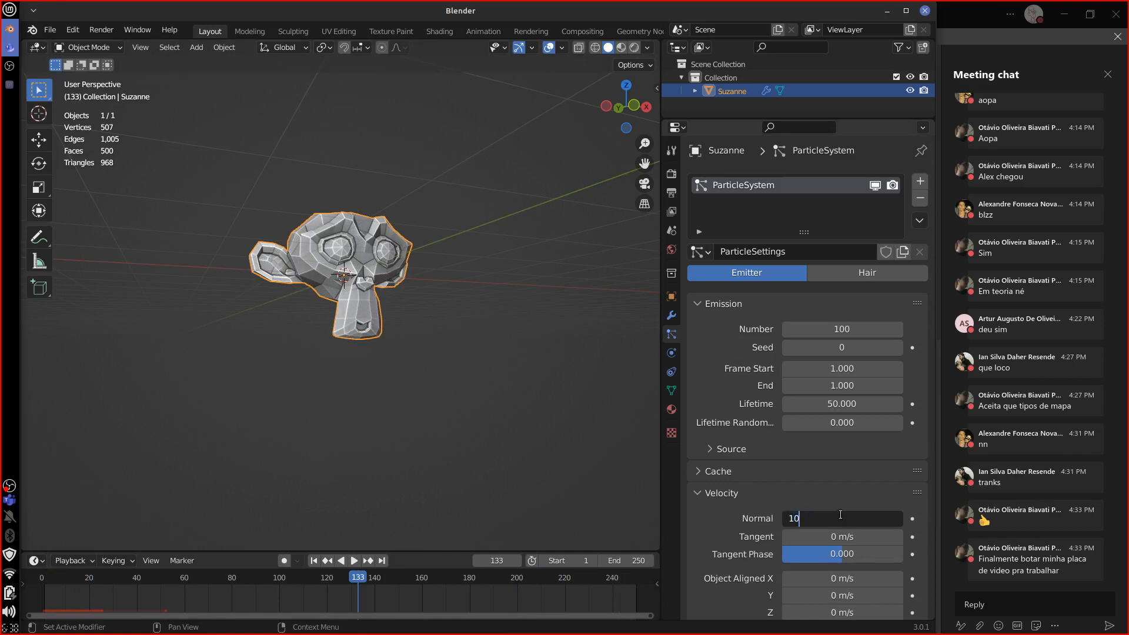
pyautogui.write('0')
pyautogui.press('Return')
pyautogui.press('space')
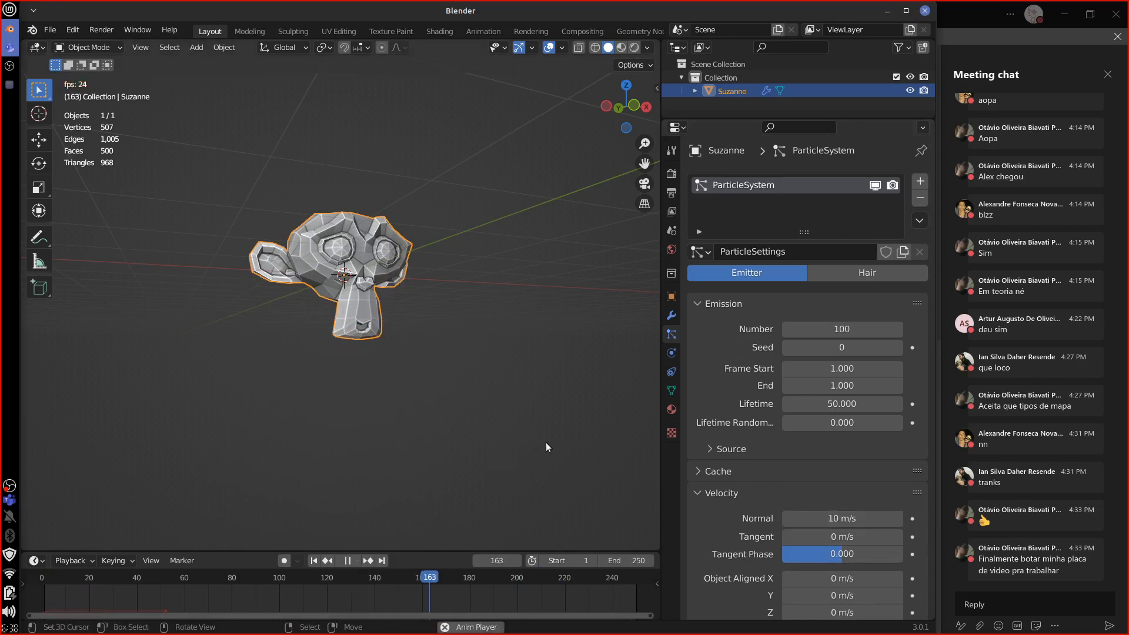
pyautogui.press('Escape')
# Set the timeline's end frame to 100 and play the particle burst, viewing it from several angles.
pyautogui.click(641, 560)
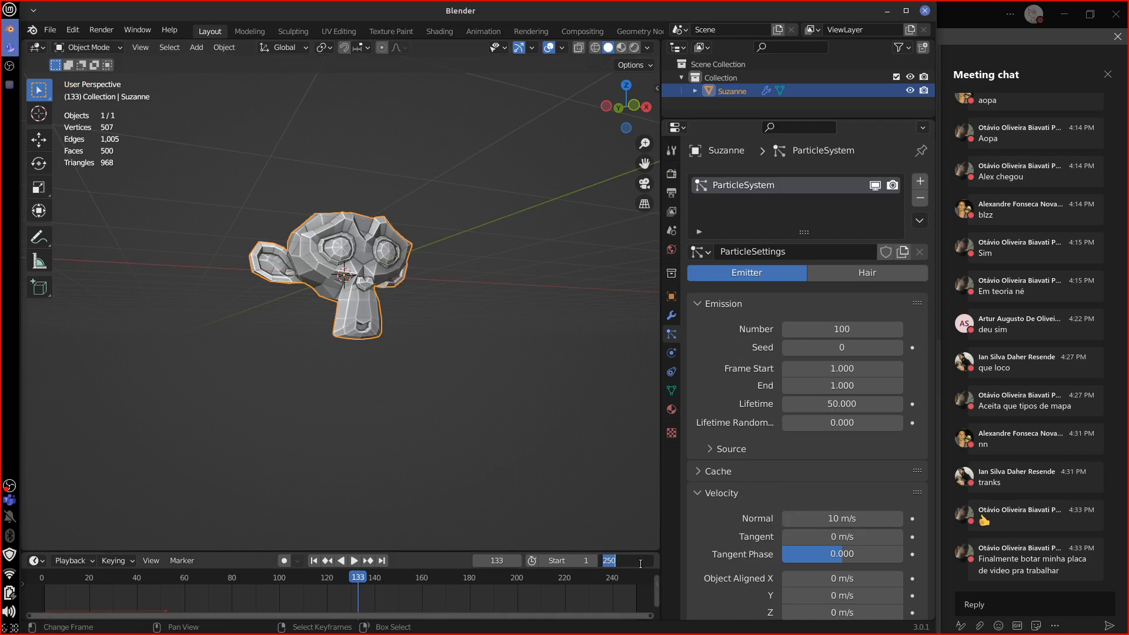
pyautogui.write('100')
pyautogui.press('Return')
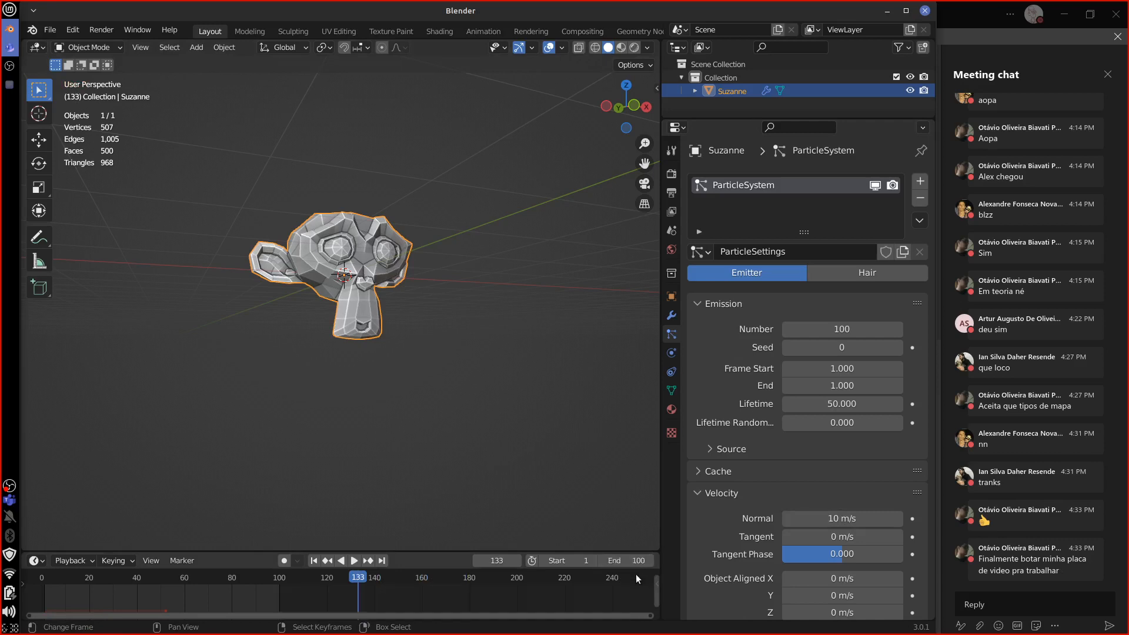
pyautogui.press('space')
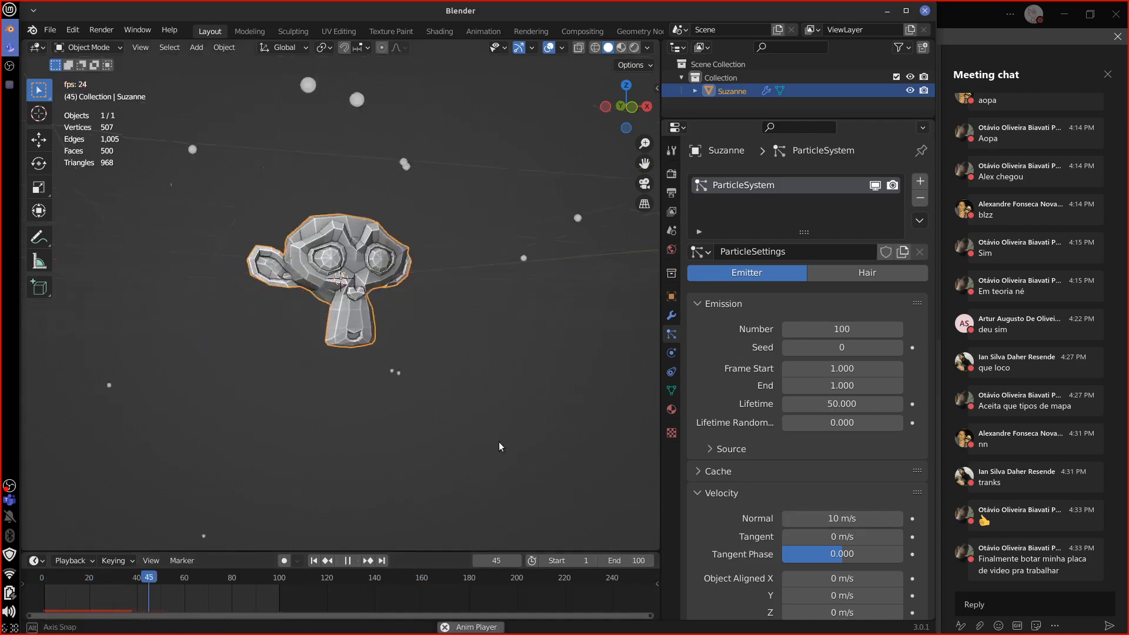
pyautogui.moveTo(498, 443); pyautogui.dragTo(484, 441, button='middle')
pyautogui.scroll(-3, 489, 440)
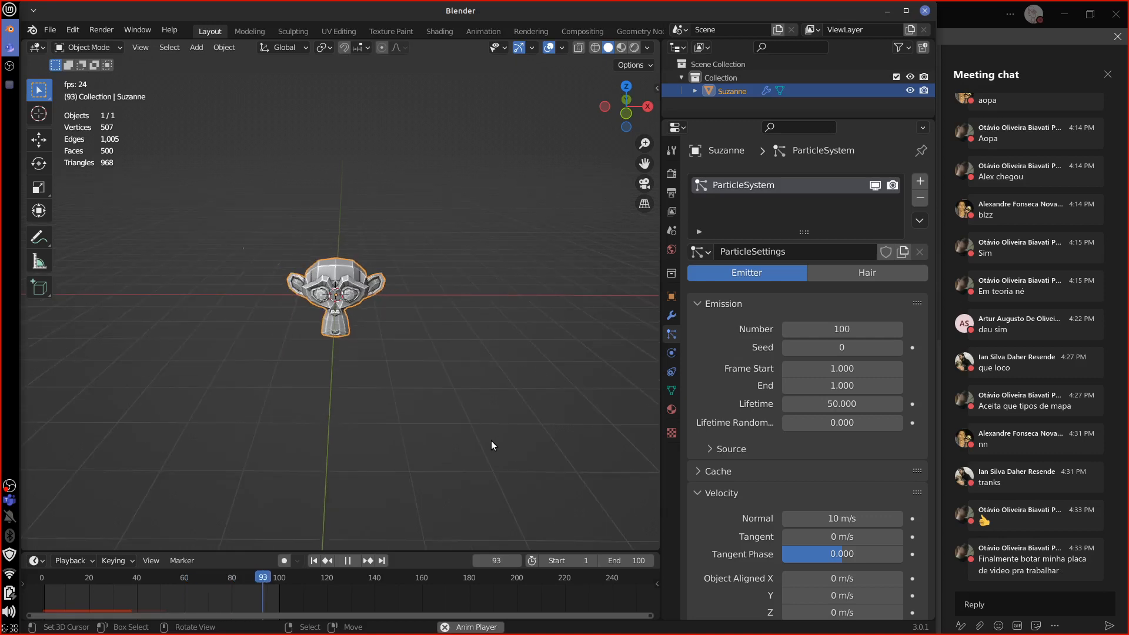
pyautogui.moveTo(493, 454); pyautogui.dragTo(538, 421, button='middle')
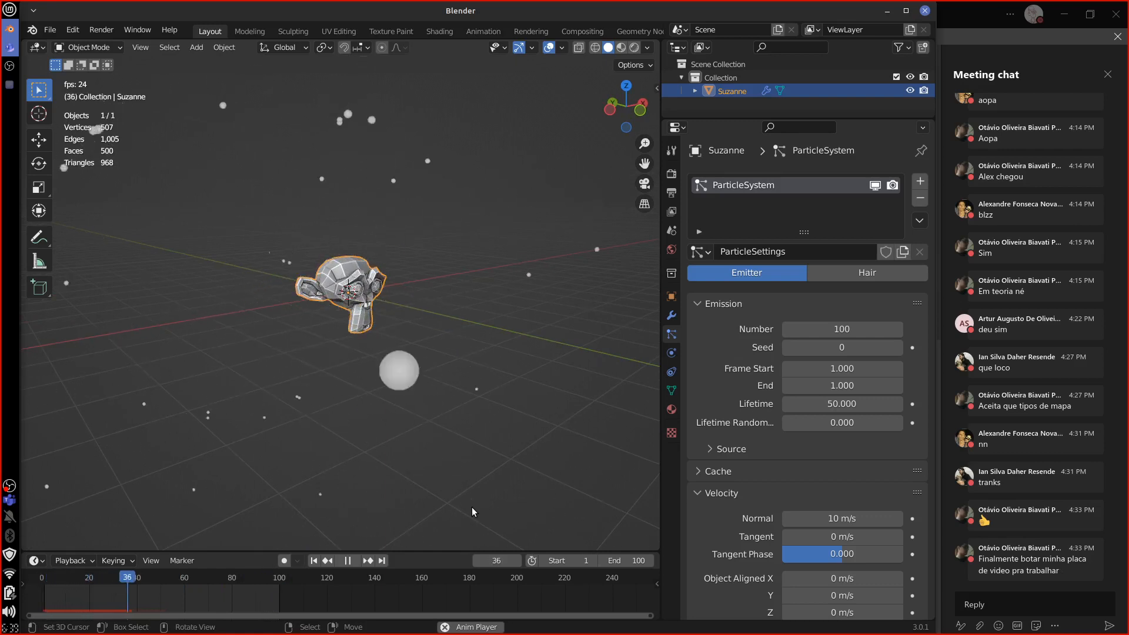
pyautogui.press('Escape')
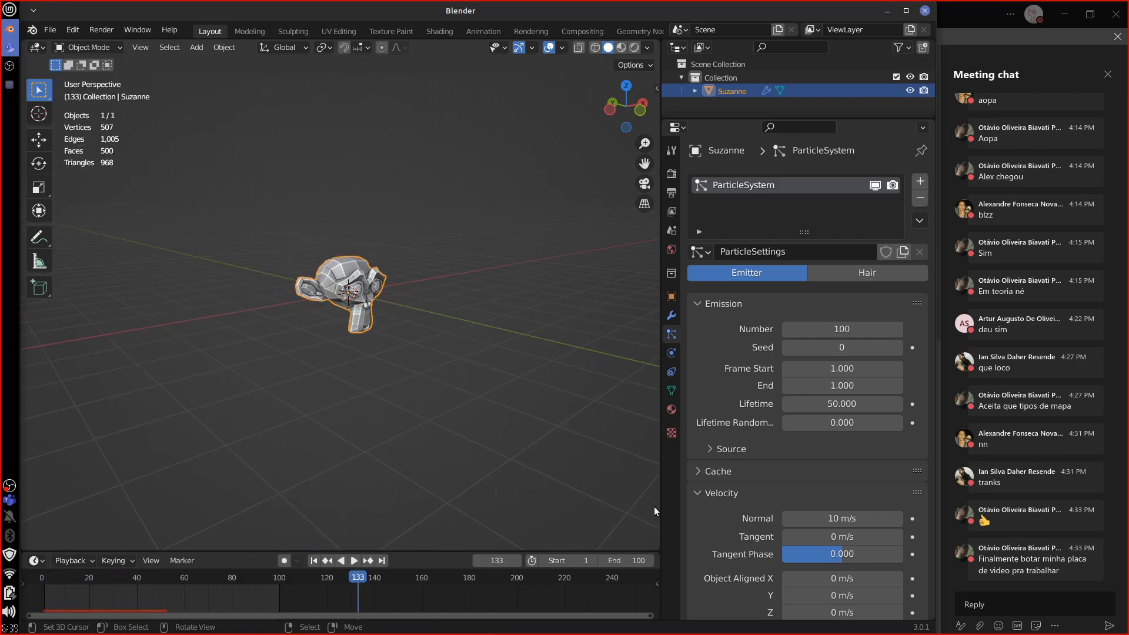
# Add an Explode modifier to the monkey head, set its Particle UV to UVMap and refresh it.
pyautogui.click(671, 315)
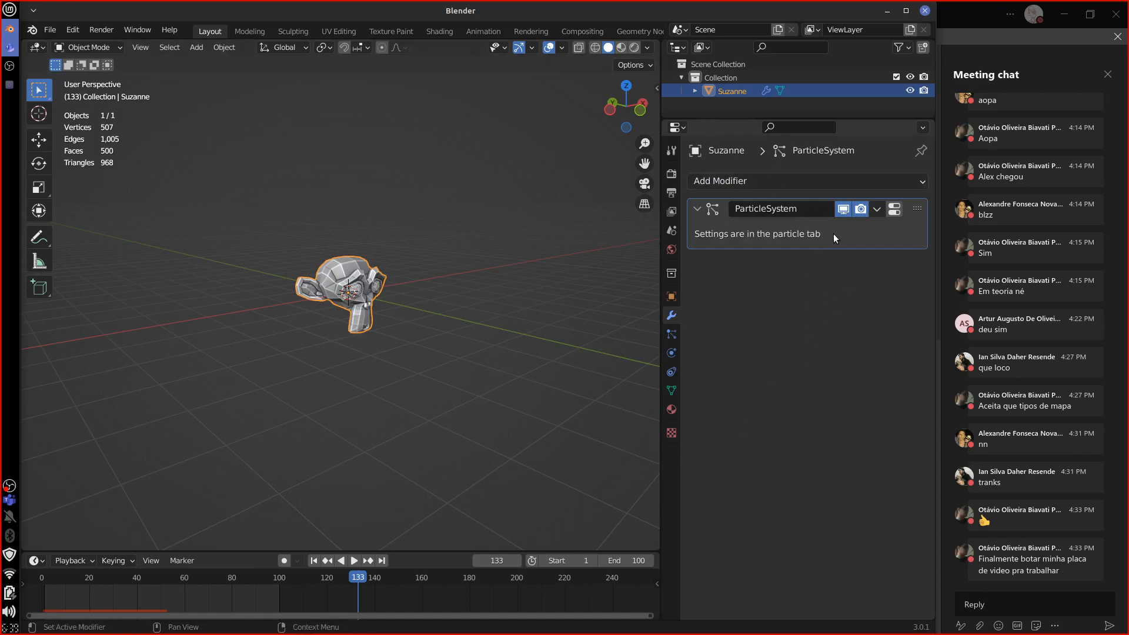
pyautogui.click(868, 177)
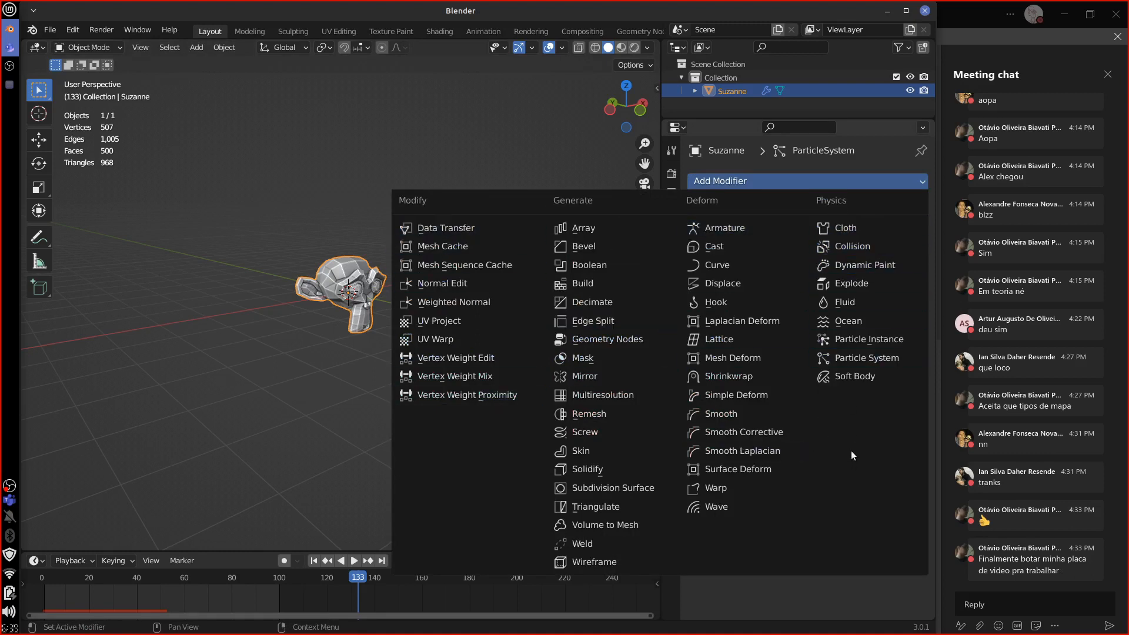
pyautogui.click(857, 284)
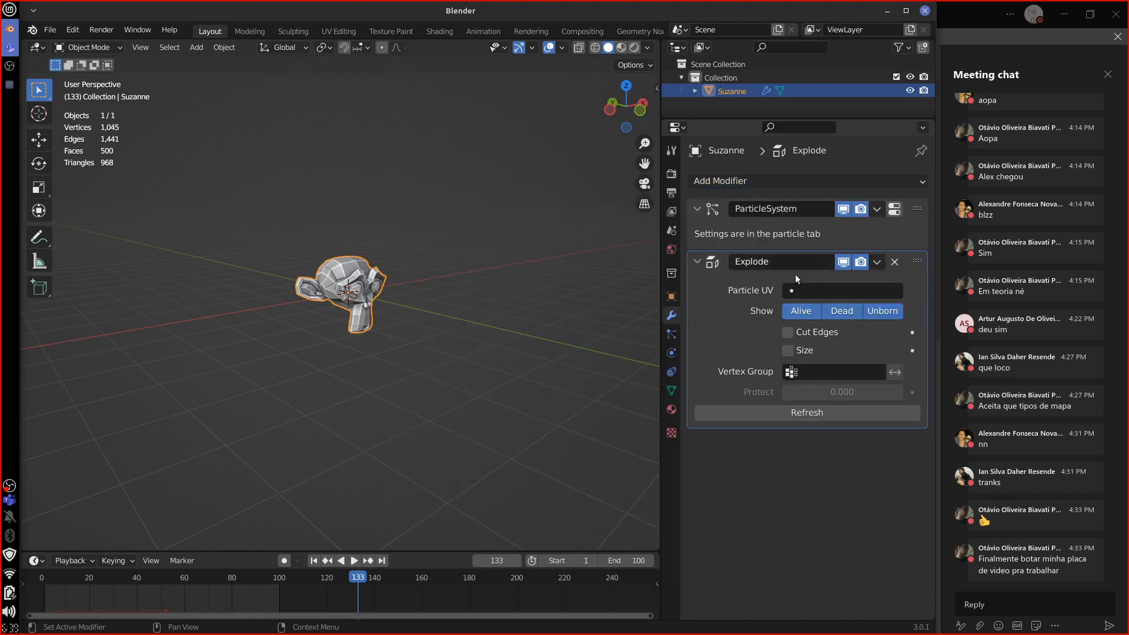
pyautogui.click(812, 290)
pyautogui.click(759, 315)
pyautogui.click(810, 415)
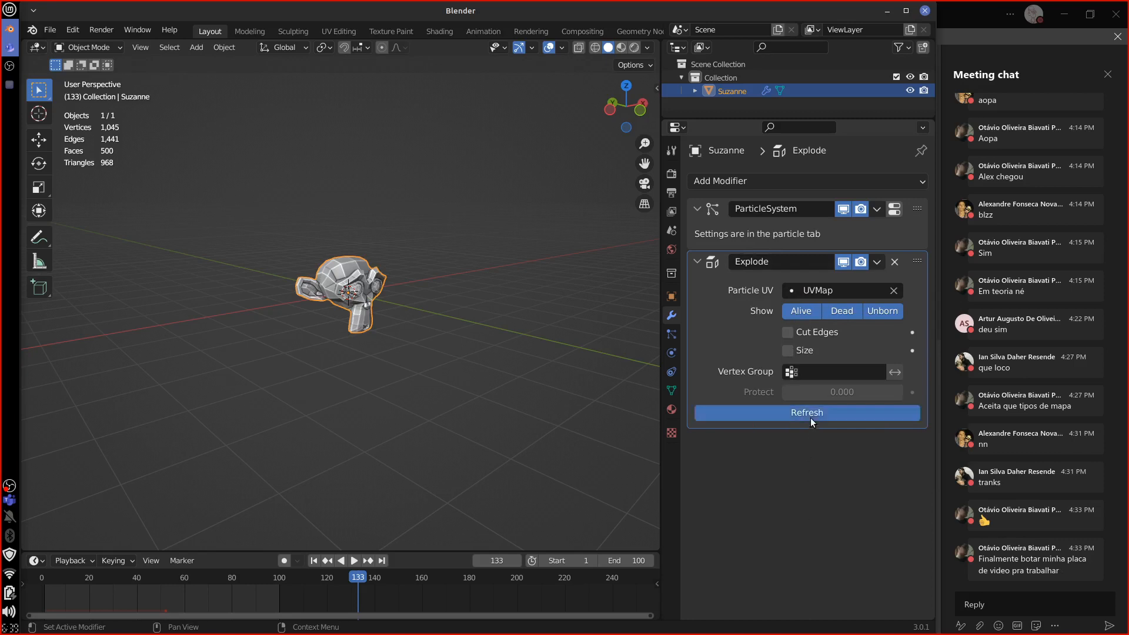
# Play the explosion animation and examine the flying fragments at frame 39 from different angles.
pyautogui.press('space')
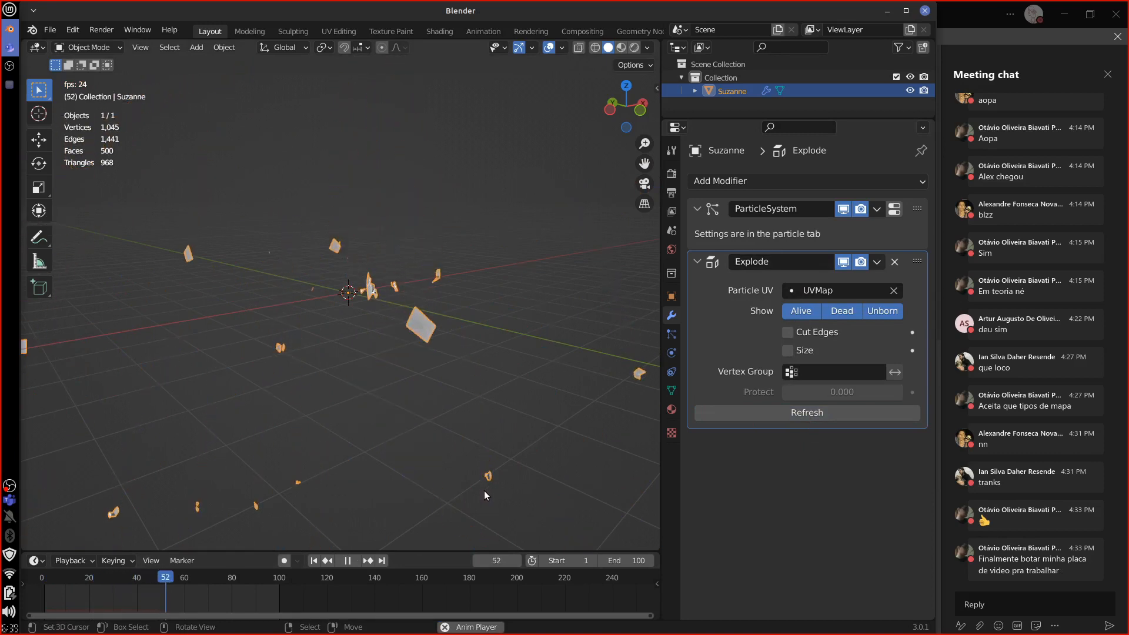
pyautogui.press('Escape')
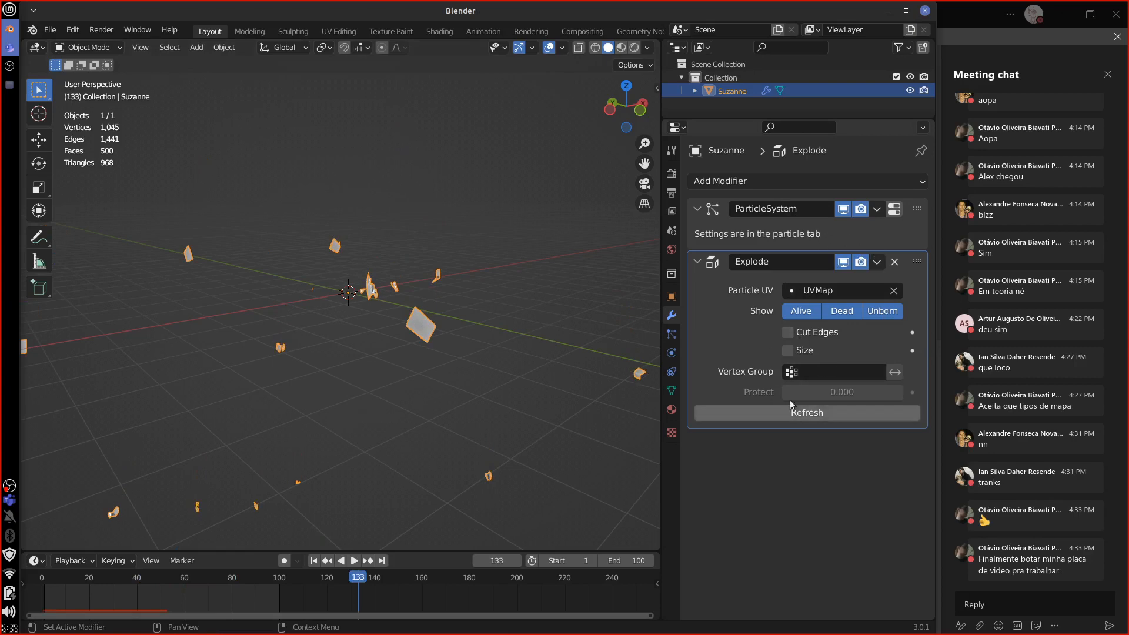
pyautogui.moveTo(306, 578); pyautogui.dragTo(49, 576)
pyautogui.press('space')
pyautogui.press('Escape')
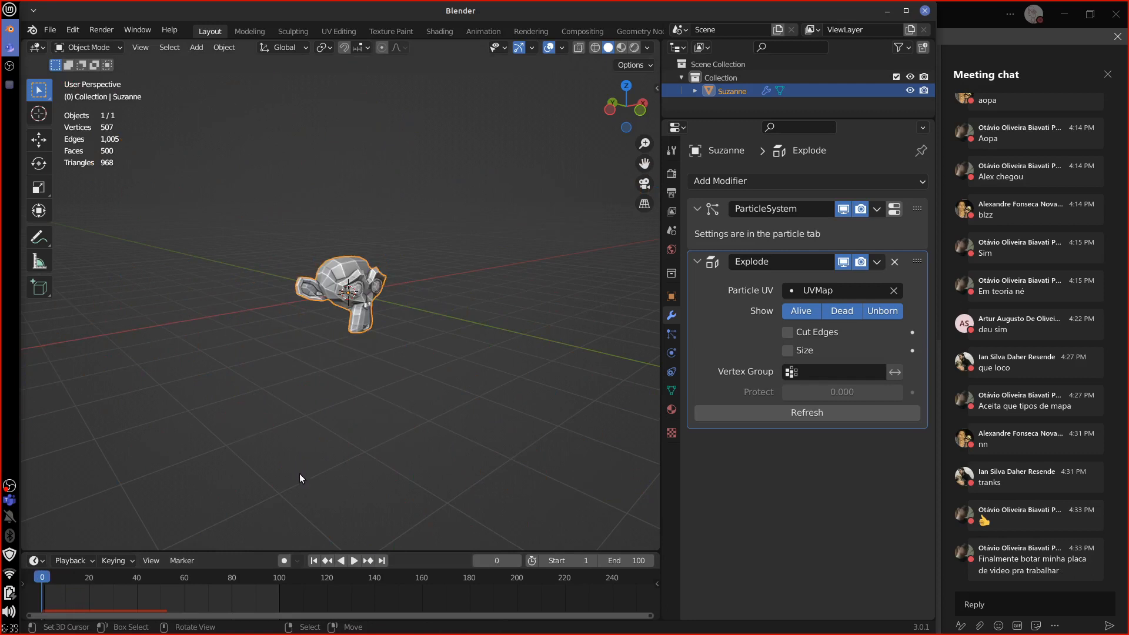
pyautogui.moveTo(174, 580); pyautogui.dragTo(134, 589)
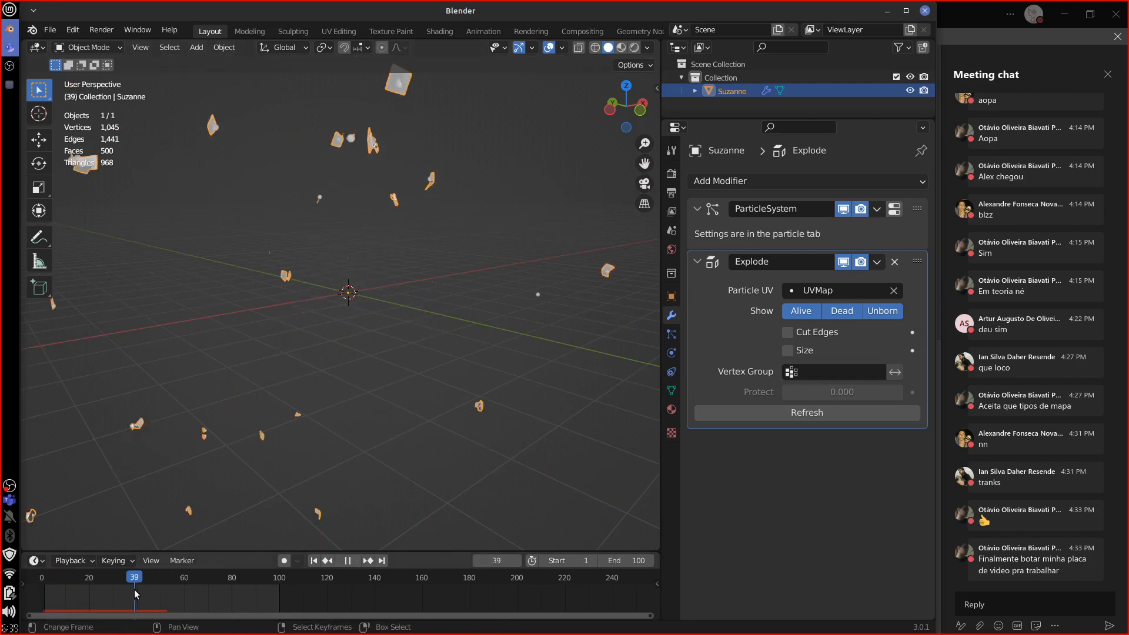
pyautogui.moveTo(485, 380)
pyautogui.mouseDown(button='middle')
pyautogui.moveTo(467, 375)
pyautogui.moveTo(449, 288)
pyautogui.moveTo(528, 402)
pyautogui.moveTo(491, 397)
pyautogui.mouseUp(button='middle')
pyautogui.scroll(2, 421, 397)
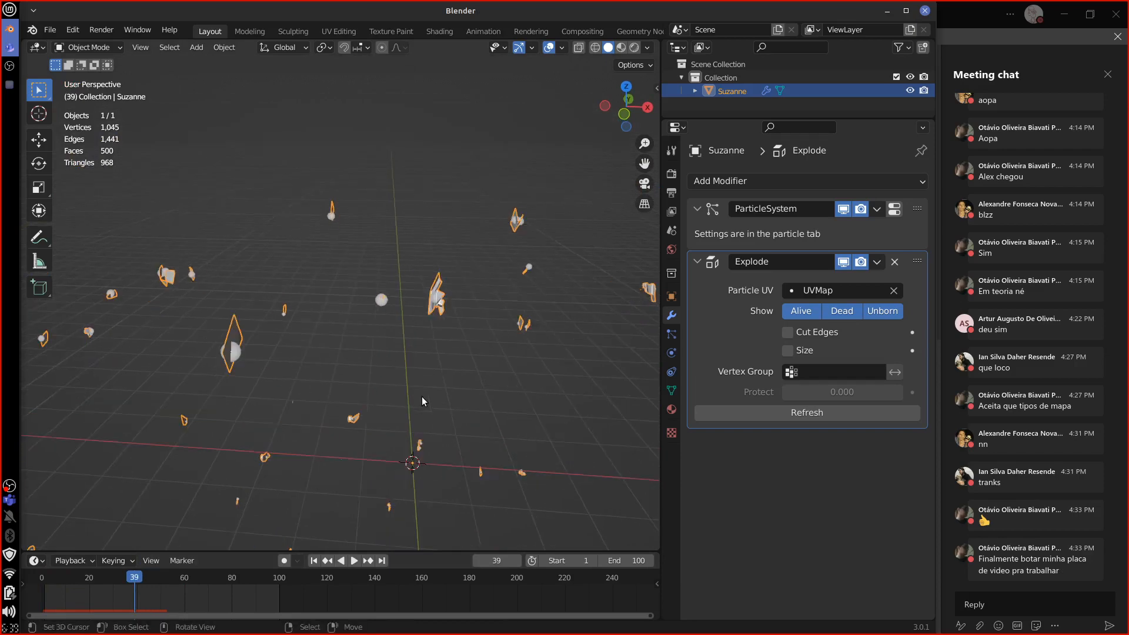
pyautogui.moveTo(423, 417); pyautogui.dragTo(494, 415, button='middle')
# Add a Subdivision Surface modifier below Explode and scrub the timeline to frame 46 to preview it.
pyautogui.click(741, 182)
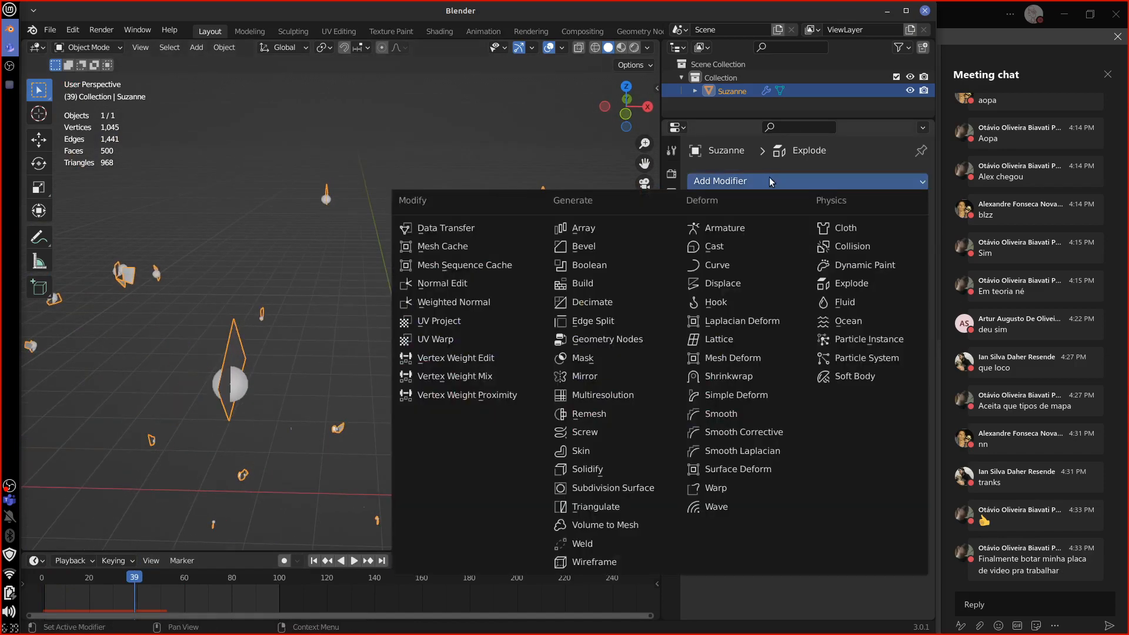
pyautogui.click(618, 492)
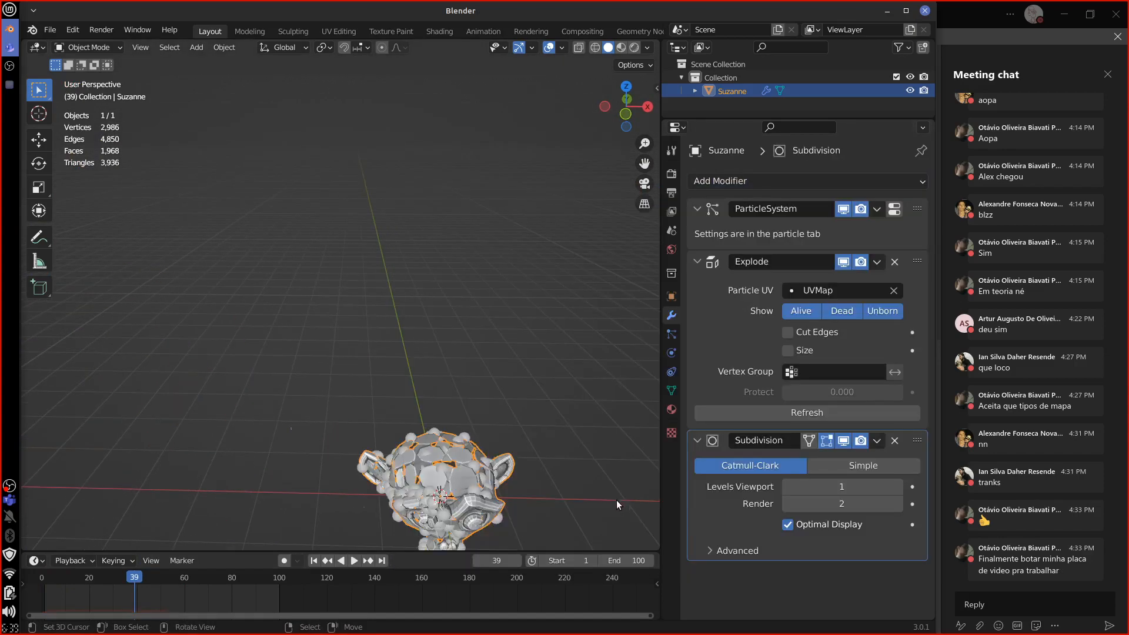
pyautogui.moveTo(192, 578); pyautogui.dragTo(151, 591)
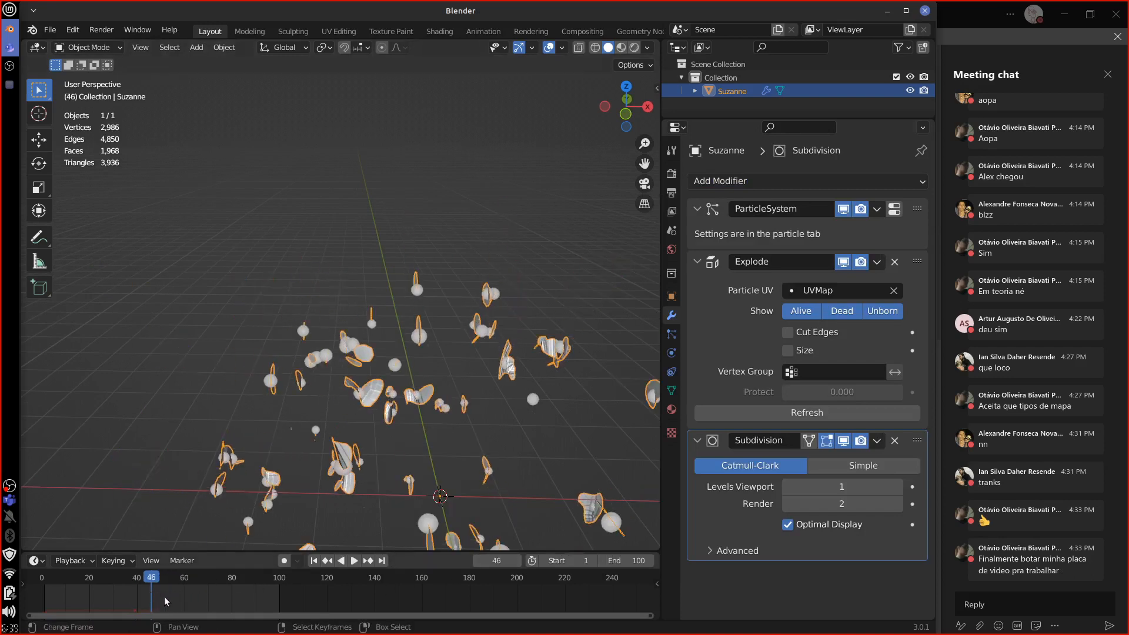
# Move the Subdivision modifier to the top of the stack, above ParticleSystem, and preview the explosion around frame 80.
pyautogui.moveTo(917, 446); pyautogui.dragTo(916, 208)
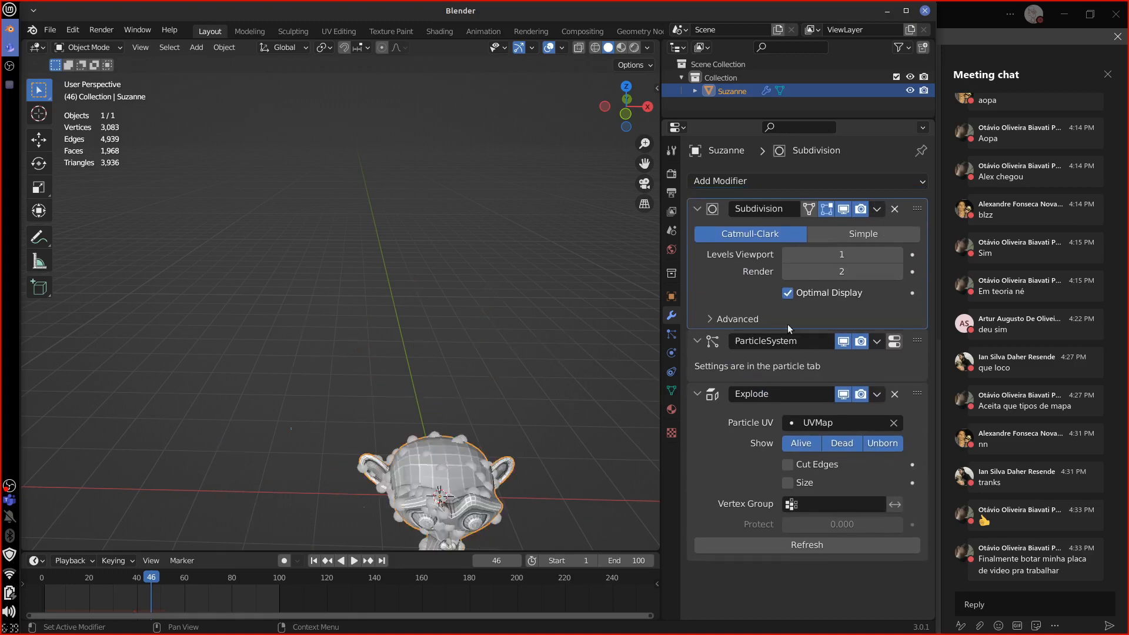
pyautogui.click(218, 579)
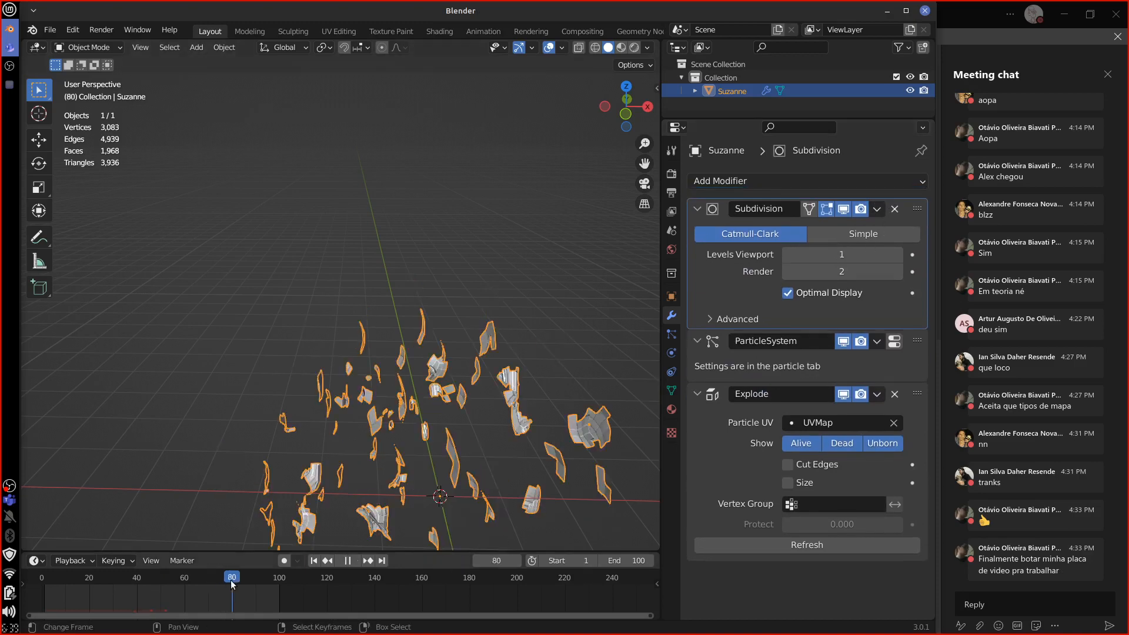
pyautogui.moveTo(193, 593); pyautogui.dragTo(193, 593)
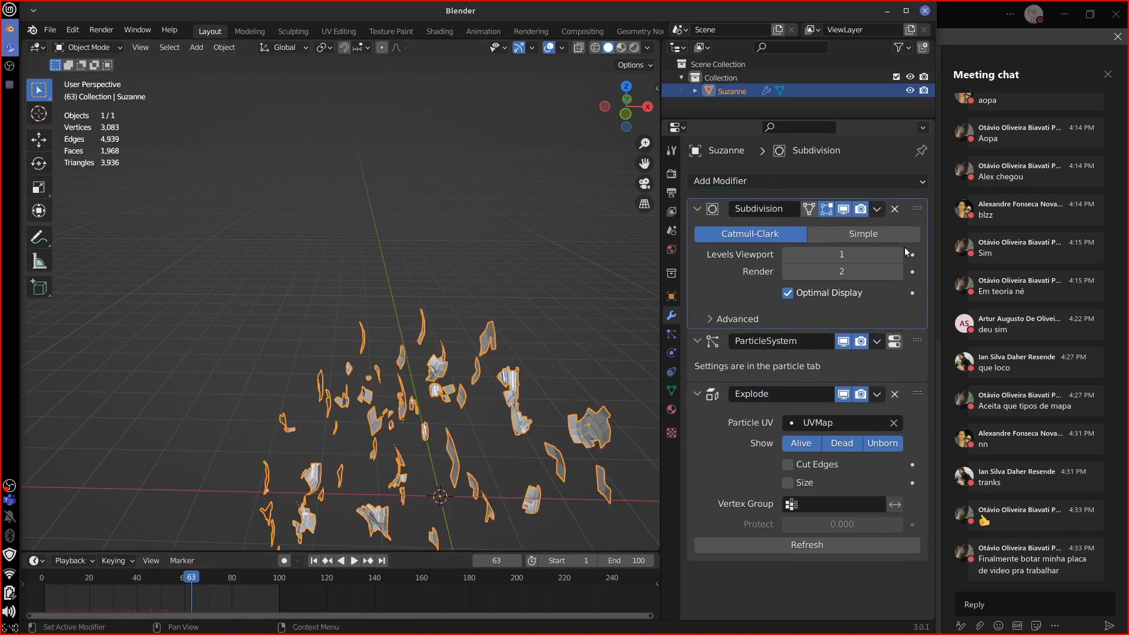
# Try the Subdivision modifier between ParticleSystem and Explode, previewing it at frame 18, and remove the modifier.
pyautogui.moveTo(916, 210); pyautogui.dragTo(898, 334)
pyautogui.moveTo(122, 592); pyautogui.dragTo(22, 593)
pyautogui.press('space')
pyautogui.press('Escape')
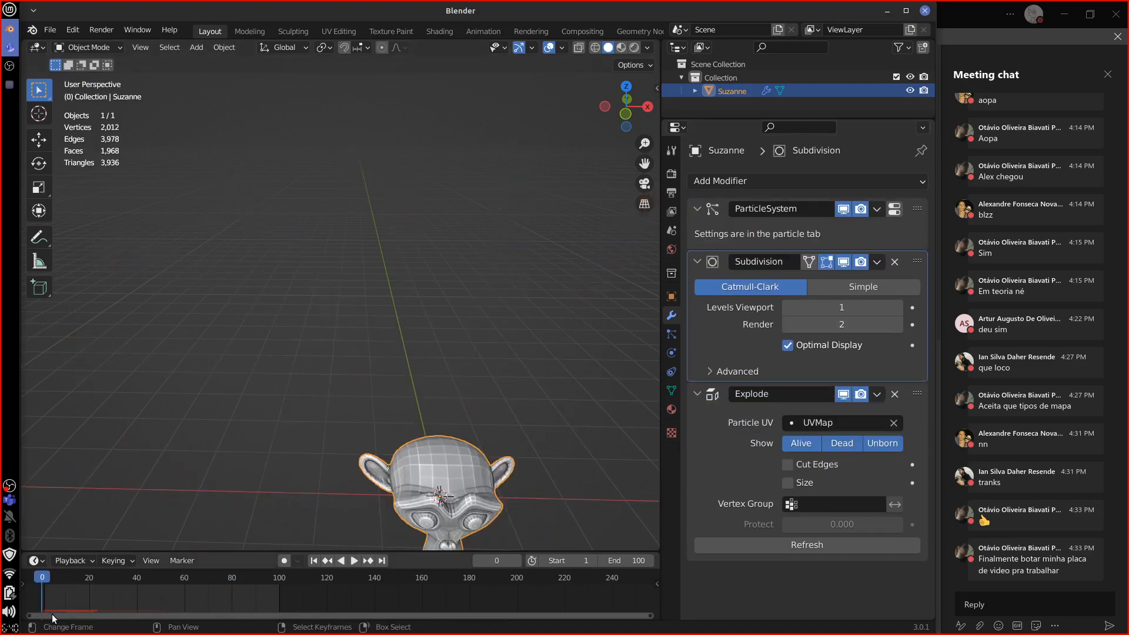
pyautogui.click(83, 585)
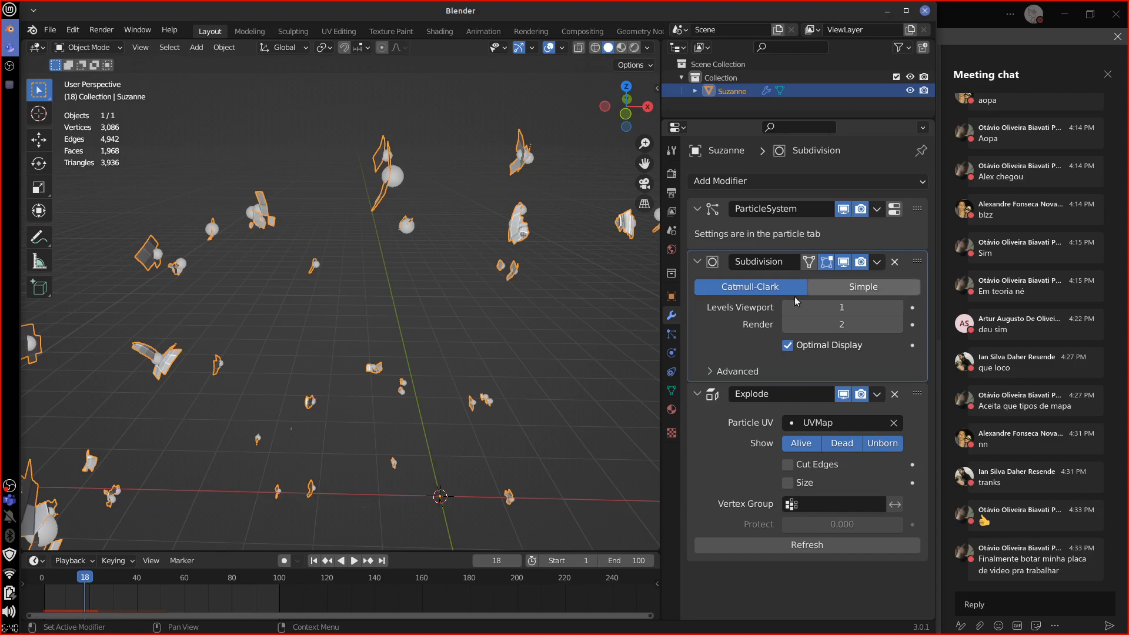
pyautogui.moveTo(564, 318); pyautogui.dragTo(486, 330, button='middle')
pyautogui.click(894, 262)
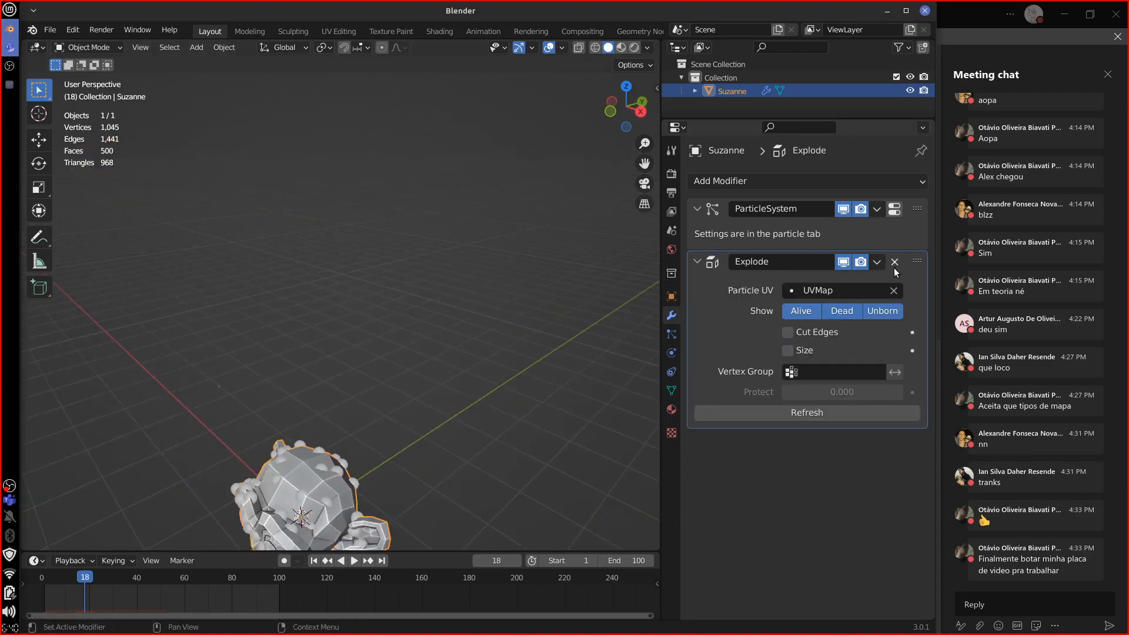
# Add a Solidify modifier below Explode and set its Thickness to 0.1 m.
pyautogui.click(786, 180)
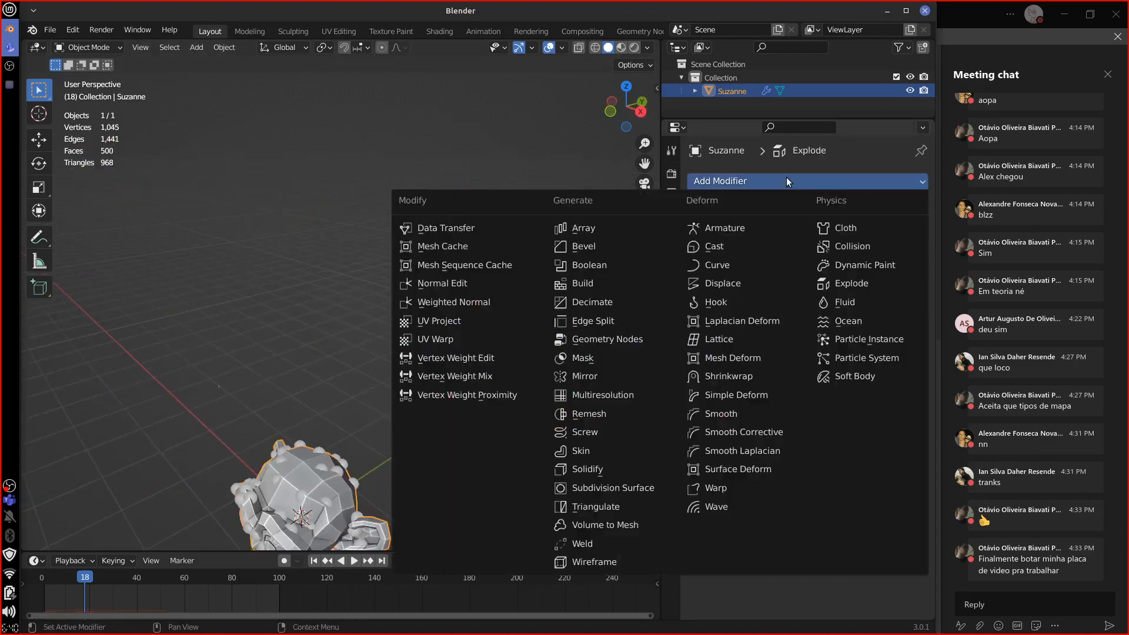
pyautogui.click(616, 468)
pyautogui.click(199, 588)
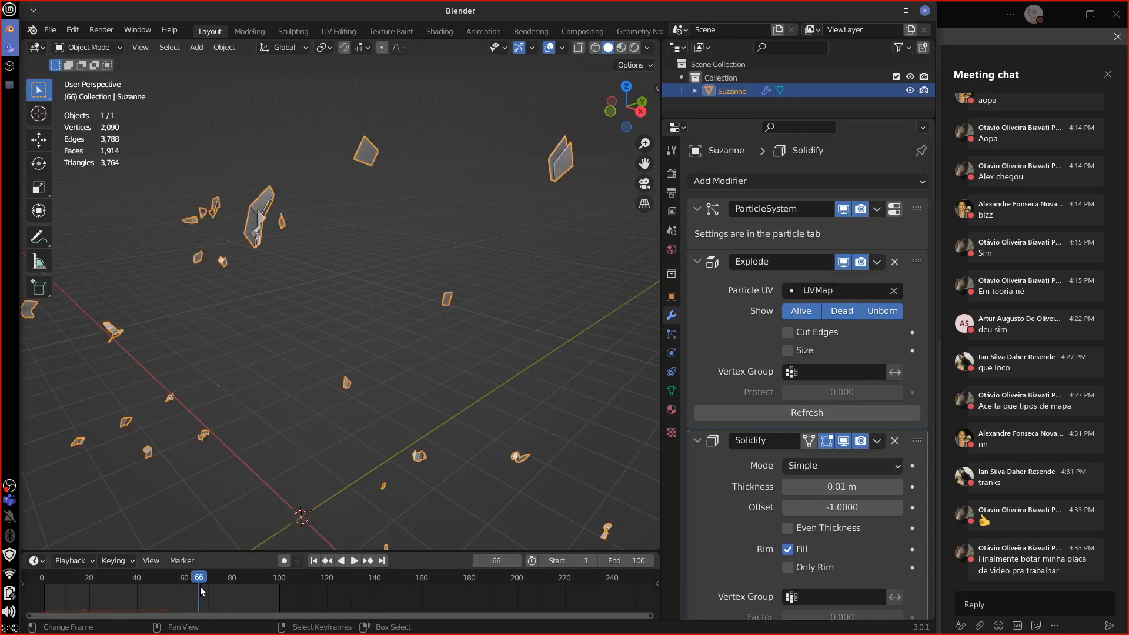
pyautogui.click(811, 487)
pyautogui.click(812, 487)
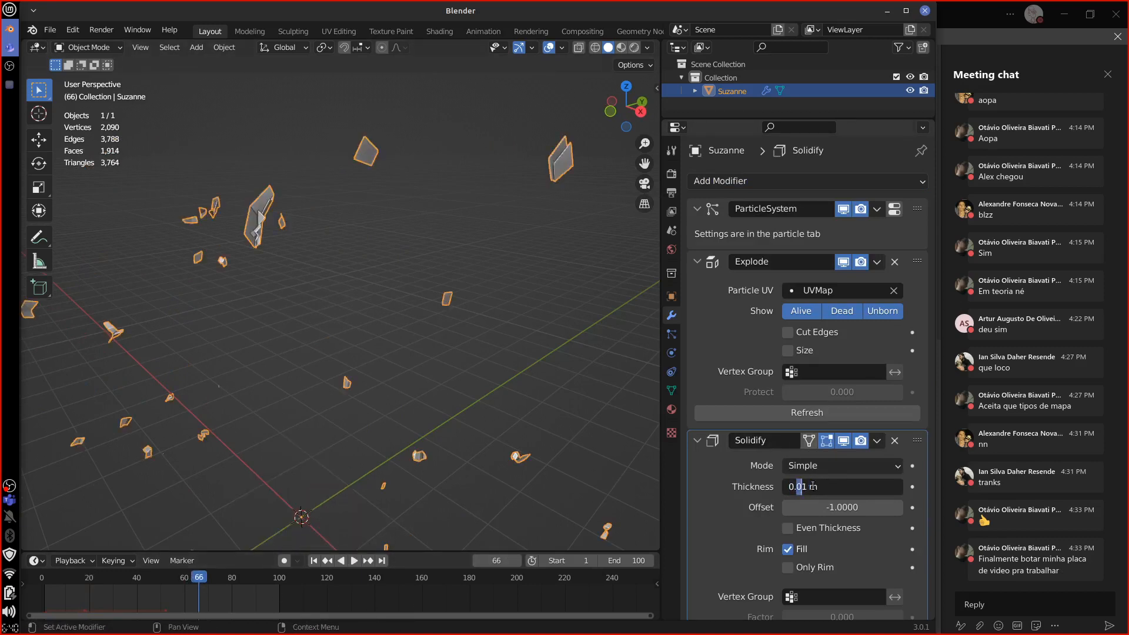
pyautogui.press('BackSpace')
pyautogui.press('Return')
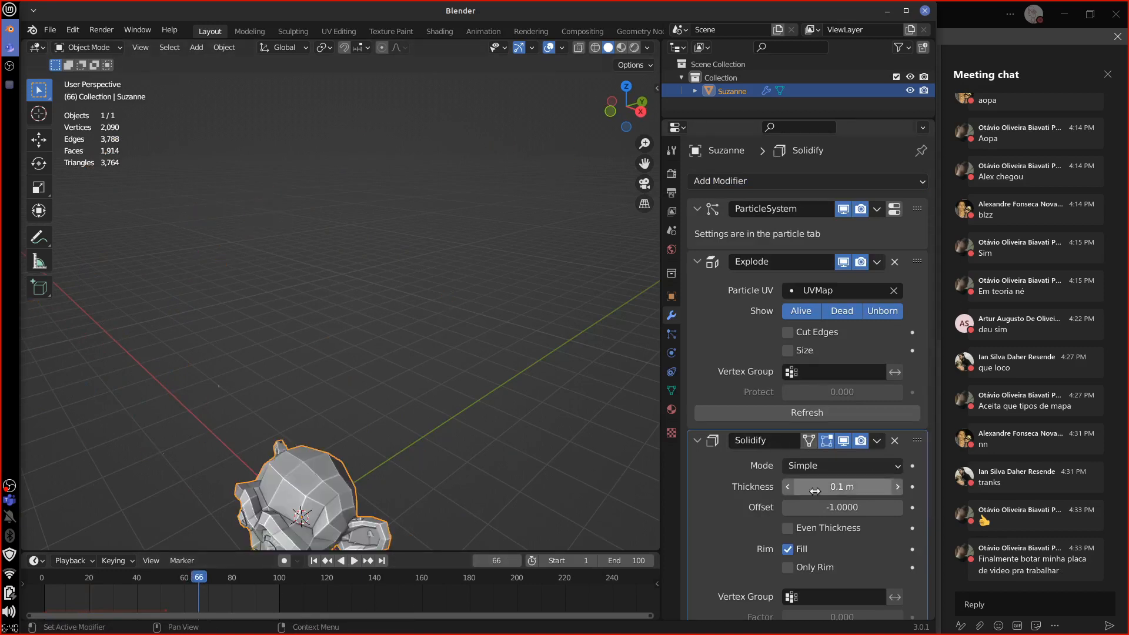
# Preview the explosion with the thickened fragments at frame 13, and play it while viewing from several angles.
pyautogui.click(73, 598)
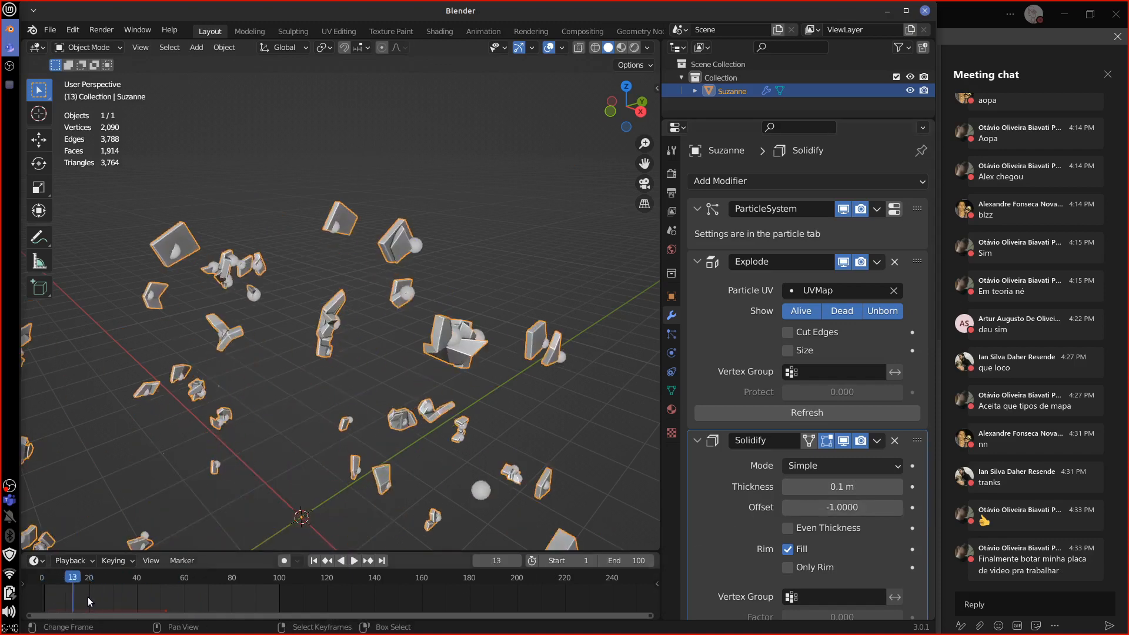
pyautogui.moveTo(375, 397); pyautogui.dragTo(458, 496, button='middle')
pyautogui.scroll(-5, 457, 476)
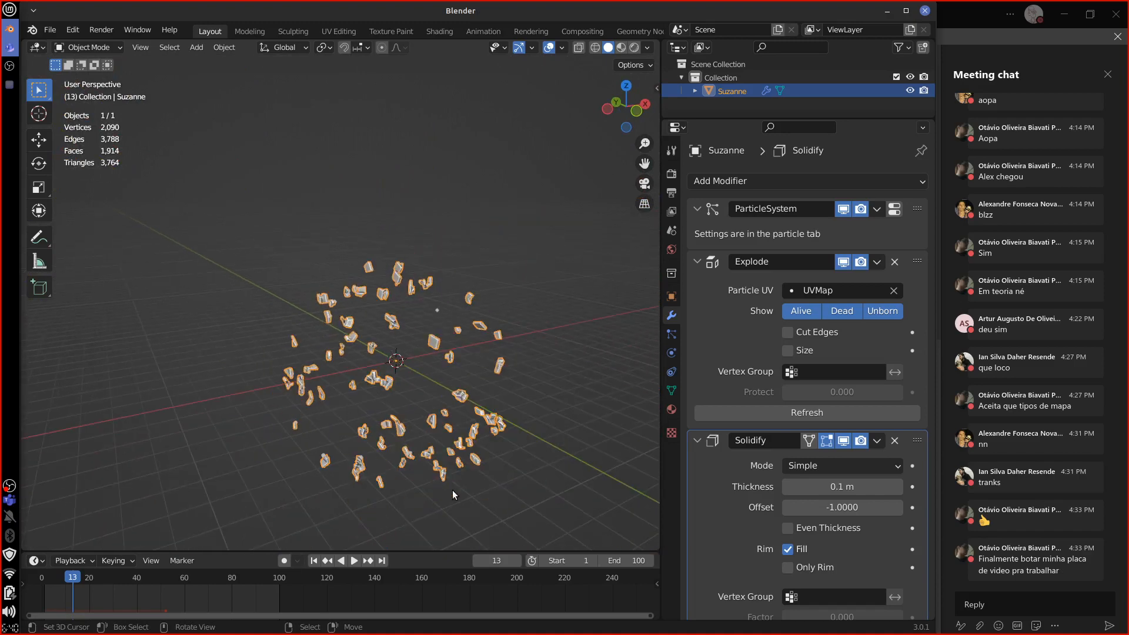
pyautogui.click(50, 588)
pyautogui.press('space')
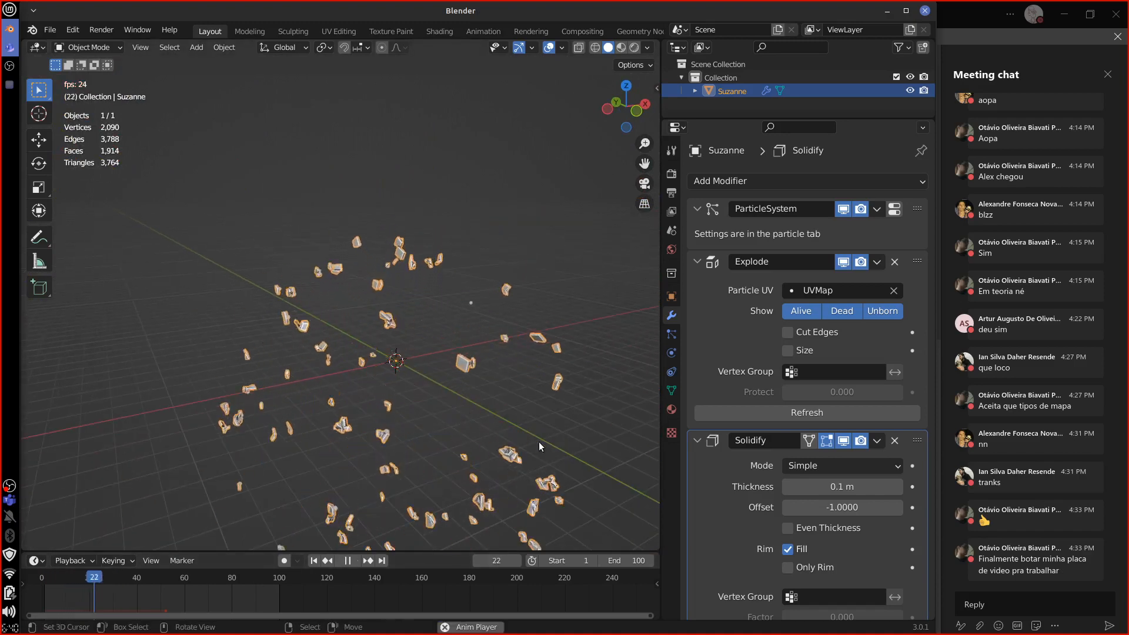
pyautogui.moveTo(539, 443)
pyautogui.mouseDown(button='middle')
pyautogui.moveTo(478, 426)
pyautogui.moveTo(527, 430)
pyautogui.mouseUp(button='middle')
pyautogui.scroll(1, 484, 443)
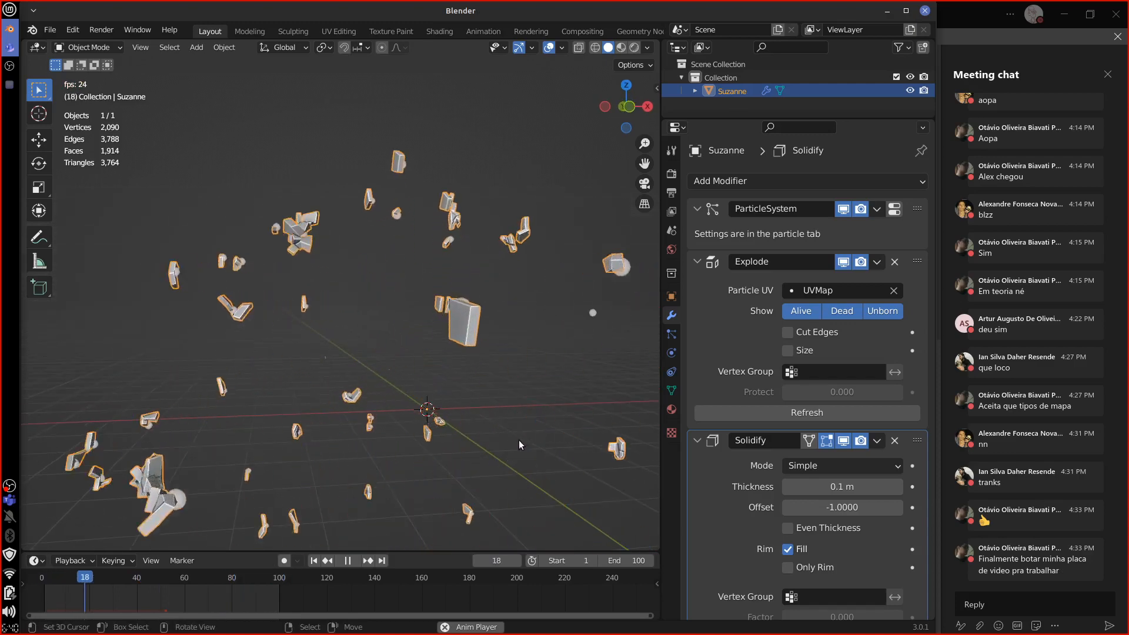
pyautogui.press('Escape')
# Set the timeline to frame 3 and examine the start of the explosion up close.
pyautogui.click(38, 584)
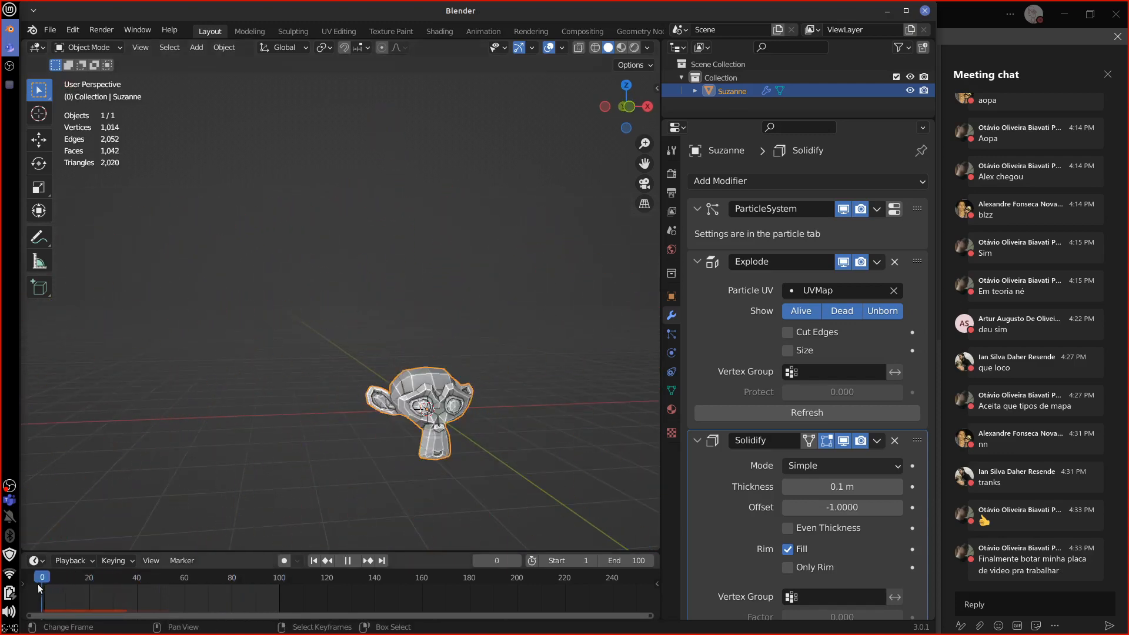
pyautogui.moveTo(37, 587); pyautogui.dragTo(48, 587)
pyautogui.moveTo(42, 587); pyautogui.dragTo(49, 589)
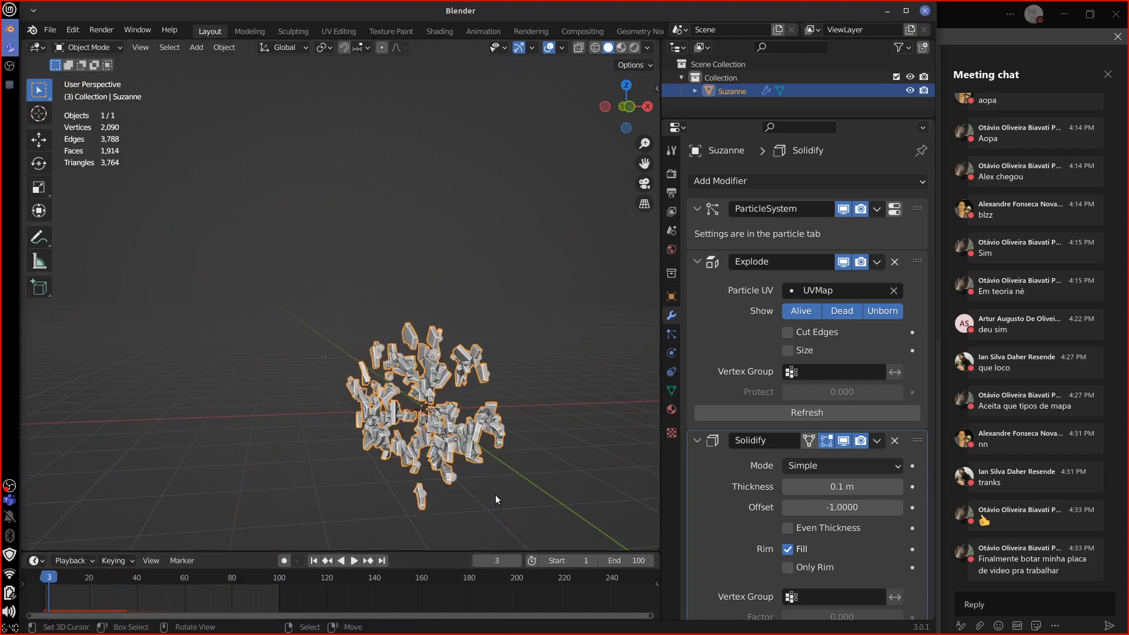
pyautogui.moveTo(496, 499); pyautogui.dragTo(431, 475, button='middle')
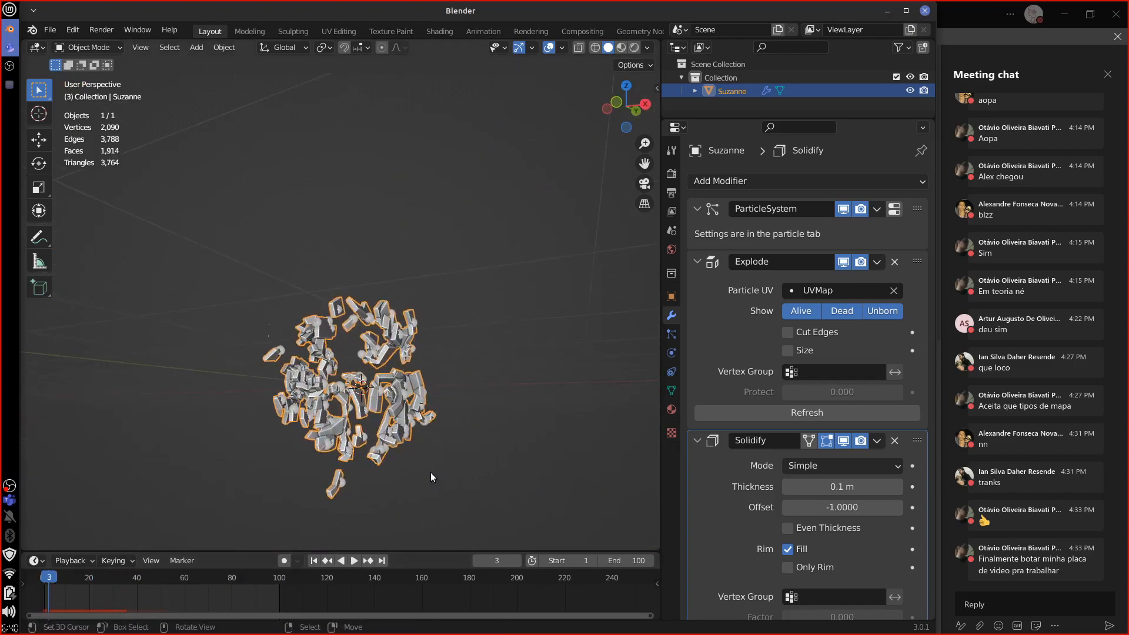
pyautogui.scroll(5, 430, 473)
pyautogui.moveTo(531, 474); pyautogui.dragTo(455, 348, button='middle')
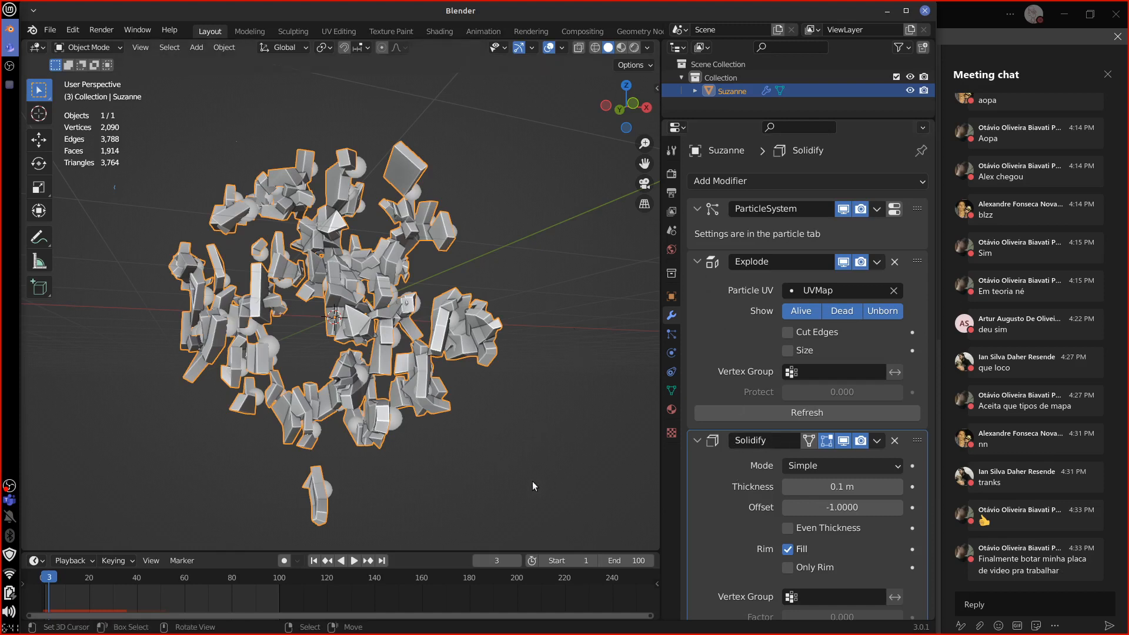
# Collapse the settings of the Solidify, Explode and ParticleSystem modifiers.
pyautogui.click(698, 441)
pyautogui.click(697, 261)
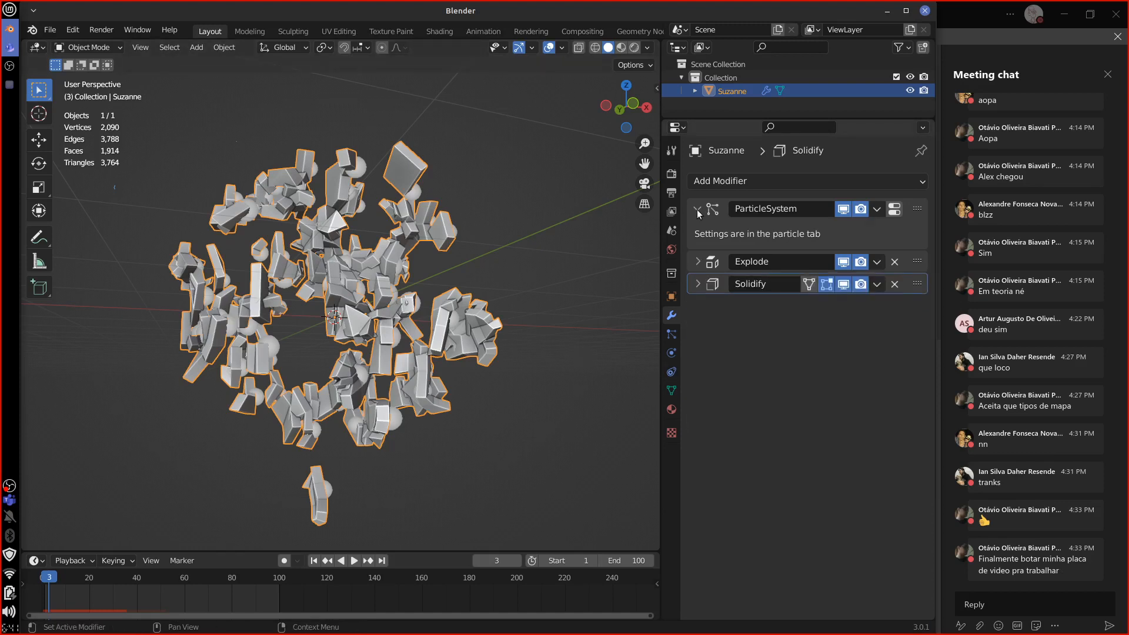
pyautogui.click(697, 208)
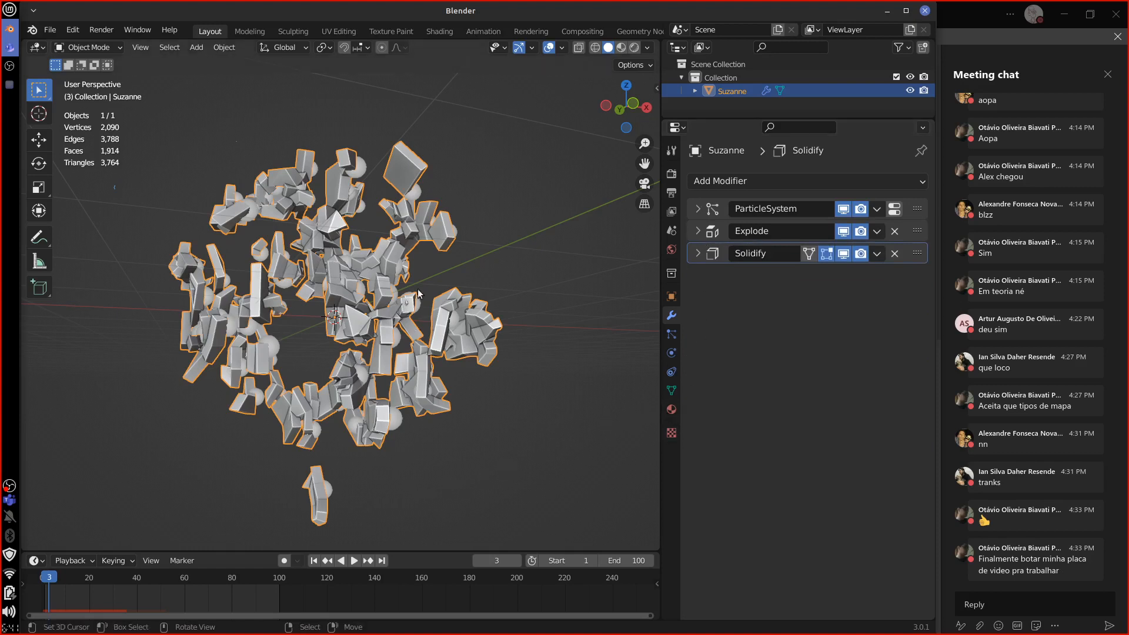
pyautogui.click(878, 210)
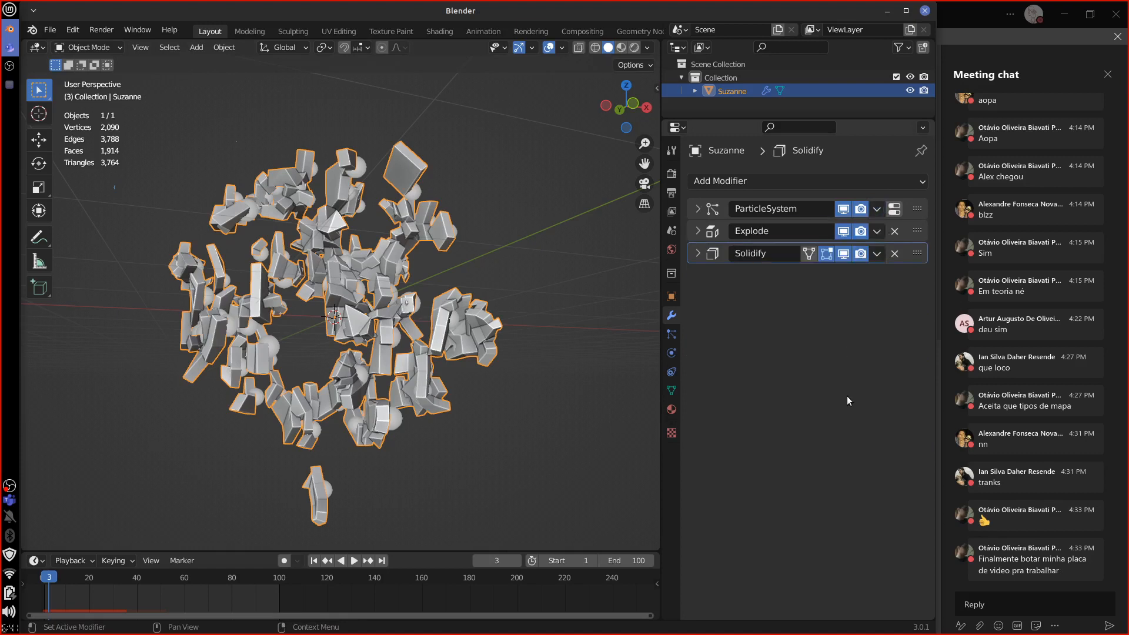
pyautogui.click(877, 231)
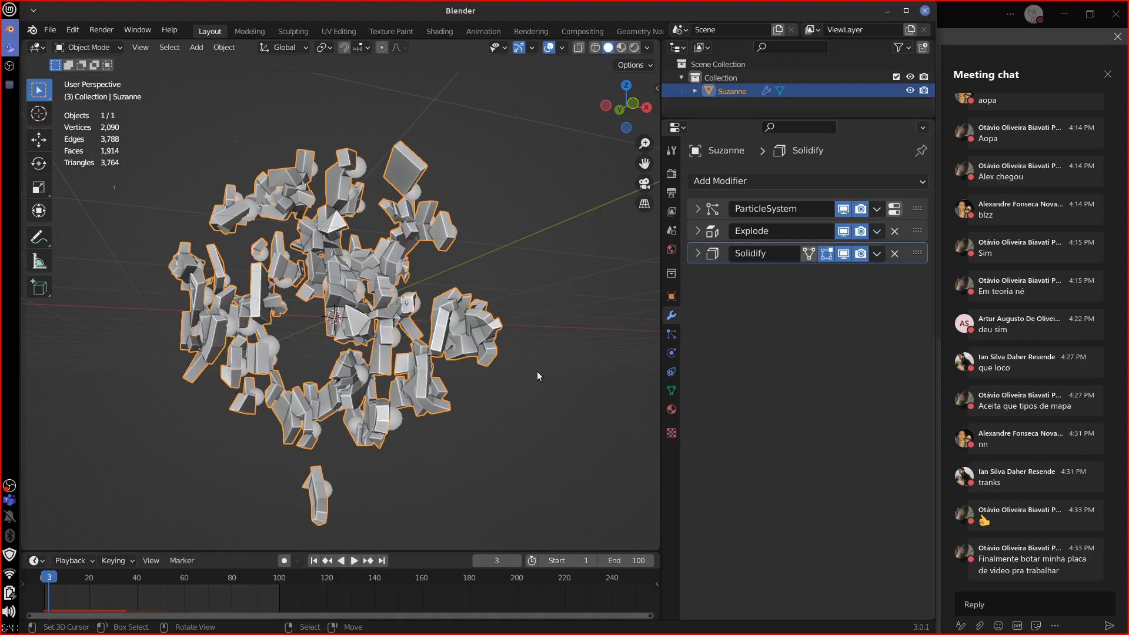
pyautogui.moveTo(537, 372); pyautogui.dragTo(416, 390, button='middle')
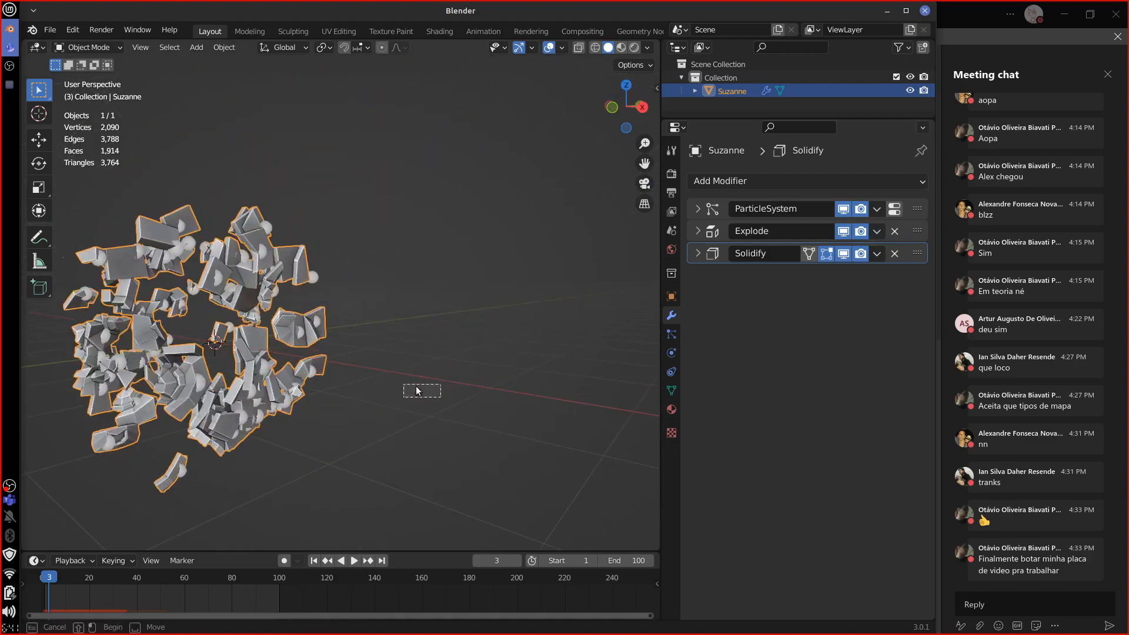
# Play the explosion of the thickened monkey head from a new viewing angle and return to frame 3.
pyautogui.moveTo(416, 390); pyautogui.dragTo(424, 381)
pyautogui.moveTo(416, 416); pyautogui.dragTo(421, 366, button='middle')
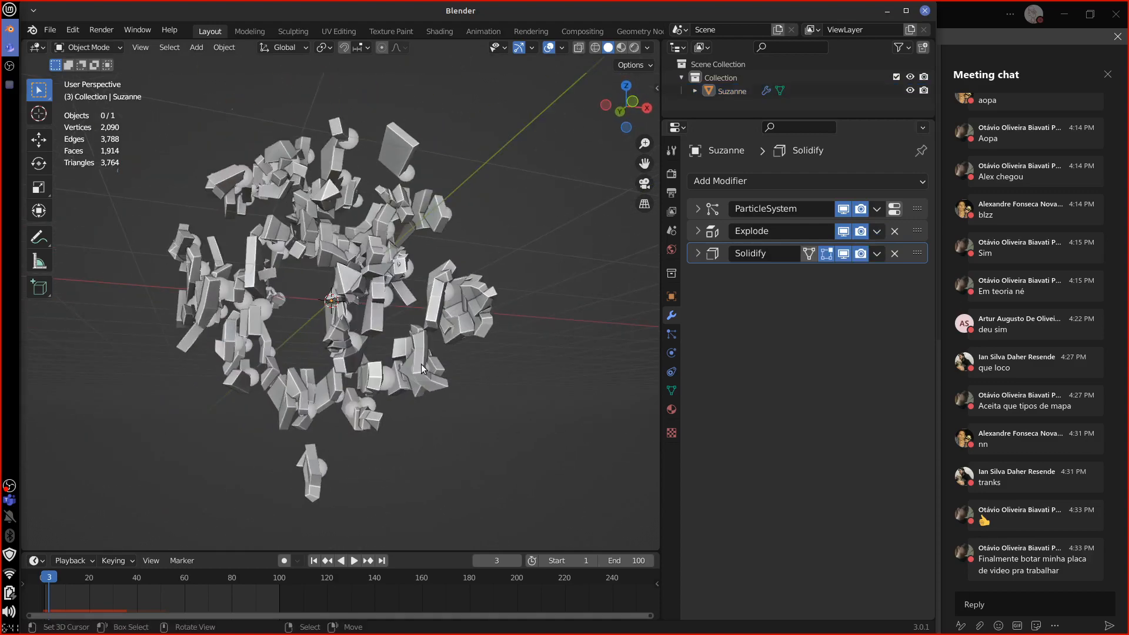
pyautogui.click(421, 367)
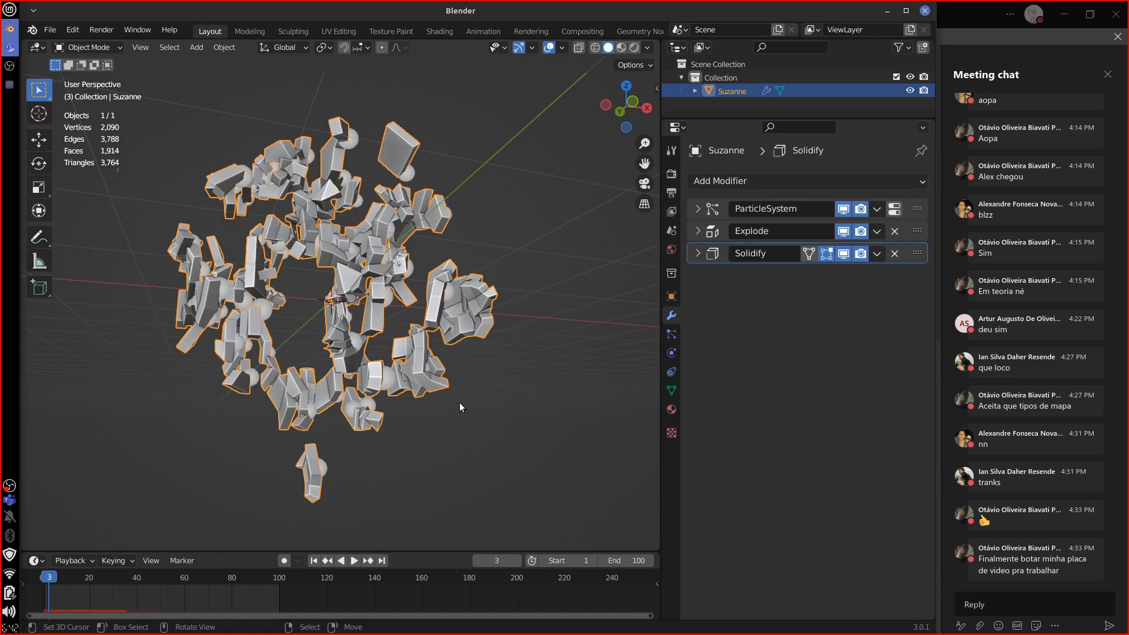
pyautogui.moveTo(460, 402); pyautogui.dragTo(493, 413, button='middle')
pyautogui.press('space')
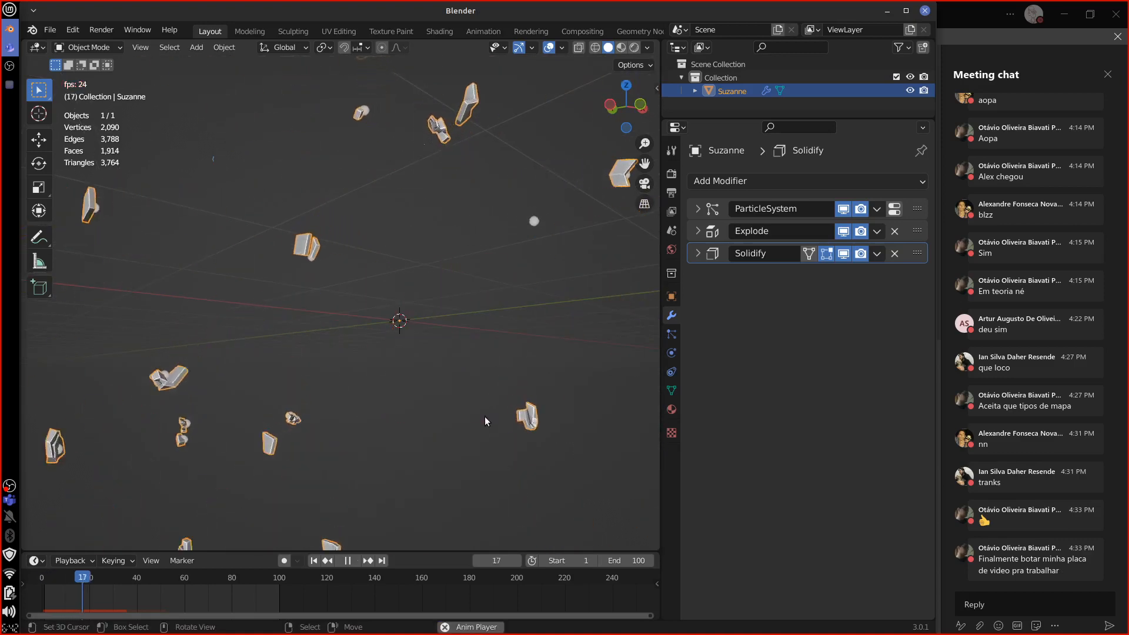
pyautogui.press('Escape')
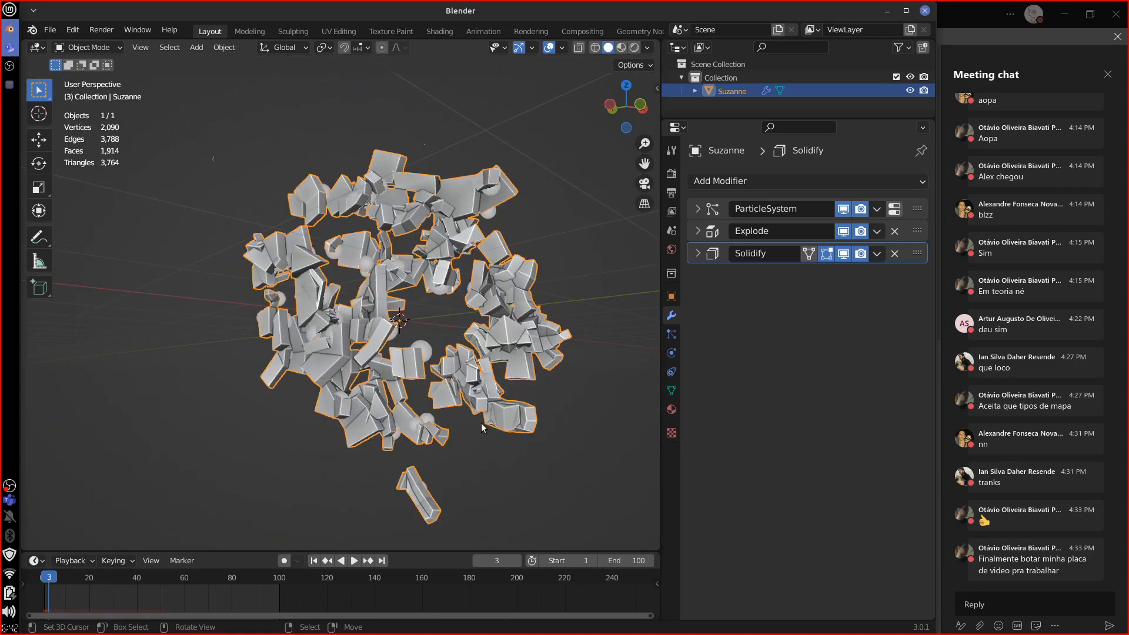
# Remove the Solidify and Explode modifiers and the particle system from the monkey head.
pyautogui.click(895, 253)
pyautogui.click(895, 233)
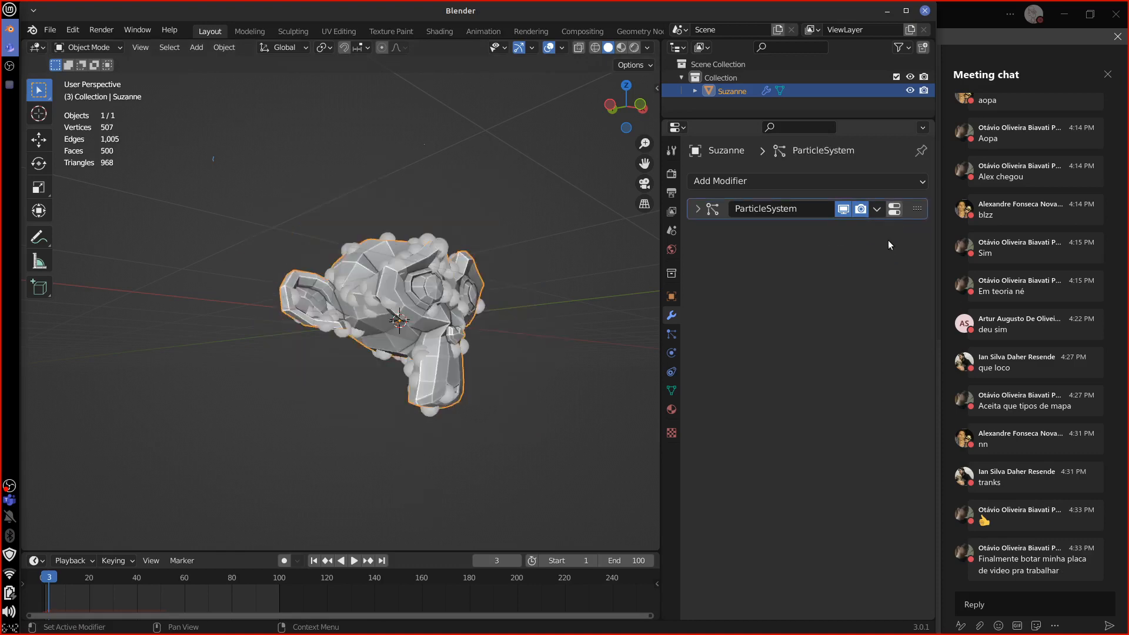
pyautogui.moveTo(531, 438); pyautogui.dragTo(482, 453, button='middle')
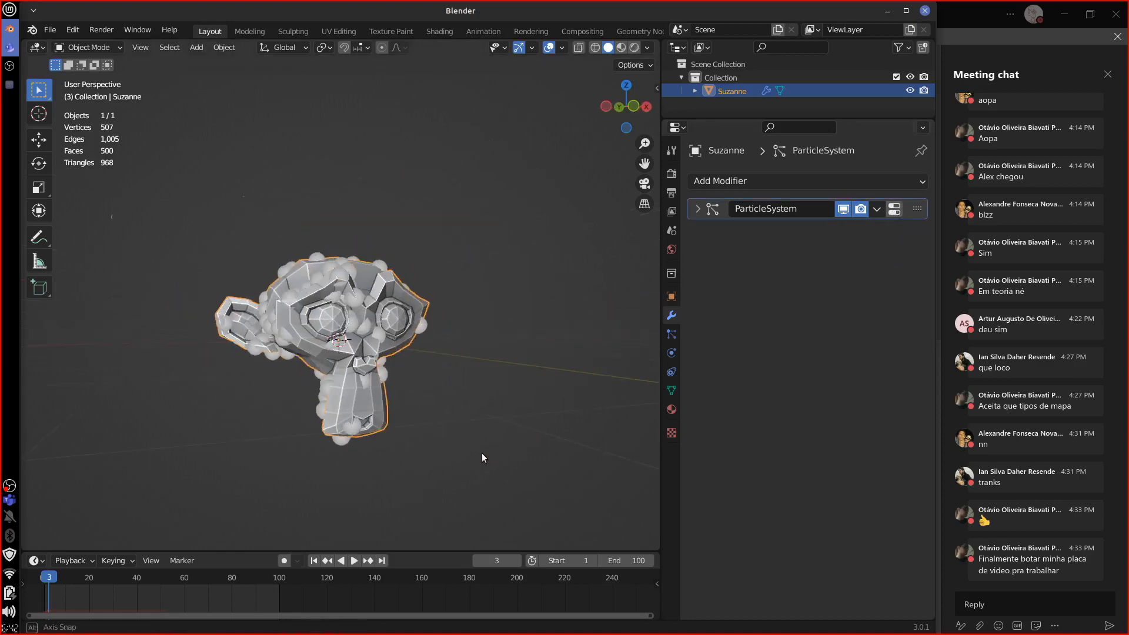
pyautogui.click(895, 180)
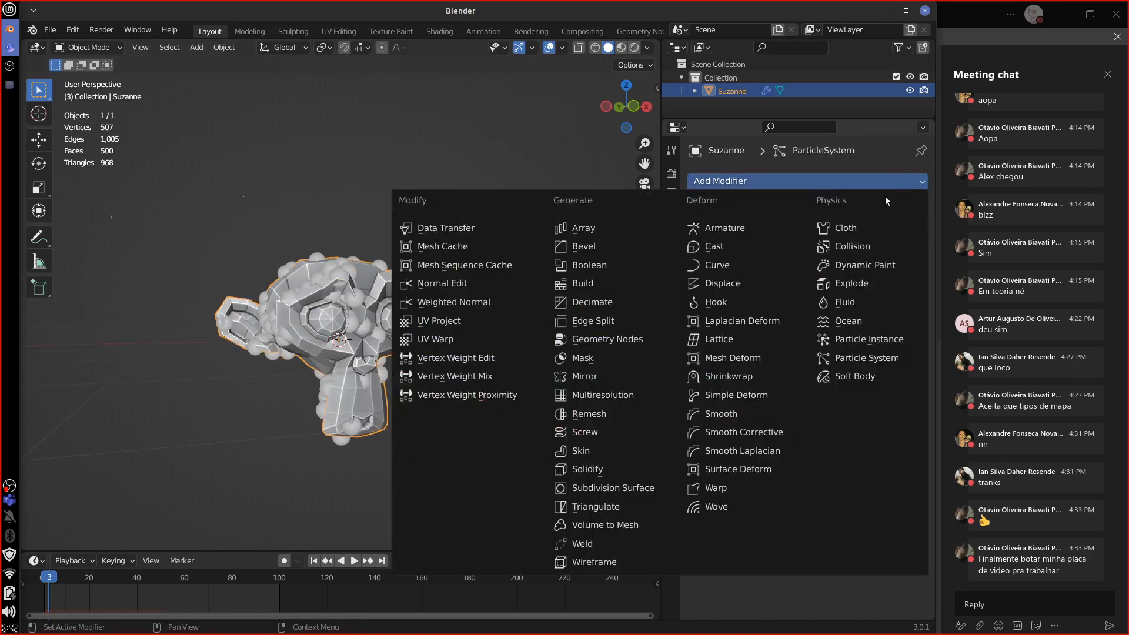
pyautogui.click(862, 176)
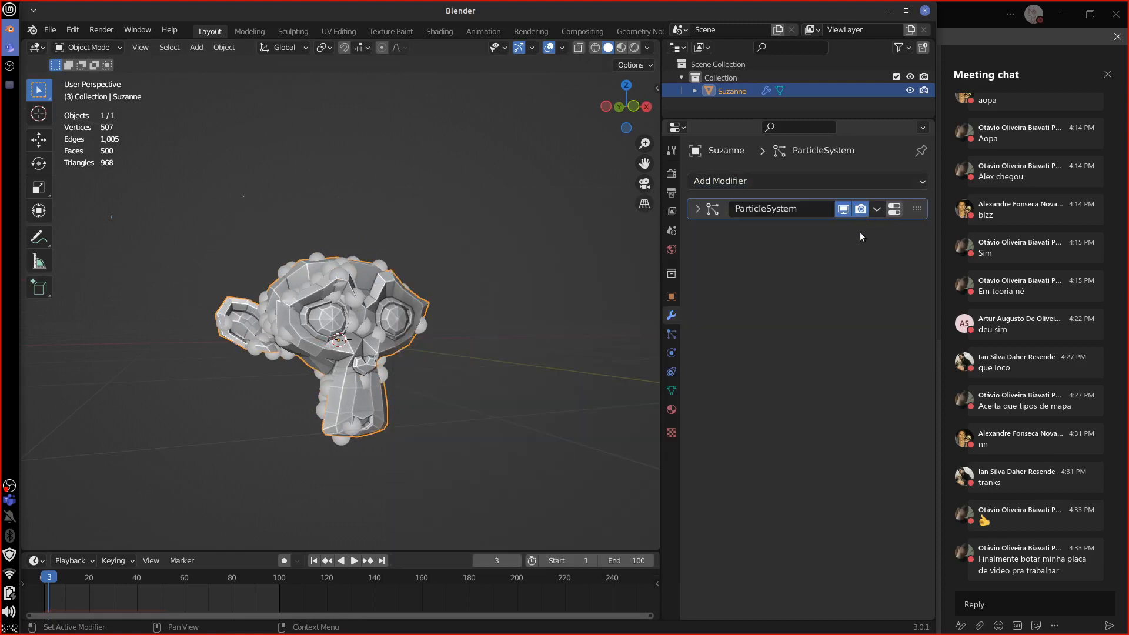
pyautogui.click(894, 209)
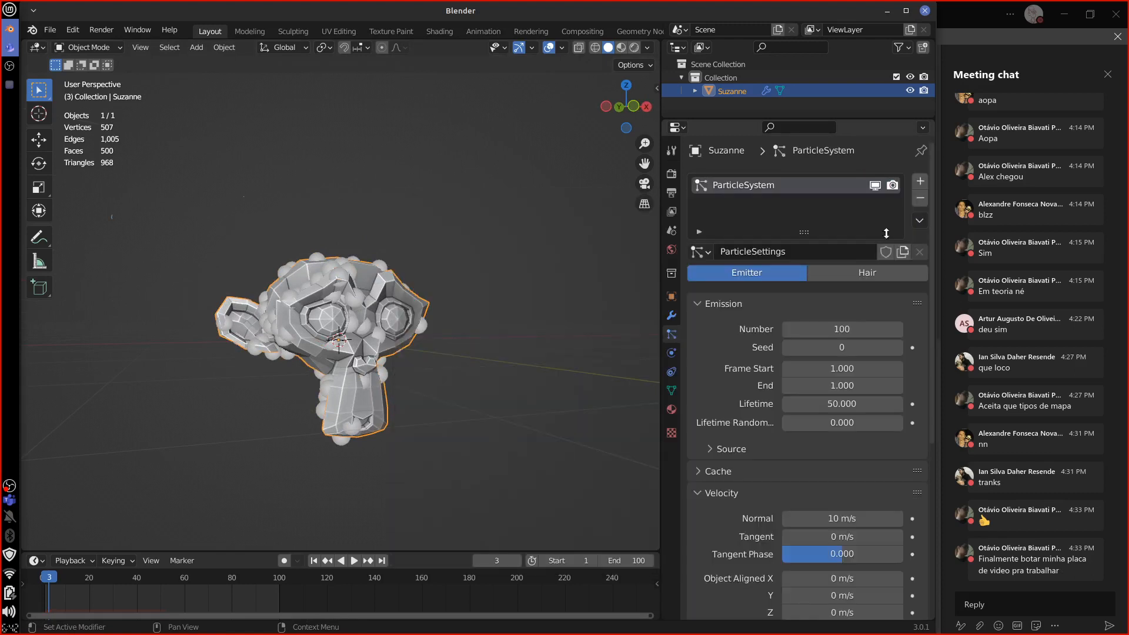
pyautogui.click(920, 198)
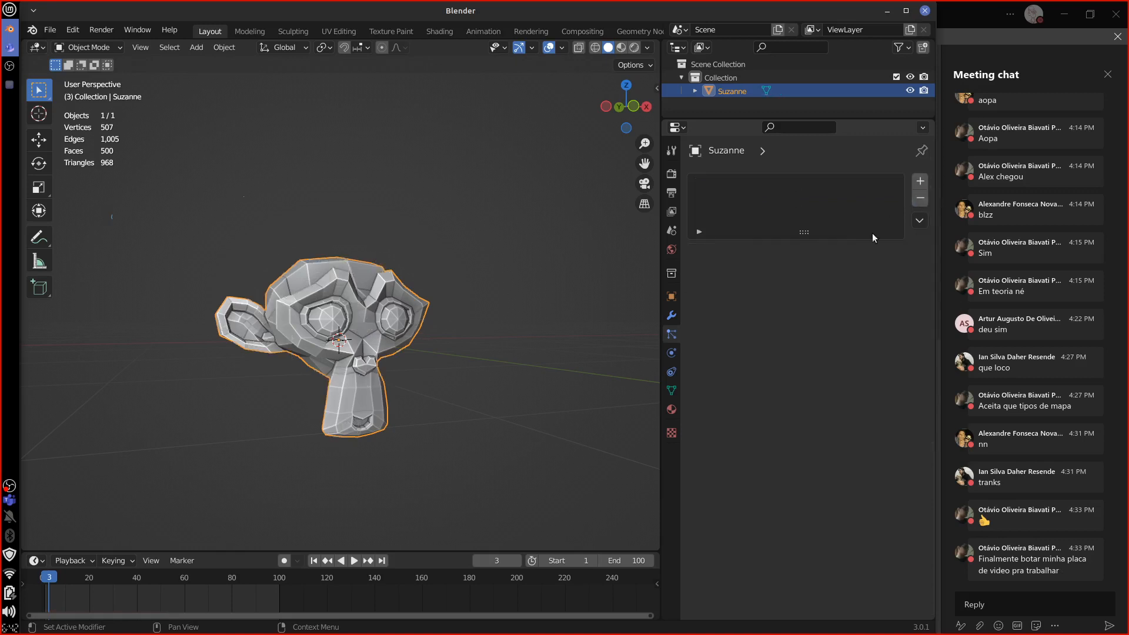
pyautogui.click(671, 315)
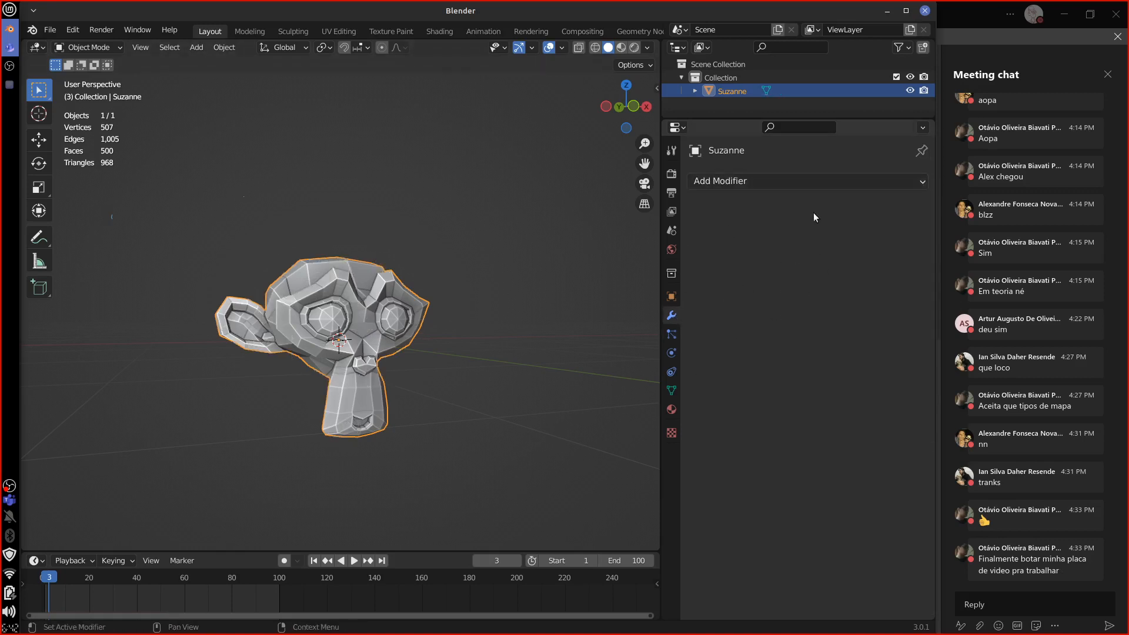
# Add a Cloth modifier to the monkey head.
pyautogui.moveTo(495, 415); pyautogui.dragTo(519, 376, button='middle')
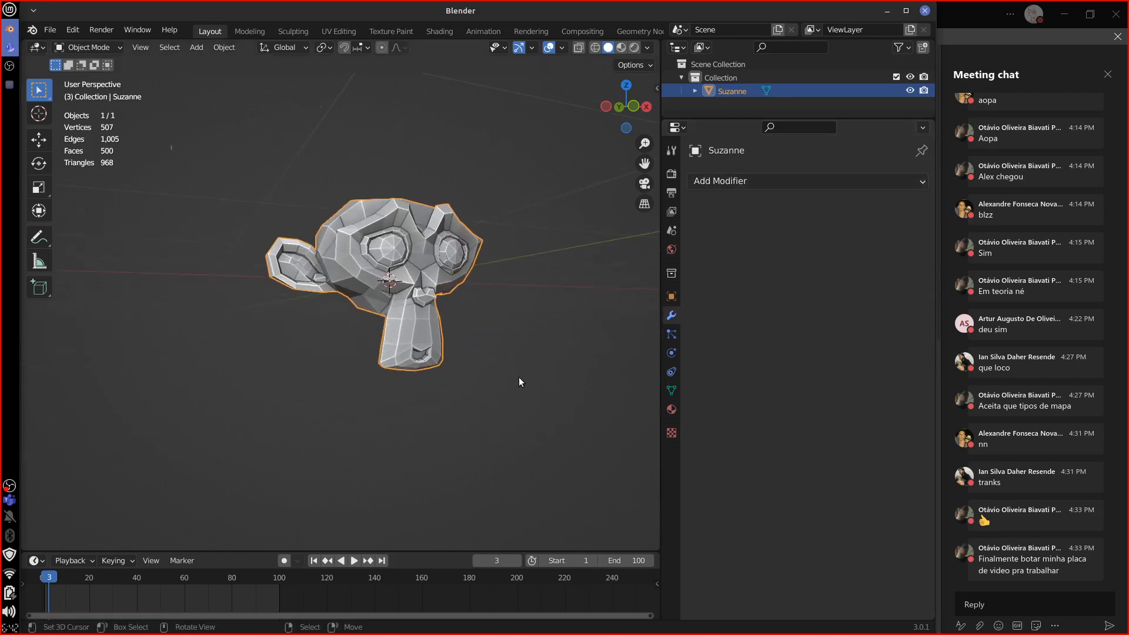
pyautogui.scroll(-2, 517, 383)
pyautogui.click(839, 181)
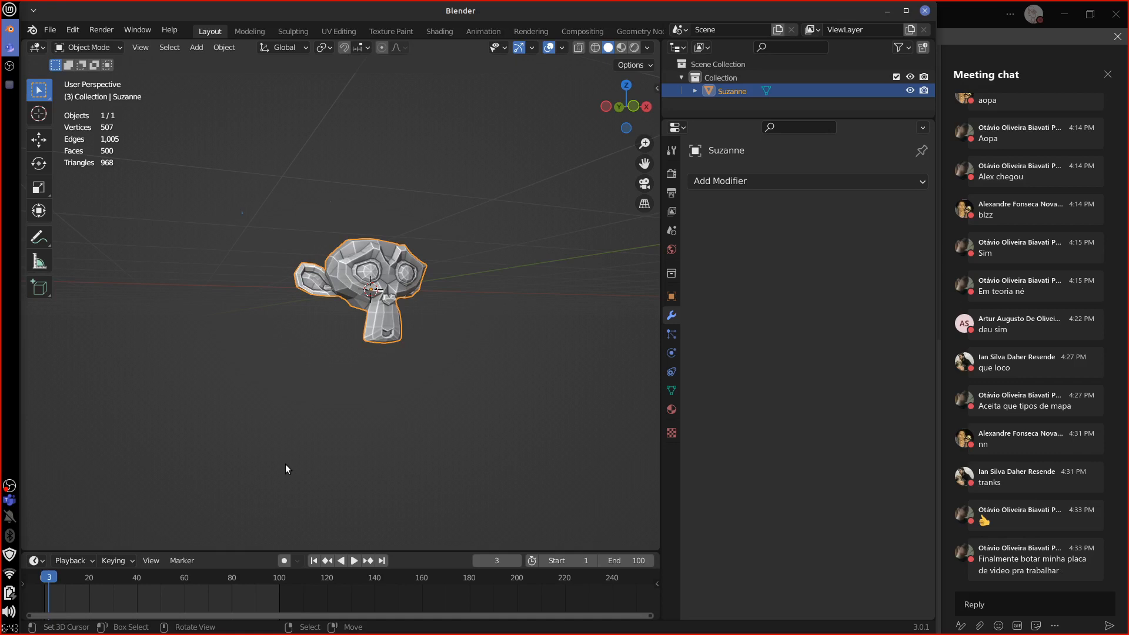
pyautogui.moveTo(472, 421)
pyautogui.mouseDown(button='middle')
pyautogui.moveTo(459, 449)
pyautogui.moveTo(460, 428)
pyautogui.mouseUp(button='middle')
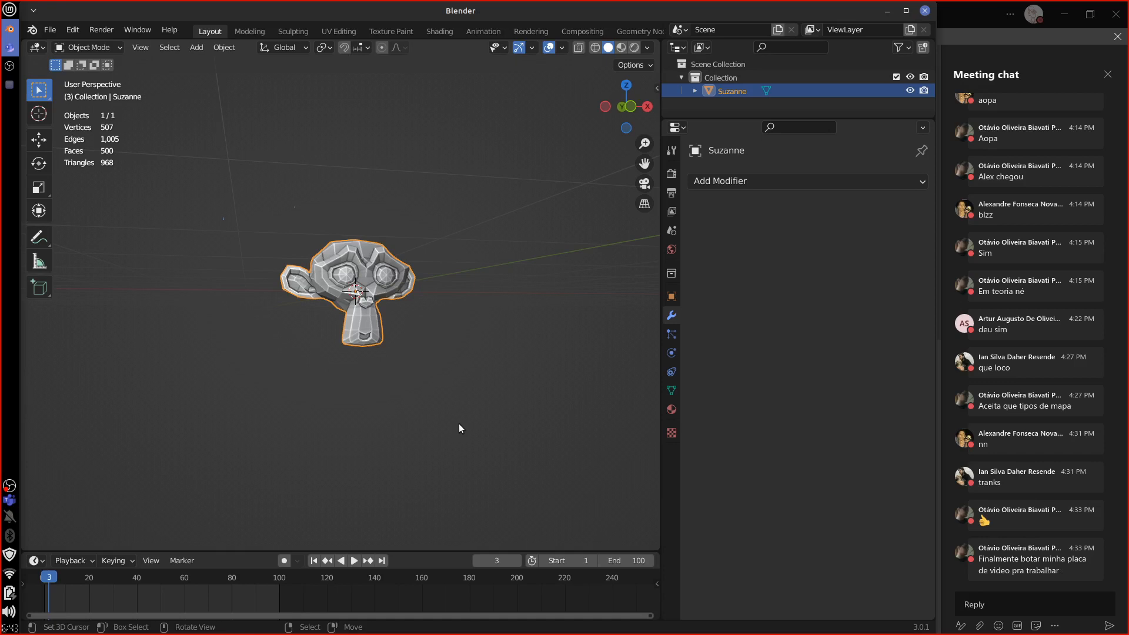
pyautogui.click(764, 179)
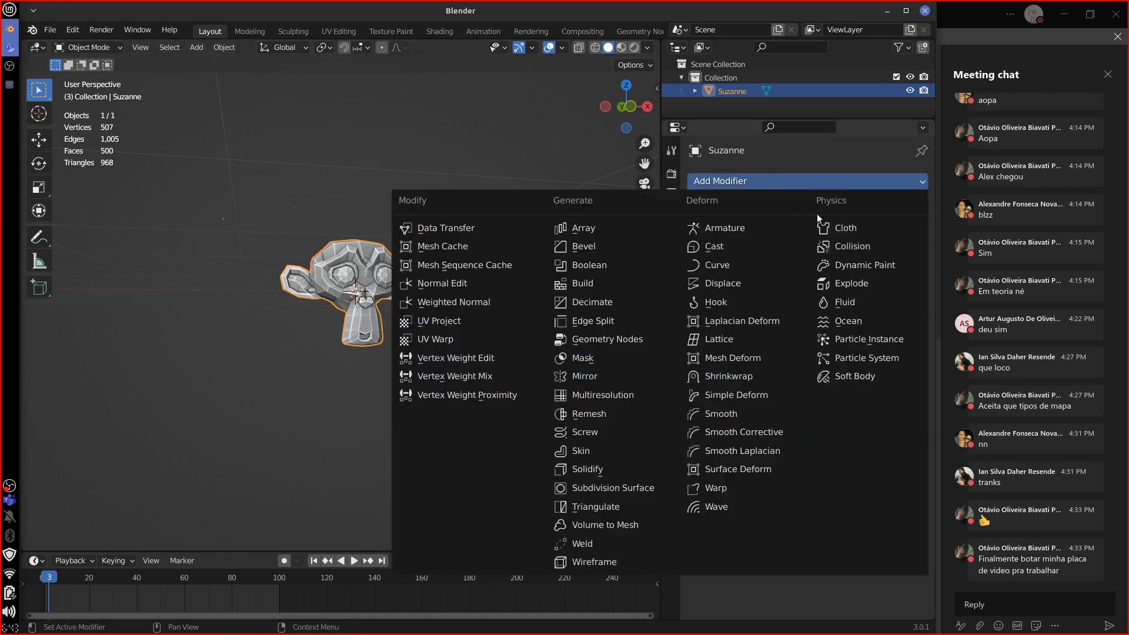
pyautogui.click(871, 228)
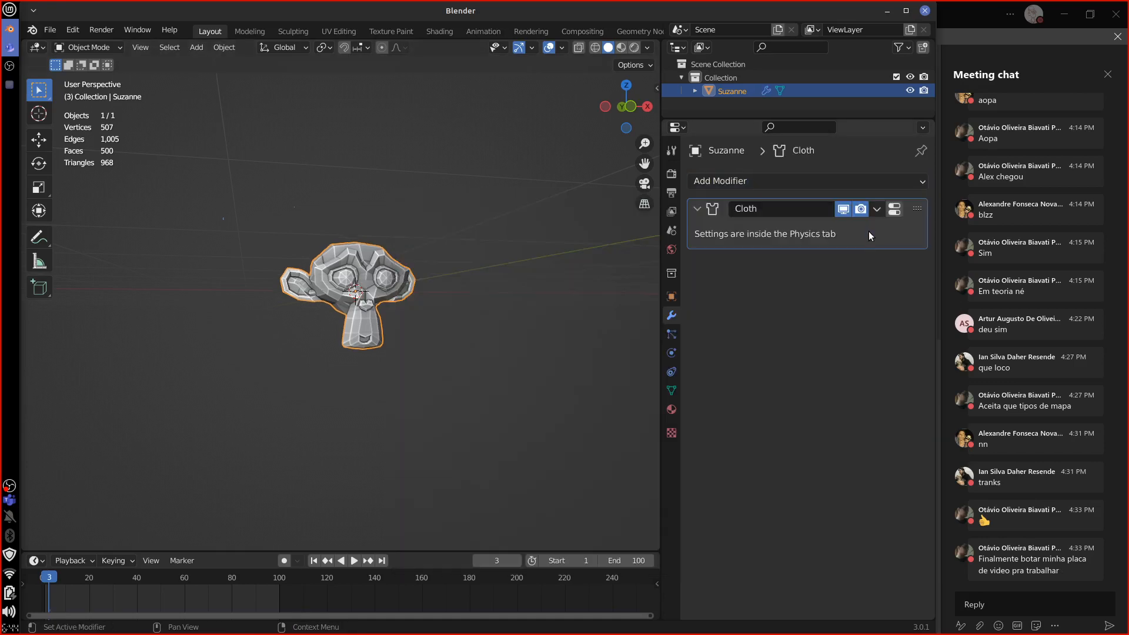
# Enable Pressure in the monkey head's cloth physics settings.
pyautogui.click(672, 352)
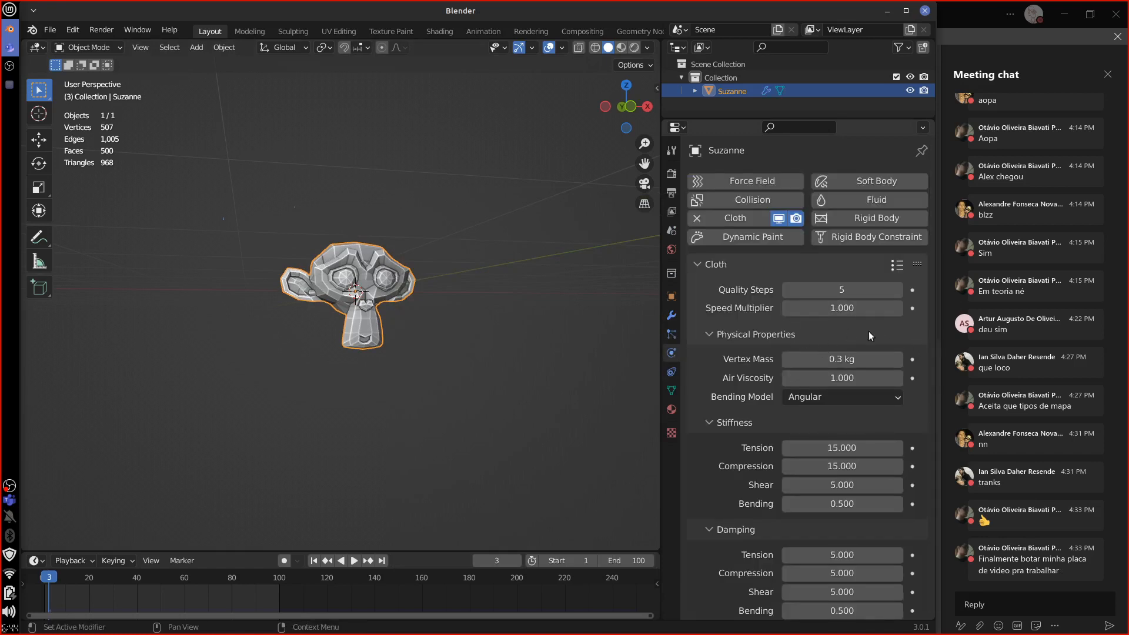
pyautogui.moveTo(933, 376); pyautogui.dragTo(923, 472)
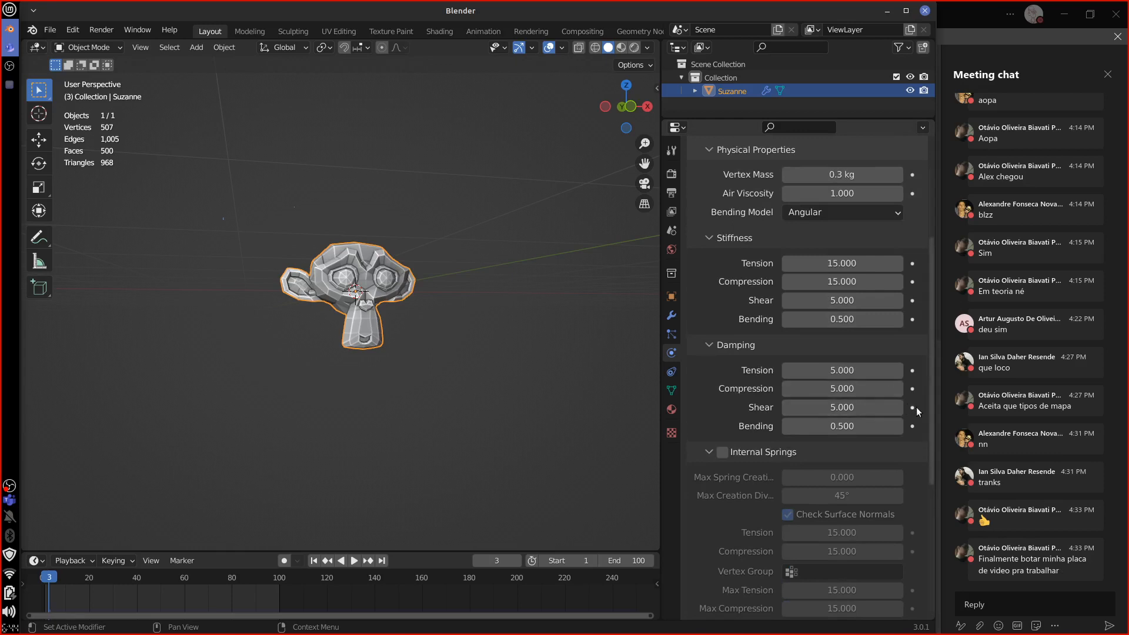
pyautogui.scroll(-3, 846, 404)
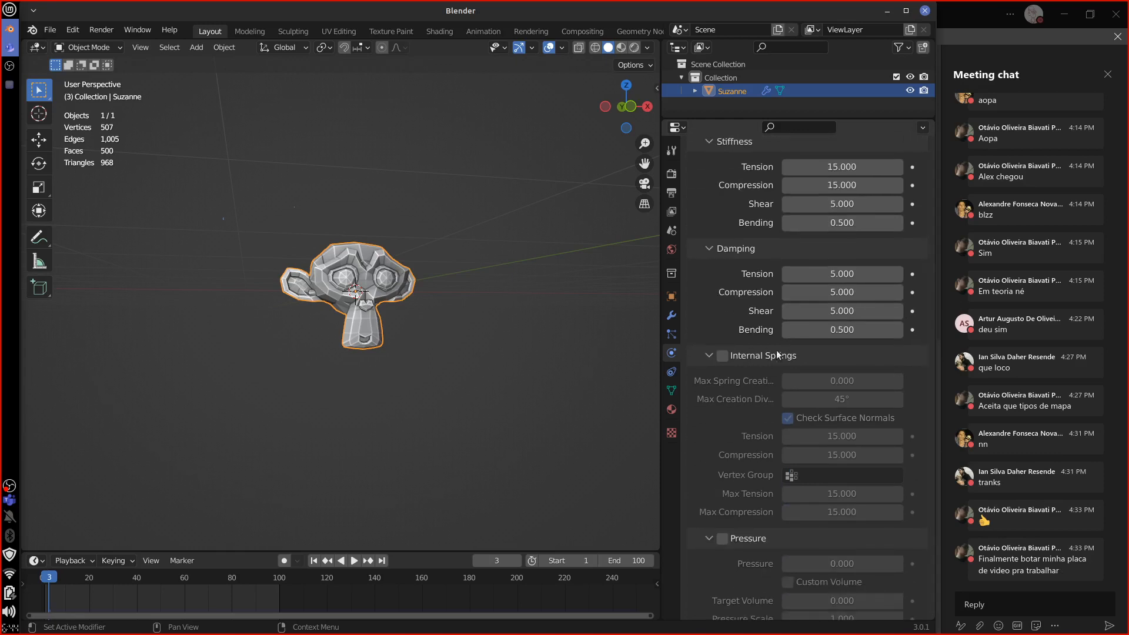
pyautogui.scroll(-2, 930, 499)
pyautogui.click(722, 474)
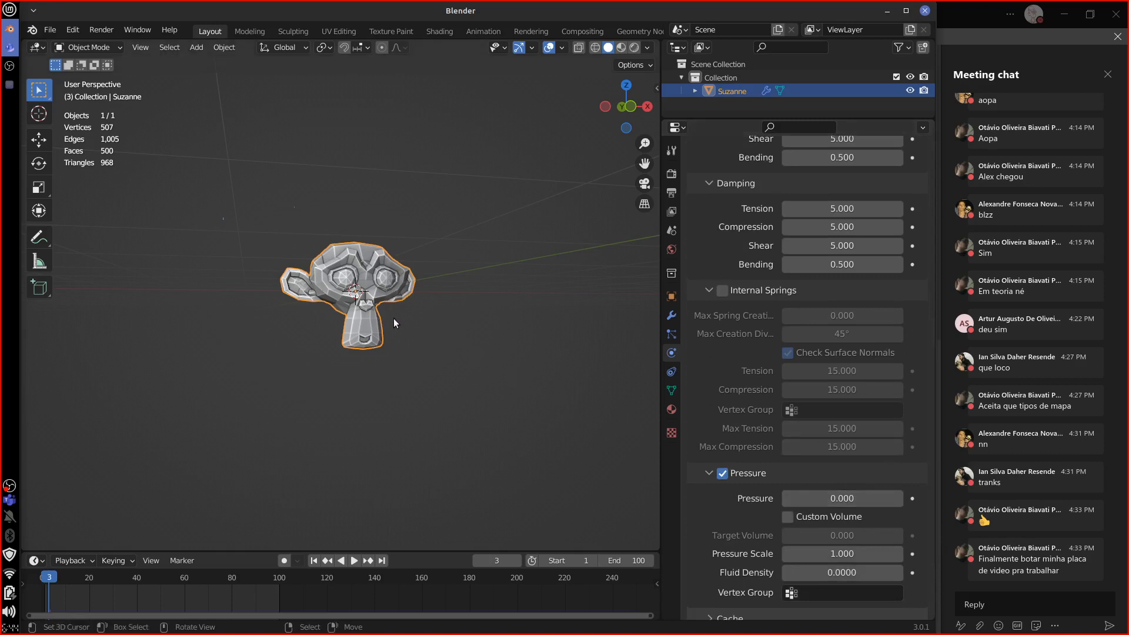
# Place the 3D cursor below the monkey head and add a plane there.
pyautogui.scroll(6, 394, 320)
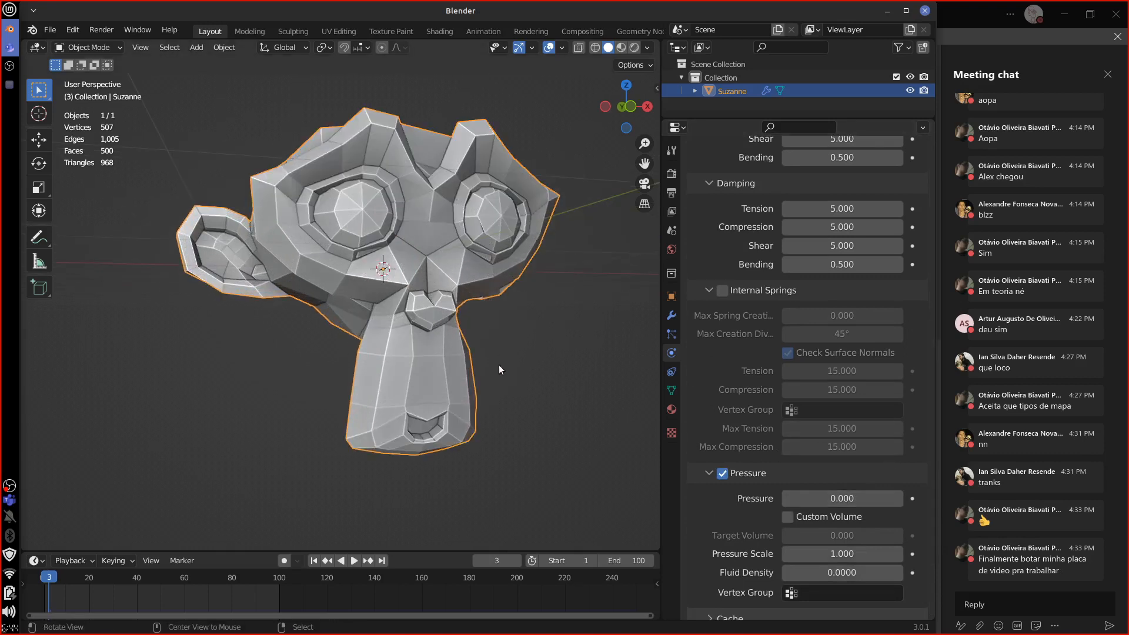
pyautogui.scroll(-7, 478, 376)
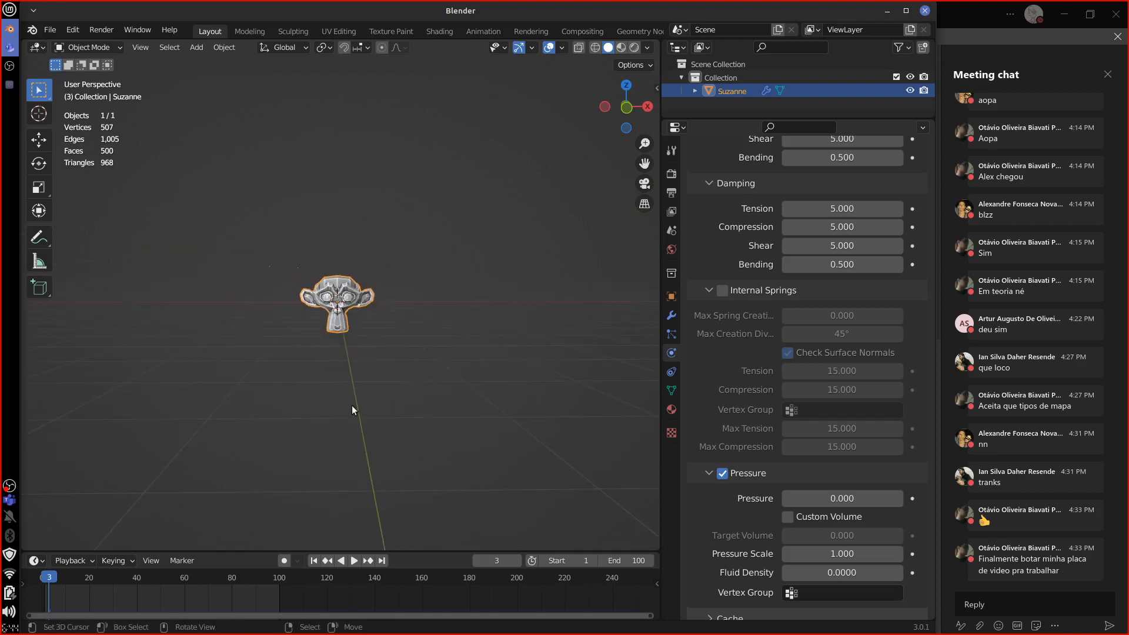
pyautogui.keyDown('shift'); pyautogui.rightClick(349, 396); pyautogui.keyUp('shift')
pyautogui.press('KP_3')
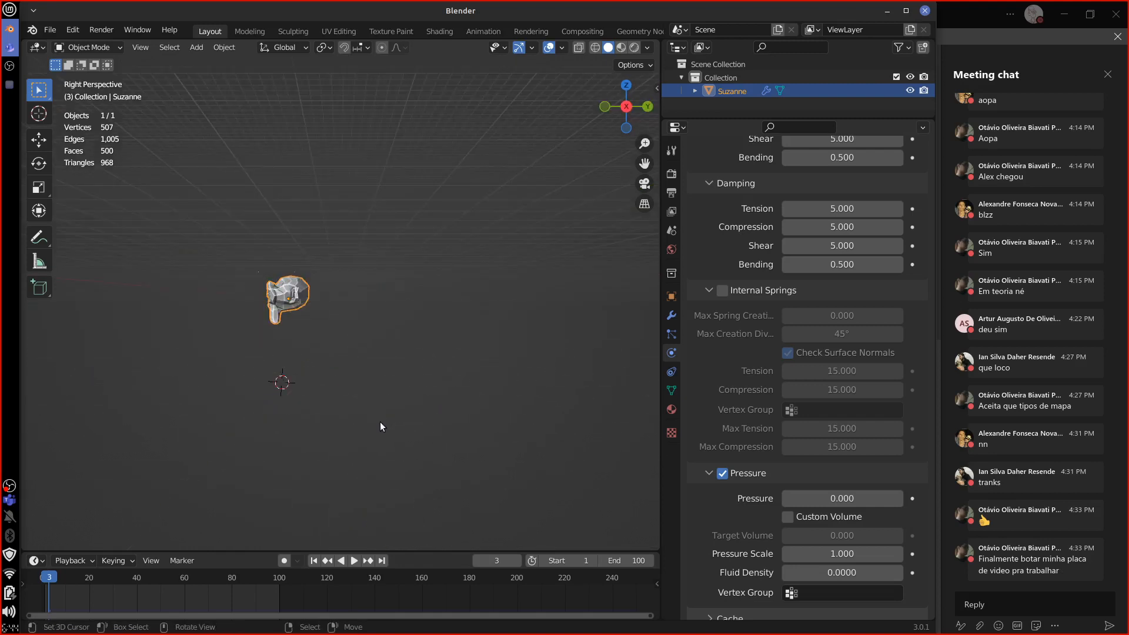
pyautogui.hotkey('shift', 'a')
pyautogui.moveTo(379, 423)
pyautogui.moveTo(372, 362)
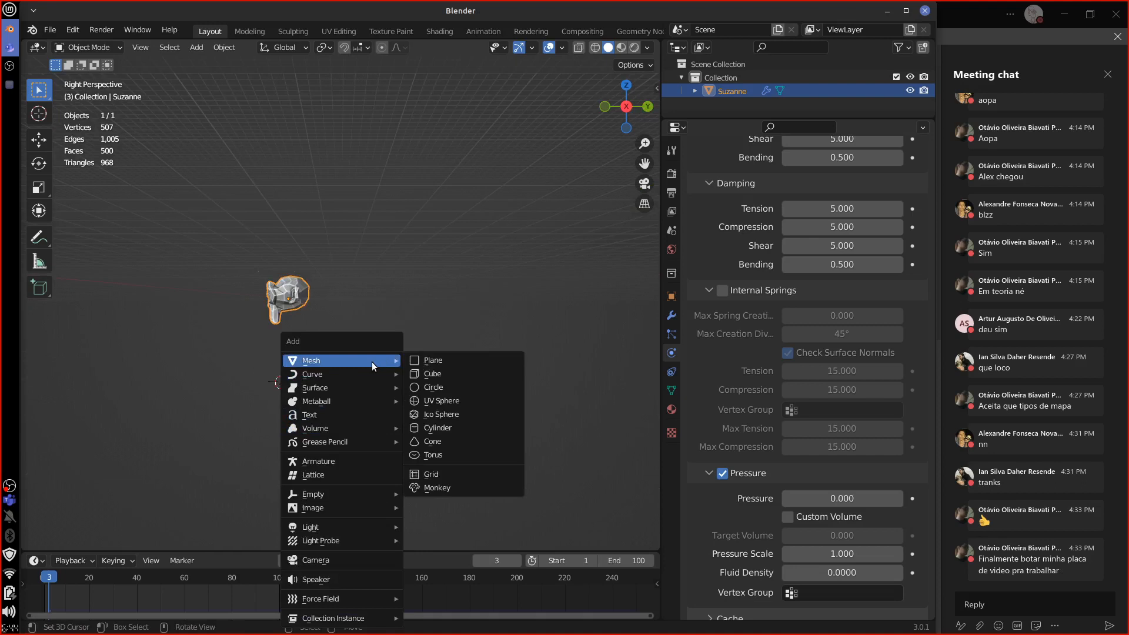
pyautogui.click(474, 365)
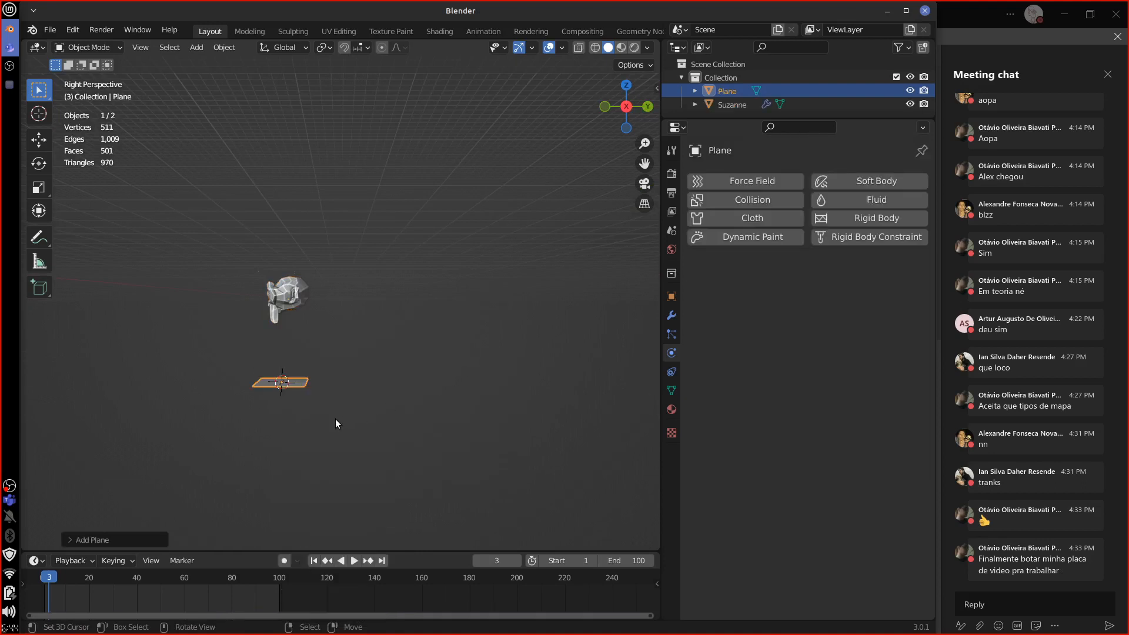
# Scale the plane's mesh up in Edit Mode into a large floor extending well beyond the monkey head, and enable Collision physics on it.
pyautogui.press('Tab')
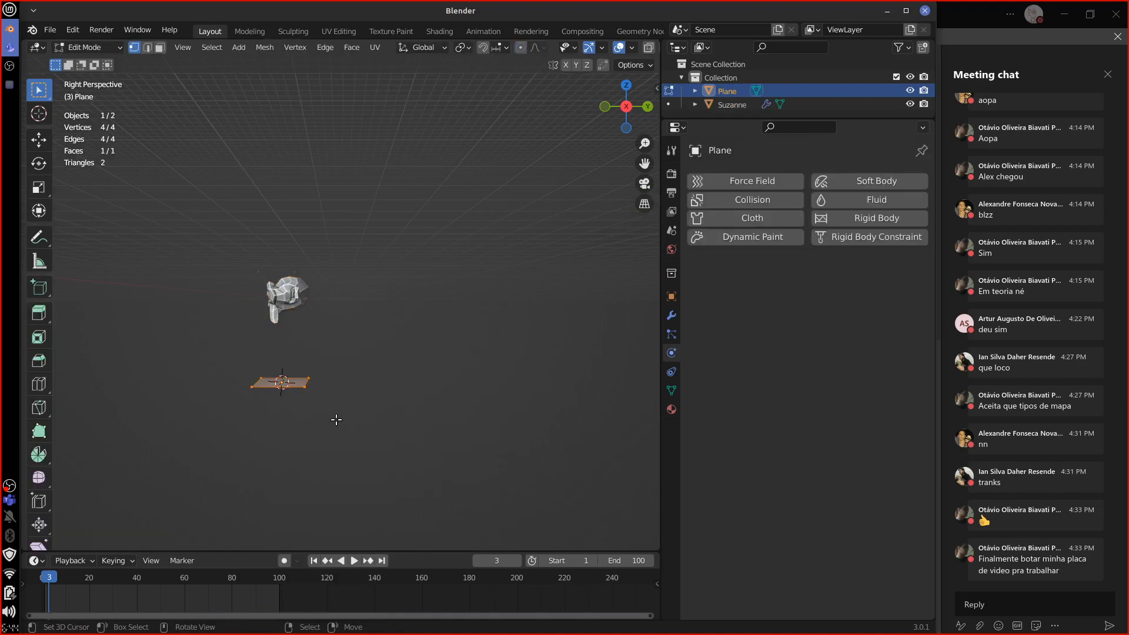
pyautogui.press('s')
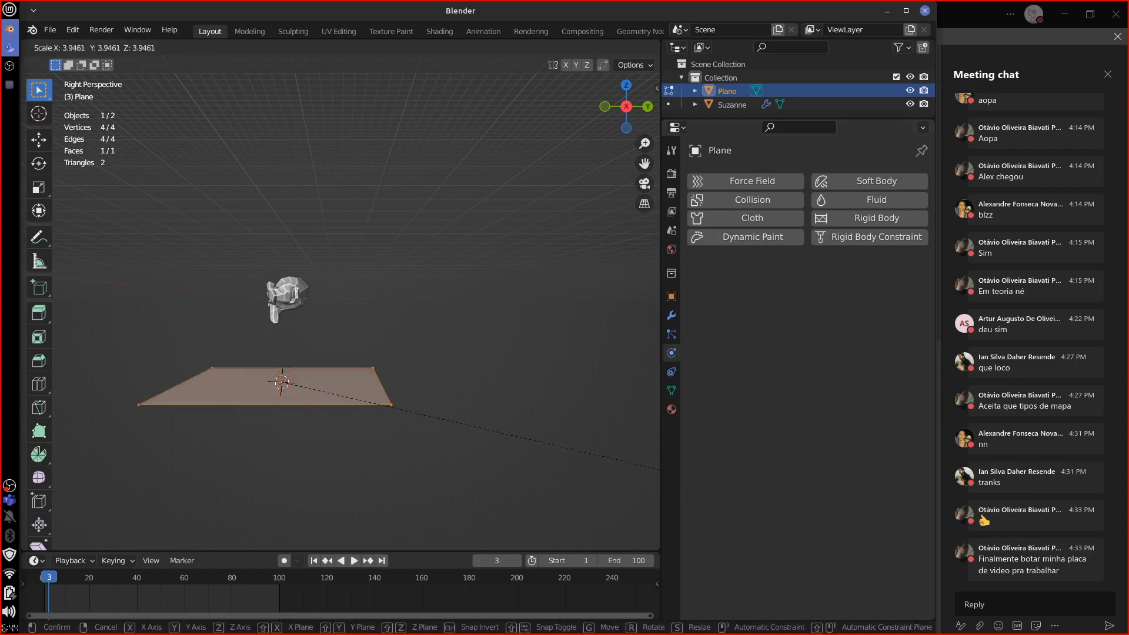
pyautogui.click(887, 525)
pyautogui.press('s')
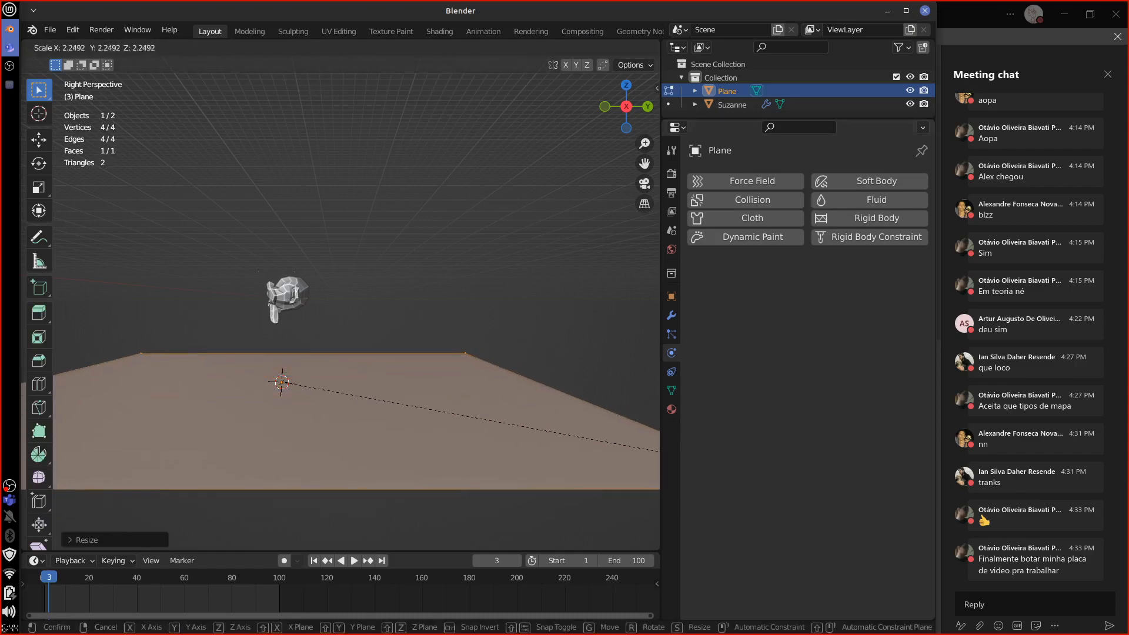
pyautogui.click(737, 273)
pyautogui.press('Tab')
pyautogui.click(747, 200)
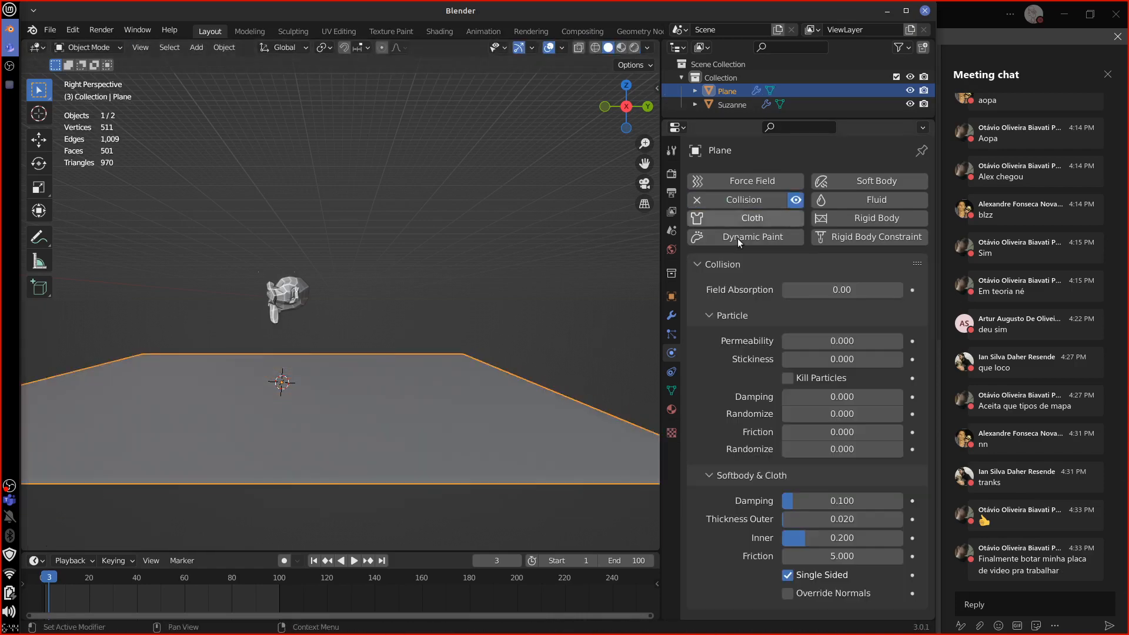
# Delete the vertices of both separate eyeballs from the monkey head's mesh in Edit Mode.
pyautogui.click(303, 303)
pyautogui.moveTo(367, 353); pyautogui.dragTo(503, 361, button='middle')
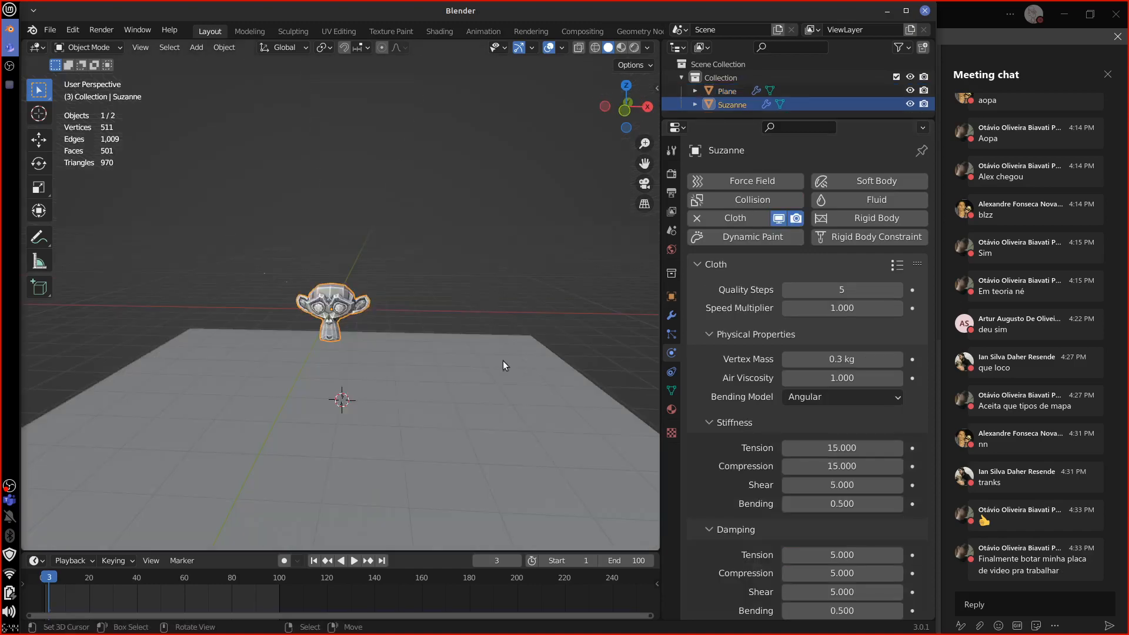
pyautogui.scroll(9, 474, 355)
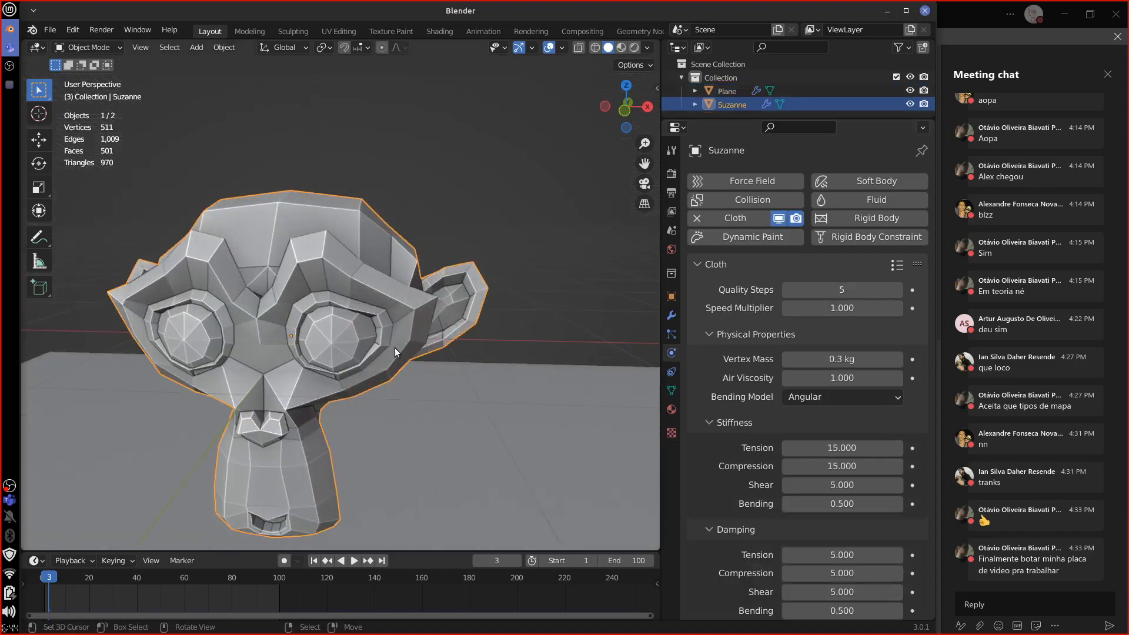
pyautogui.press('Tab')
pyautogui.click(333, 334)
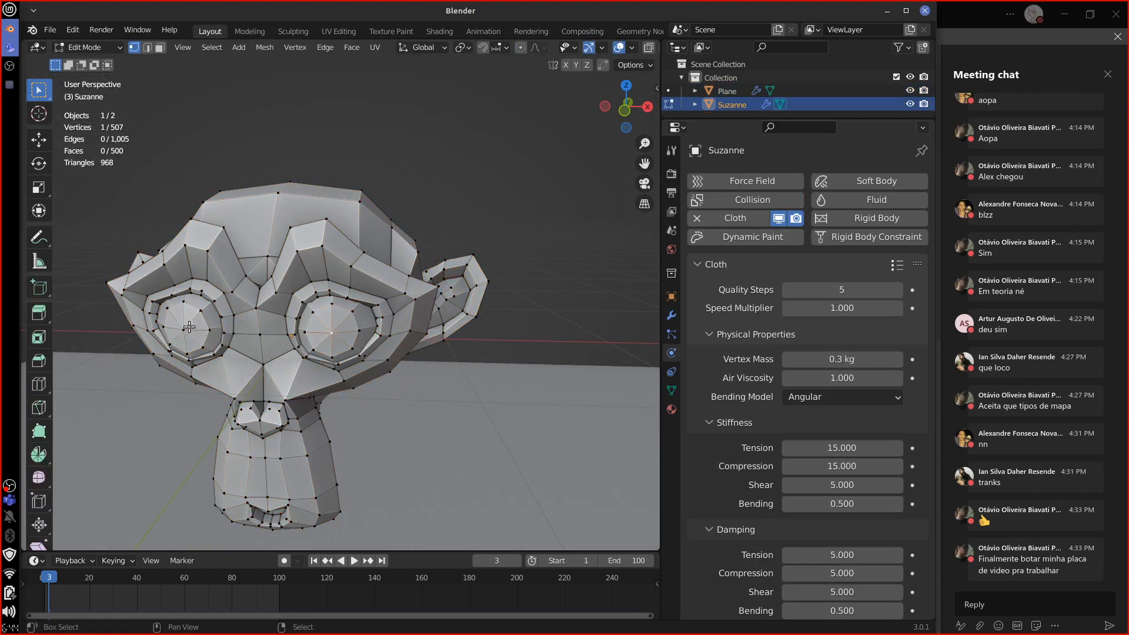
pyautogui.hotkey('ctrl', 'l')
pyautogui.press('x')
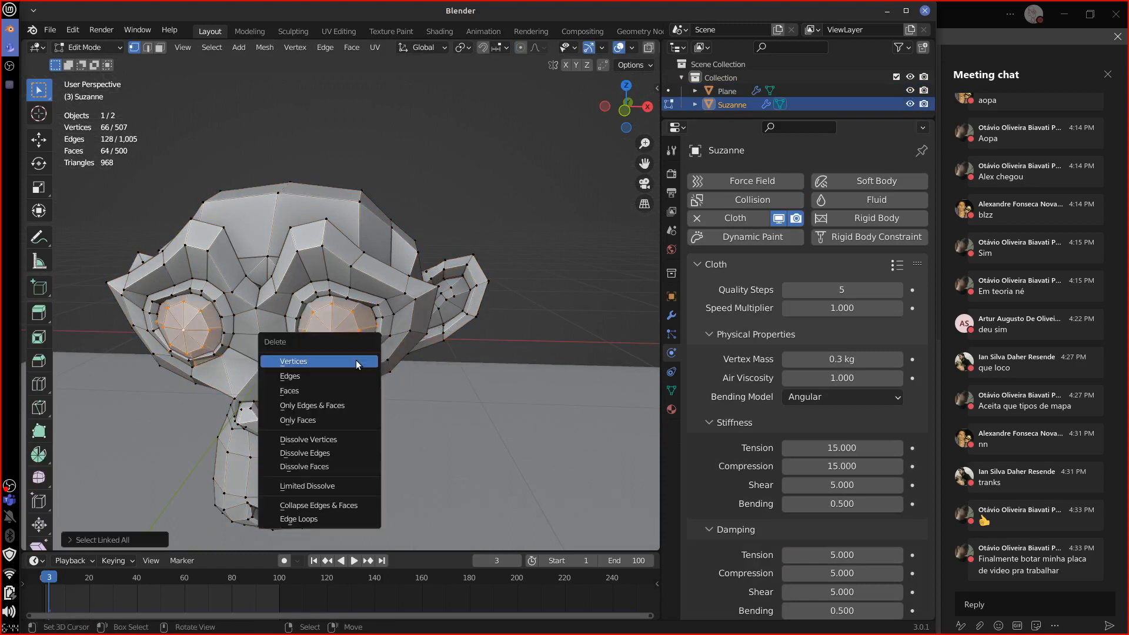
pyautogui.click(355, 362)
# Close the hole of the monkey's own left eye socket by extruding its inner edge loop in place and merging it at the centre.
pyautogui.keyDown('alt'); pyautogui.click(358, 357); pyautogui.keyUp('alt')
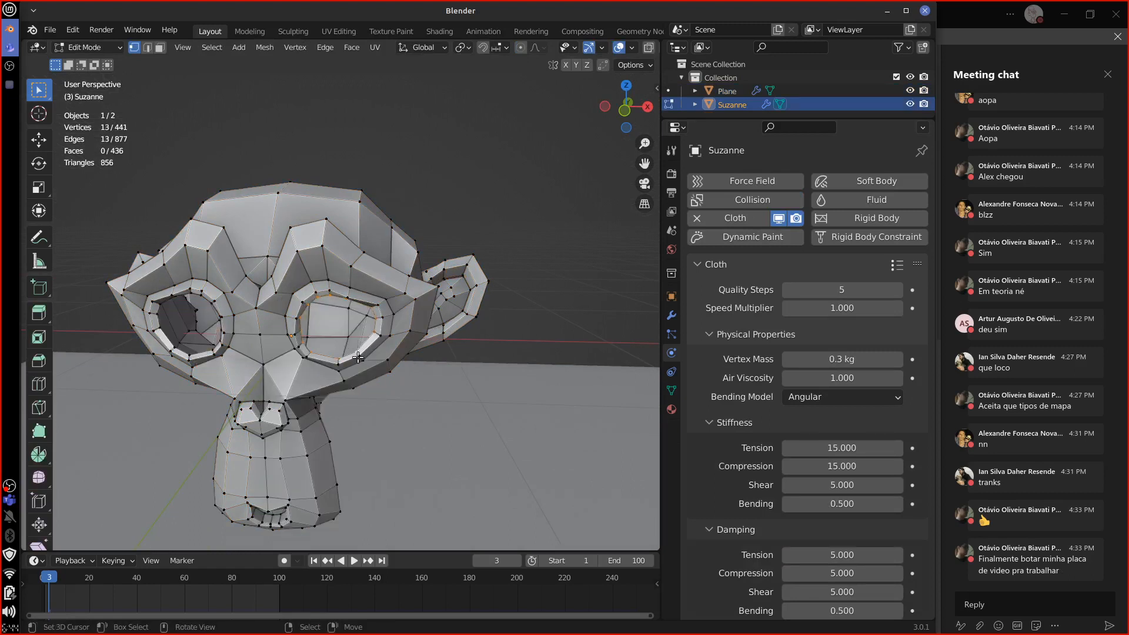
pyautogui.press('e')
pyautogui.rightClick(361, 360)
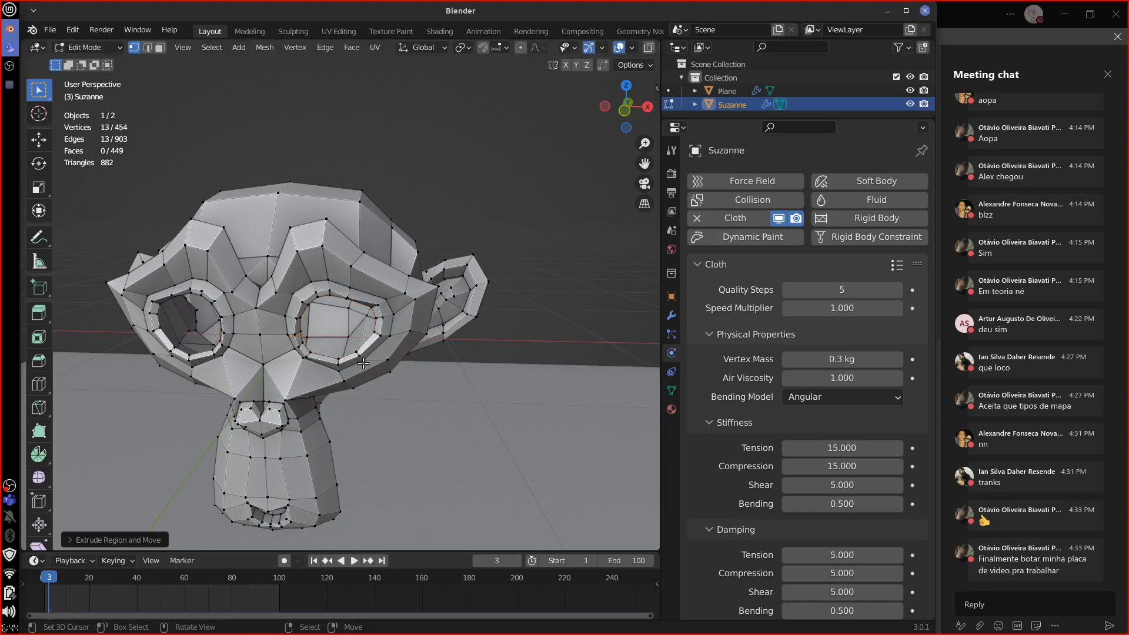
pyautogui.press('m')
pyautogui.click(357, 365)
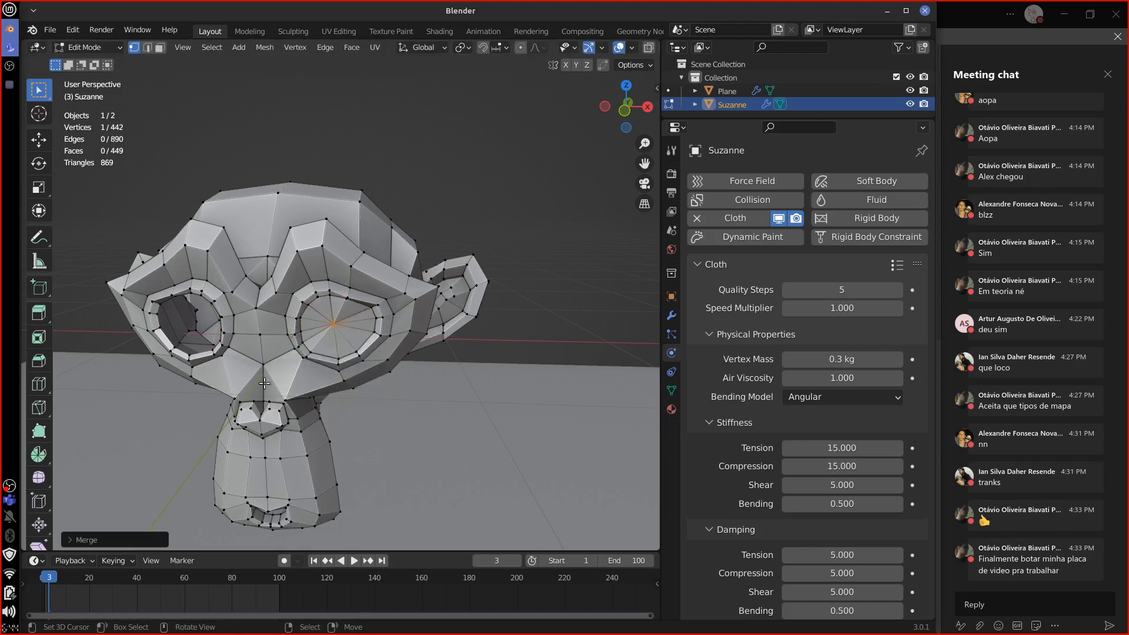
# Close the monkey's right eye socket the same way, merging an extruded copy of its edge loop at the centre, and return to Object Mode.
pyautogui.keyDown('alt'); pyautogui.click(202, 351); pyautogui.keyUp('alt')
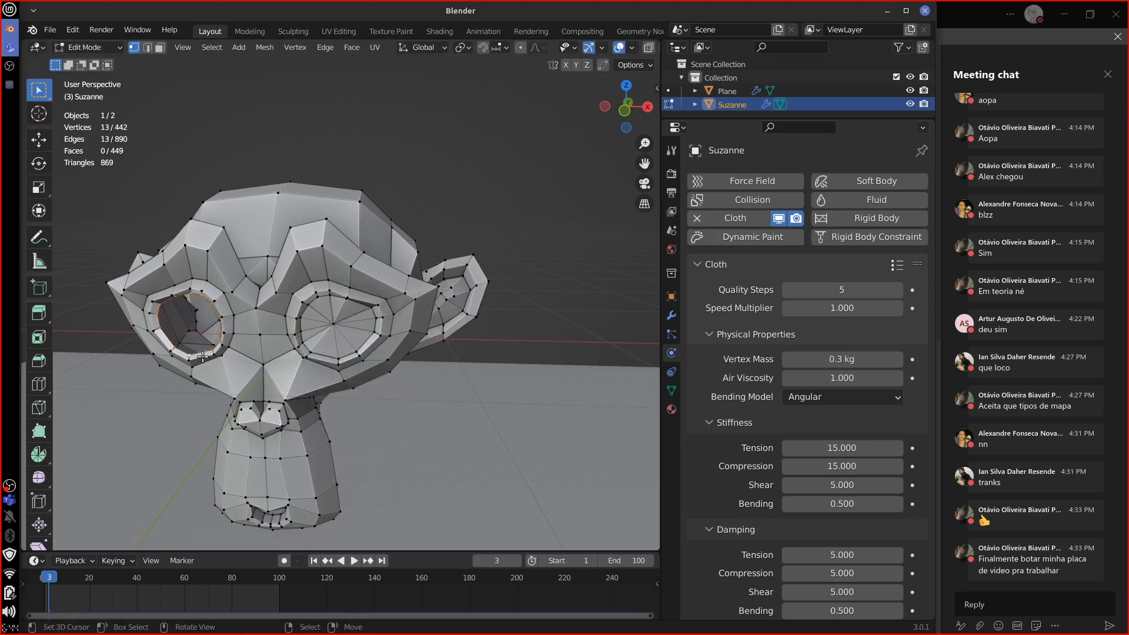
pyautogui.press('e')
pyautogui.rightClick(203, 350)
pyautogui.press('m')
pyautogui.click(205, 354)
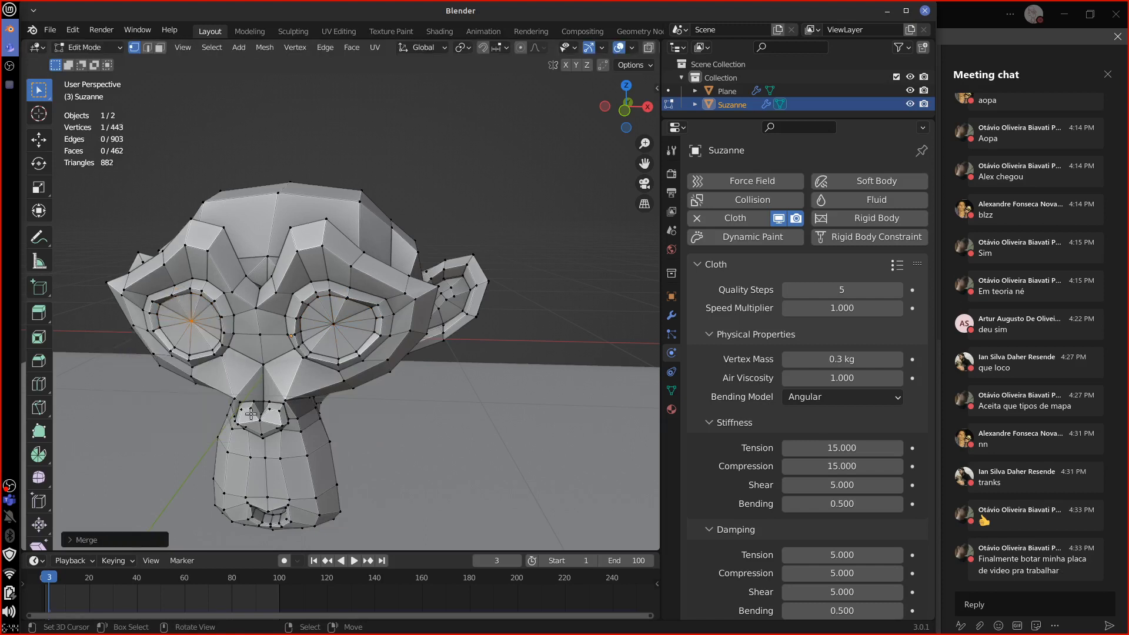
pyautogui.press('Tab')
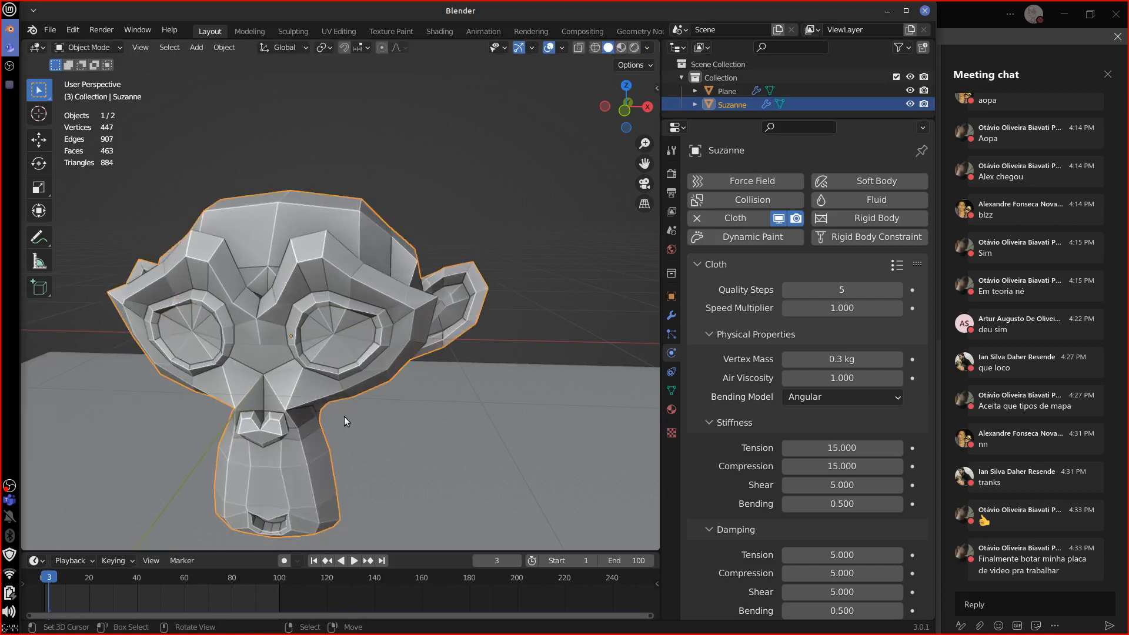
# Play the cloth simulation to watch the closed monkey head fall onto the plane, and stop it.
pyautogui.scroll(-6, 426, 426)
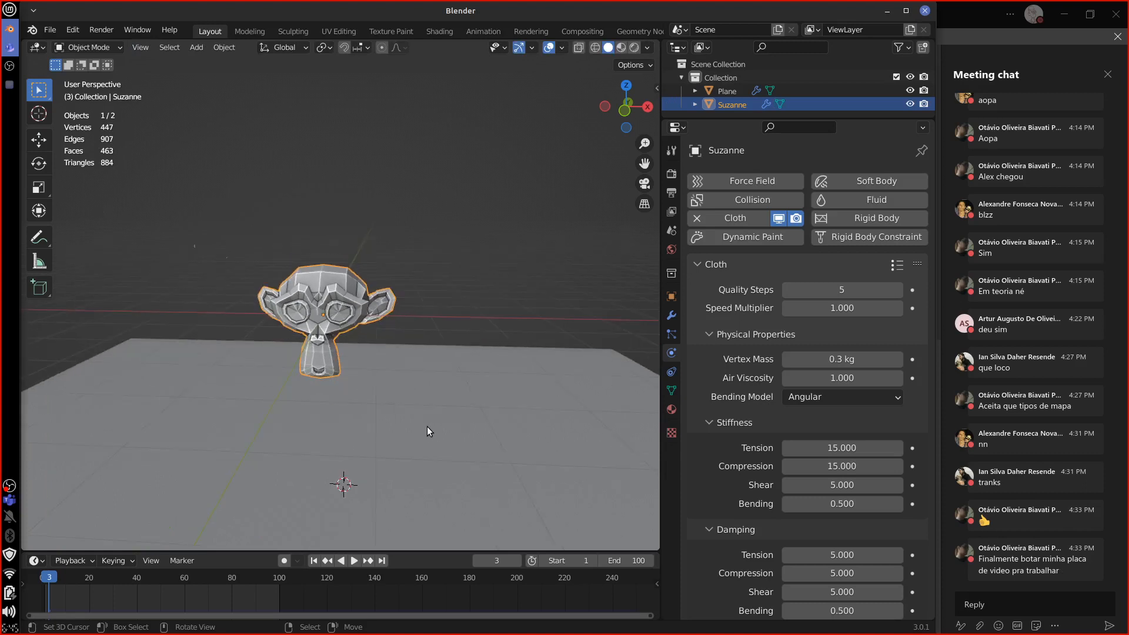
pyautogui.moveTo(430, 418); pyautogui.dragTo(436, 482, button='middle')
pyautogui.press('space')
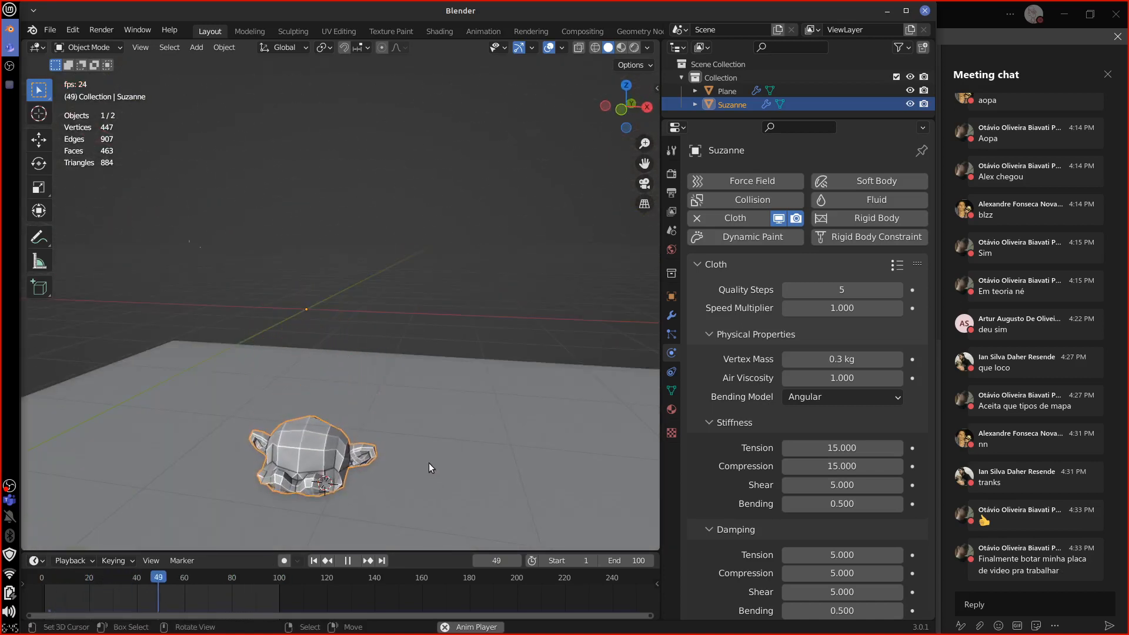
pyautogui.press('Tab')
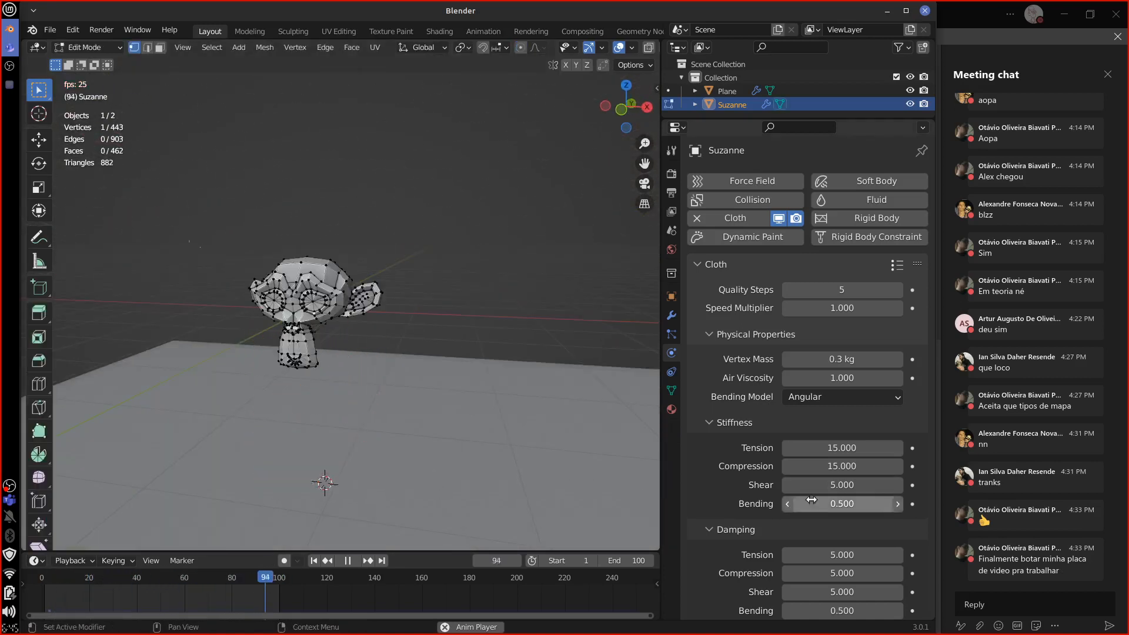
pyautogui.press('space')
pyautogui.press('Tab')
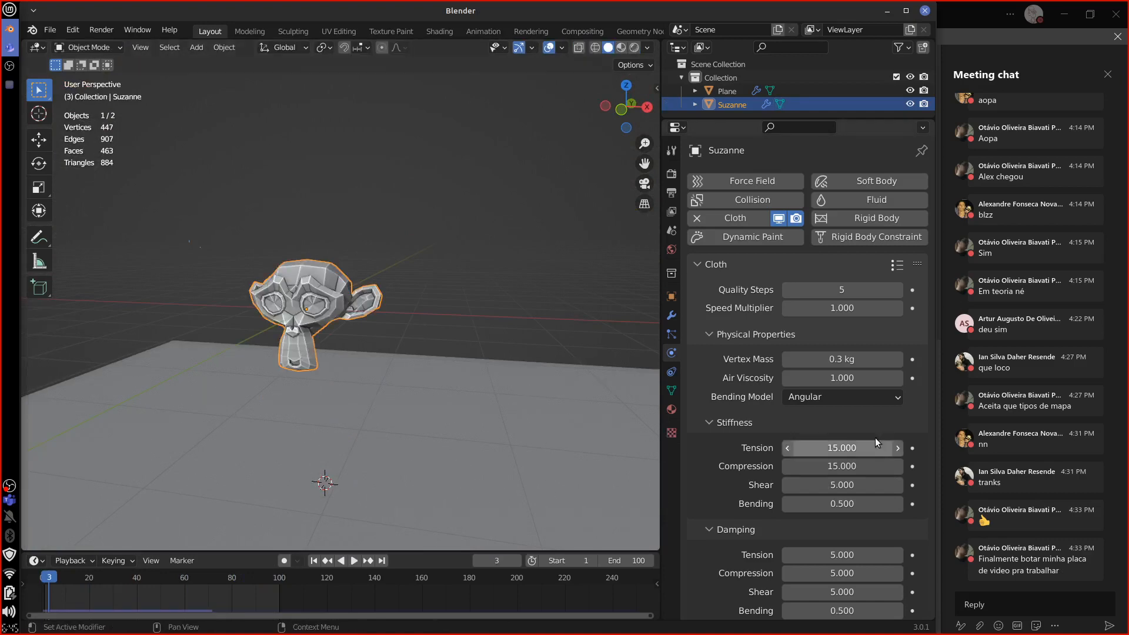
# Set the monkey head's cloth pressure to 1, play the simulation, and stop it.
pyautogui.scroll(-15, 929, 381)
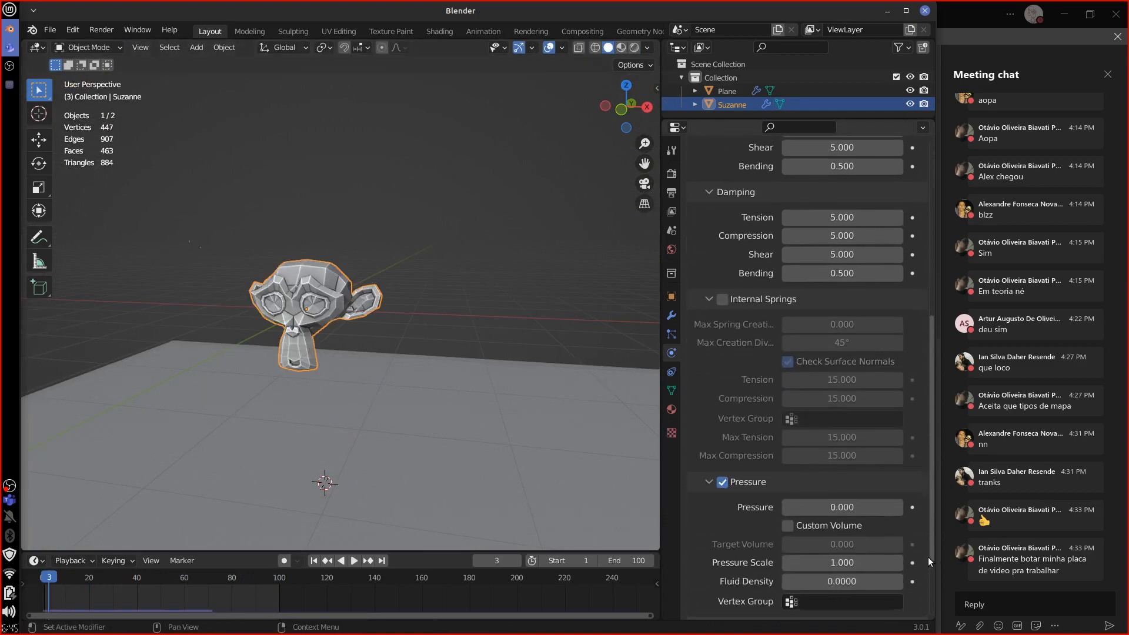
pyautogui.click(857, 415)
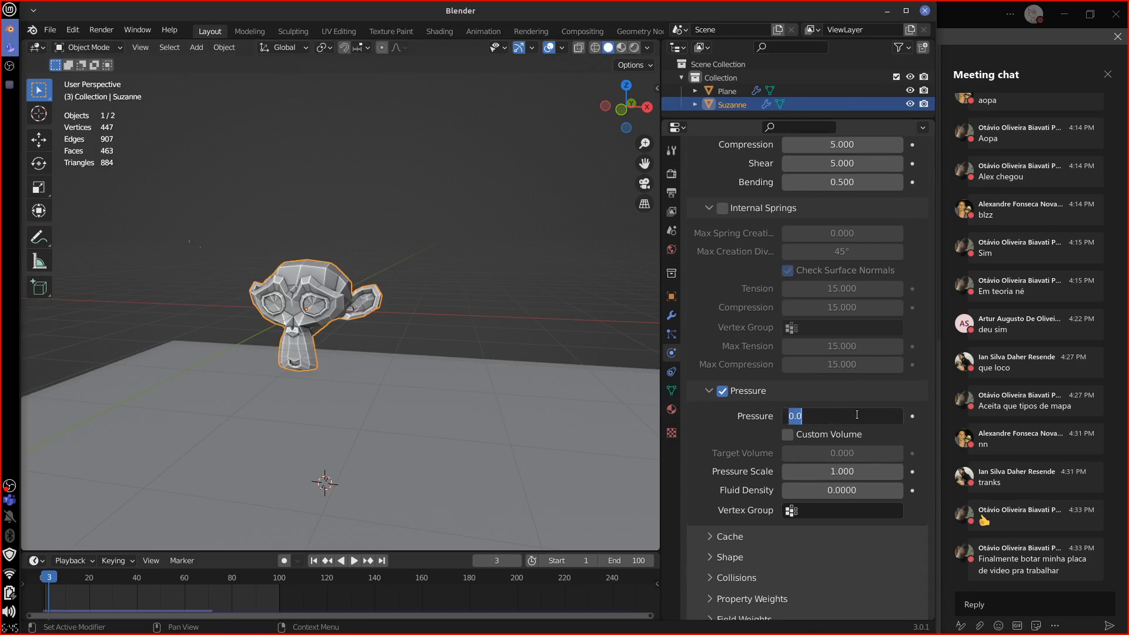
pyautogui.write('1')
pyautogui.press('Return')
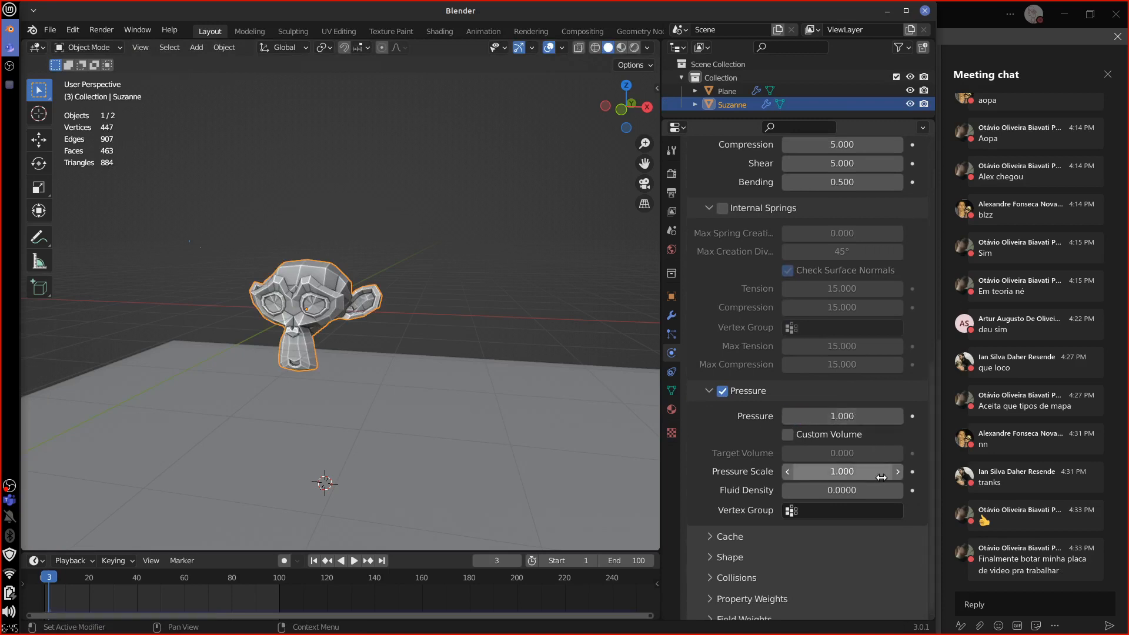
pyautogui.press('space')
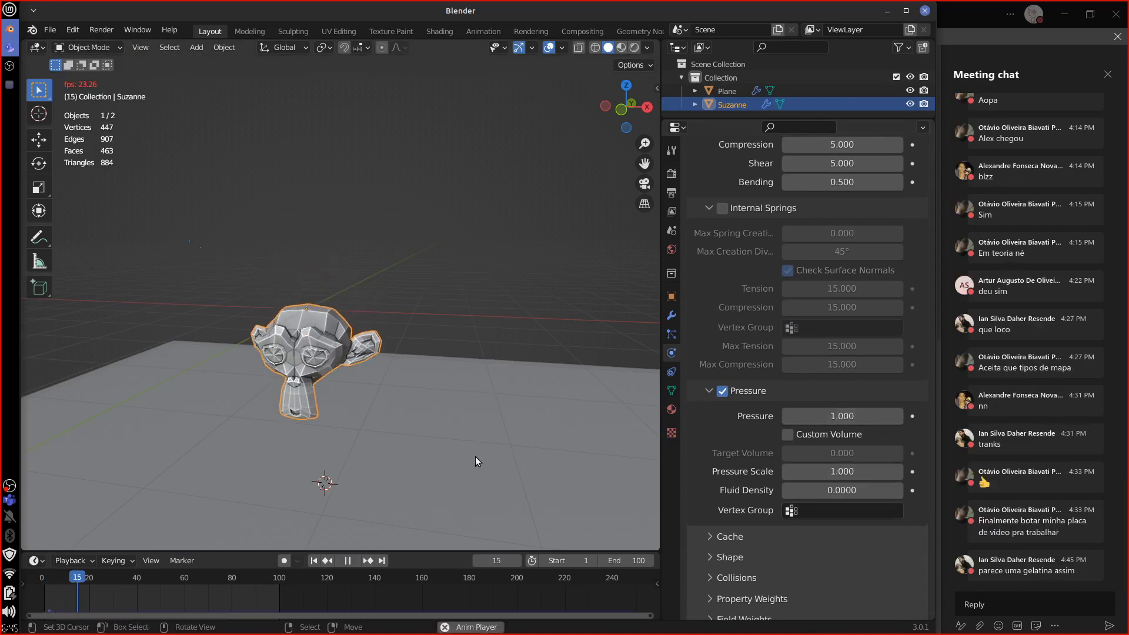
pyautogui.press('Escape')
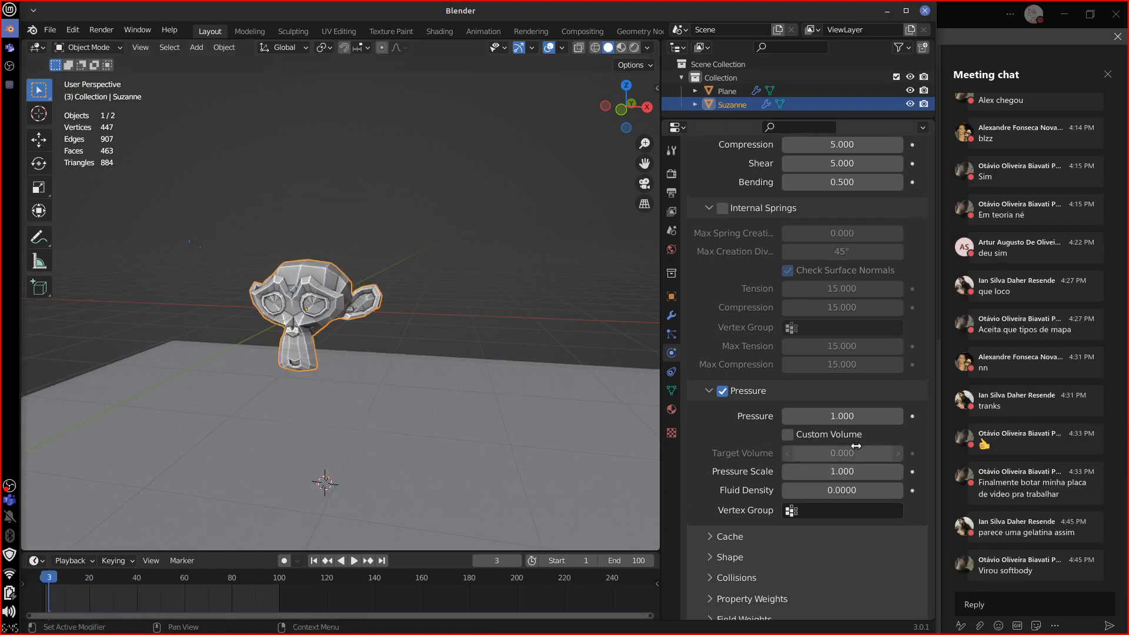
# Set the cloth pressure to 100, play the simulation, and stop it.
pyautogui.click(847, 418)
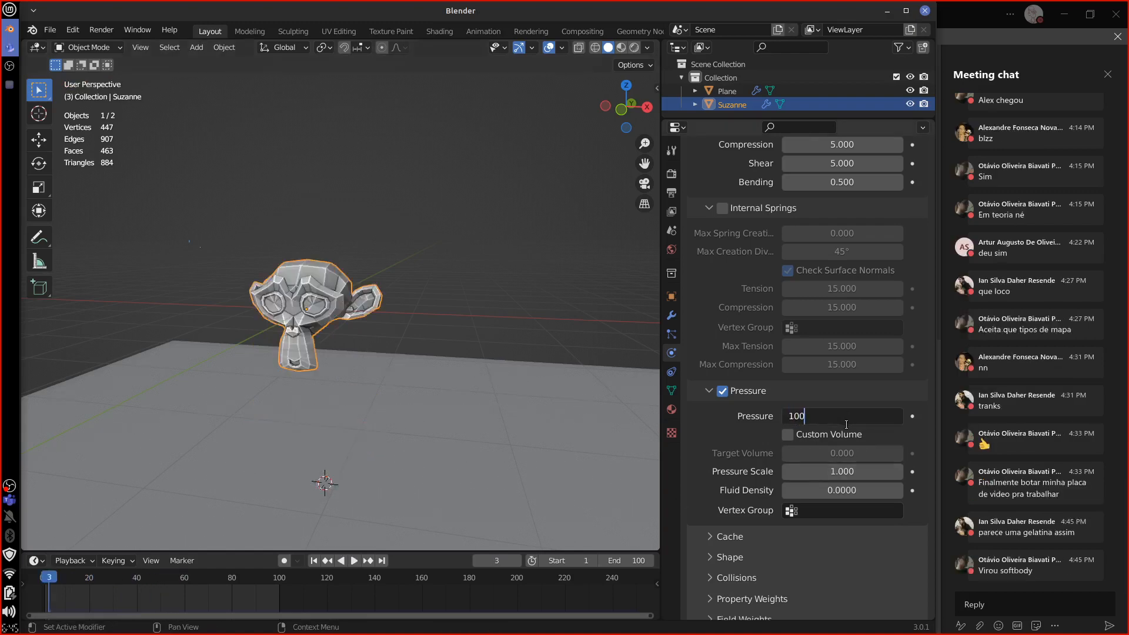
pyautogui.write('100')
pyautogui.press('Return')
pyautogui.press('space')
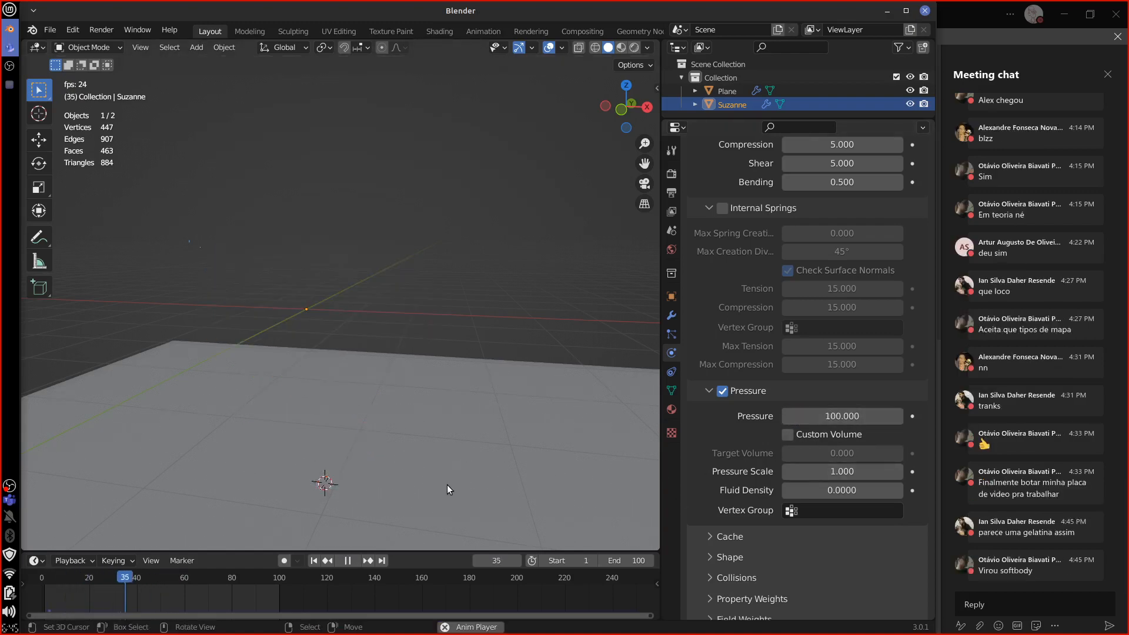
pyautogui.press('Escape')
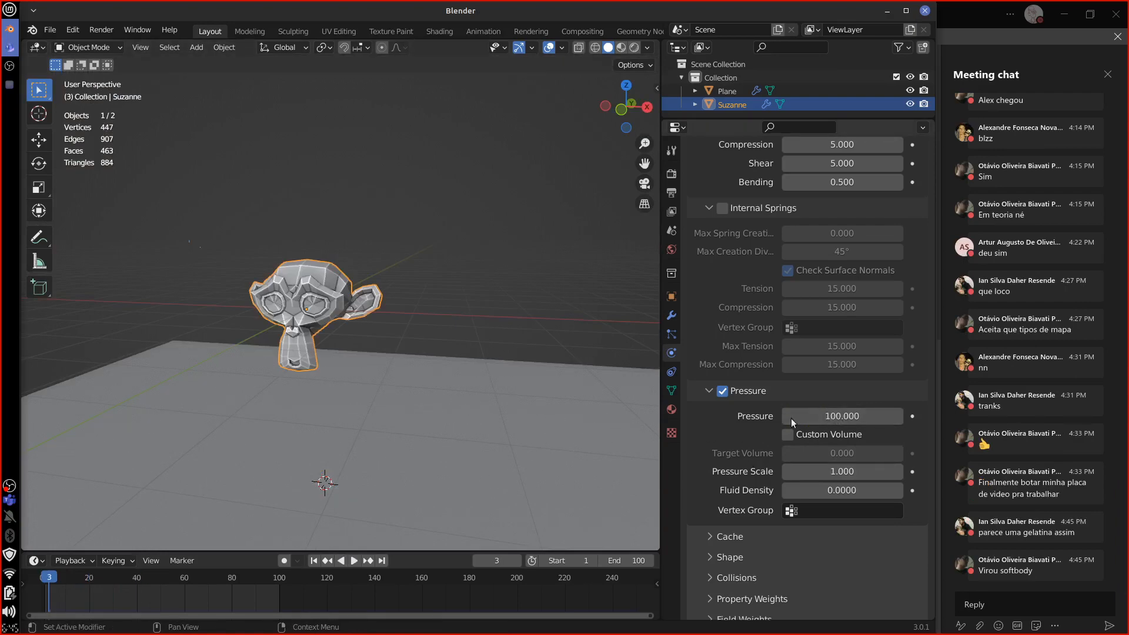
# Set the cloth pressure to 10 and play the simulation.
pyautogui.click(837, 419)
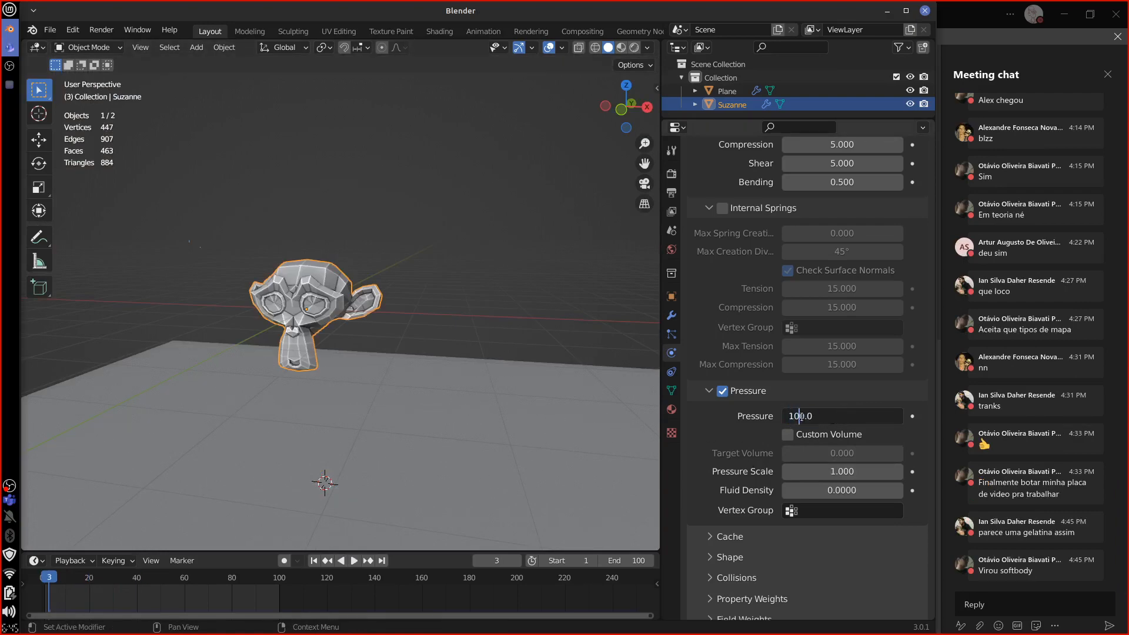
pyautogui.write('10')
pyautogui.press('Return')
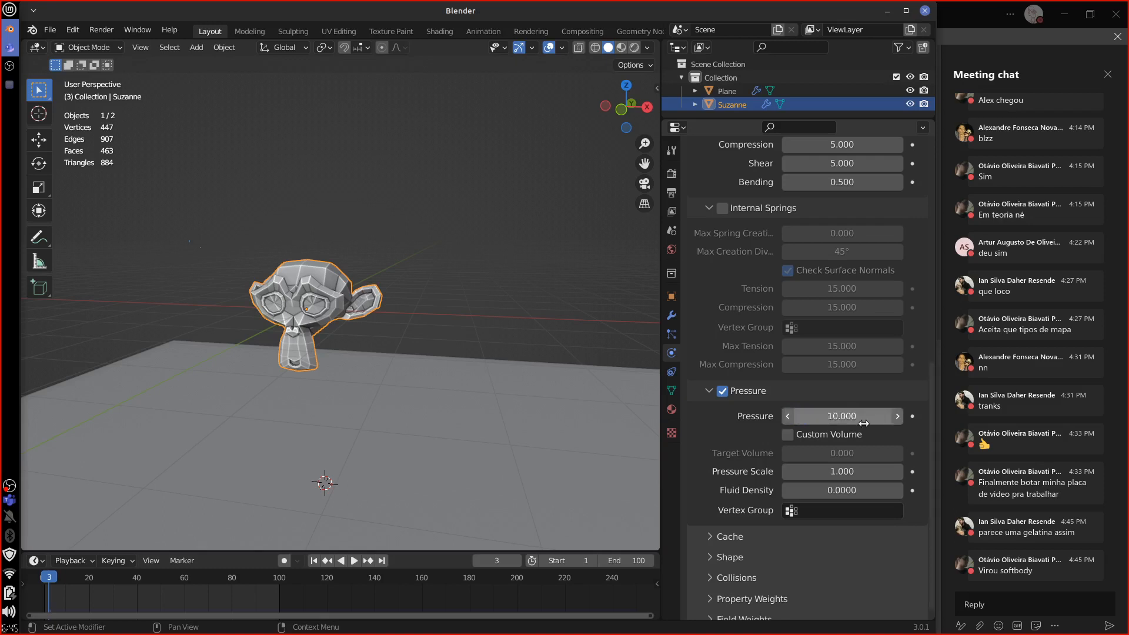
pyautogui.press('space')
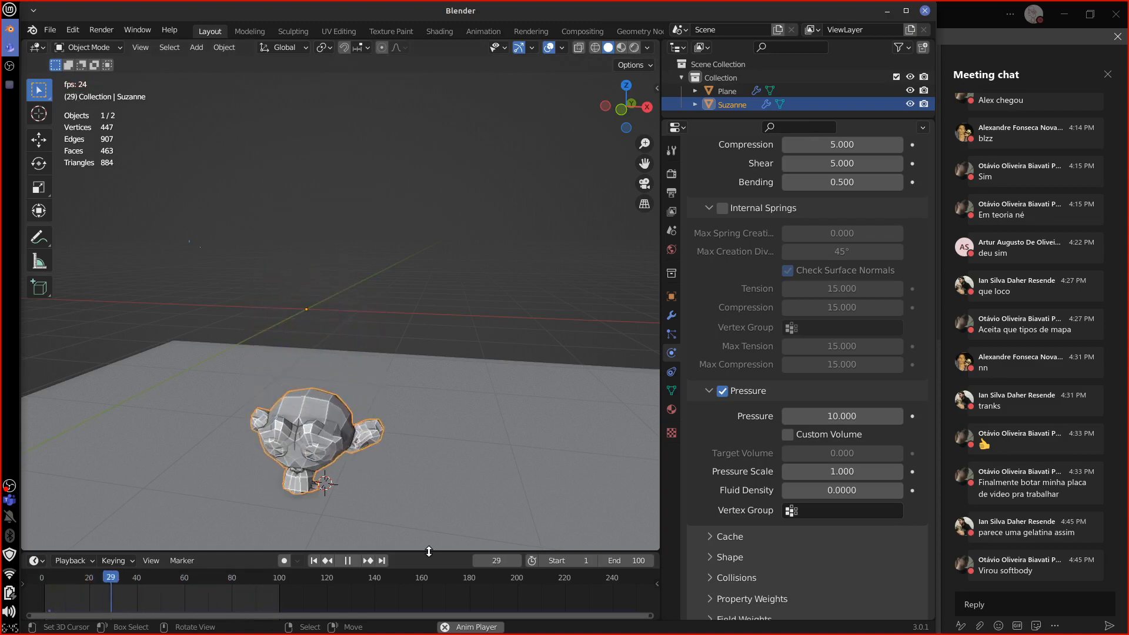
# Set the cloth pressure to 20 during playback, and stop the simulation.
pyautogui.click(845, 416)
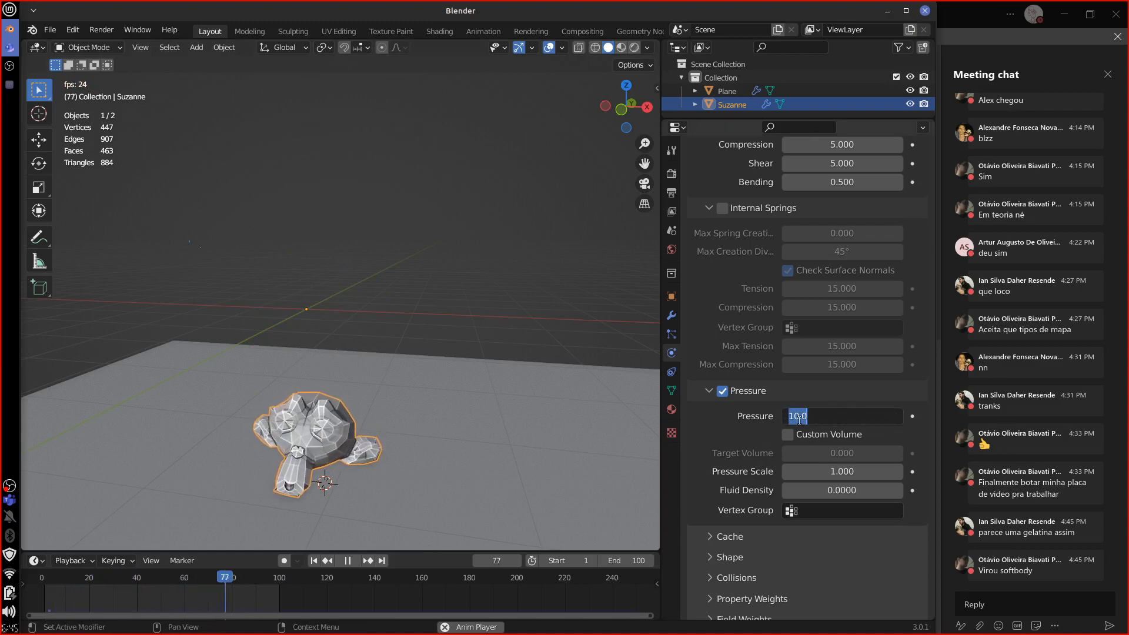
pyautogui.press('BackSpace')
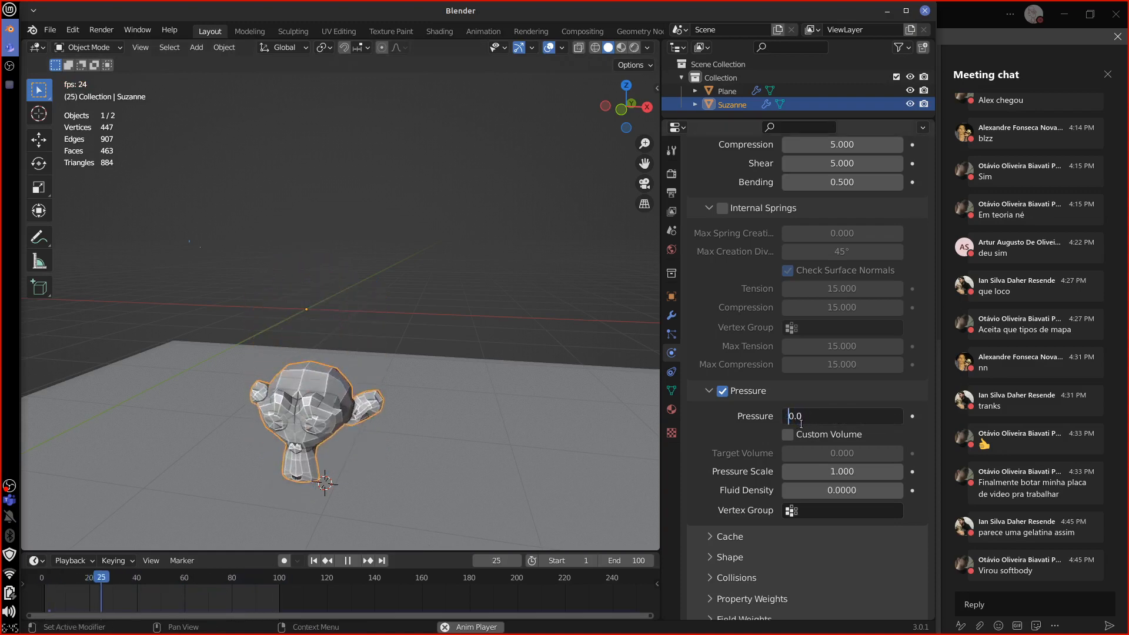
pyautogui.press('Return')
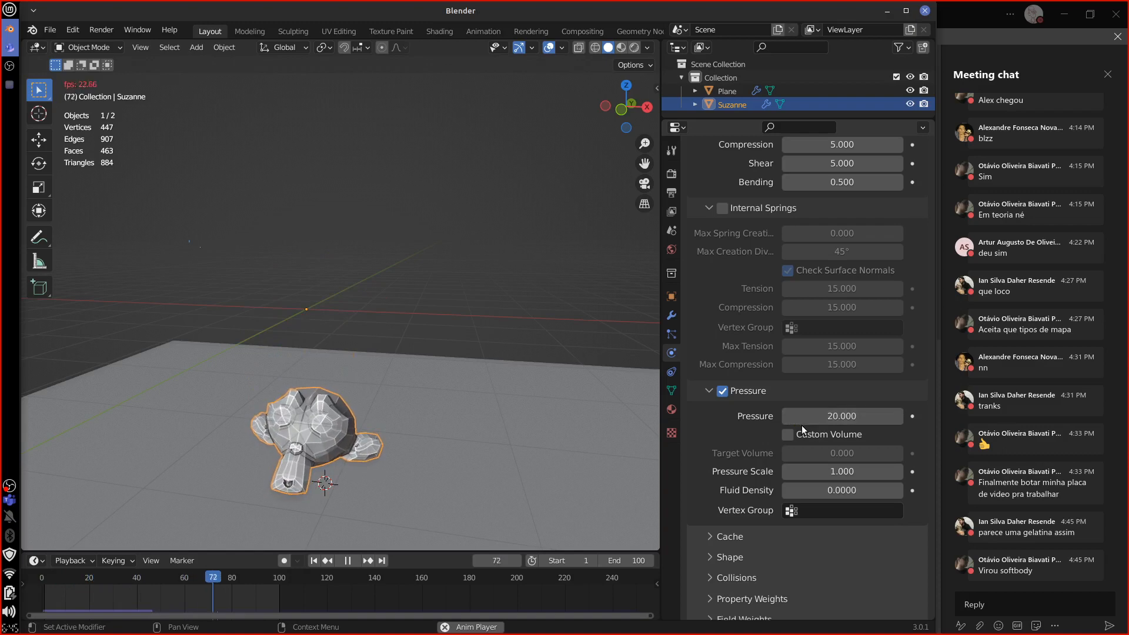
pyautogui.press('Escape')
# Set the cloth pressure to 50 and play the simulation.
pyautogui.click(831, 415)
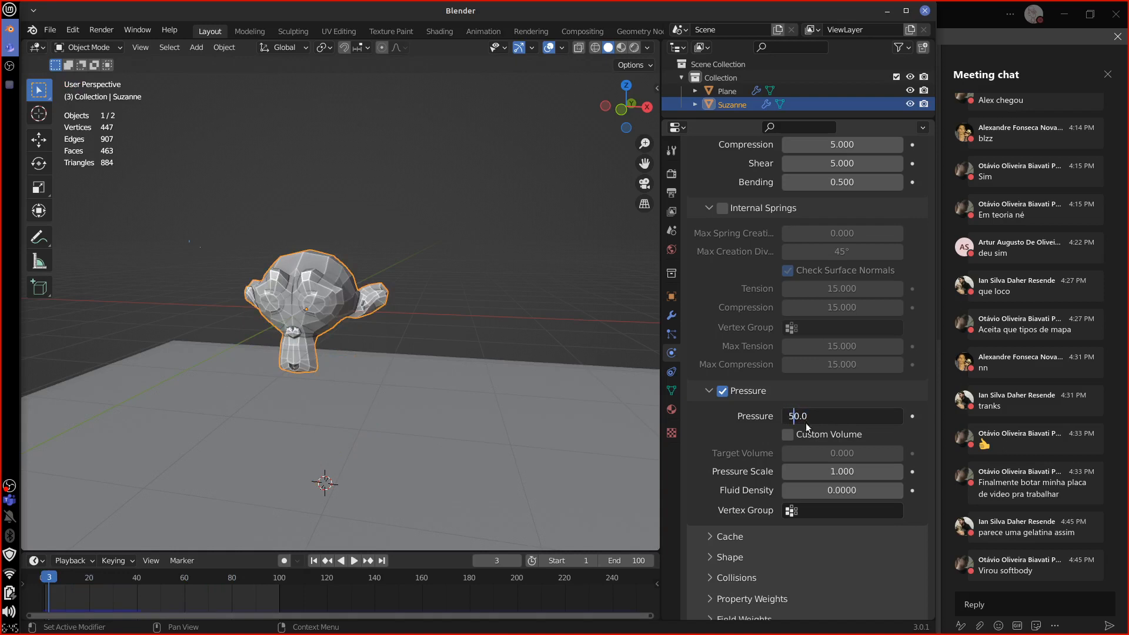
pyautogui.press('Return')
pyautogui.press('space')
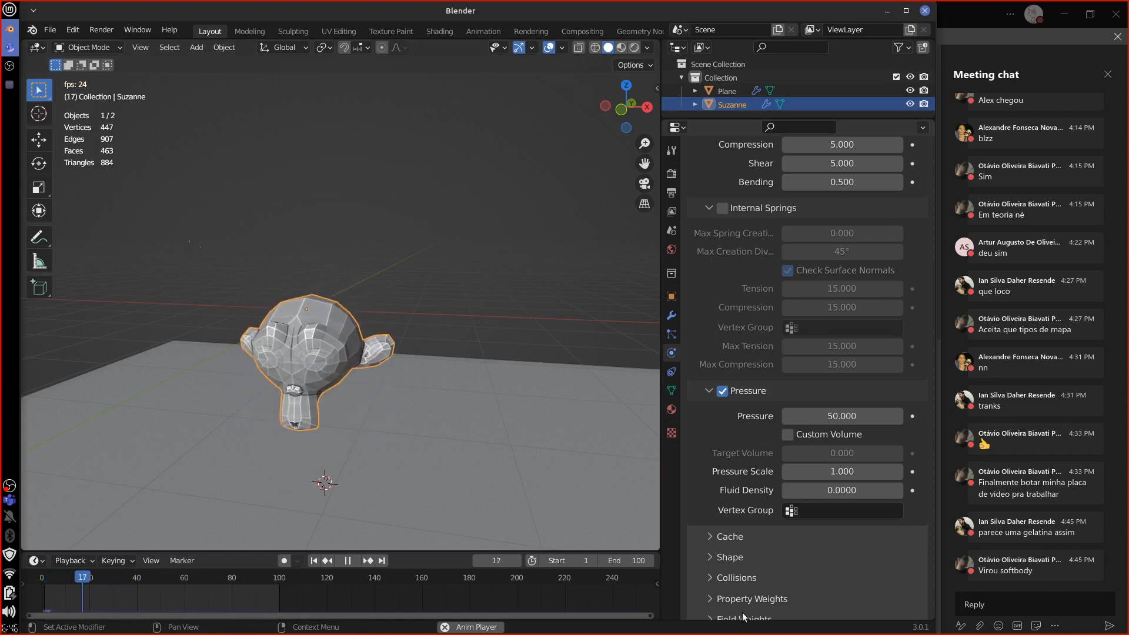
# Enable Custom Volume briefly and disable it again, watch the inflated head fall from another angle, and stop playback.
pyautogui.click(788, 434)
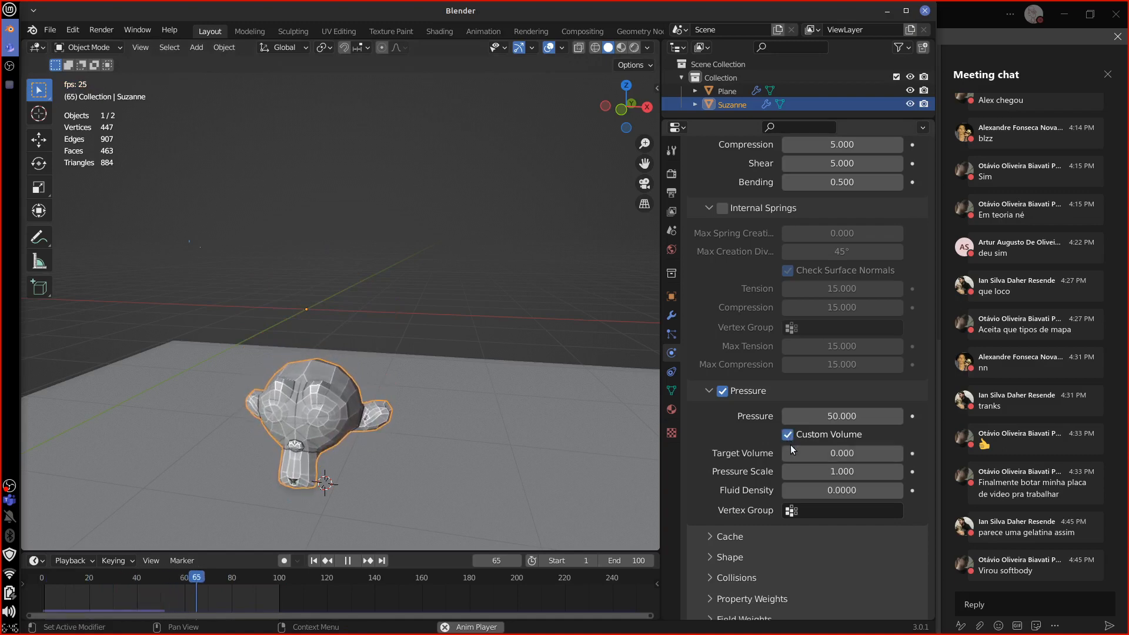
pyautogui.click(787, 434)
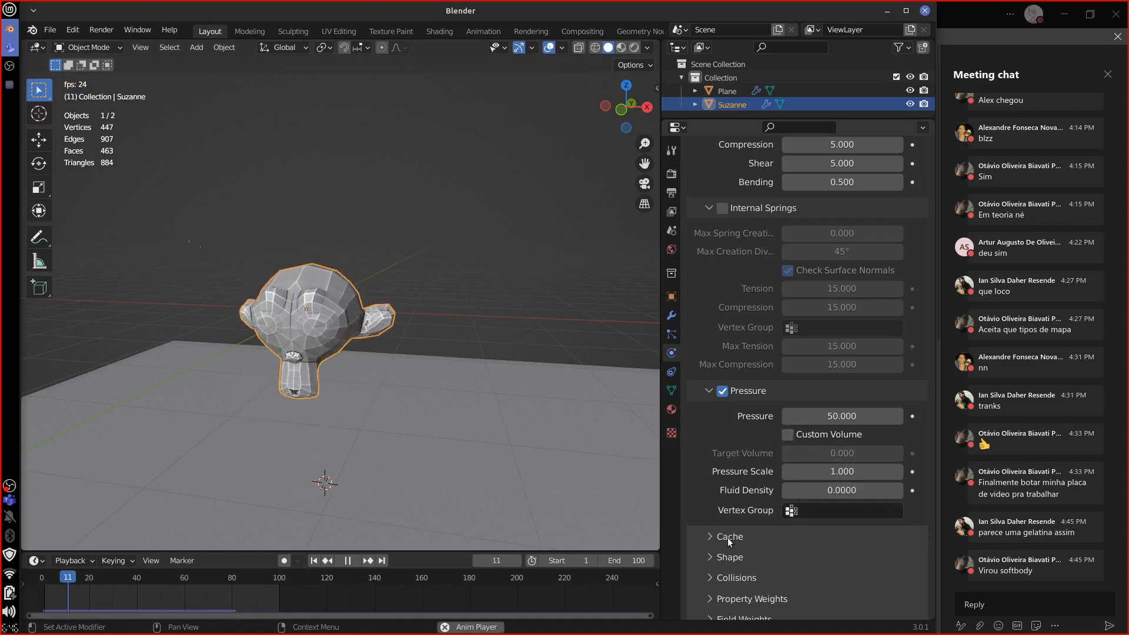
pyautogui.moveTo(507, 424)
pyautogui.mouseDown(button='middle')
pyautogui.moveTo(443, 395)
pyautogui.moveTo(400, 424)
pyautogui.moveTo(449, 425)
pyautogui.moveTo(419, 401)
pyautogui.moveTo(477, 434)
pyautogui.moveTo(503, 432)
pyautogui.mouseUp(button='middle')
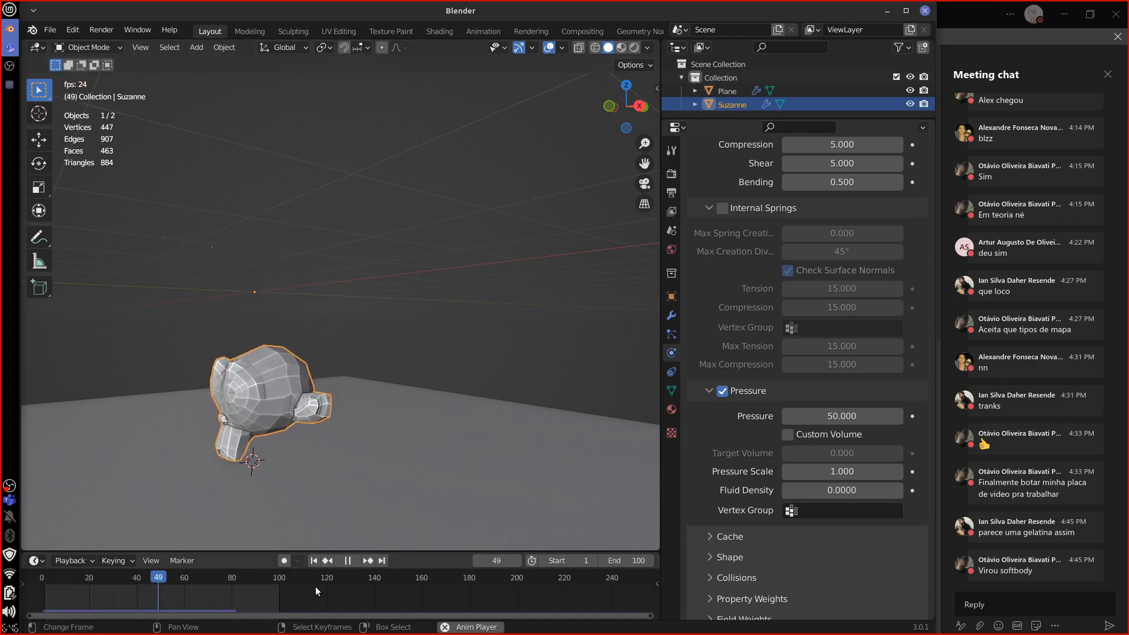
pyautogui.press('Escape')
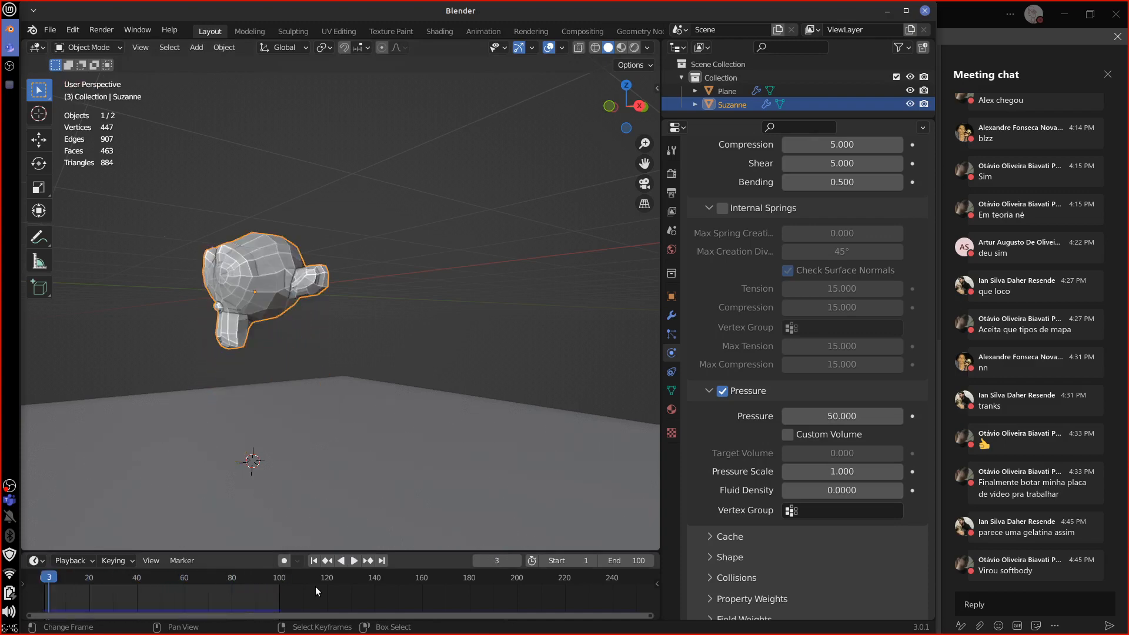
# Enable Internal Springs for the cloth, play the simulation, and set the maximum spring creation length to 1.
pyautogui.moveTo(366, 492); pyautogui.dragTo(455, 508, button='middle')
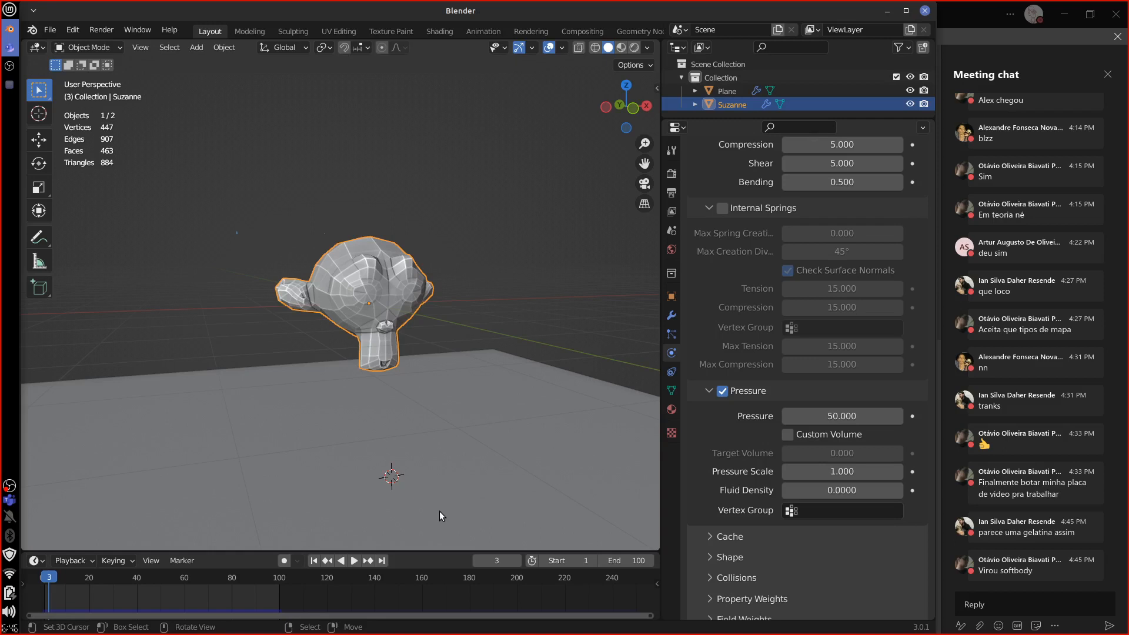
pyautogui.click(722, 207)
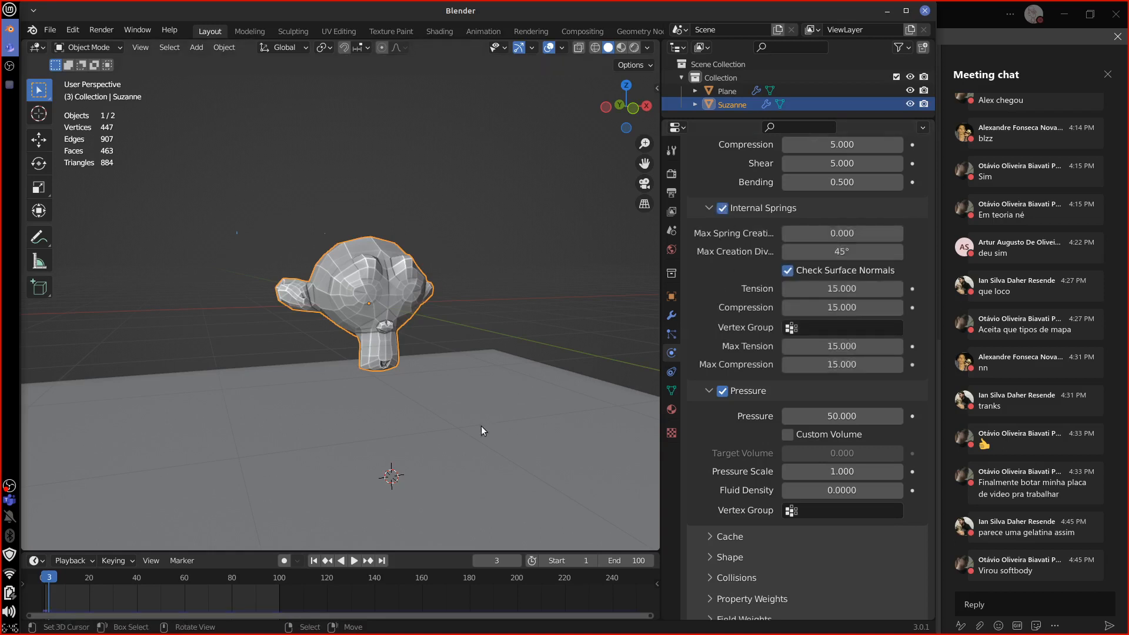
pyautogui.press('space')
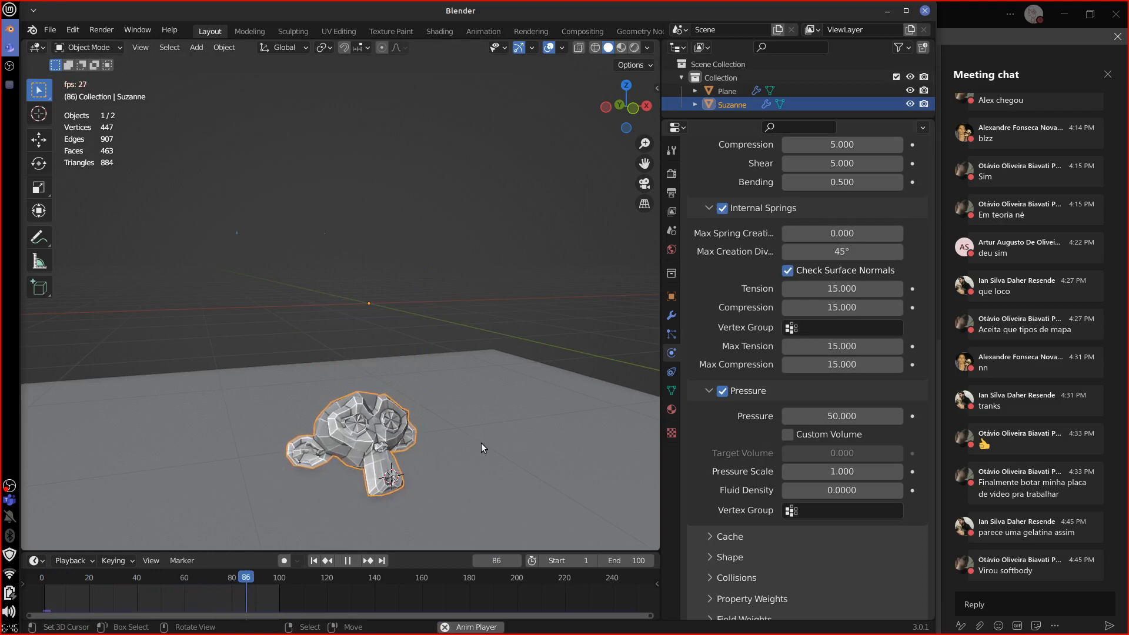
pyautogui.click(849, 237)
pyautogui.write('1')
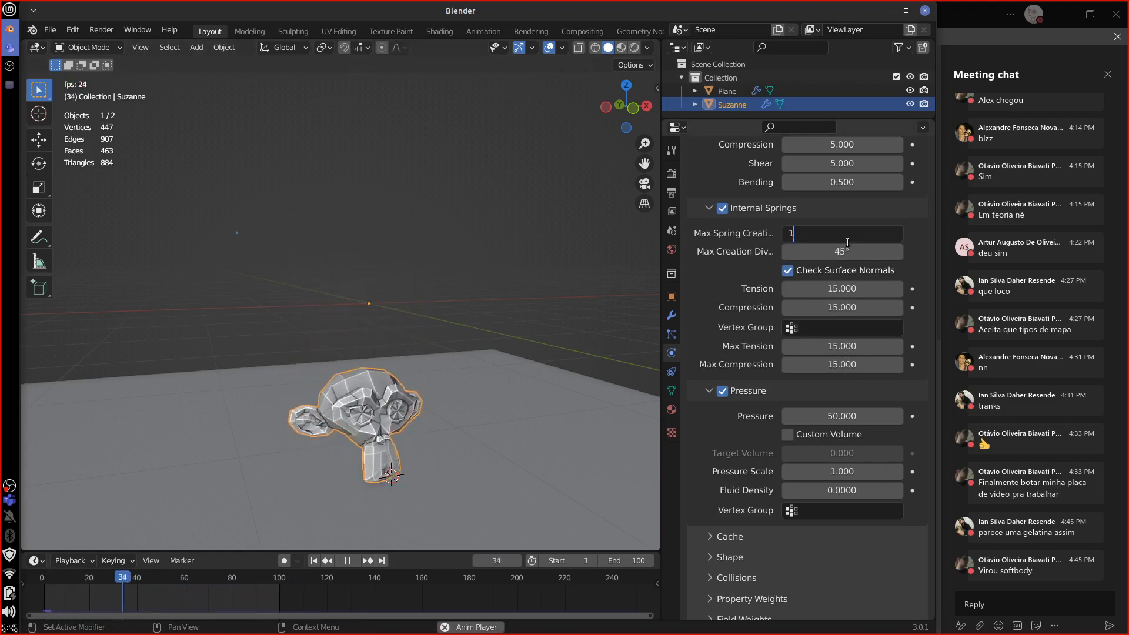
pyautogui.press('Return')
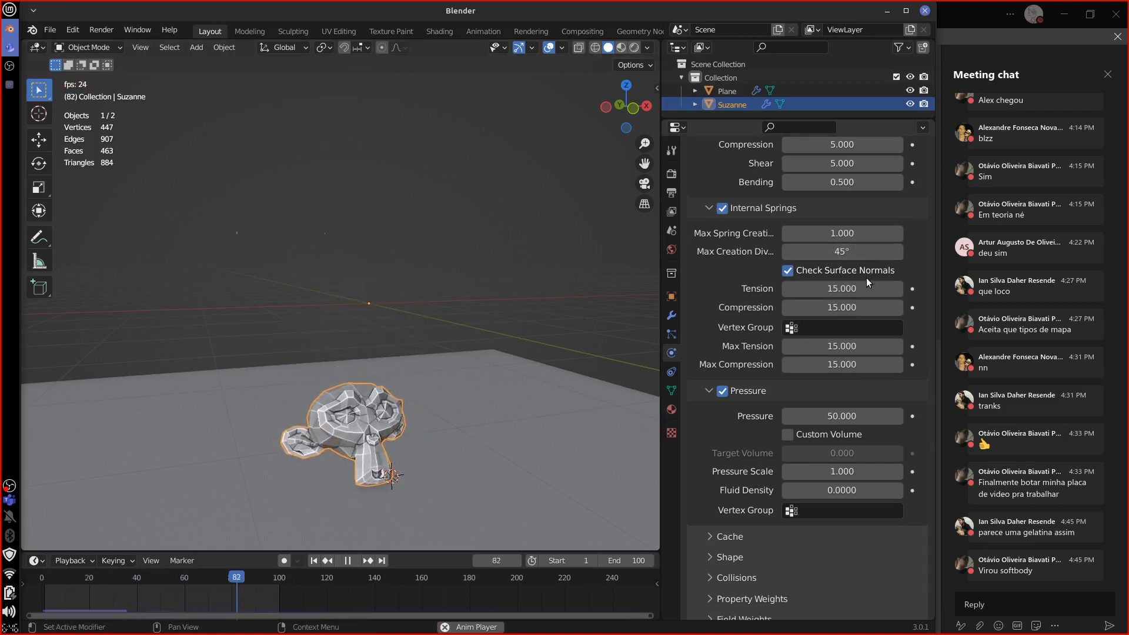
# Set the internal springs' maximum creation diversion to 0° and disable Check Surface Normals.
pyautogui.click(861, 254)
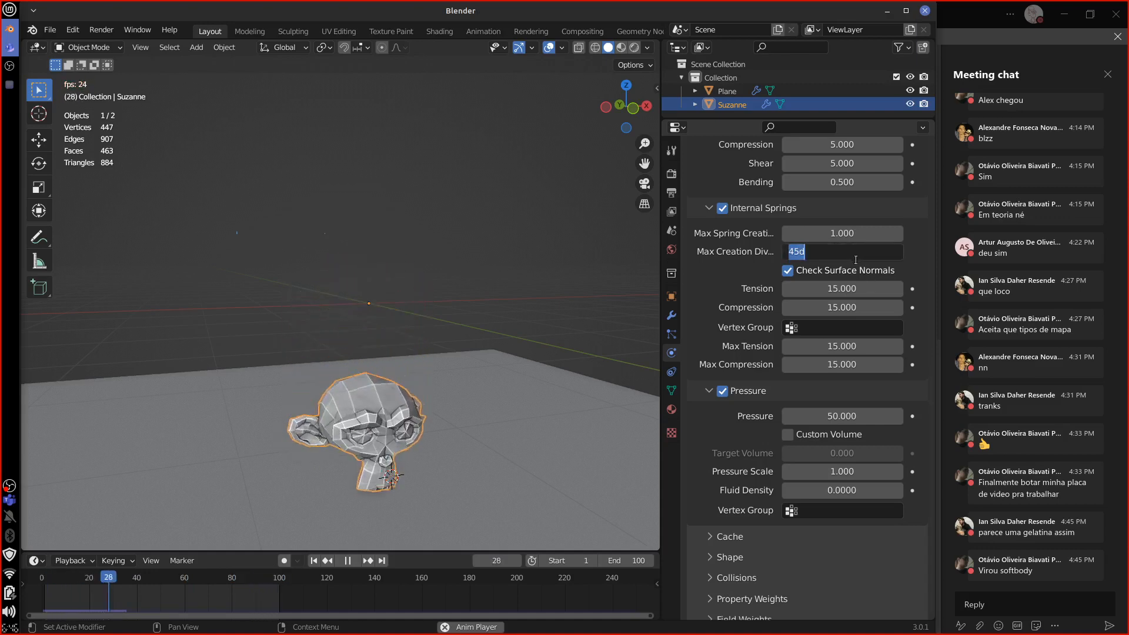
pyautogui.write('0')
pyautogui.press('Return')
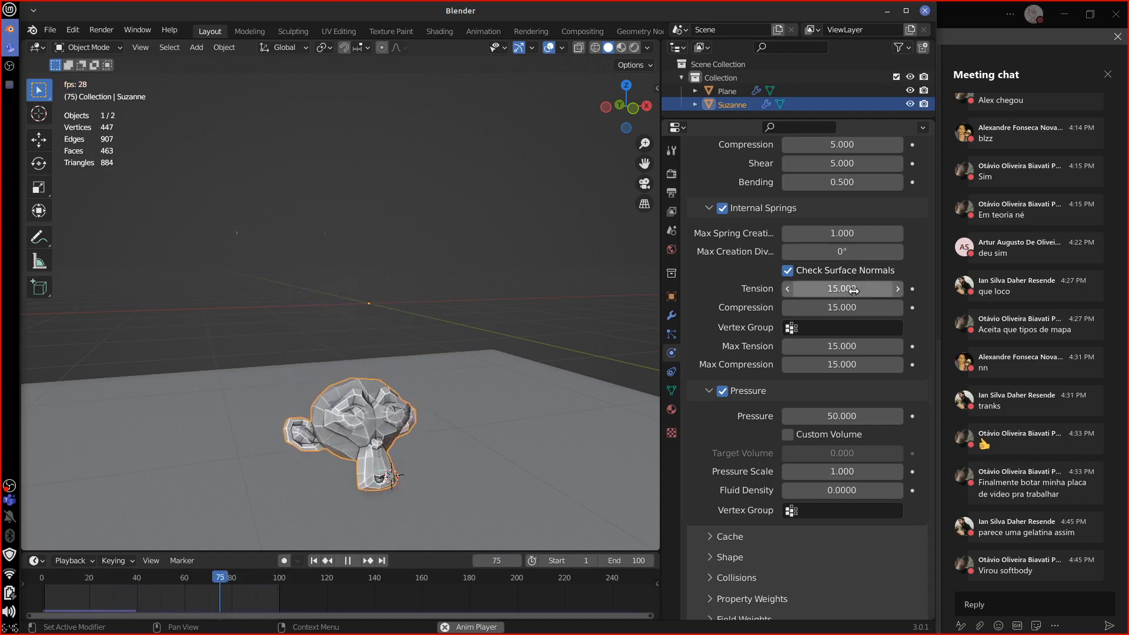
pyautogui.click(865, 275)
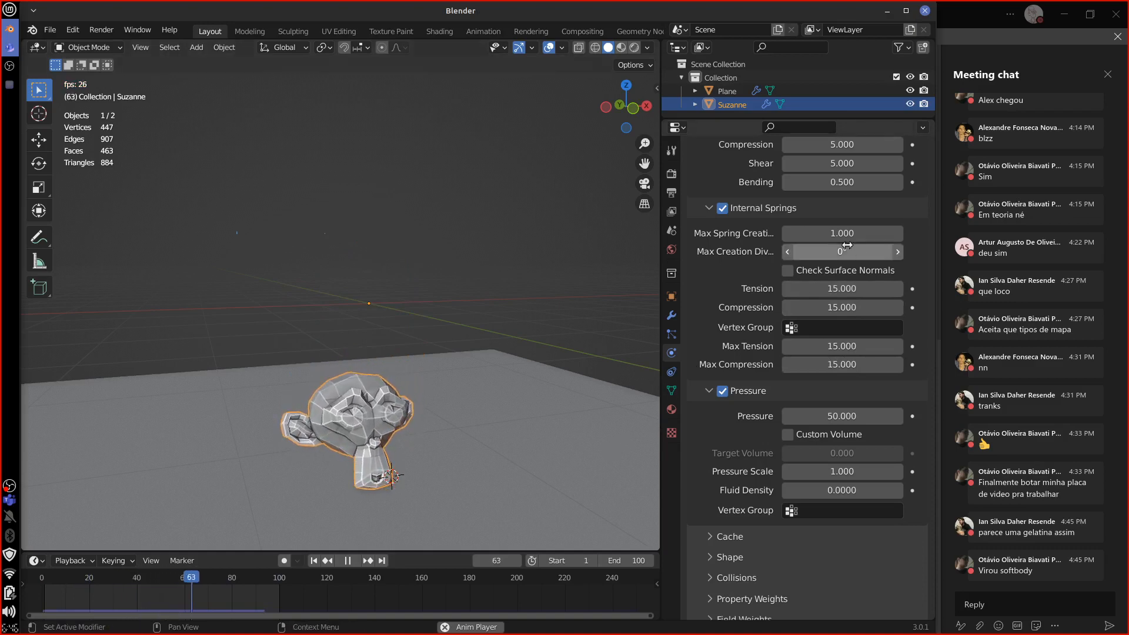
# Disable Internal Springs for the cloth, play the simulation from the front, and stop it with the inflated head still above the plane.
pyautogui.click(723, 209)
pyautogui.press('KP_1')
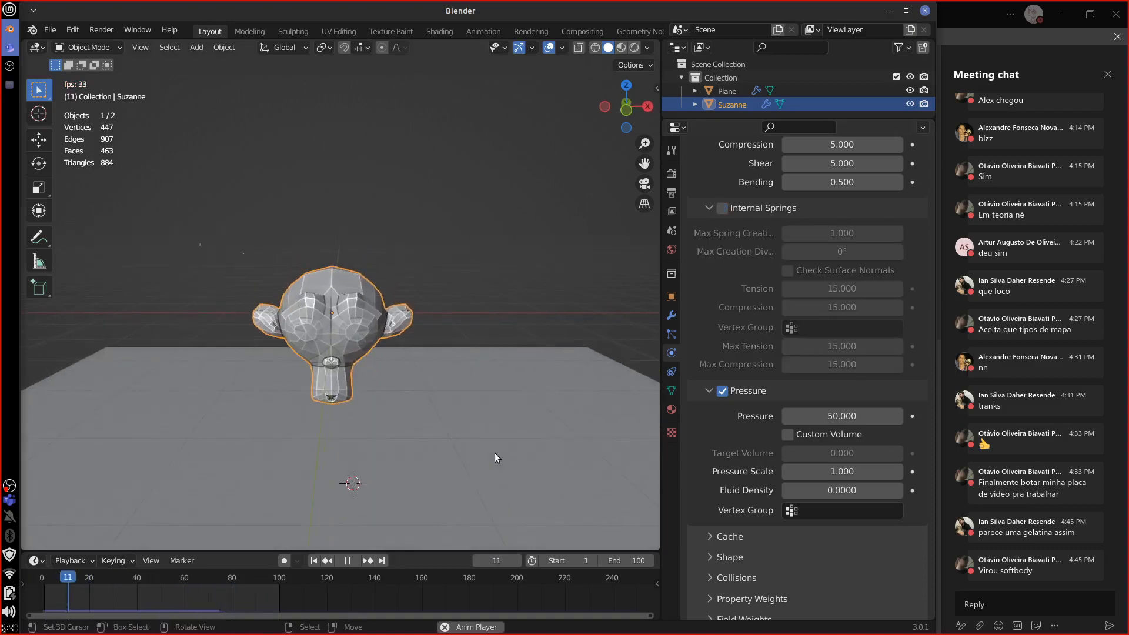
pyautogui.press('Escape')
pyautogui.moveTo(516, 476); pyautogui.dragTo(465, 491, button='middle')
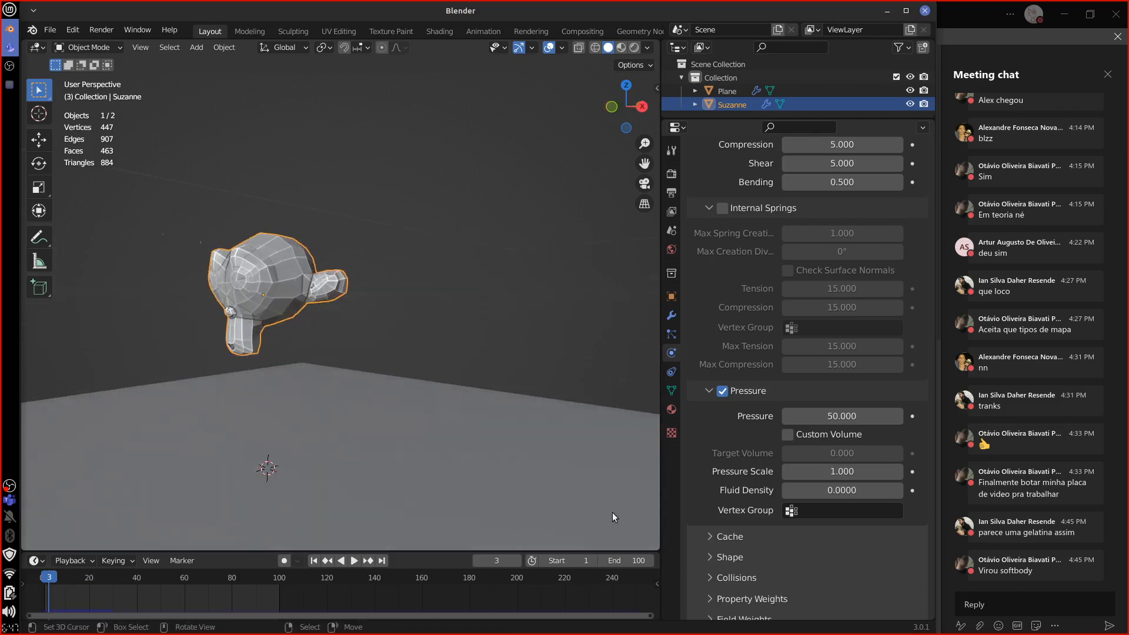
pyautogui.moveTo(434, 466)
pyautogui.mouseDown(button='middle')
pyautogui.moveTo(368, 435)
pyautogui.moveTo(397, 483)
pyautogui.moveTo(443, 480)
pyautogui.mouseUp(button='middle')
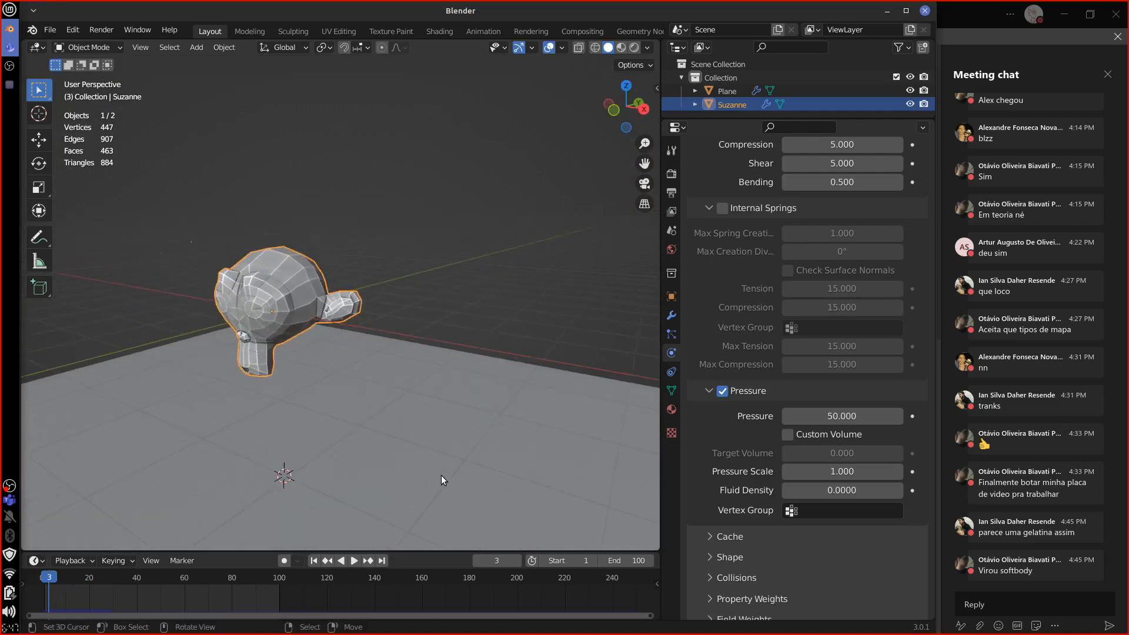
pyautogui.moveTo(398, 452); pyautogui.dragTo(446, 442, button='middle')
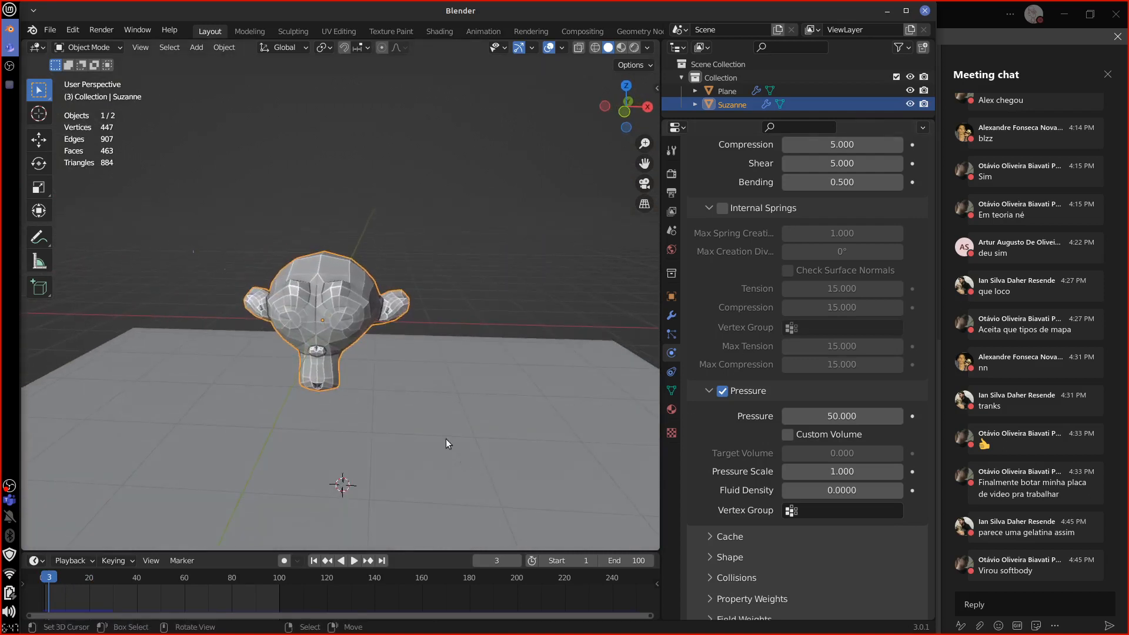
# Apply the Cloth modifier to the inflated monkey head, inspect its mesh in Edit Mode, and return to Object Mode.
pyautogui.click(672, 316)
pyautogui.click(876, 209)
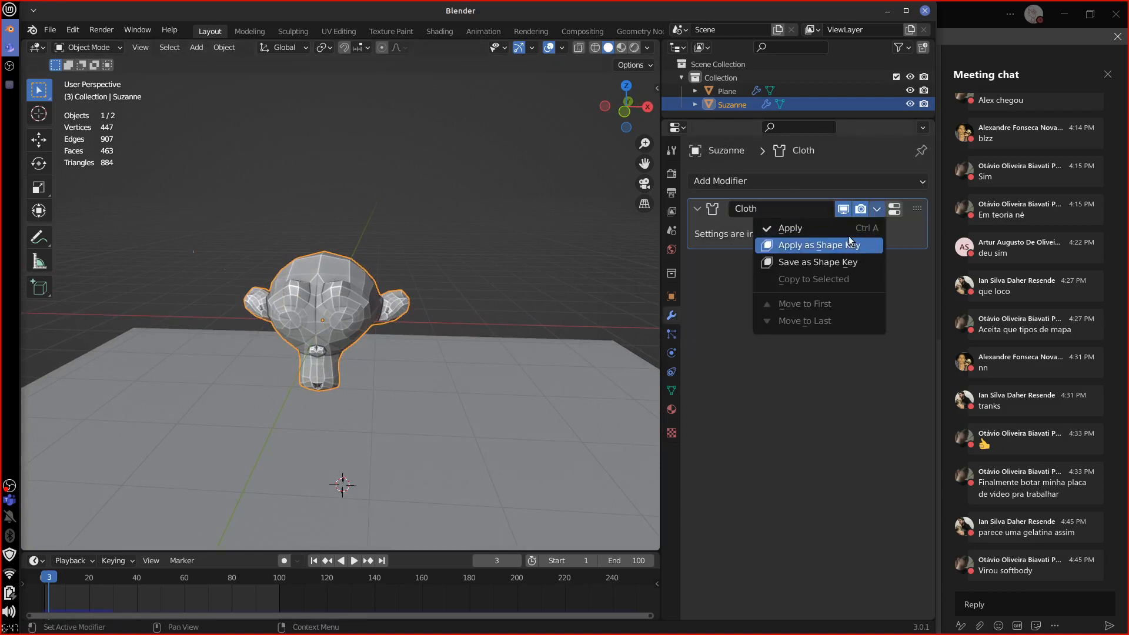
pyautogui.click(849, 242)
pyautogui.press('Tab')
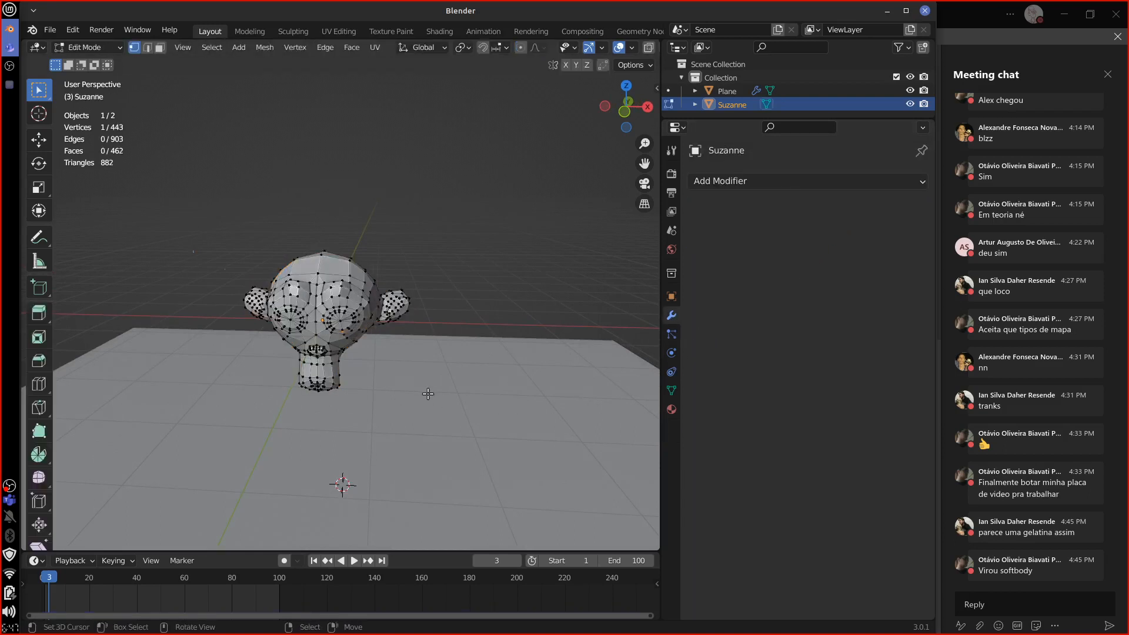
pyautogui.moveTo(429, 391); pyautogui.dragTo(483, 455, button='middle')
pyautogui.press('Tab')
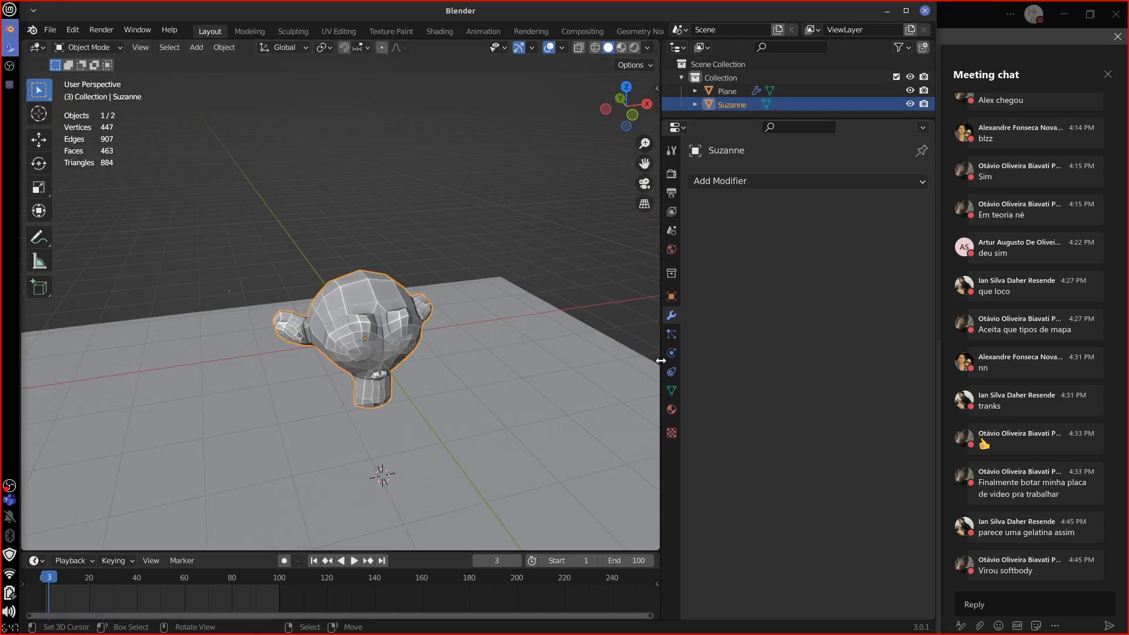
# Widen the 3D viewport and open the list of modifiers available for the monkey head.
pyautogui.moveTo(661, 362); pyautogui.dragTo(709, 362)
pyautogui.click(858, 182)
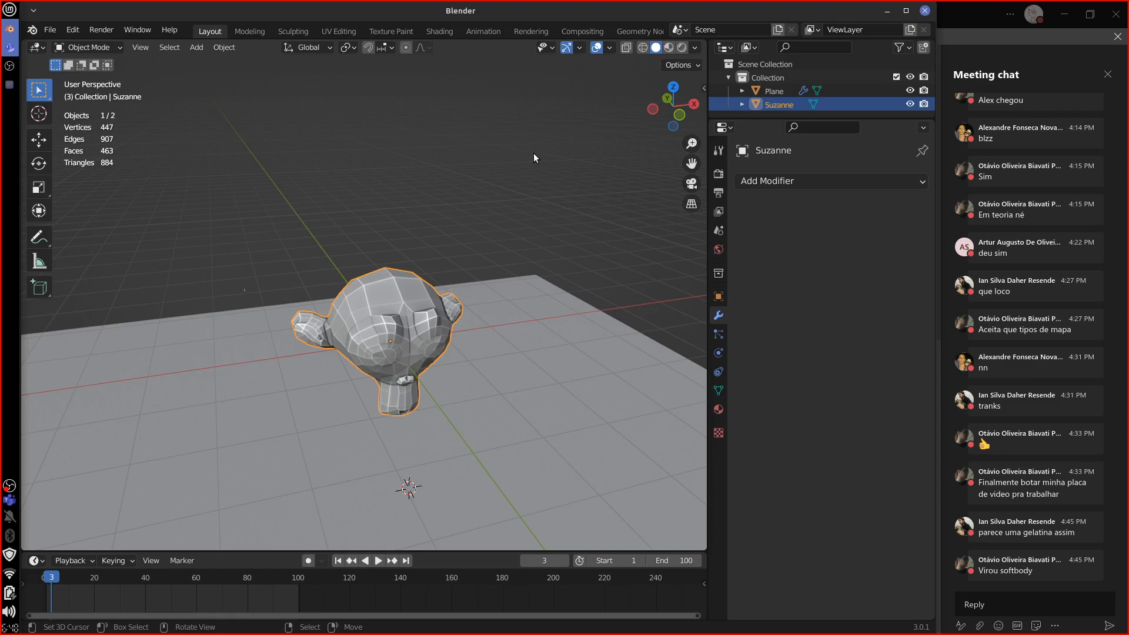
pyautogui.click(821, 181)
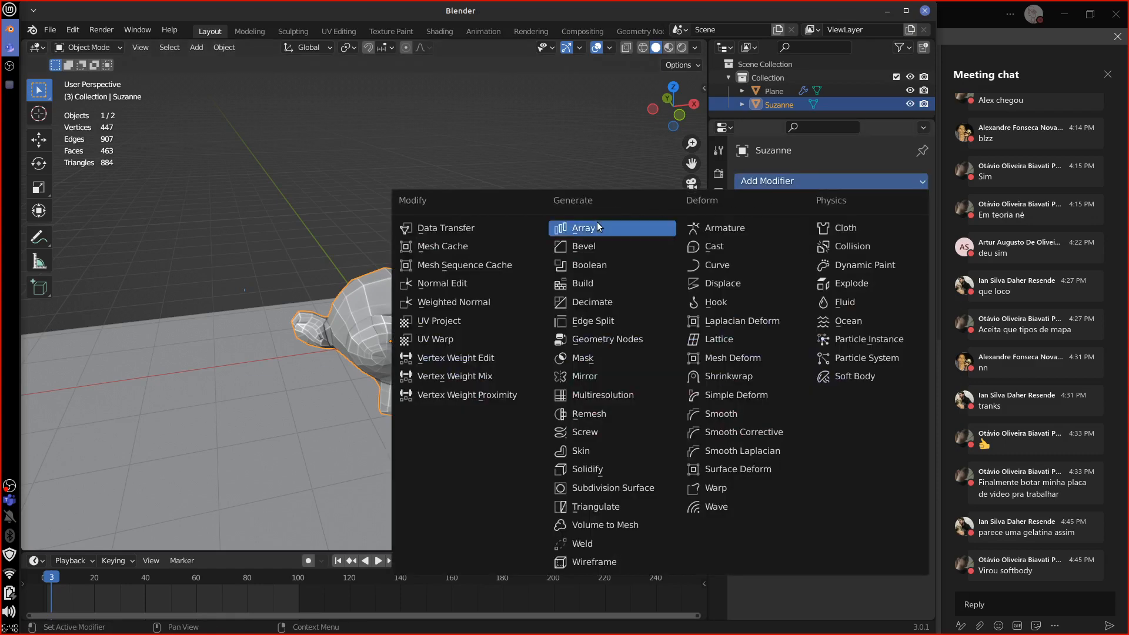